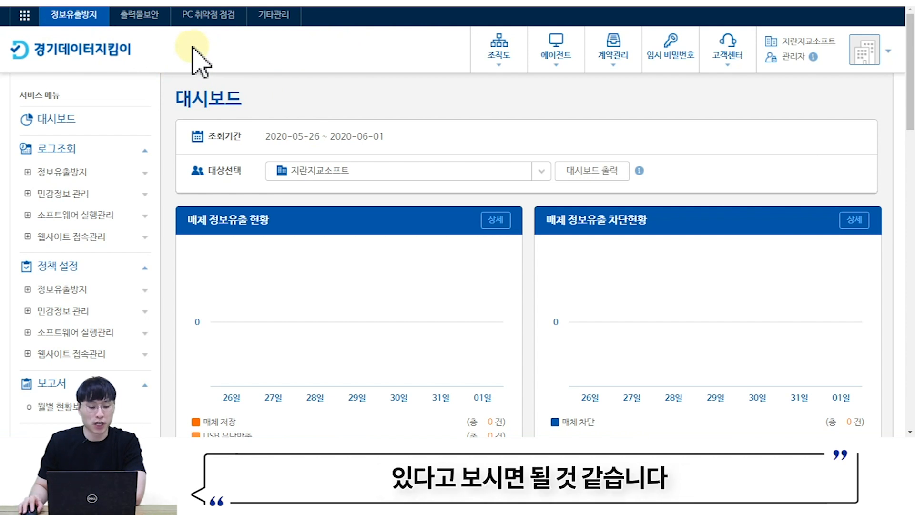
- Toggle the 로그조회 and 정책 설정 menu groups open and shut, leaving both collapsed
click(111, 149)
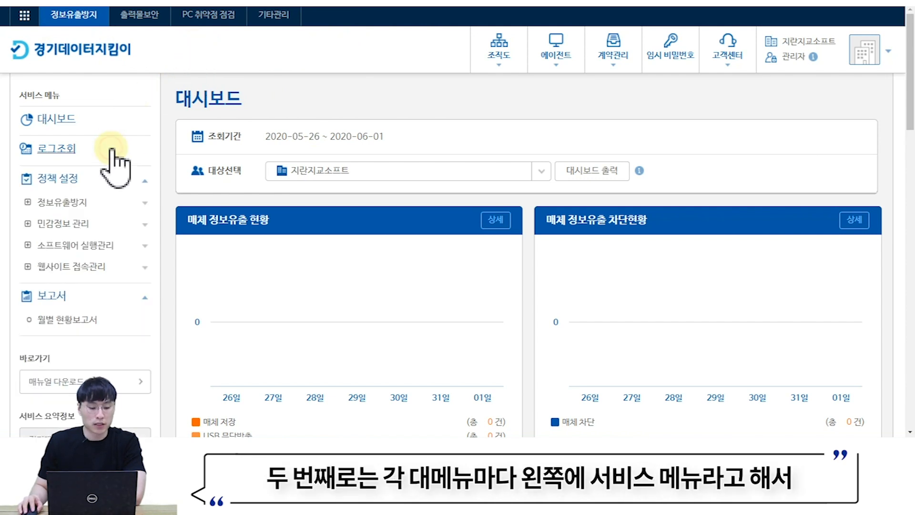
click(99, 180)
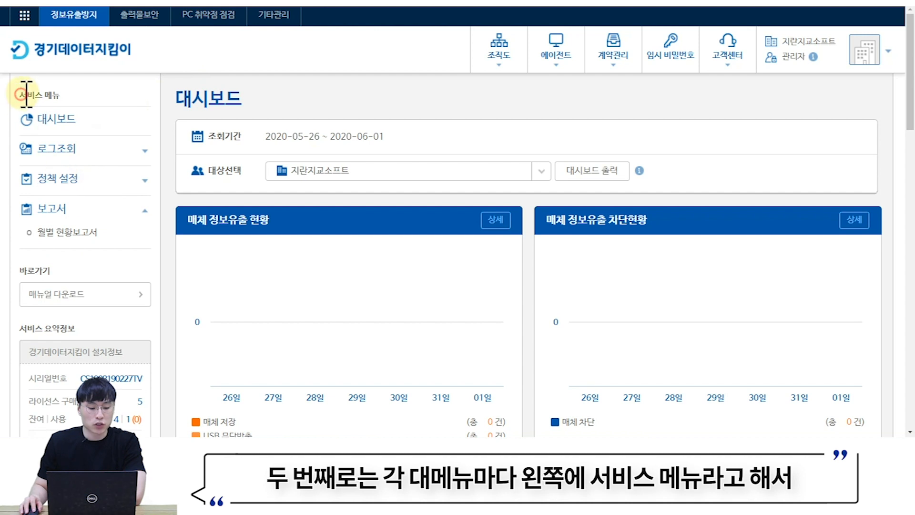
click(69, 150)
click(67, 149)
click(65, 179)
click(67, 181)
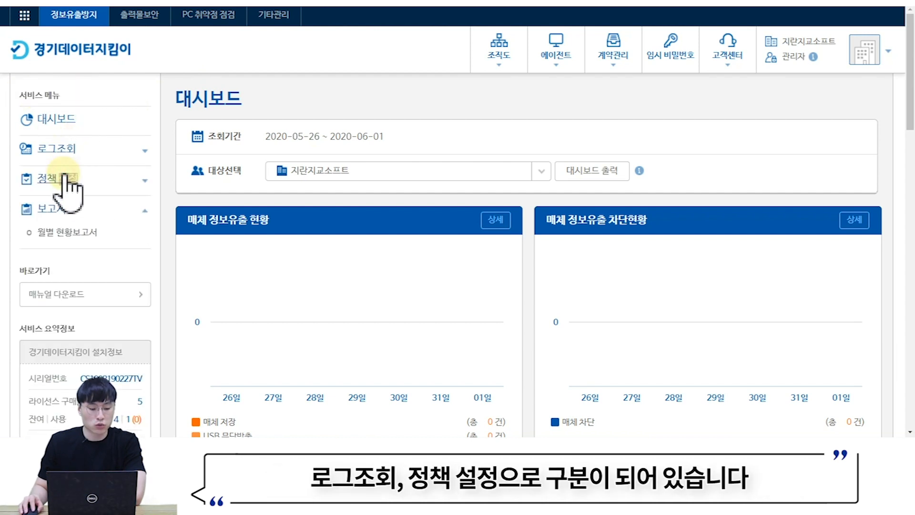
click(69, 149)
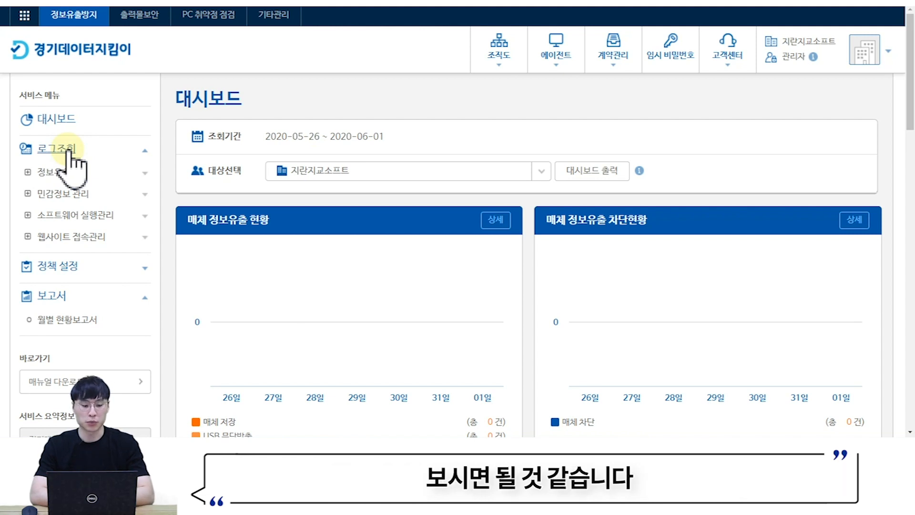
click(70, 150)
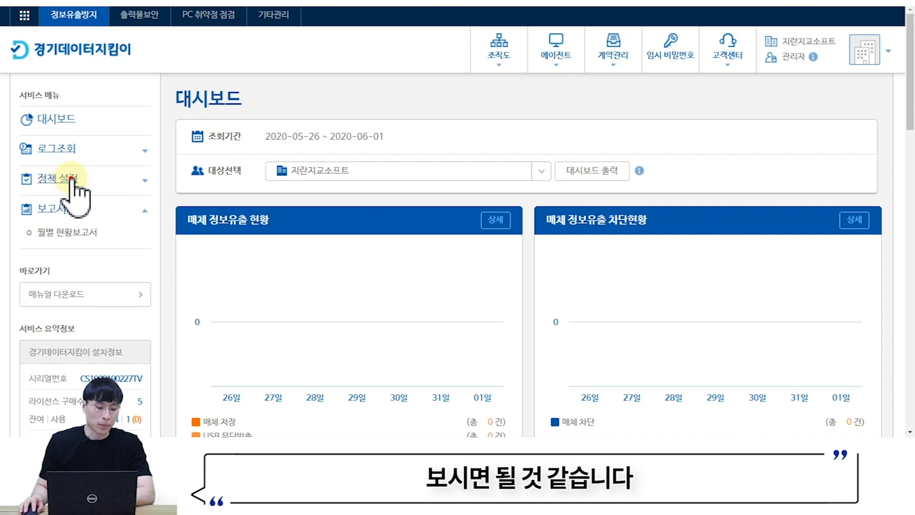
click(72, 179)
click(72, 180)
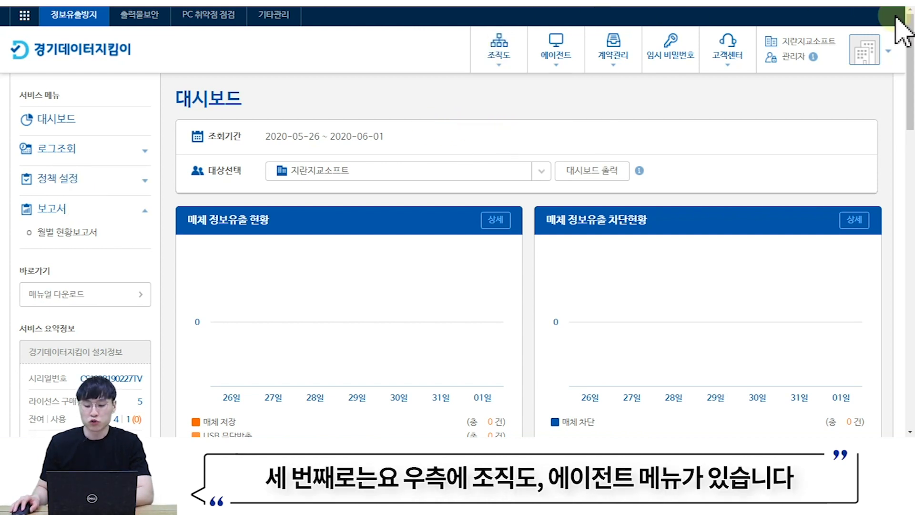
mouse_move(509, 71)
mouse_move(557, 60)
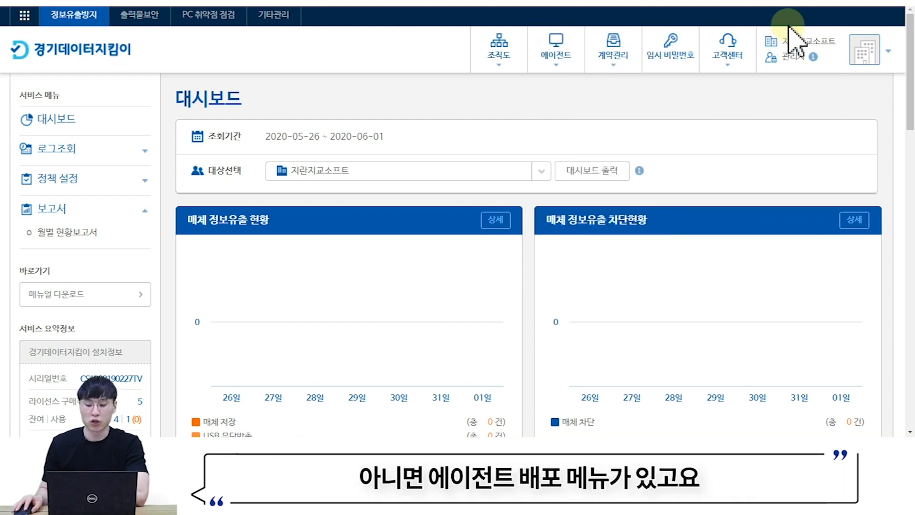
click(862, 61)
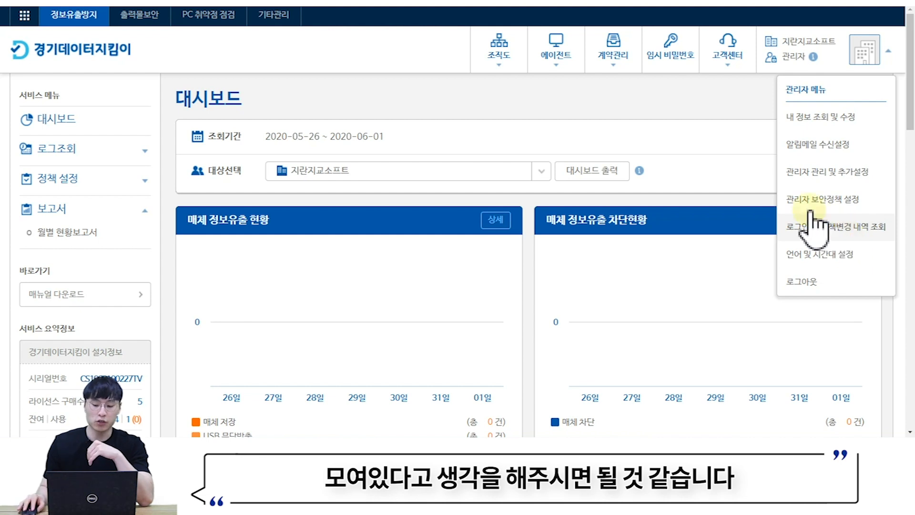
click(700, 107)
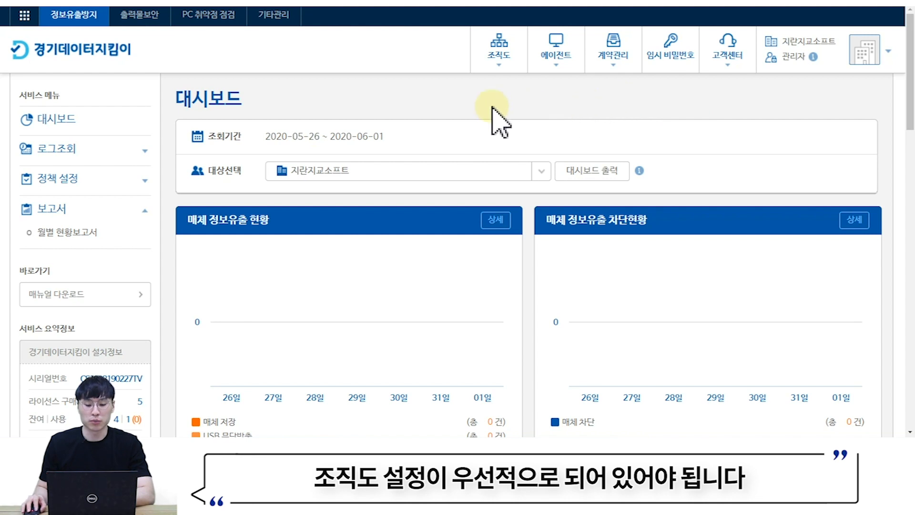
- Open 조직도 설정 from the 조직도 header menu and review the 지란지교소프트 user list
mouse_move(476, 55)
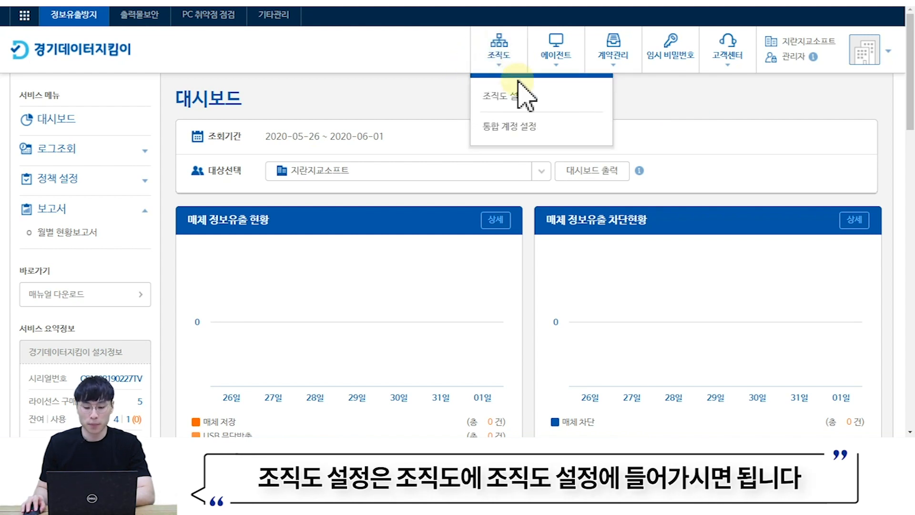
click(511, 96)
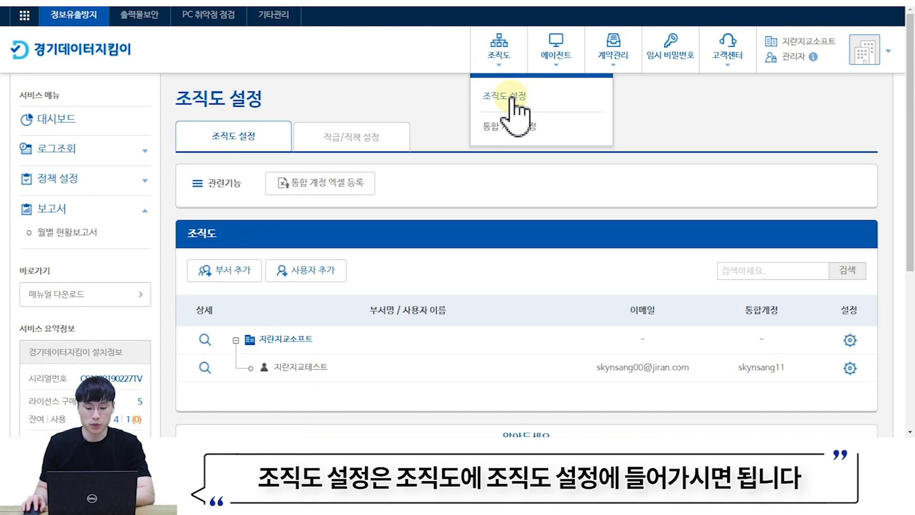
scroll(515, 115, down, 1)
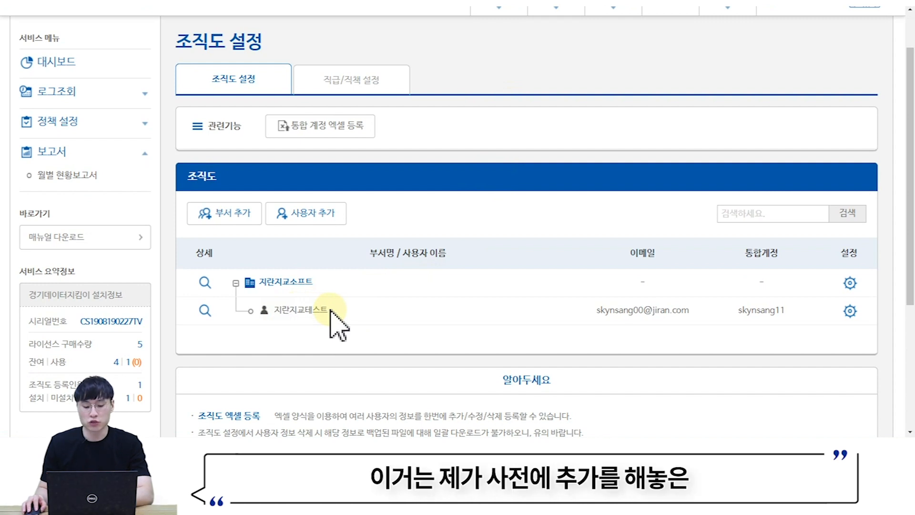
scroll(372, 315, down, 1)
scroll(382, 312, up, 1)
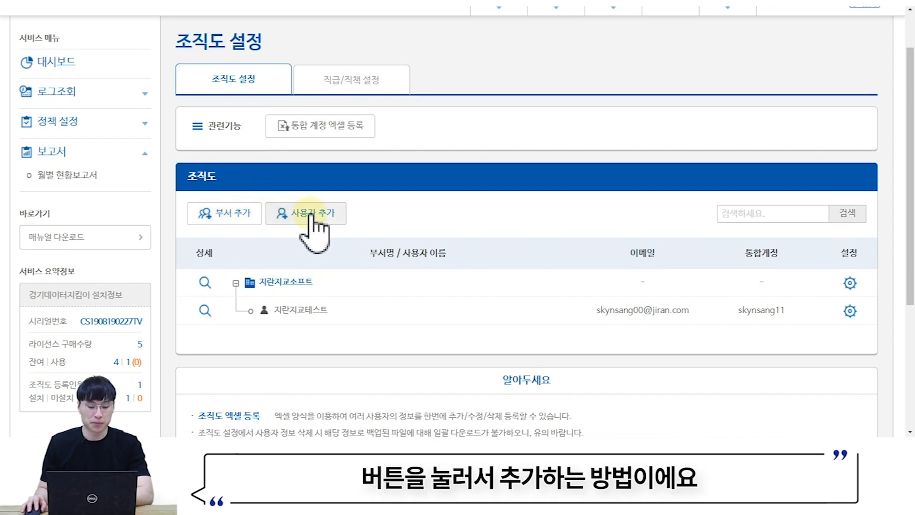
- Create the department 테스트부서 through 부서 추가 and confirm it
click(228, 219)
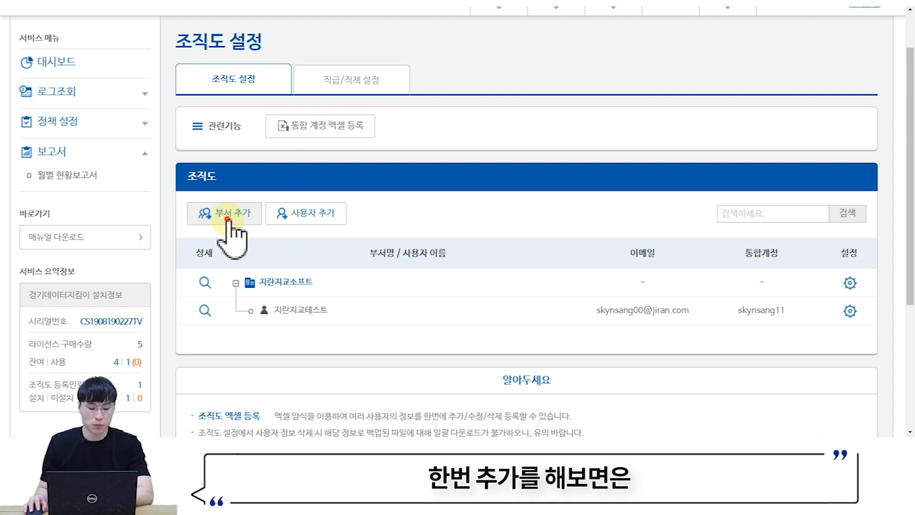
click(394, 139)
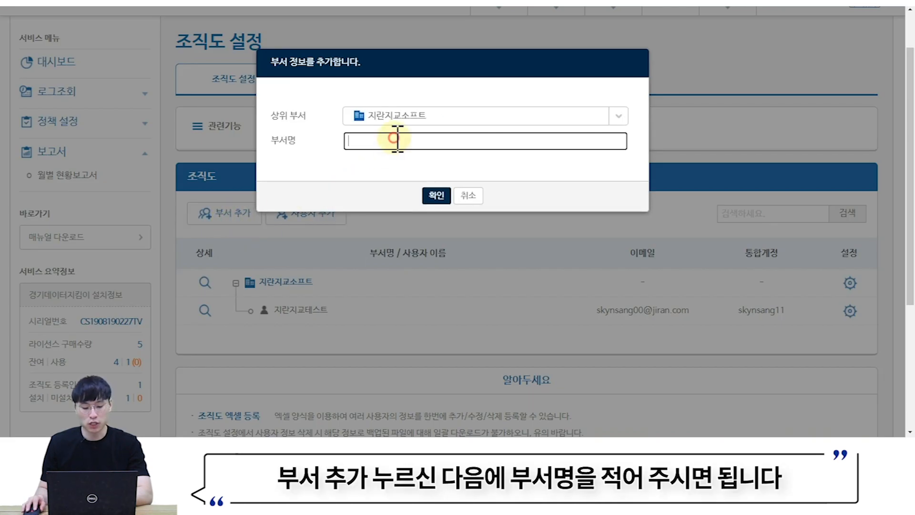
text(테슽)
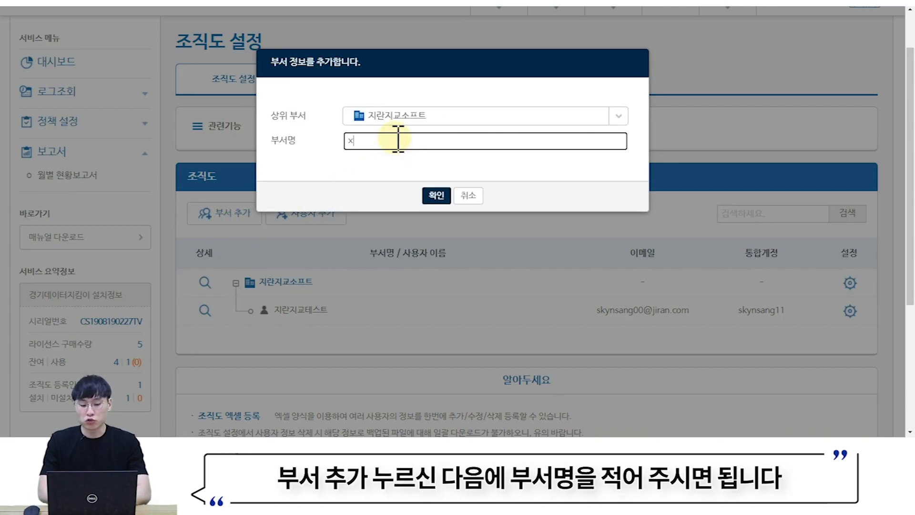
text(트붓)
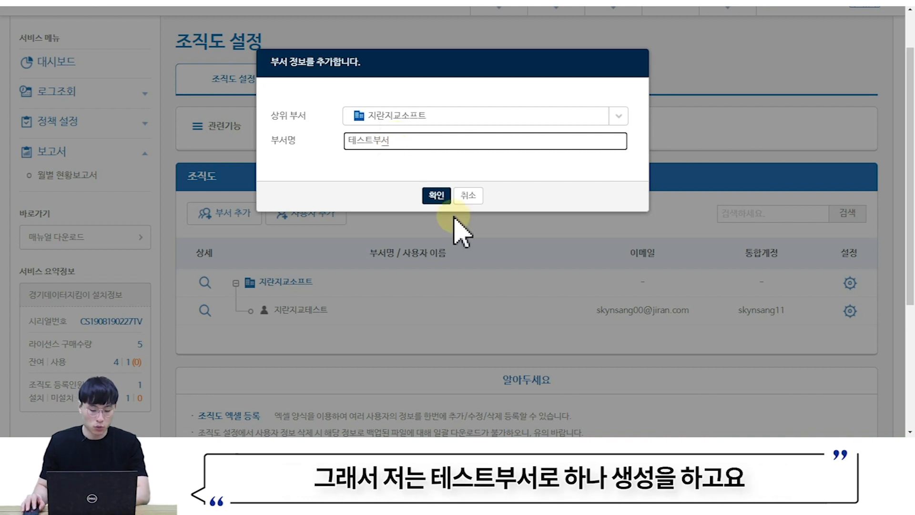
click(436, 196)
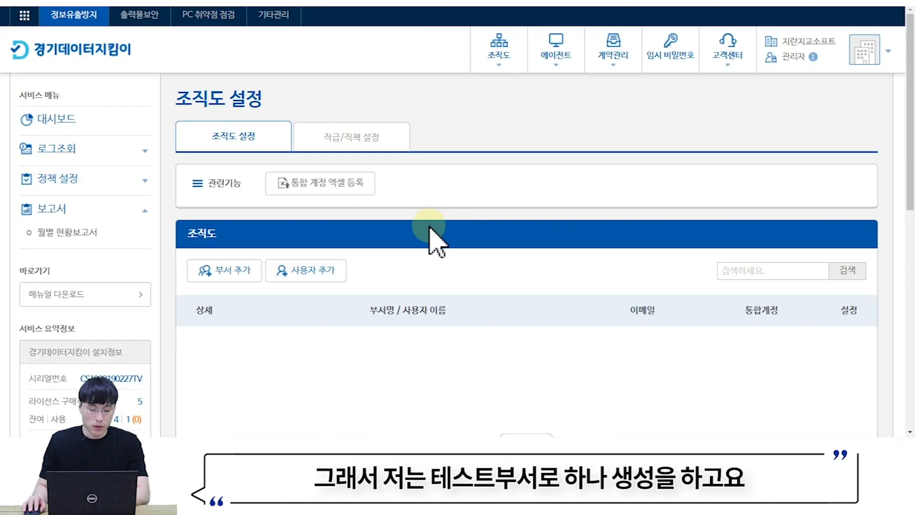
scroll(429, 252, down, 2)
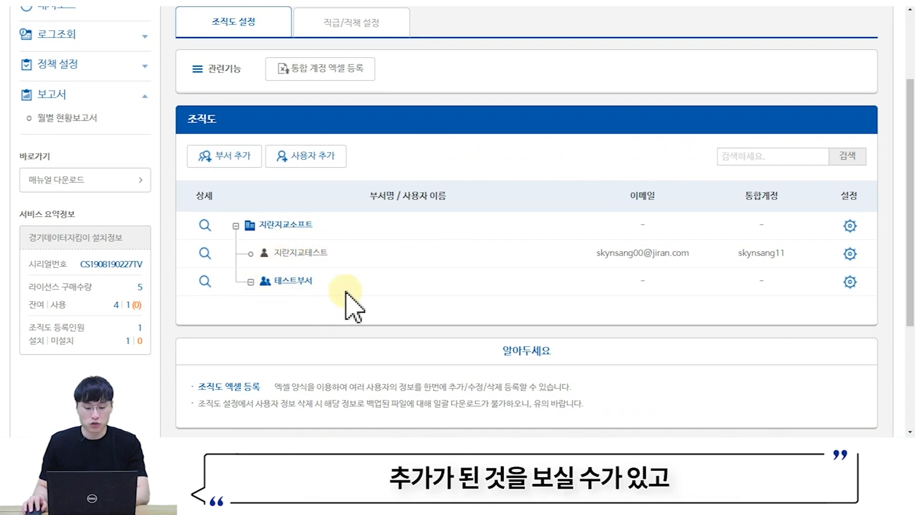
- Add user 테스트PC with a test e-mail, assigned to 테스트부서, and save
click(317, 158)
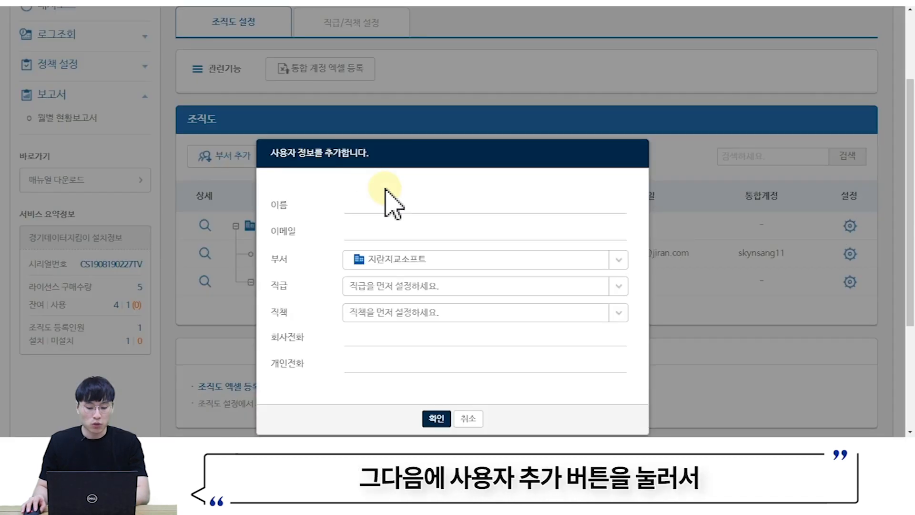
click(419, 193)
scroll(433, 174, down, 1)
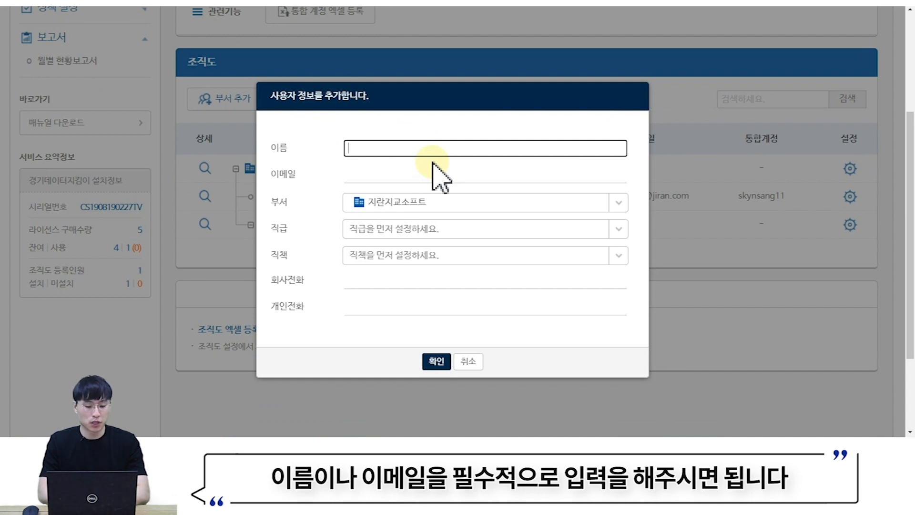
text(테슽)
text(트PC)
key(Tab)
text(test@test.com)
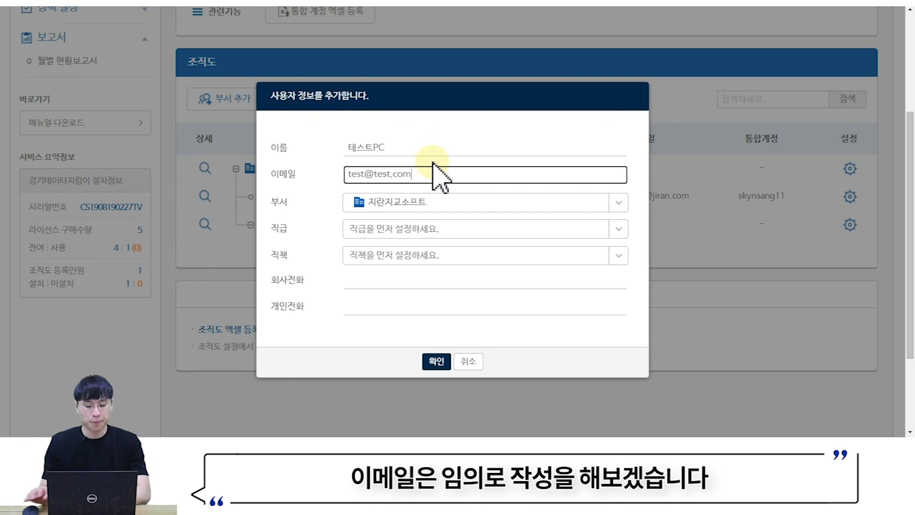
click(396, 202)
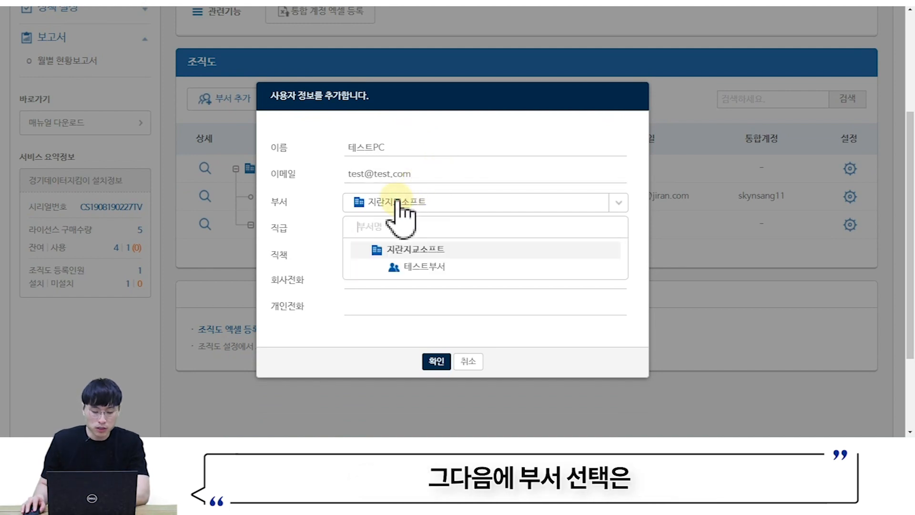
click(426, 268)
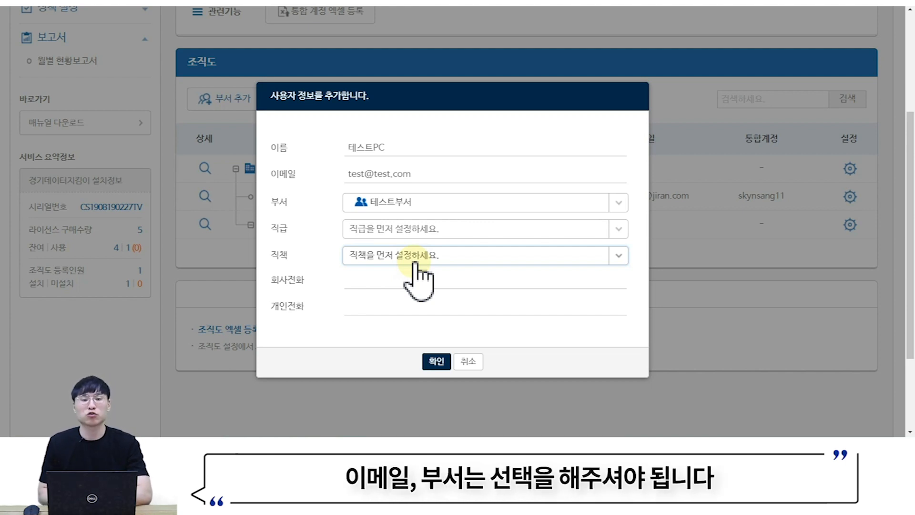
click(436, 361)
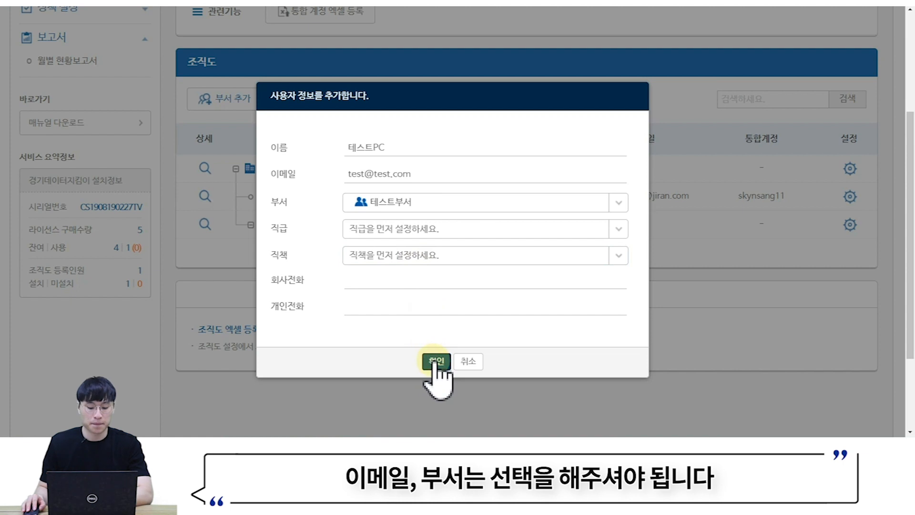
scroll(435, 367, down, 3)
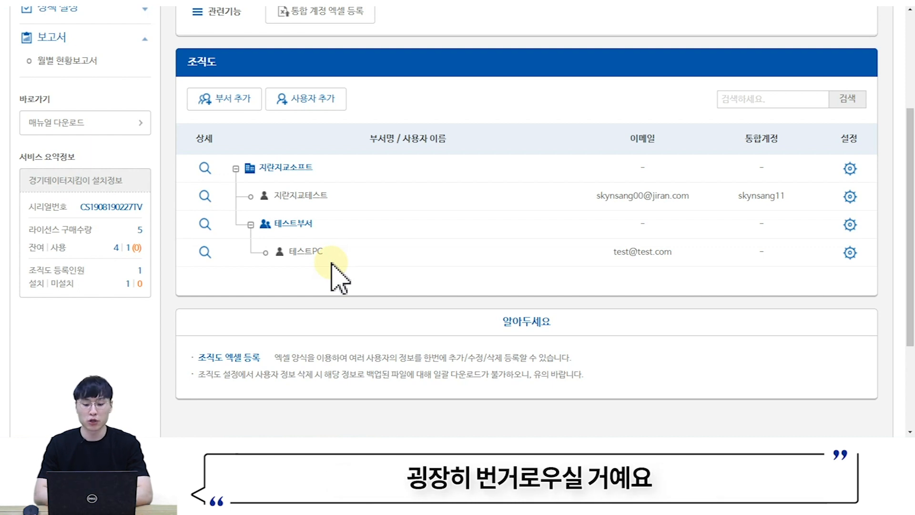
scroll(329, 266, up, 4)
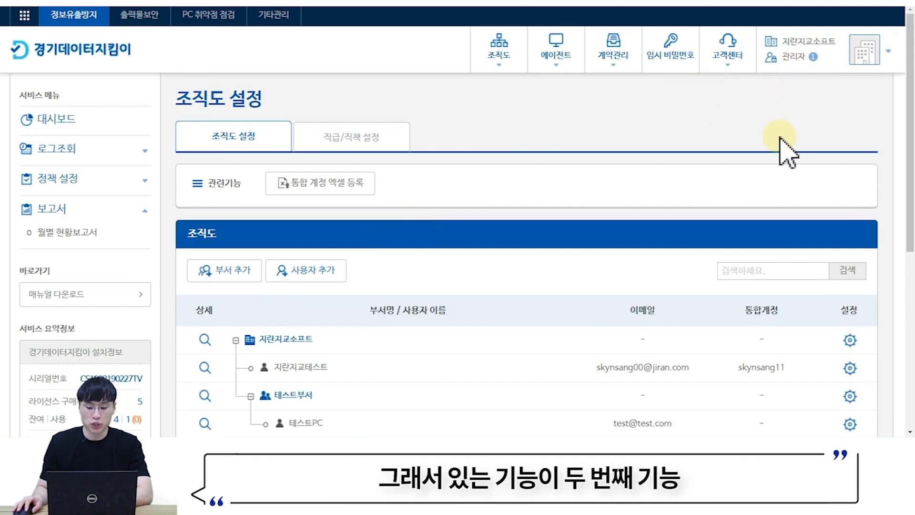
scroll(782, 153, down, 1)
- Download the org chart Excel template from the 통합 계정 엑셀 등록 dialog
click(329, 133)
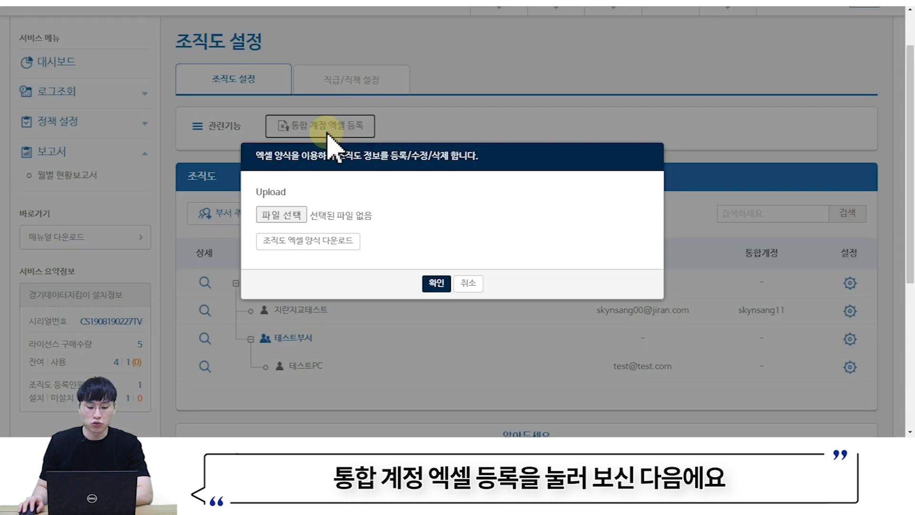
click(295, 249)
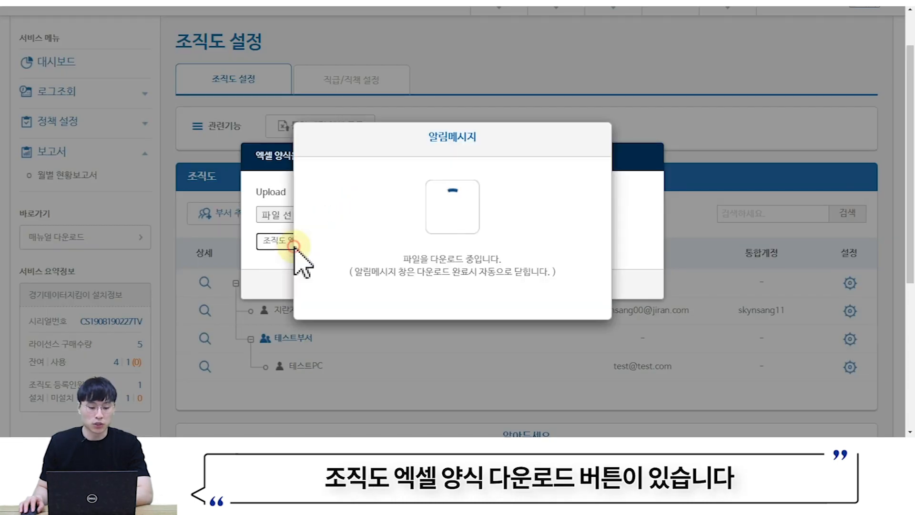
scroll(294, 249, down, 1)
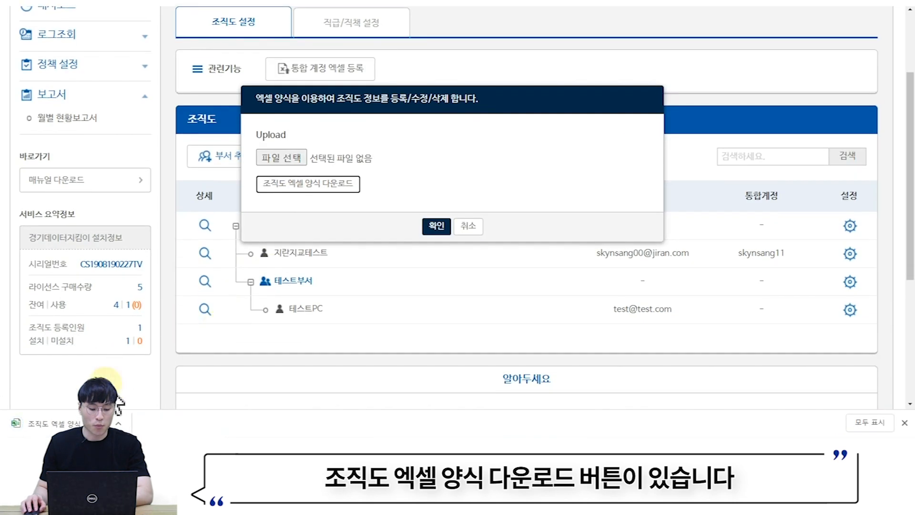
- Open the downloaded template and copy the 테스트부서 path from A5 into A6
click(76, 419)
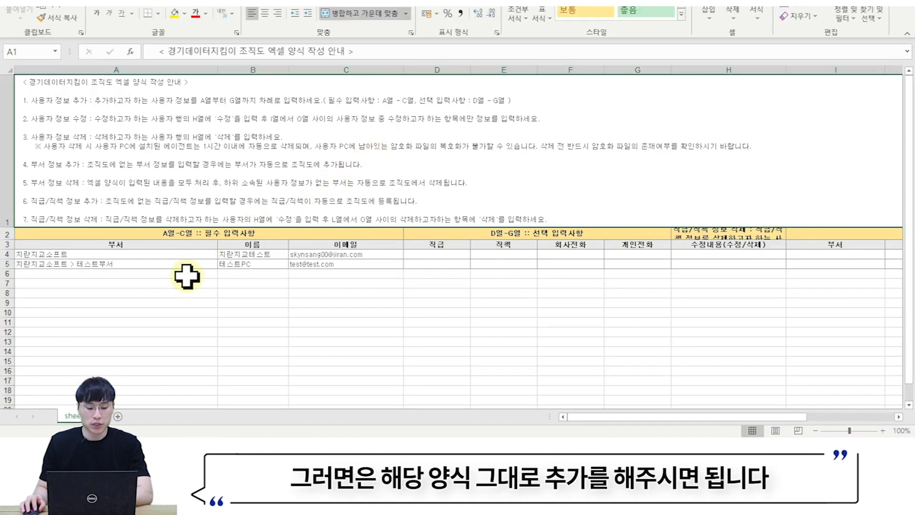
click(185, 277)
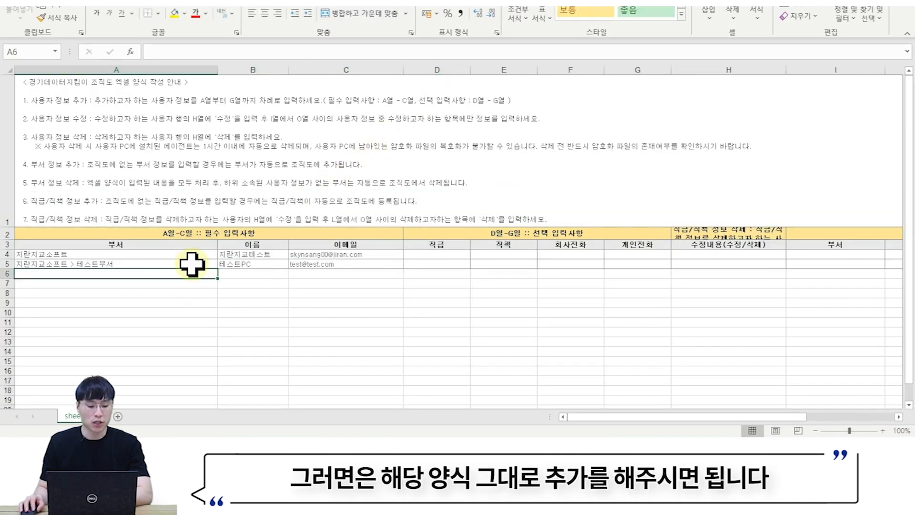
click(193, 264)
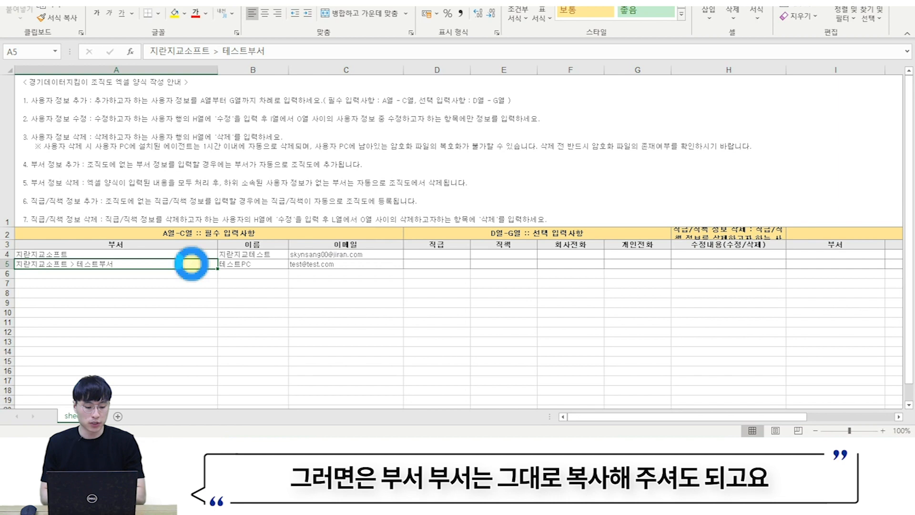
key(ctrl+c)
key(Down)
key(ctrl+v)
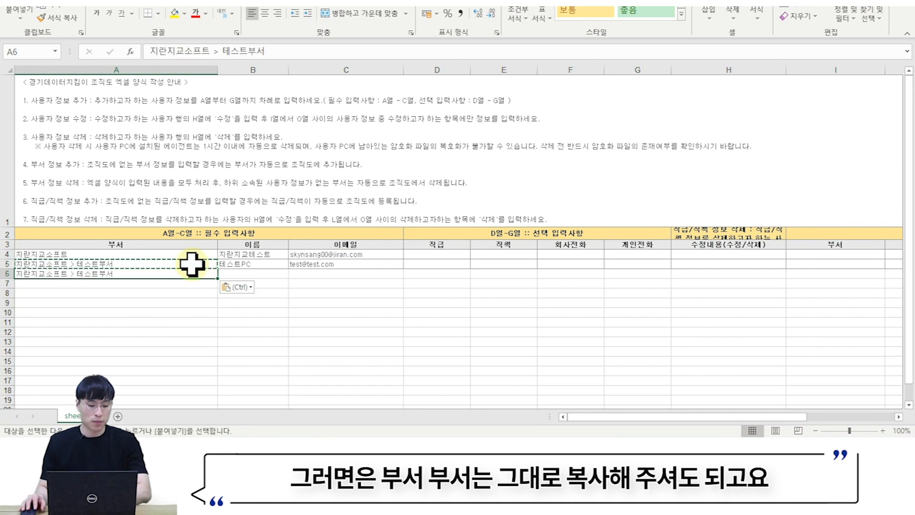
- Extend the A6 department path with '> 테스트팀'
click(234, 275)
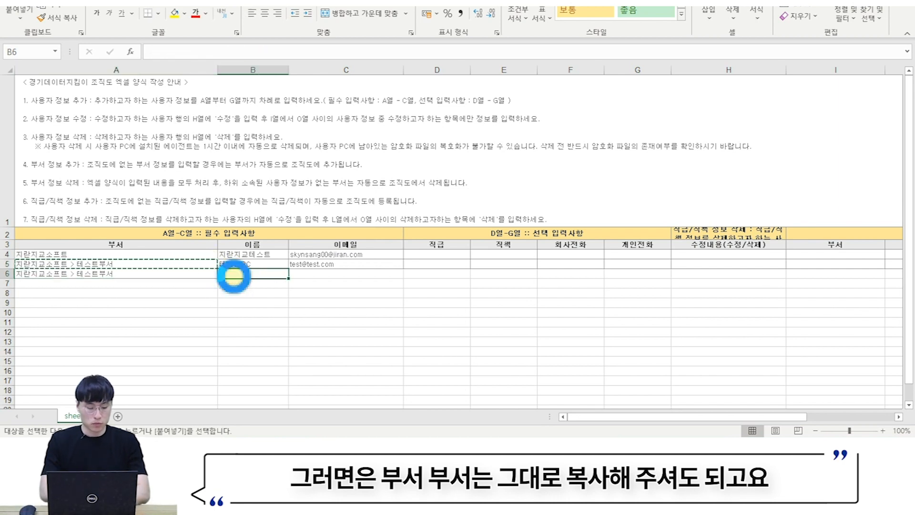
text(gh)
click(127, 275)
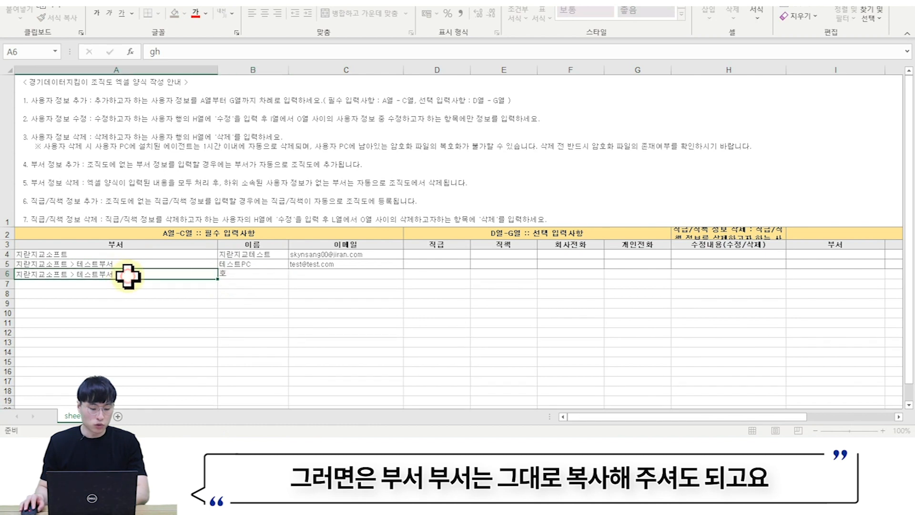
double_click(128, 275)
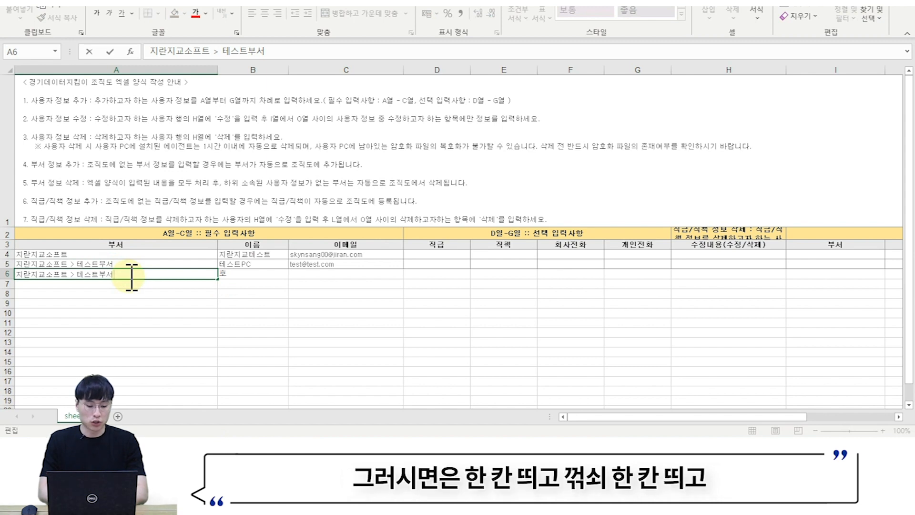
text(>)
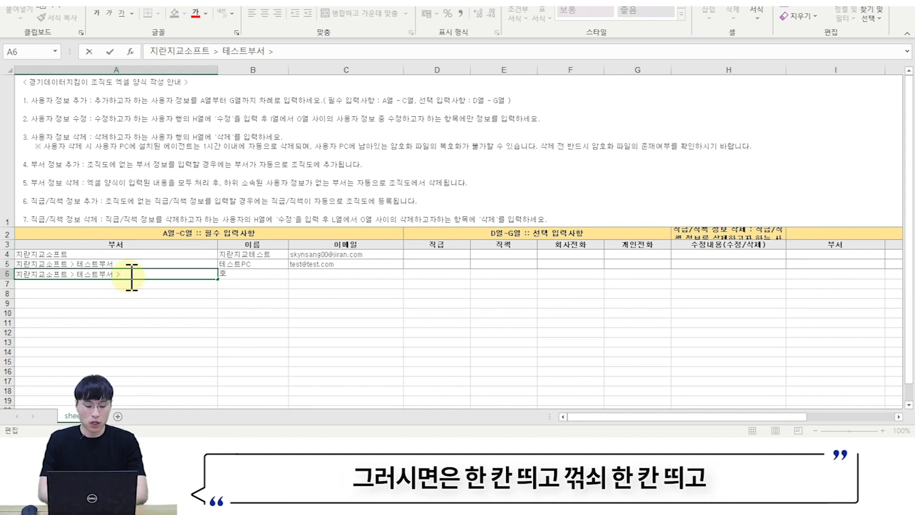
text( 테스트팀)
key(Tab)
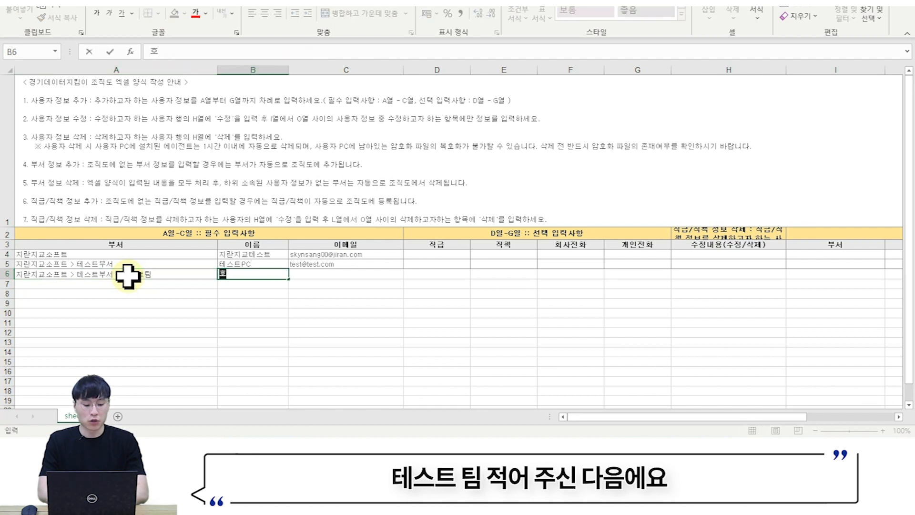
- Enter the new user's name in B6 and a test e-mail in C6
text(홍길동)
key(Tab)
text(test2@test.com)
key(Left)
key(Left)
key(Right)
key(Right)
key(Right)
key(Right)
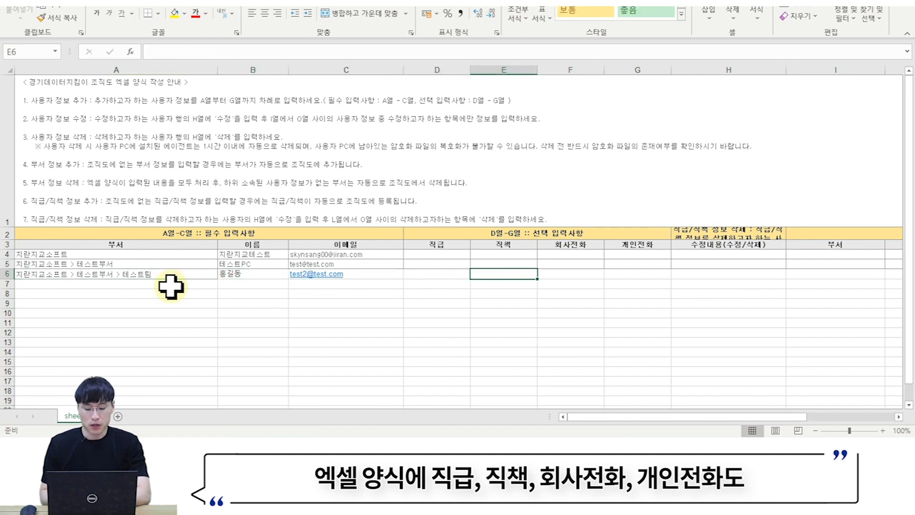
key(Right)
key(Right)
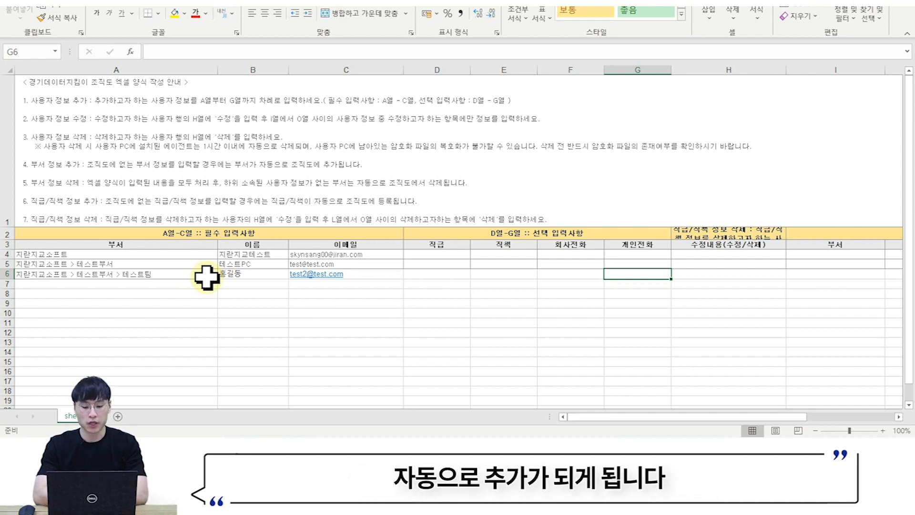
- Close Excel and cancel the org-chart Excel upload dialog
click(903, 3)
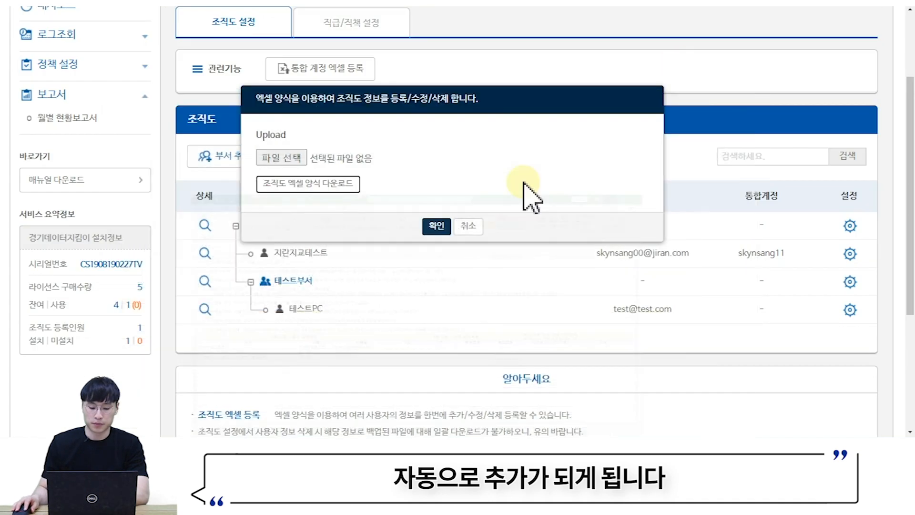
click(469, 226)
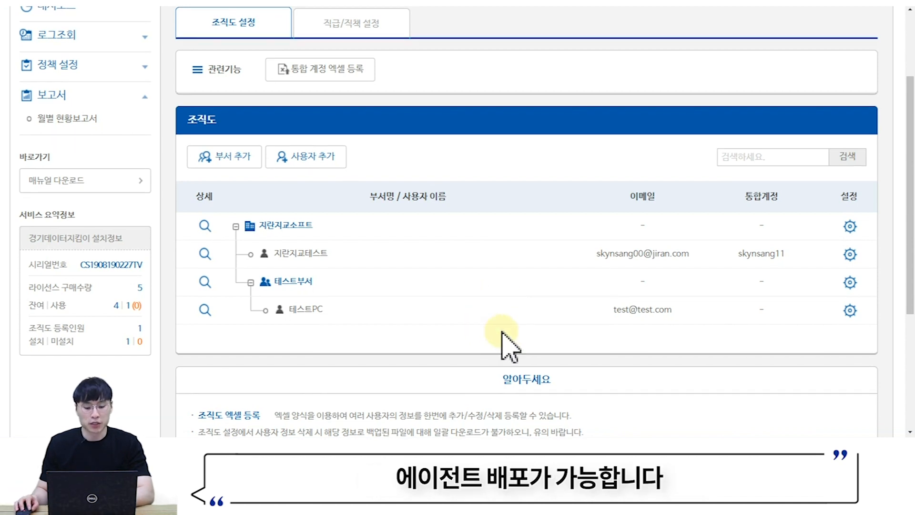
scroll(500, 333, up, 3)
- Open 에이전트 배포 and select the agent installer download URL
mouse_move(548, 45)
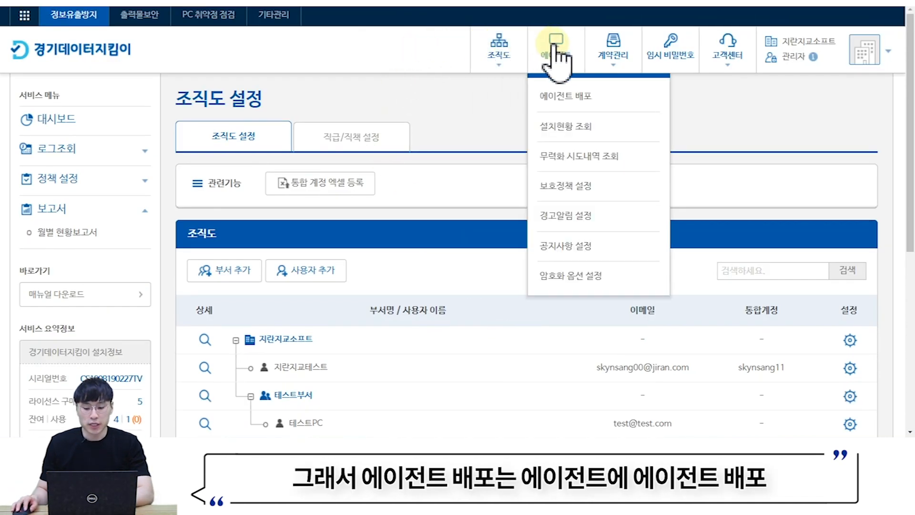
click(565, 98)
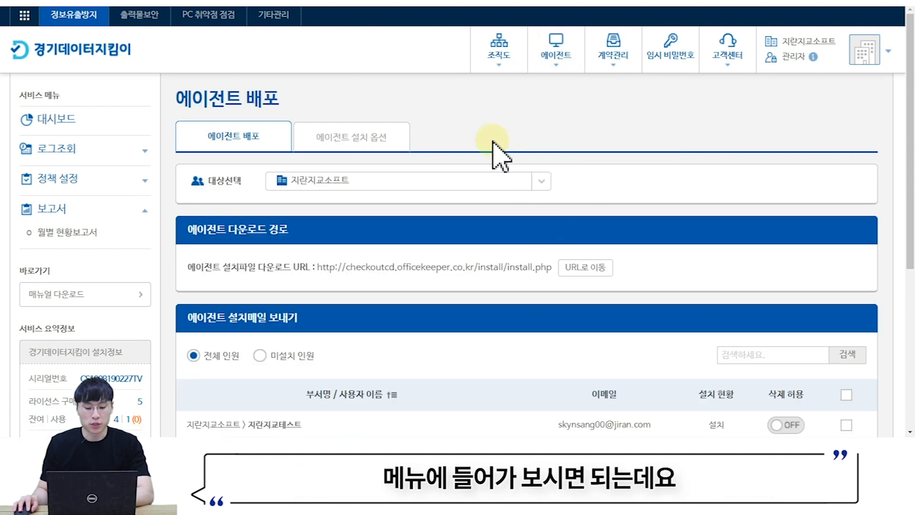
scroll(498, 152, down, 3)
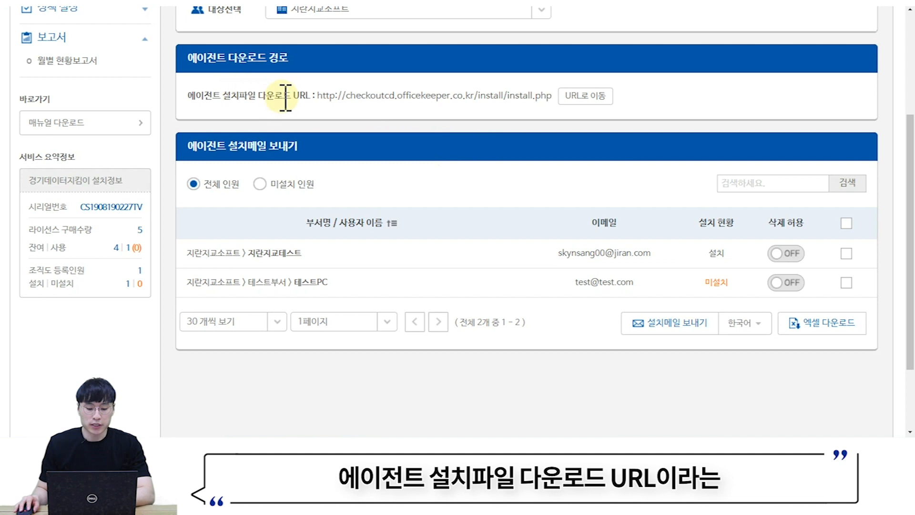
drag(322, 98, 552, 94)
- Go to the install URL, download ConsecuInstaller.exe, and launch it
click(568, 99)
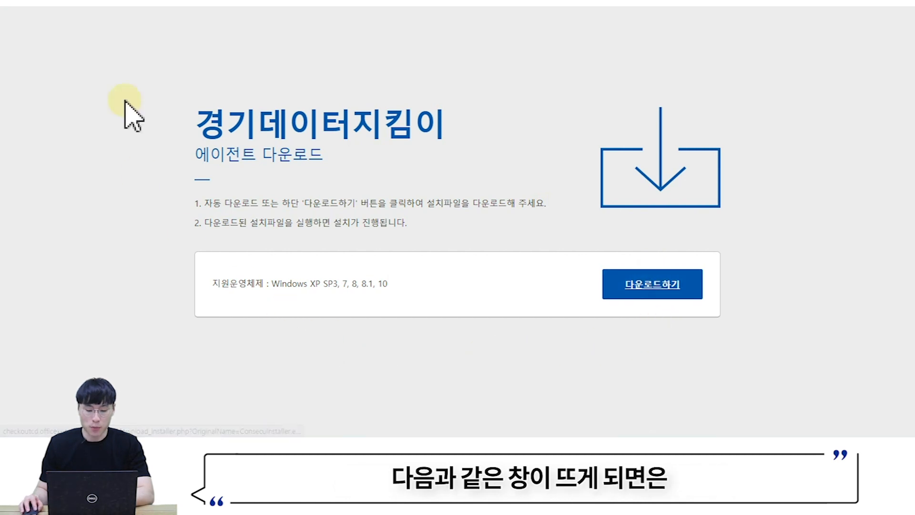
click(657, 289)
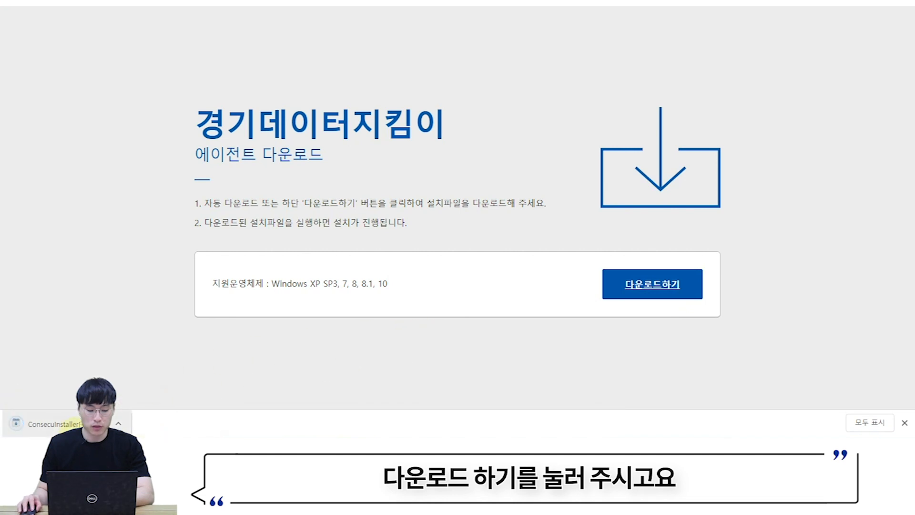
click(74, 428)
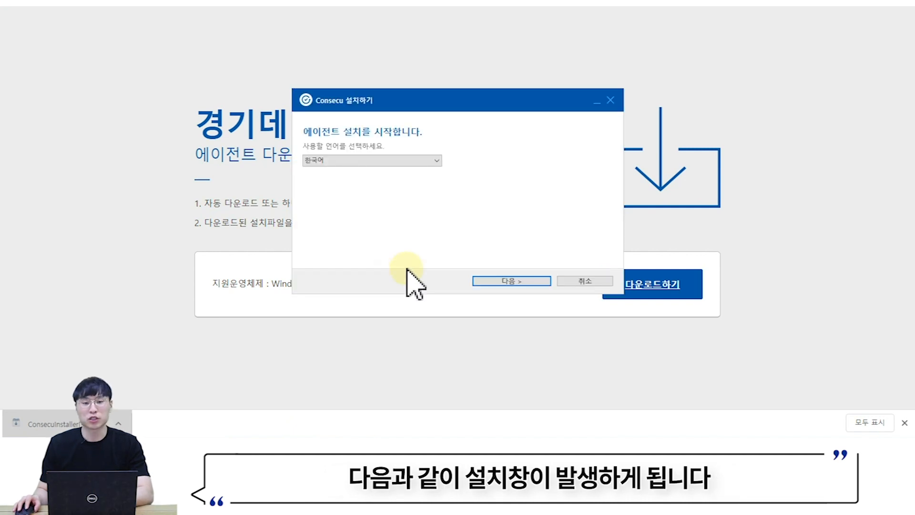
- Accept the license and submit an unregistered user's name and test e-mail for authentication
click(506, 281)
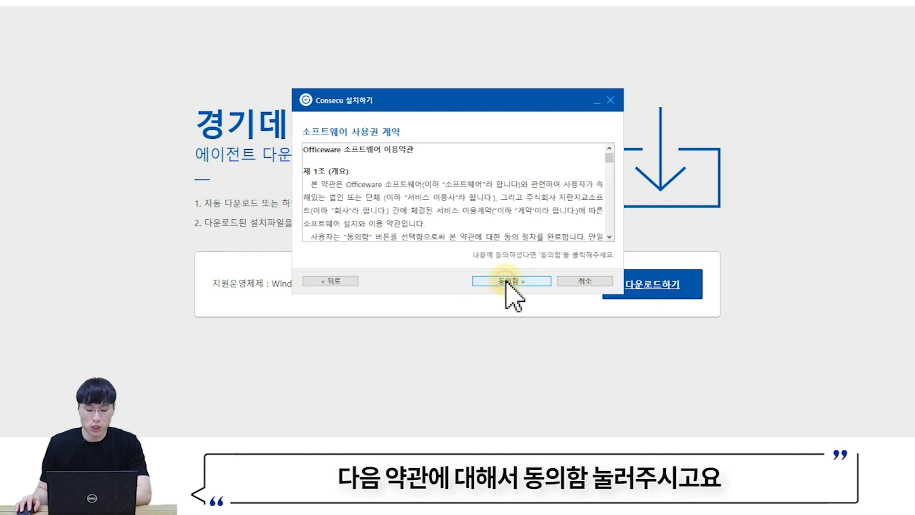
click(508, 282)
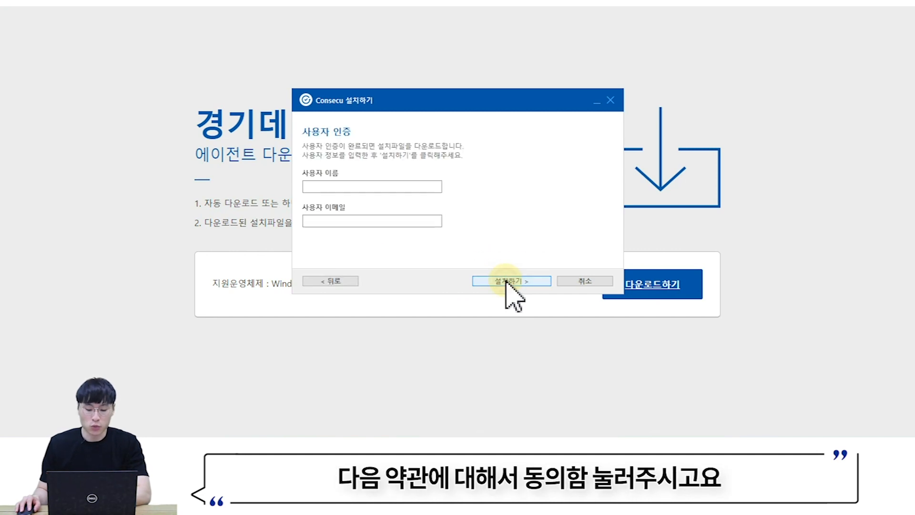
click(387, 190)
text(dl)
key(BackSpace)
key(BackSpace)
text(이순신)
key(Tab)
text(test3@test.com)
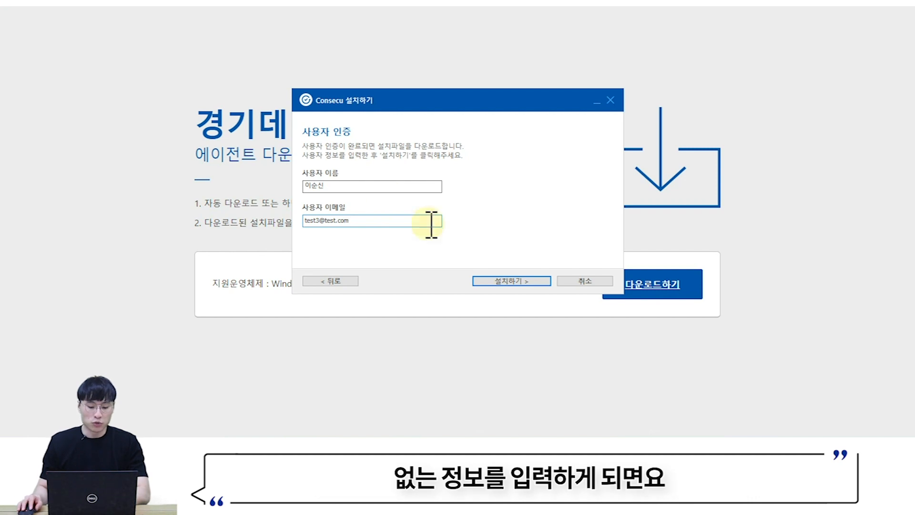
click(494, 283)
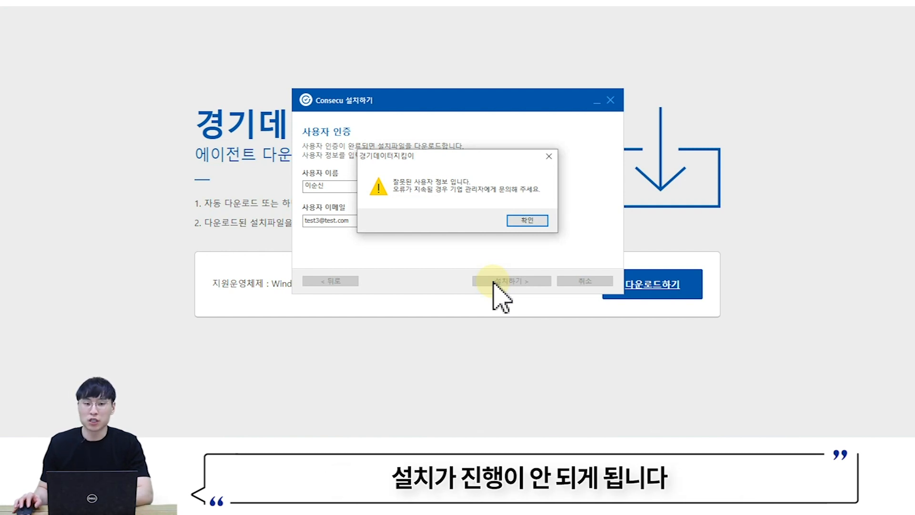
- Dismiss the invalid-user error and quit the installer
click(527, 221)
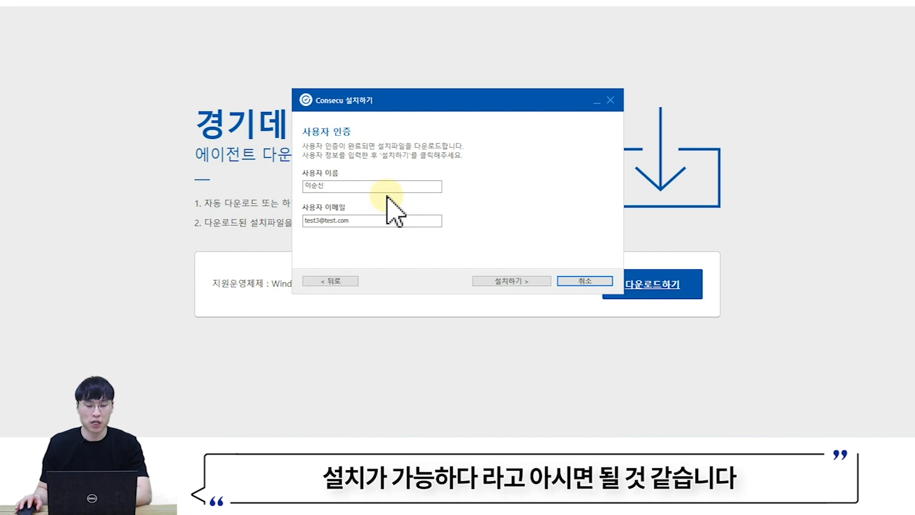
click(585, 281)
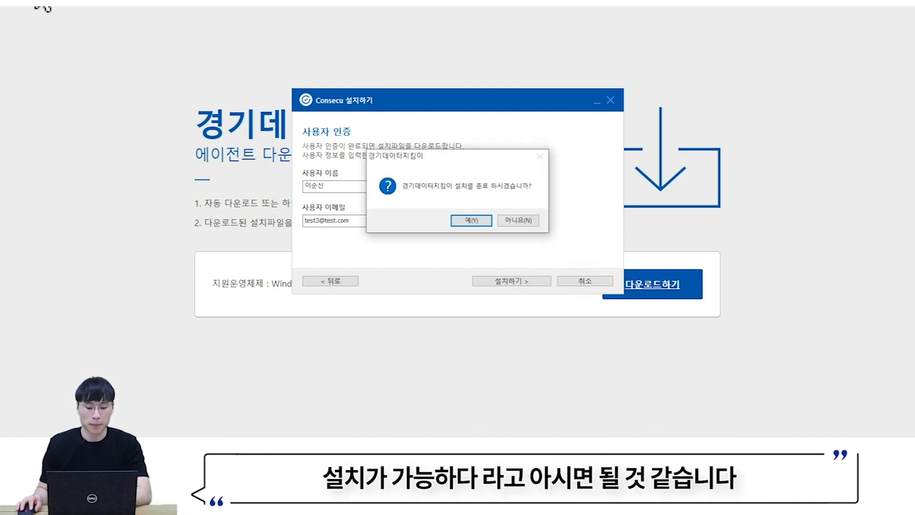
click(466, 219)
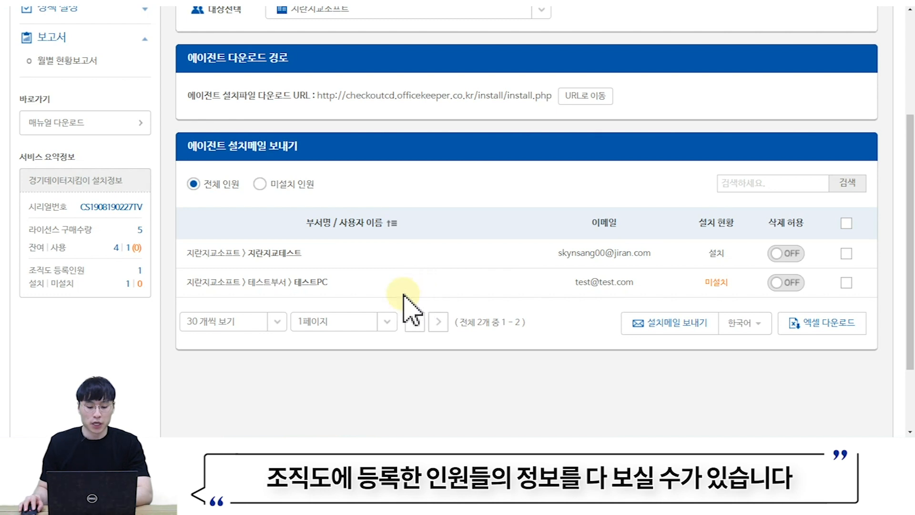
- Check the 테스트PC user, send the install mail, and dismiss the completion notice
click(846, 283)
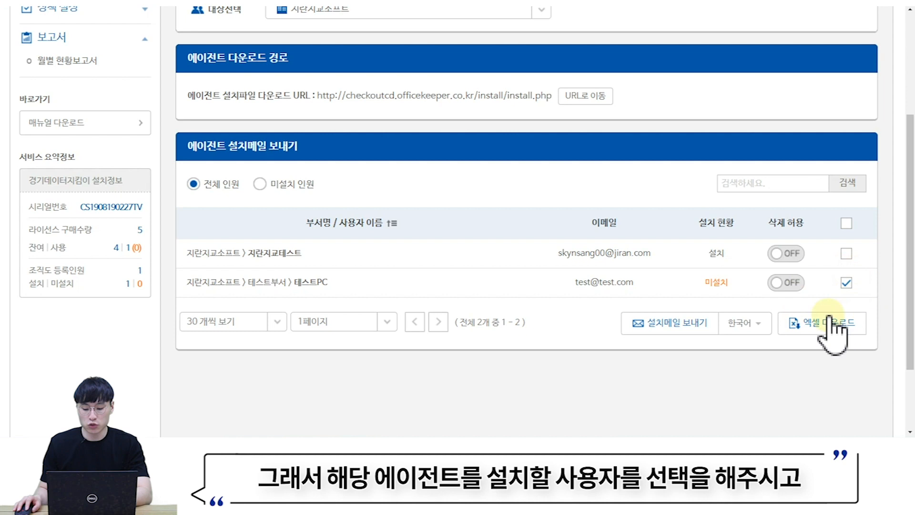
click(678, 334)
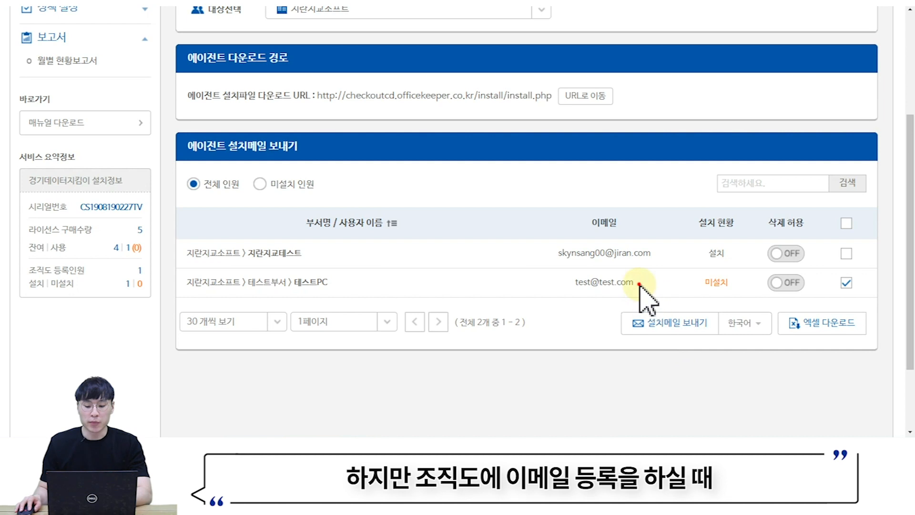
drag(638, 286, 572, 290)
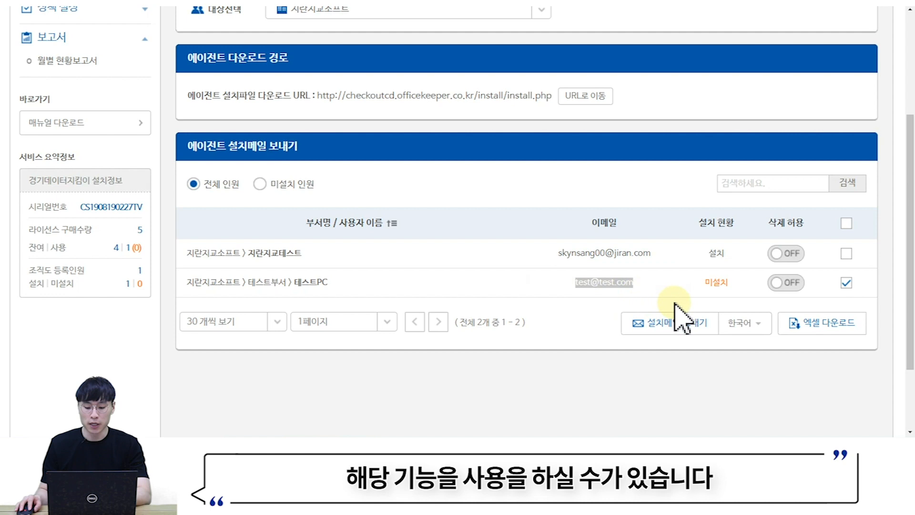
click(673, 329)
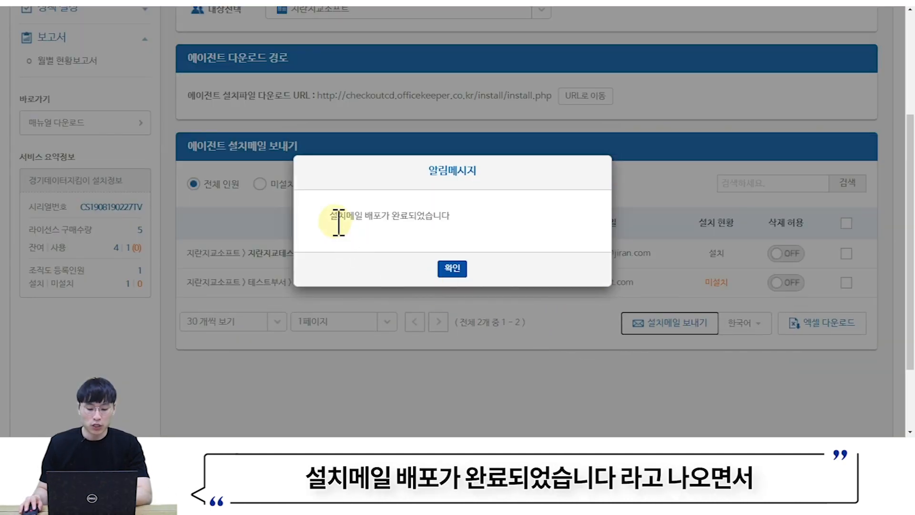
drag(338, 216, 466, 226)
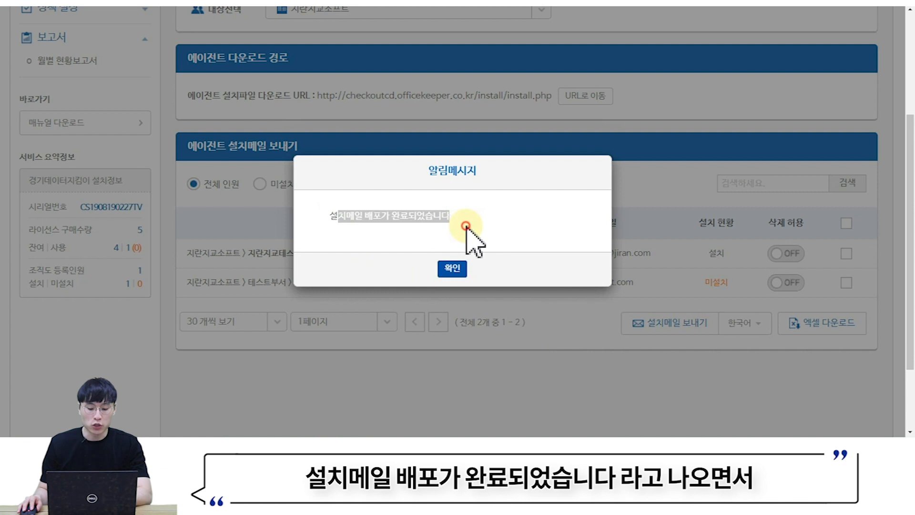
click(461, 269)
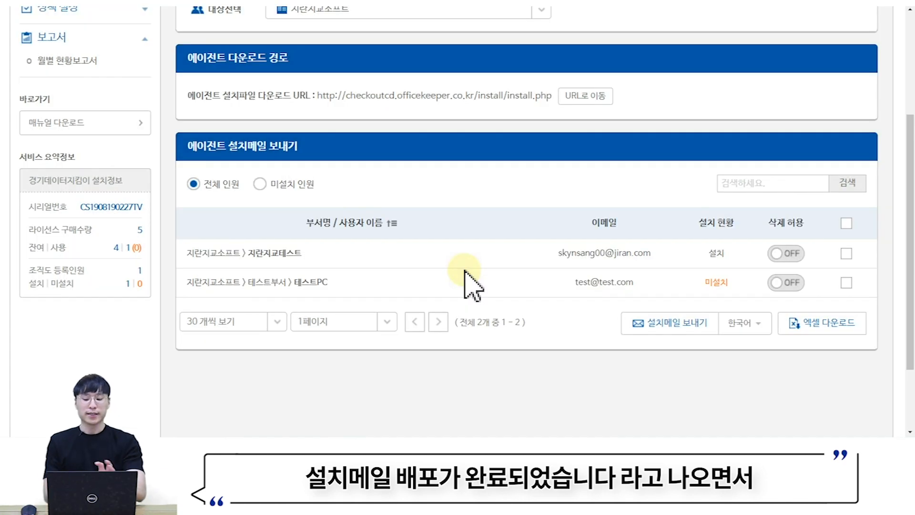
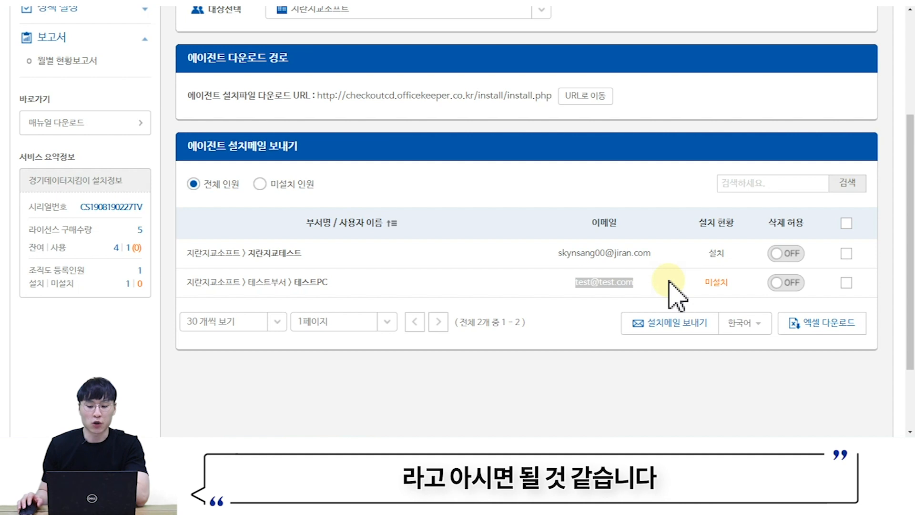
- Return from the agent distribution page to the 대시보드 via the 경기데이터지킴이 logo
scroll(675, 282, up, 4)
click(85, 64)
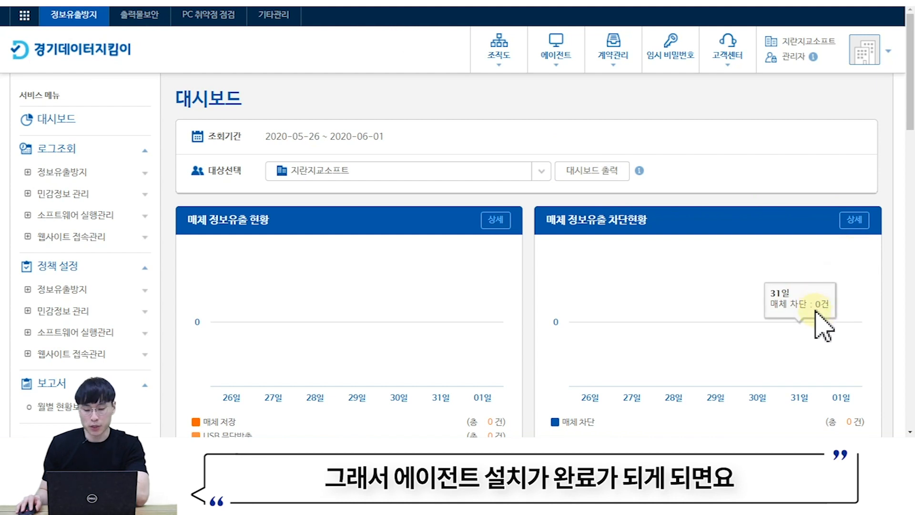
click(765, 448)
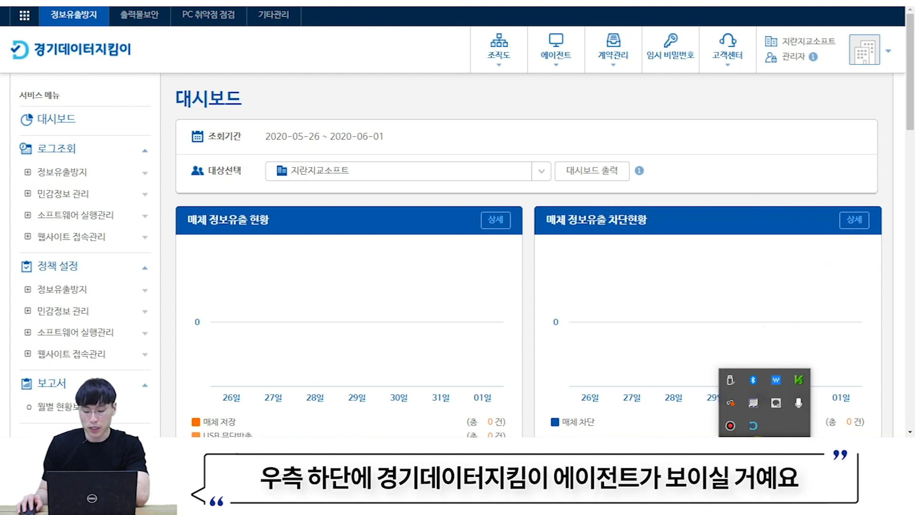
double_click(754, 426)
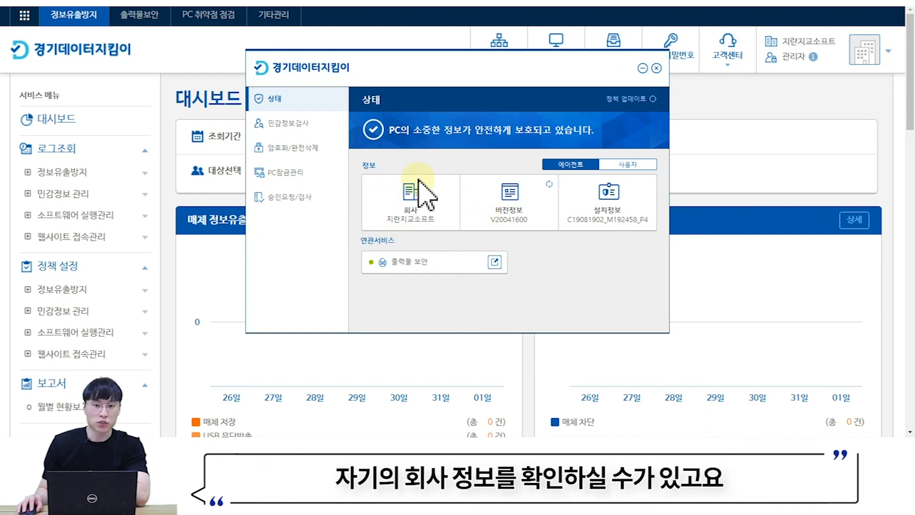
click(637, 181)
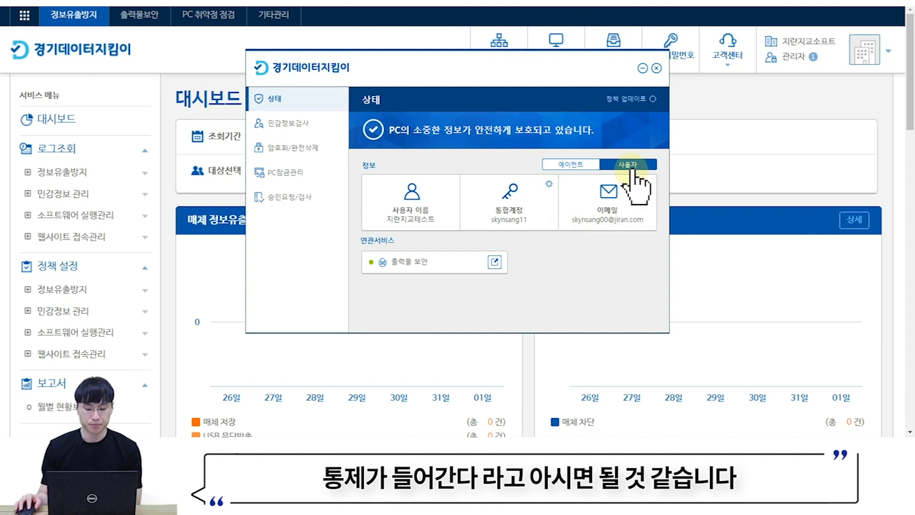
click(656, 68)
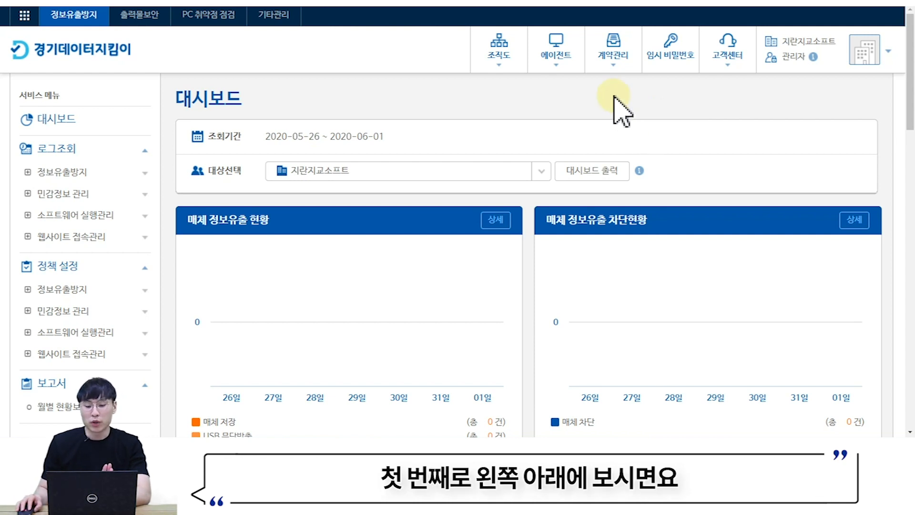
scroll(472, 102, down, 1)
scroll(469, 109, down, 6)
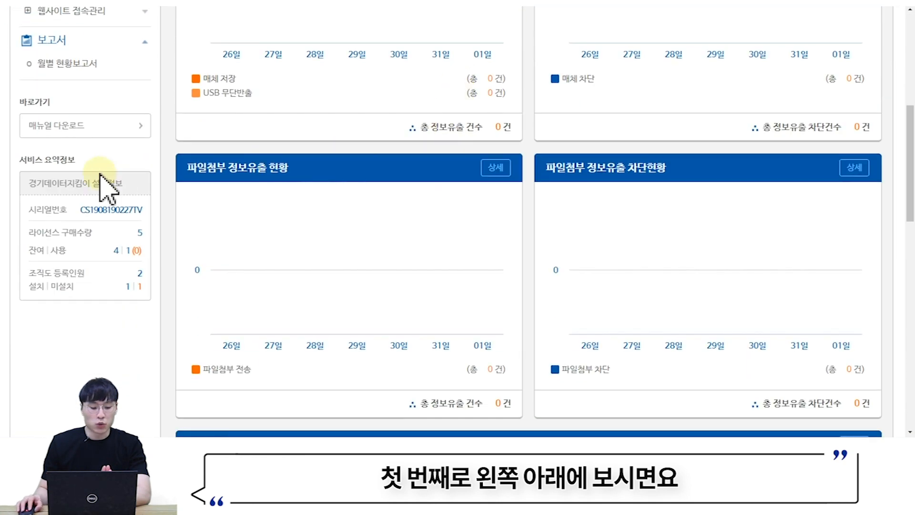
drag(18, 161, 88, 164)
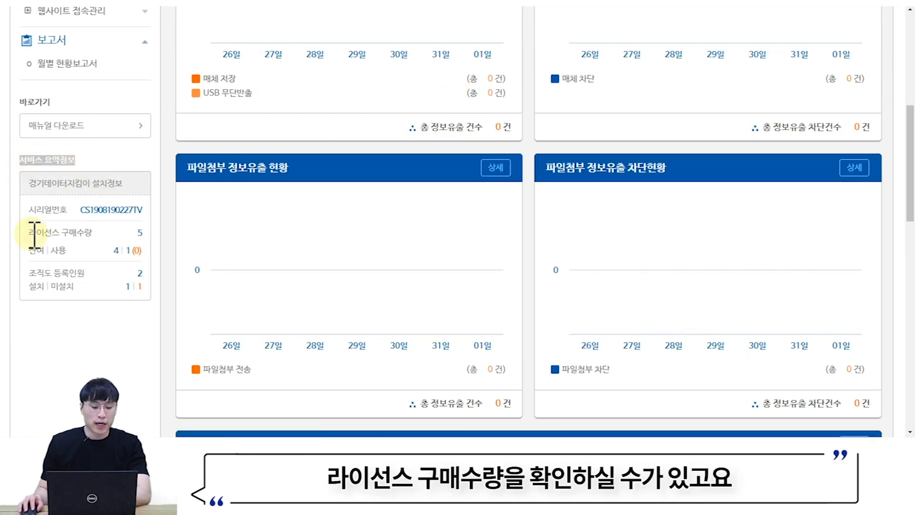
click(129, 231)
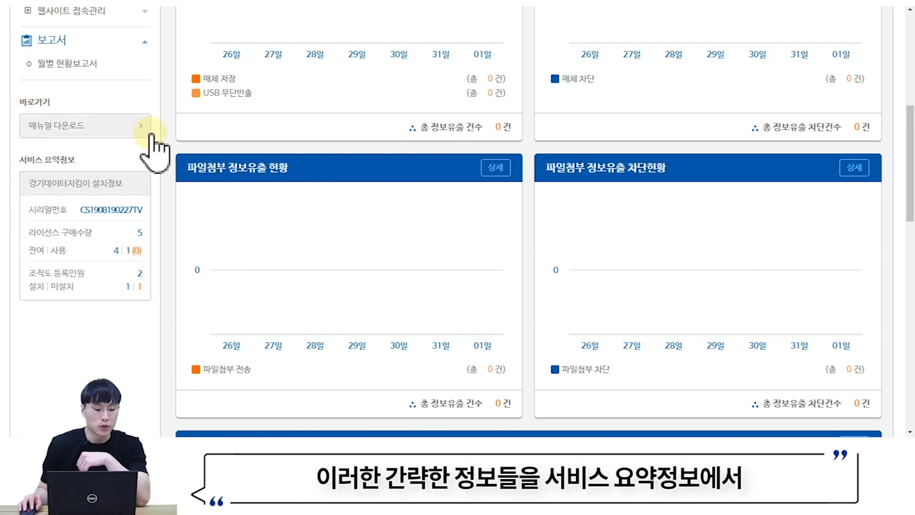
scroll(177, 272, down, 1)
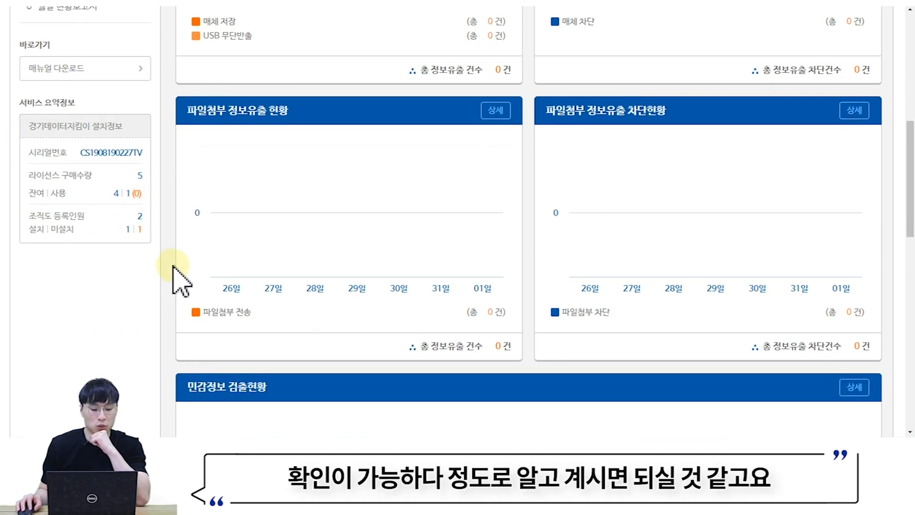
scroll(598, 139, up, 6)
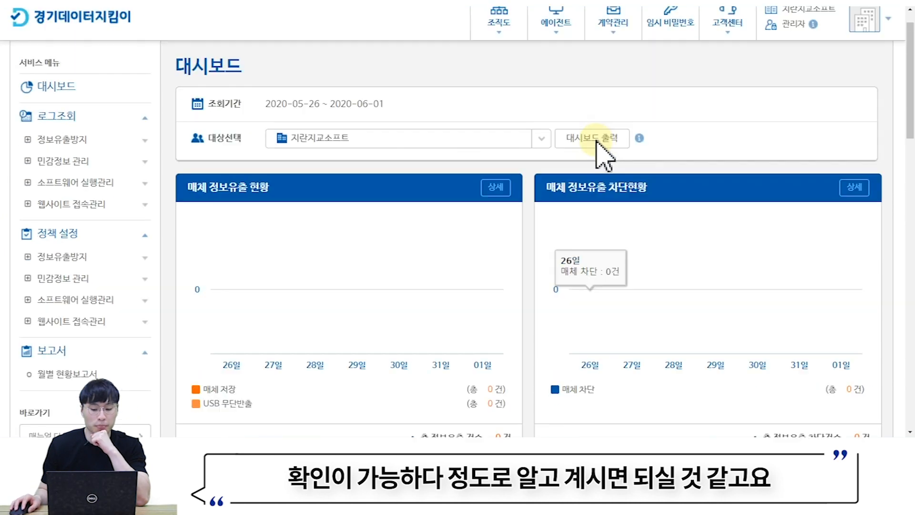
scroll(597, 139, up, 1)
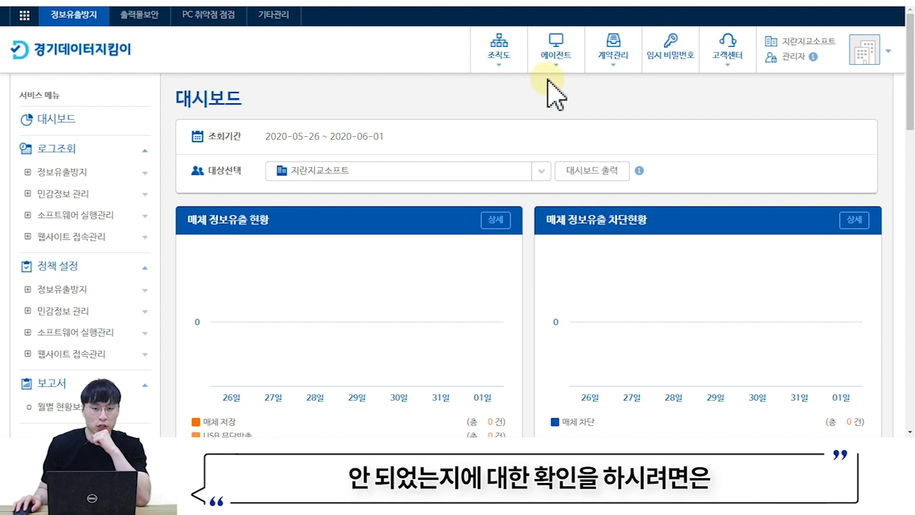
- Go to 에이전트 배포 and check the first user's 설치 status in the mail table
click(555, 45)
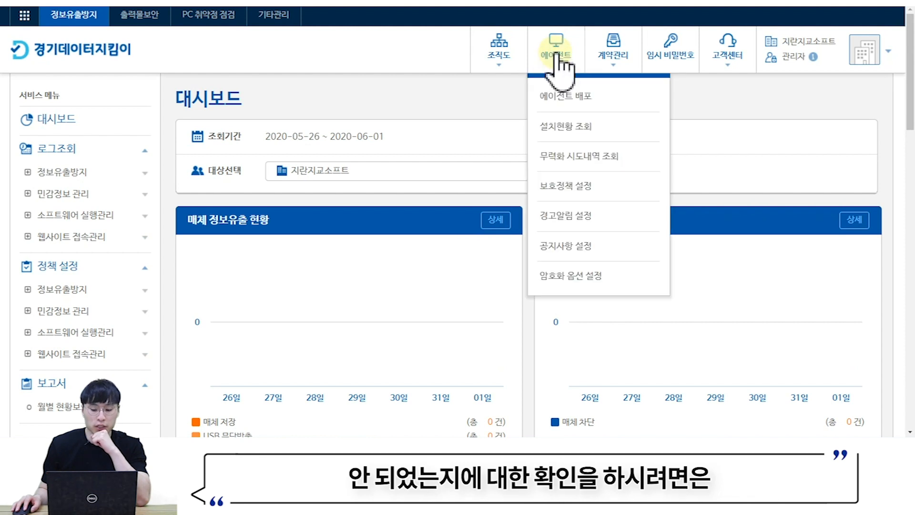
click(564, 96)
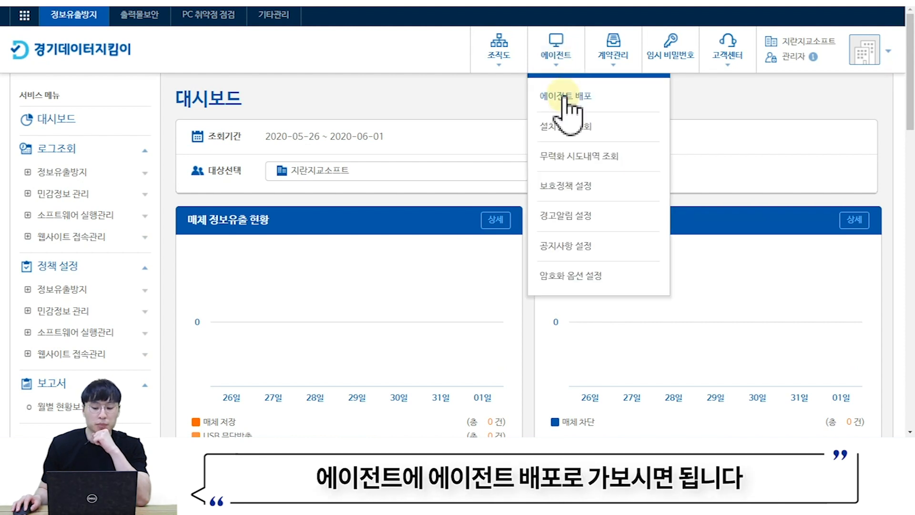
scroll(520, 136, down, 1)
scroll(518, 136, down, 5)
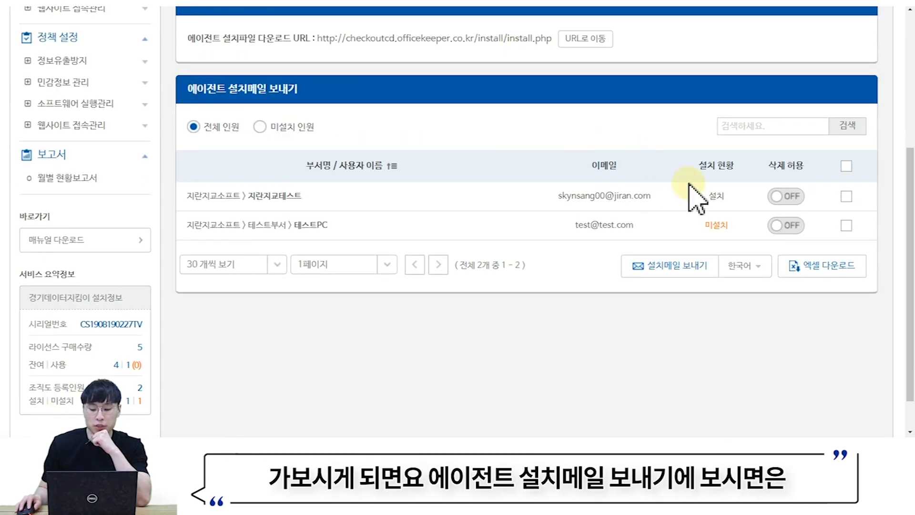
click(701, 200)
drag(707, 200, 748, 221)
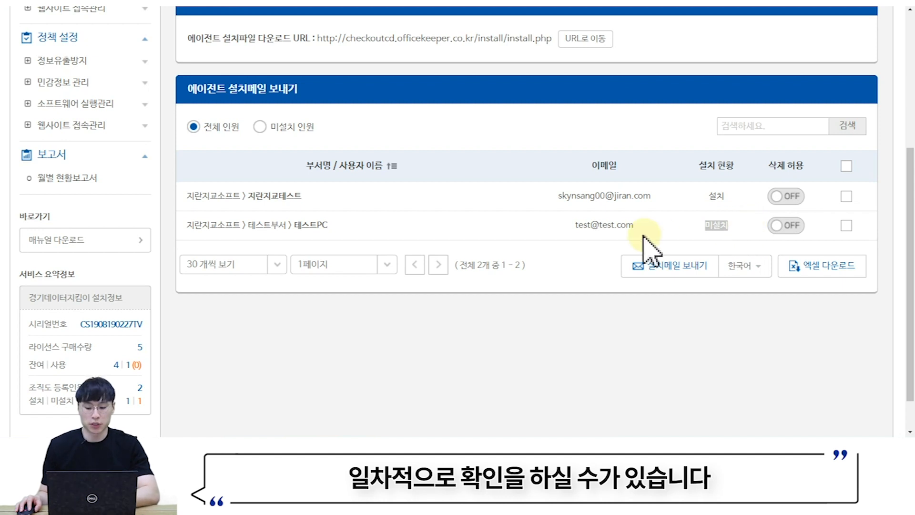
- Open the 설치현황 조회 list from the 에이전트 menu
scroll(539, 248, up, 3)
scroll(531, 236, up, 1)
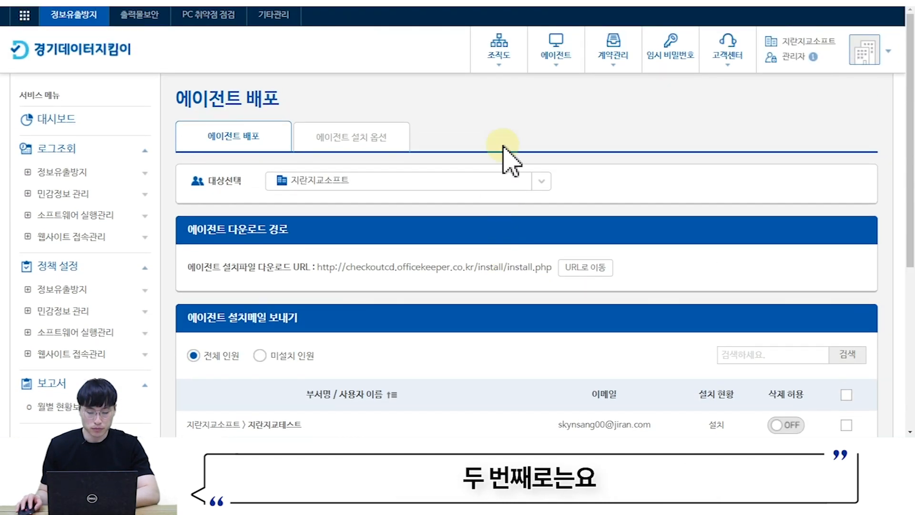
mouse_move(553, 60)
click(557, 132)
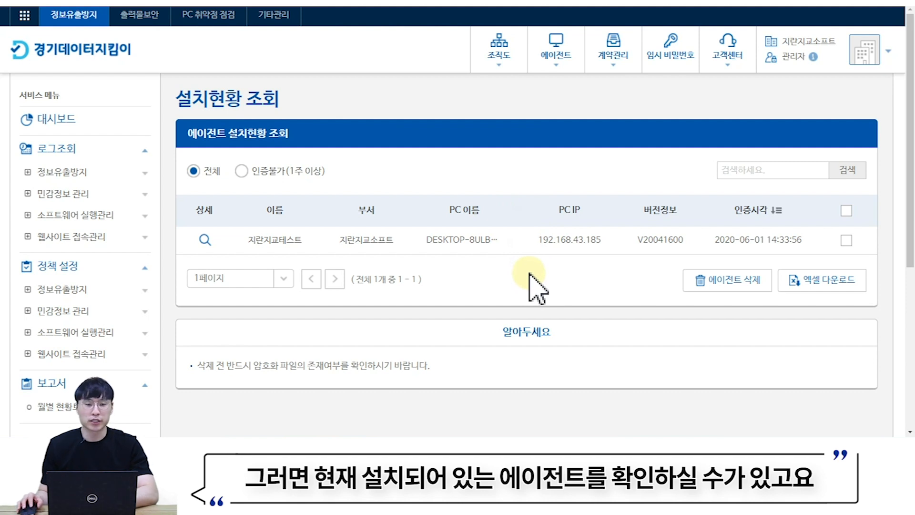
- Check the agent's last 인증시각, then filter the list to 인증불가(1주 이상) agents
drag(716, 240, 813, 253)
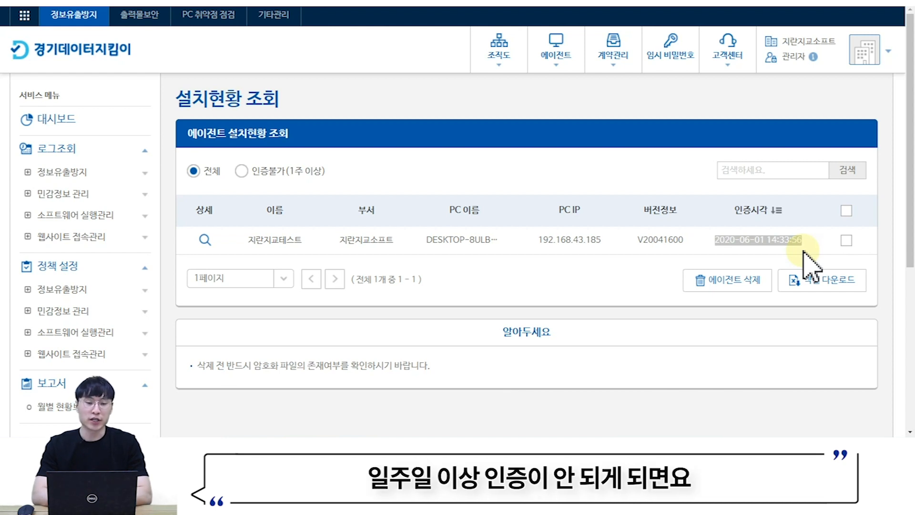
click(241, 172)
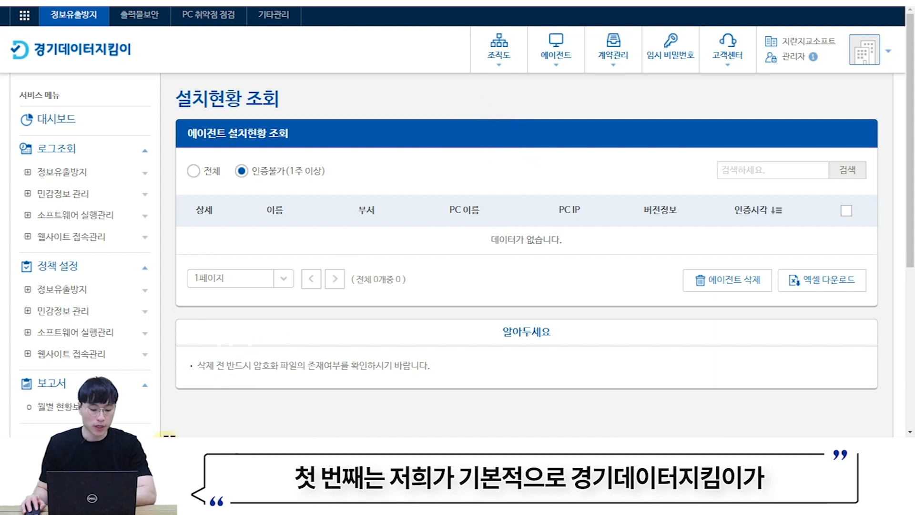
- Bring up the Windows Start menu to search for a program
click(167, 438)
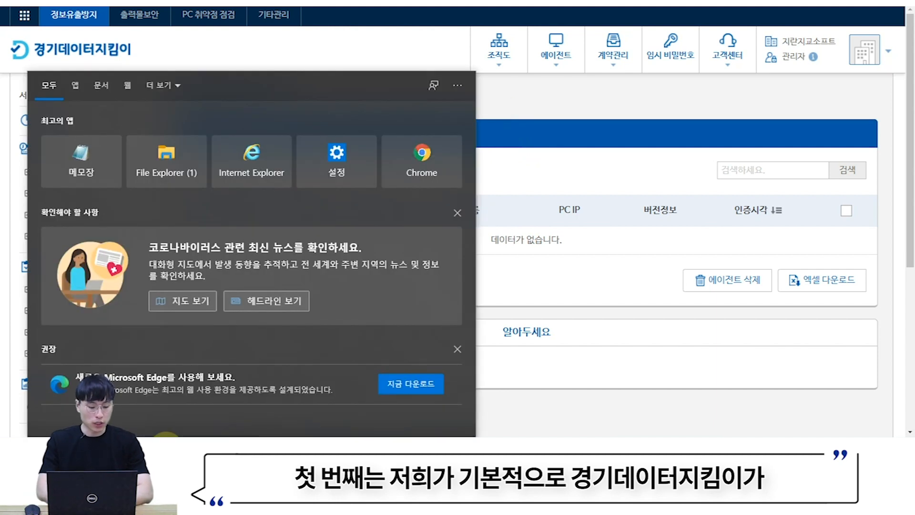
- Search 제어판 and open Control Panel's list of installed programs
text(제)
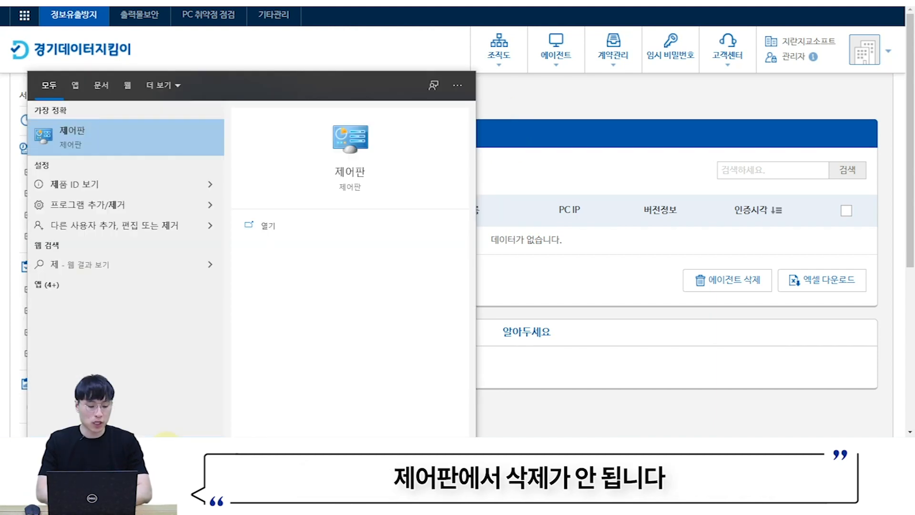
text(어판)
key(Return)
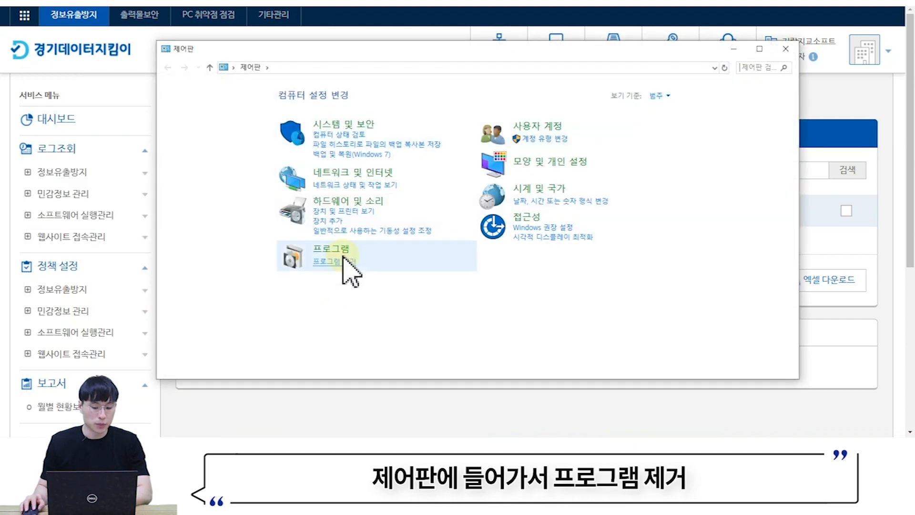
click(336, 262)
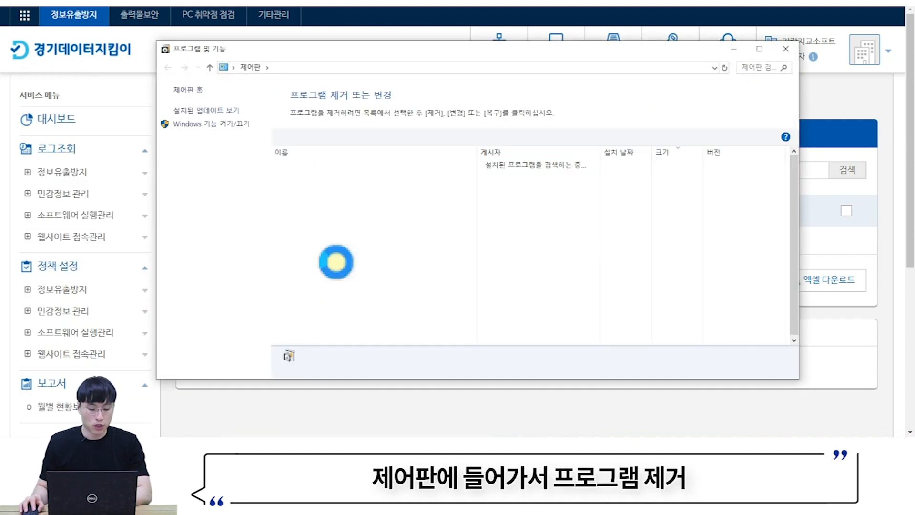
click(334, 263)
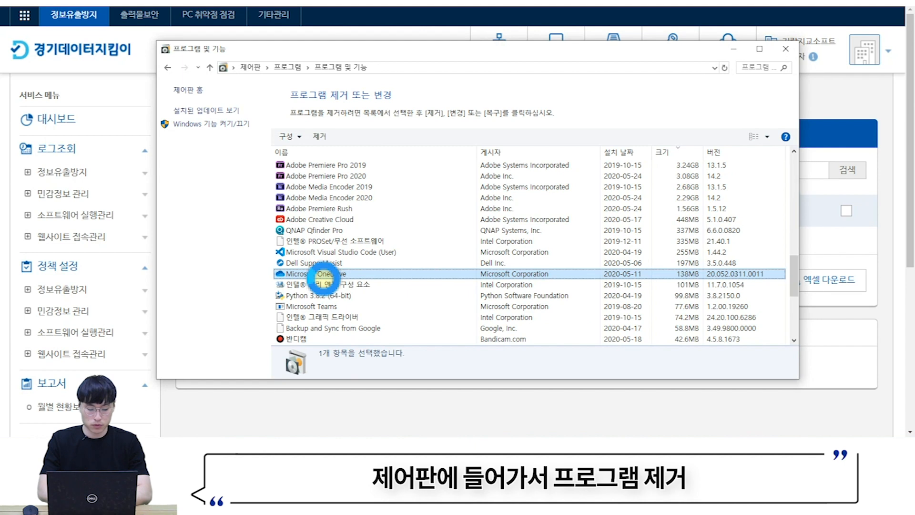
scroll(325, 279, down, 12)
click(325, 279)
key(alt+Left)
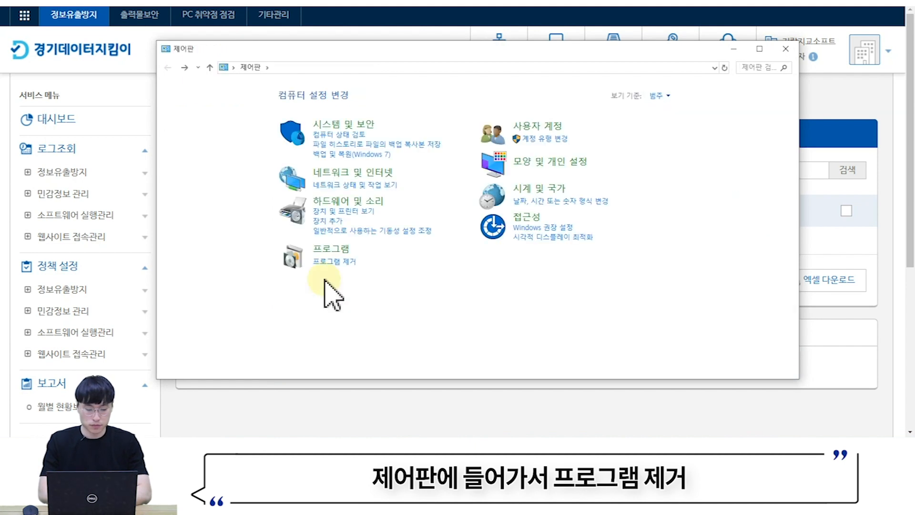
click(334, 261)
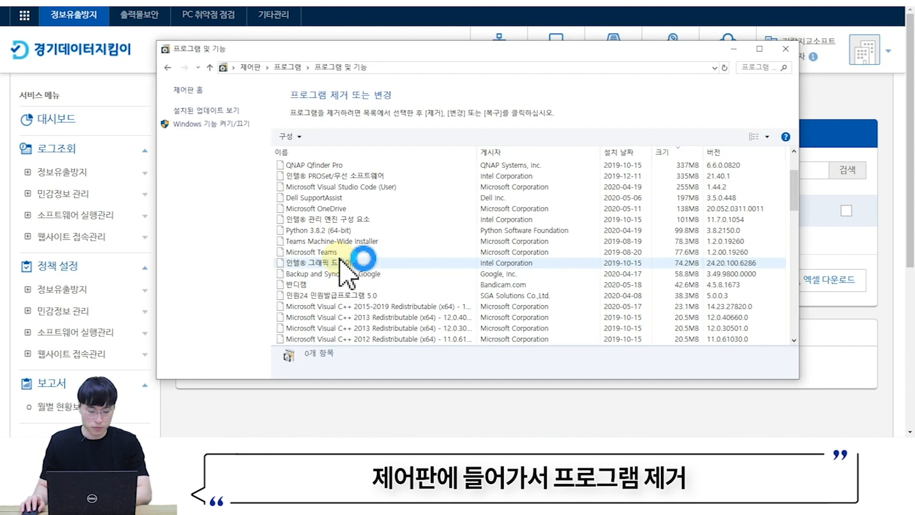
- Select Consecu, choose 제거/변경, and confirm 삭제 in its uninstall dialog
scroll(336, 262, down, 13)
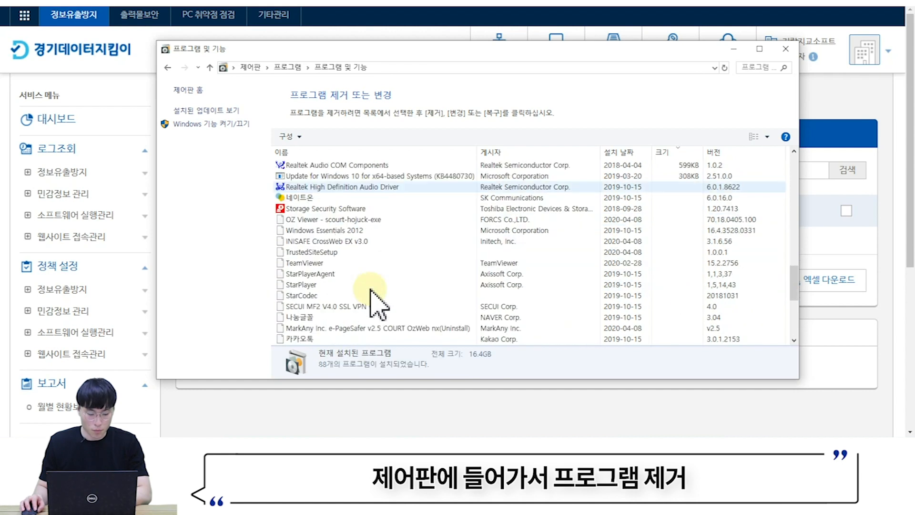
click(353, 306)
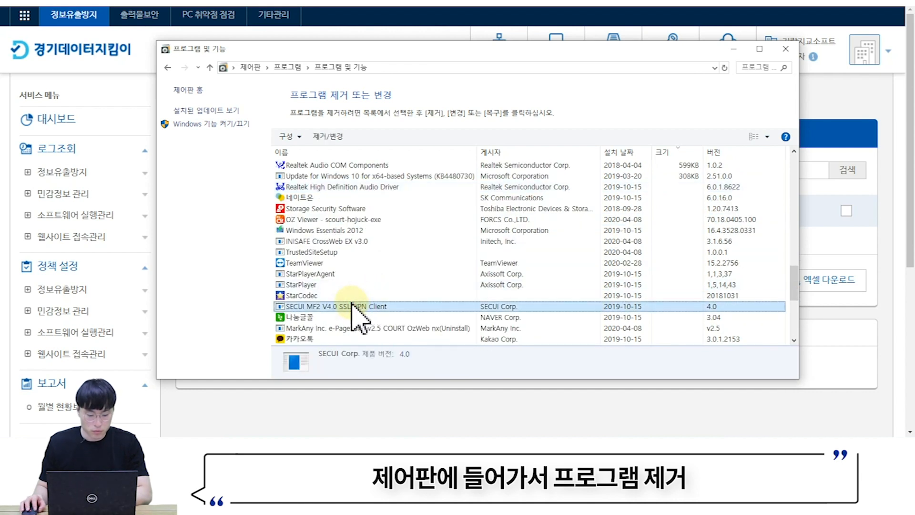
scroll(353, 307, down, 5)
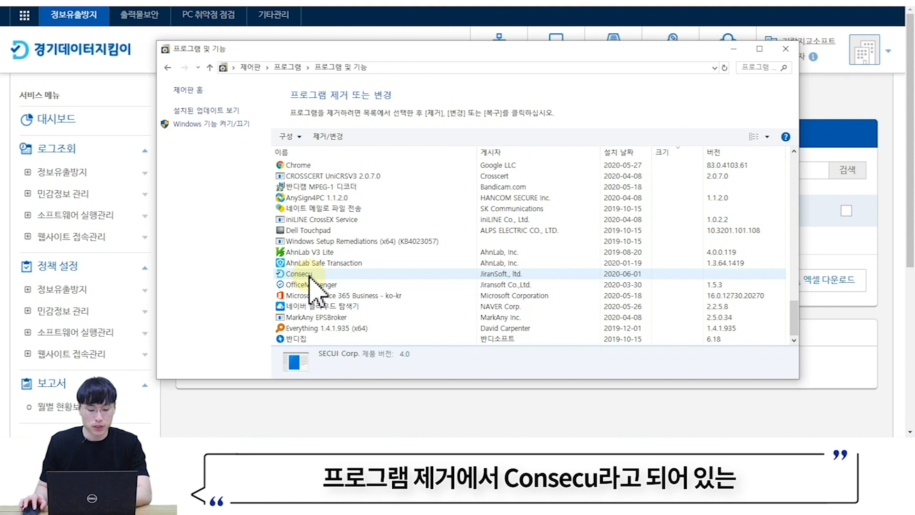
click(311, 277)
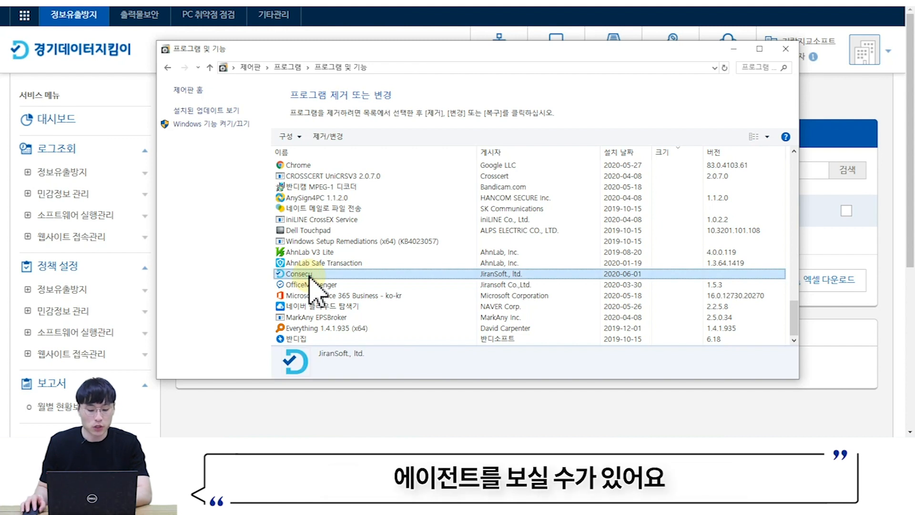
click(340, 137)
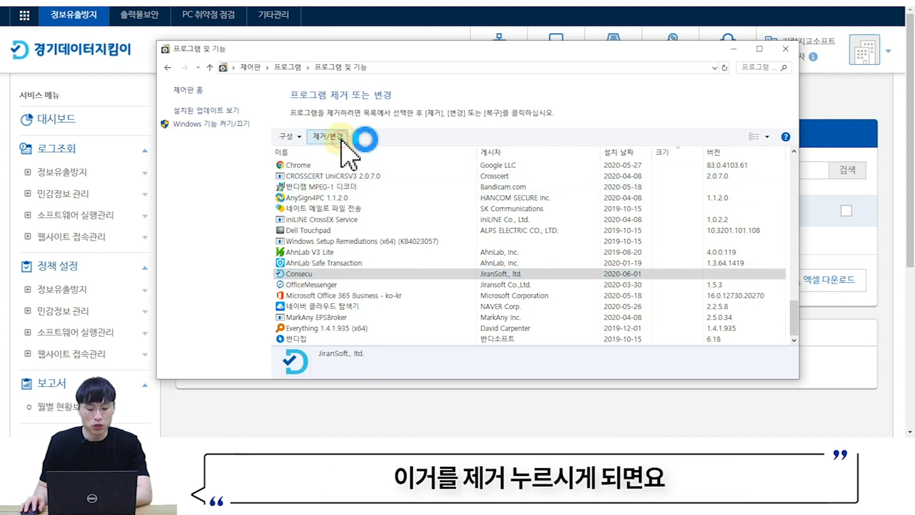
click(498, 281)
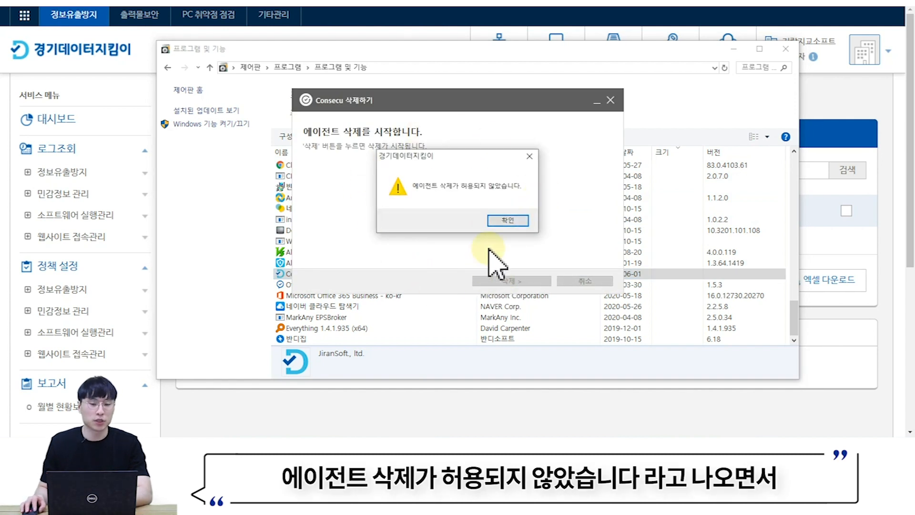
- Dismiss the not-permitted warning, focus the 임시 비밀번호 field, and bring back the web console
click(507, 221)
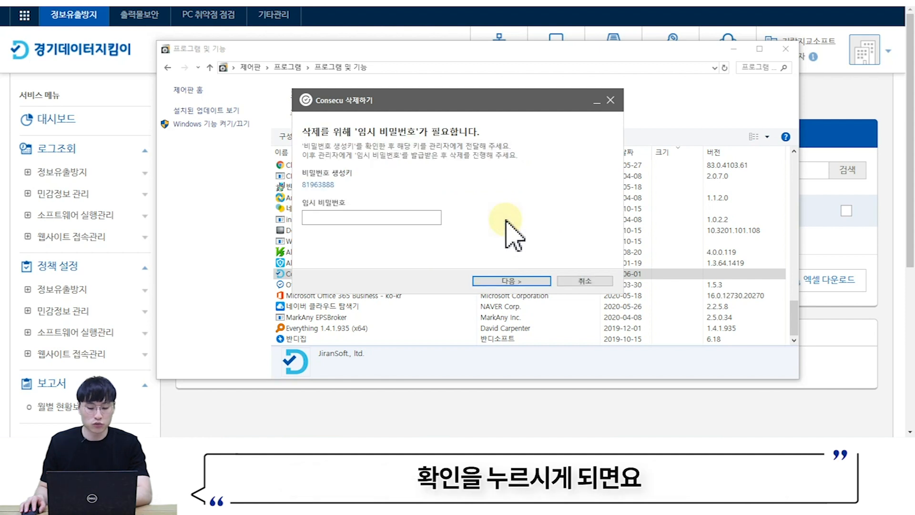
click(300, 186)
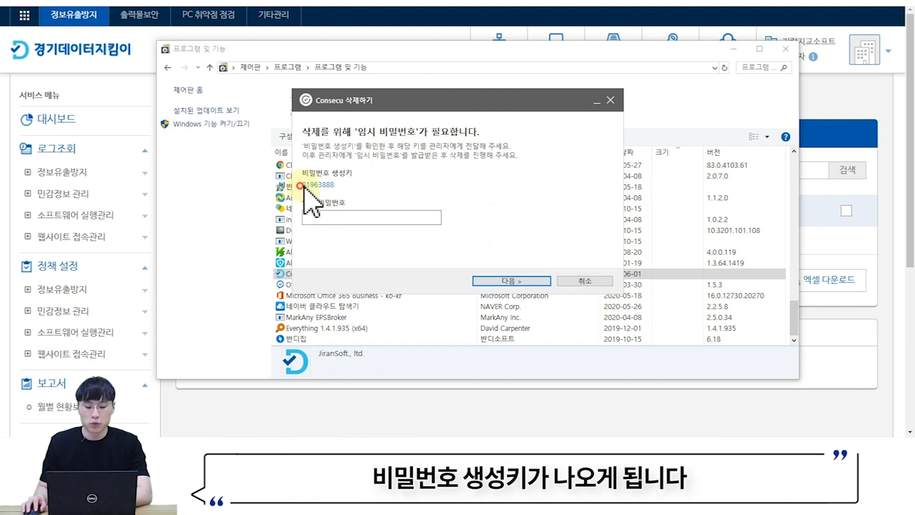
click(361, 217)
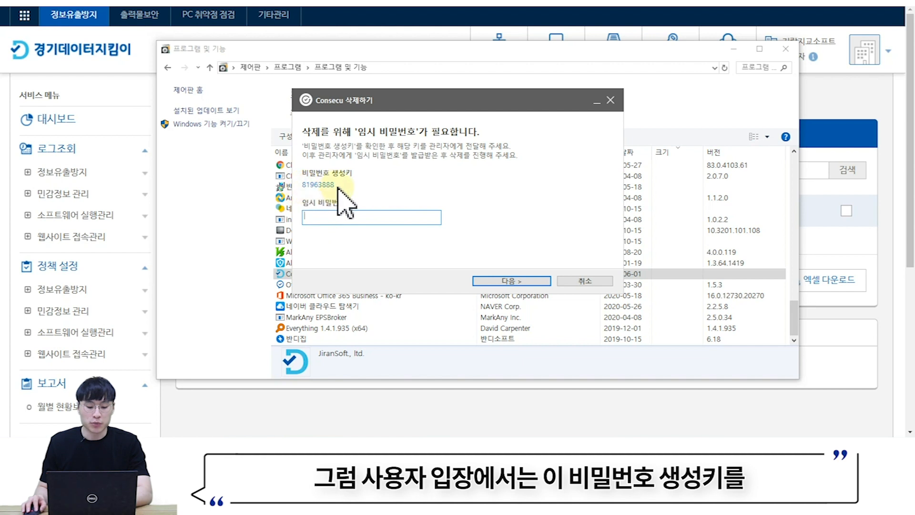
click(839, 91)
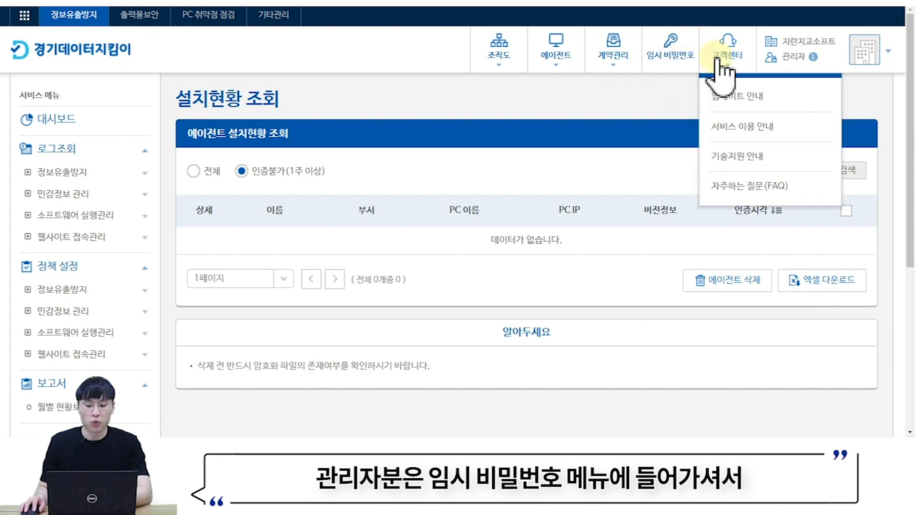
- Open the 임시 비밀번호 발급 page alongside the Consecu password prompt
click(677, 75)
click(415, 169)
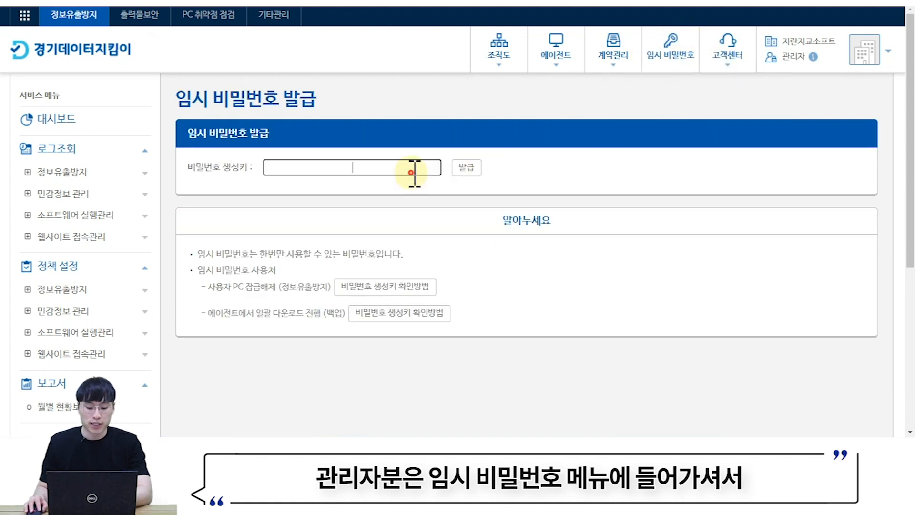
click(432, 446)
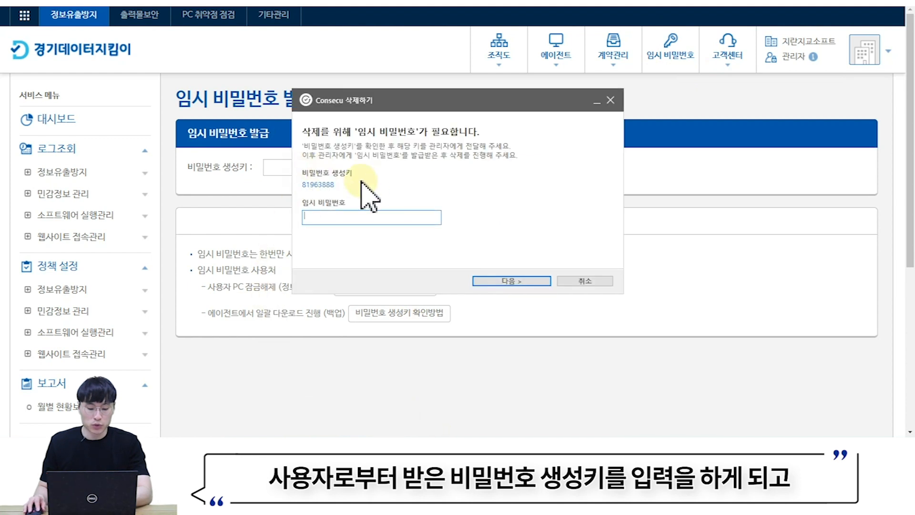
click(287, 171)
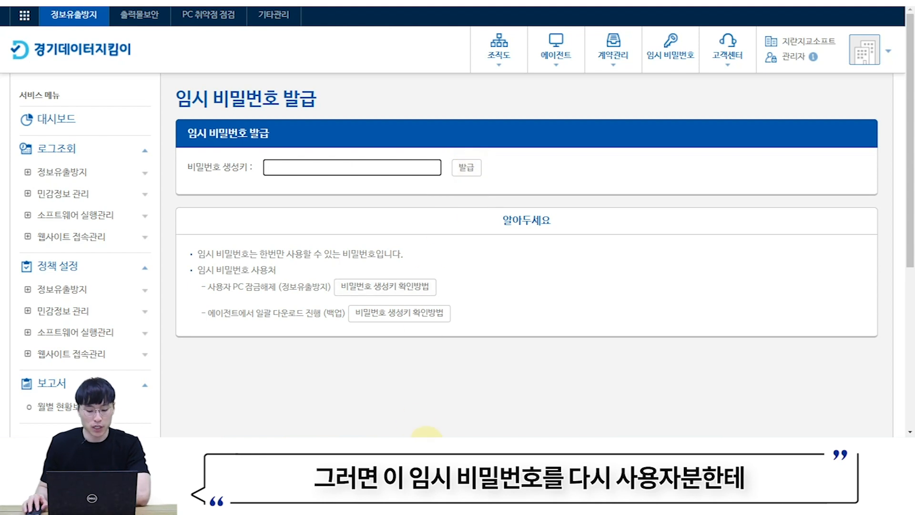
- Switch back to the Consecu 삭제하기 window and cancel the uninstall
click(424, 447)
click(347, 218)
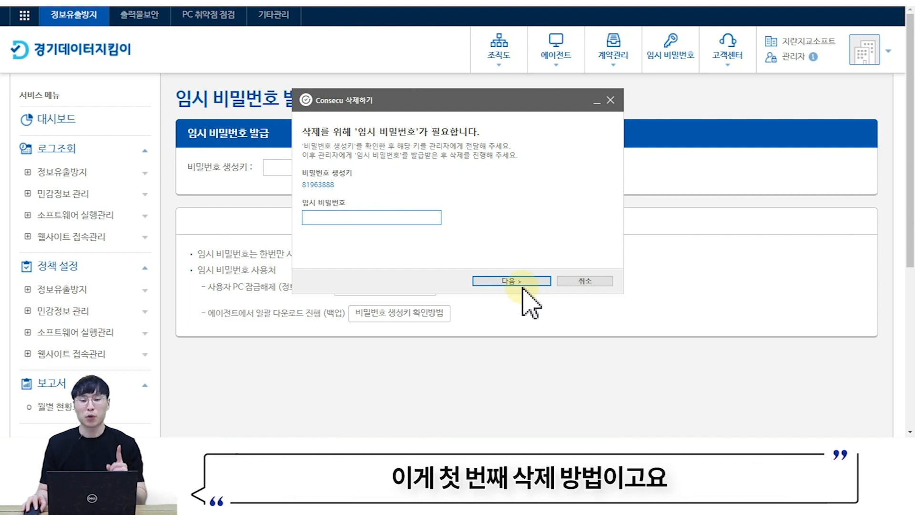
click(586, 283)
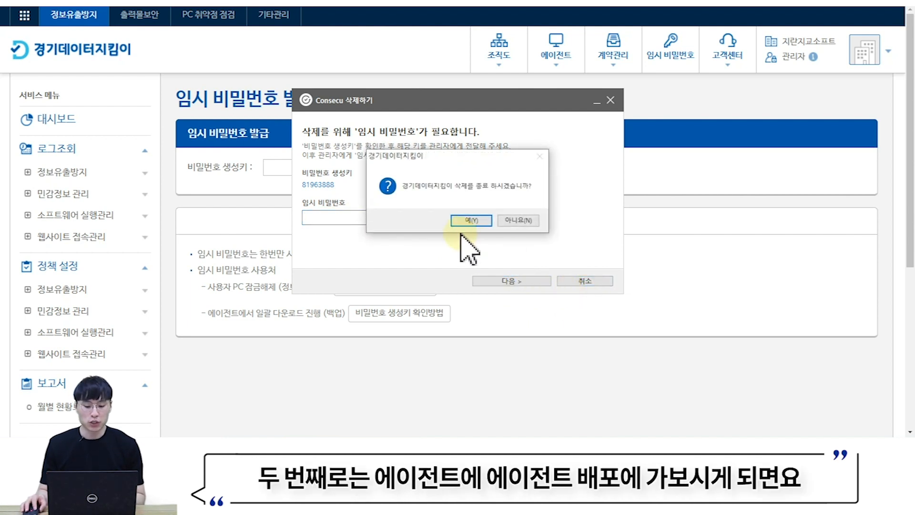
- Confirm quitting the Consecu removal and go to 에이전트 > 에이전트 배포
click(474, 220)
mouse_move(558, 67)
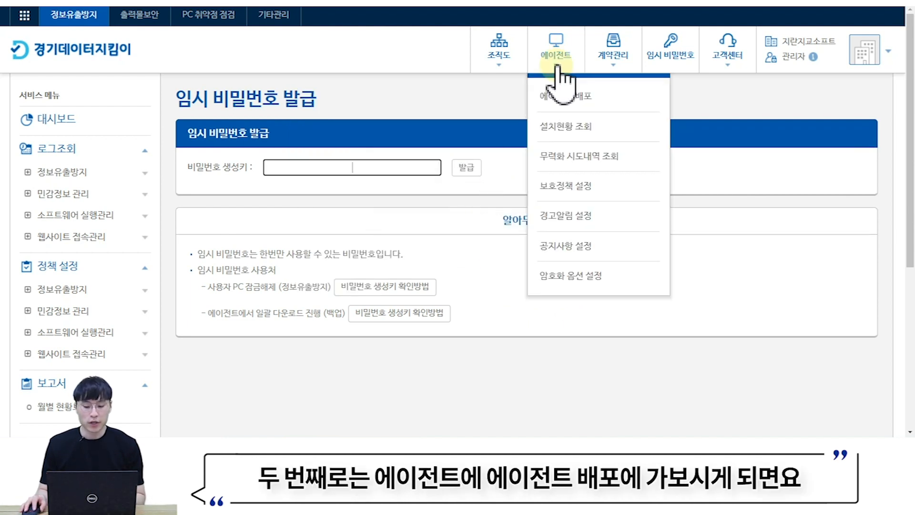
click(567, 99)
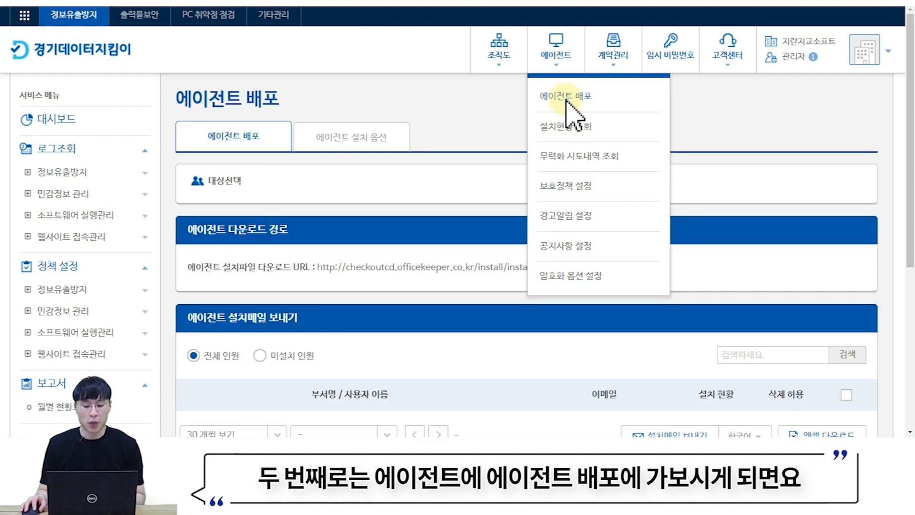
- Switch the installed user's 삭제 허용 toggle to ON in the mail table
scroll(695, 143, down, 6)
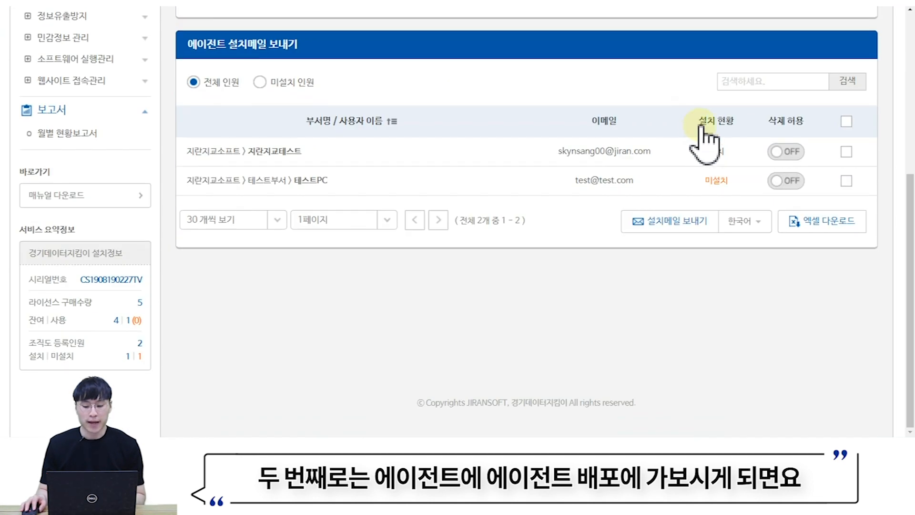
drag(189, 45, 207, 45)
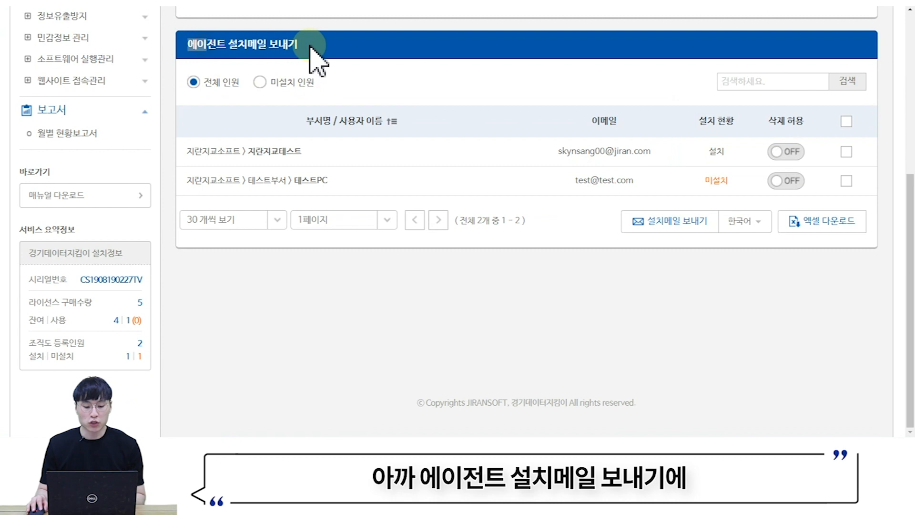
drag(768, 121, 807, 120)
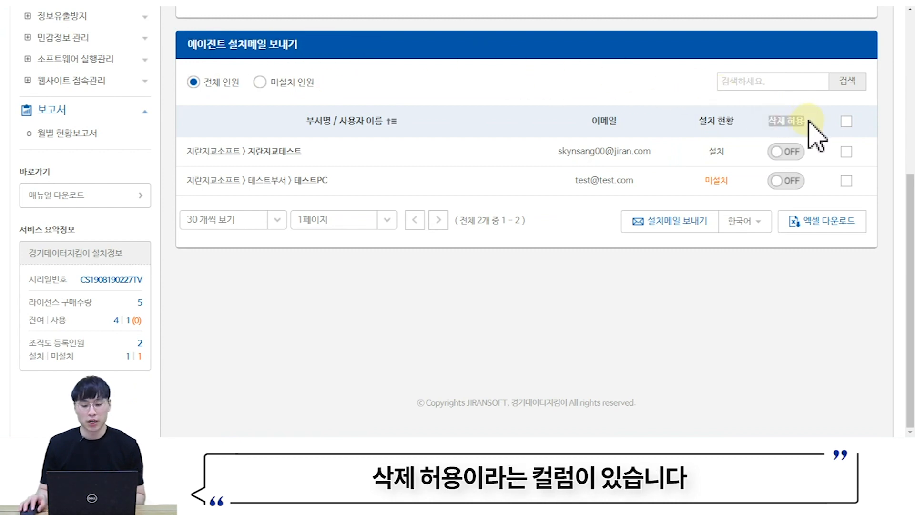
click(787, 153)
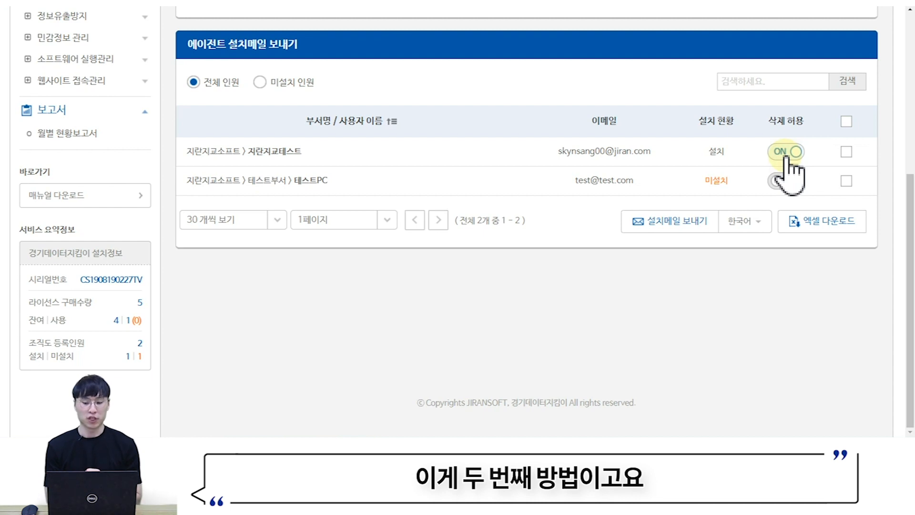
scroll(418, 138, up, 6)
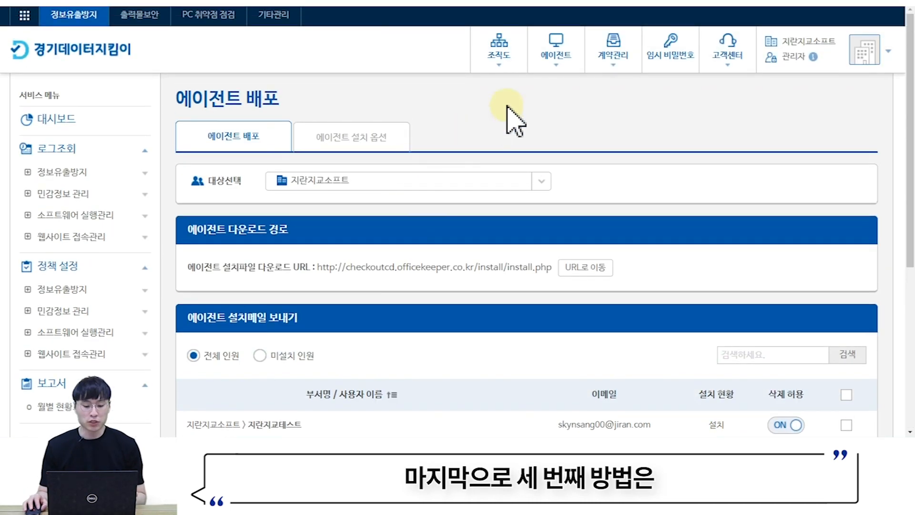
mouse_move(558, 76)
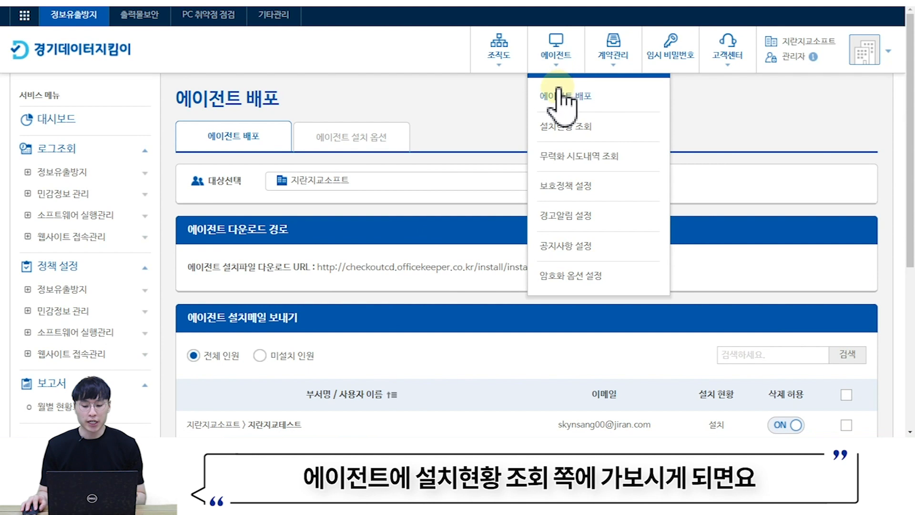
- In 설치현황 조회, tick the V20041600 agent and request 에이전트 삭제
click(567, 125)
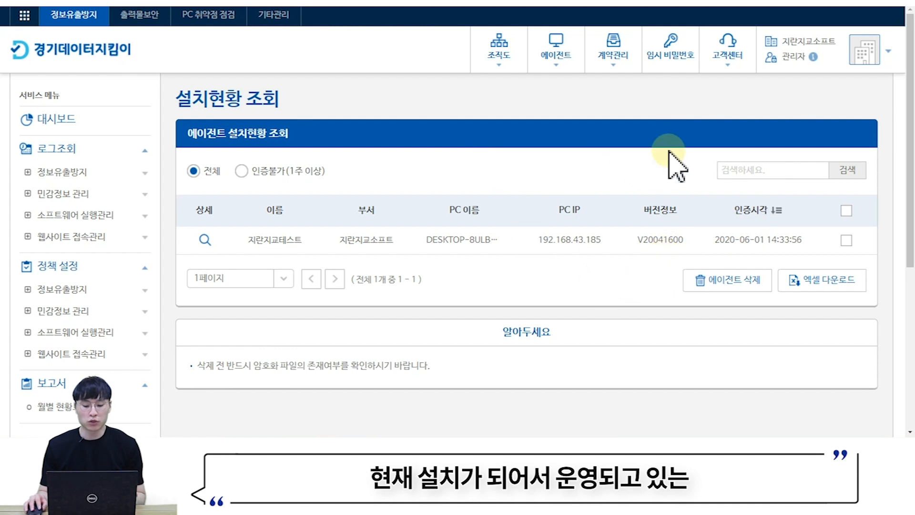
click(847, 241)
click(756, 286)
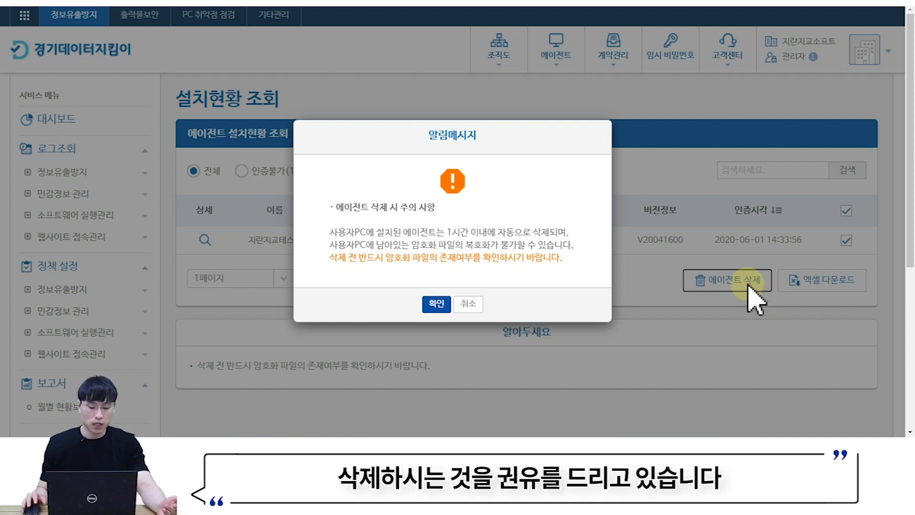
- Cancel the deletion in the 알림메시지 caution dialog, keeping the agent listed
click(468, 305)
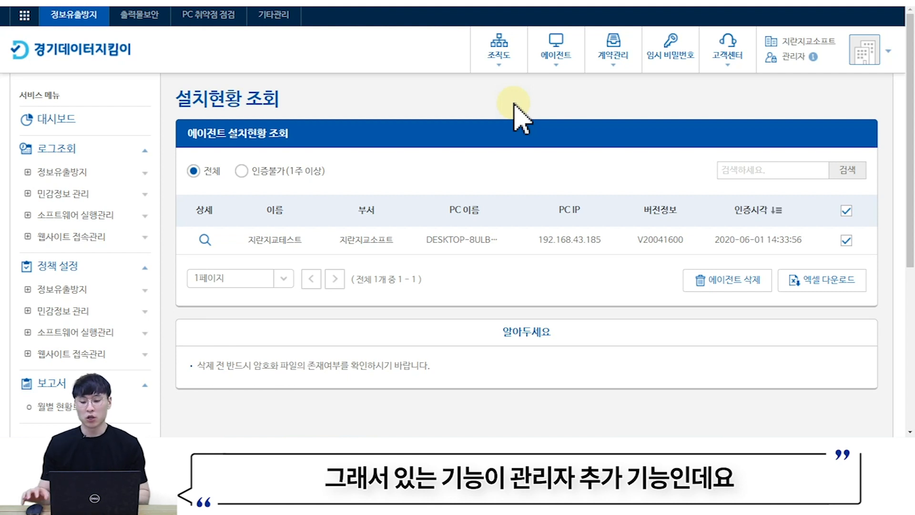
click(864, 50)
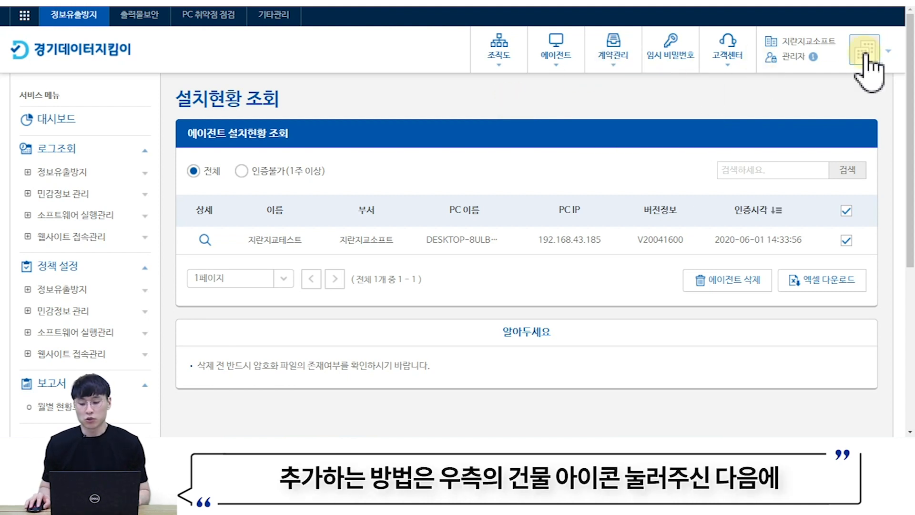
click(864, 53)
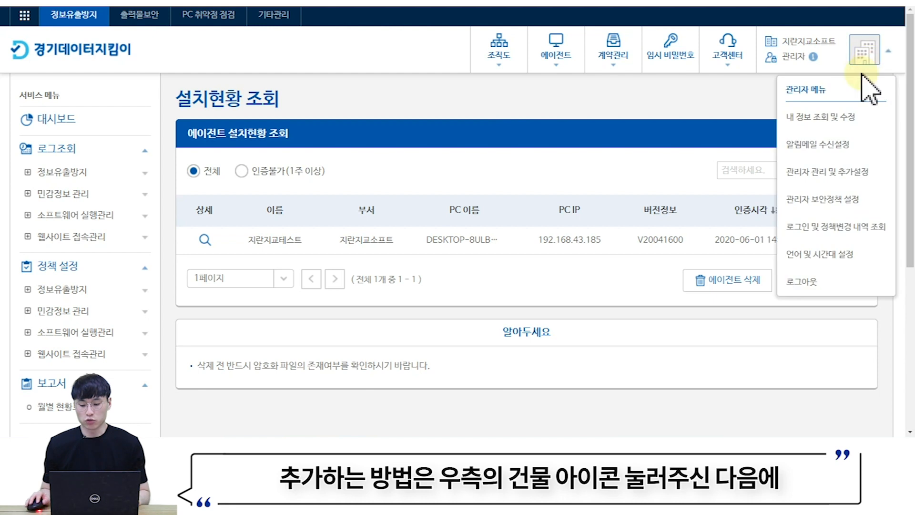
click(821, 177)
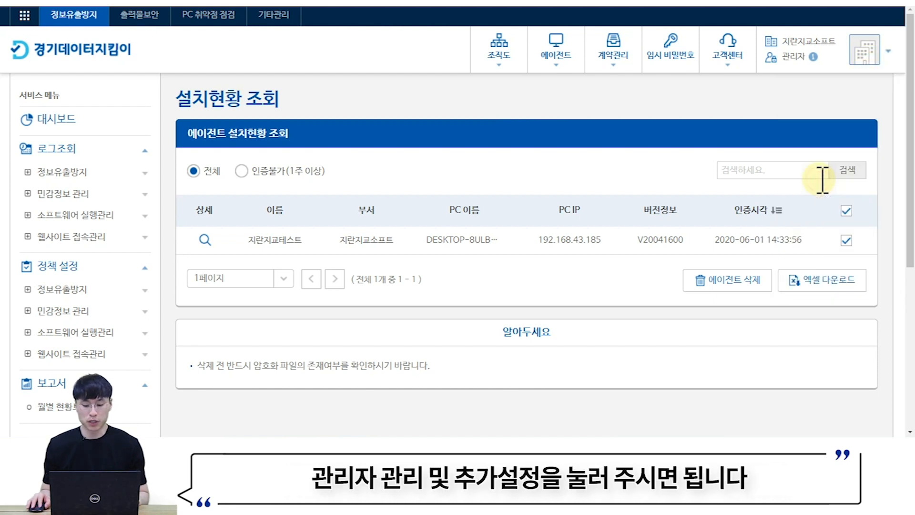
scroll(730, 173, down, 1)
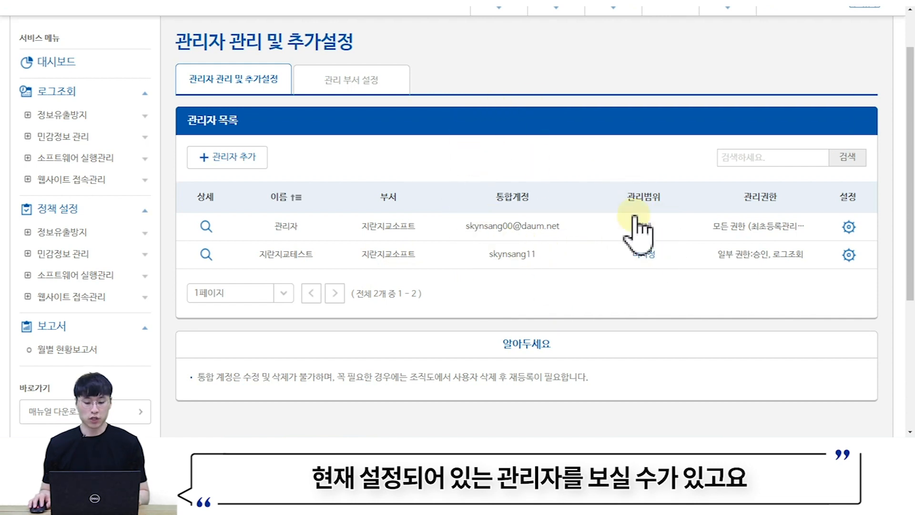
drag(570, 260, 491, 260)
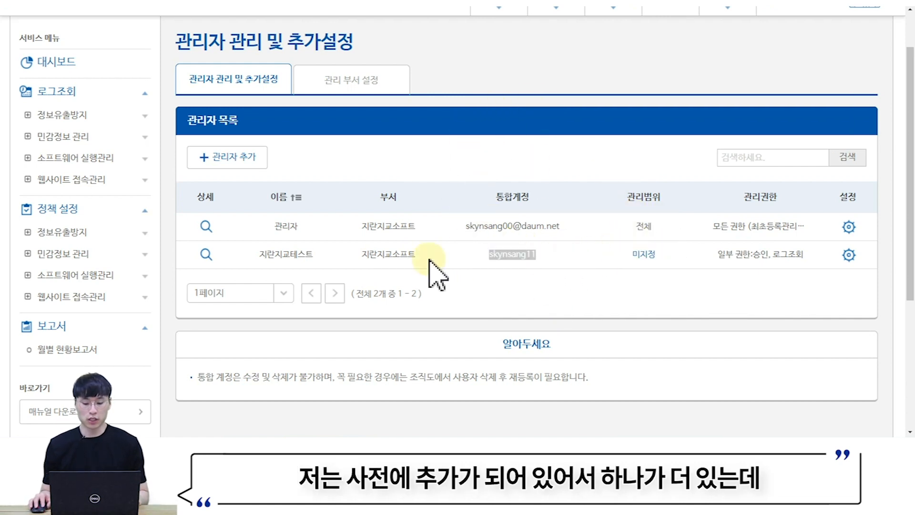
click(437, 225)
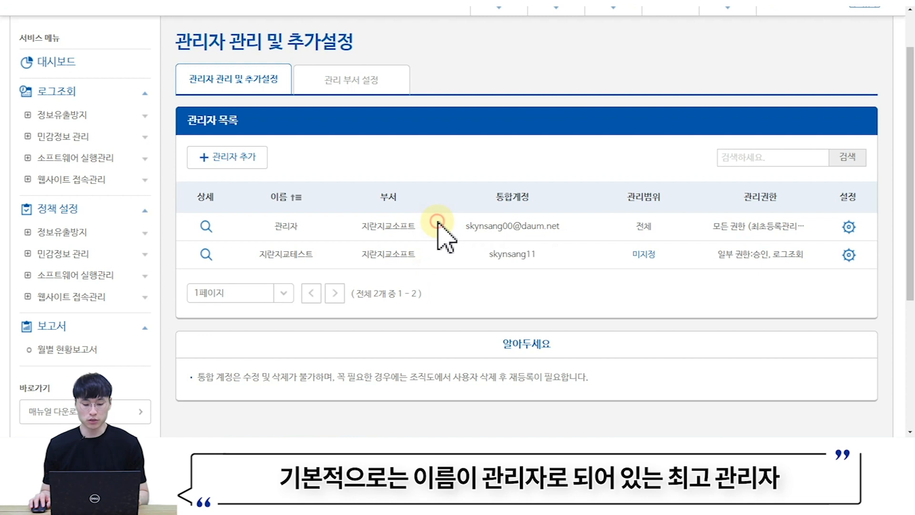
drag(268, 227, 302, 239)
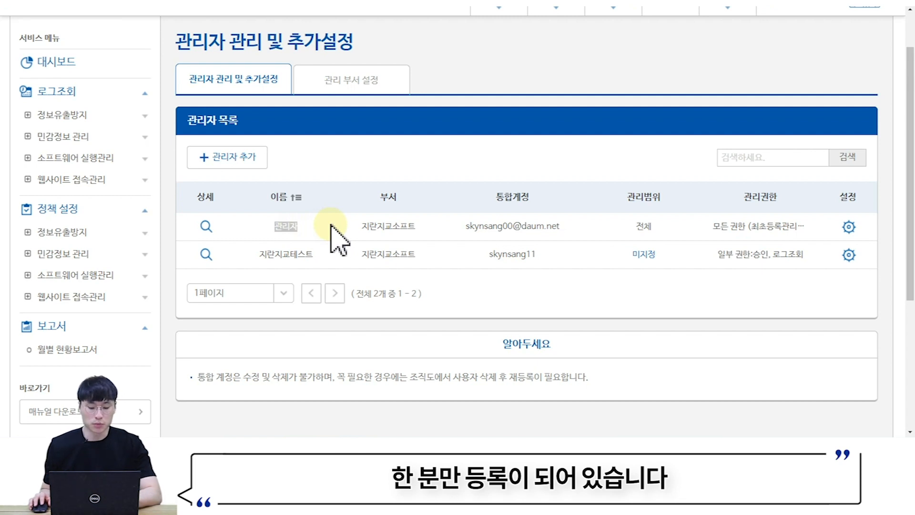
- Begin a new administrator and choose employee 테스트PC from 테스트부서 so its details and ID fill in
click(244, 167)
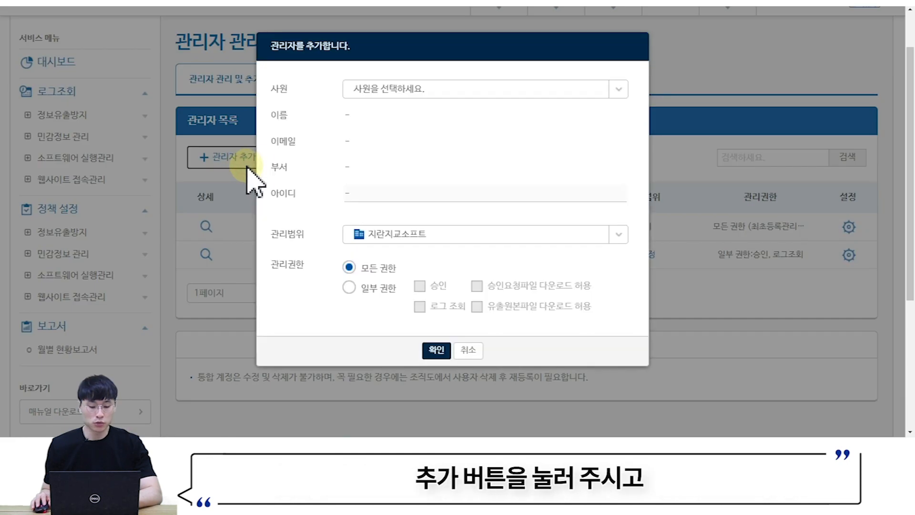
click(395, 91)
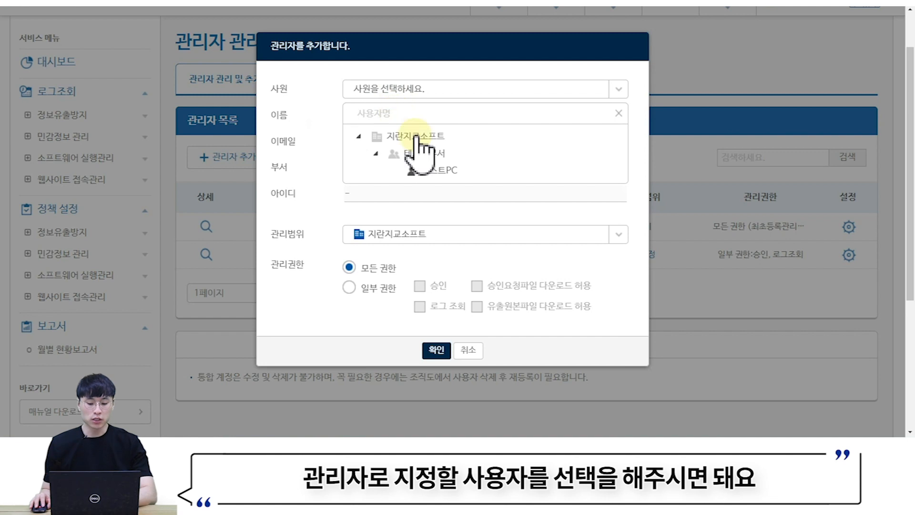
click(437, 170)
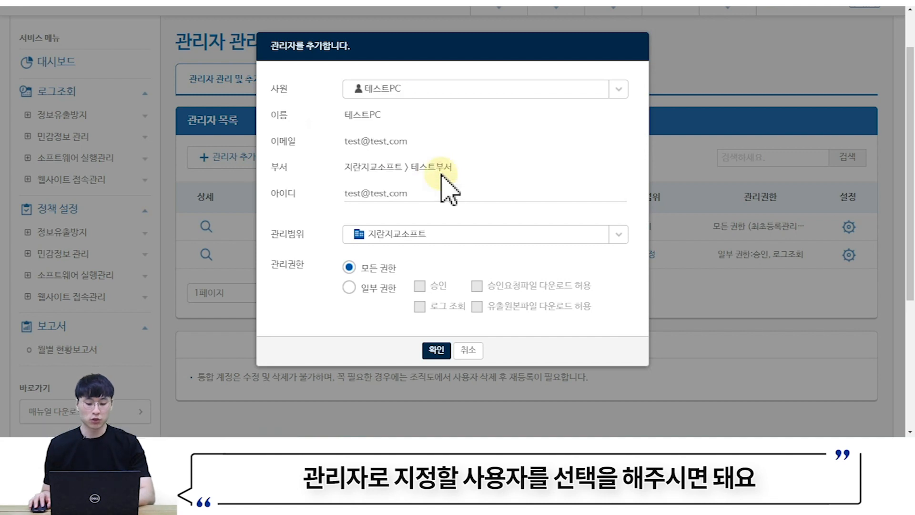
click(441, 194)
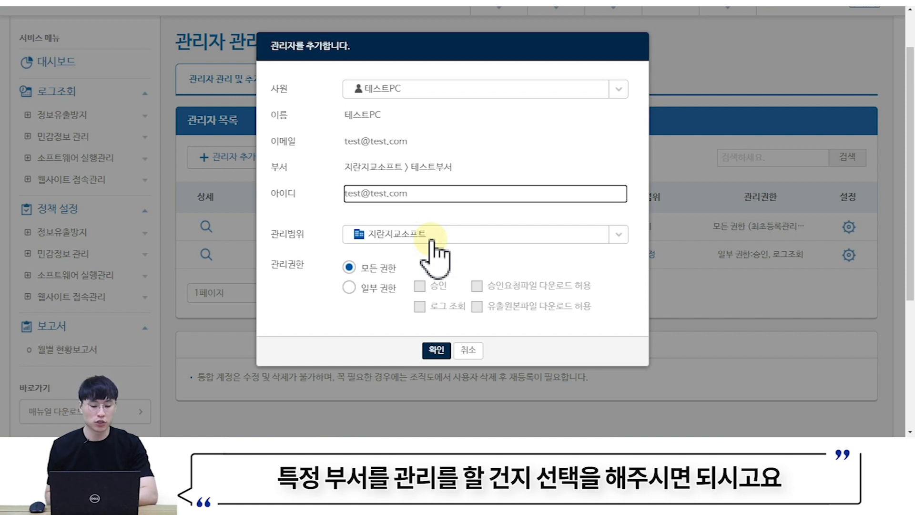
- Try 일부 권한 with log viewing kept, then settle back on 모든 권한
drag(270, 265, 315, 276)
click(314, 267)
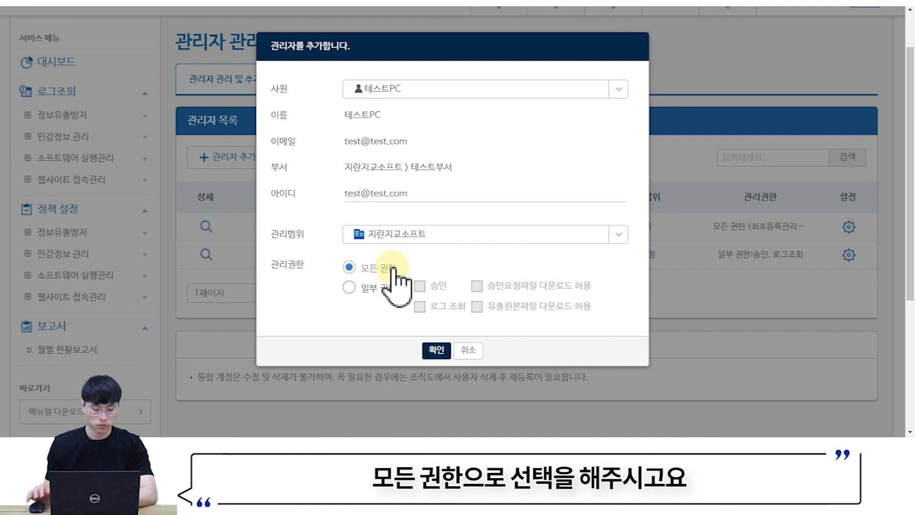
click(362, 288)
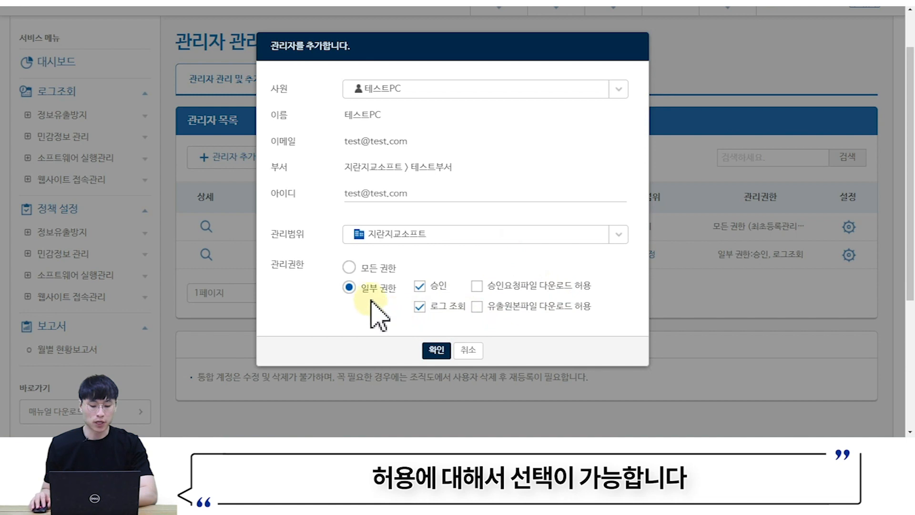
click(349, 267)
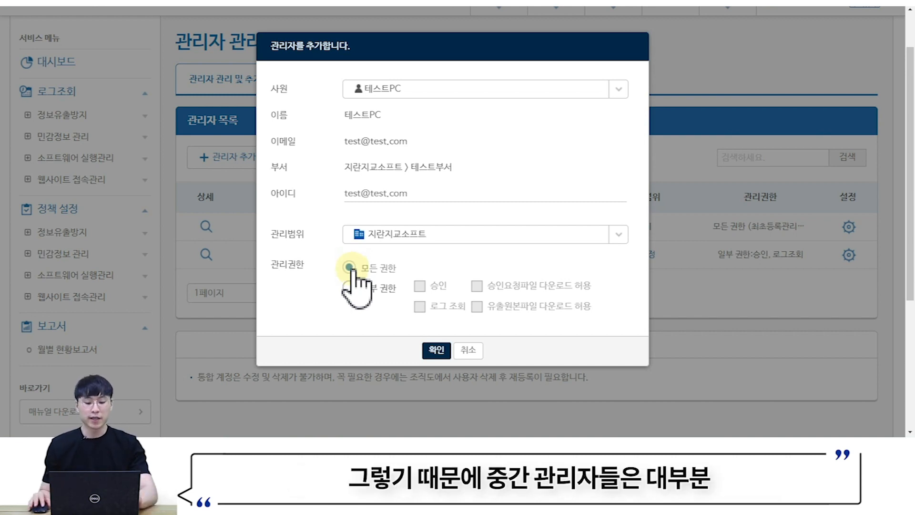
click(349, 288)
click(419, 306)
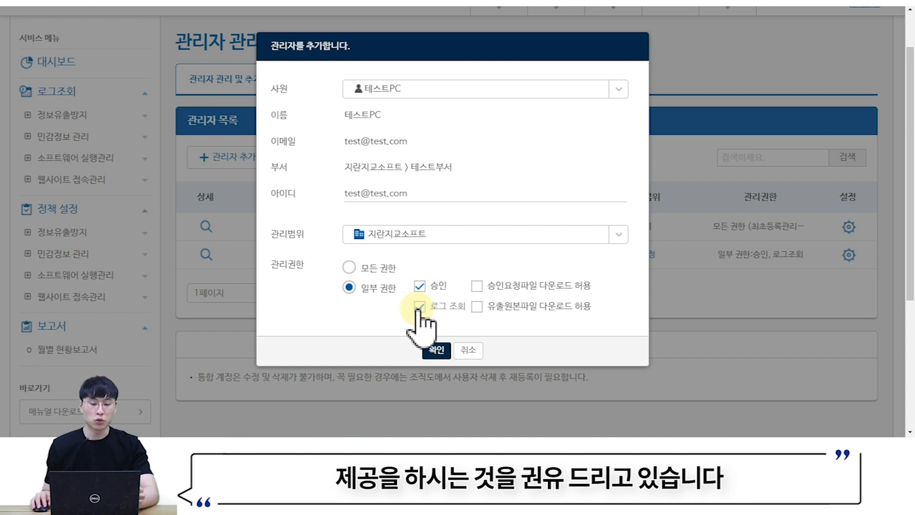
click(349, 268)
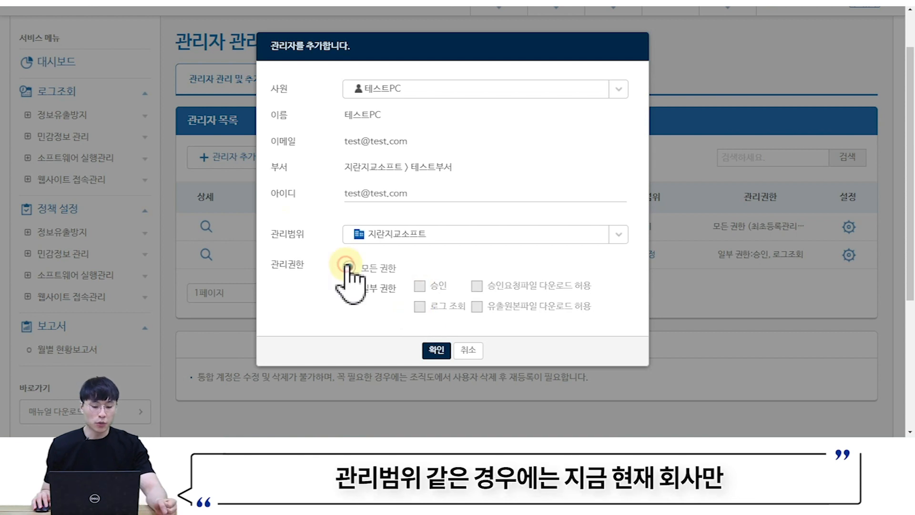
- Check the 관리범위 list, keep 지란지교소프트, and cancel the new administrator
click(421, 233)
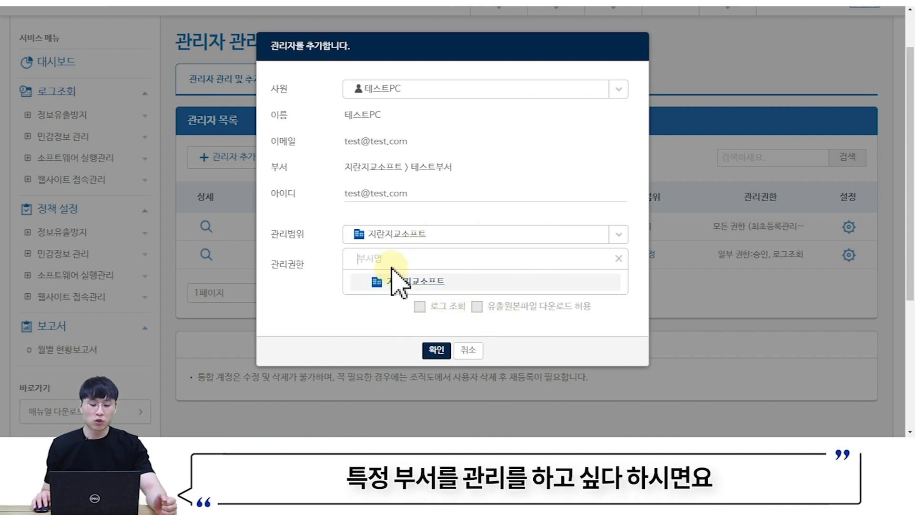
click(365, 283)
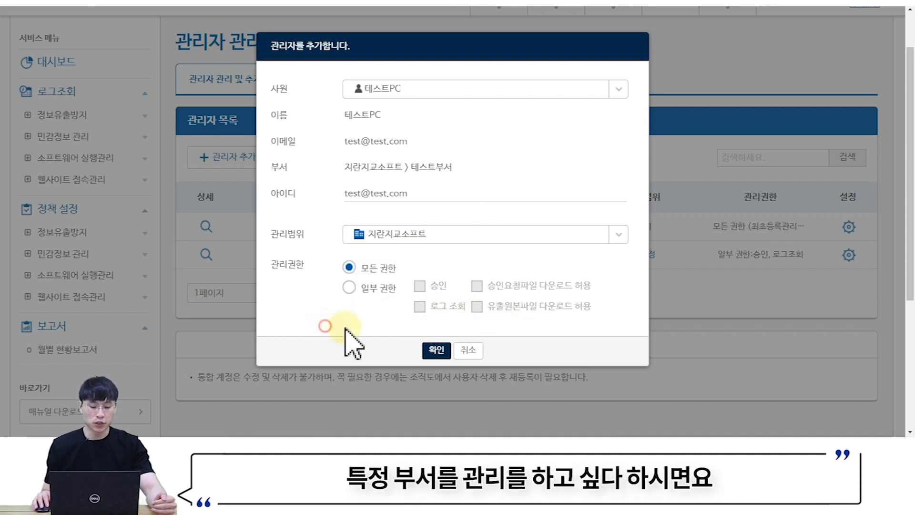
click(470, 350)
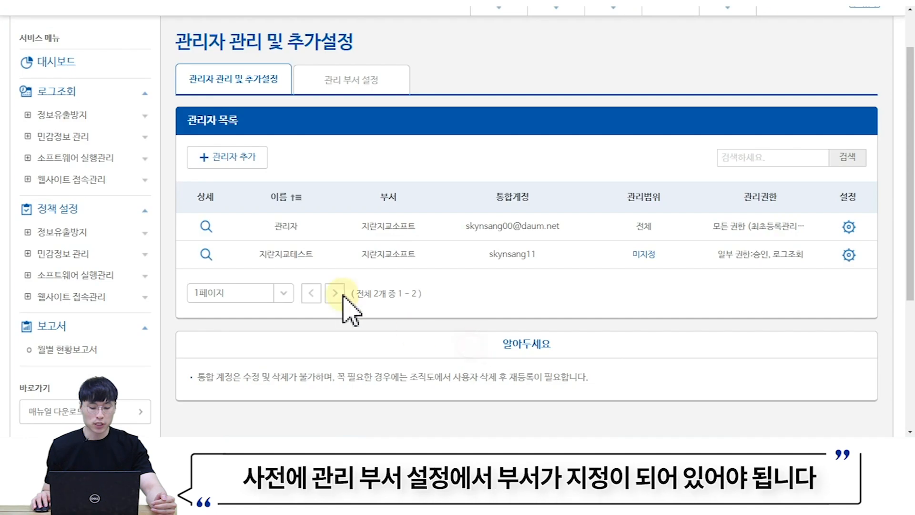
click(357, 88)
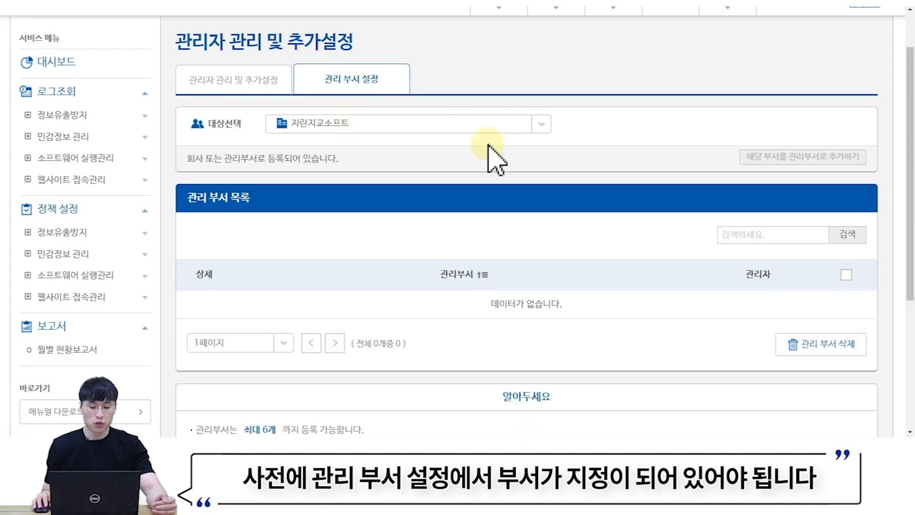
click(442, 126)
click(351, 187)
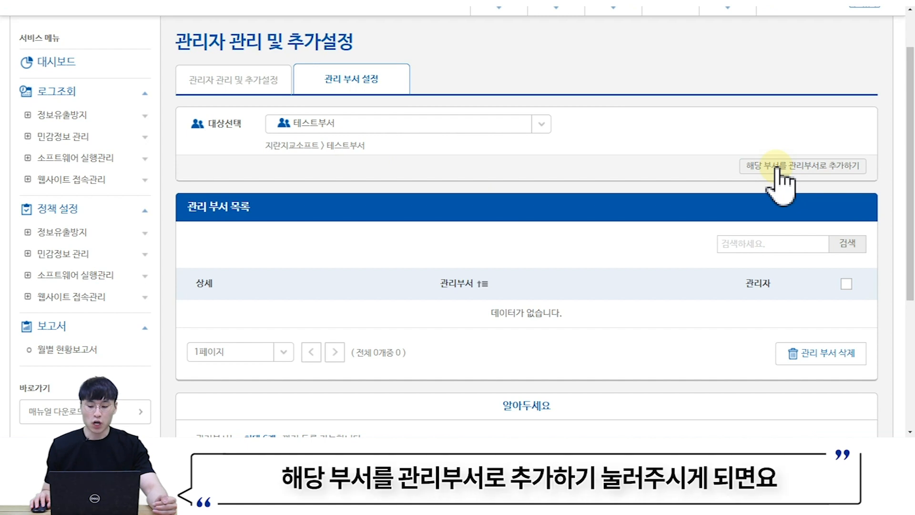
click(266, 90)
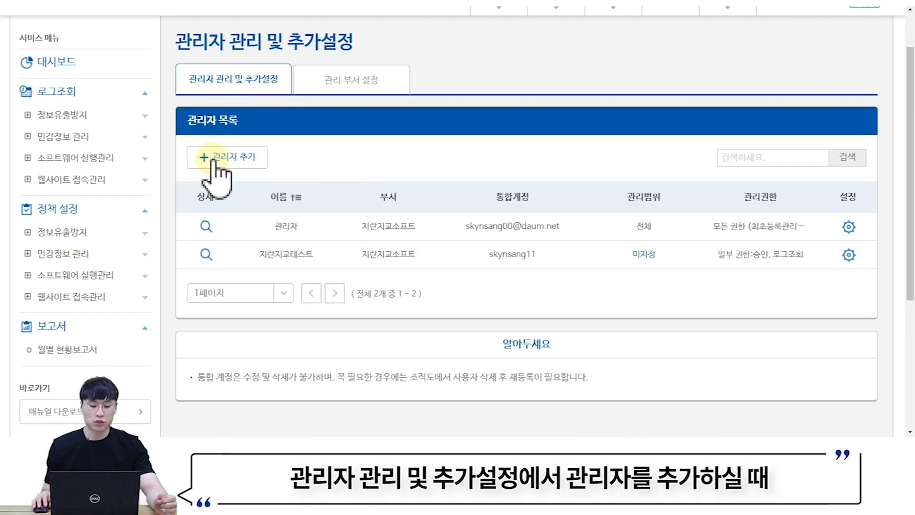
click(213, 160)
click(408, 233)
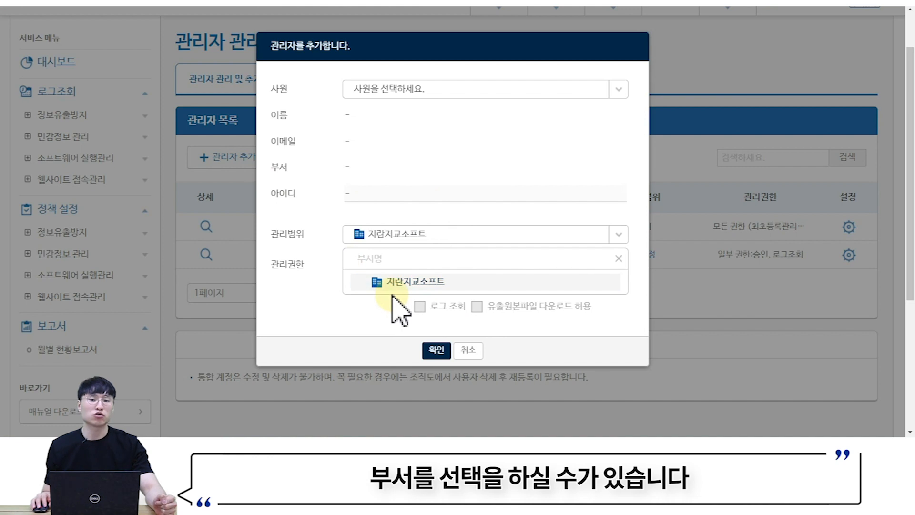
click(475, 353)
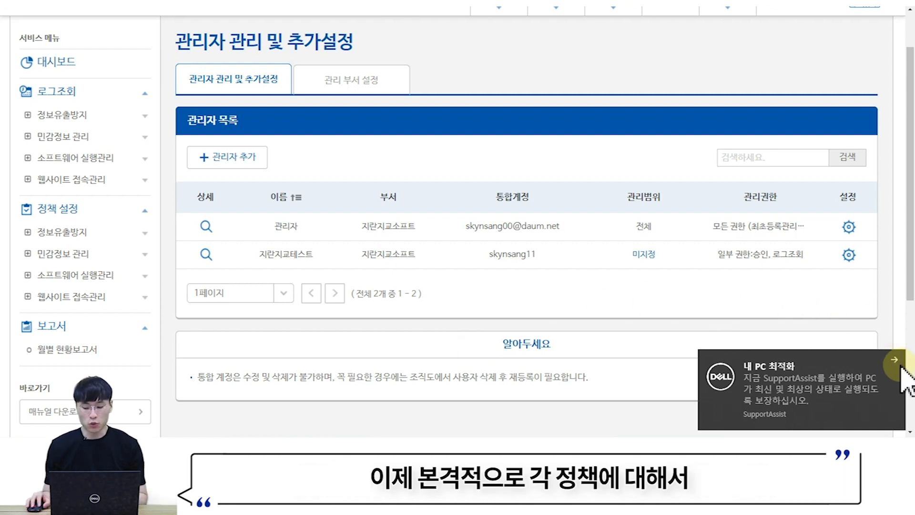
click(898, 364)
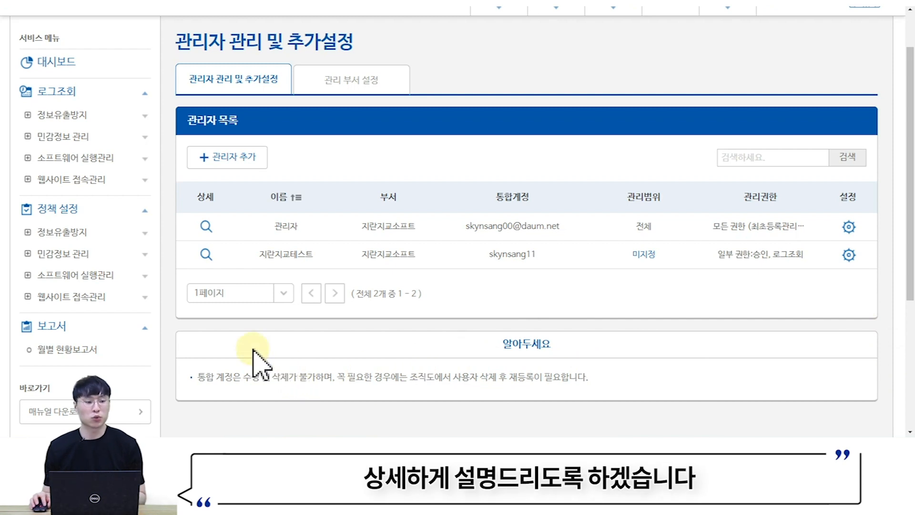
- Expand 정보유출방지 under 정책 설정 and go to the 매체별 차단정책 page
scroll(241, 336, up, 2)
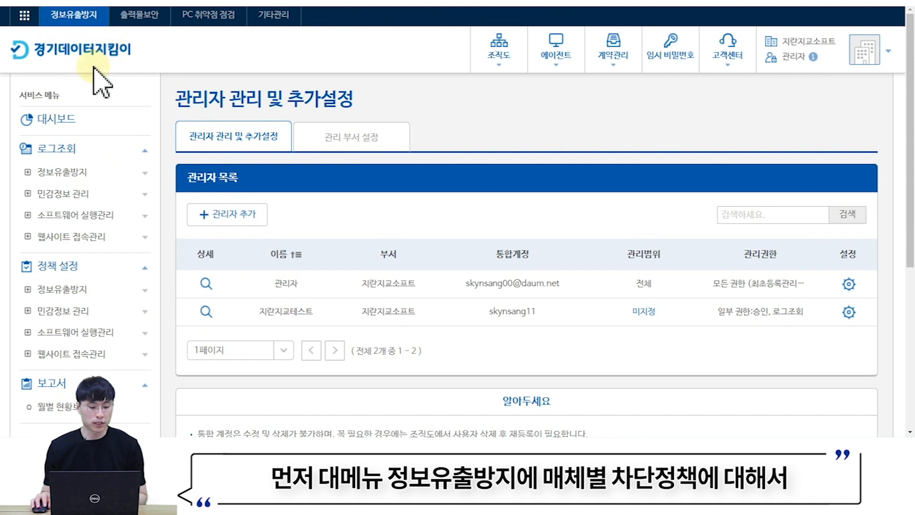
click(61, 289)
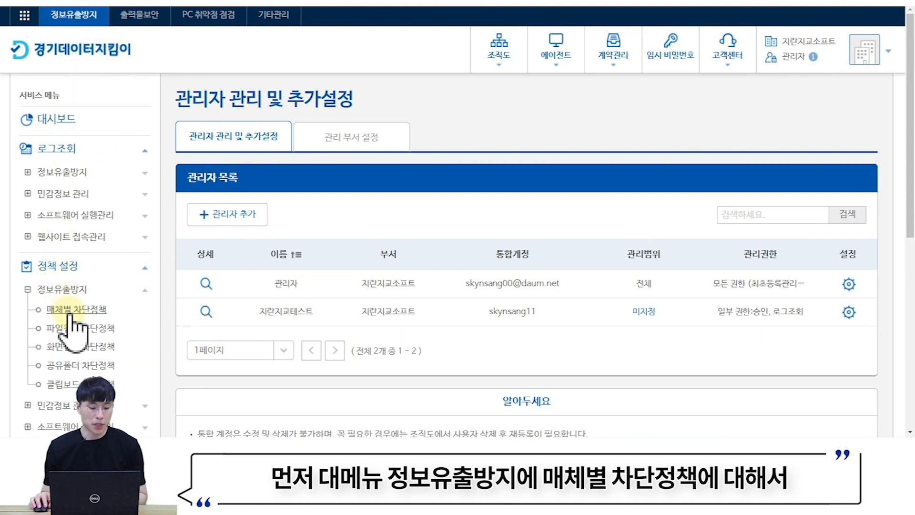
click(74, 310)
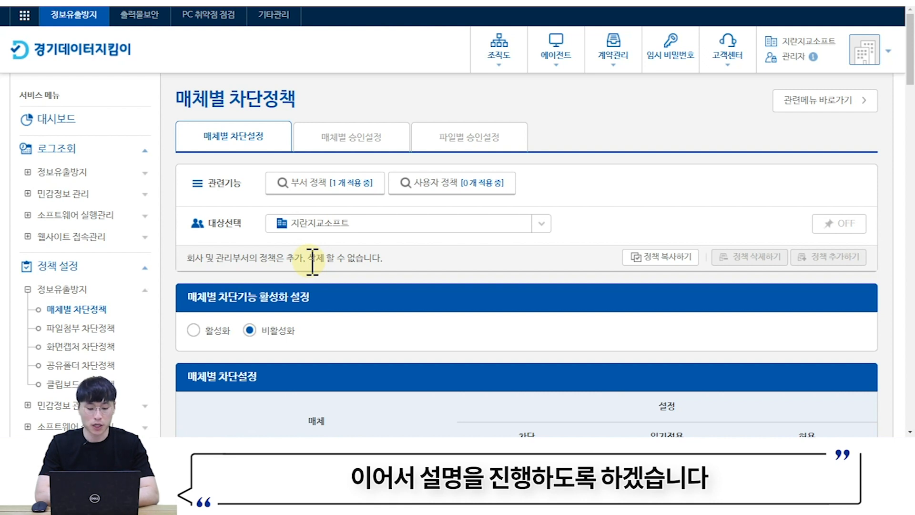
scroll(324, 234, down, 2)
scroll(429, 205, up, 1)
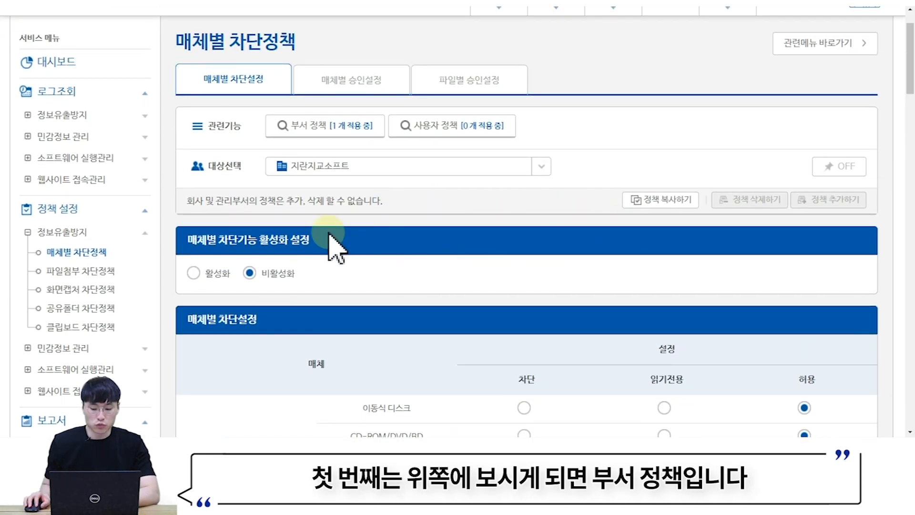
click(316, 136)
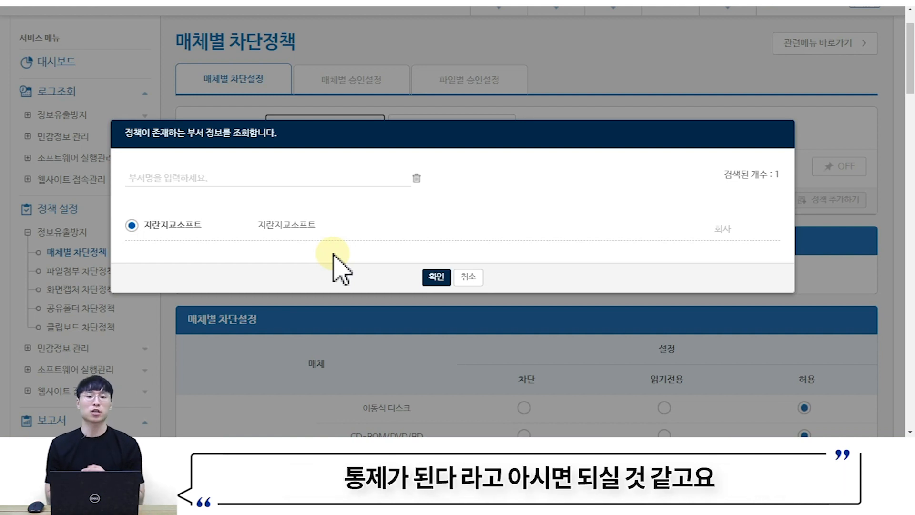
click(468, 278)
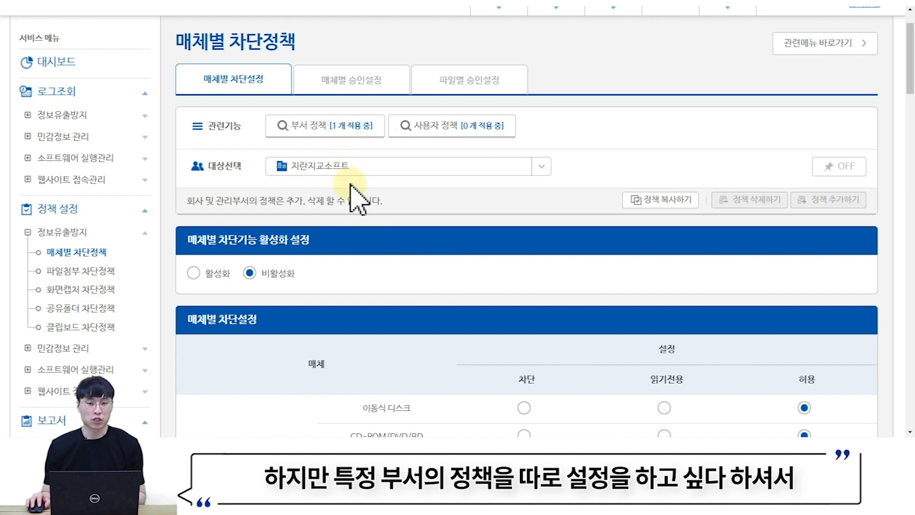
- Add a separate policy for 테스트부서, then view the department policies: 지란지교소프트 and 테스트부서
drag(206, 171, 248, 173)
click(339, 167)
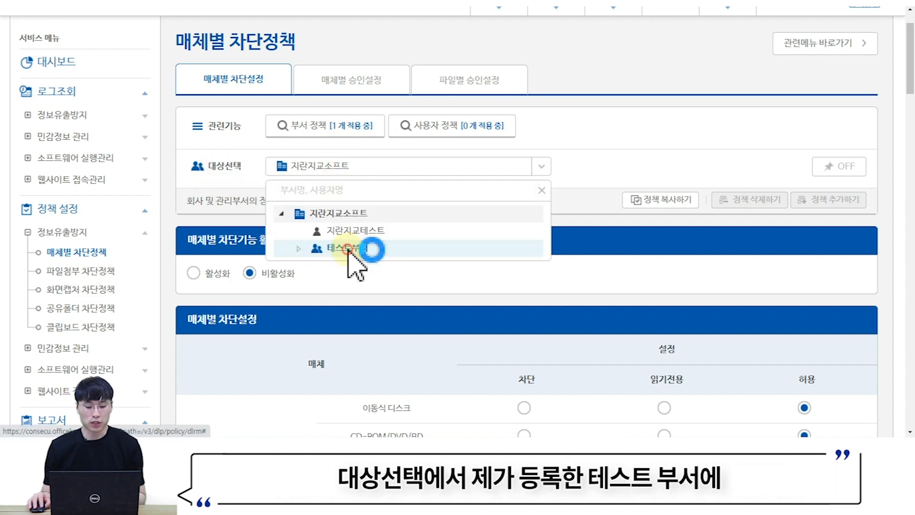
click(347, 250)
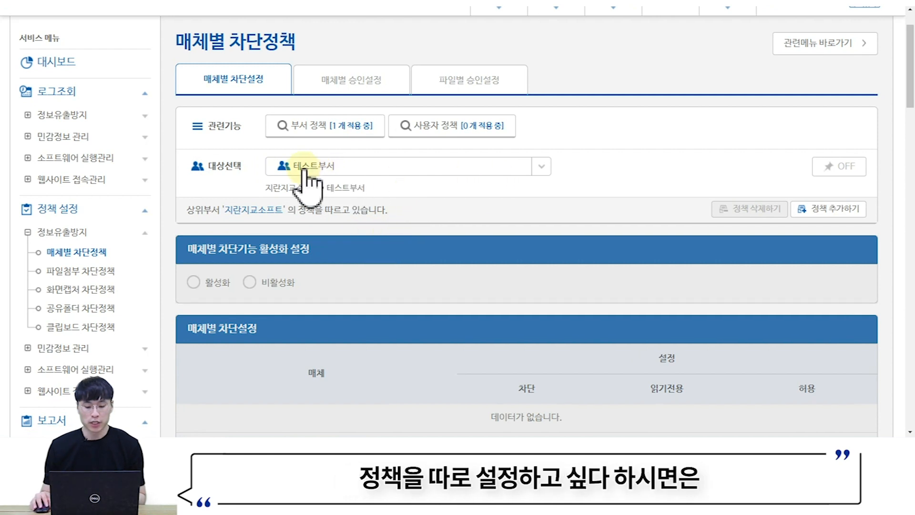
click(818, 208)
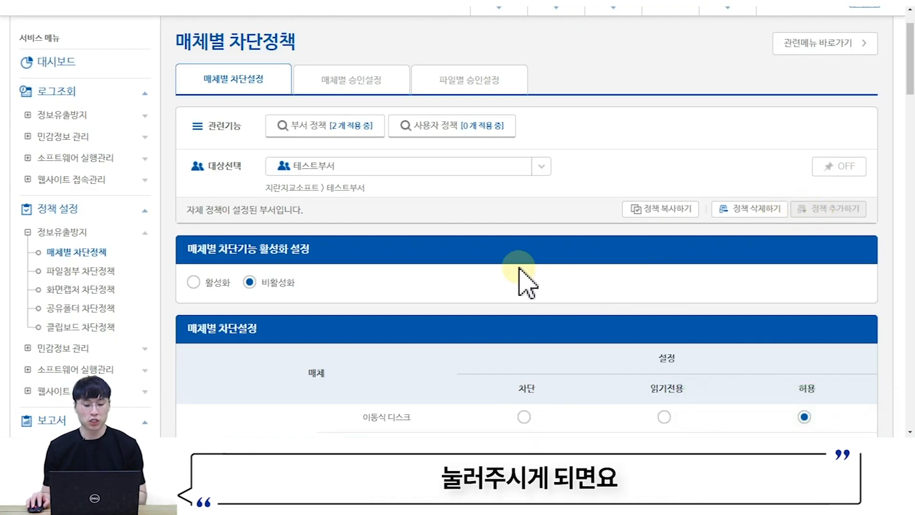
click(345, 144)
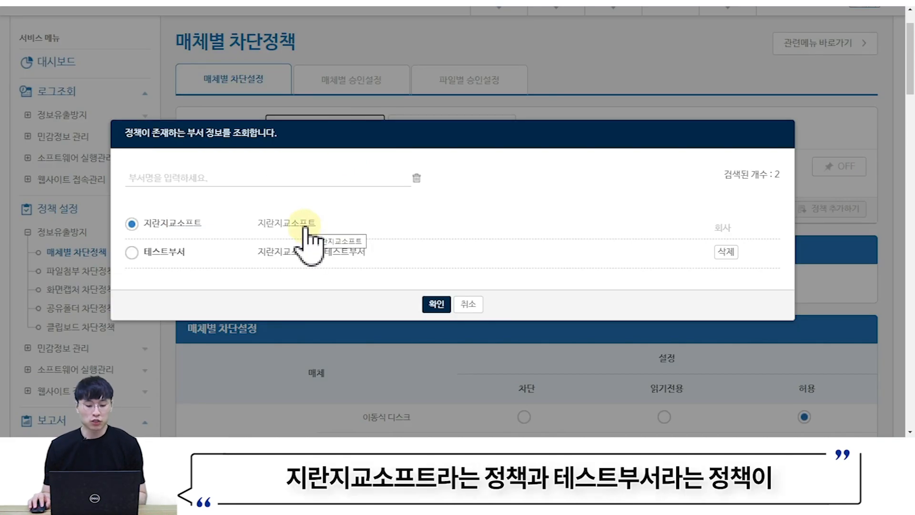
click(346, 260)
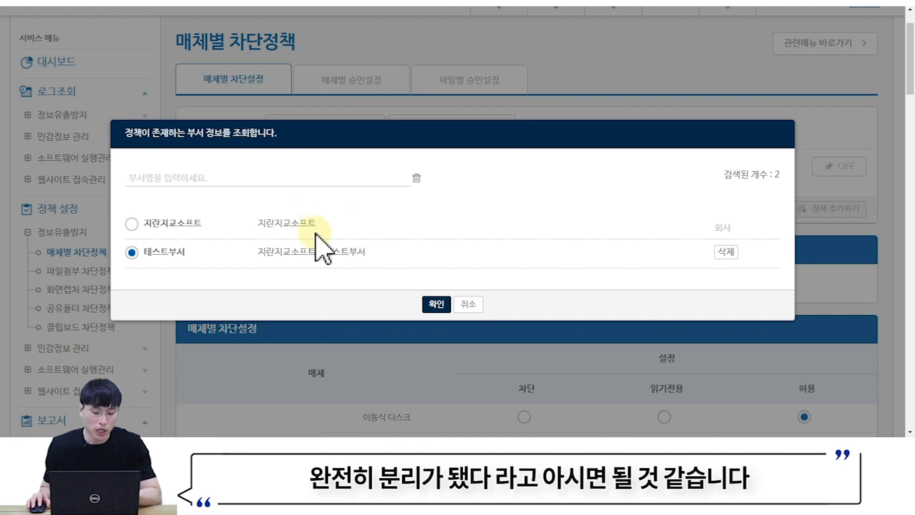
- Delete 테스트부서's own blocking policy, then check the user policy list, which is empty
click(727, 252)
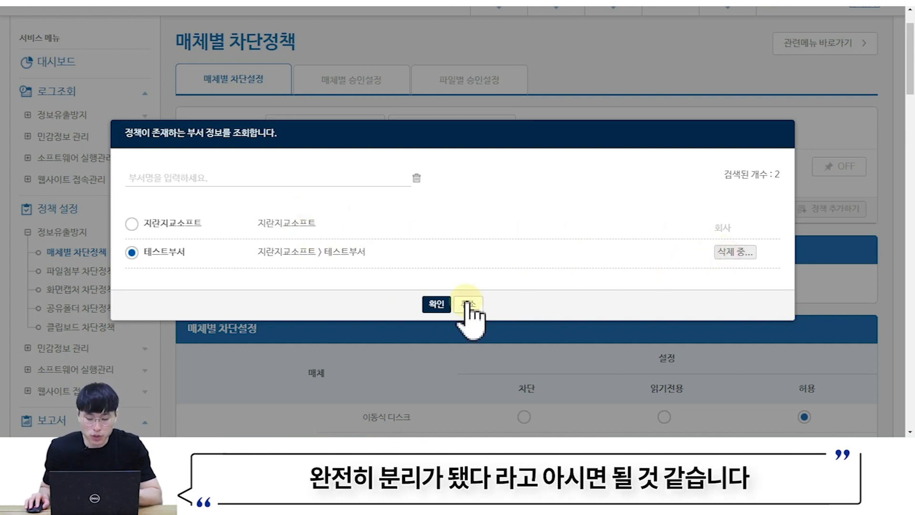
click(436, 302)
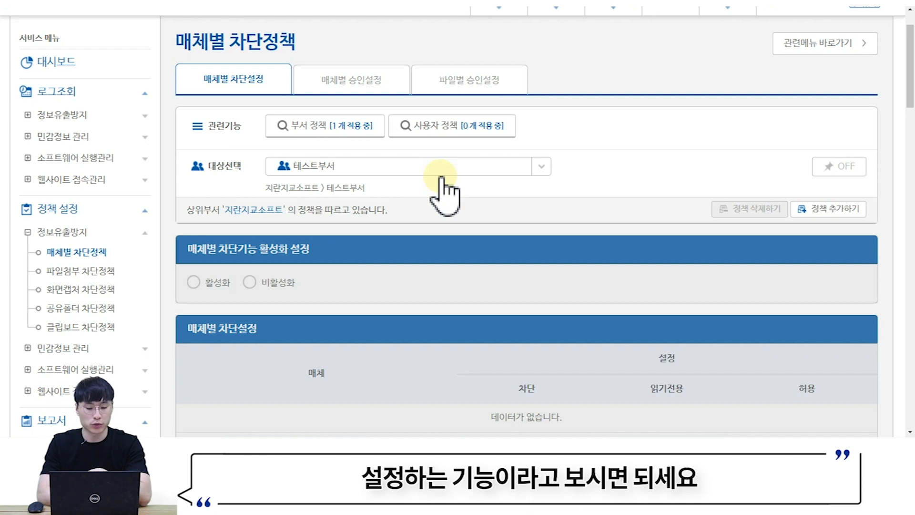
click(447, 136)
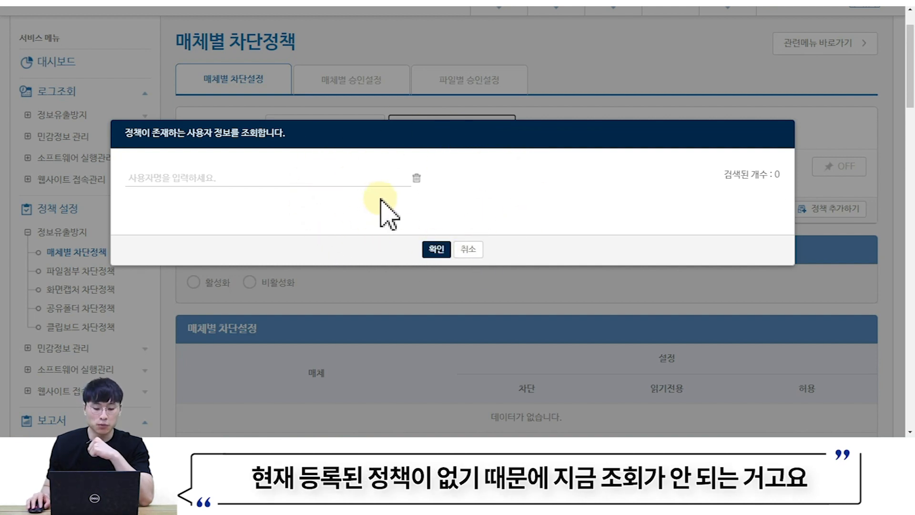
click(468, 250)
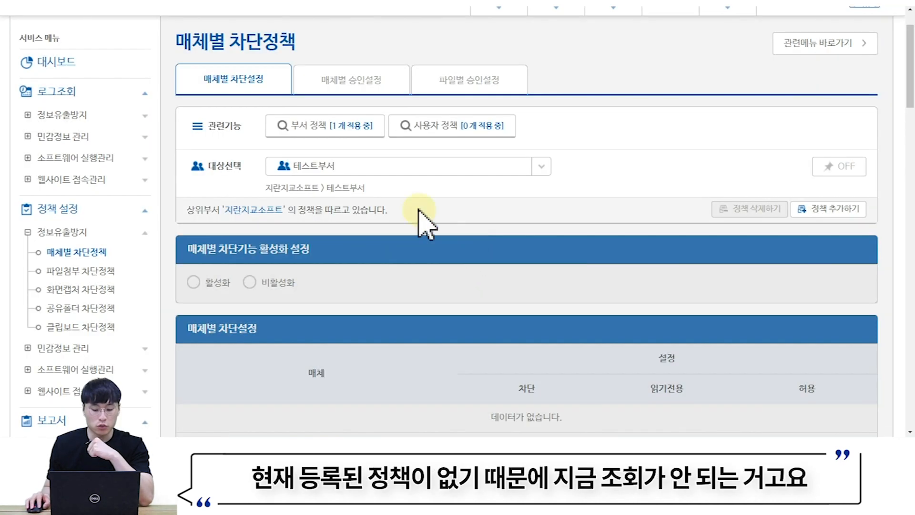
- Target user 테스트PC under 테스트부서 and add its own media blocking policy
click(402, 168)
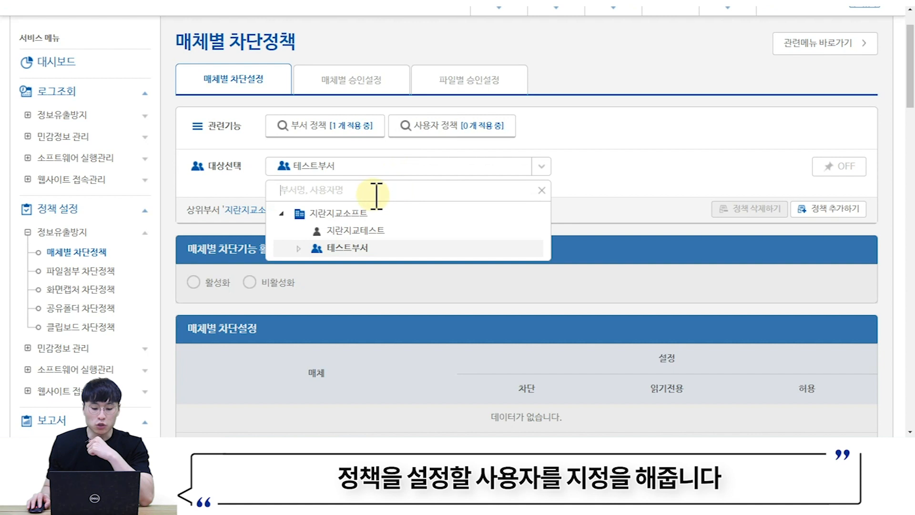
click(299, 248)
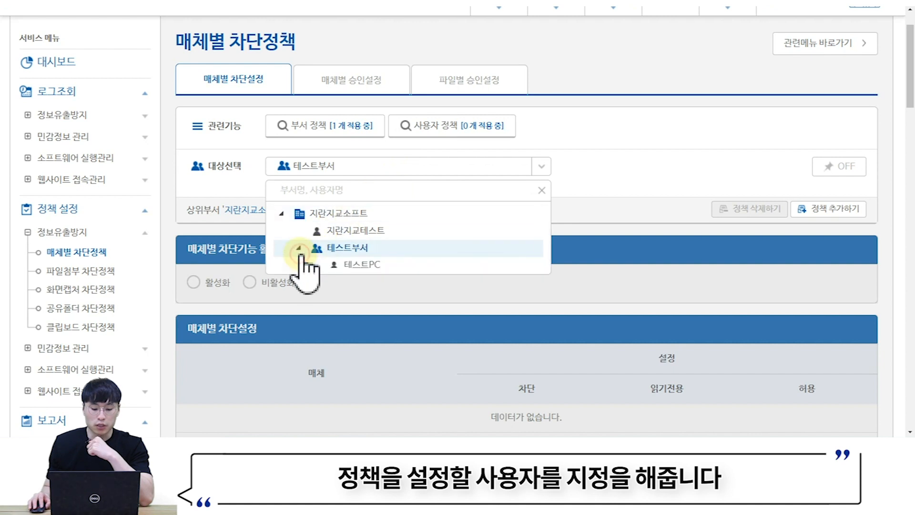
click(362, 265)
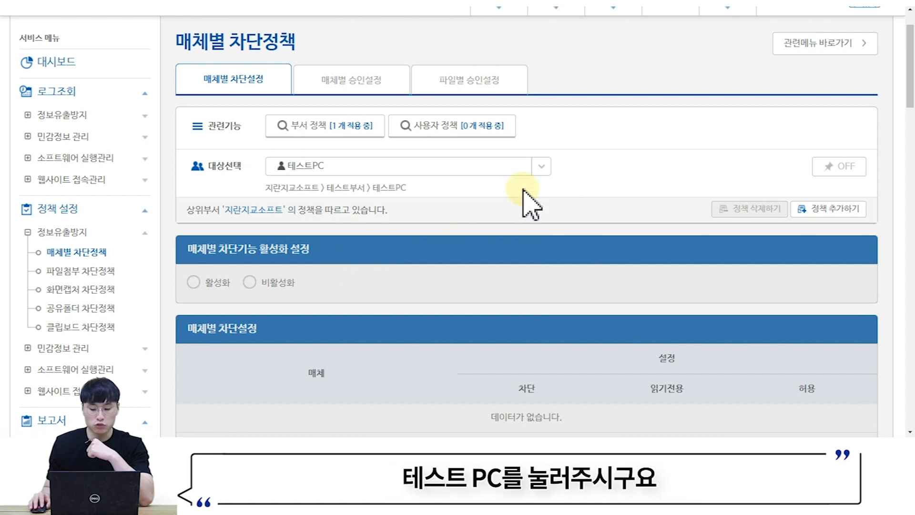
click(815, 211)
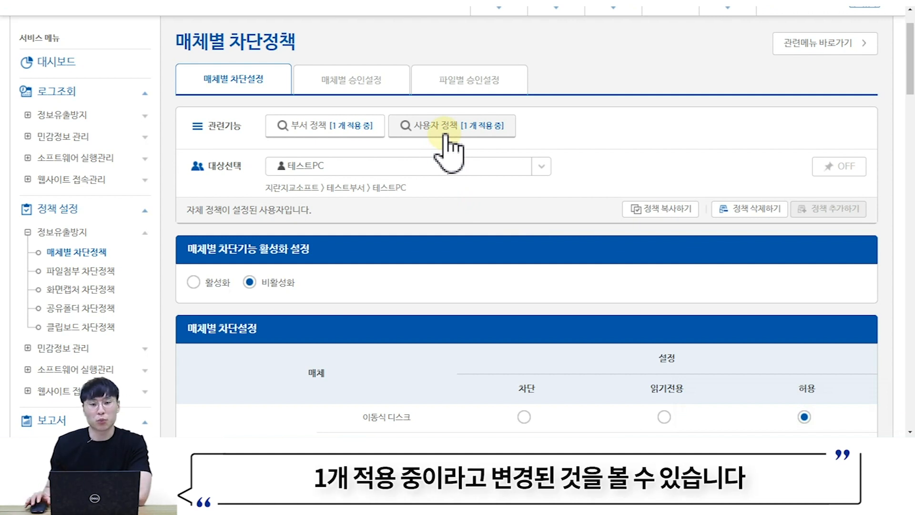
click(445, 135)
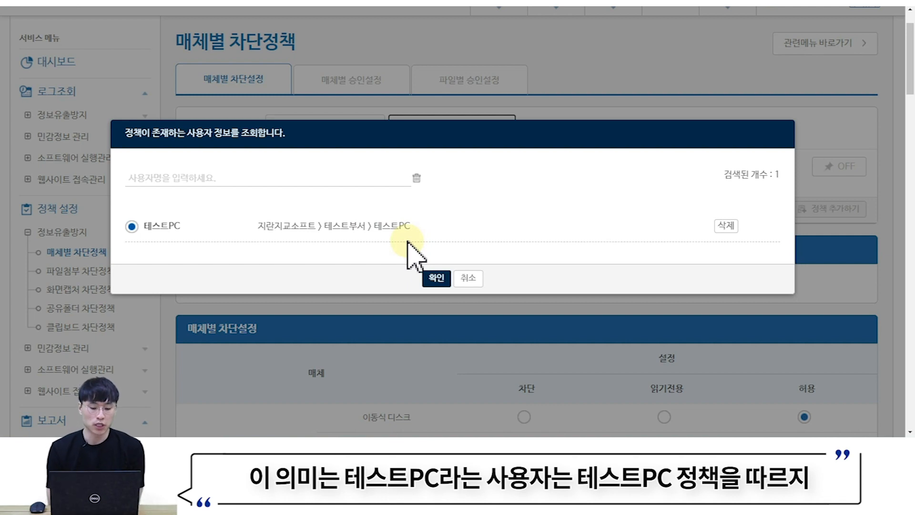
click(436, 277)
click(332, 123)
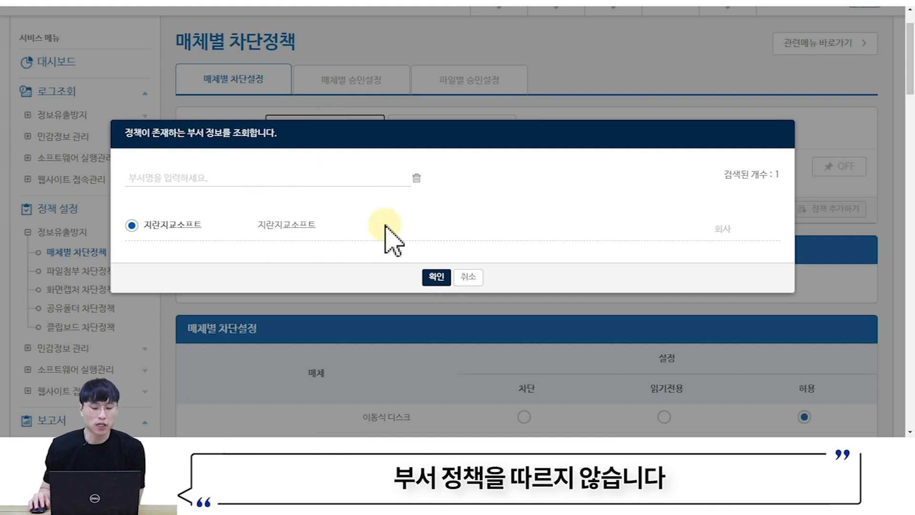
click(463, 281)
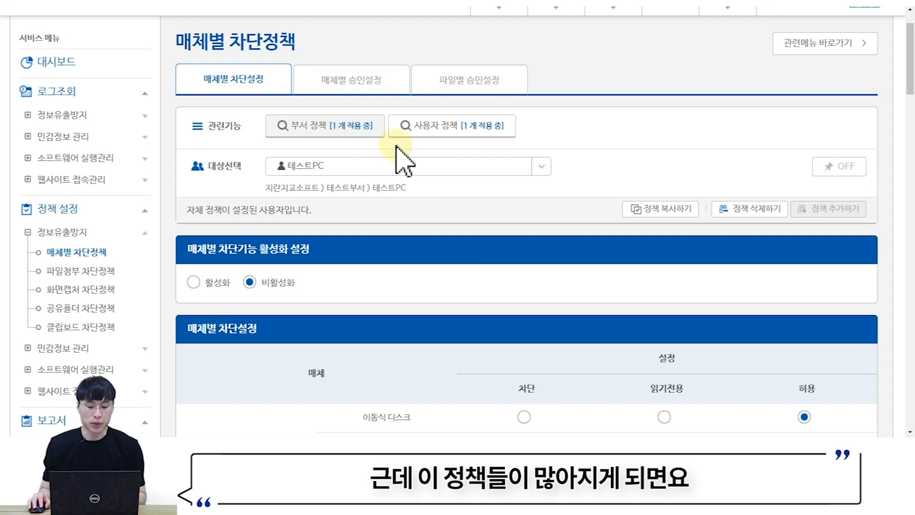
click(337, 129)
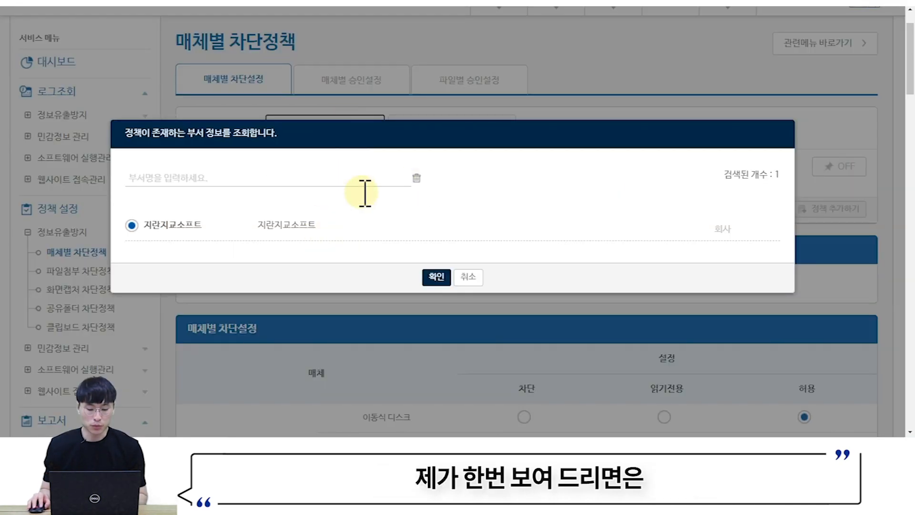
click(470, 278)
click(315, 125)
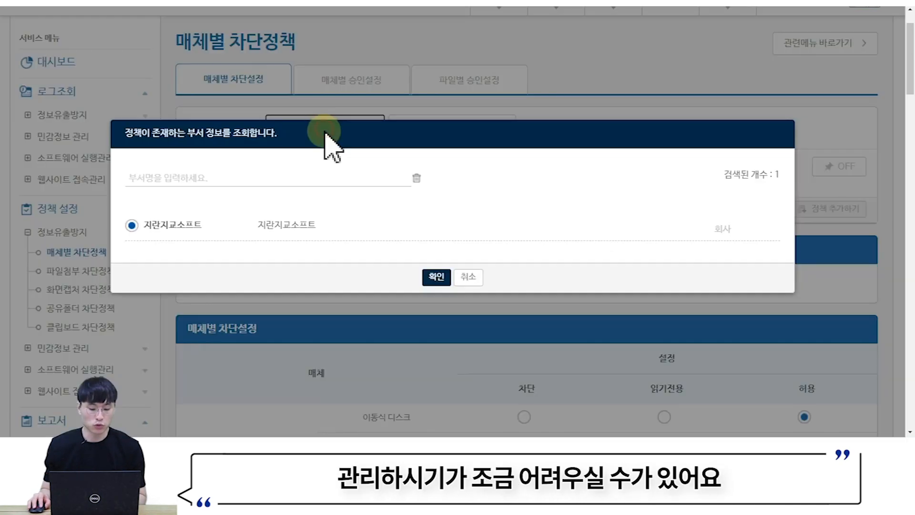
click(468, 278)
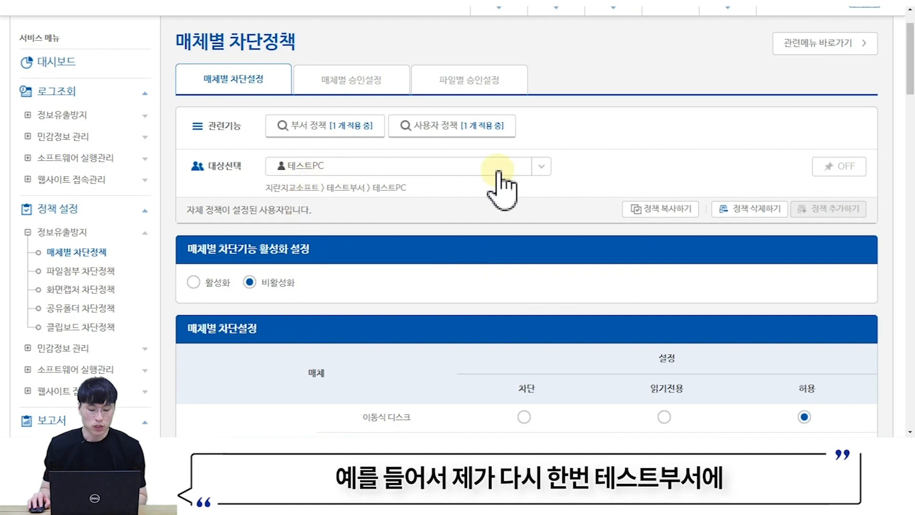
- Target 테스트부서, add its own policy, and confirm the department list shows two policies
click(380, 165)
click(361, 249)
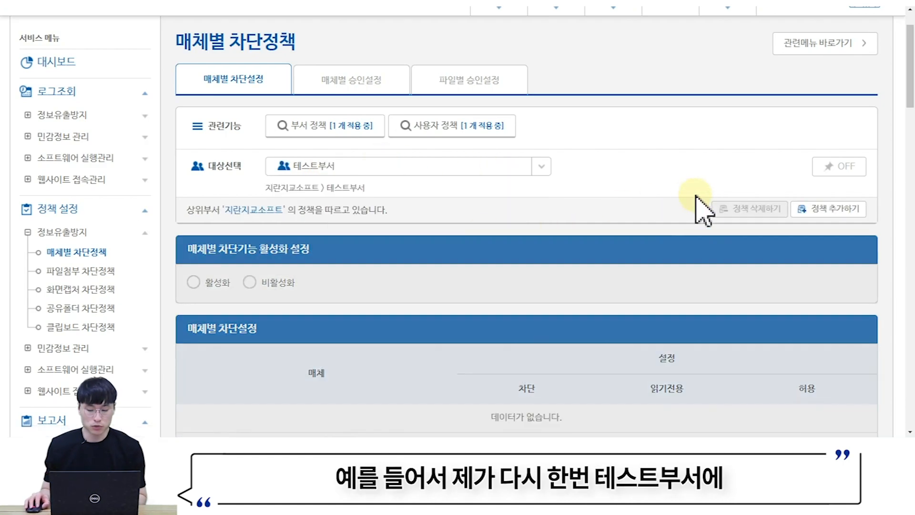
click(816, 210)
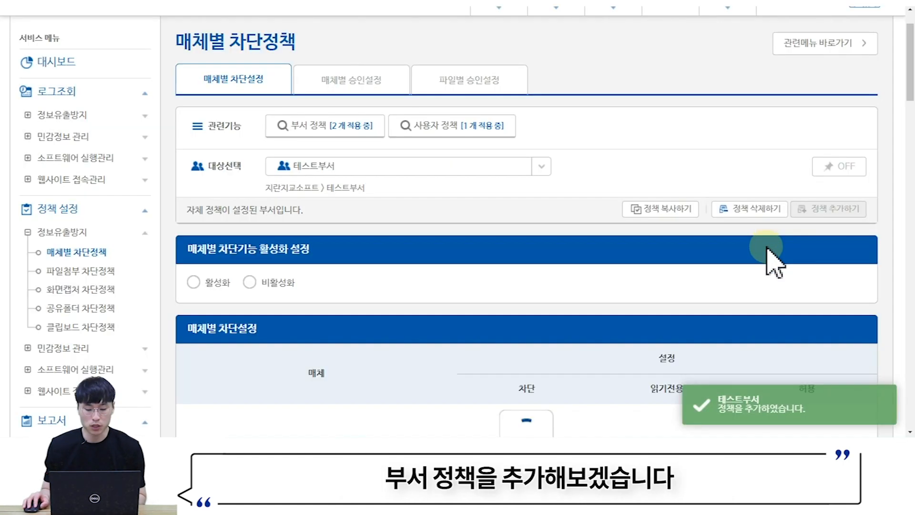
click(313, 133)
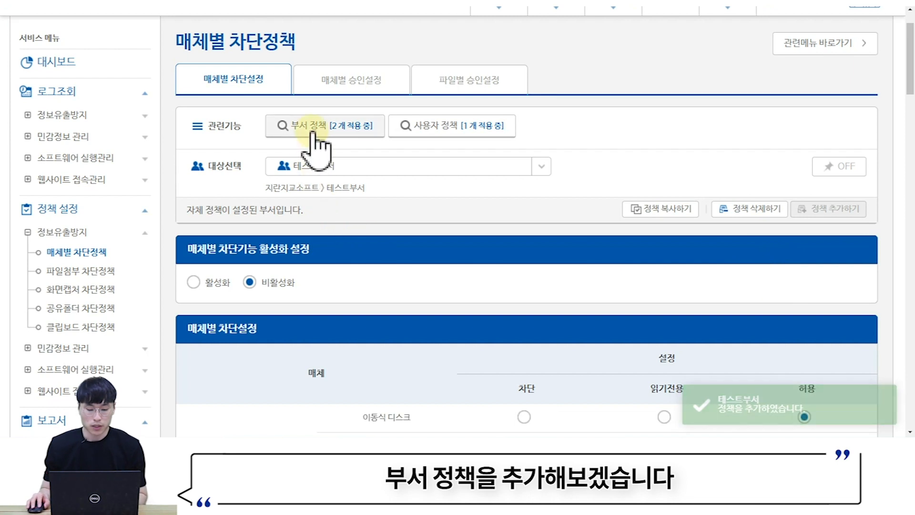
scroll(315, 138, down, 1)
click(324, 67)
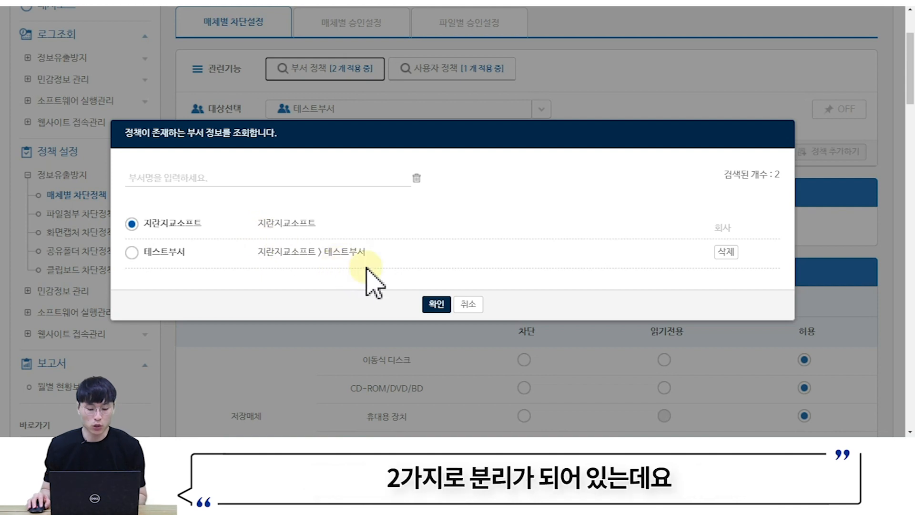
click(466, 304)
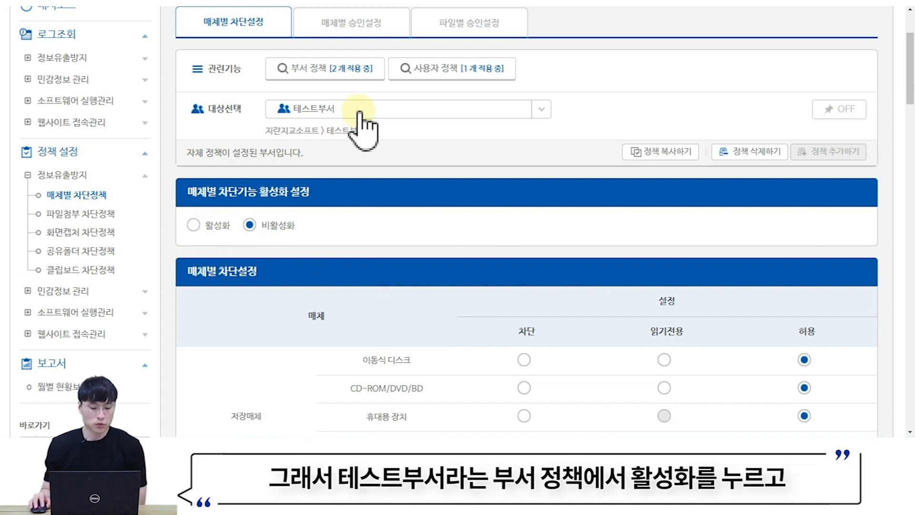
- Enable media blocking for 테스트부서, then switch the target to the 지란지교소프트 company policy
click(200, 230)
click(420, 264)
click(355, 110)
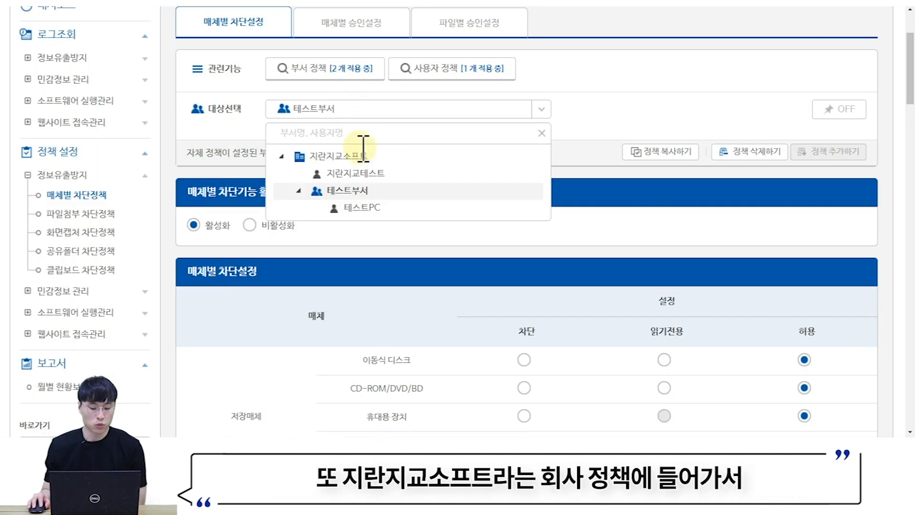
click(305, 68)
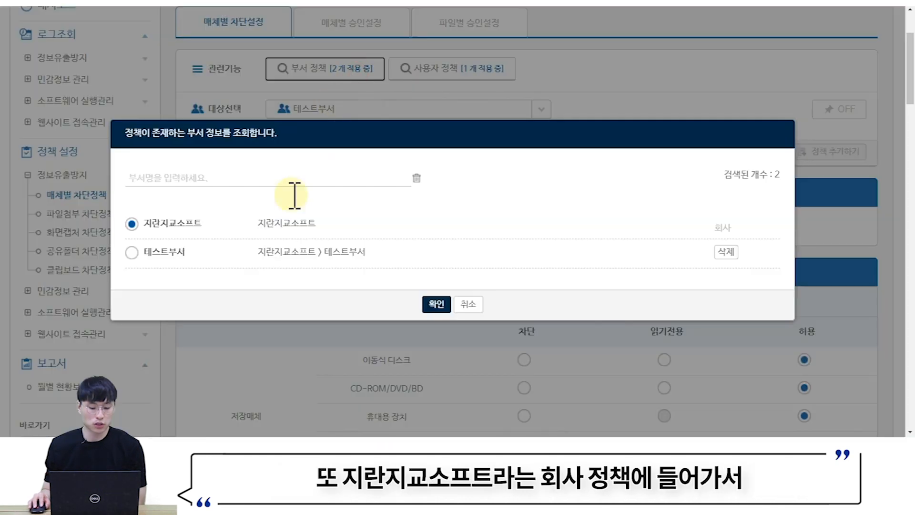
click(435, 305)
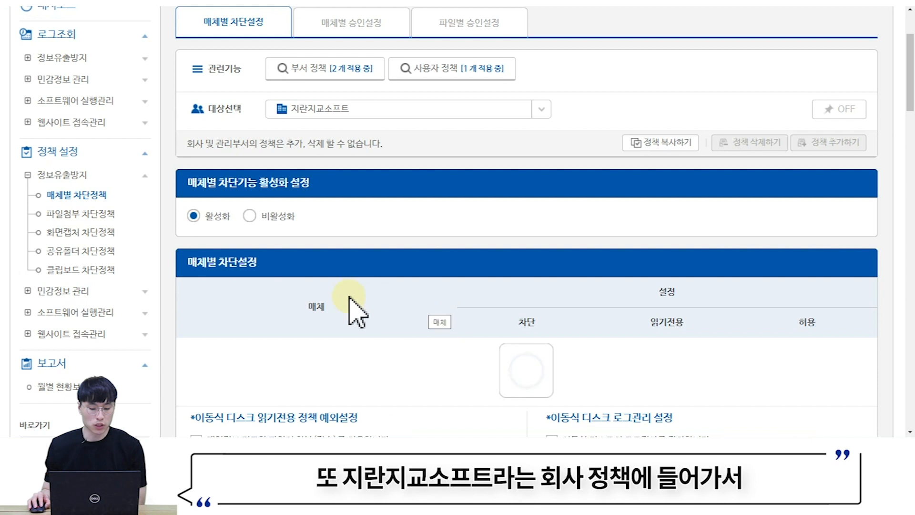
- Toggle 지란지교소프트's media blocking to 활성화 and back to 비활성화, confirming each
click(193, 217)
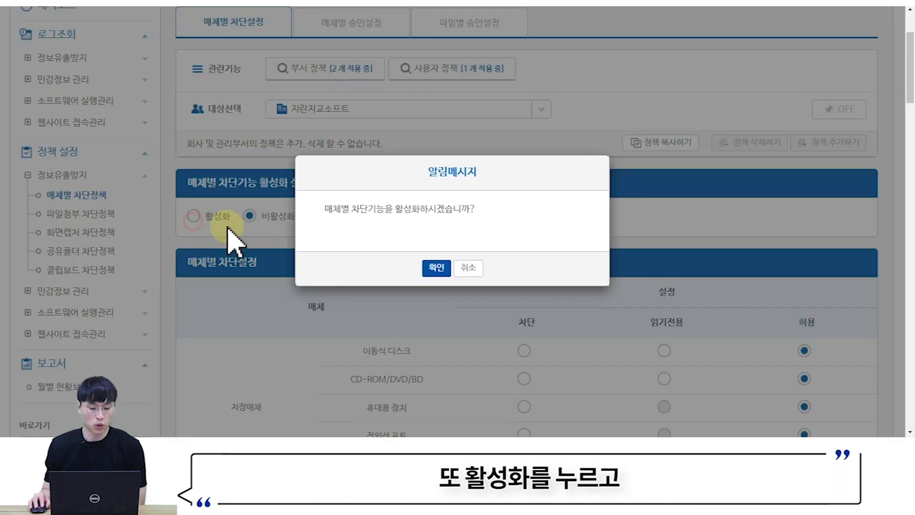
click(439, 263)
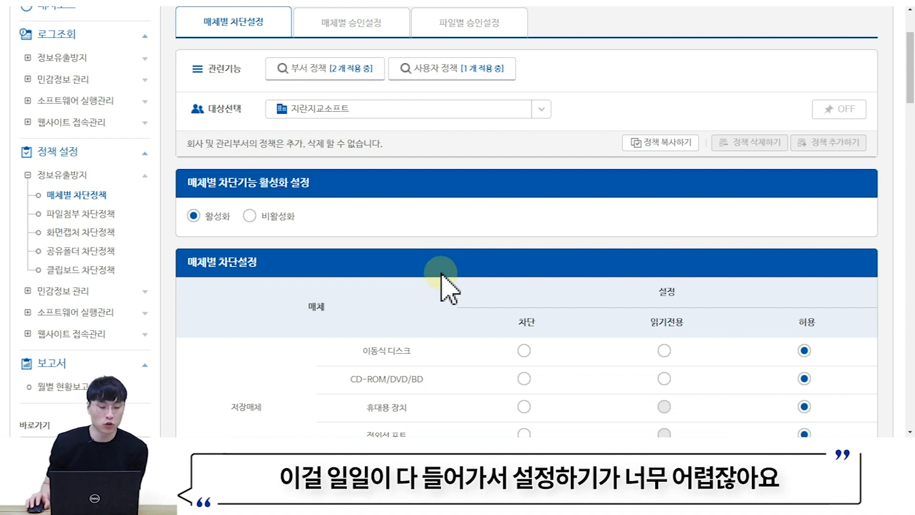
click(250, 217)
click(435, 265)
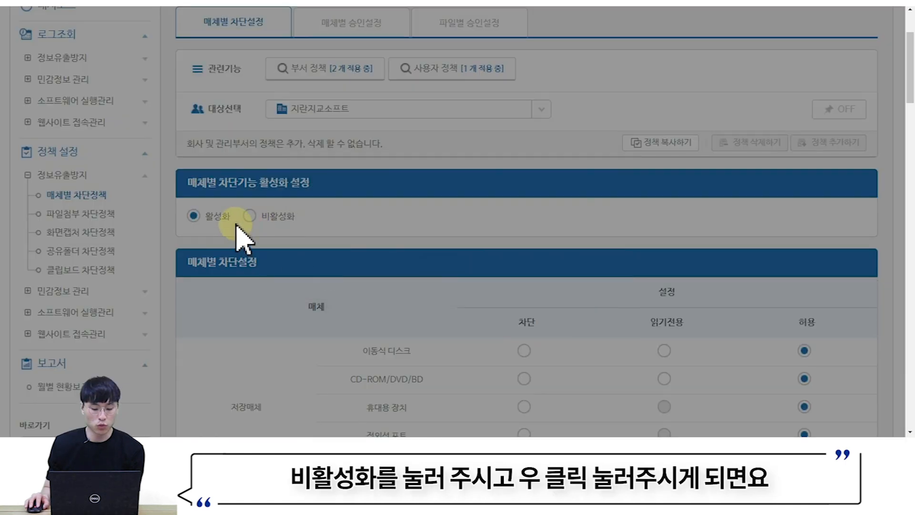
click(250, 217)
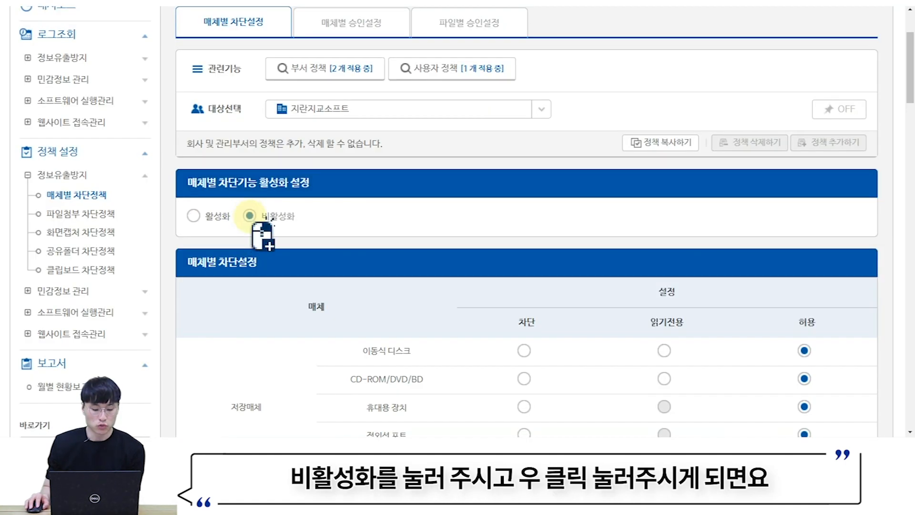
- Copy 지란지교소프트's blocking settings to 테스트부서 and 테스트PC, both reporting 성공
right_click(250, 217)
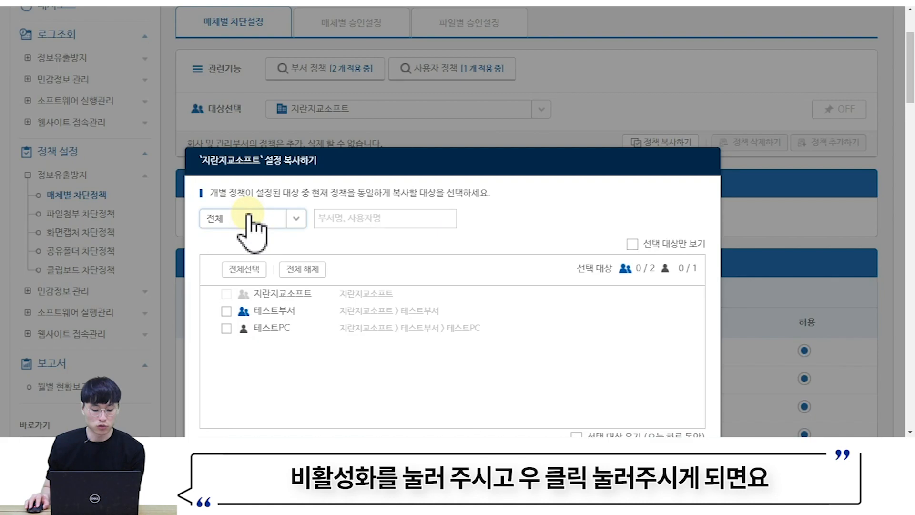
scroll(445, 231, down, 1)
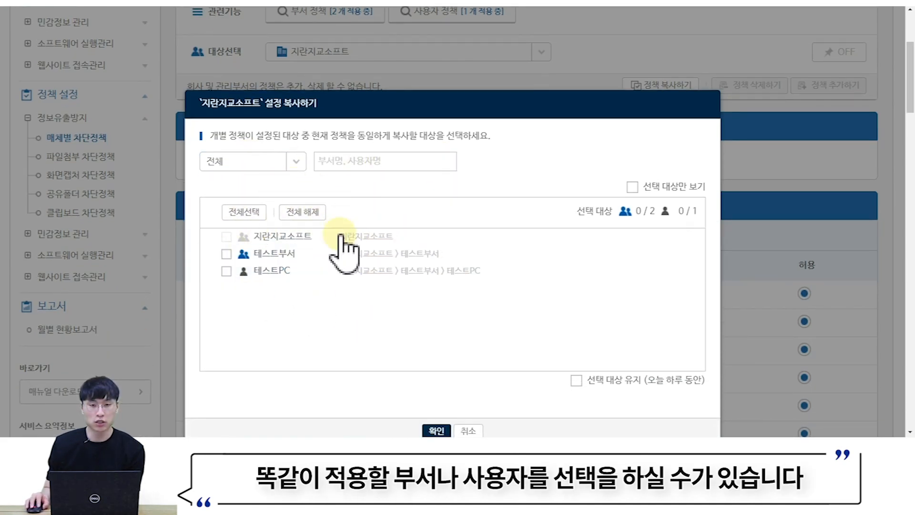
scroll(286, 257, down, 1)
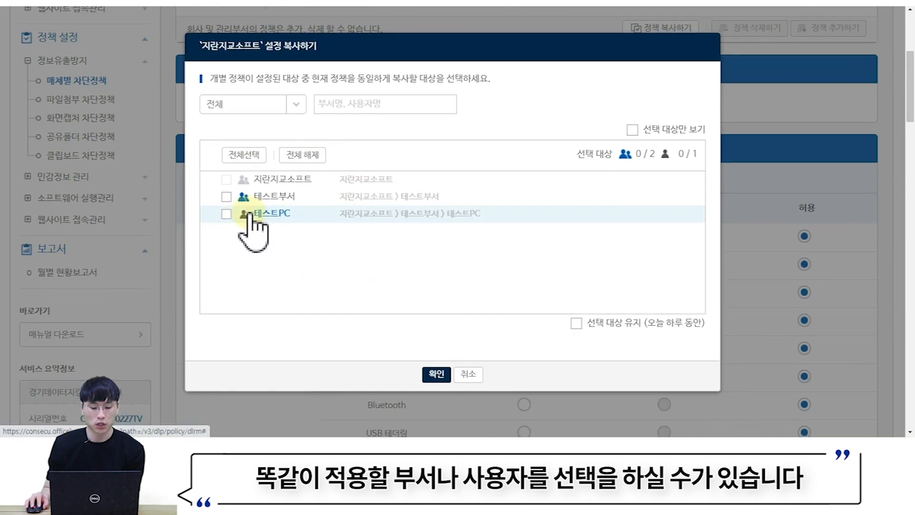
click(226, 196)
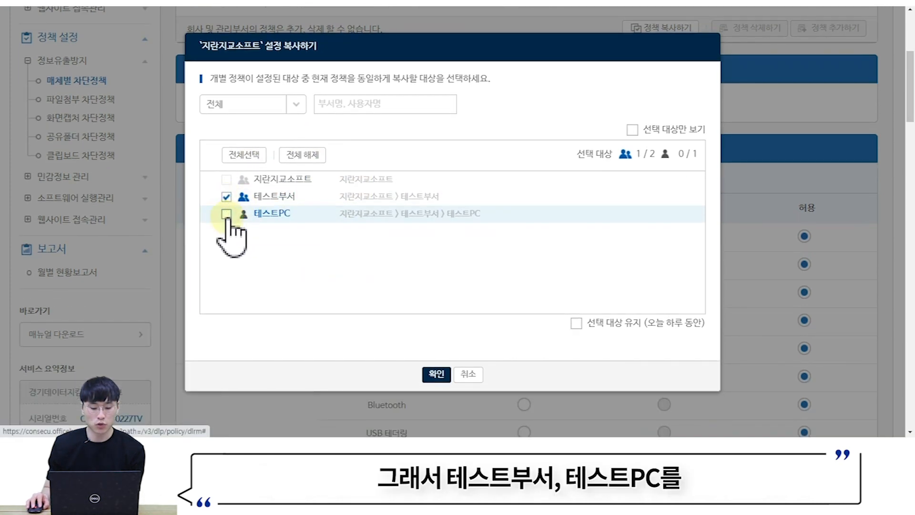
click(226, 214)
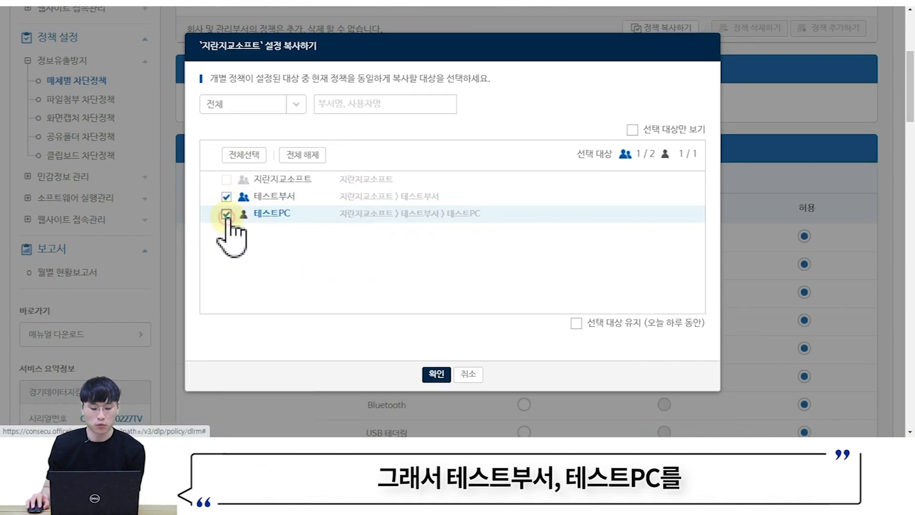
click(437, 375)
click(451, 375)
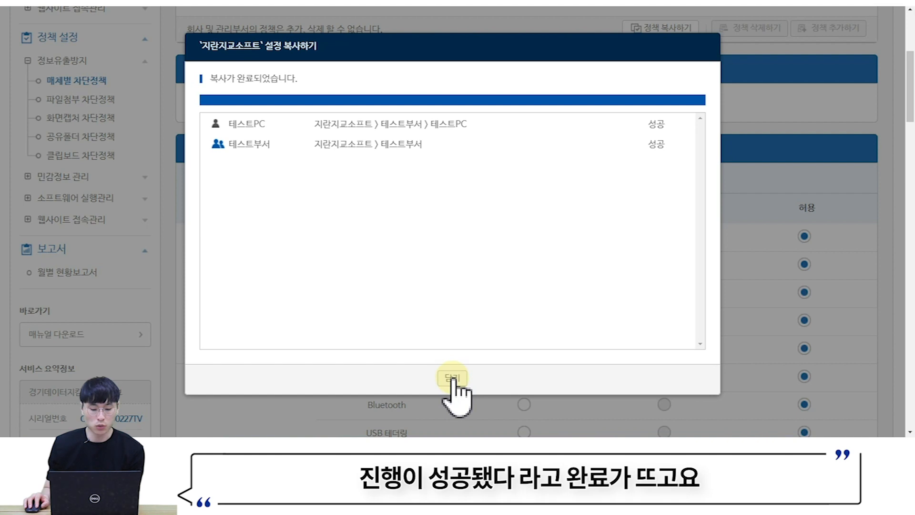
click(452, 379)
scroll(373, 250, up, 2)
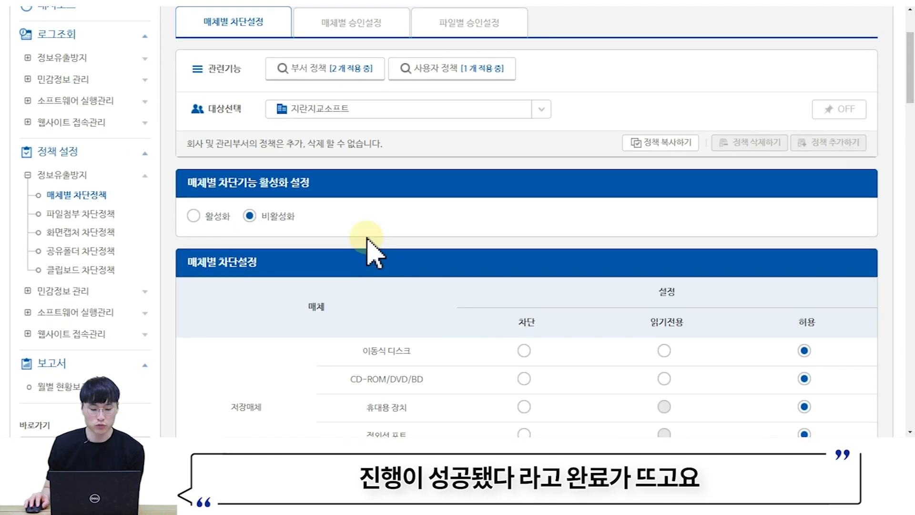
- Load 테스트부서's media blocking policy from the department policy list
click(340, 70)
click(345, 253)
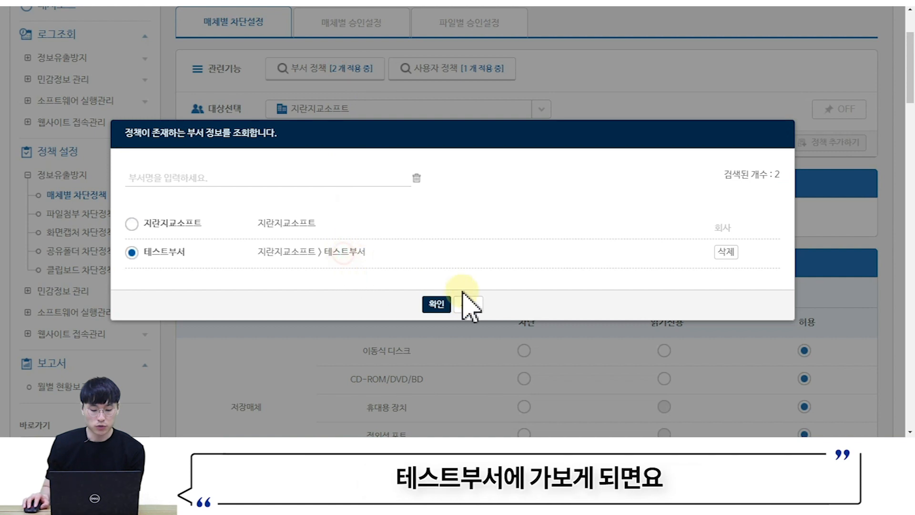
click(437, 304)
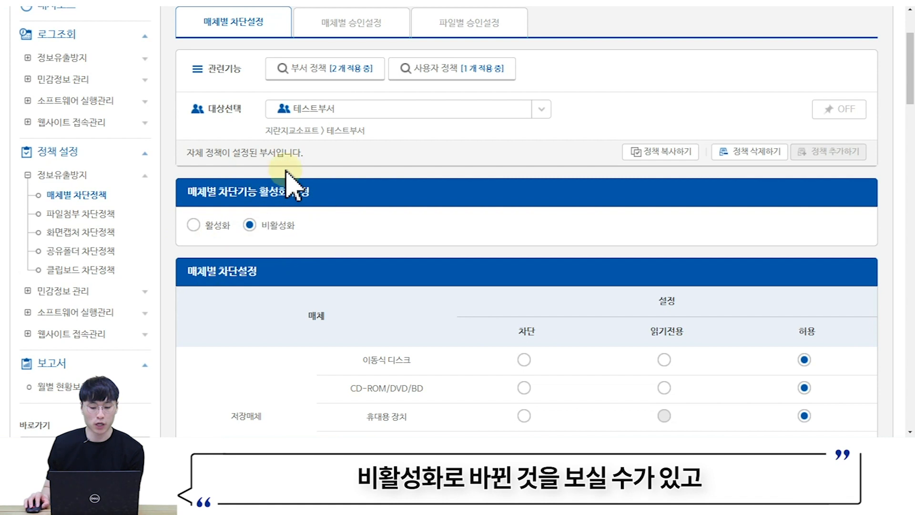
- Load 테스트PC's own policy from the user list, showing blocking 비활성화
click(460, 72)
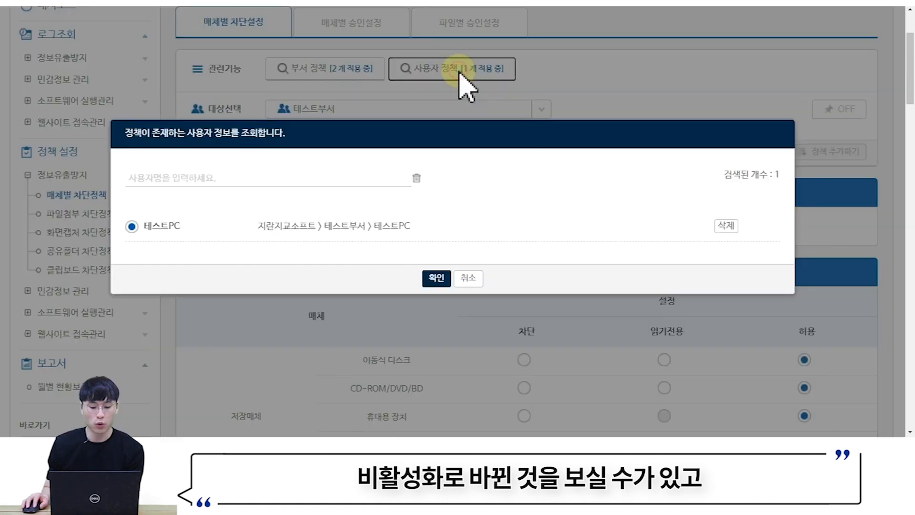
click(380, 228)
click(432, 278)
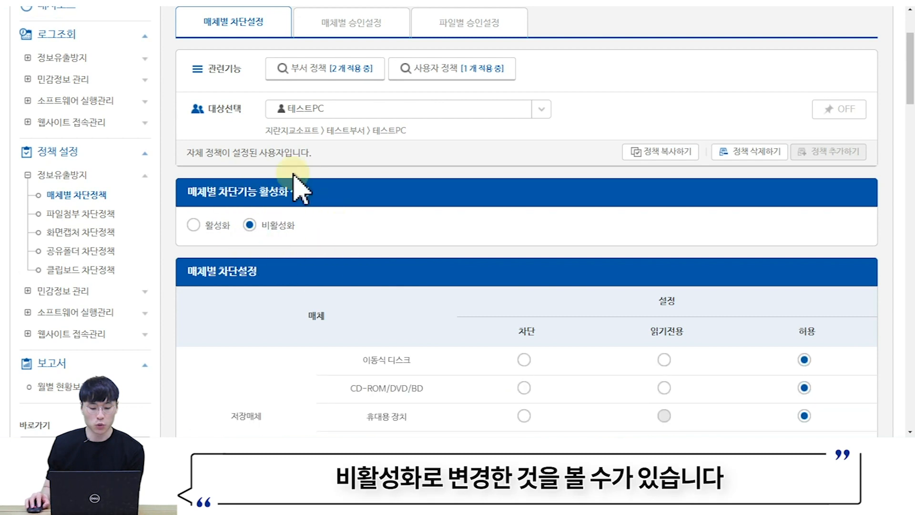
- Switch 테스트PC's media blocking to 활성화 and confirm the change
click(198, 224)
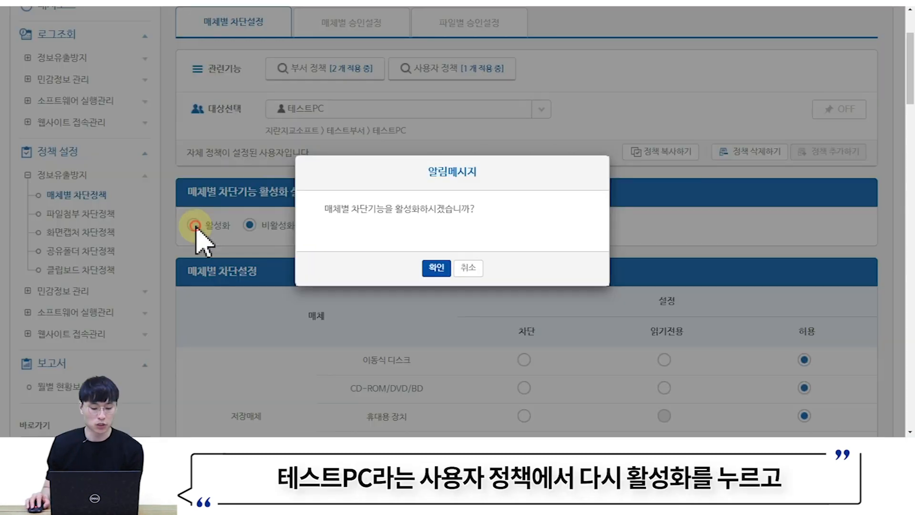
click(434, 264)
click(194, 225)
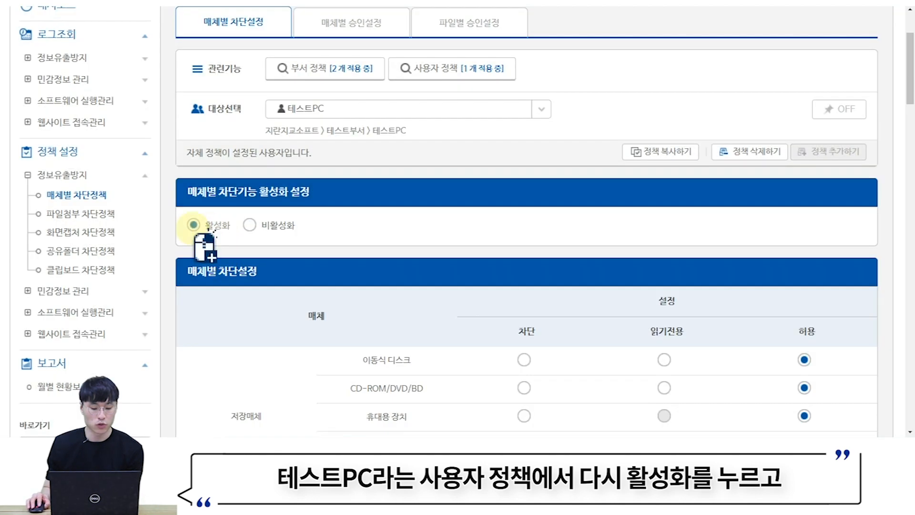
- Copy 테스트PC's policy to 지란지교소프트 and 테스트부서 and close the successful results
right_click(193, 224)
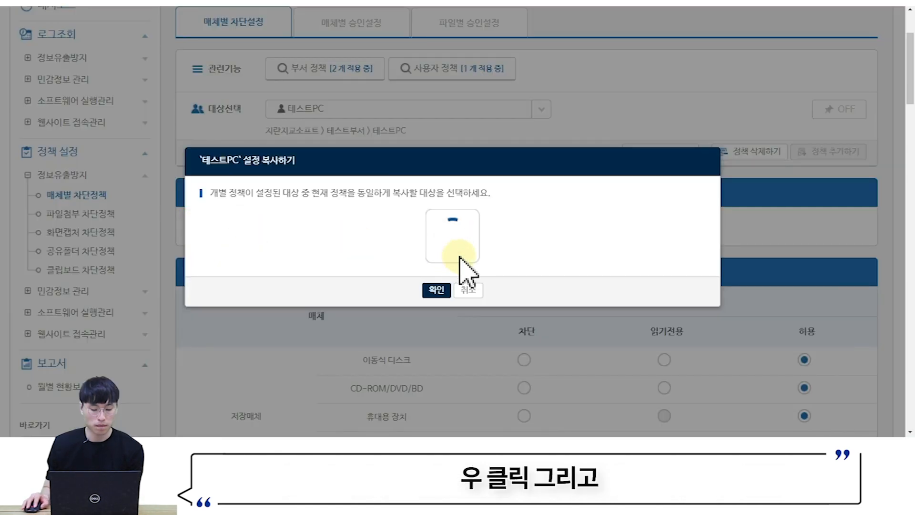
scroll(245, 281, down, 1)
click(228, 237)
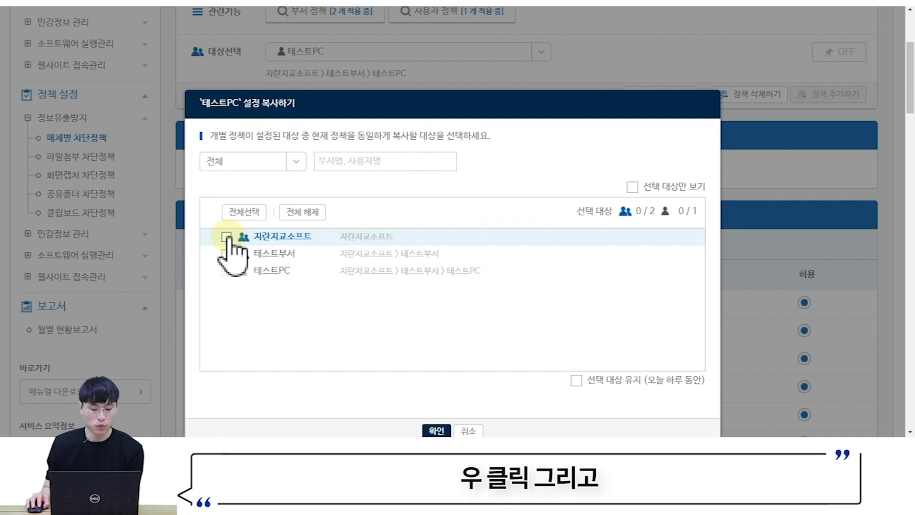
click(227, 253)
scroll(390, 294, down, 1)
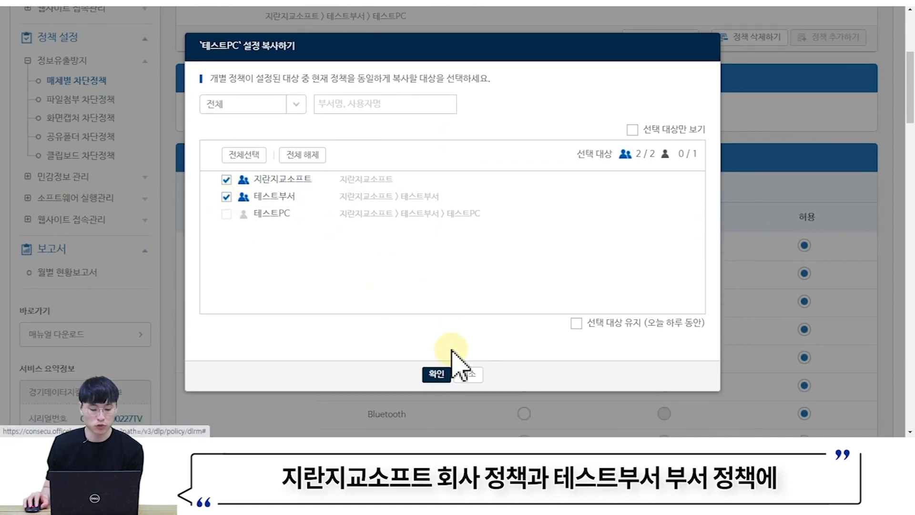
click(437, 373)
click(450, 372)
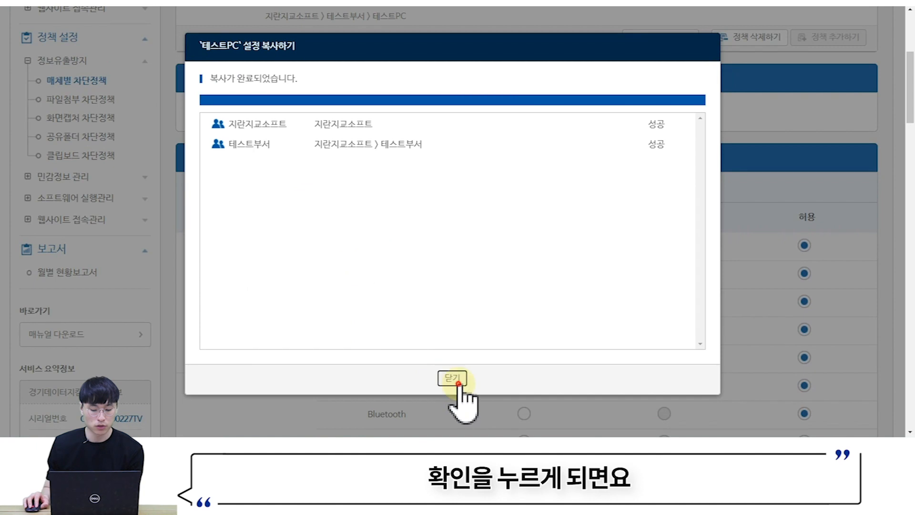
click(453, 373)
scroll(429, 128, up, 2)
click(351, 72)
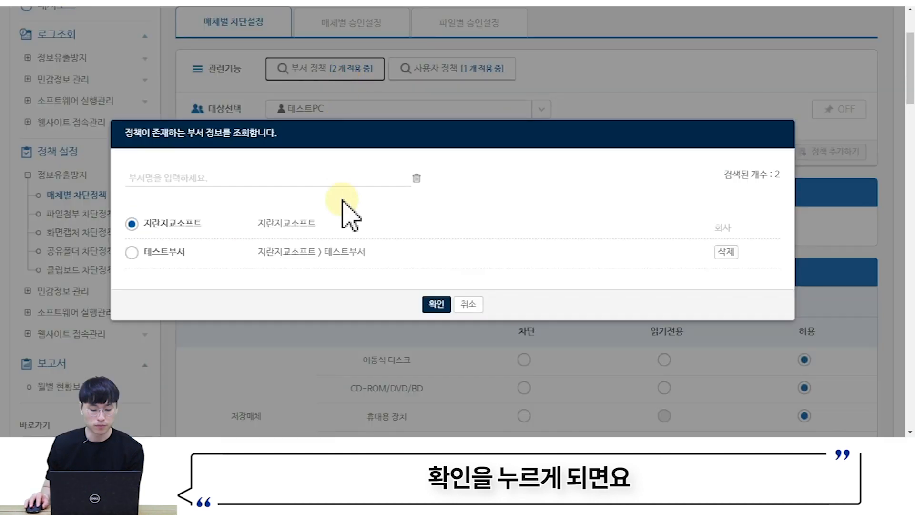
- Load the 테스트부서 and then the 지란지교소프트 policies to check they are activated
click(321, 253)
click(435, 303)
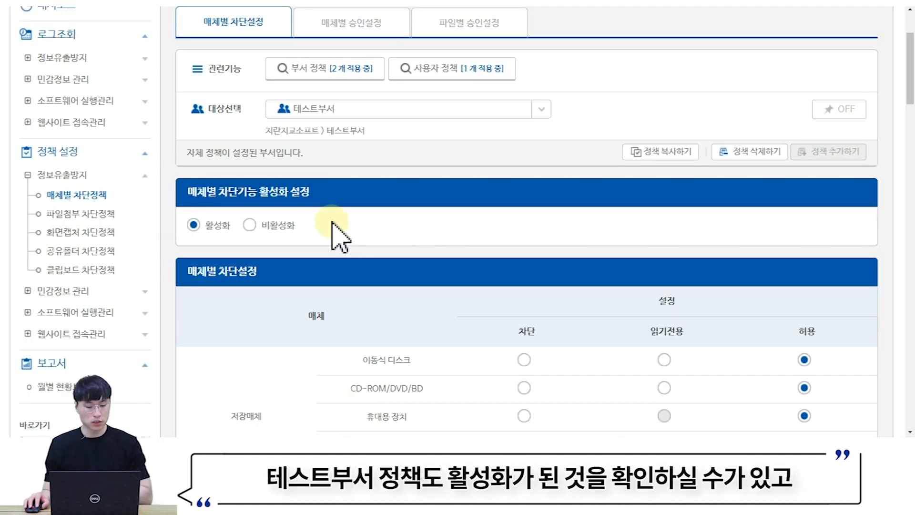
click(346, 72)
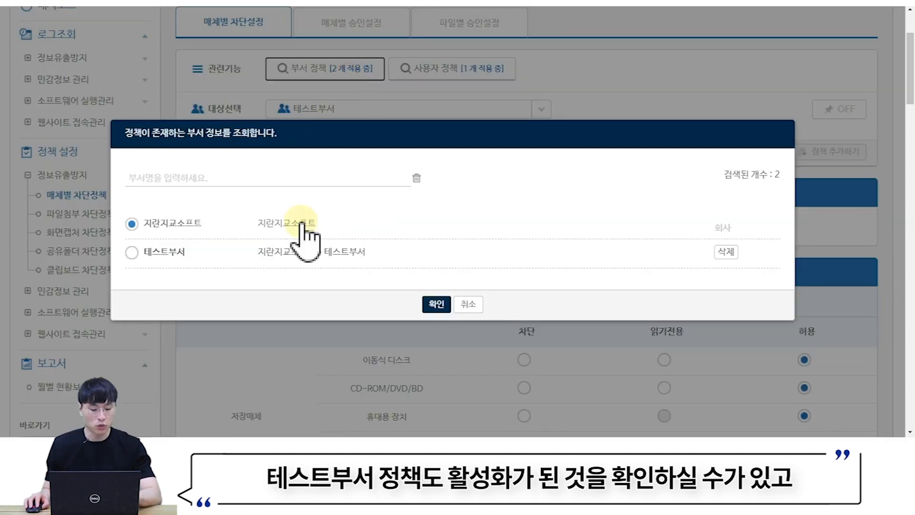
click(436, 305)
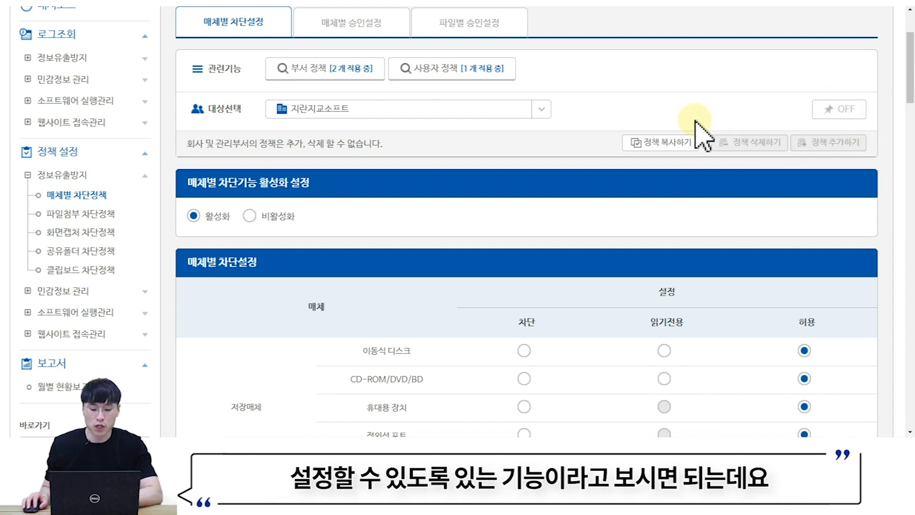
- Switch the policy target back to 테스트PC
click(491, 112)
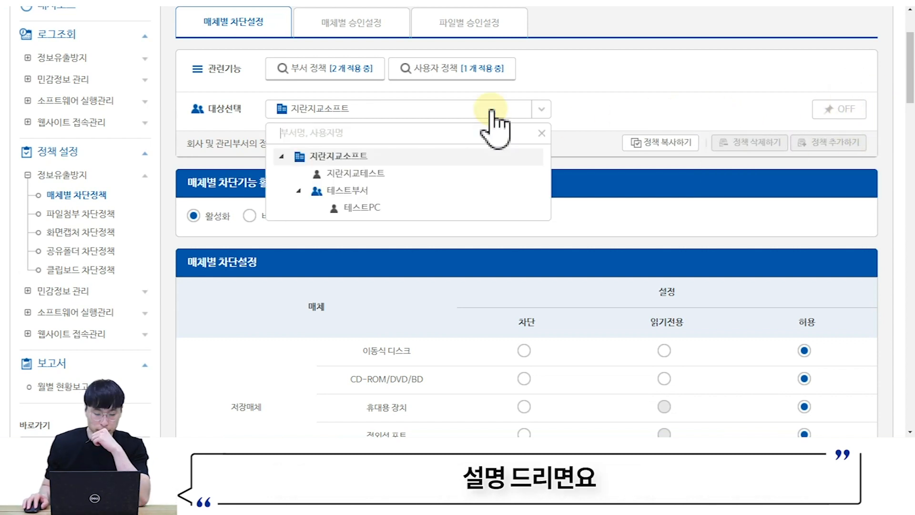
click(370, 209)
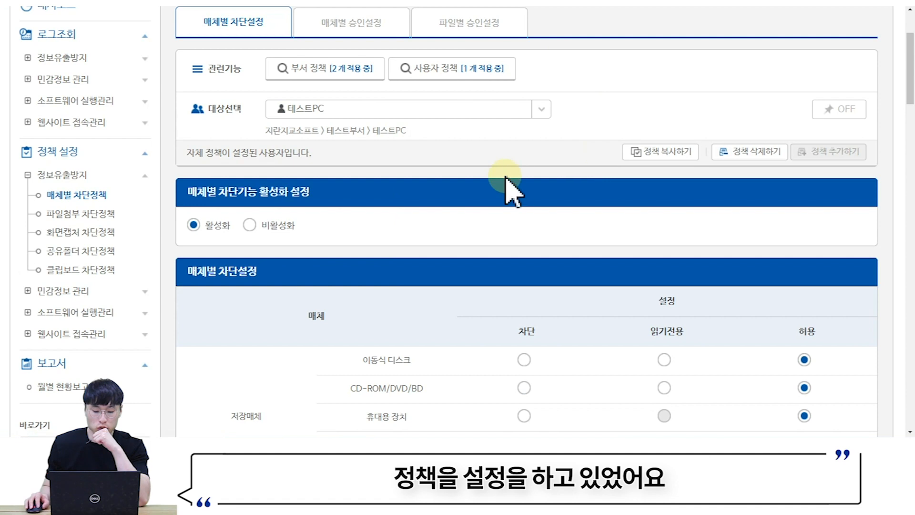
scroll(596, 253, down, 1)
scroll(555, 241, up, 1)
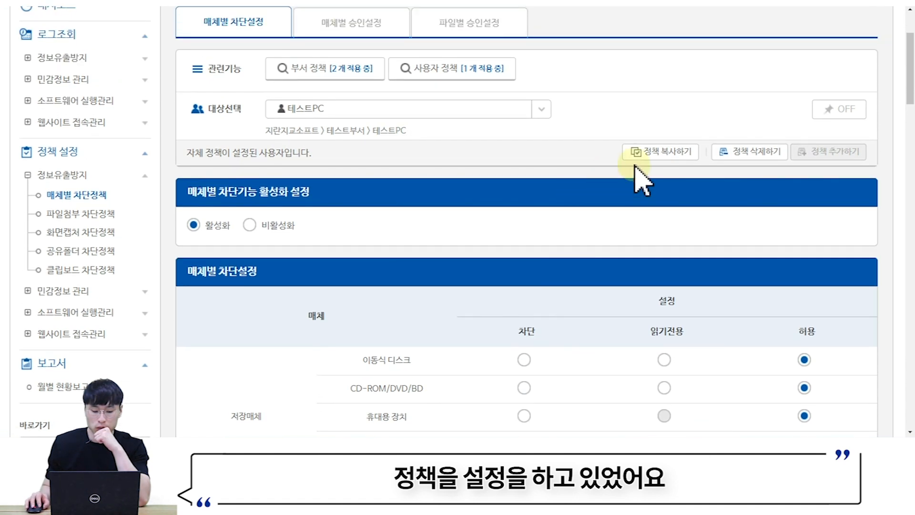
click(842, 110)
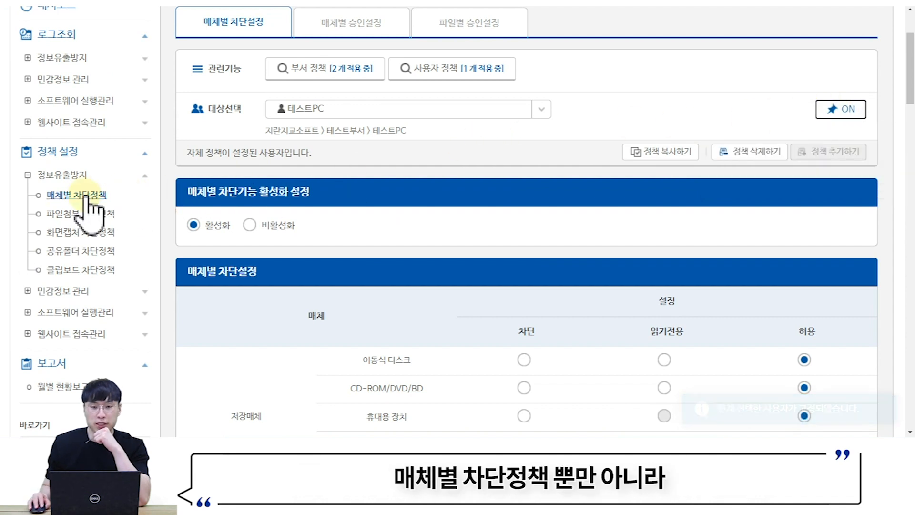
click(81, 219)
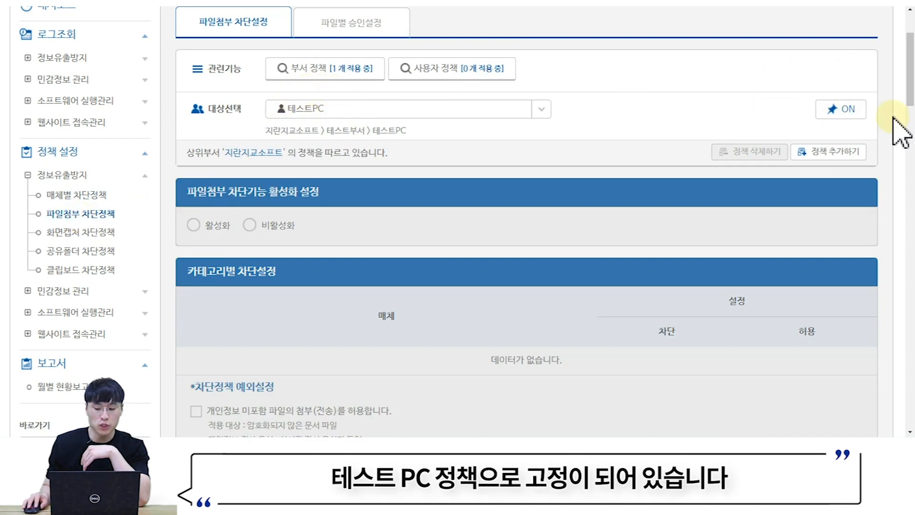
click(78, 232)
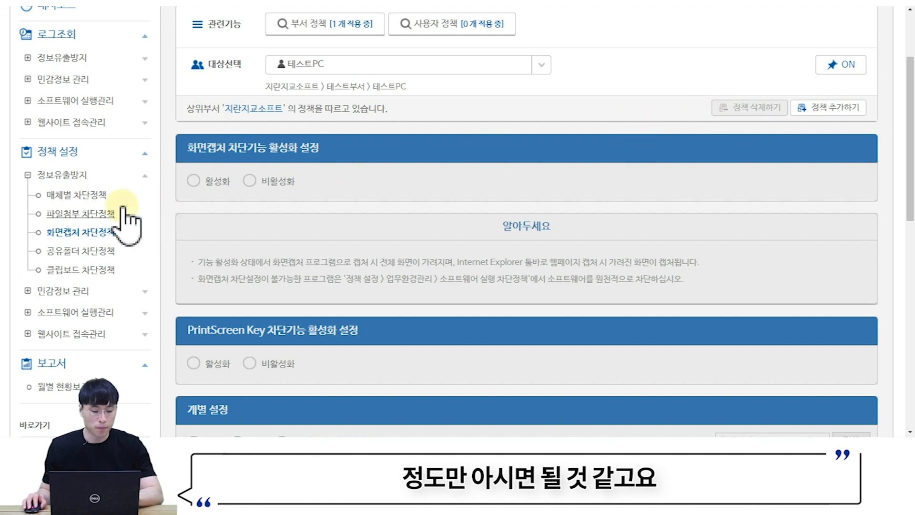
click(89, 196)
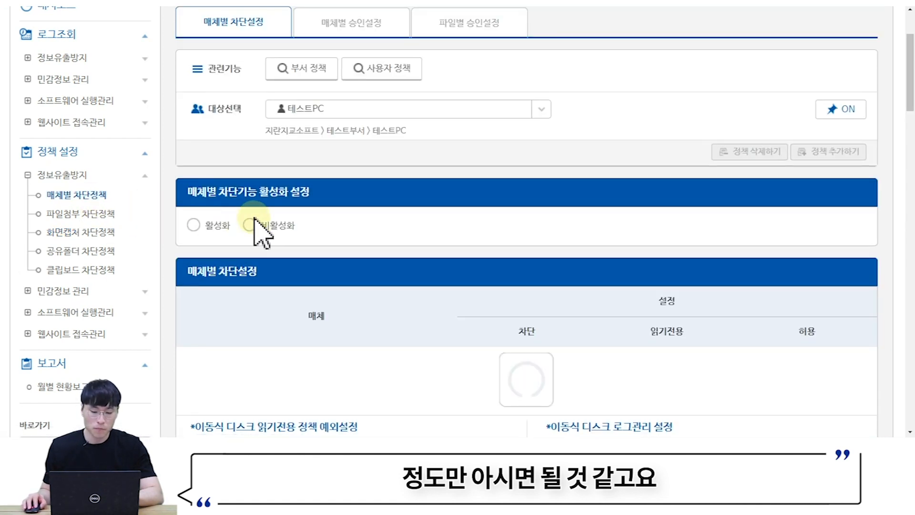
click(838, 109)
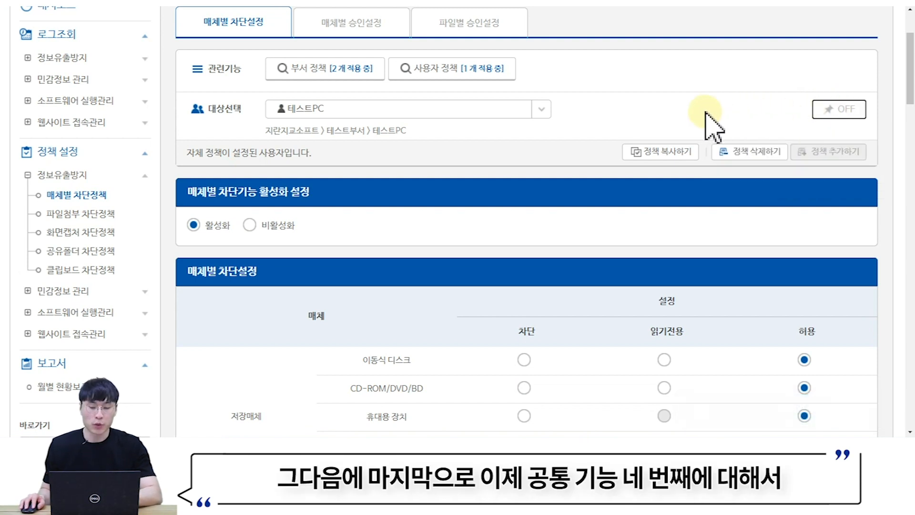
- Select the 지란지교소프트 company policy and set 이동식 디스크 to 차단
scroll(704, 114, down, 1)
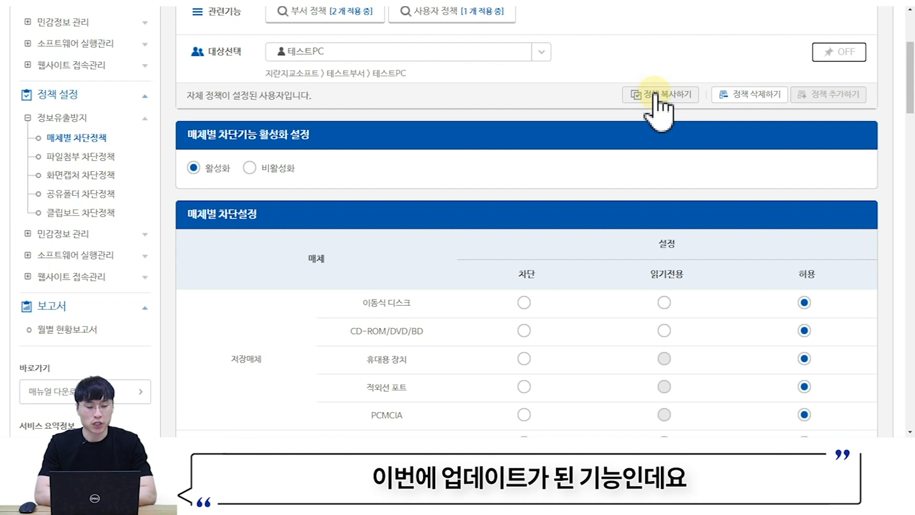
scroll(415, 153, up, 3)
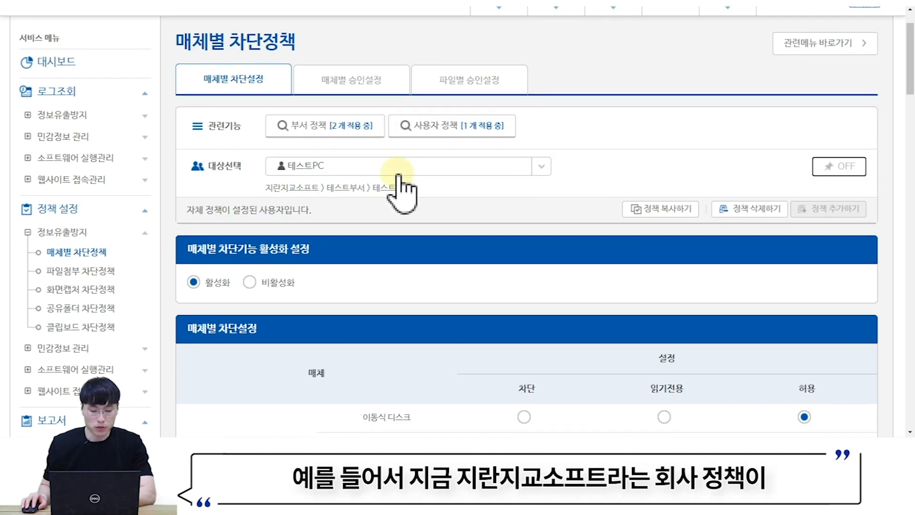
click(329, 127)
click(437, 304)
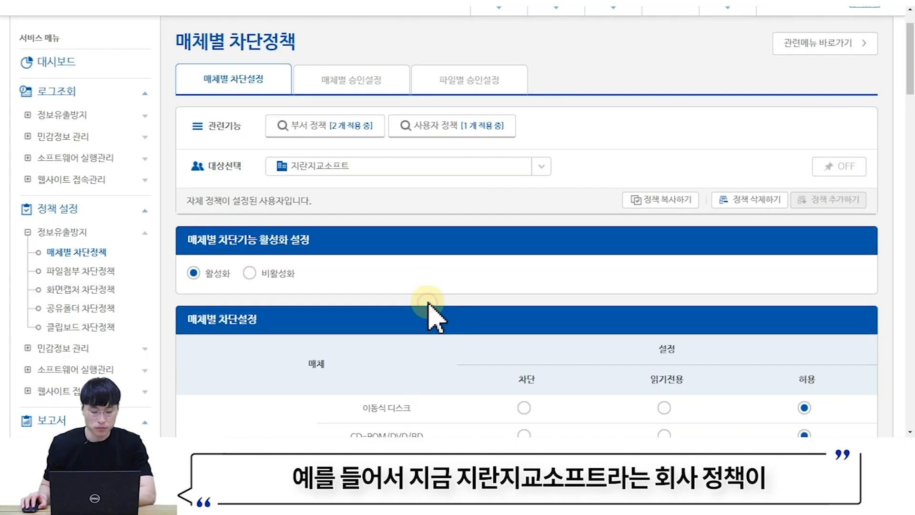
scroll(420, 194, down, 5)
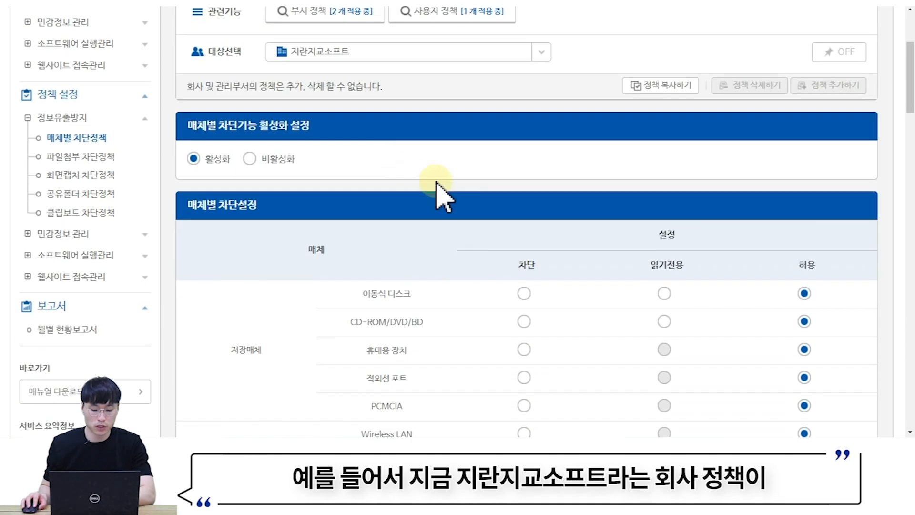
click(524, 180)
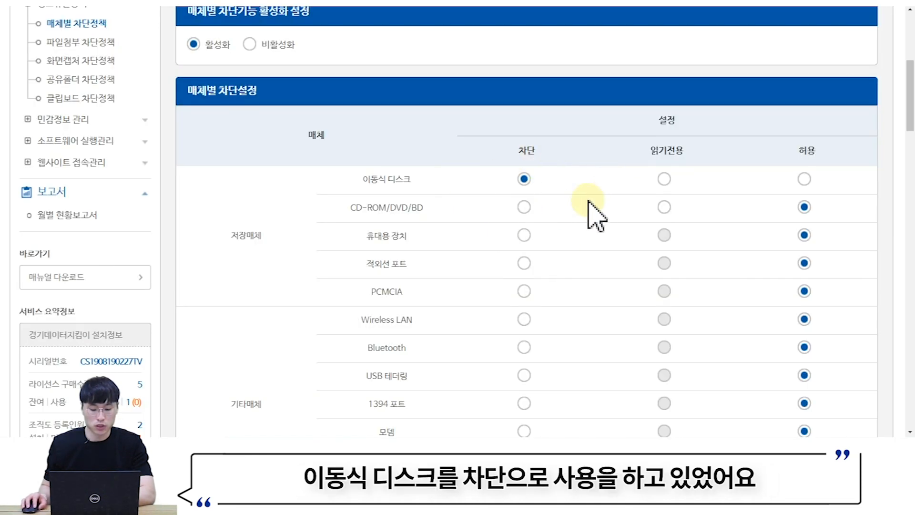
scroll(553, 219, up, 2)
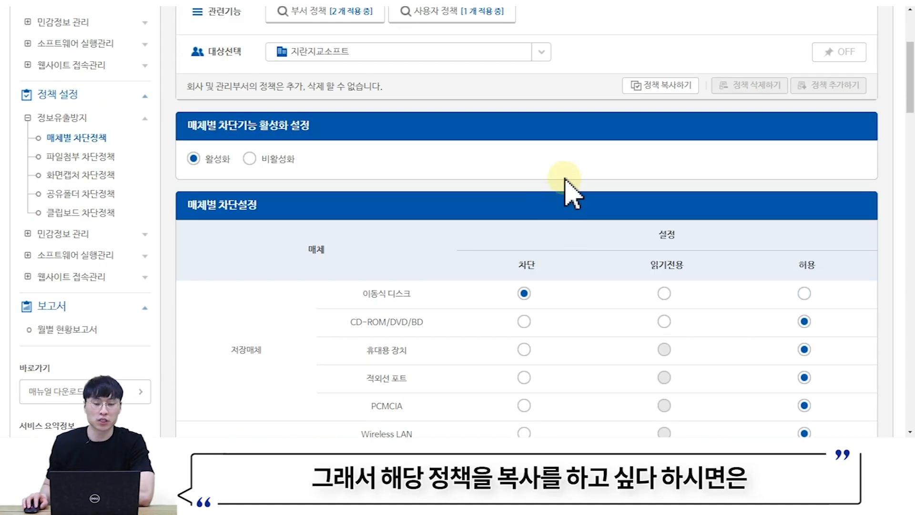
- Copy the company policy to the test user, 테스트부서 and 테스트PC
click(662, 87)
scroll(662, 90, down, 1)
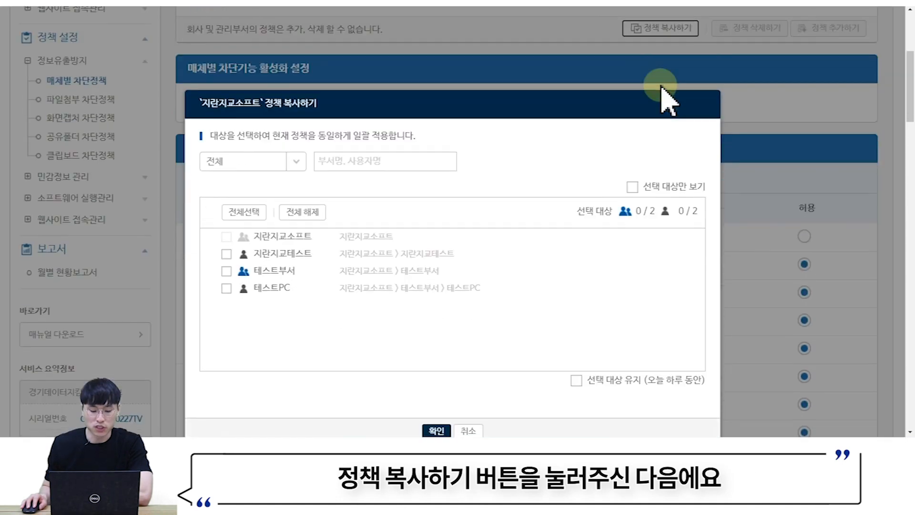
click(226, 253)
click(227, 271)
click(226, 288)
scroll(324, 353, down, 1)
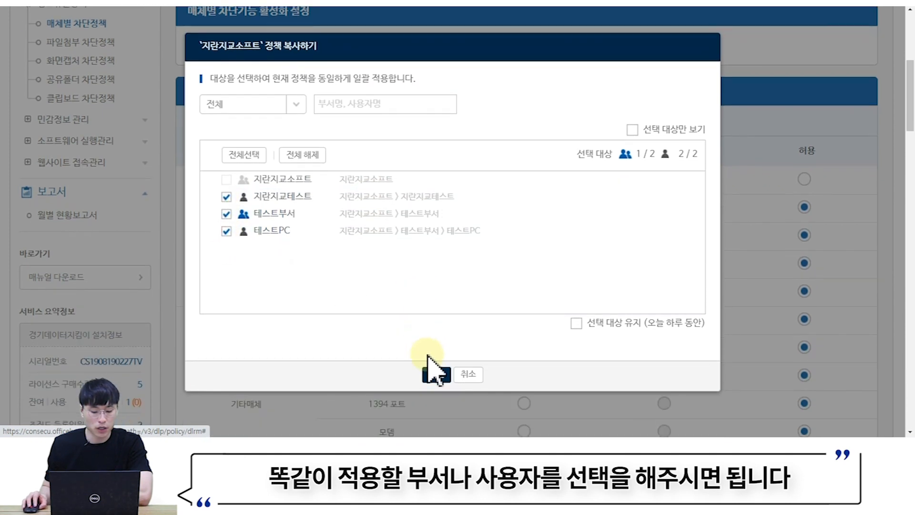
click(432, 373)
click(447, 375)
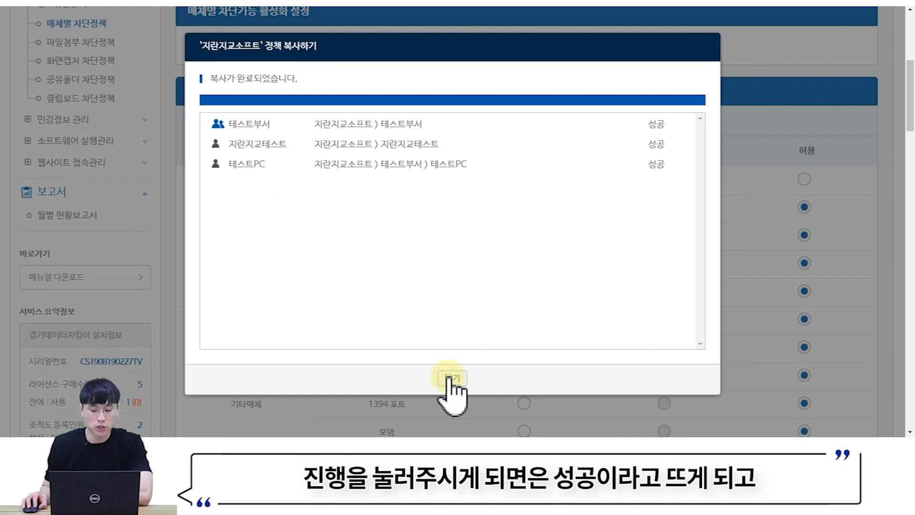
click(451, 379)
scroll(458, 334, up, 5)
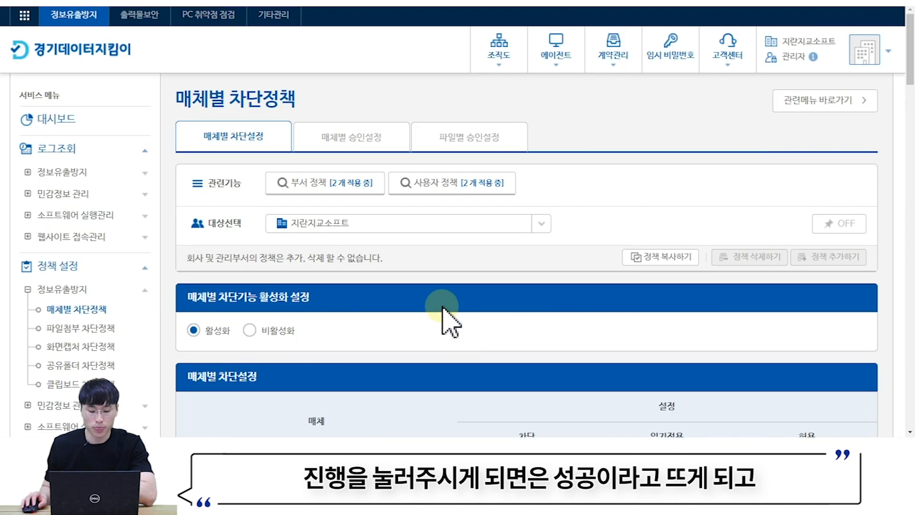
scroll(363, 186, down, 1)
- View 테스트부서's copied media blocking policy
click(351, 186)
click(316, 254)
click(436, 304)
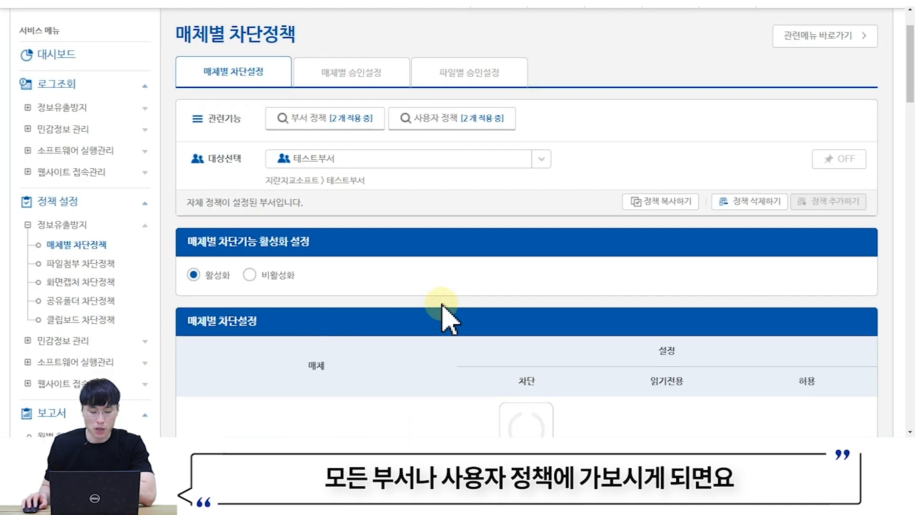
scroll(448, 301, down, 3)
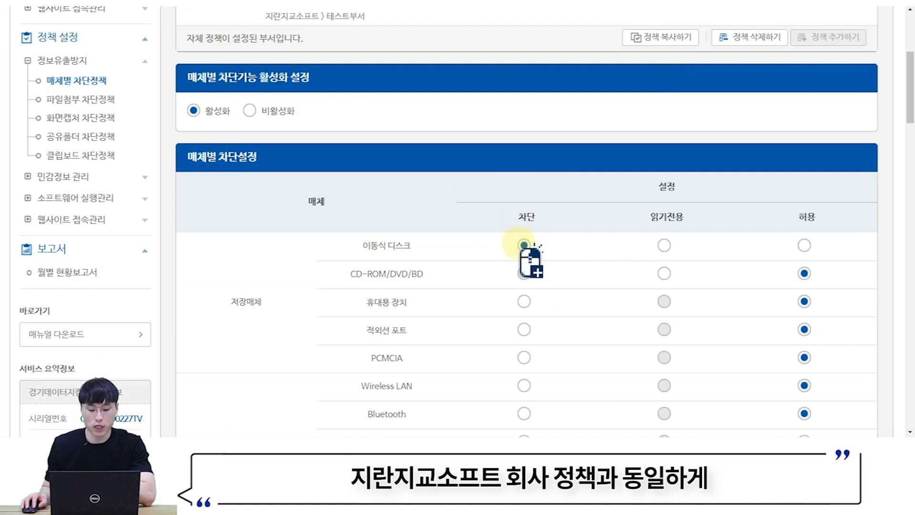
scroll(496, 245, up, 4)
- View the copied policies of the test user and 테스트PC
click(468, 183)
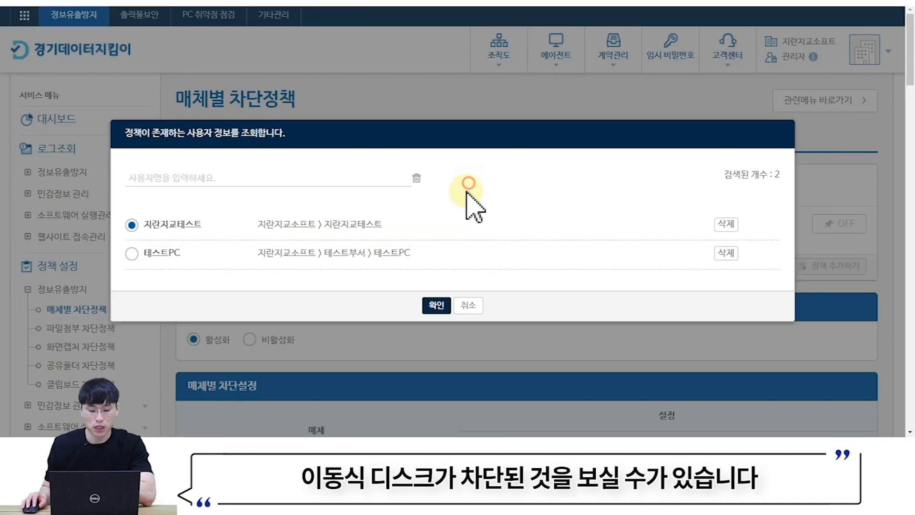
click(436, 305)
scroll(546, 265, down, 5)
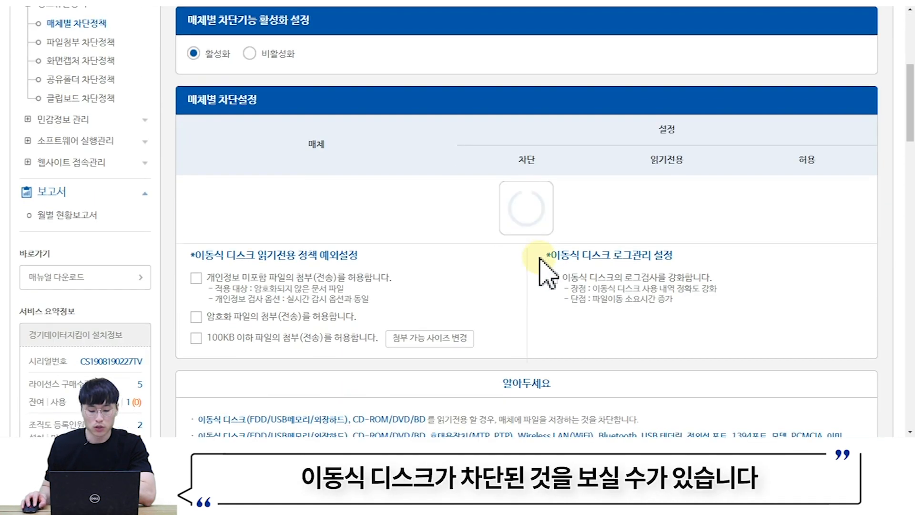
scroll(451, 110, up, 3)
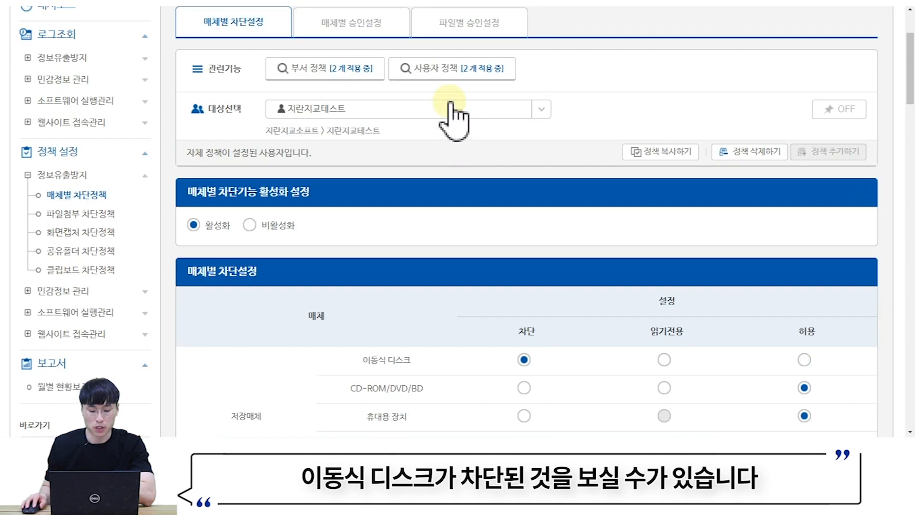
click(461, 67)
click(366, 252)
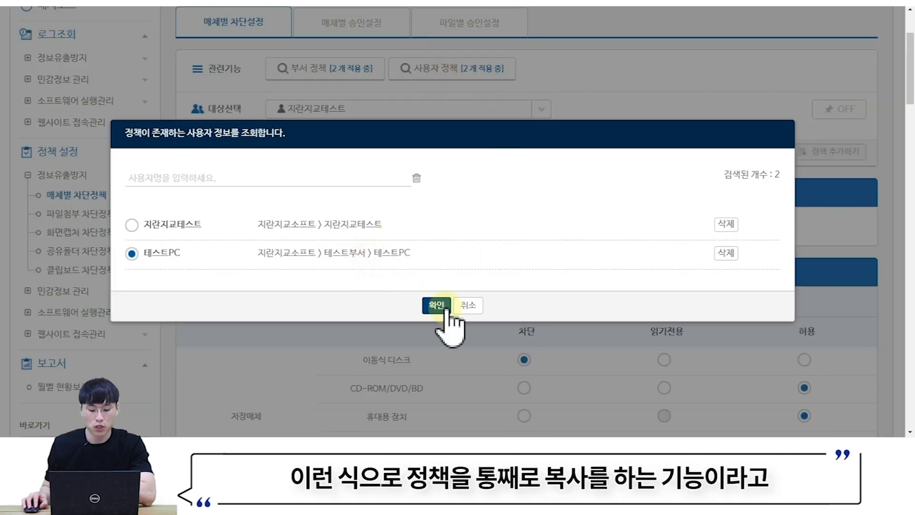
click(442, 305)
scroll(475, 277, down, 1)
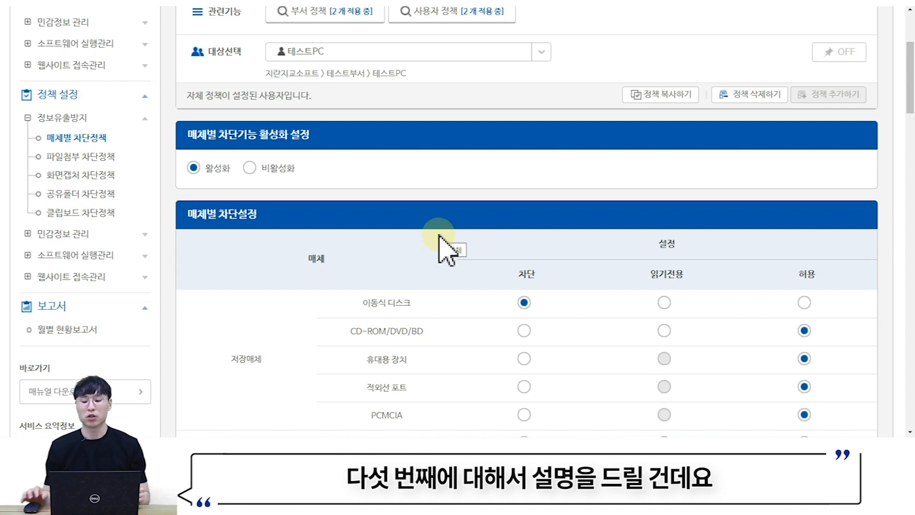
- Turn the 예외 toggle ON for 테스트PC in the exception settings
scroll(439, 248, down, 20)
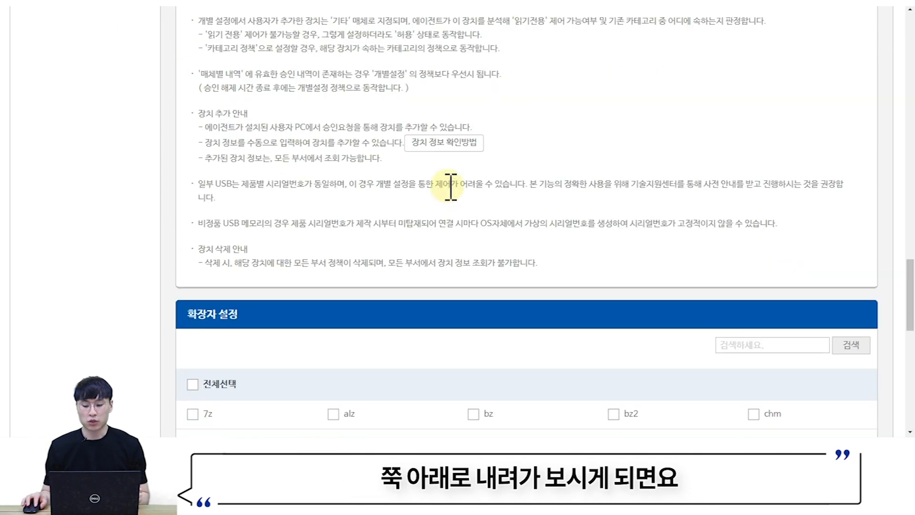
scroll(451, 186, down, 10)
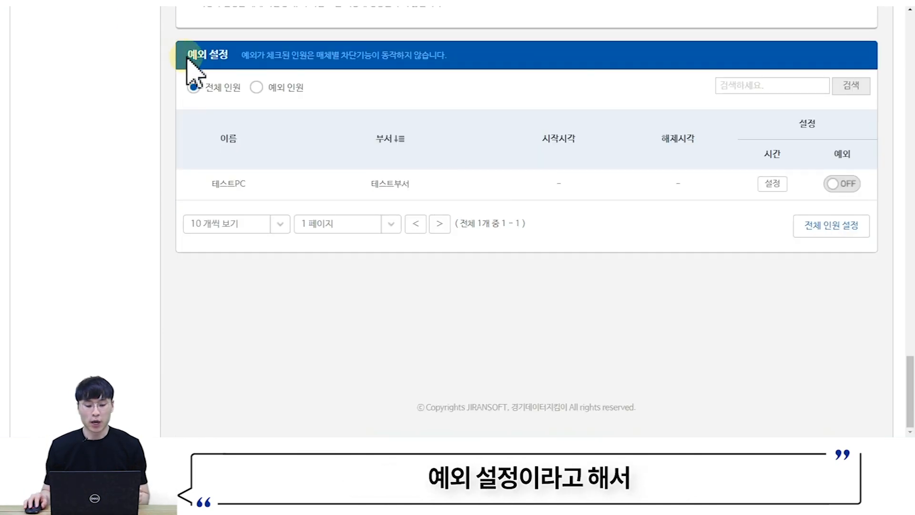
drag(188, 58, 245, 67)
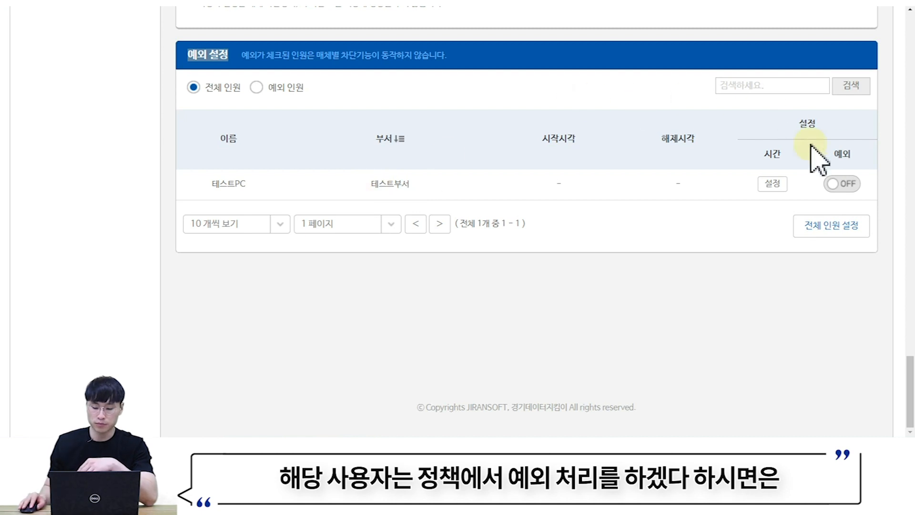
click(842, 184)
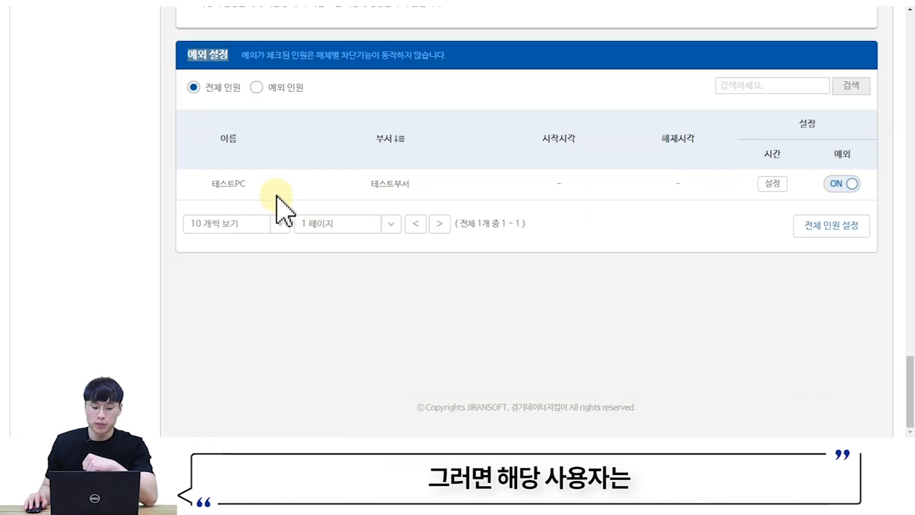
drag(272, 188, 204, 193)
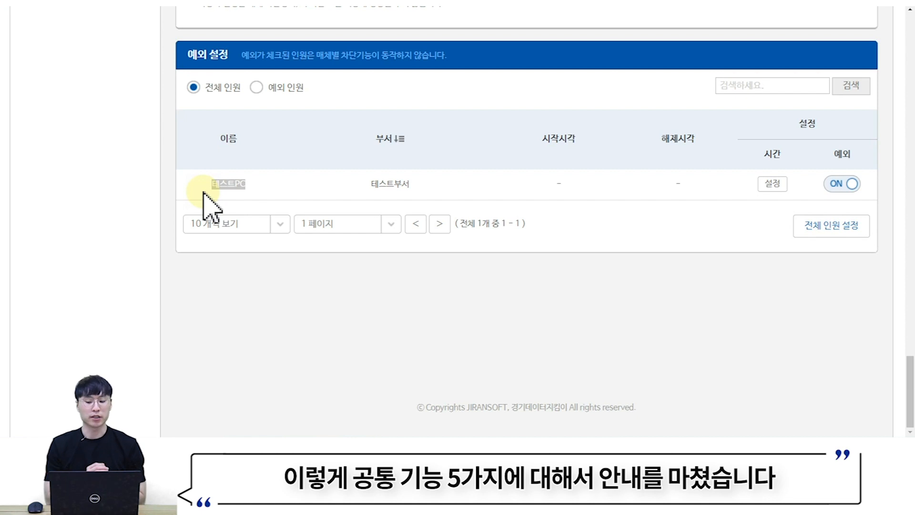
scroll(210, 208, up, 15)
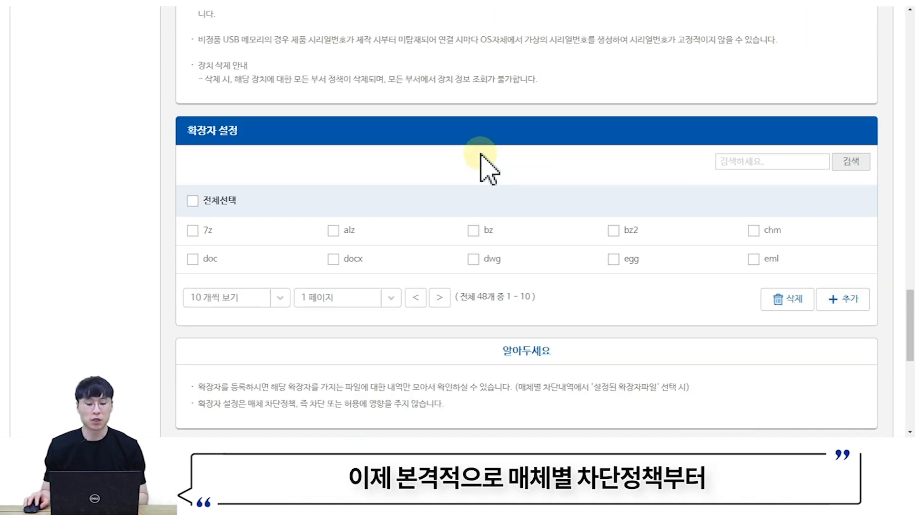
- Scroll through the 지란지교소프트 policy to review its 매체별 차단설정 table, all media 허용
scroll(485, 154, up, 20)
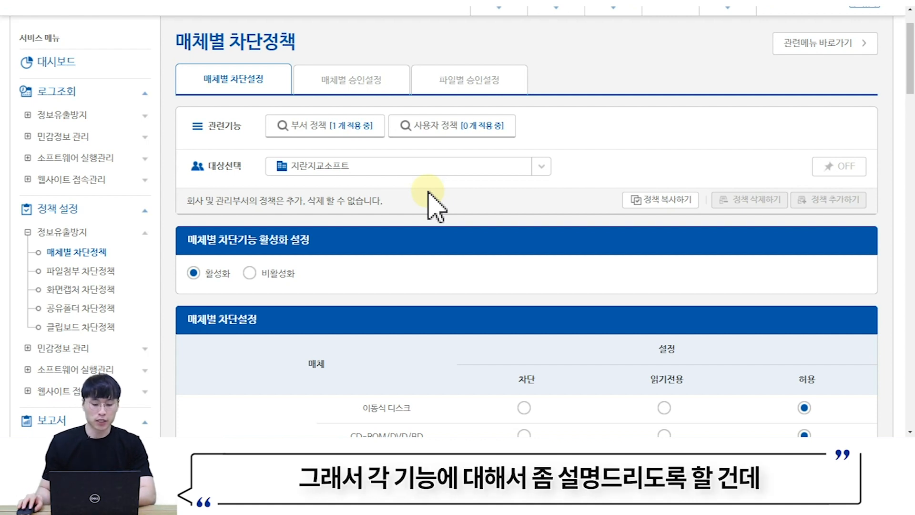
scroll(429, 194, down, 5)
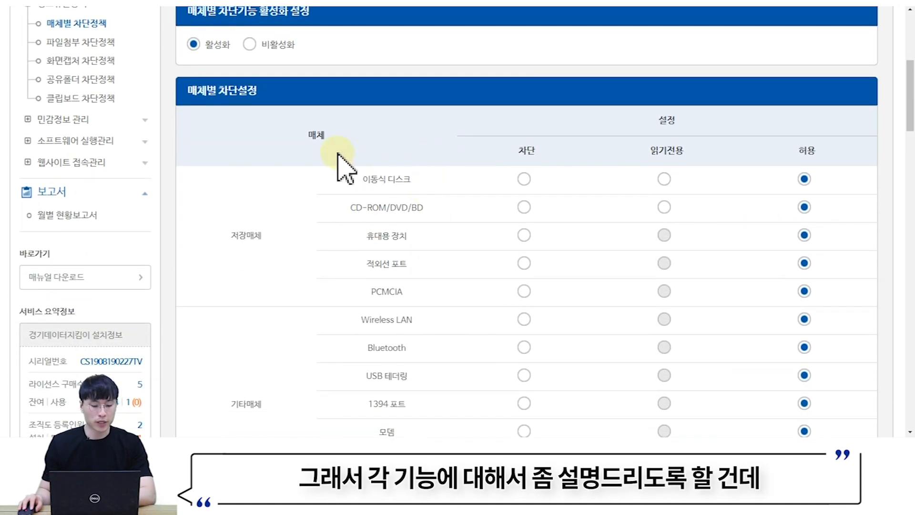
scroll(334, 150, up, 1)
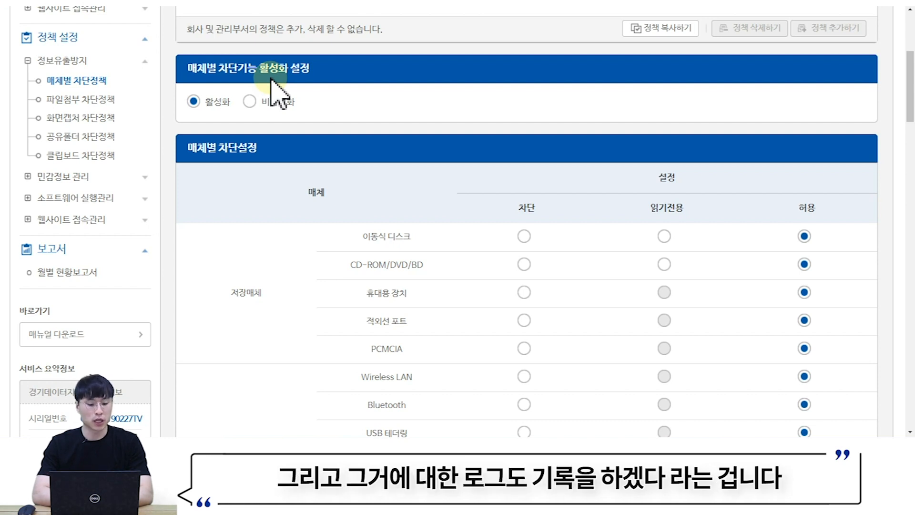
click(251, 102)
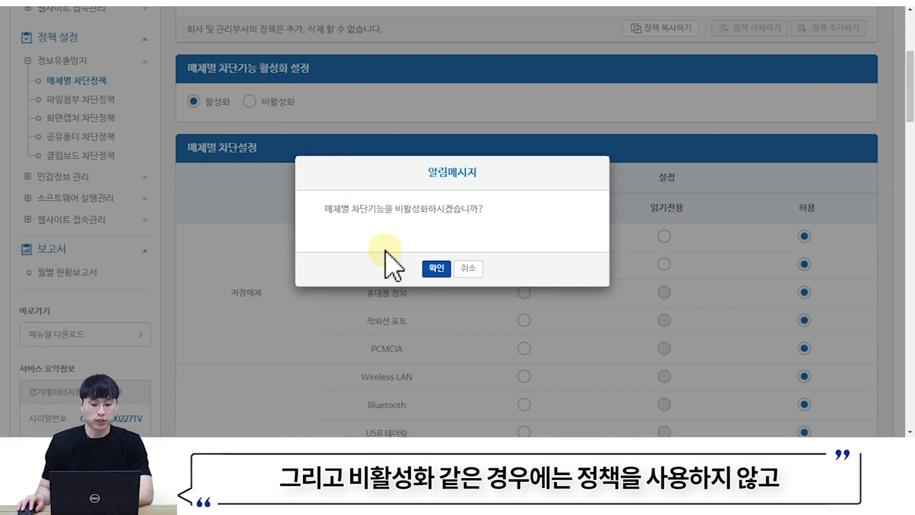
click(435, 268)
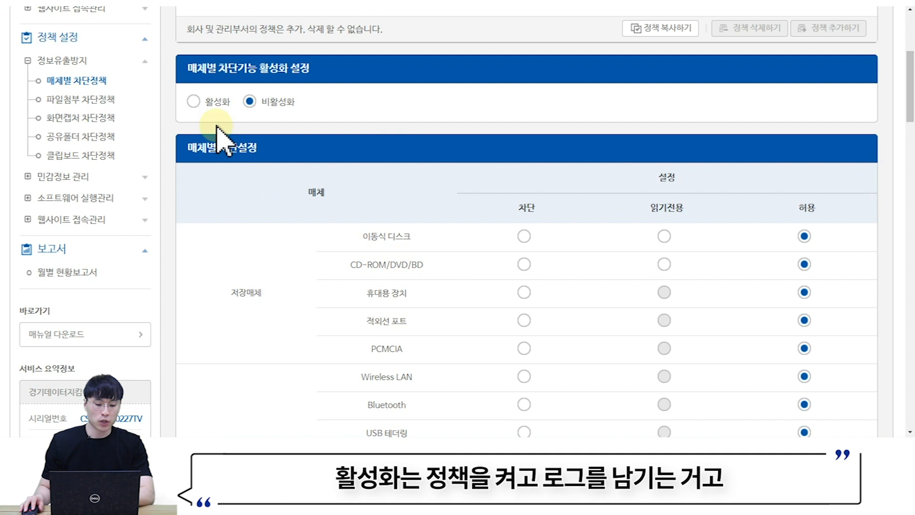
click(196, 103)
click(438, 267)
click(251, 102)
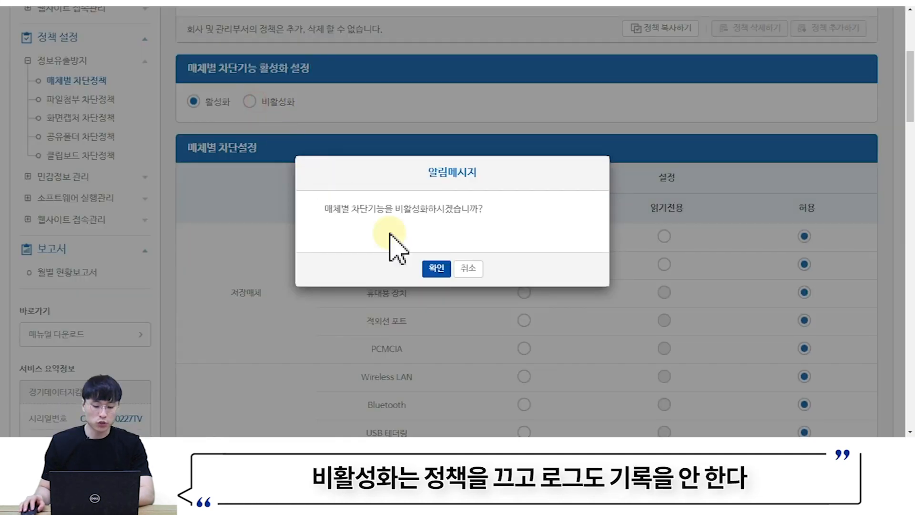
click(435, 268)
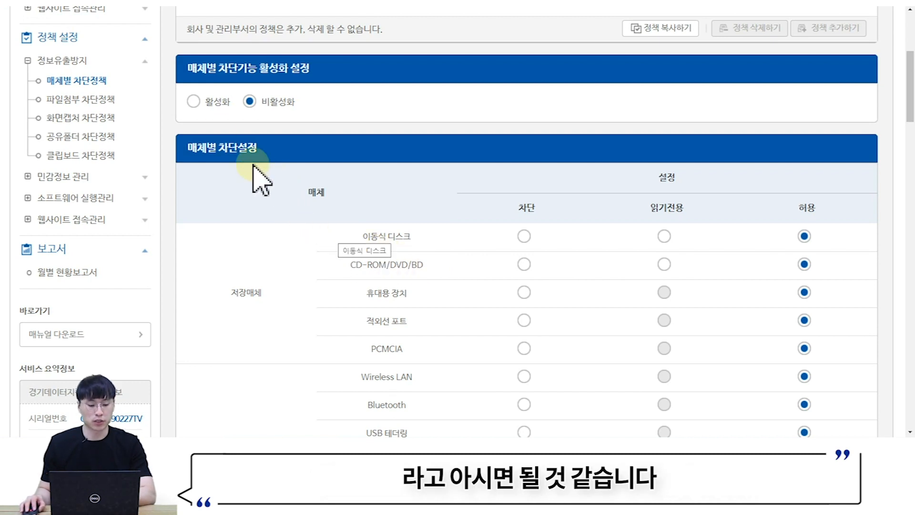
click(194, 102)
click(416, 265)
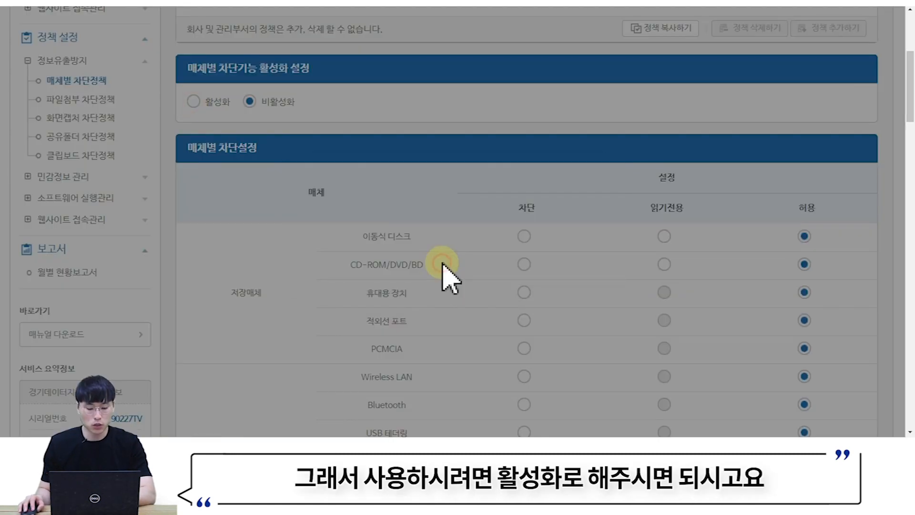
scroll(444, 277, down, 2)
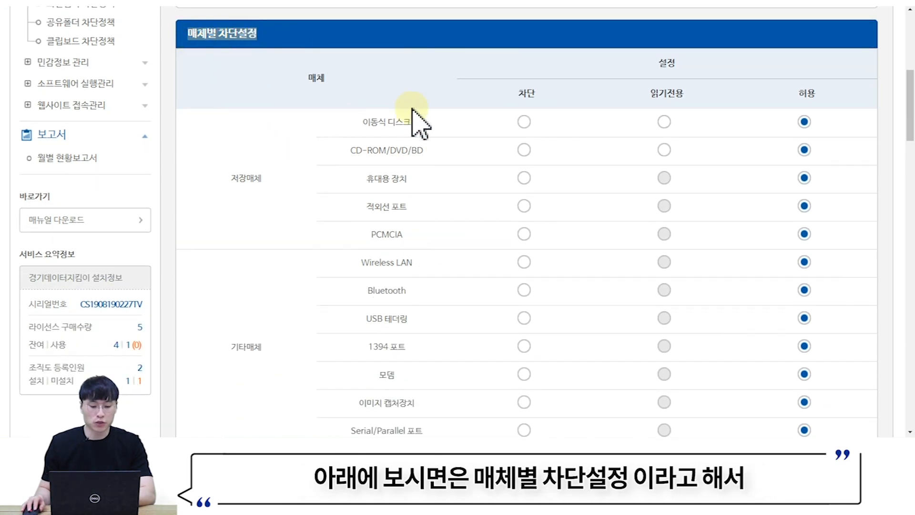
scroll(419, 114, down, 1)
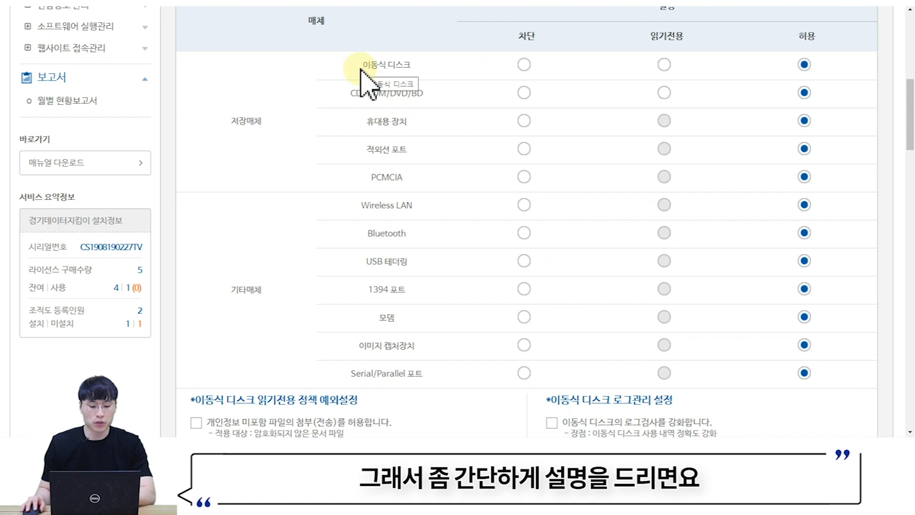
drag(361, 67, 407, 67)
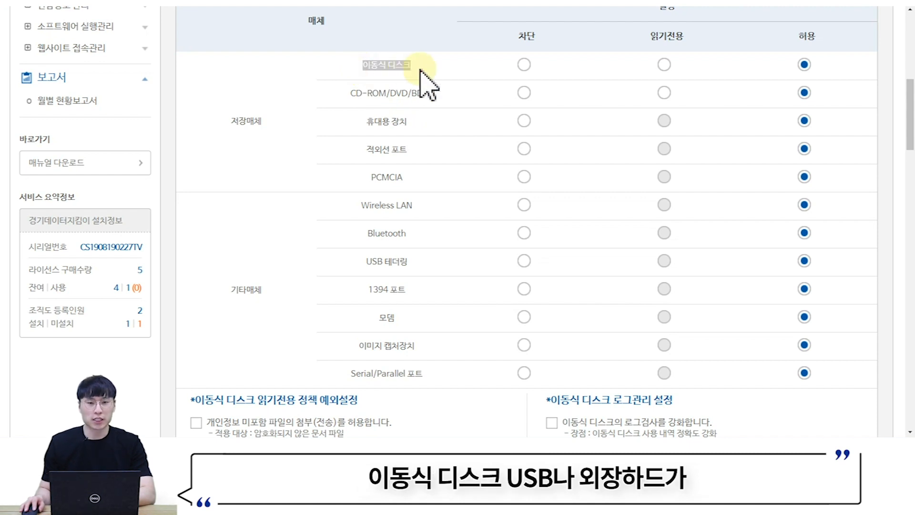
drag(356, 92, 428, 97)
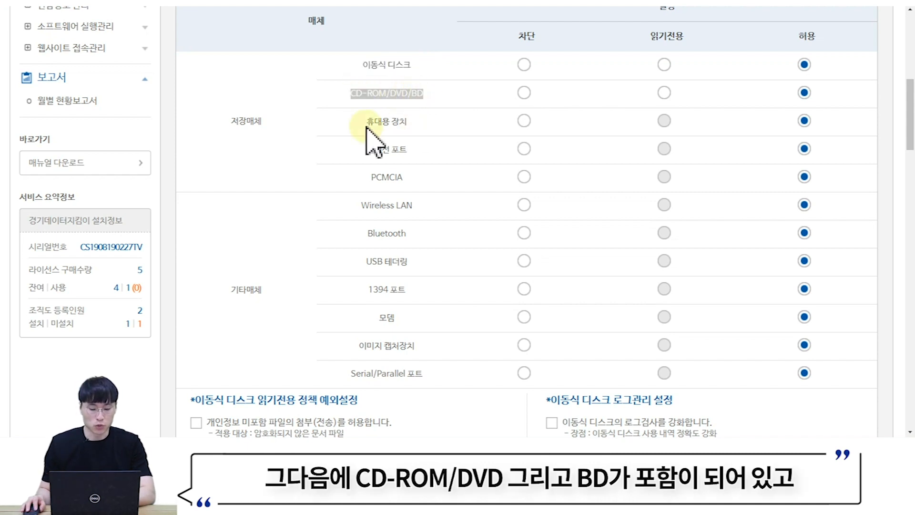
drag(366, 124, 406, 129)
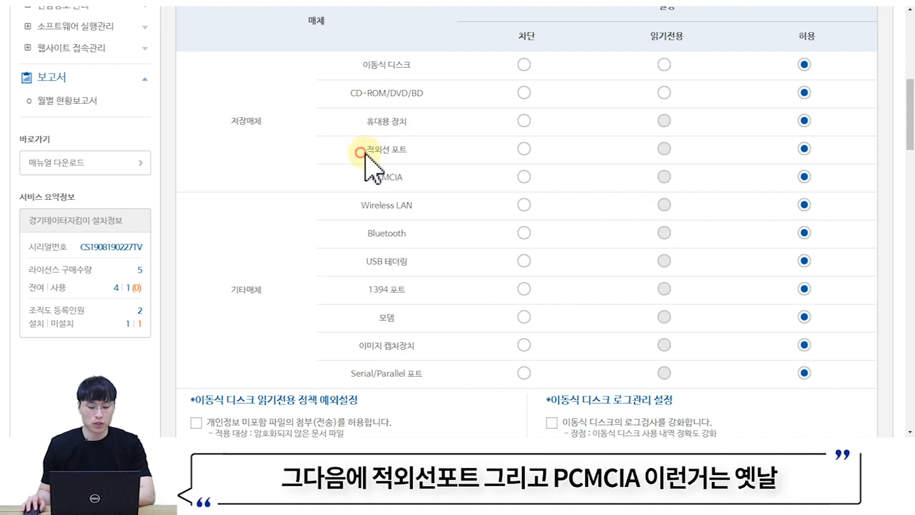
drag(368, 153, 416, 153)
drag(368, 178, 419, 173)
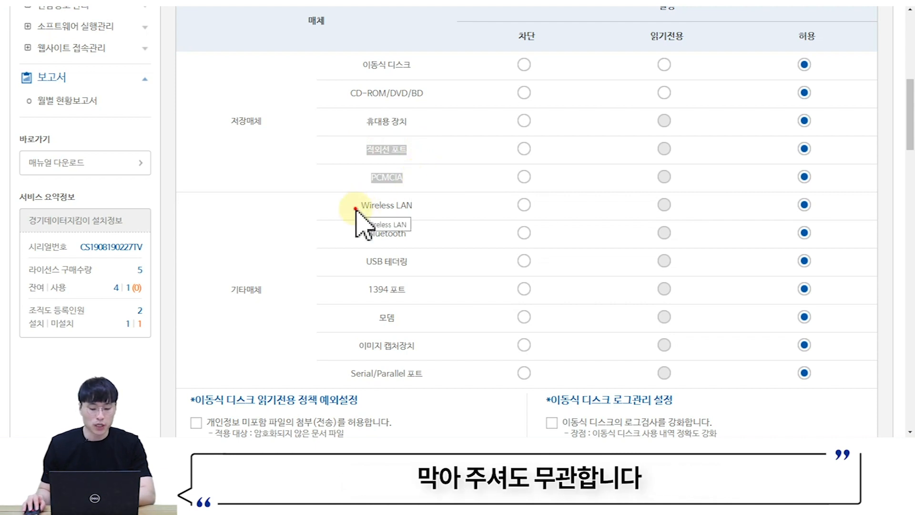
drag(357, 209, 425, 208)
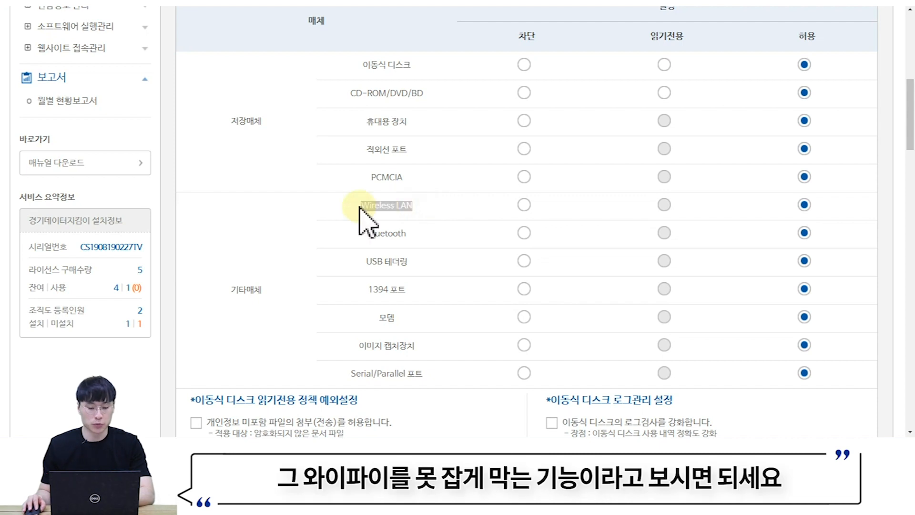
scroll(360, 208, down, 1)
drag(365, 176, 423, 174)
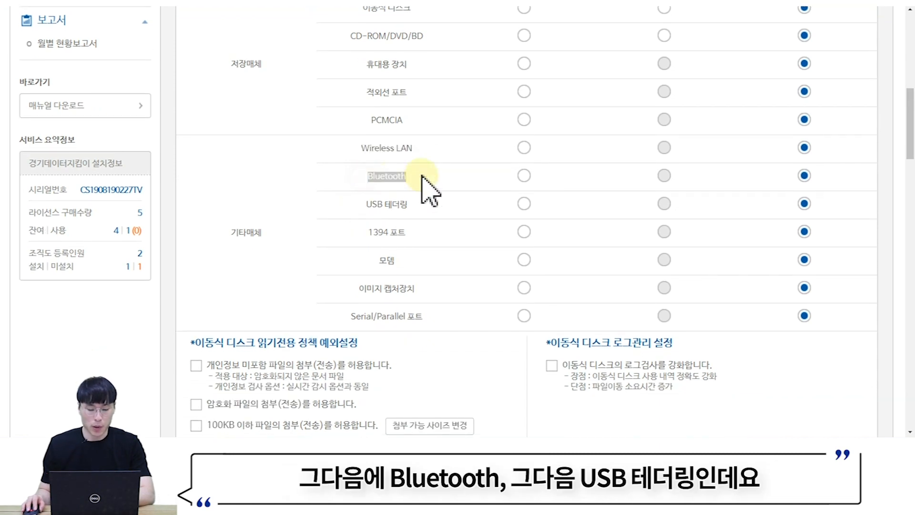
drag(364, 204, 419, 204)
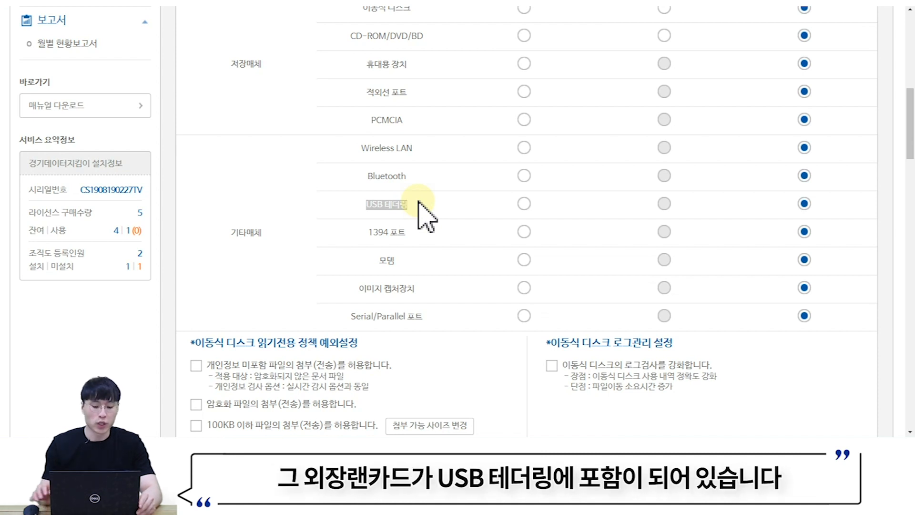
click(394, 202)
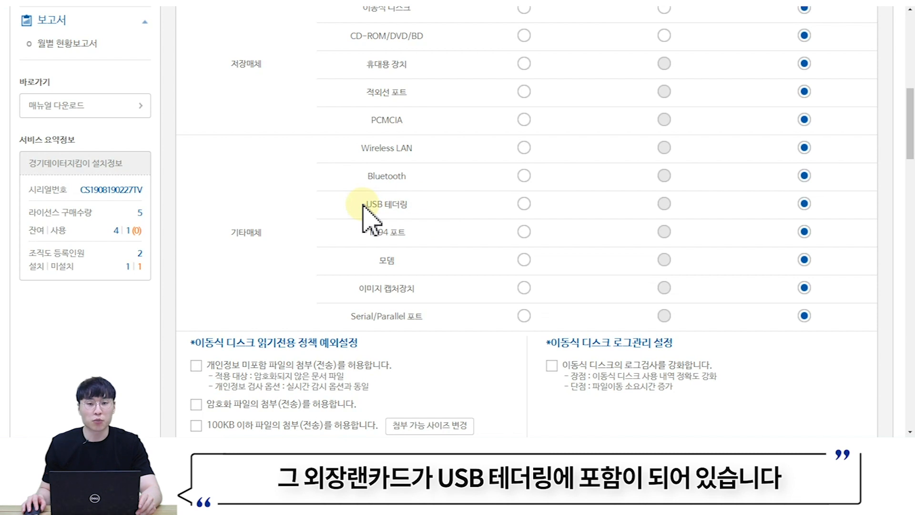
drag(362, 204, 422, 205)
click(354, 230)
drag(359, 232, 425, 241)
drag(380, 261, 420, 267)
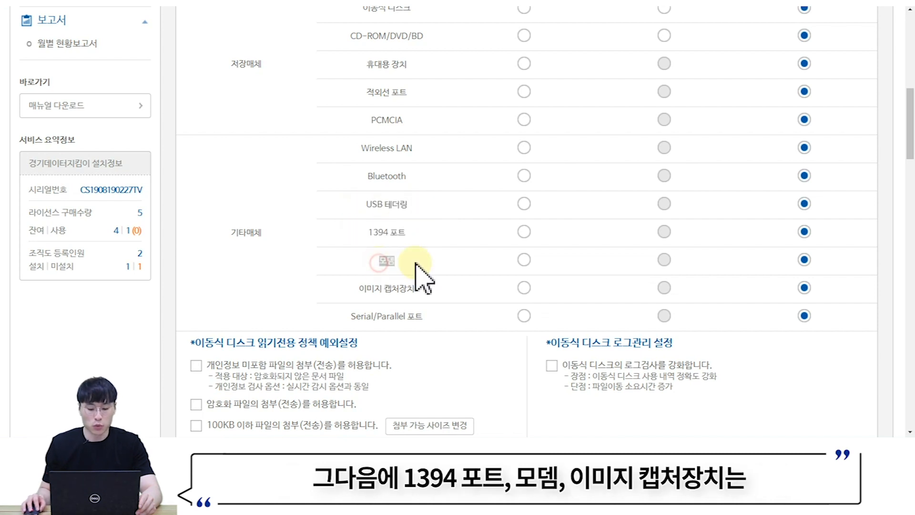
scroll(410, 261, down, 1)
drag(353, 232, 425, 239)
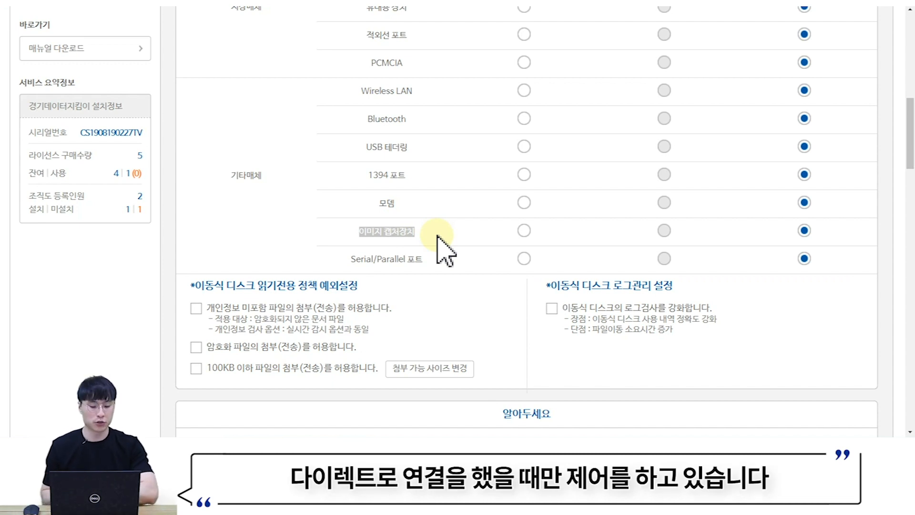
drag(340, 261, 430, 259)
scroll(454, 243, up, 2)
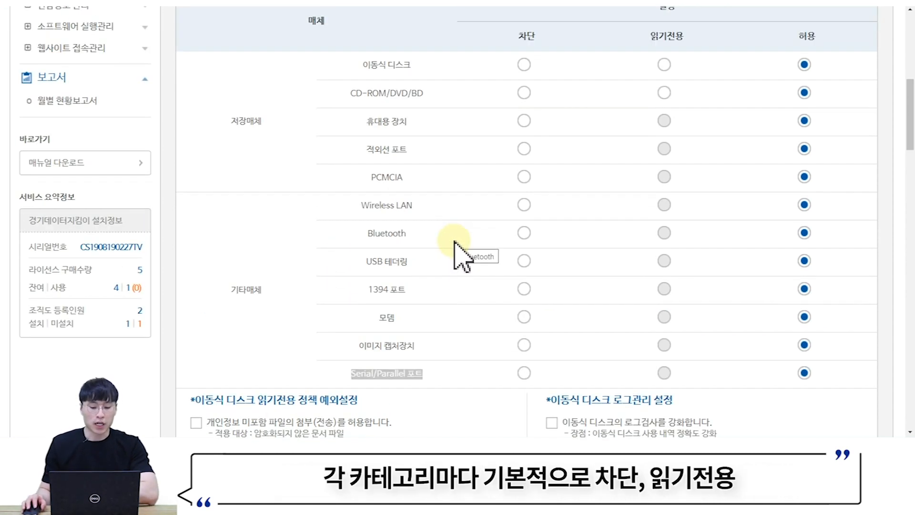
drag(517, 37, 552, 43)
drag(640, 38, 699, 39)
drag(786, 37, 834, 39)
drag(650, 38, 710, 41)
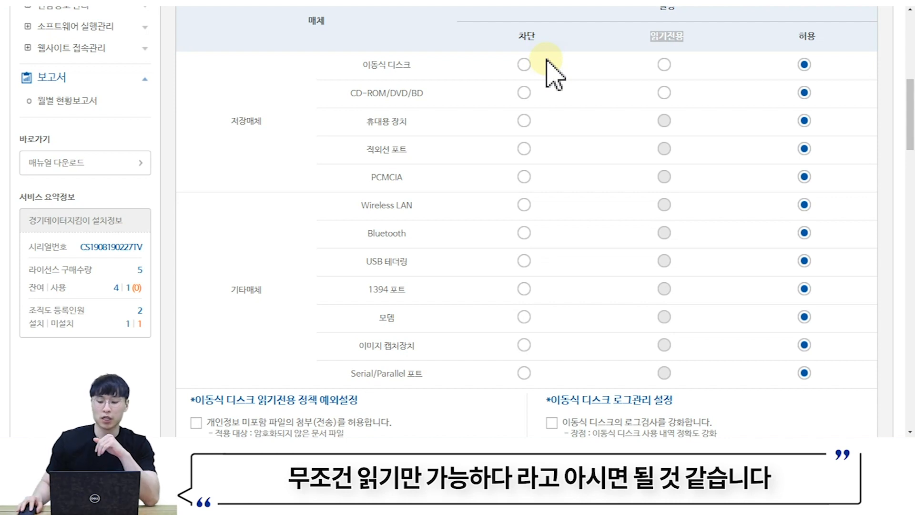
double_click(805, 38)
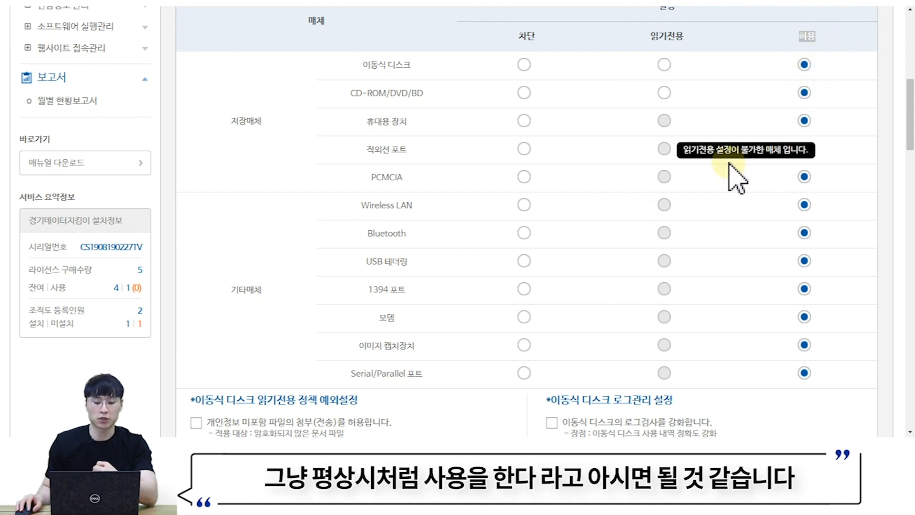
scroll(723, 201, up, 1)
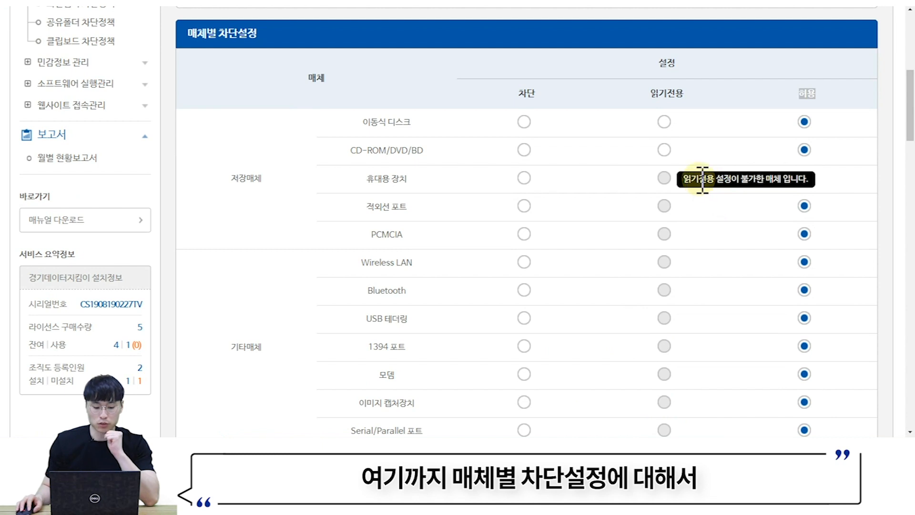
- Set 이동식 디스크 to 읽기전용, run 정책 업데이트 from the agent tray icon, then minimize the browser
click(665, 122)
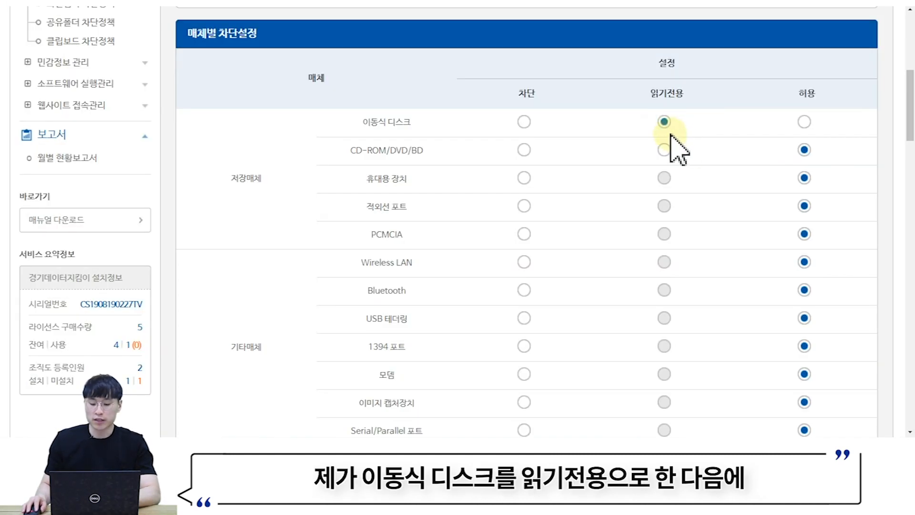
click(766, 447)
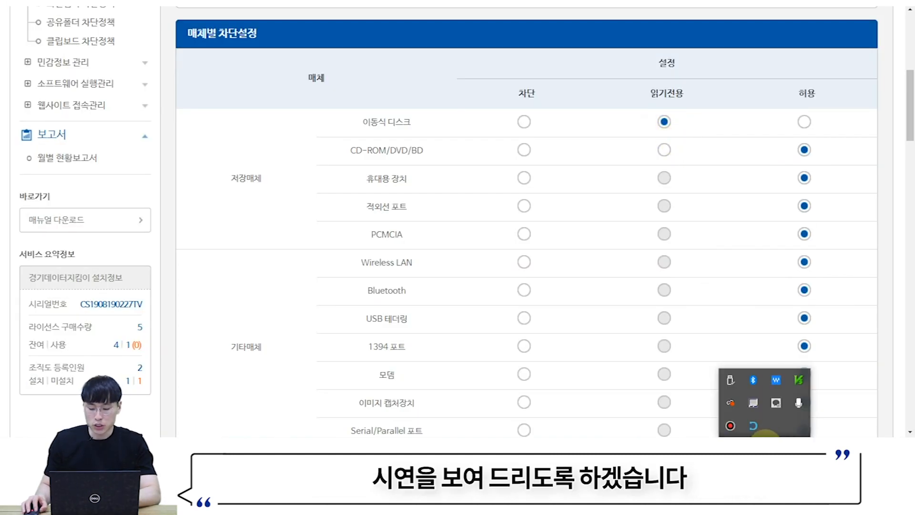
right_click(753, 427)
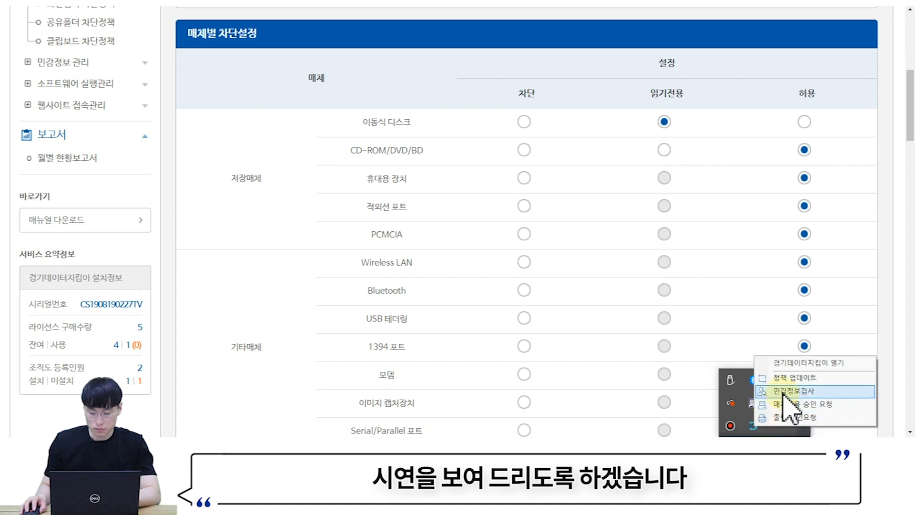
click(789, 380)
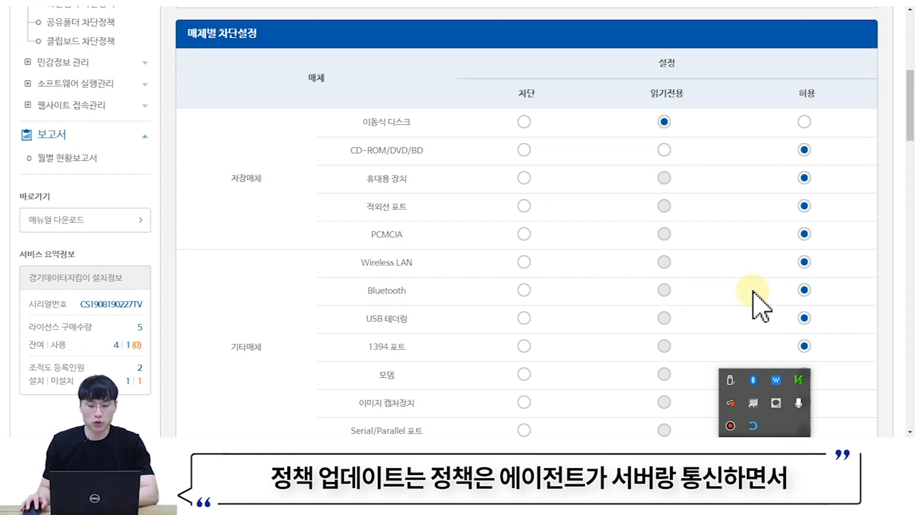
click(789, 29)
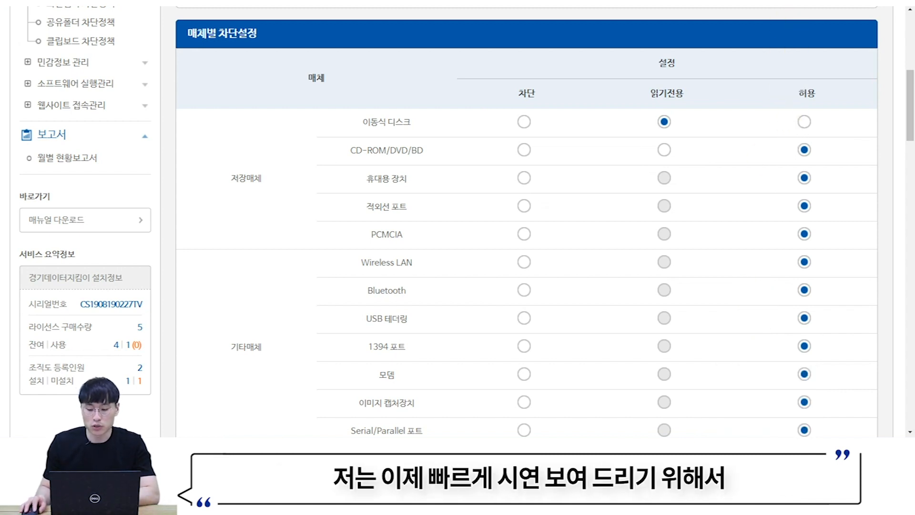
click(846, 1)
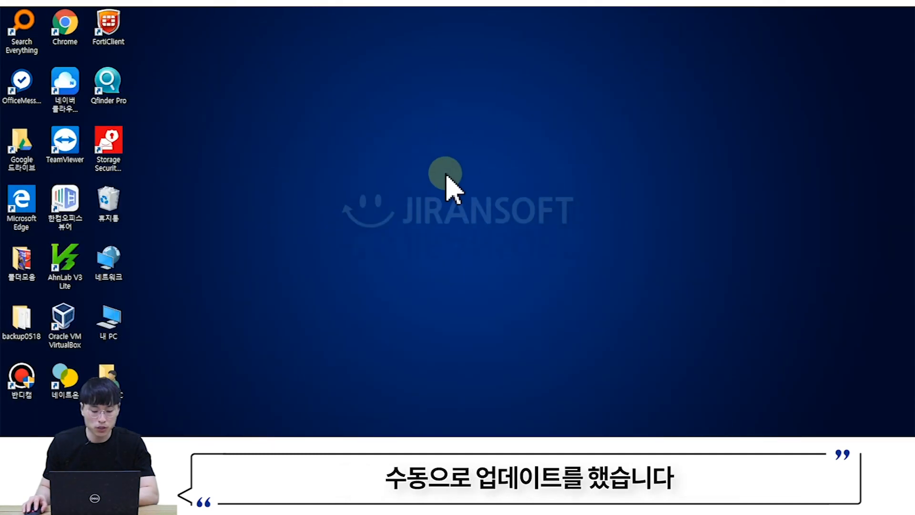
- Open a File Explorer window showing the CENTOS 7 X8 (D:) drive
click(307, 433)
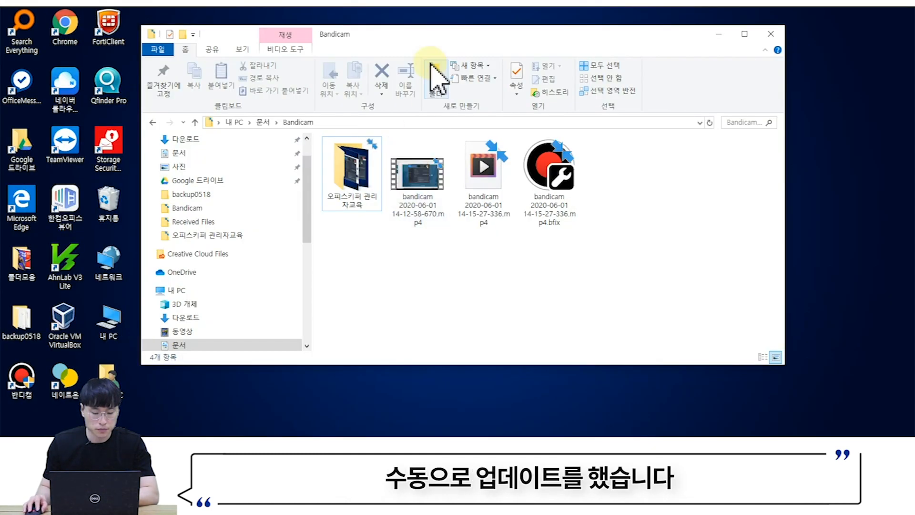
click(416, 40)
drag(416, 40, 547, 3)
scroll(357, 204, down, 3)
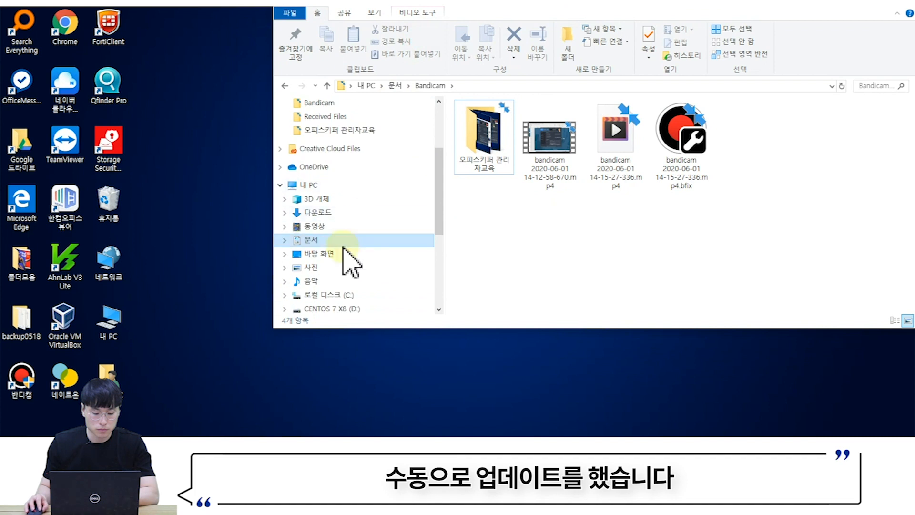
click(331, 269)
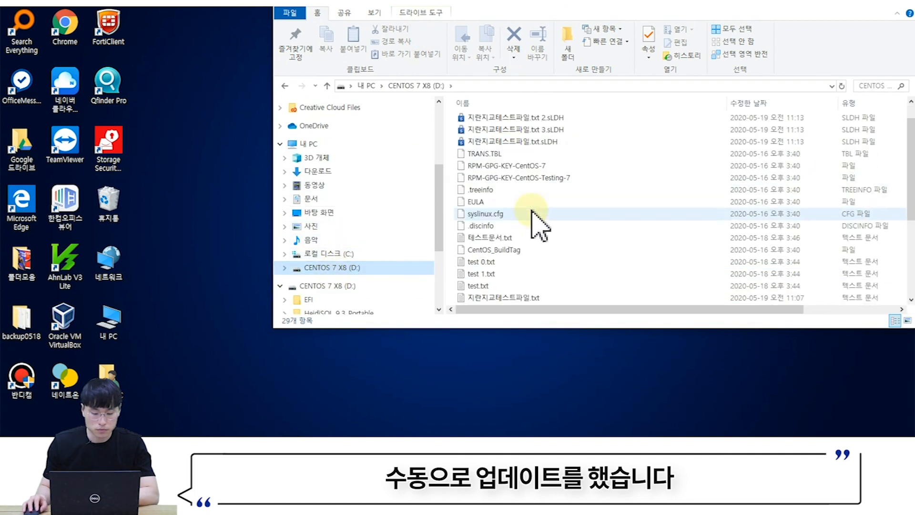
scroll(545, 229, up, 3)
scroll(544, 212, down, 1)
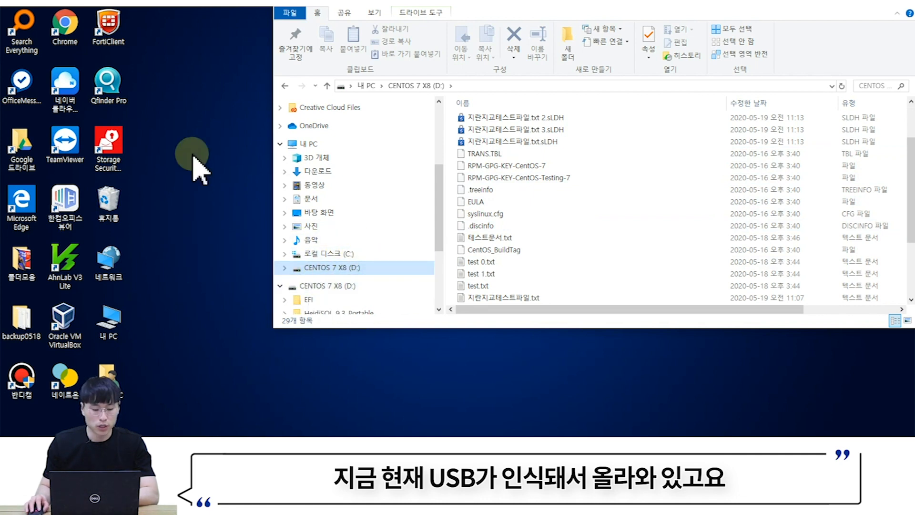
- Create 반출테스트.txt on the desktop containing 'teste', save it, and drag it onto drive D:
right_click(179, 95)
mouse_move(229, 208)
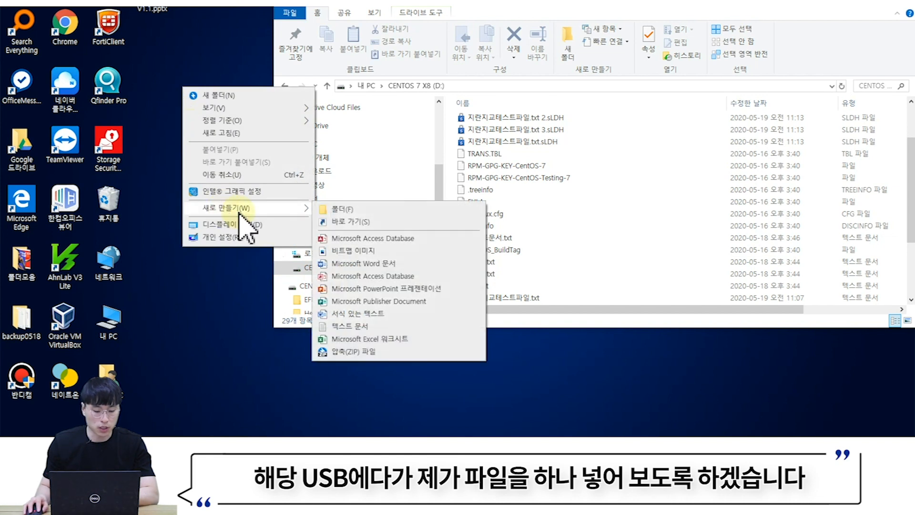
click(351, 326)
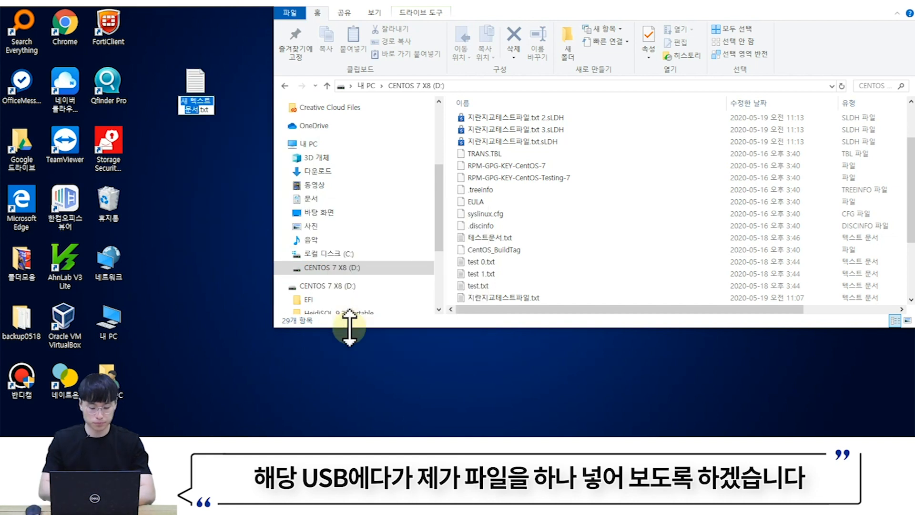
text(반출)
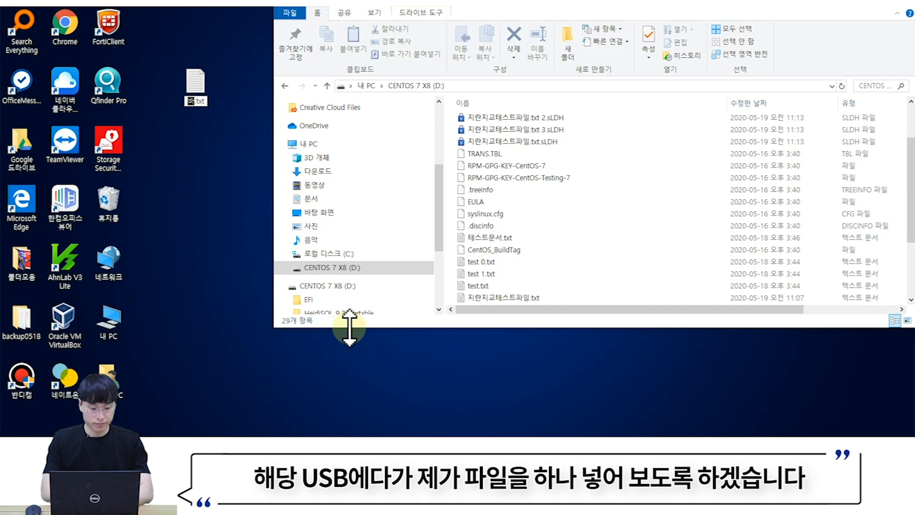
text(테스트)
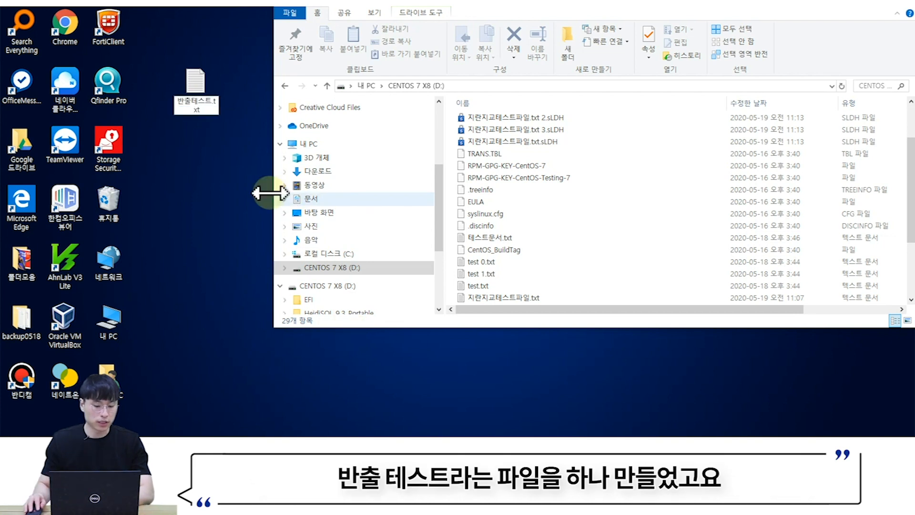
click(199, 172)
double_click(204, 105)
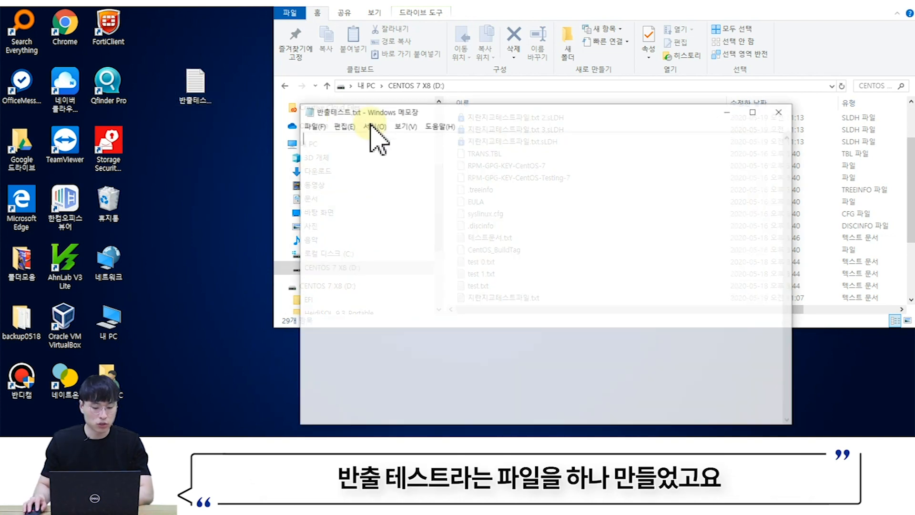
text(teste)
click(781, 111)
click(421, 206)
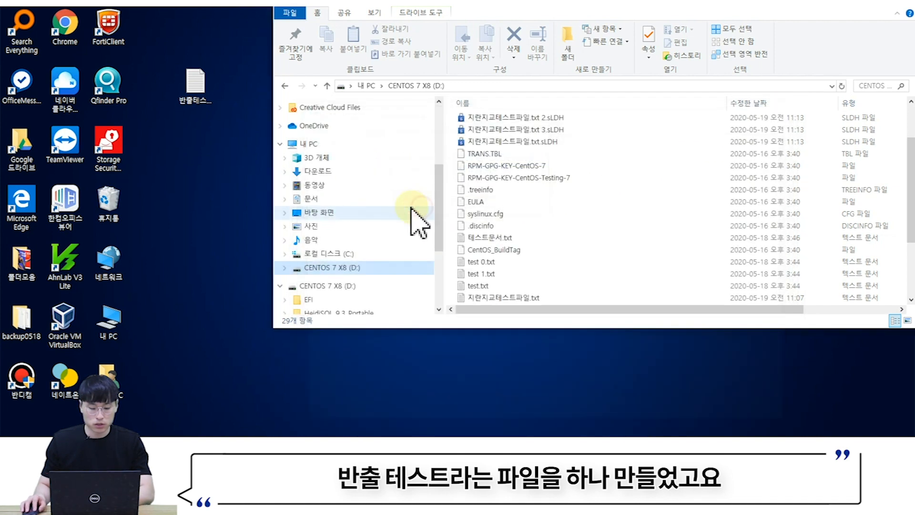
drag(215, 105, 574, 206)
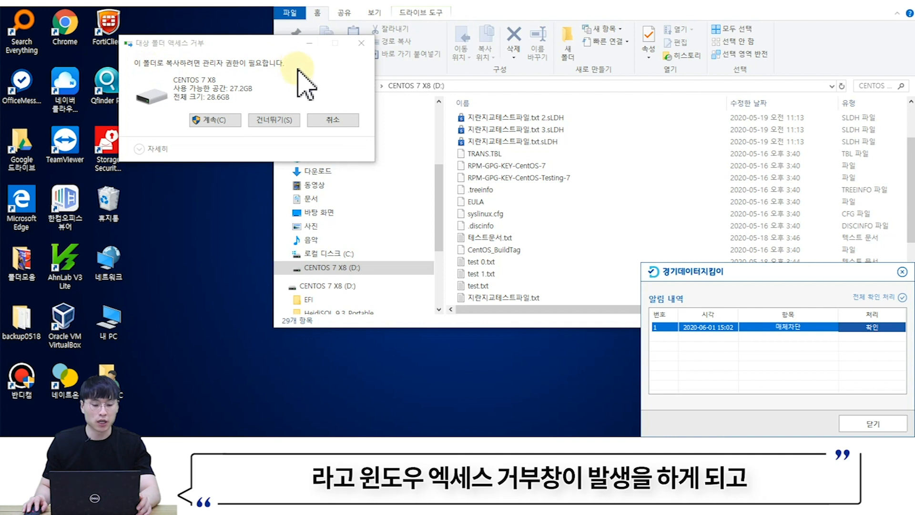
- Acknowledge the 매체차단 alert, view its details, then close or minimize the remaining windows
drag(245, 45, 372, 47)
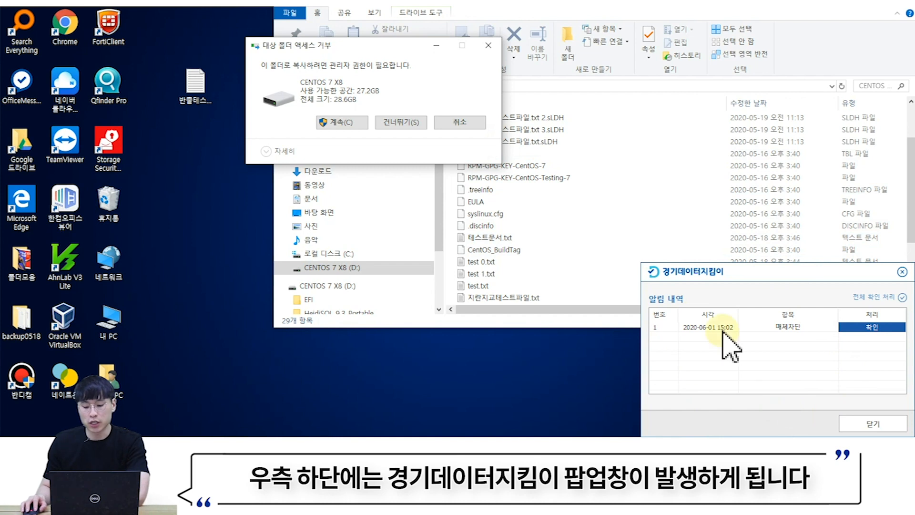
click(865, 328)
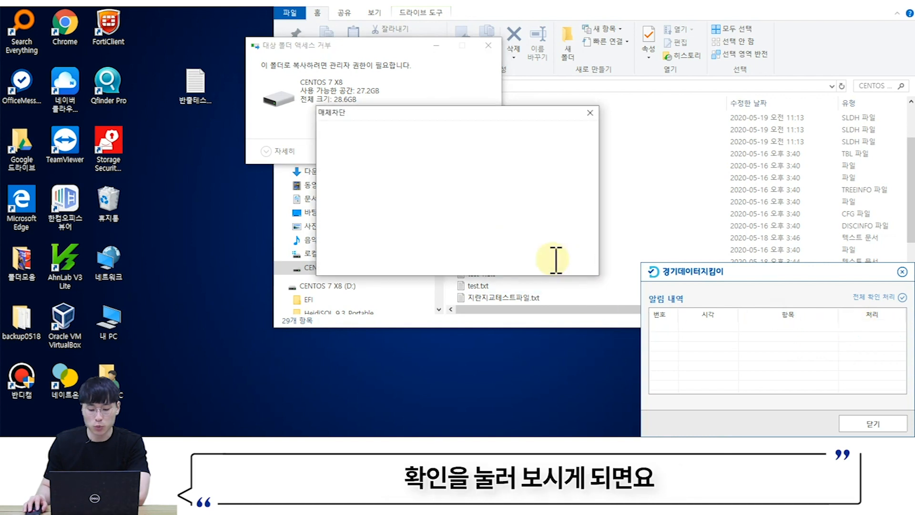
drag(621, 8, 598, 15)
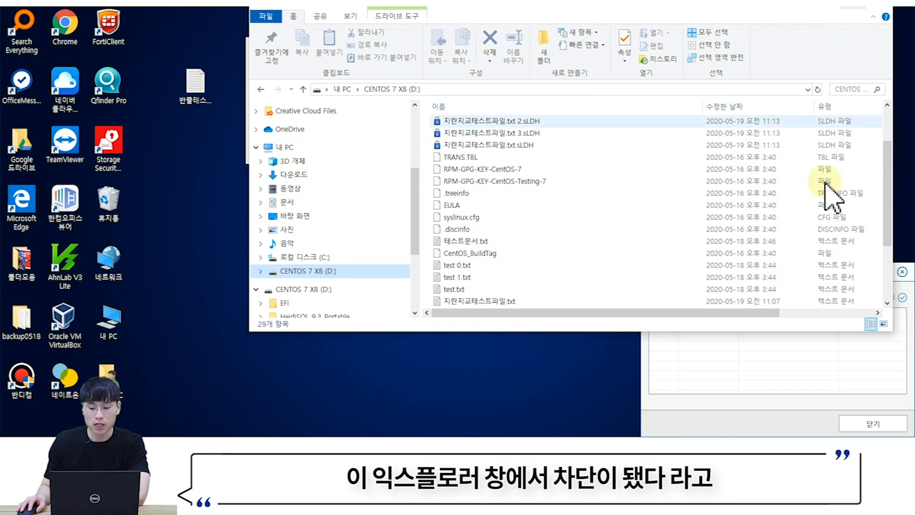
click(838, 9)
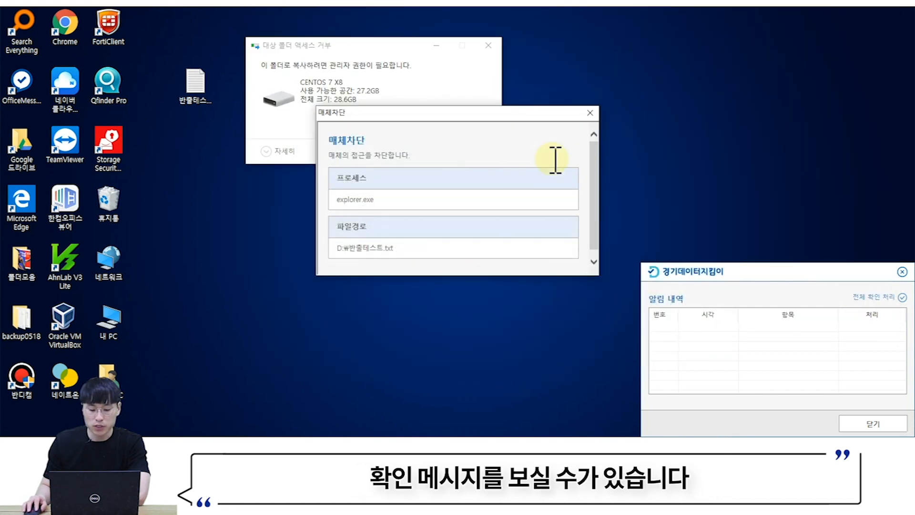
click(591, 113)
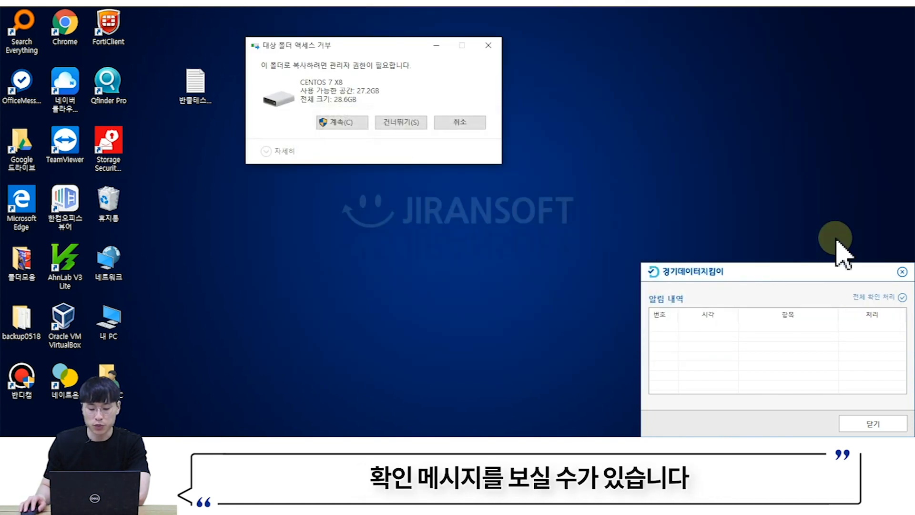
click(903, 272)
click(438, 47)
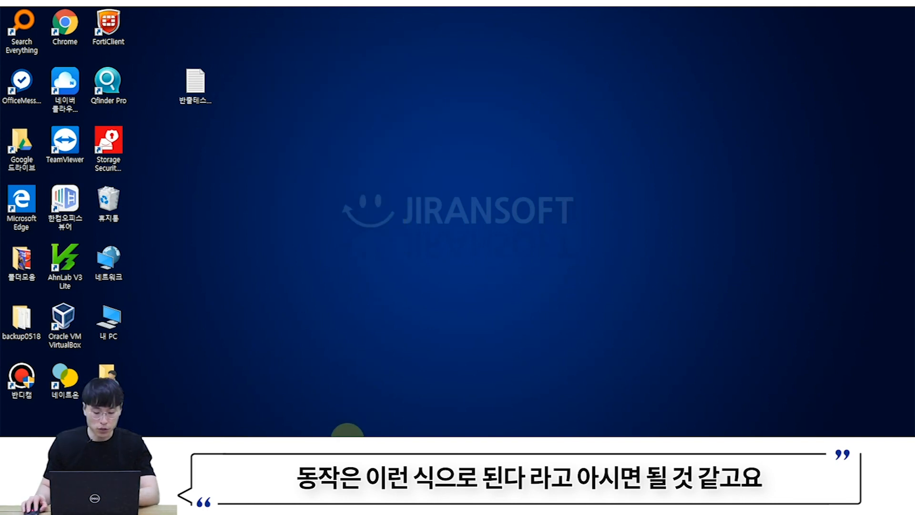
mouse_move(292, 449)
click(408, 365)
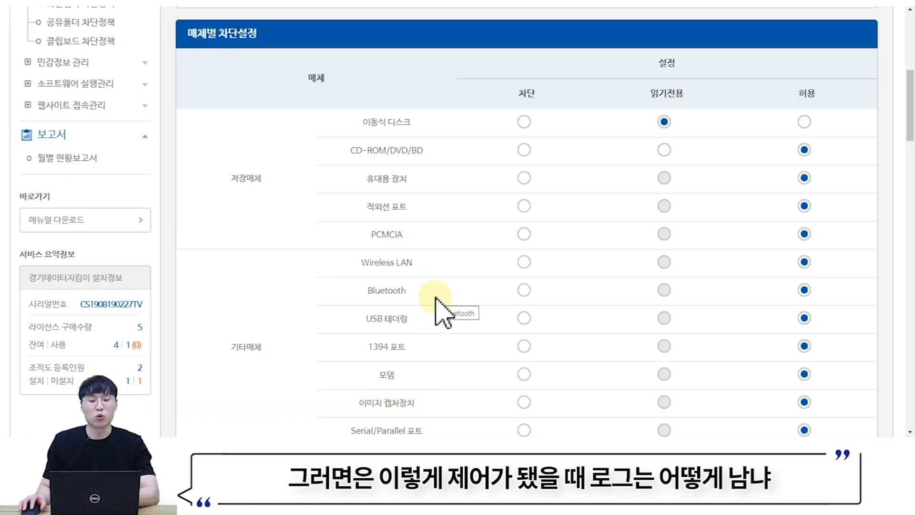
- Open the 매체별 내역 log under 정보유출방지 and list 전체파일 entries
scroll(381, 297, up, 7)
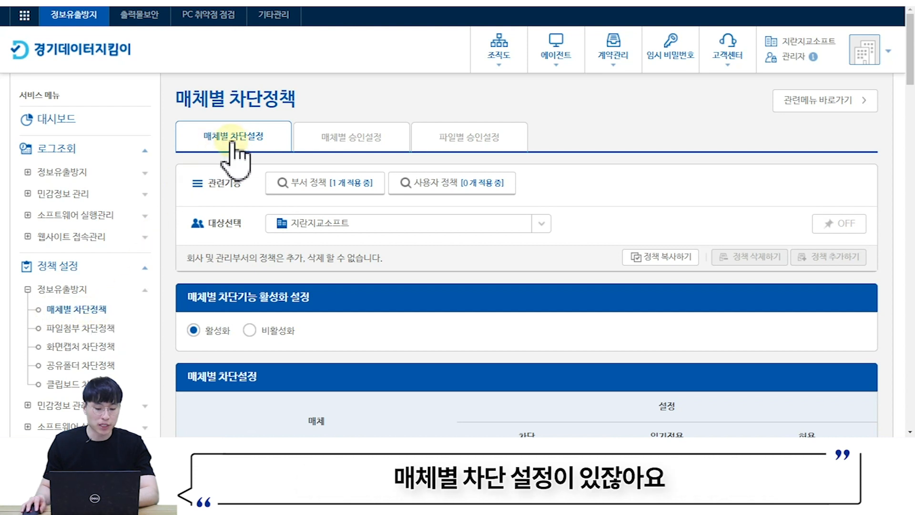
click(86, 173)
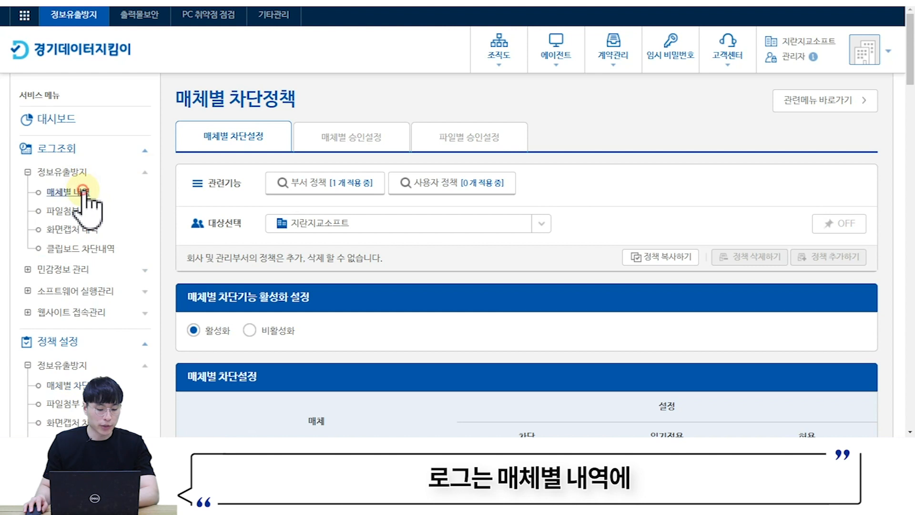
click(86, 192)
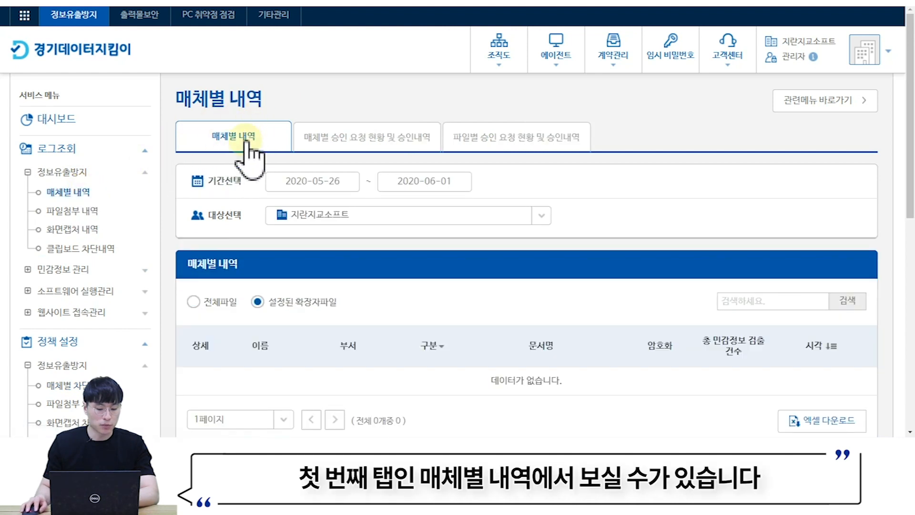
scroll(235, 148, down, 3)
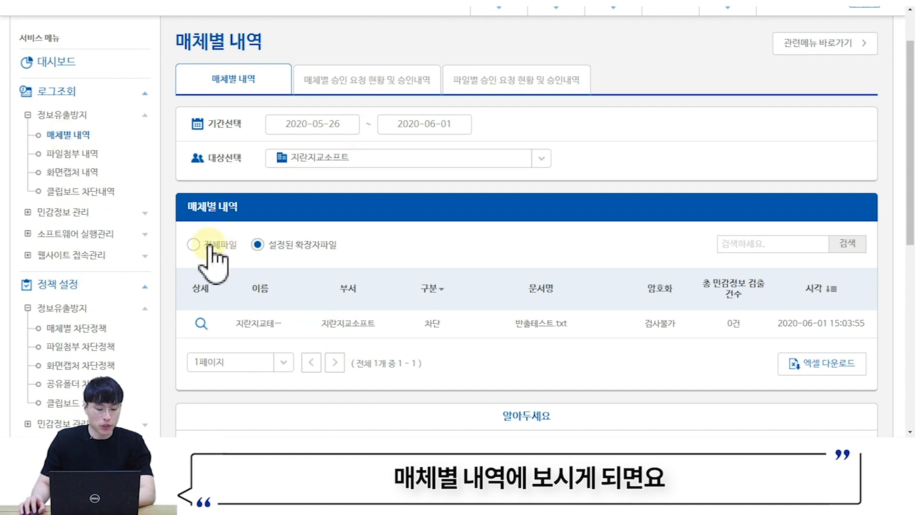
scroll(209, 248, down, 2)
click(193, 130)
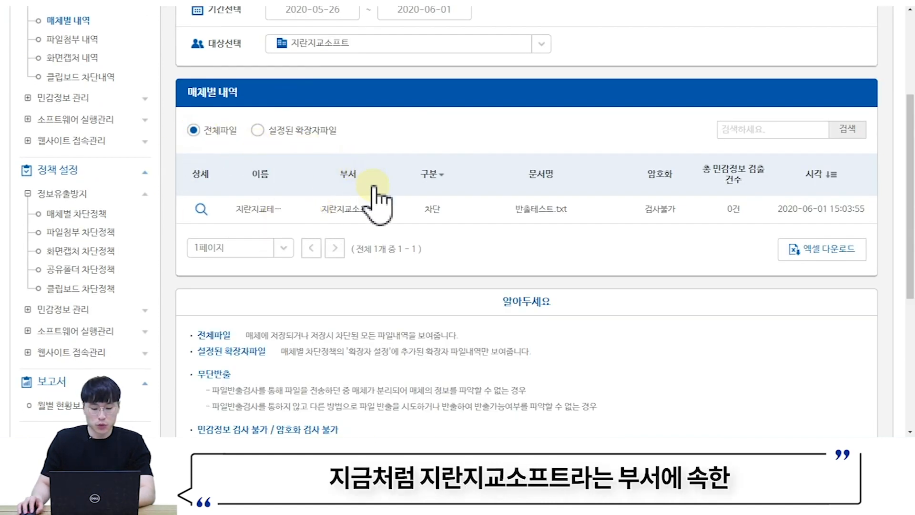
- Point out the blocked 반출테스트.txt entry's department, file name and 차단 result, then expand its details
drag(328, 209, 376, 210)
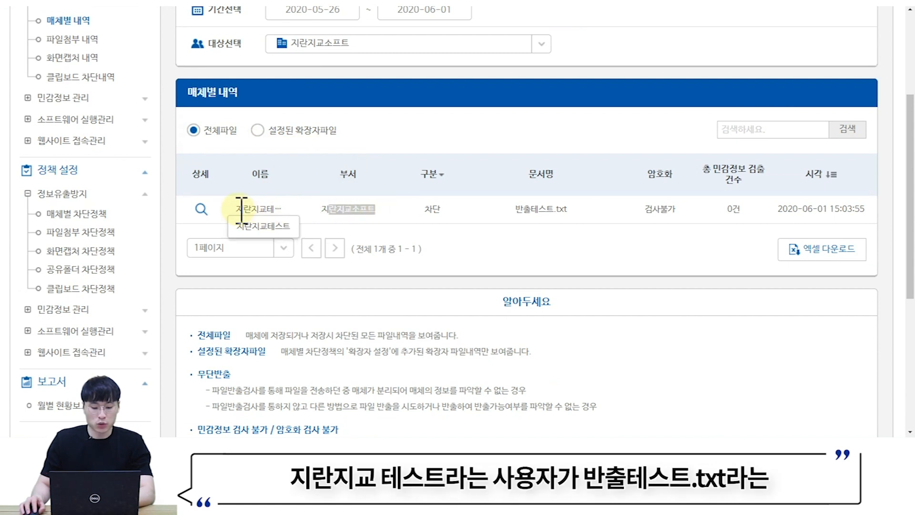
drag(515, 210, 576, 208)
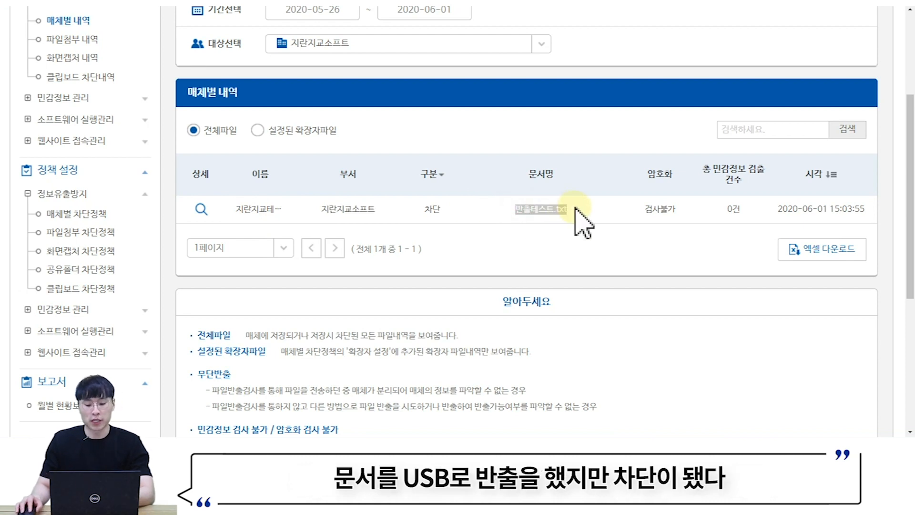
drag(424, 210, 453, 212)
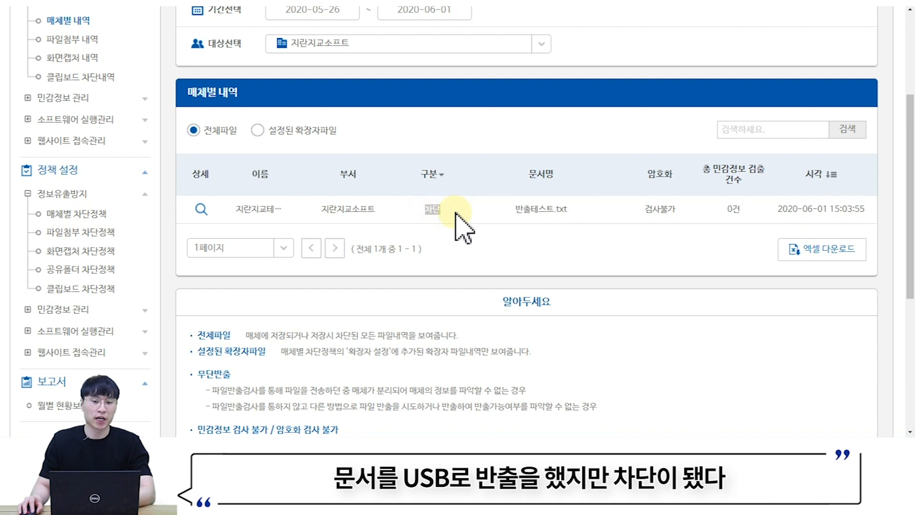
click(202, 210)
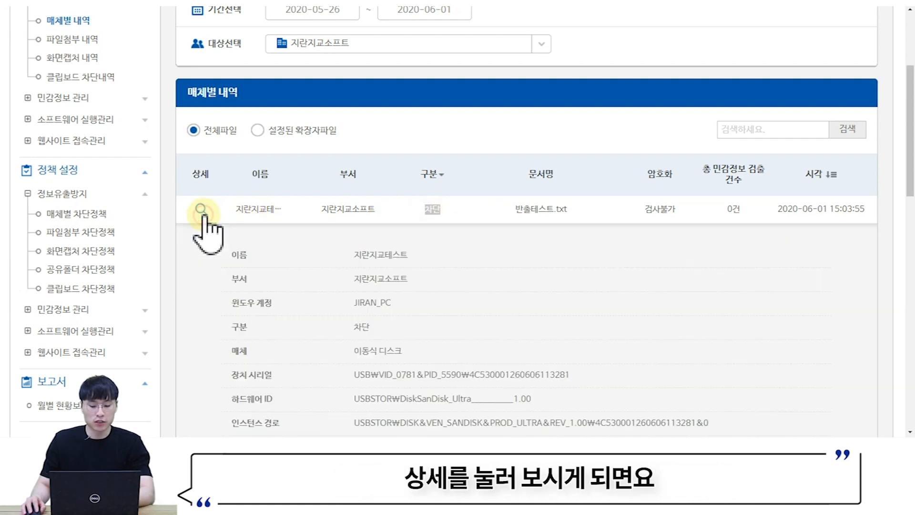
- Review the blocked entry's device information, collapse the details, and return to 매체별 차단정책
scroll(296, 211, down, 3)
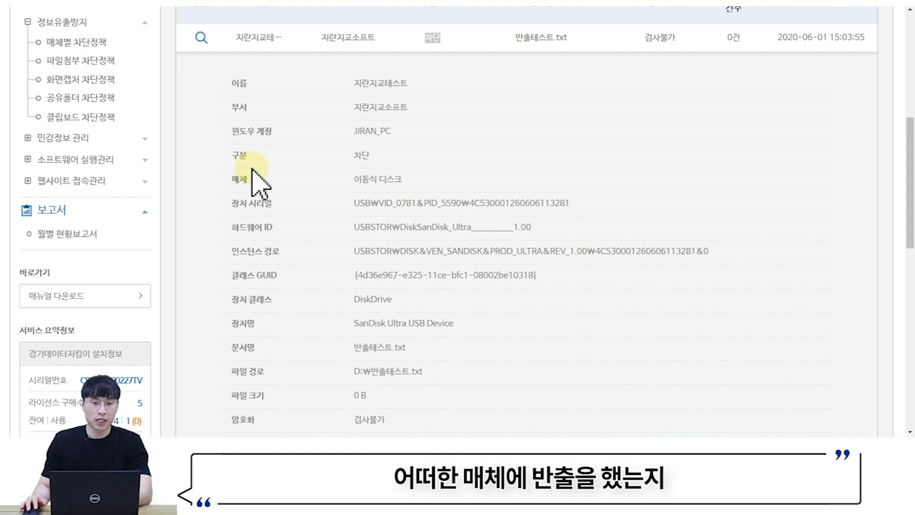
drag(222, 177, 569, 277)
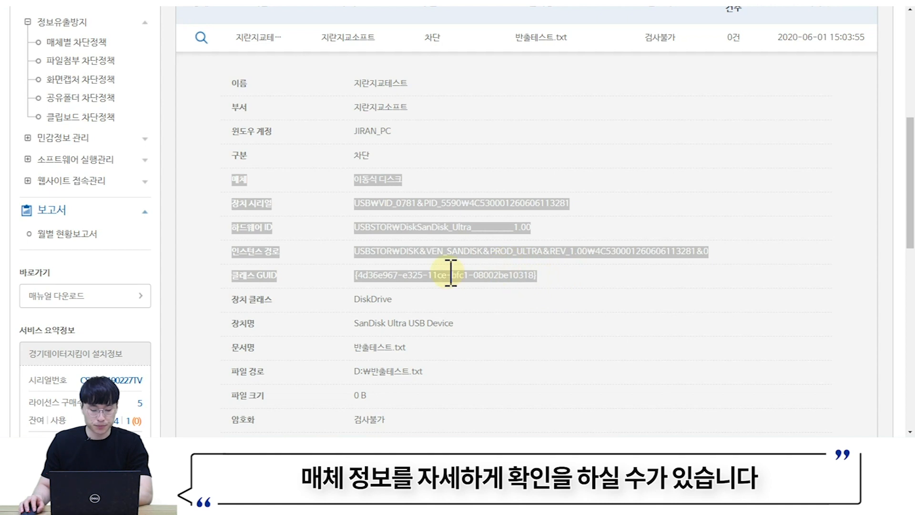
scroll(448, 272, down, 1)
scroll(286, 235, up, 3)
click(202, 152)
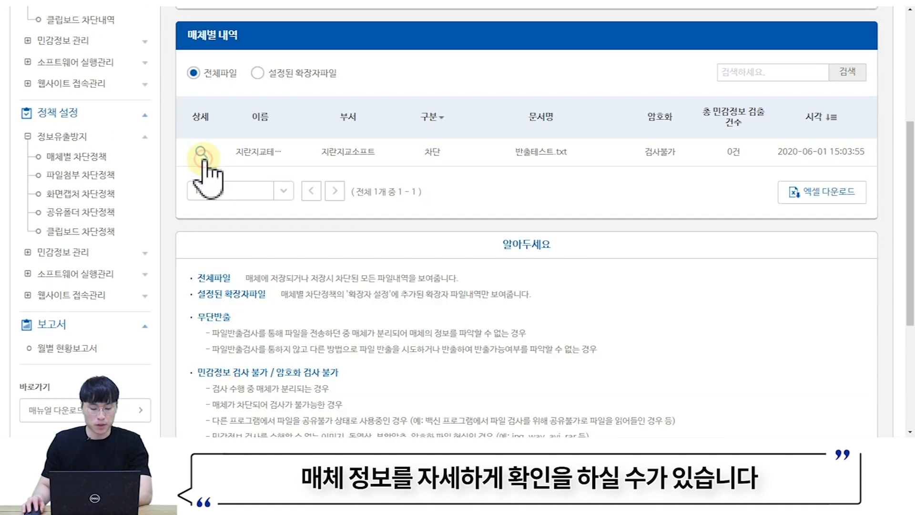
scroll(399, 233, up, 1)
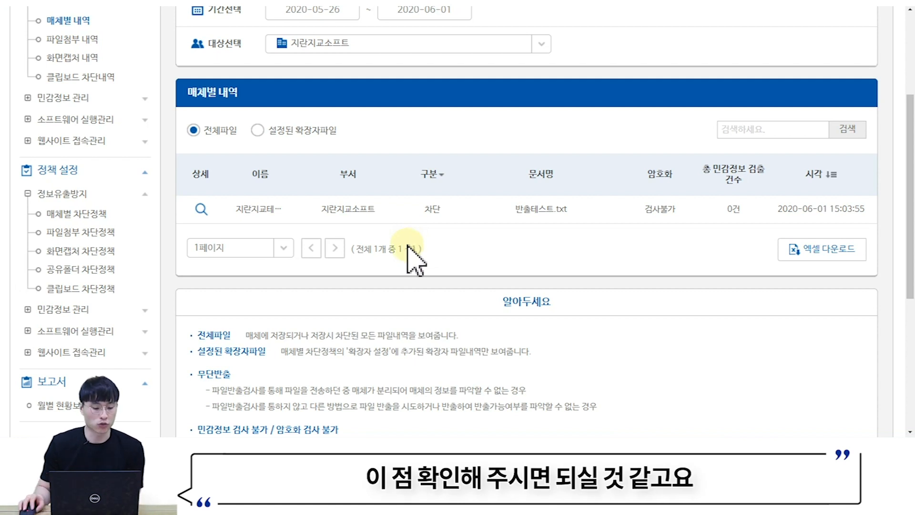
click(77, 219)
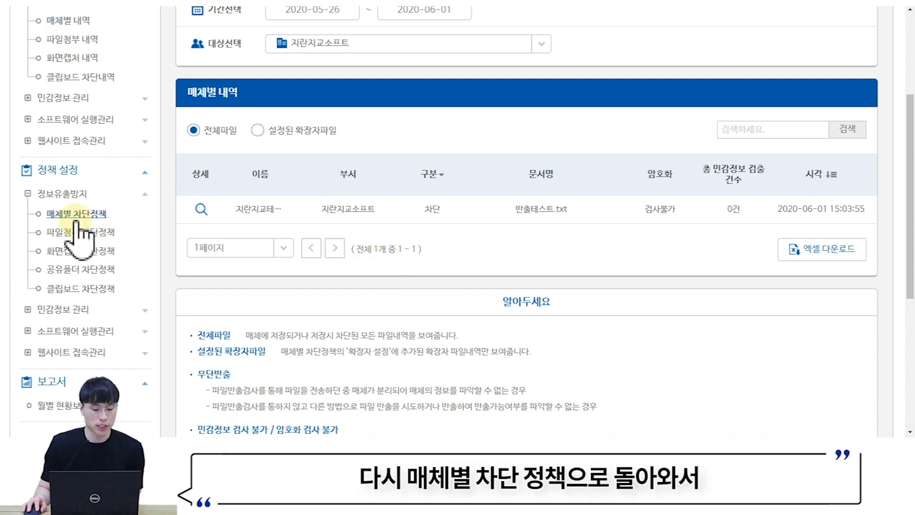
scroll(392, 361, down, 10)
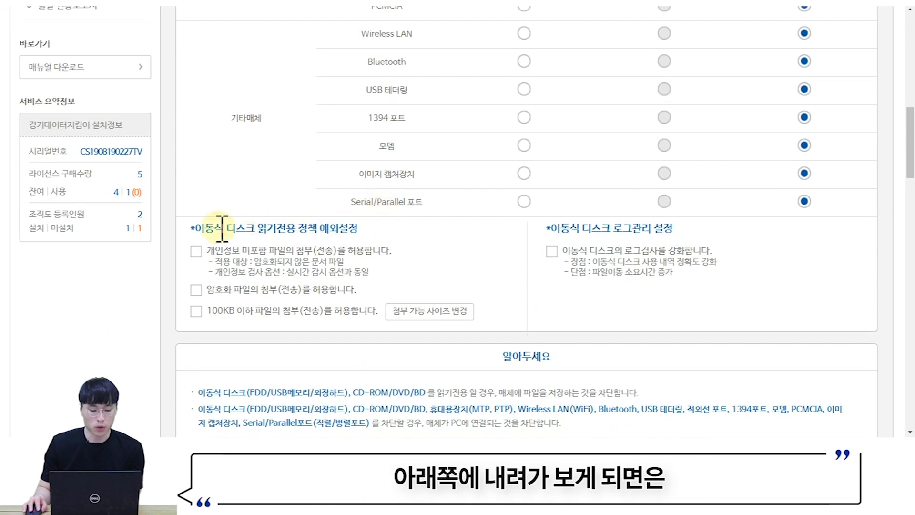
drag(194, 229, 359, 229)
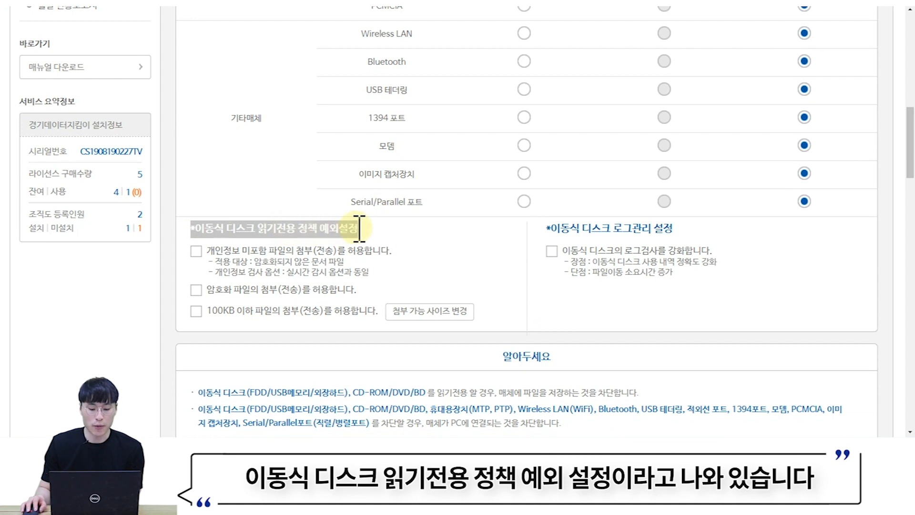
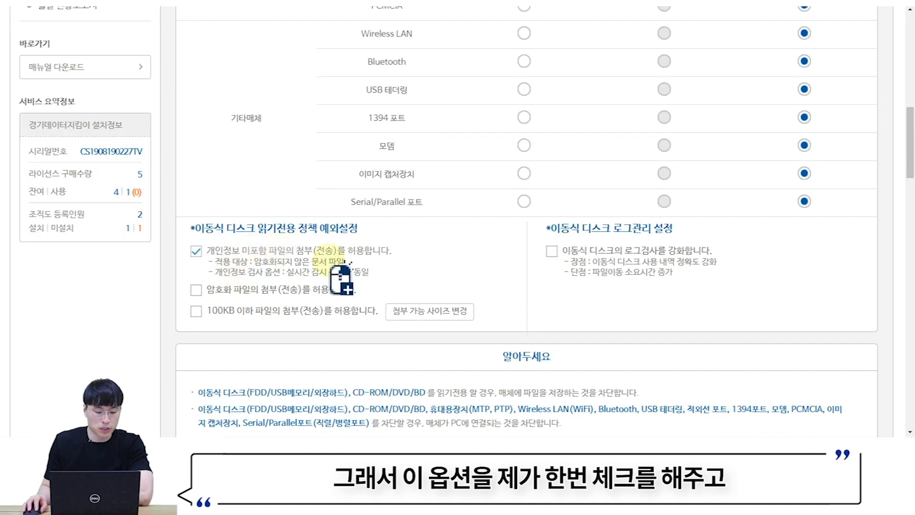
- Run 정책 업데이트 from the 경기데이터지킴이 tray icon to pull the latest policy
click(765, 448)
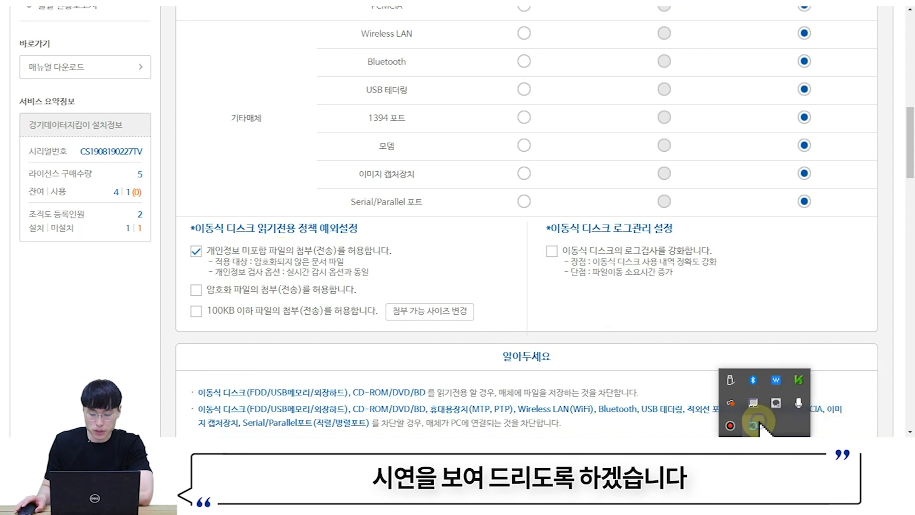
right_click(761, 423)
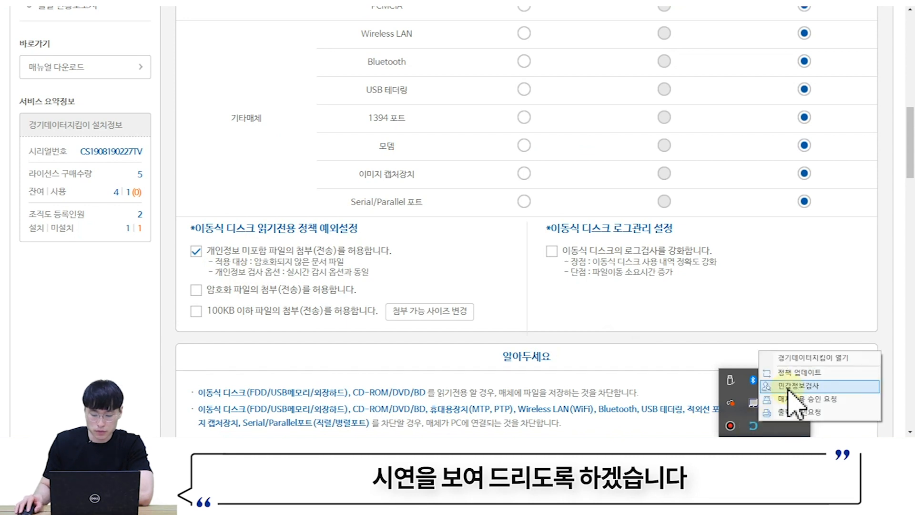
click(805, 374)
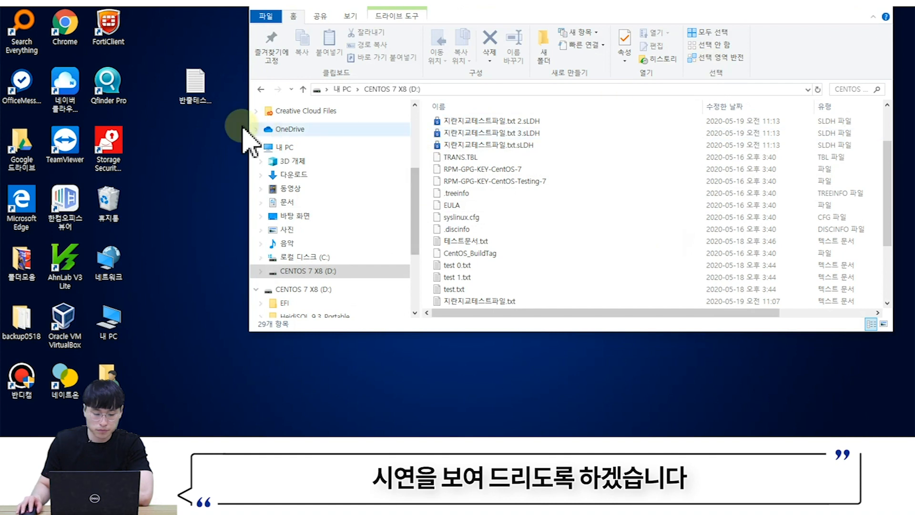
- Open 반출테스트.txt on the desktop to review its contents, then close it
drag(204, 89, 198, 177)
double_click(193, 163)
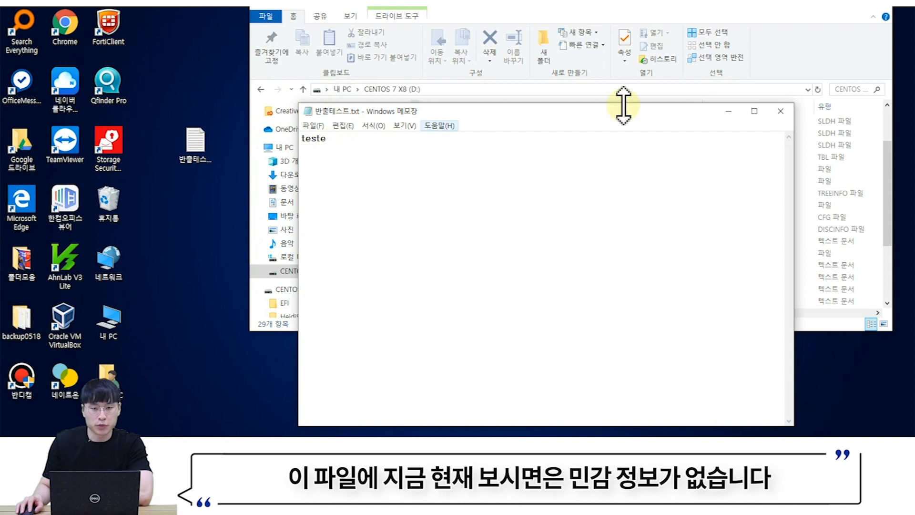
click(788, 112)
mouse_move(196, 143)
mouse_down()
mouse_move(535, 184)
mouse_move(313, 190)
mouse_move(198, 153)
mouse_up()
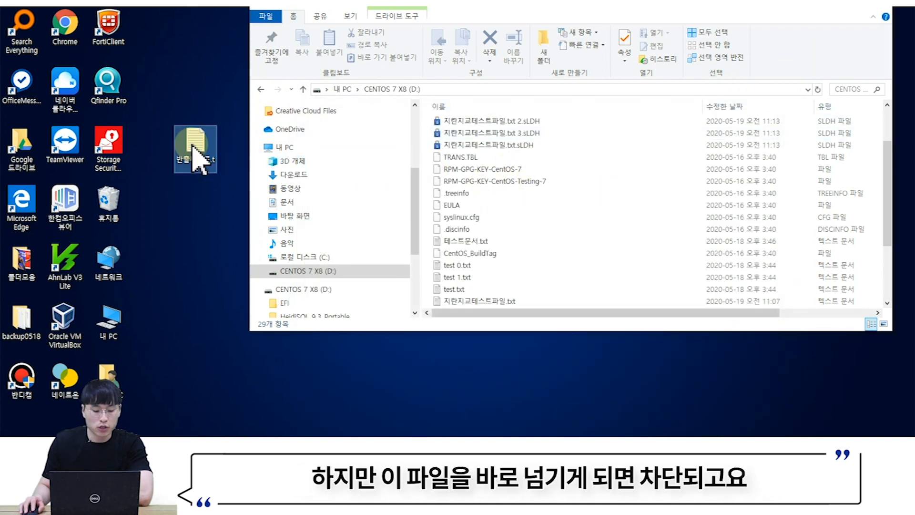
- Run the (매체저장) 반출가능검사 sensitive-data check on 반출테스트.txt
right_click(200, 147)
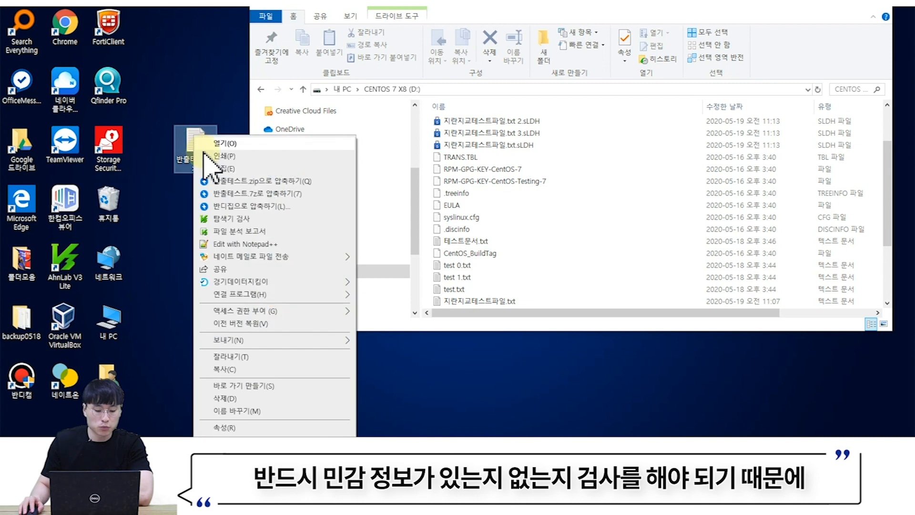
mouse_move(253, 281)
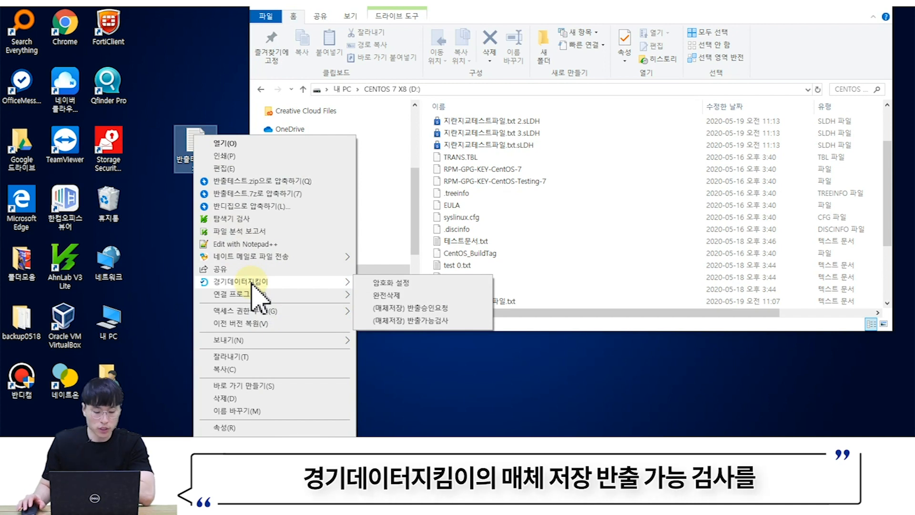
click(405, 324)
click(431, 263)
click(431, 262)
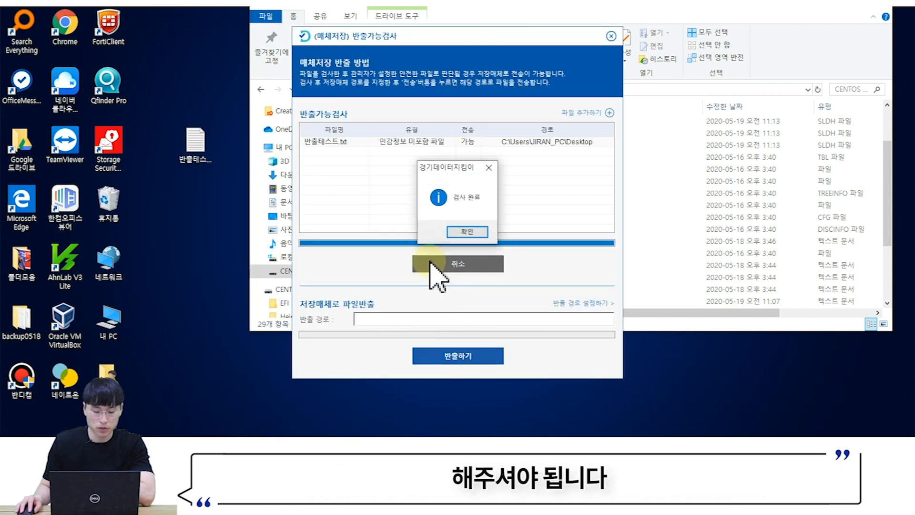
click(467, 232)
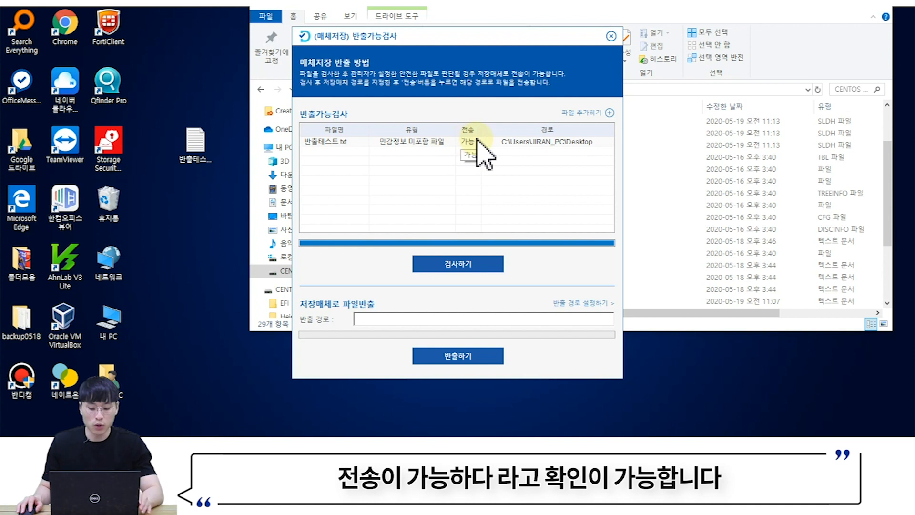
- Export the checked file to the CENTOS 7 X8 (D:) drive and close the export window
click(581, 308)
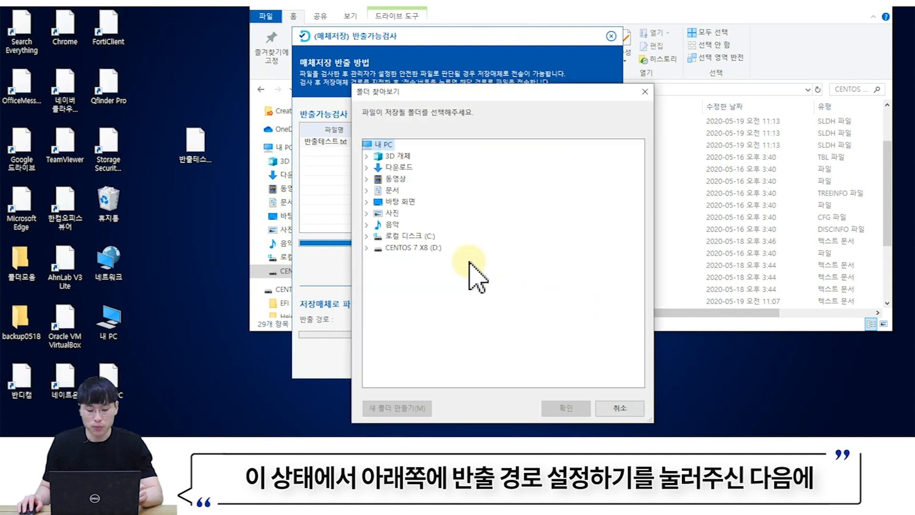
click(425, 253)
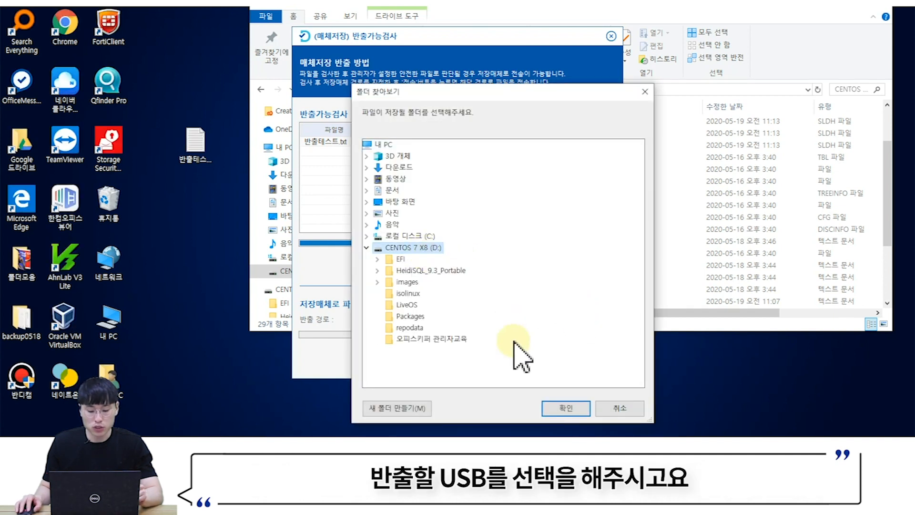
click(556, 406)
click(457, 359)
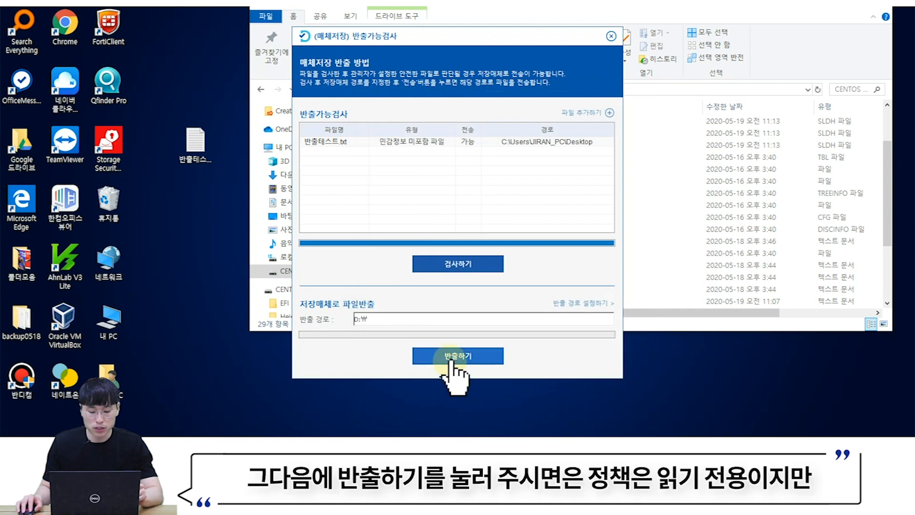
click(494, 233)
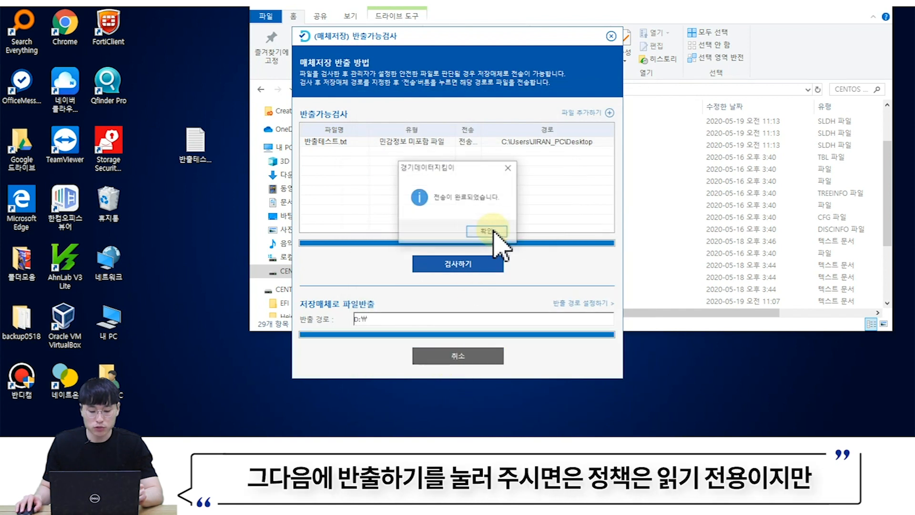
click(495, 232)
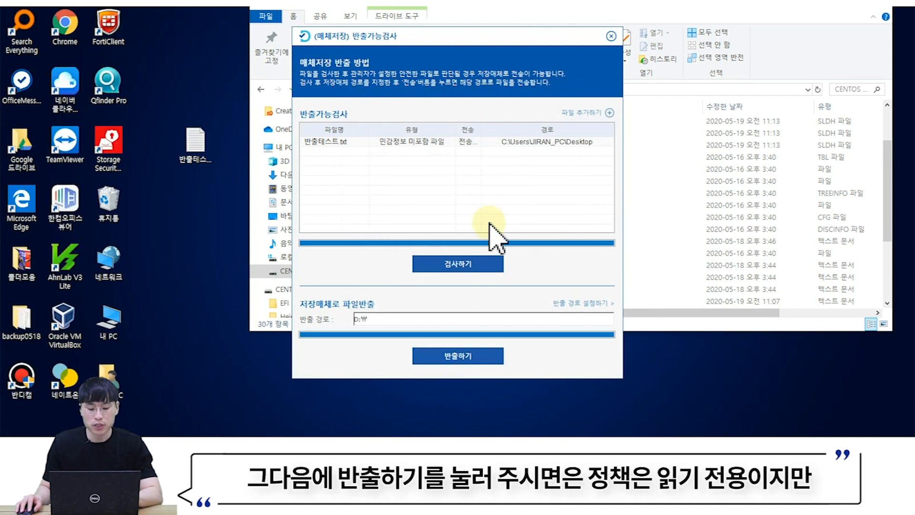
click(611, 37)
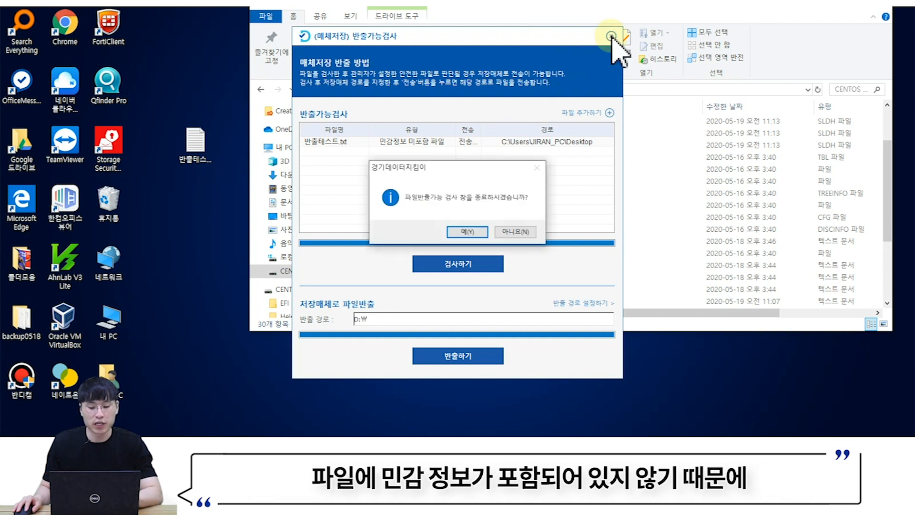
click(486, 233)
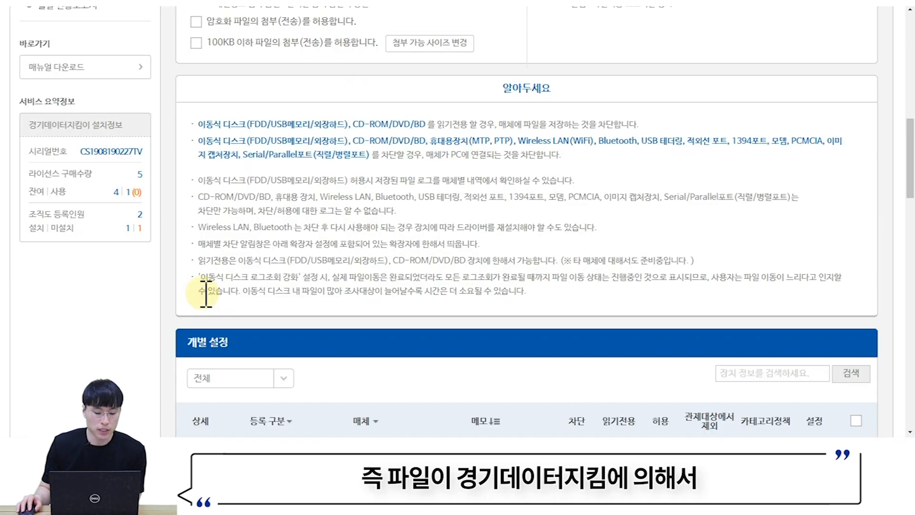
- Switch the read-only exception to 암호화 파일 첨부 허용 and update the agent's policy
scroll(205, 305, up, 4)
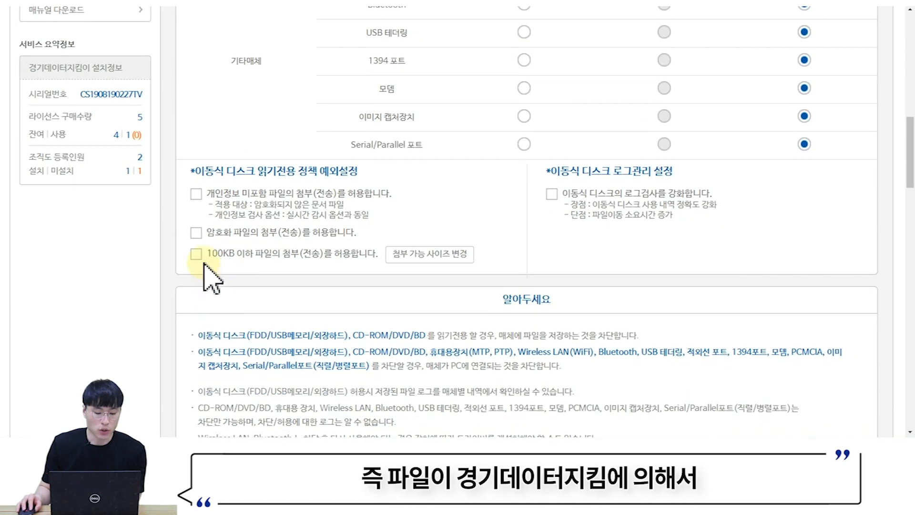
click(196, 232)
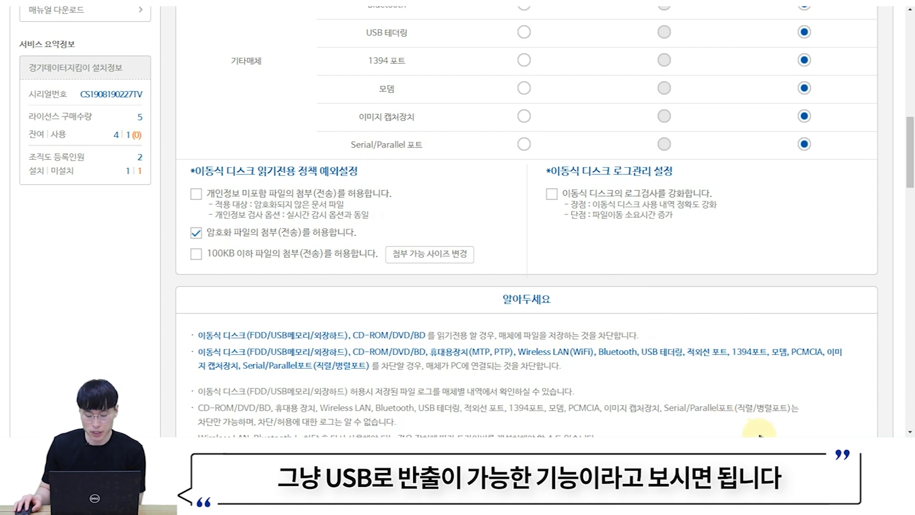
click(766, 506)
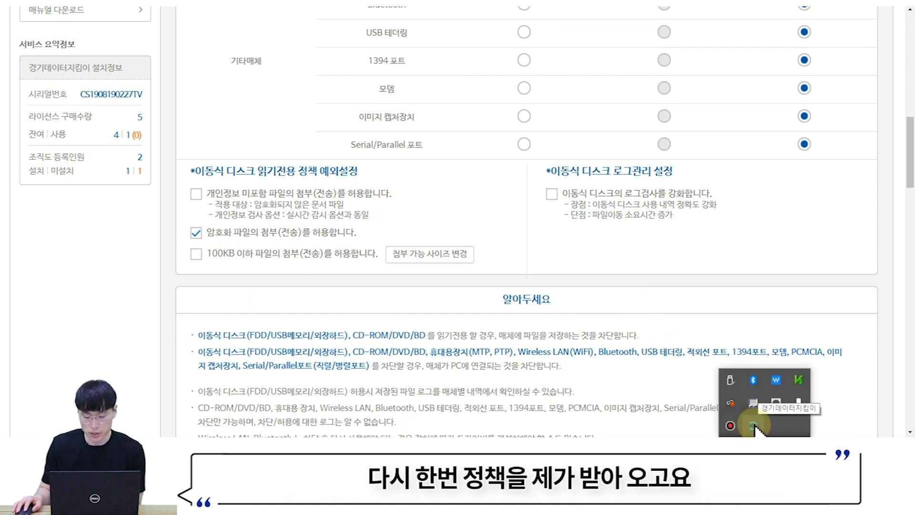
right_click(754, 424)
click(792, 375)
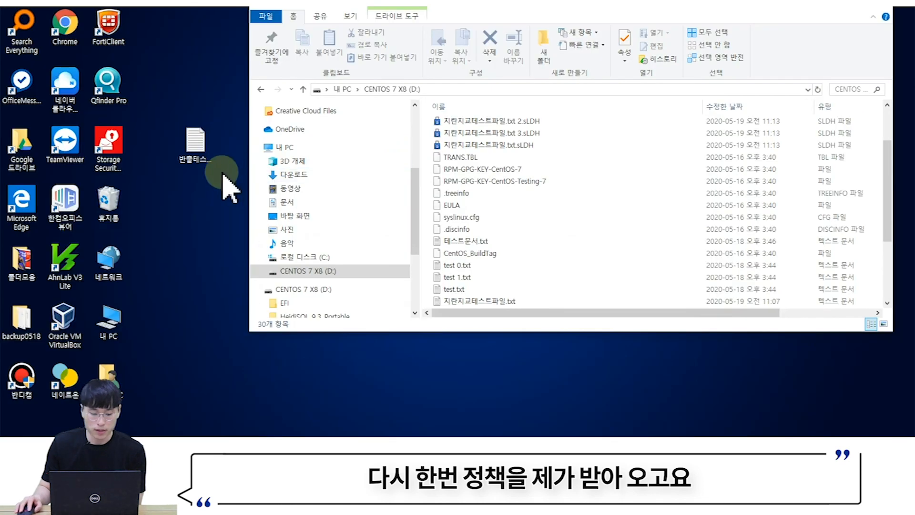
mouse_move(189, 163)
mouse_down()
mouse_move(182, 174)
mouse_move(217, 152)
mouse_move(205, 167)
mouse_up()
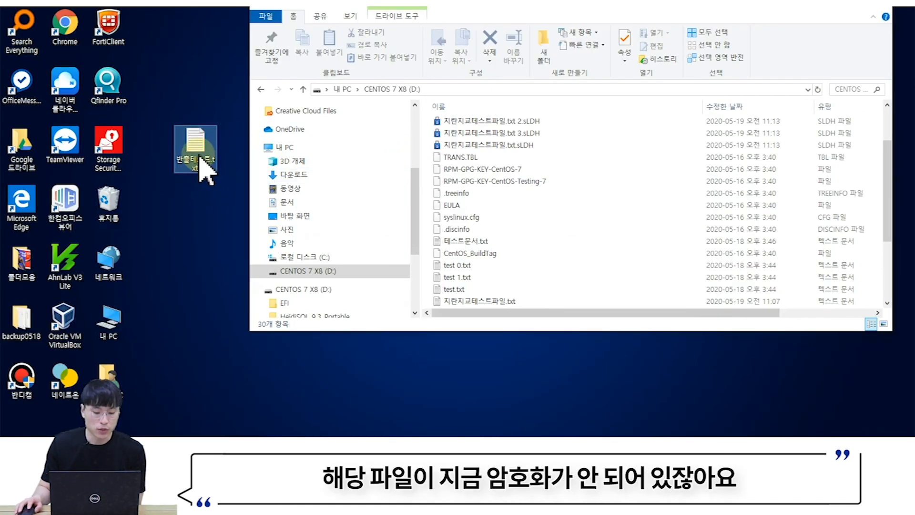
- Encrypt 반출테스트.txt through 암호화 설정, producing 반출테스트.txt.sLDH
right_click(200, 161)
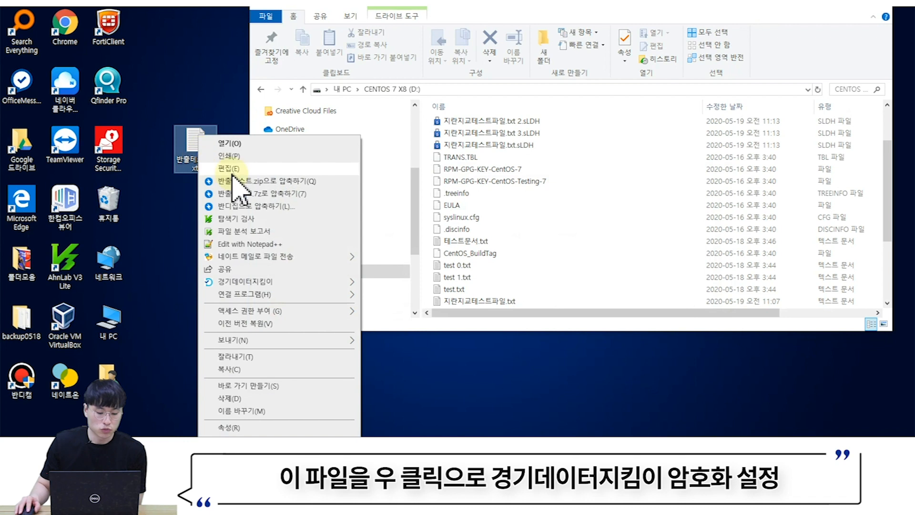
mouse_move(301, 278)
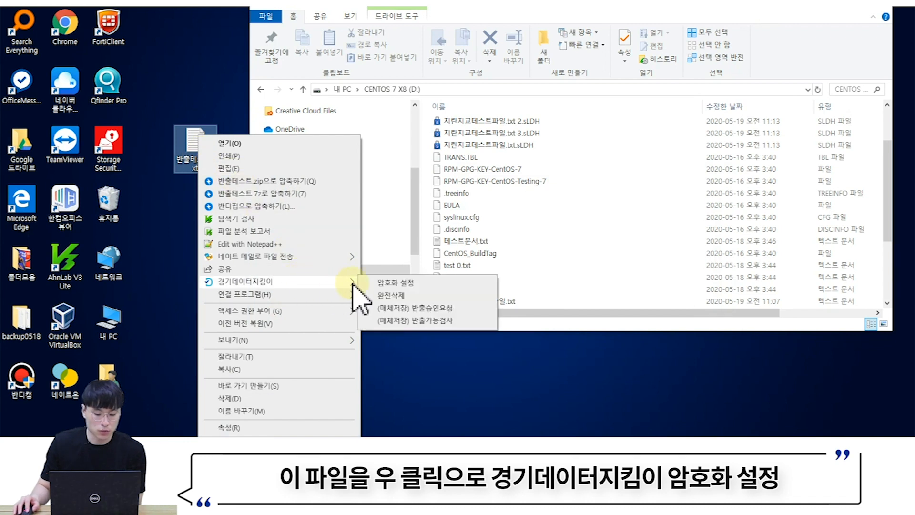
click(388, 284)
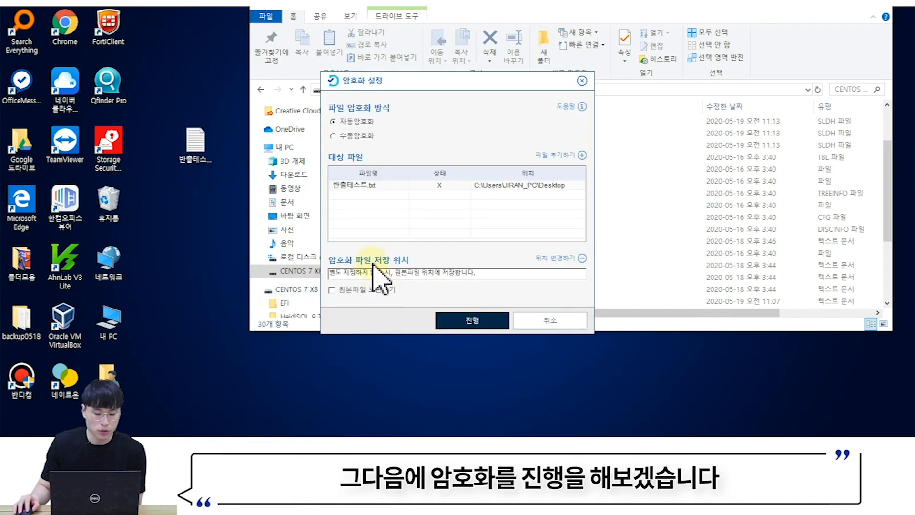
click(472, 320)
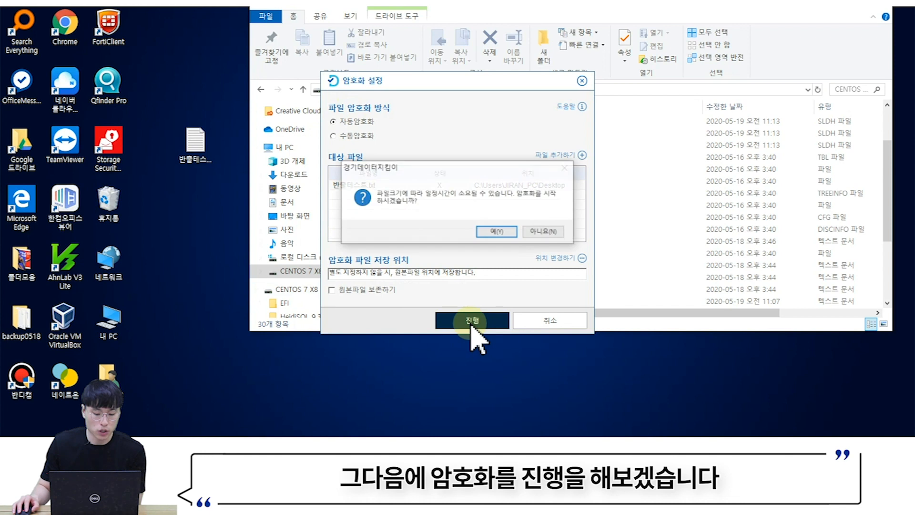
click(497, 232)
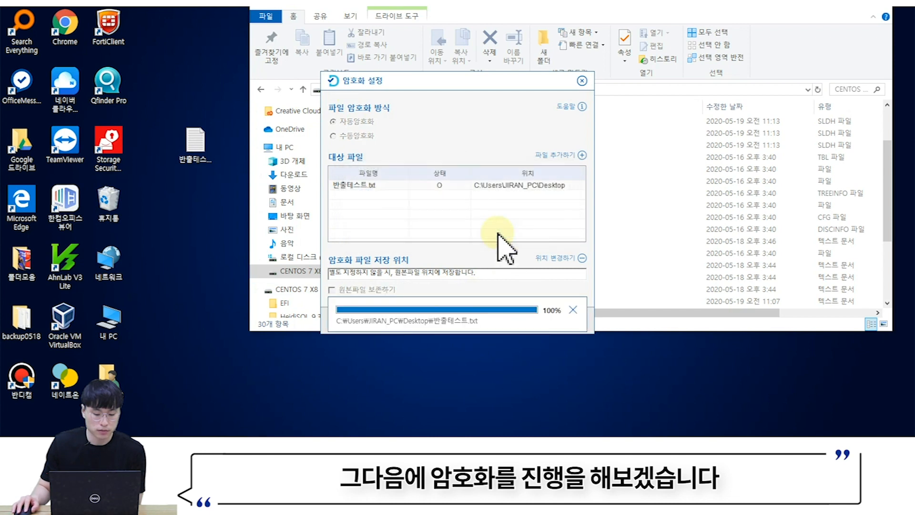
click(497, 237)
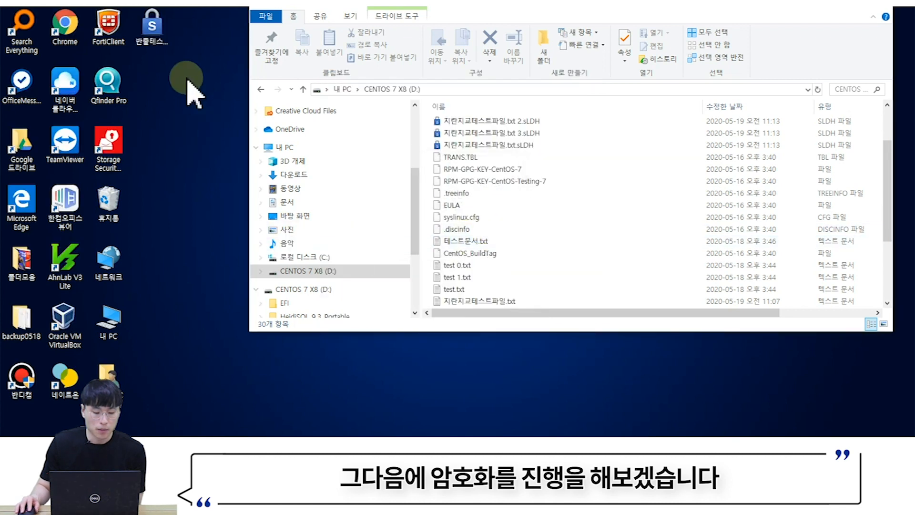
- Reopen the 경기데이터지킴이 menu for the encrypted 반출테스트.txt.sLDH
drag(152, 26, 198, 131)
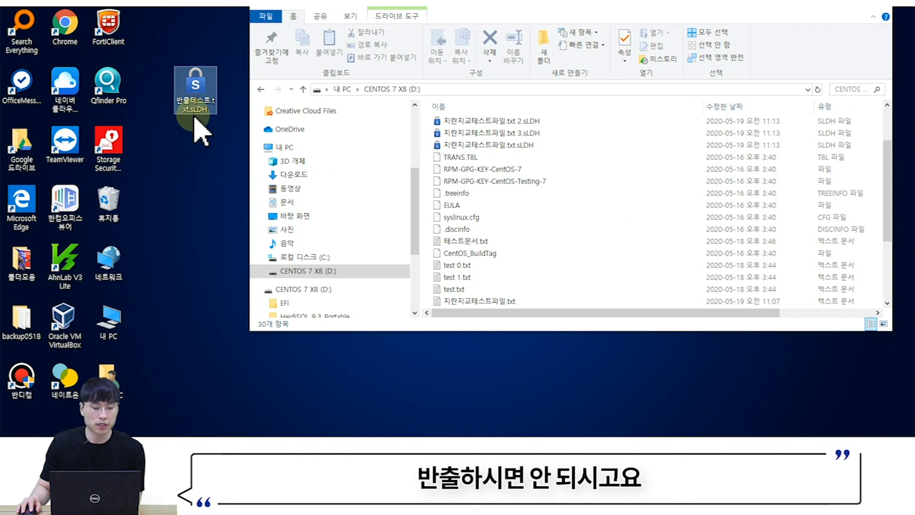
right_click(200, 91)
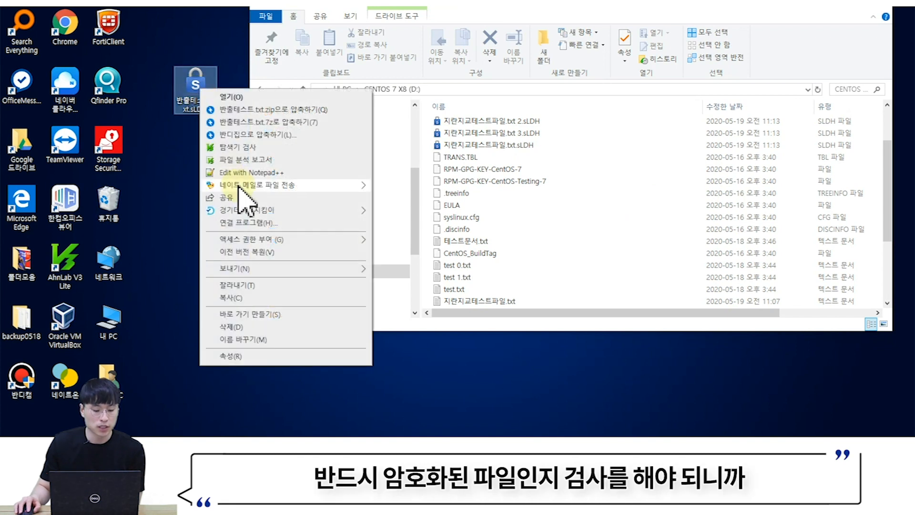
mouse_move(261, 212)
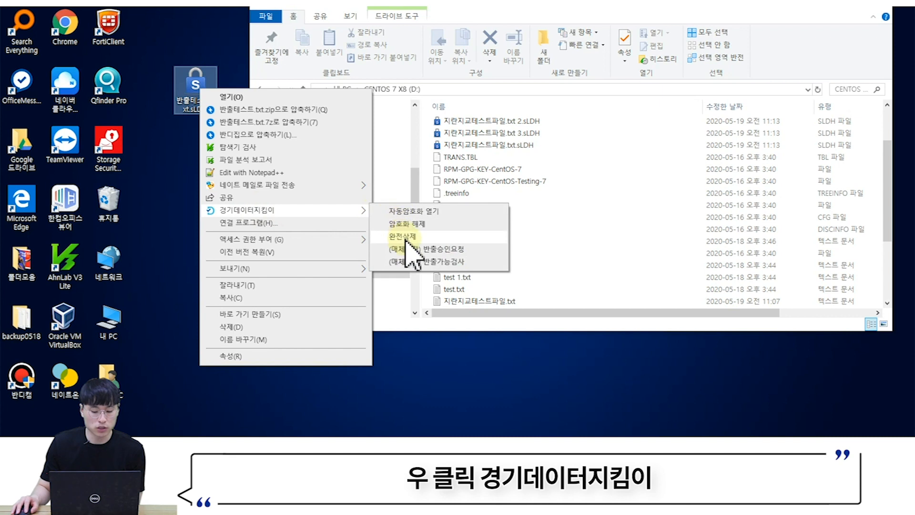
- Run the export check on the encrypted 반출테스트.txt.sLDH
click(411, 261)
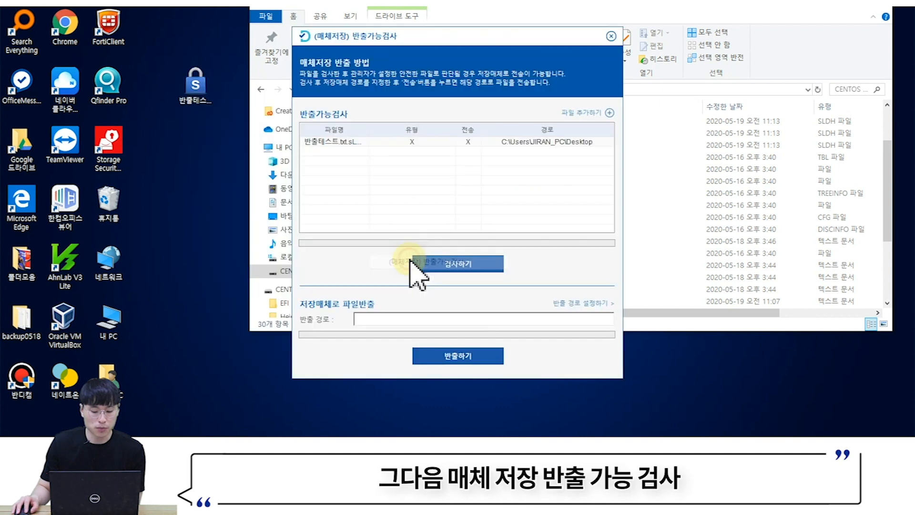
click(440, 263)
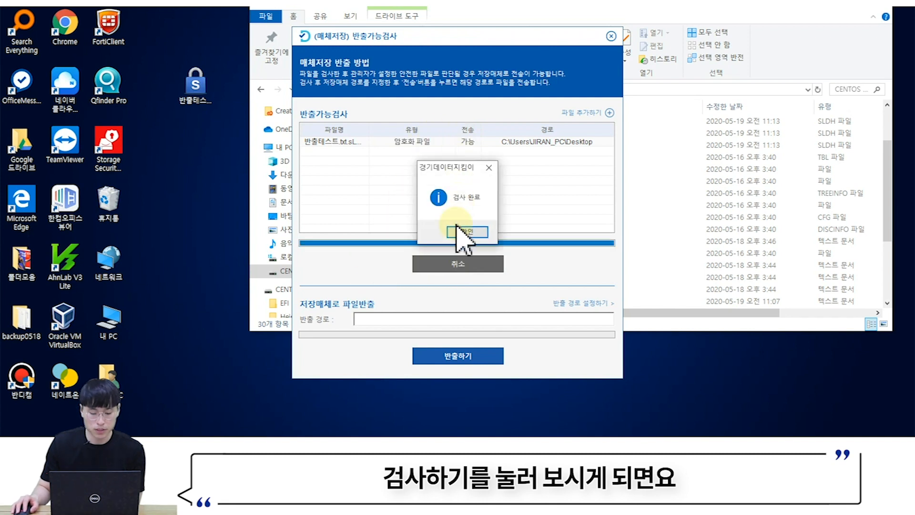
click(460, 231)
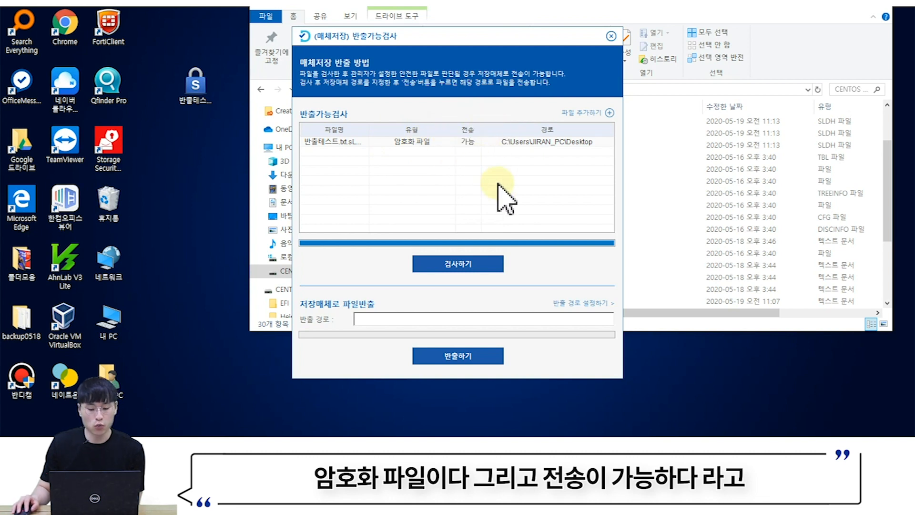
- Export the encrypted file to the CENTOS 7 X8 (D:) drive and close the export window
click(586, 305)
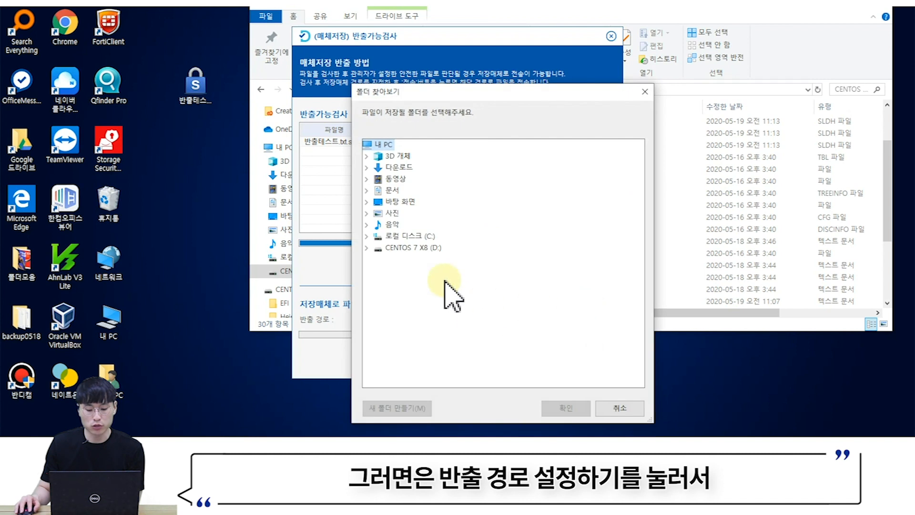
double_click(431, 249)
click(570, 406)
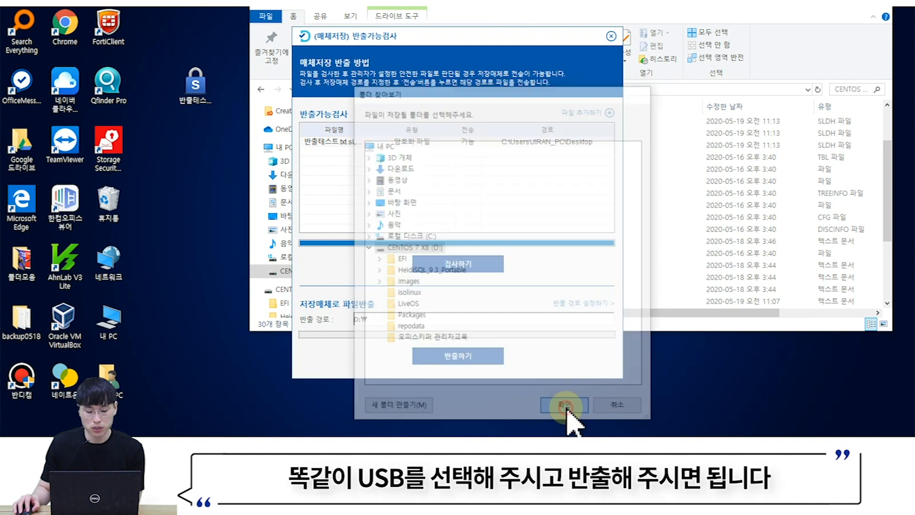
click(472, 355)
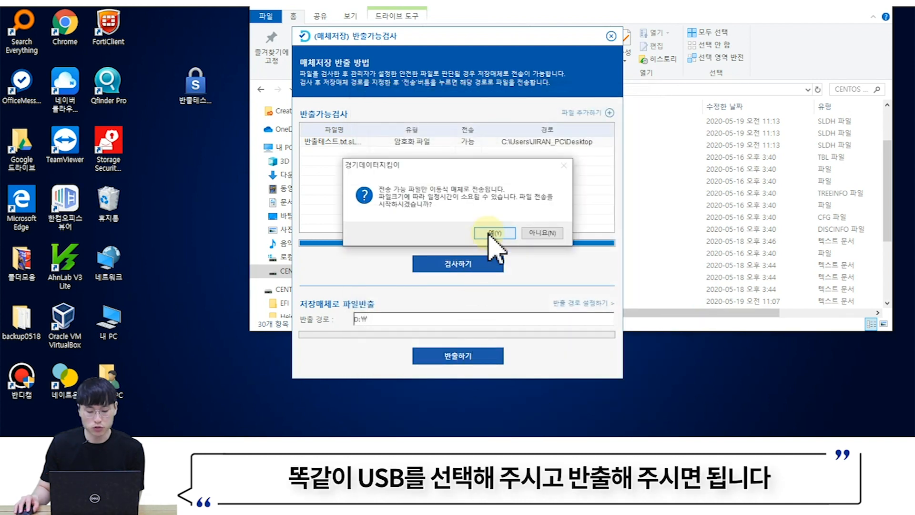
click(489, 234)
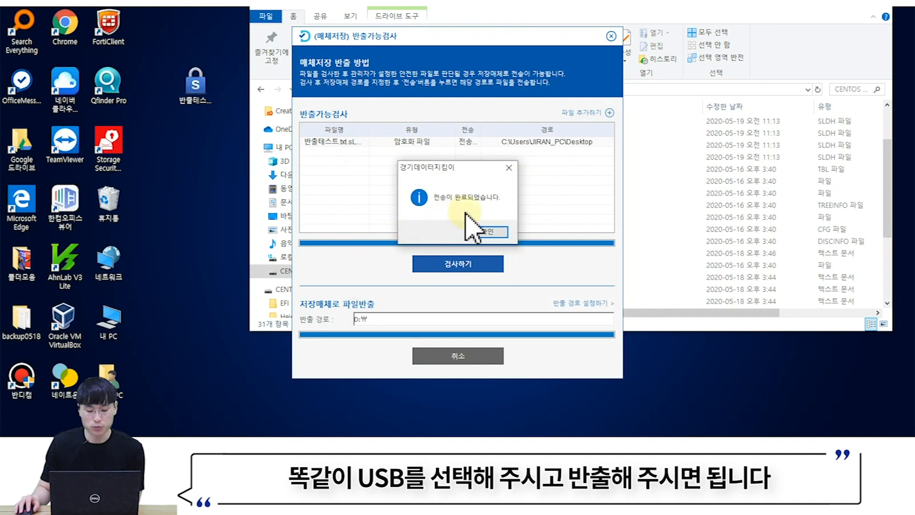
click(487, 232)
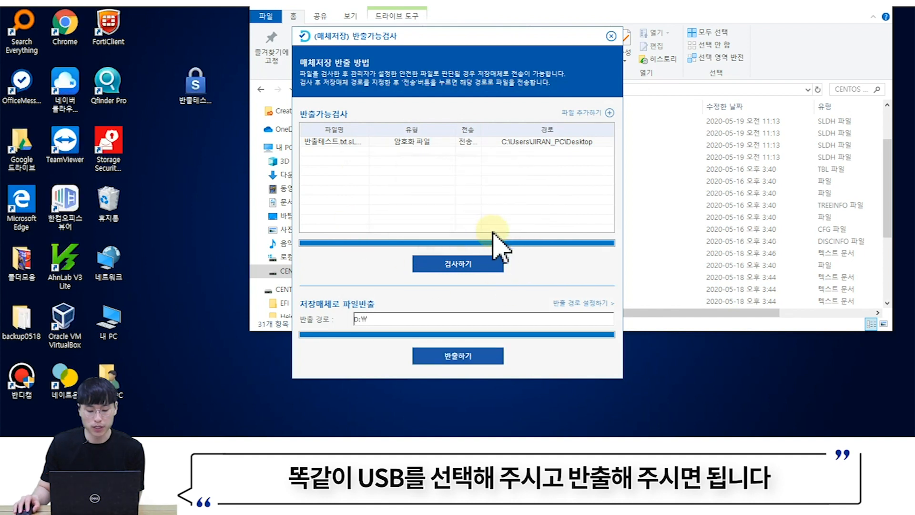
click(612, 36)
click(467, 231)
- Locate the exported 반출테스트.txt.sLDH on the D: drive
scroll(539, 212, down, 3)
scroll(534, 217, up, 5)
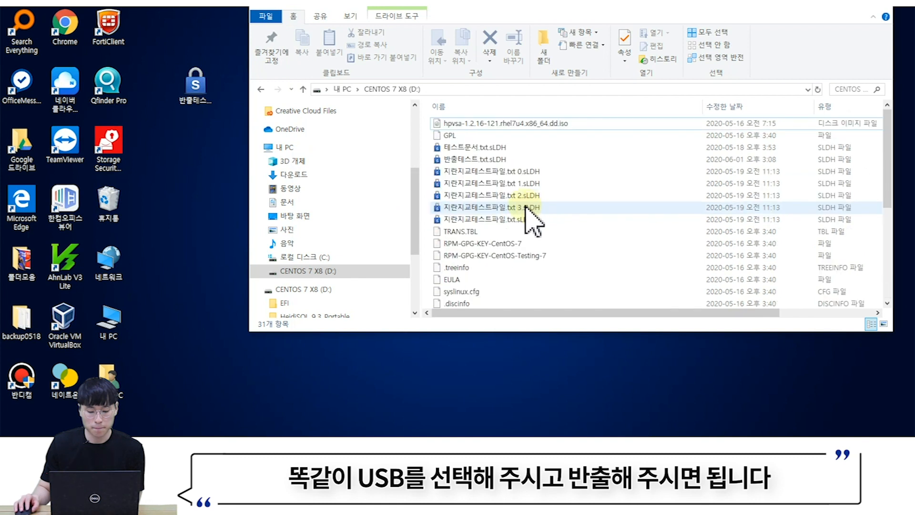
click(466, 160)
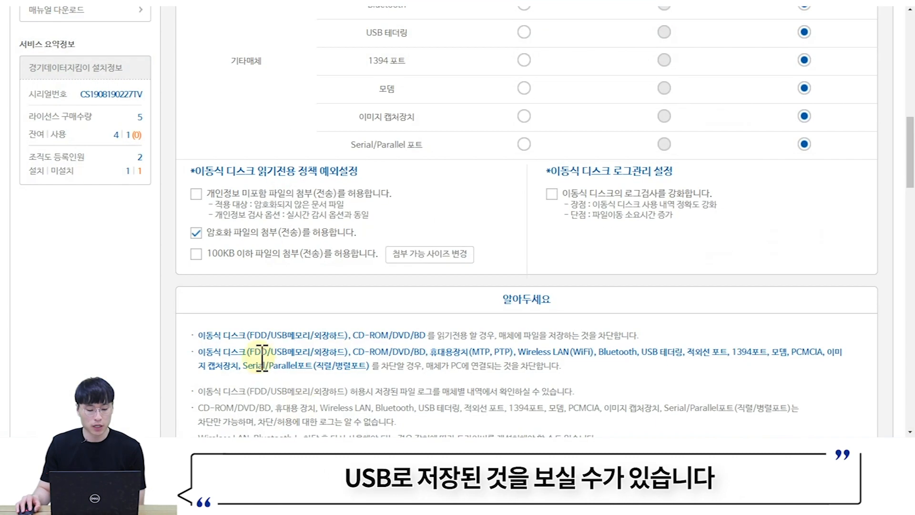
- Enable 100KB 이하 파일 첨부 허용, reviewing but keeping the 100KB size limit
click(198, 255)
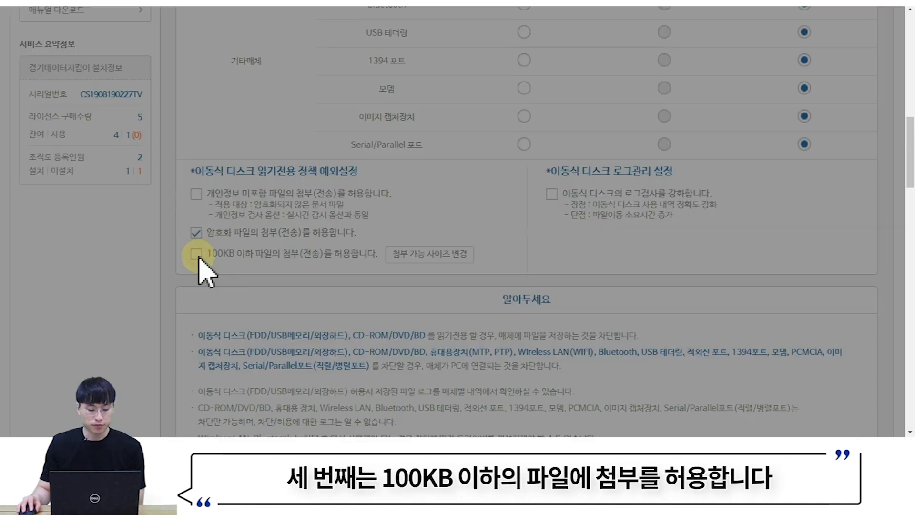
scroll(258, 172, down, 2)
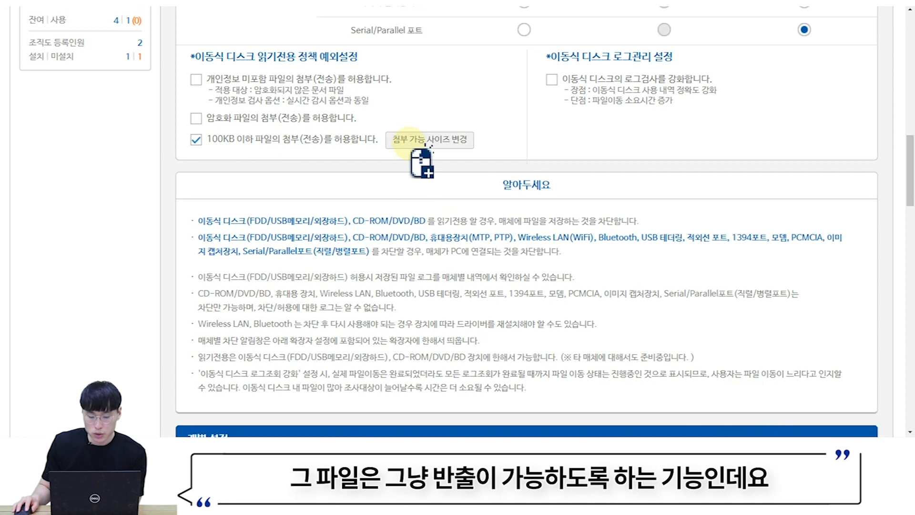
click(409, 141)
click(474, 206)
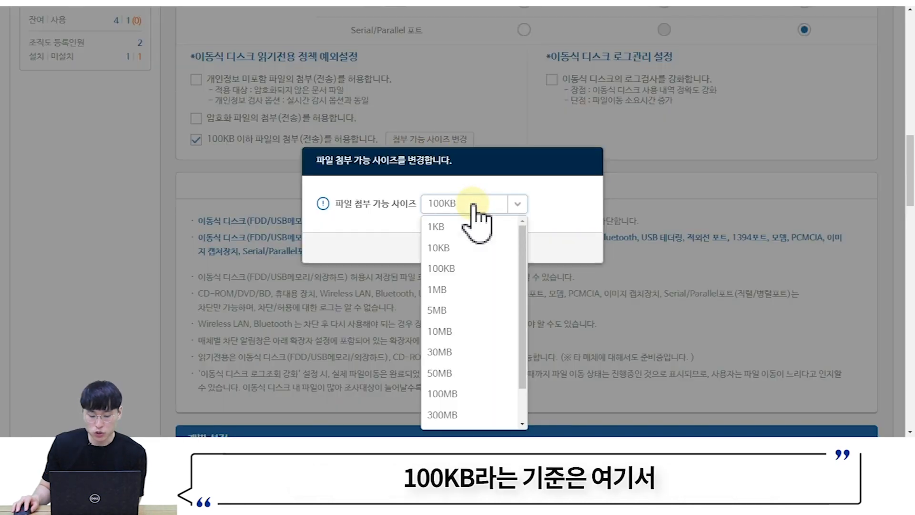
click(372, 218)
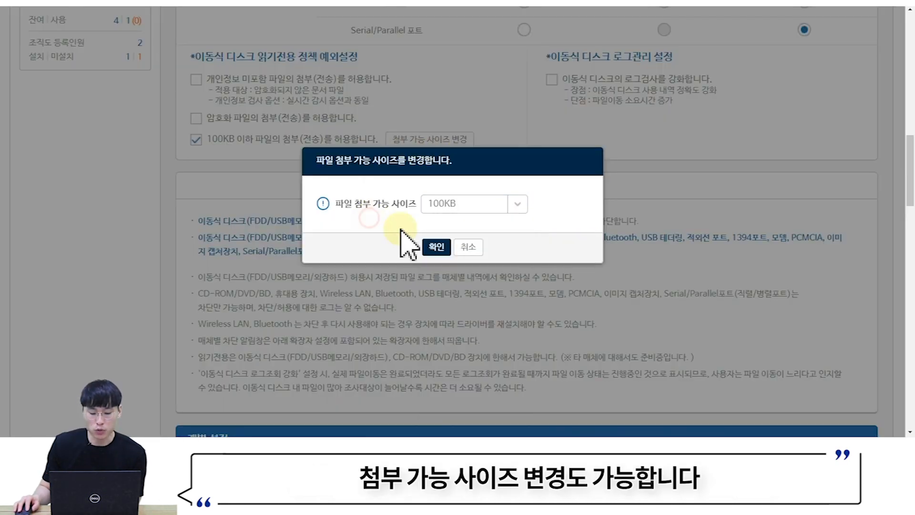
click(470, 249)
click(761, 448)
right_click(750, 428)
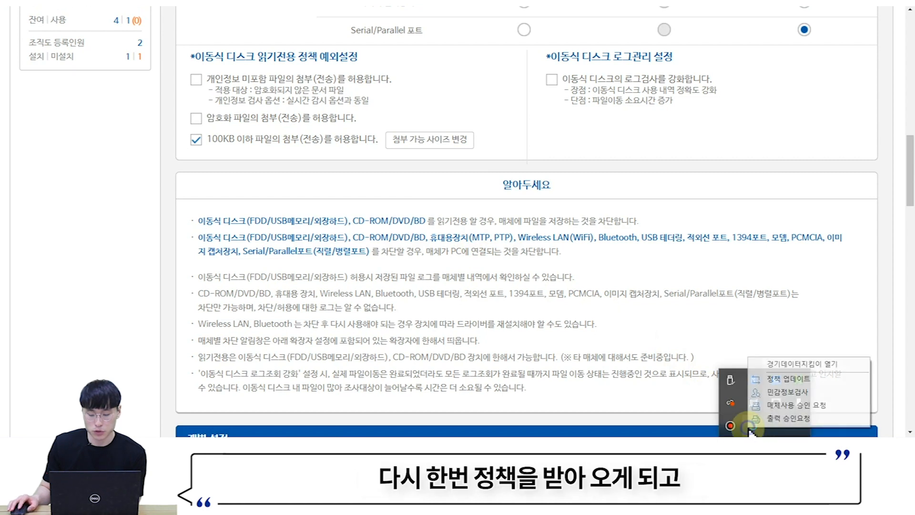
- Update the policy, copy the test file to the desktop, and run its 반출가능검사
click(770, 379)
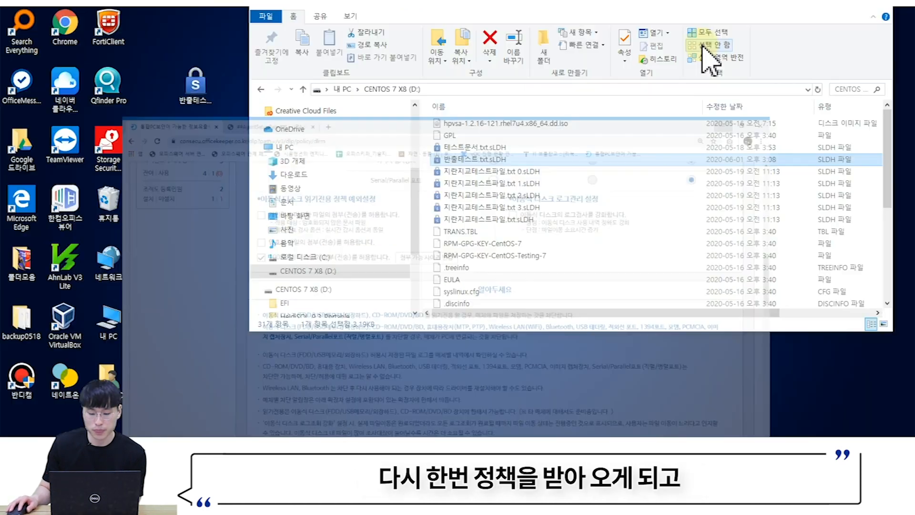
drag(475, 159, 200, 110)
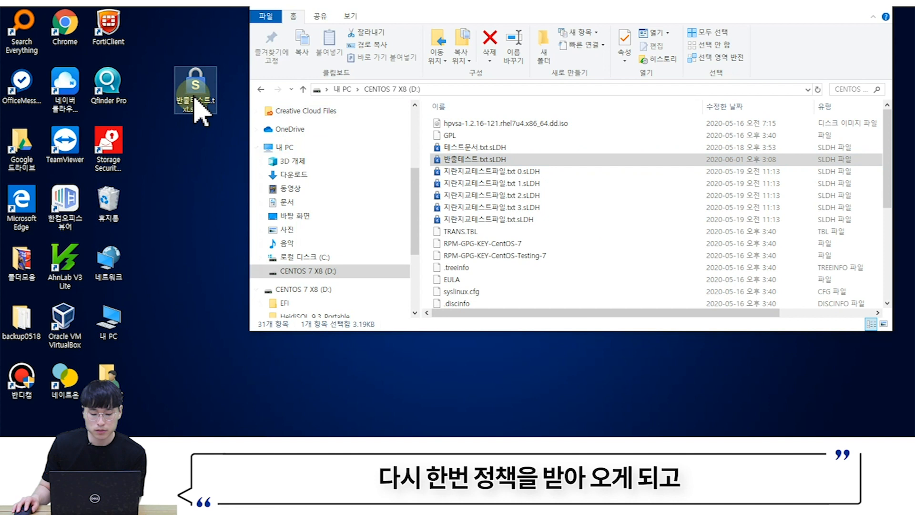
right_click(195, 99)
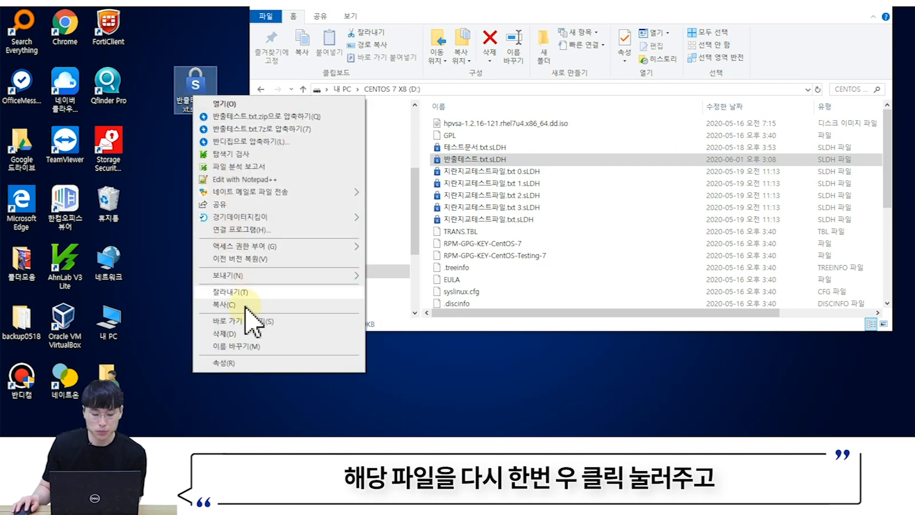
mouse_move(232, 217)
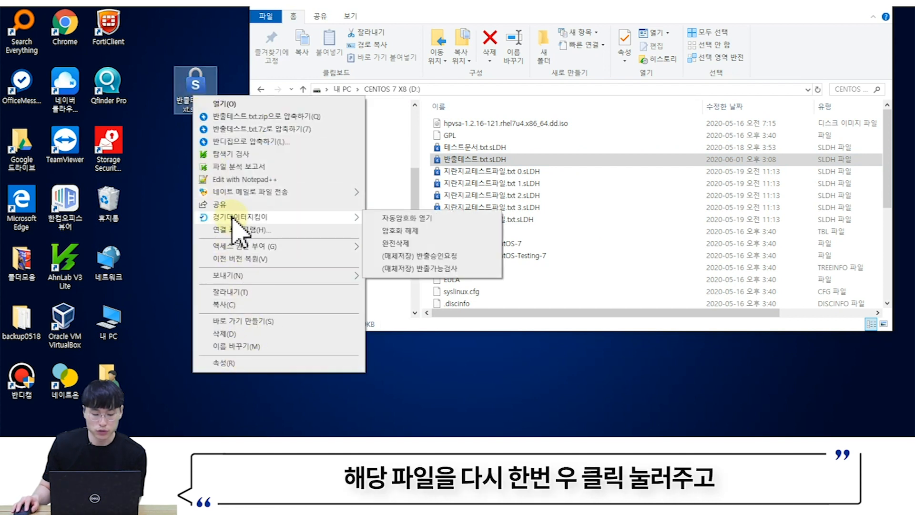
click(413, 270)
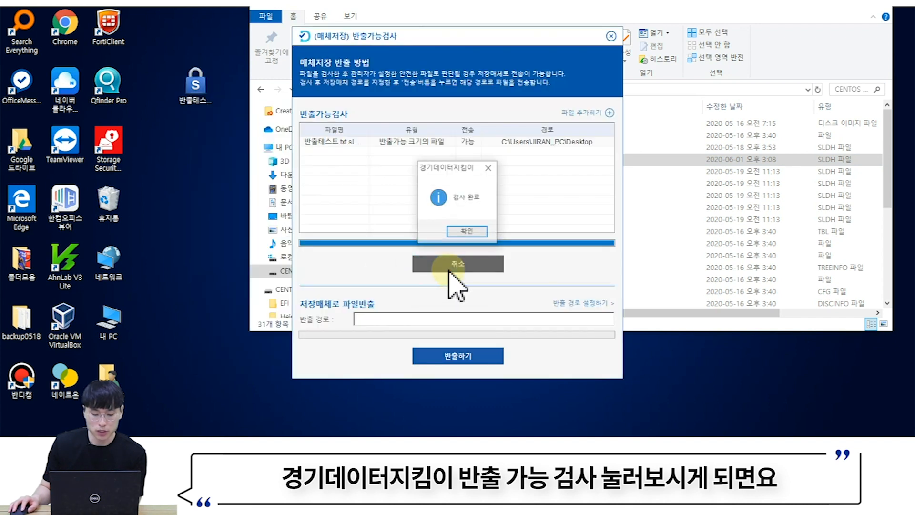
click(467, 236)
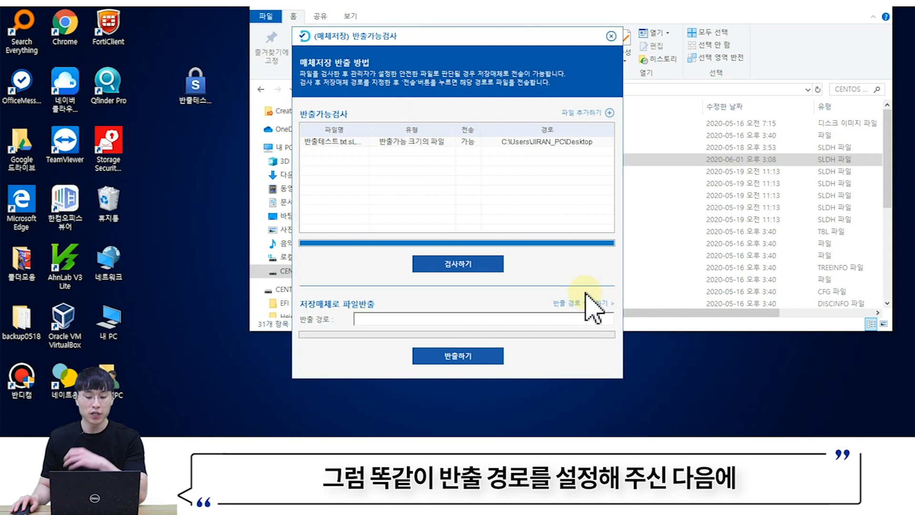
click(611, 37)
click(465, 231)
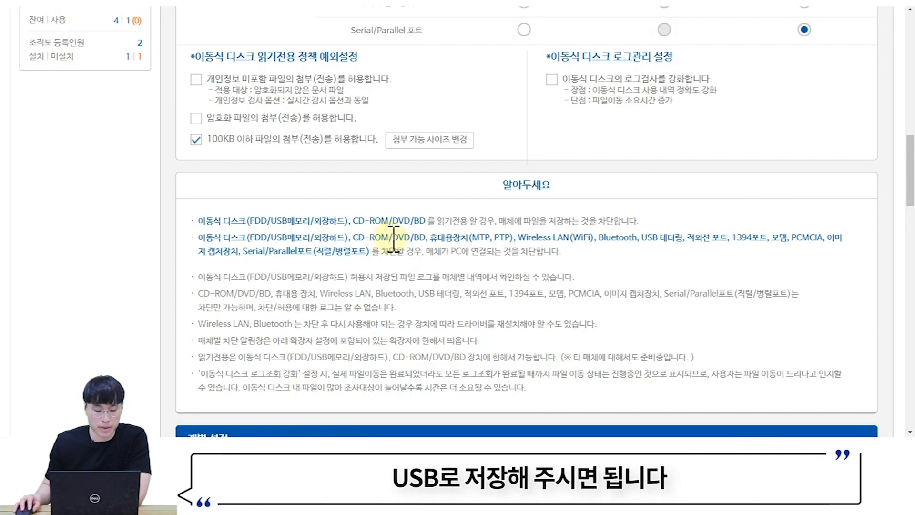
- Scroll to the empty 개별 설정 list and open its + 추가 device form
scroll(394, 239, up, 8)
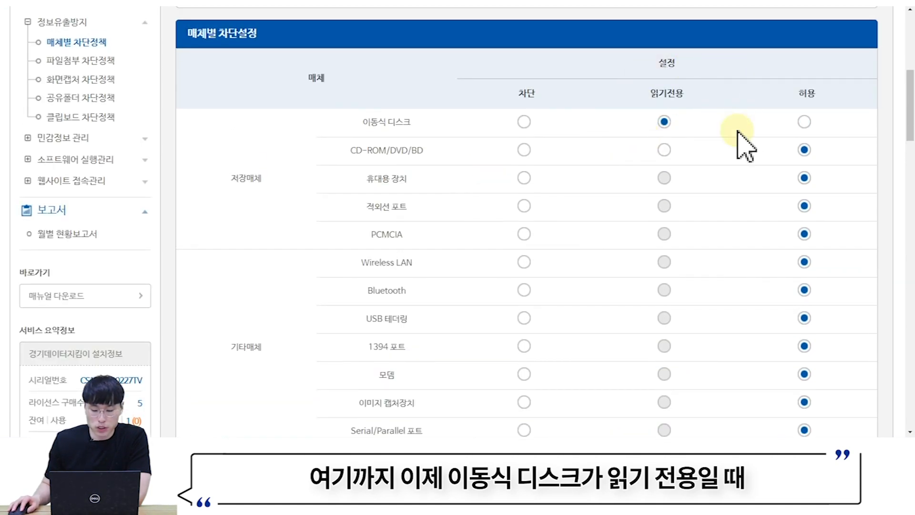
scroll(695, 127, down, 5)
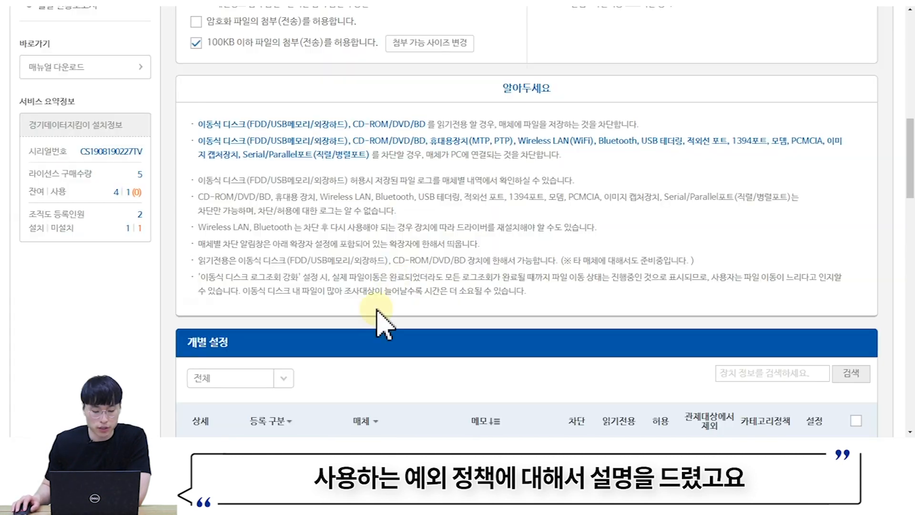
scroll(438, 271, up, 5)
scroll(401, 291, down, 9)
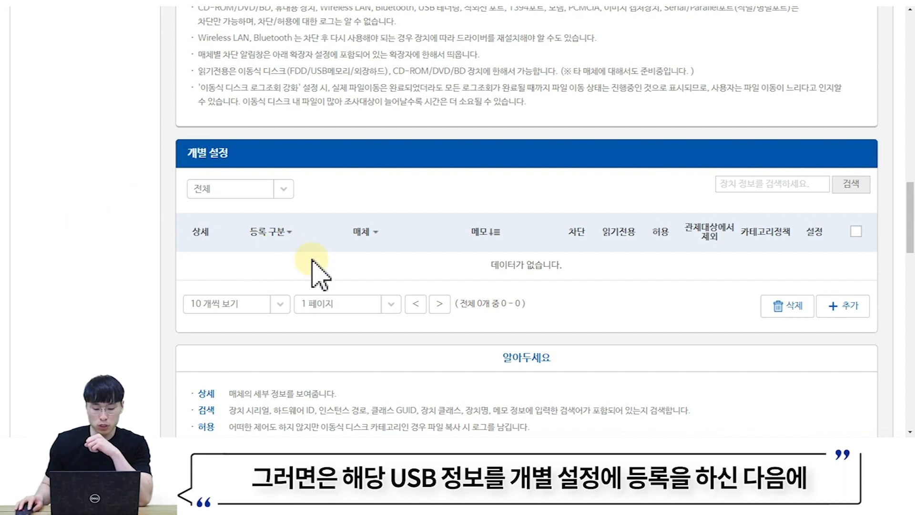
drag(311, 269, 663, 249)
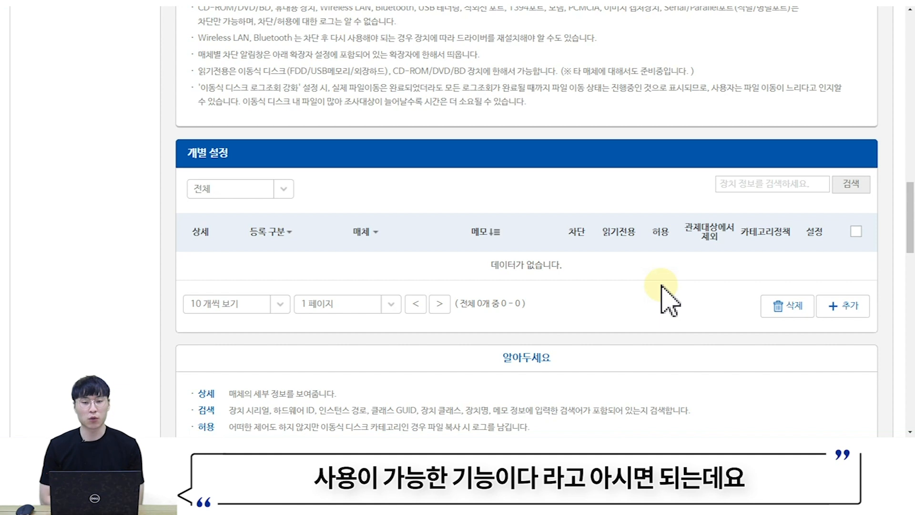
click(843, 311)
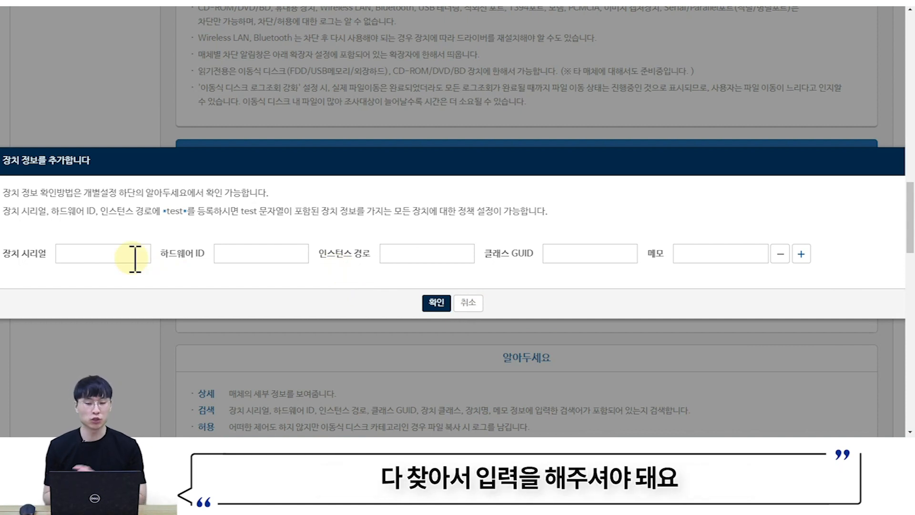
- Cancel the device form, then read and close the 장치 정보 확인방법 guide
click(470, 303)
scroll(477, 291, down, 4)
scroll(487, 284, down, 2)
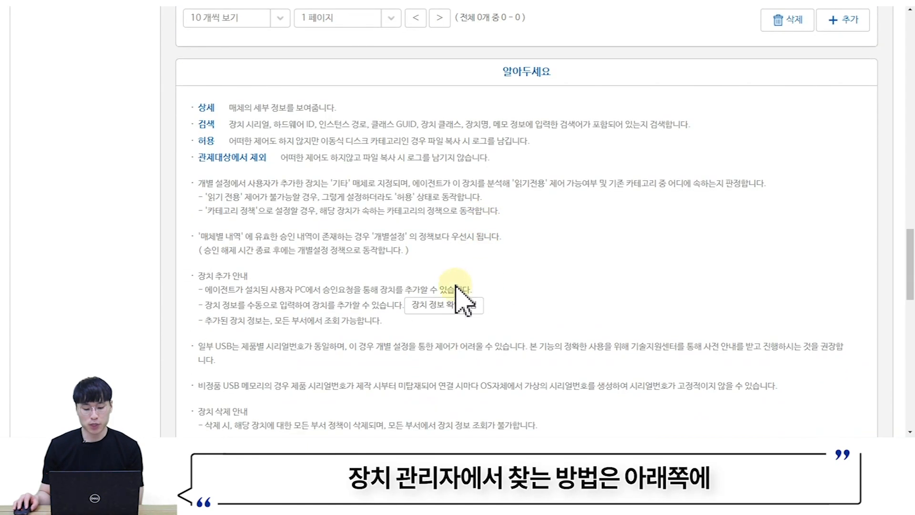
click(443, 307)
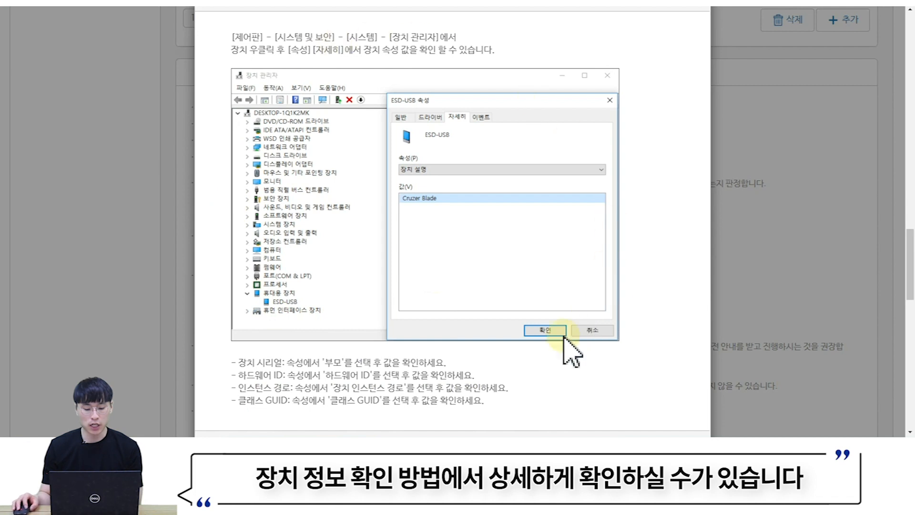
scroll(543, 270, down, 5)
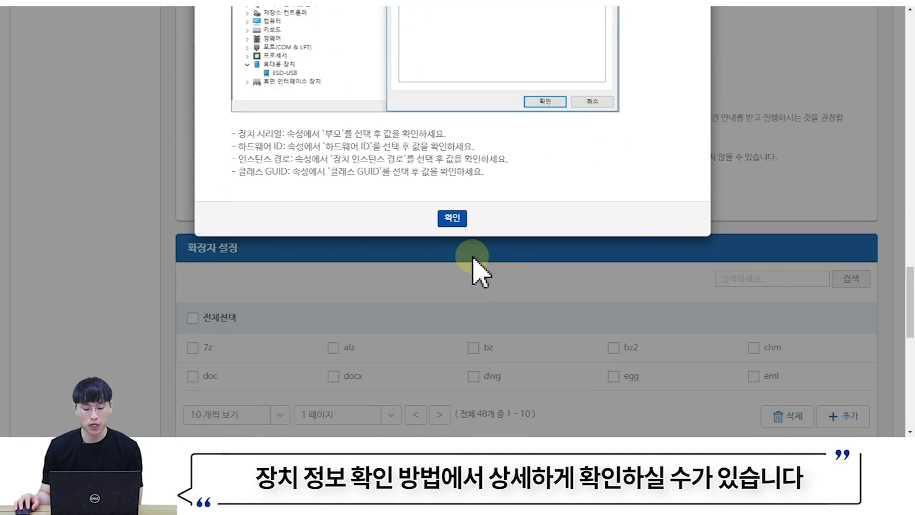
click(454, 219)
scroll(541, 275, up, 6)
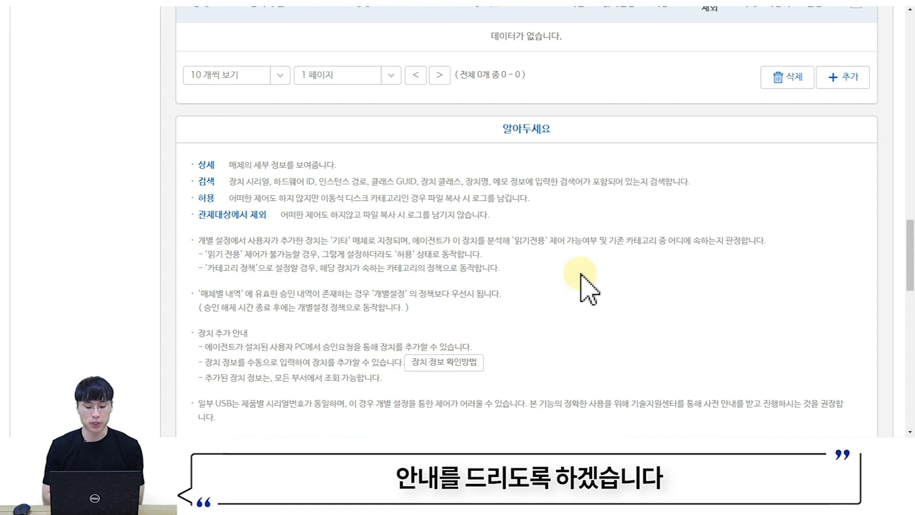
scroll(549, 265, down, 7)
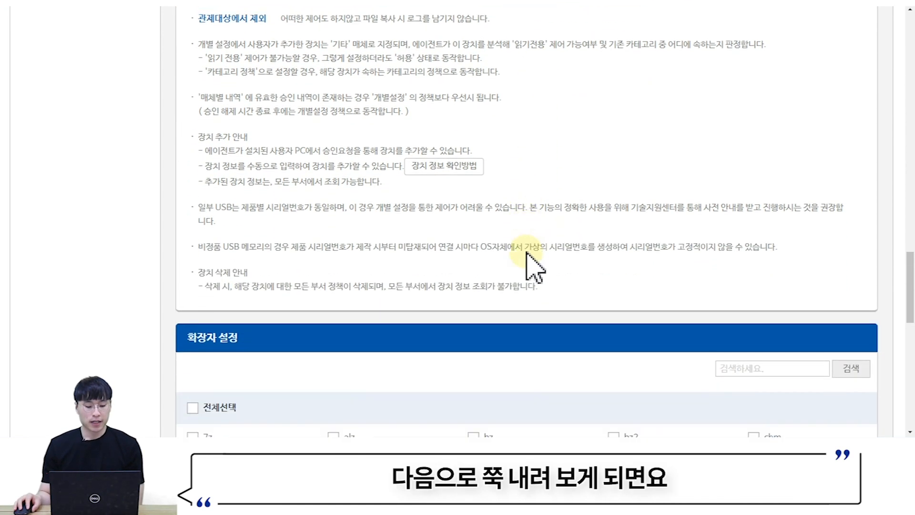
scroll(524, 252, down, 1)
scroll(505, 256, down, 1)
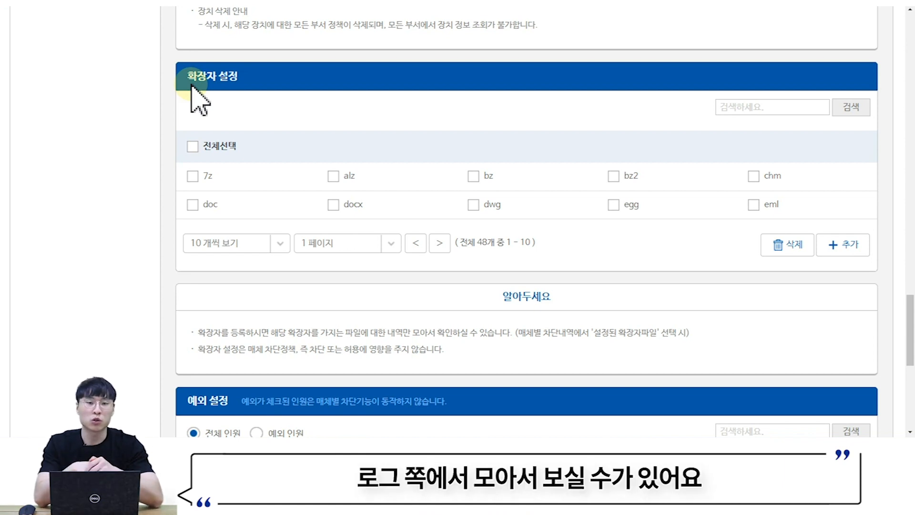
scroll(163, 115, up, 5)
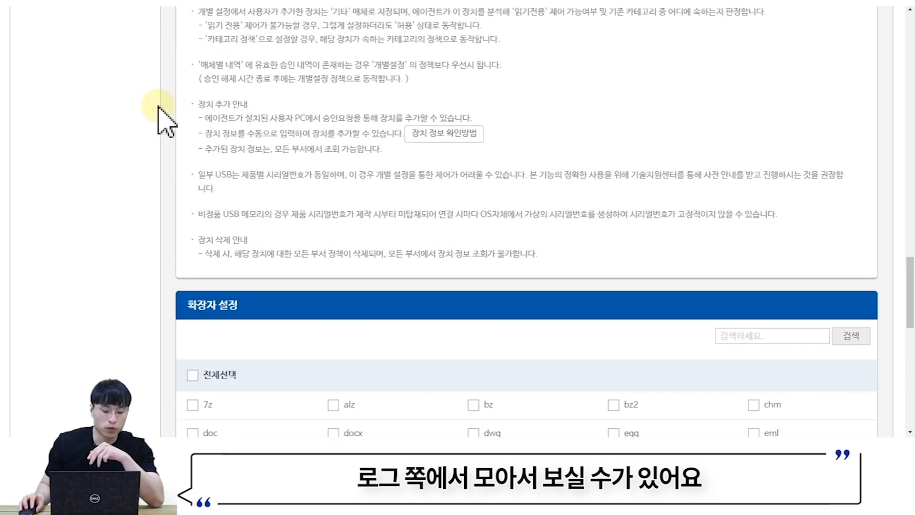
scroll(157, 104, down, 5)
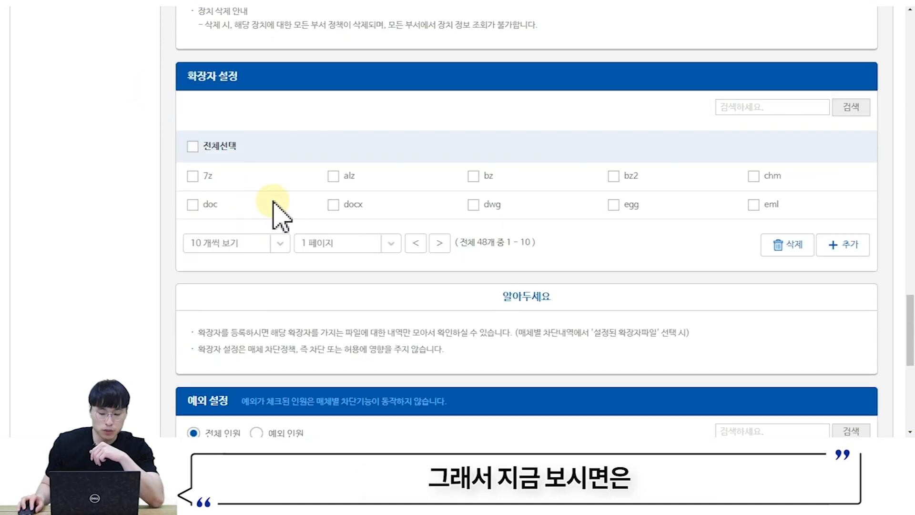
double_click(484, 242)
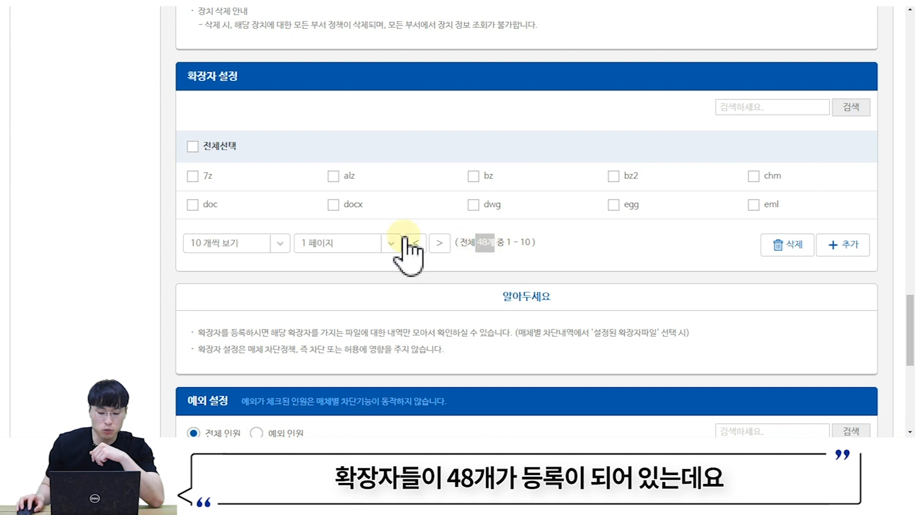
scroll(160, 194, up, 20)
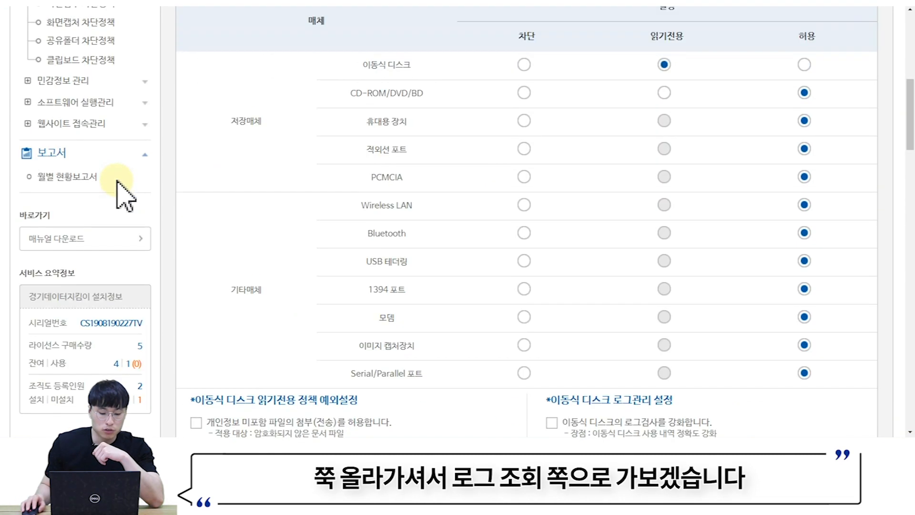
scroll(118, 181, up, 3)
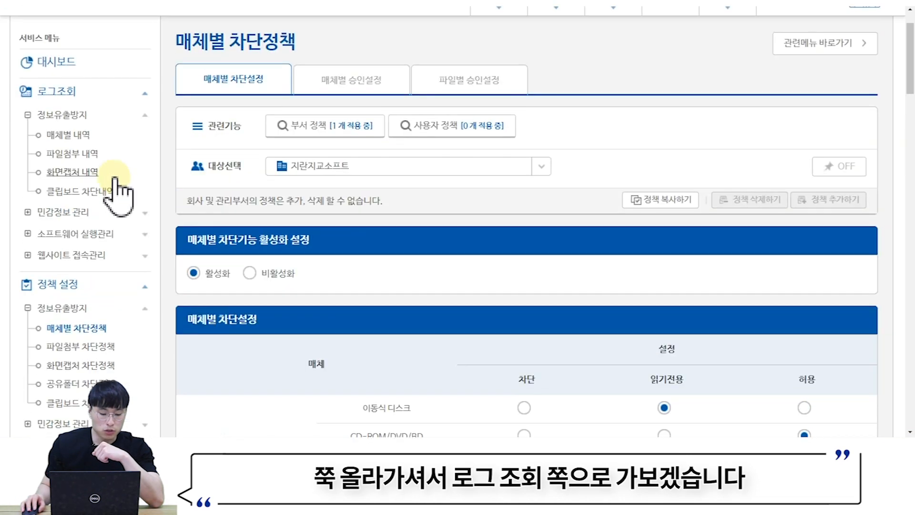
- Open 매체별 내역 and list 전체파일 entries, including 반출테스트.txt.sLDH
click(80, 141)
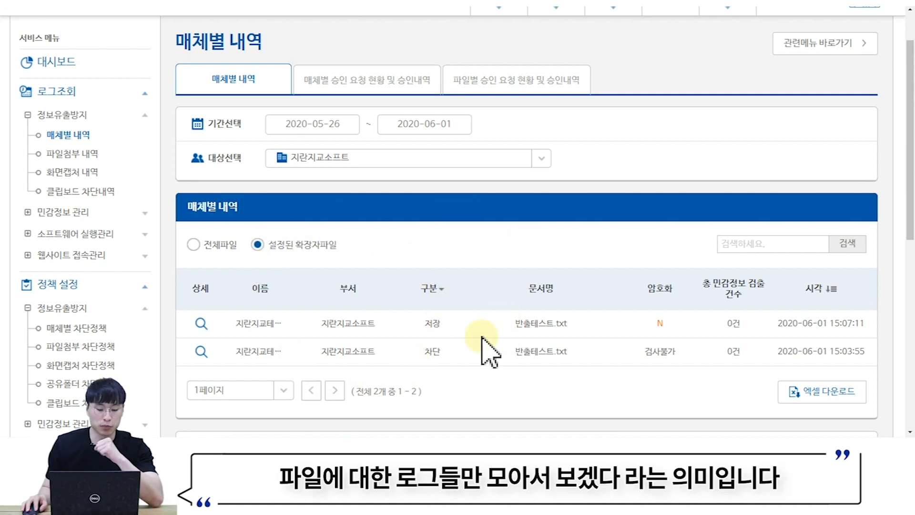
click(194, 245)
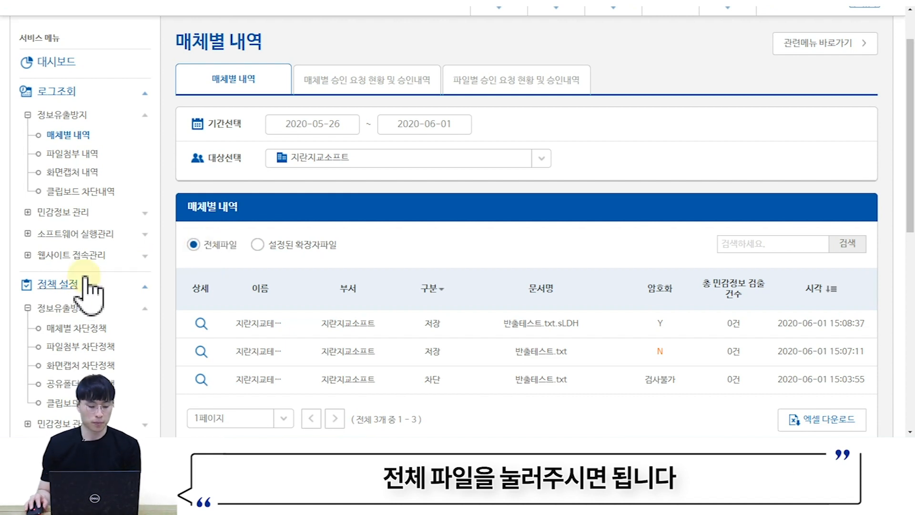
scroll(88, 284, down, 1)
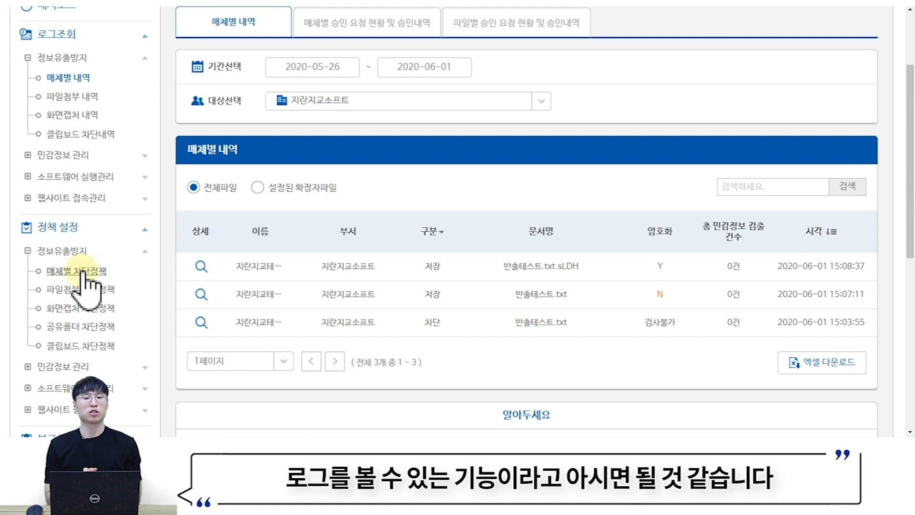
scroll(76, 272, down, 2)
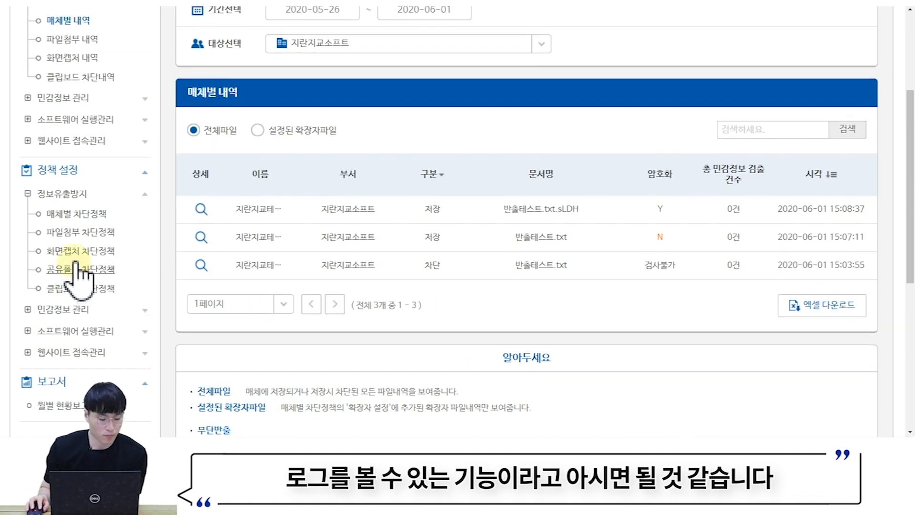
- Reopen 매체별 차단정책 and toggle a listed user's blocking exception under 예외 설정
click(69, 215)
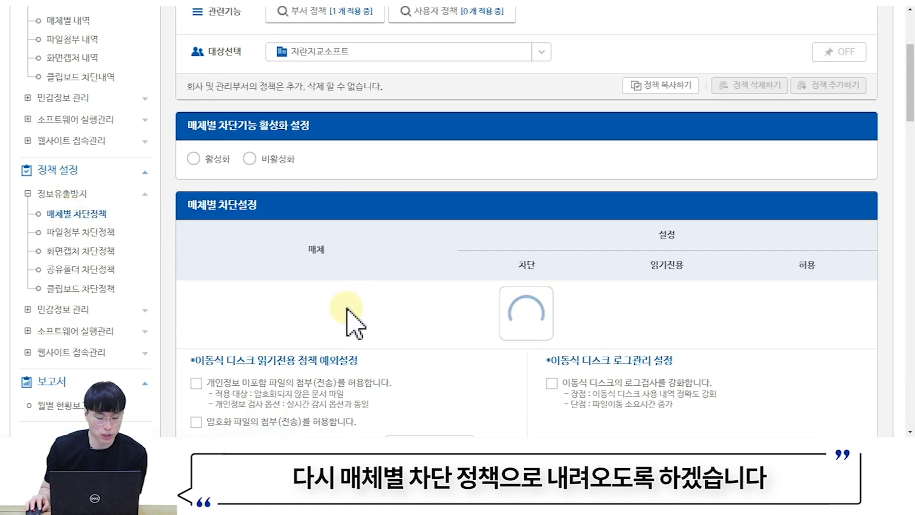
scroll(420, 326, down, 9)
scroll(432, 329, down, 15)
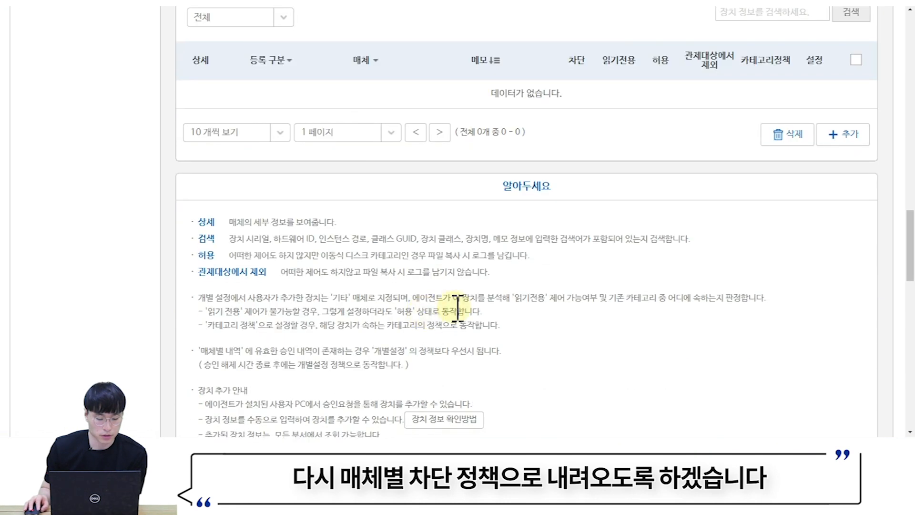
scroll(495, 294, down, 7)
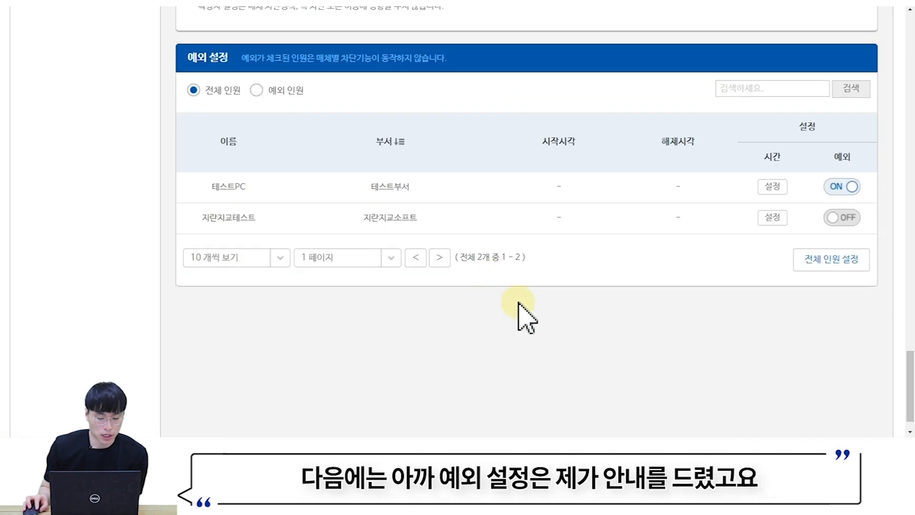
click(836, 215)
scroll(668, 300, up, 12)
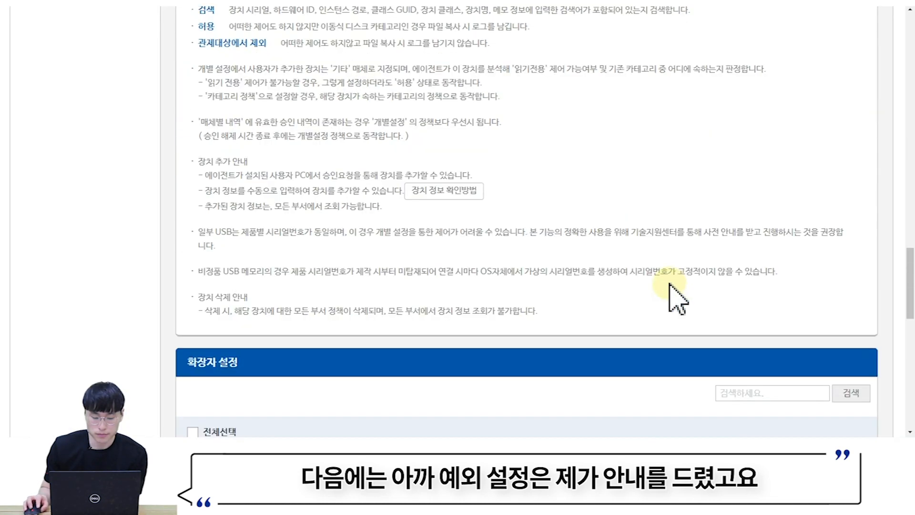
scroll(683, 291, up, 20)
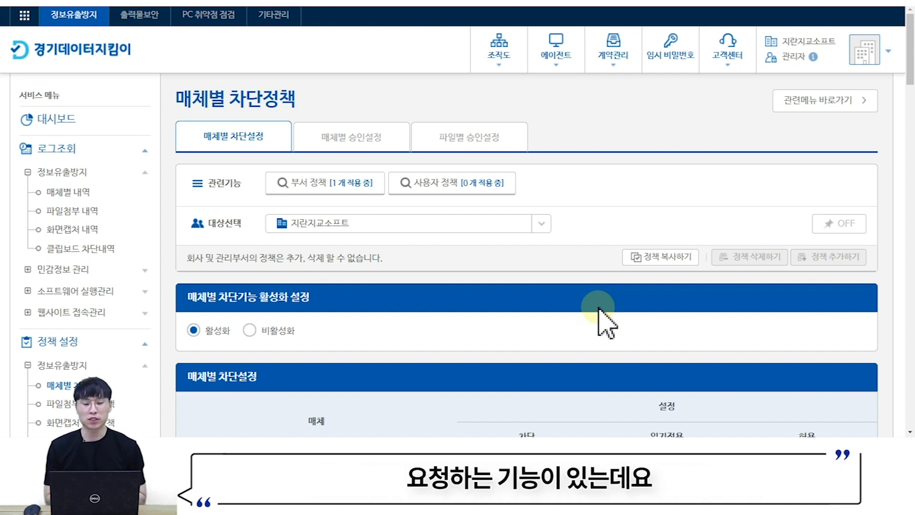
- Review 매체별 승인설정: approval enabled and a 30-minute 승인 해제 시간
click(359, 142)
scroll(375, 196, down, 3)
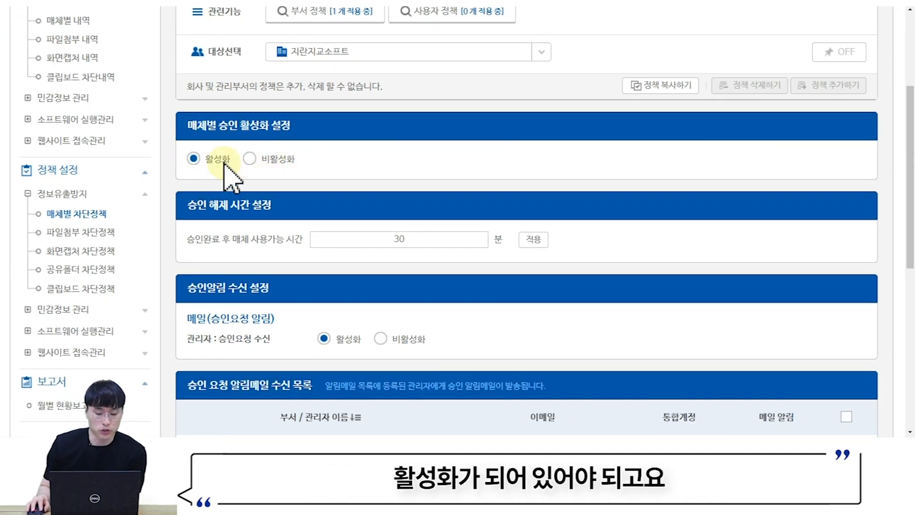
scroll(243, 165, down, 1)
drag(185, 147, 428, 185)
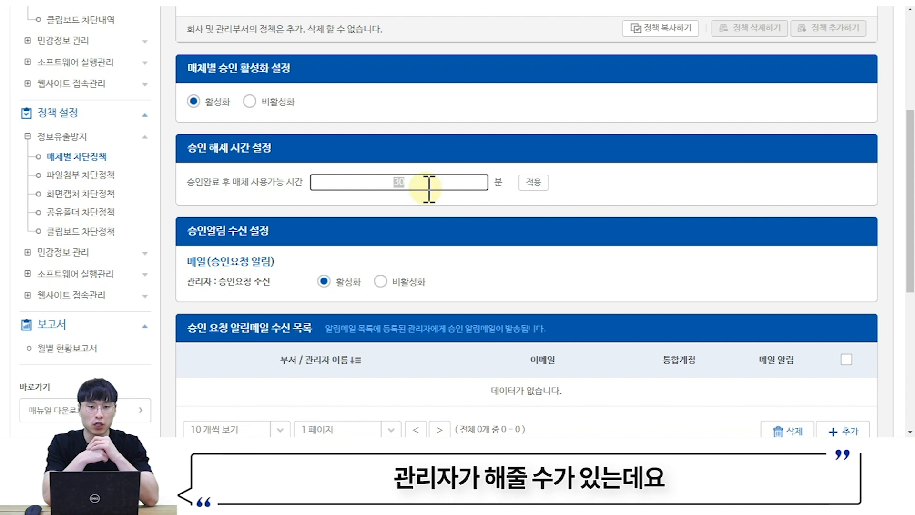
scroll(427, 189, up, 5)
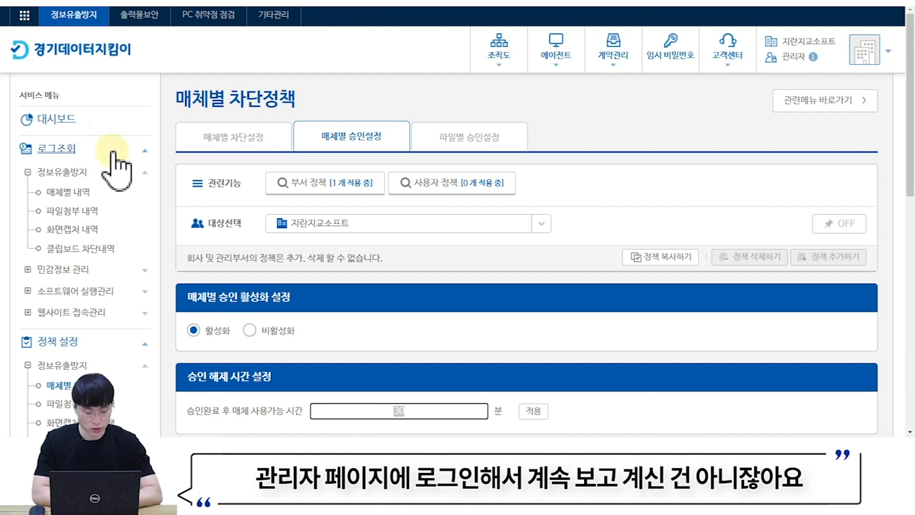
scroll(468, 272, down, 1)
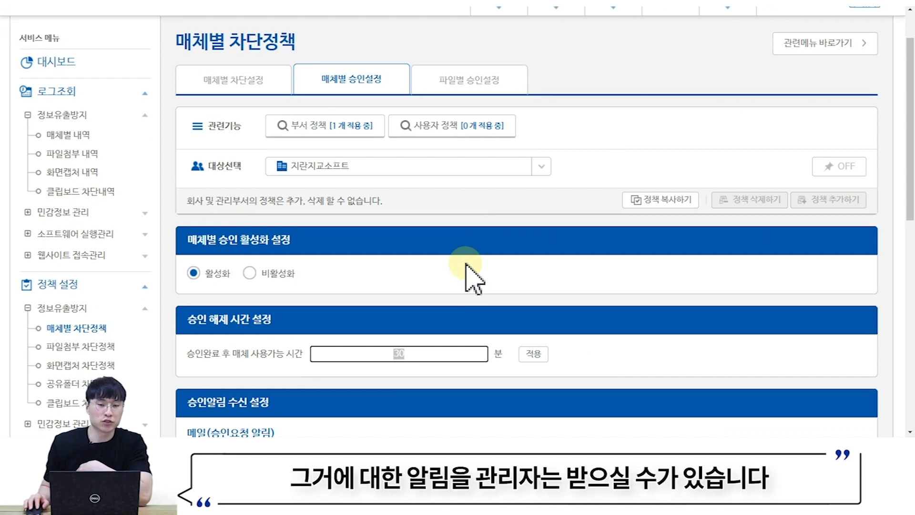
scroll(466, 265, down, 4)
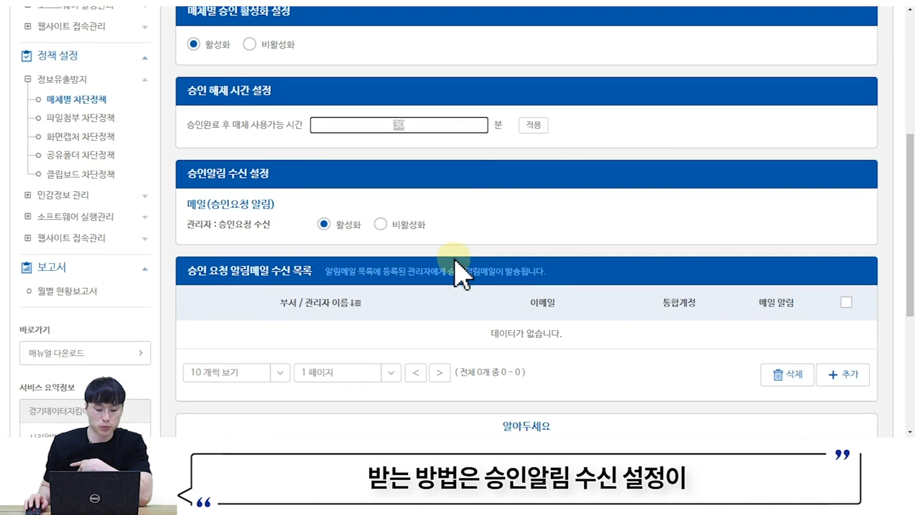
click(186, 179)
drag(188, 180, 279, 183)
click(348, 224)
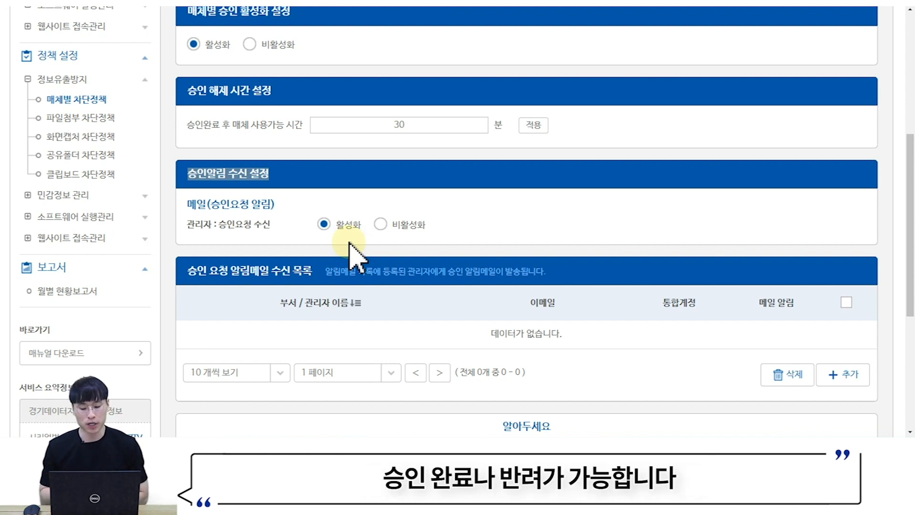
scroll(353, 250, down, 1)
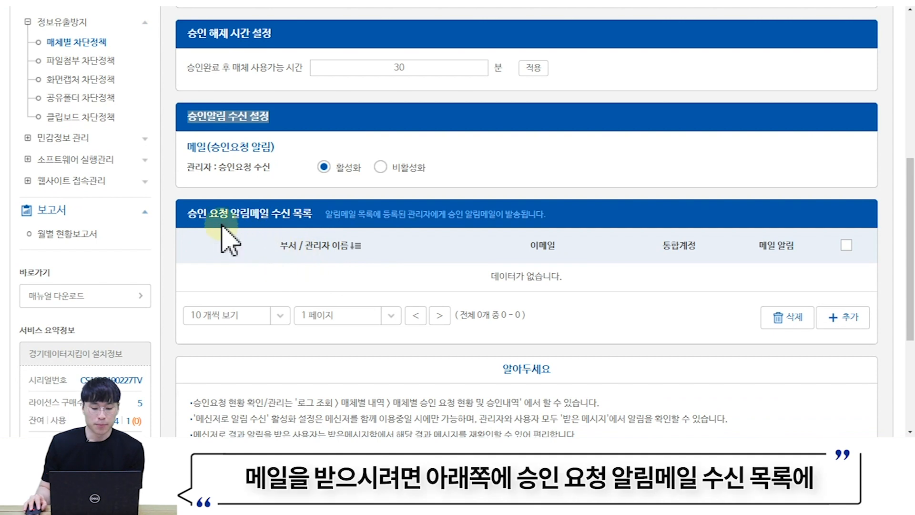
drag(188, 213, 317, 228)
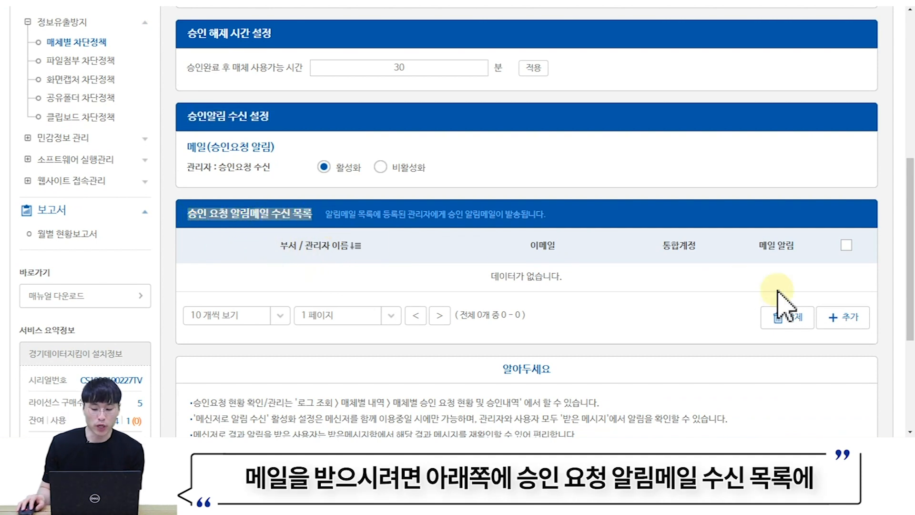
click(842, 317)
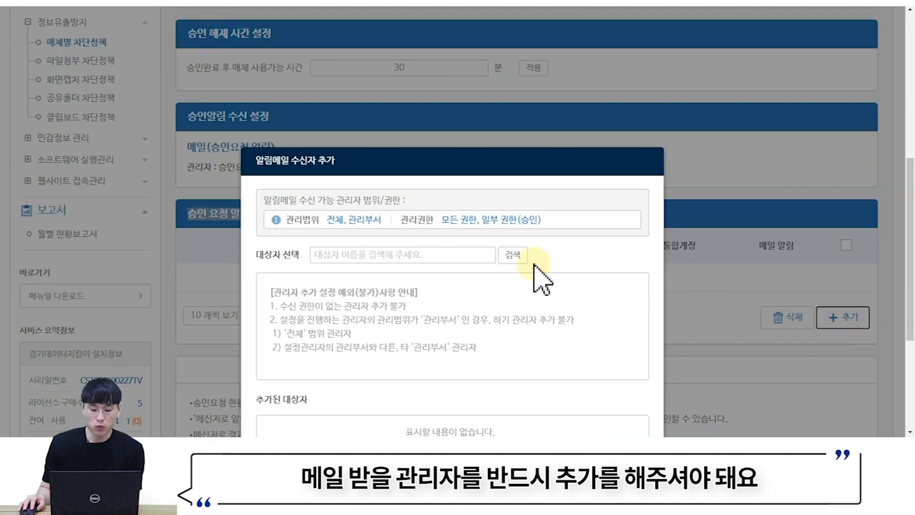
scroll(478, 256, down, 1)
click(442, 258)
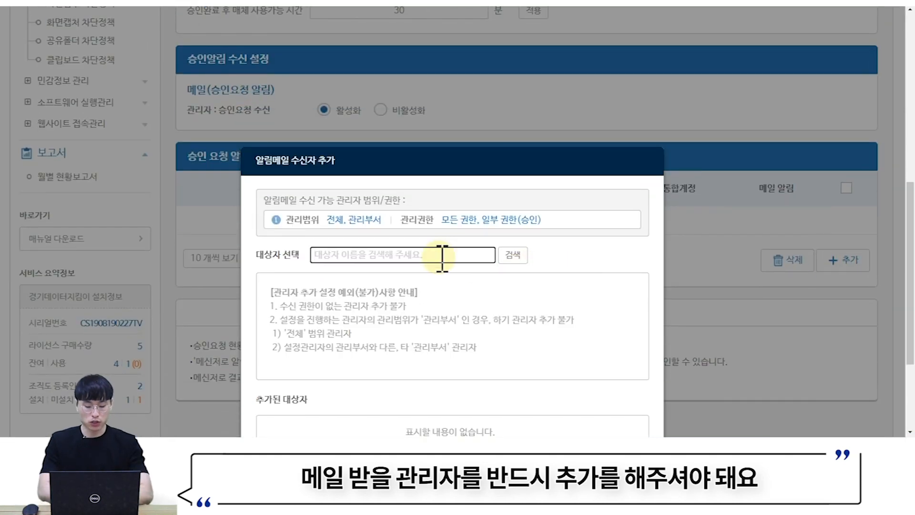
text(관리)
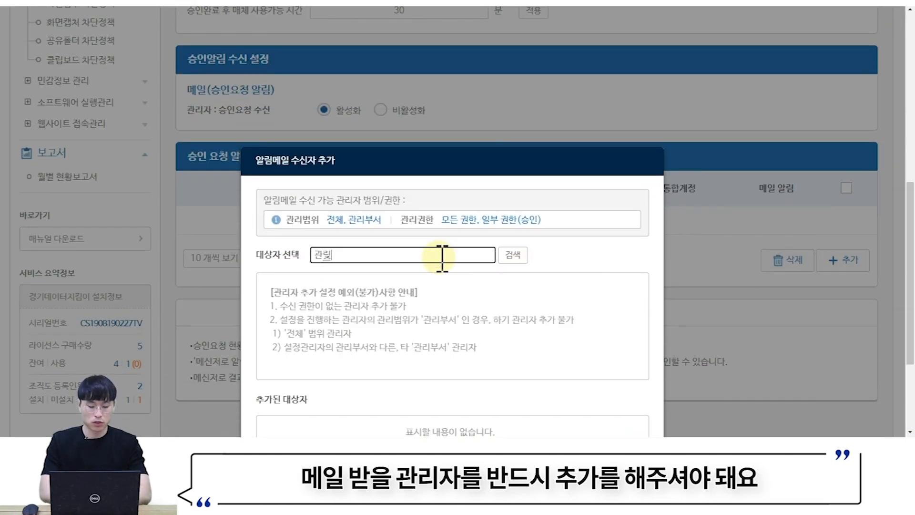
text(자)
key(Return)
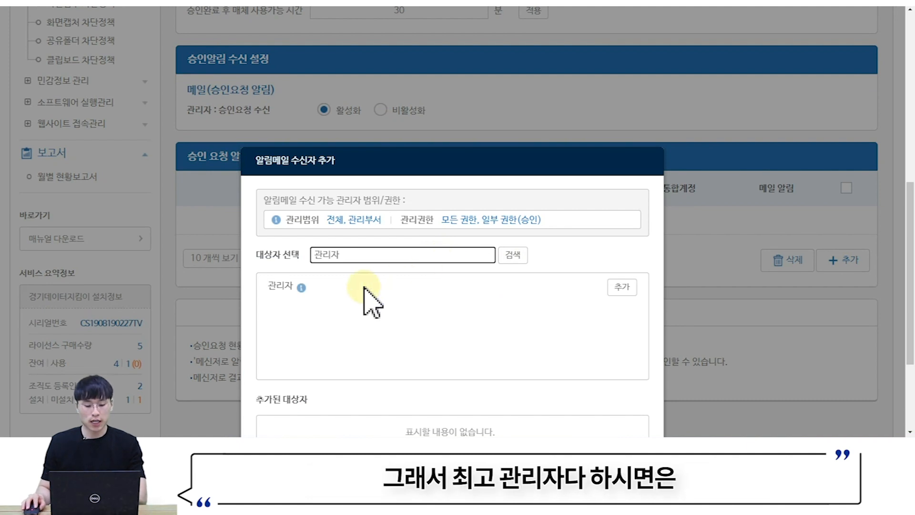
click(629, 288)
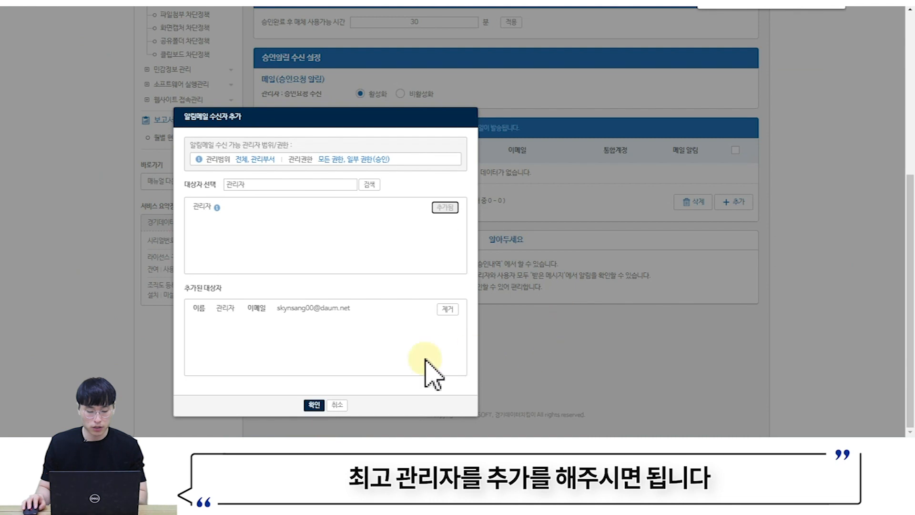
click(314, 405)
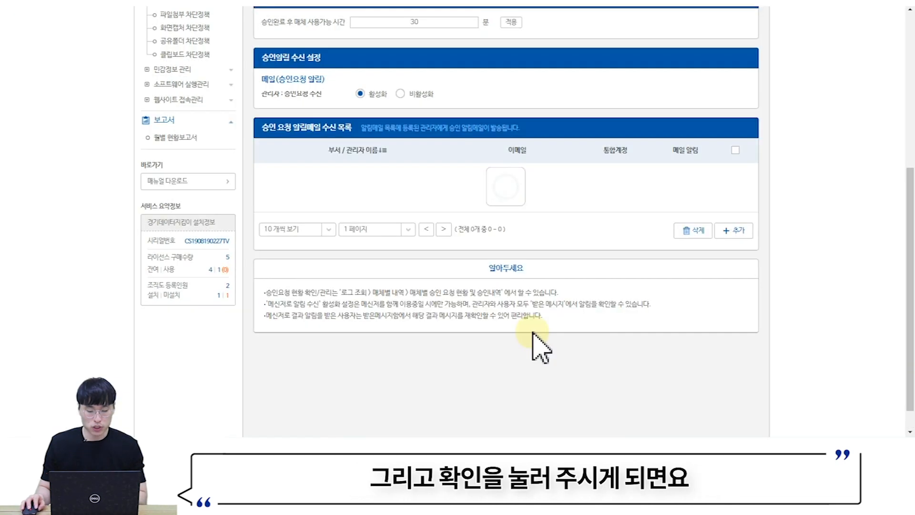
scroll(544, 363, up, 2)
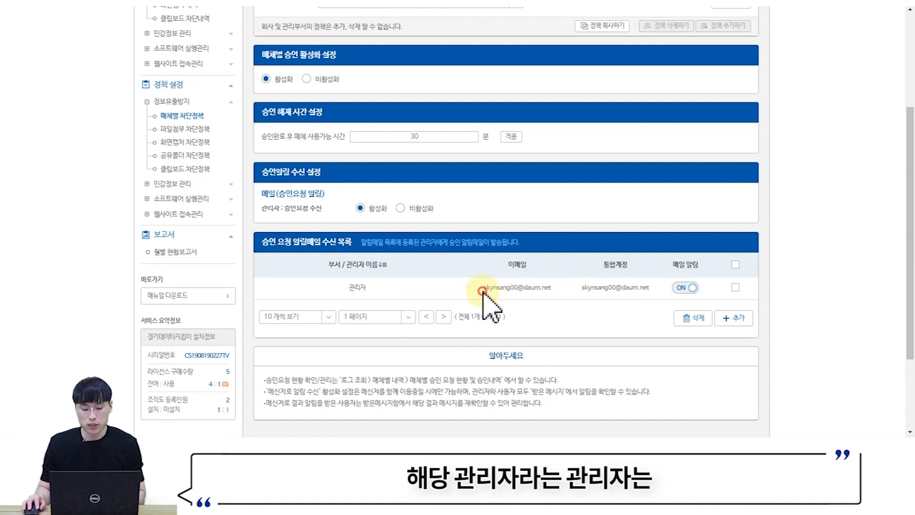
drag(484, 287, 572, 292)
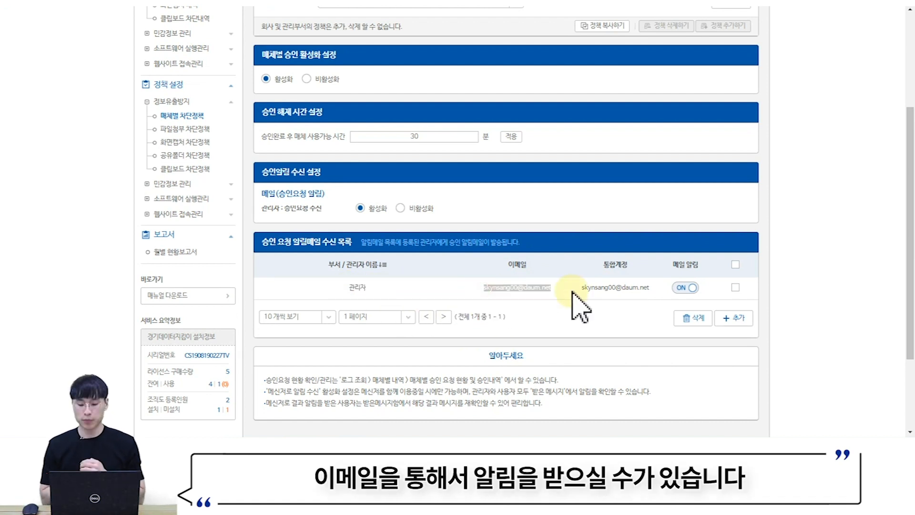
click(735, 287)
click(694, 318)
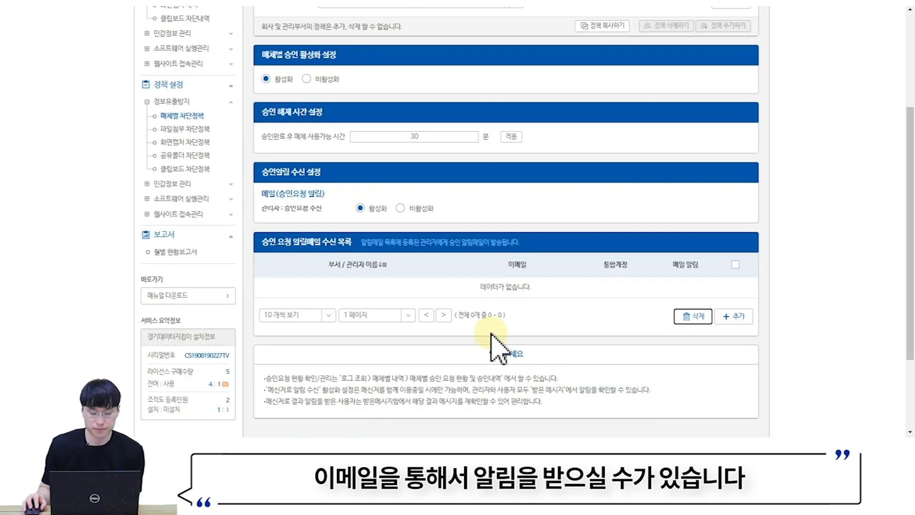
scroll(497, 344, up, 3)
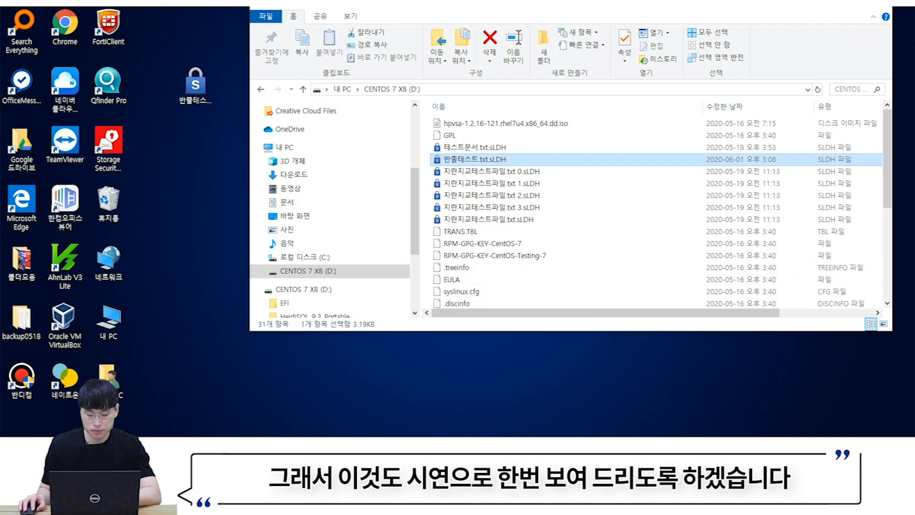
- Use the agent's tray menu and bring the File Explorer window into view
click(766, 425)
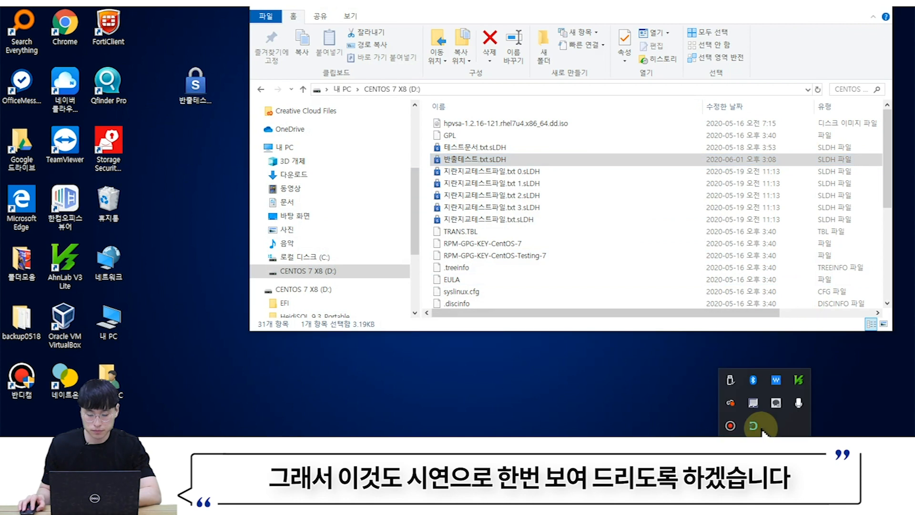
right_click(757, 427)
click(788, 382)
click(608, 394)
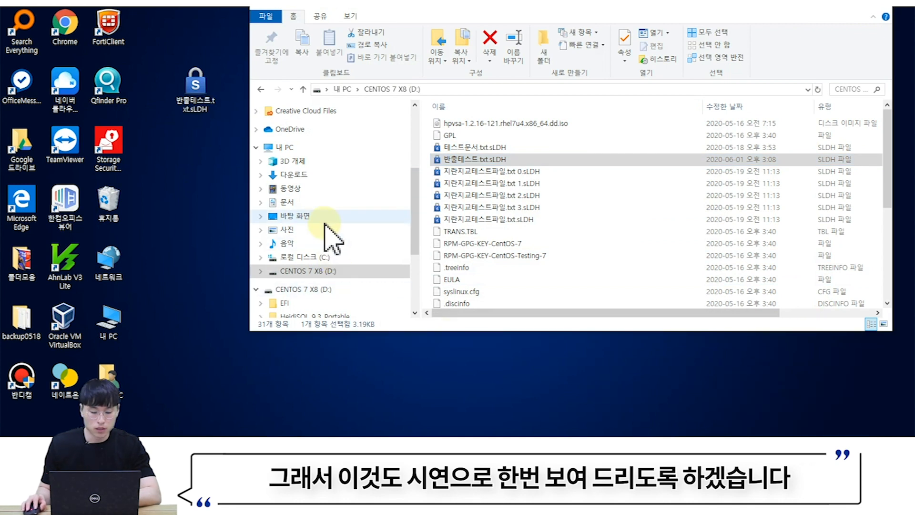
drag(367, 16, 364, 4)
- Copy 반출테스트.txt.sLDH onto D: with overwrite, cancelling when access is denied
drag(210, 88, 555, 117)
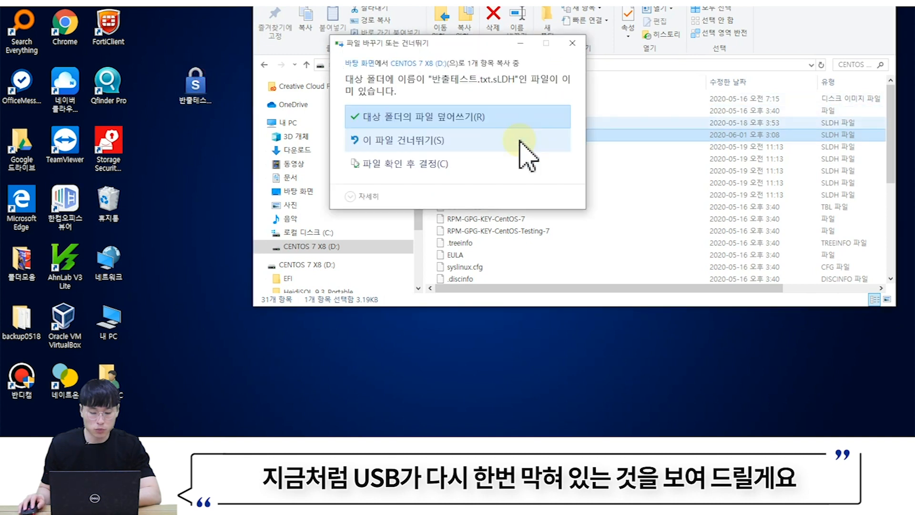
click(447, 123)
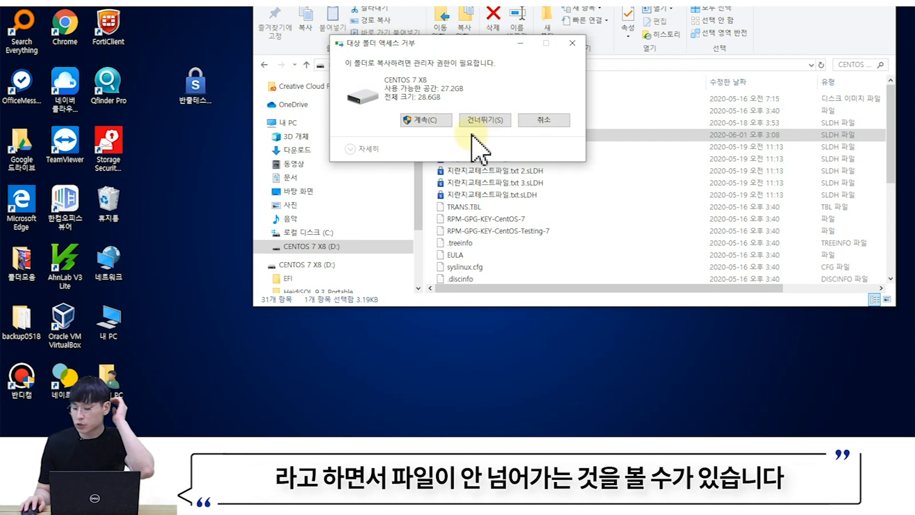
click(536, 121)
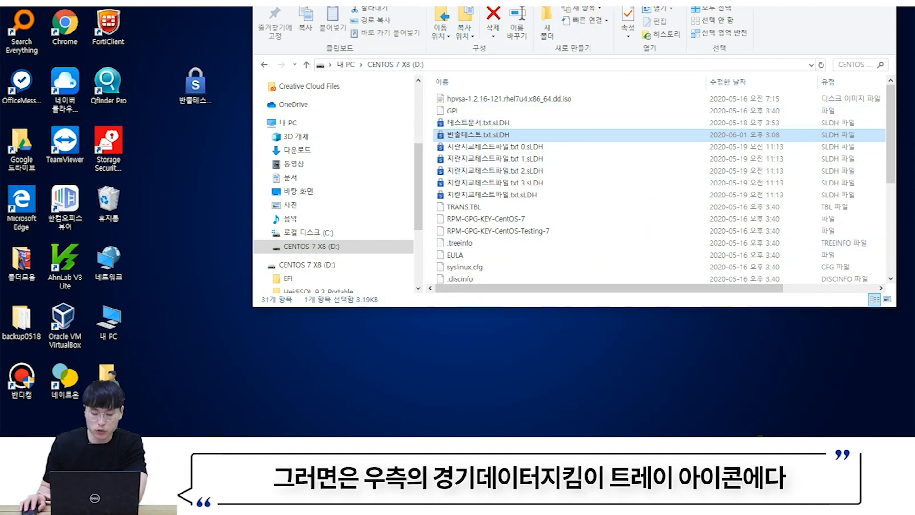
- Submit a 매체사용 승인 요청 for 허용 on the SanDisk Ultra USB Device and confirm
click(761, 449)
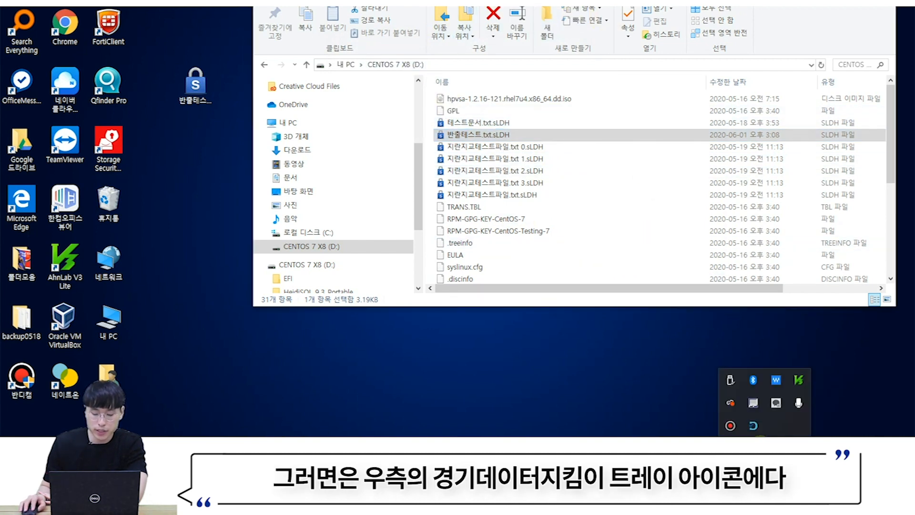
right_click(754, 432)
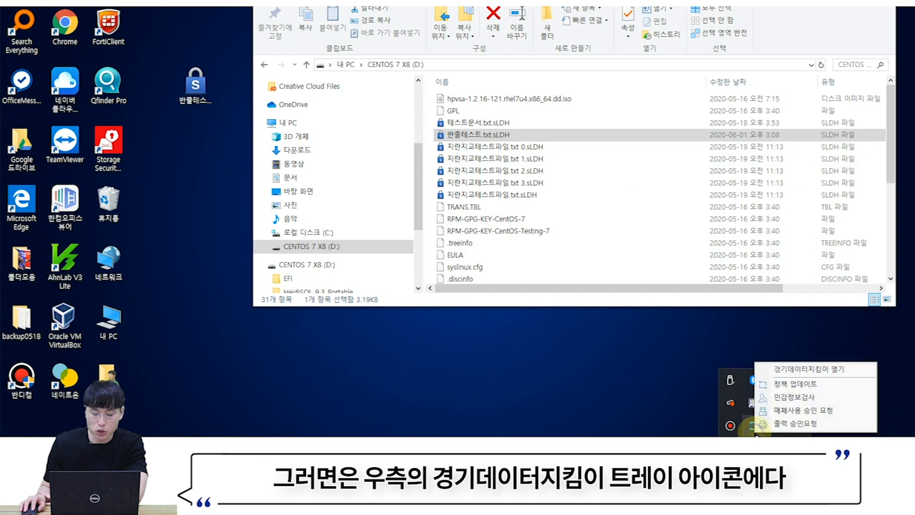
click(783, 411)
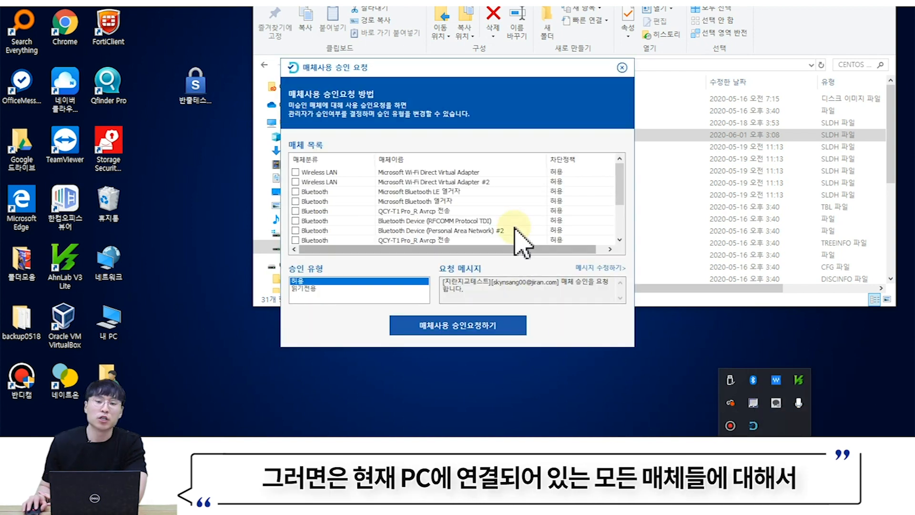
scroll(506, 219, down, 1)
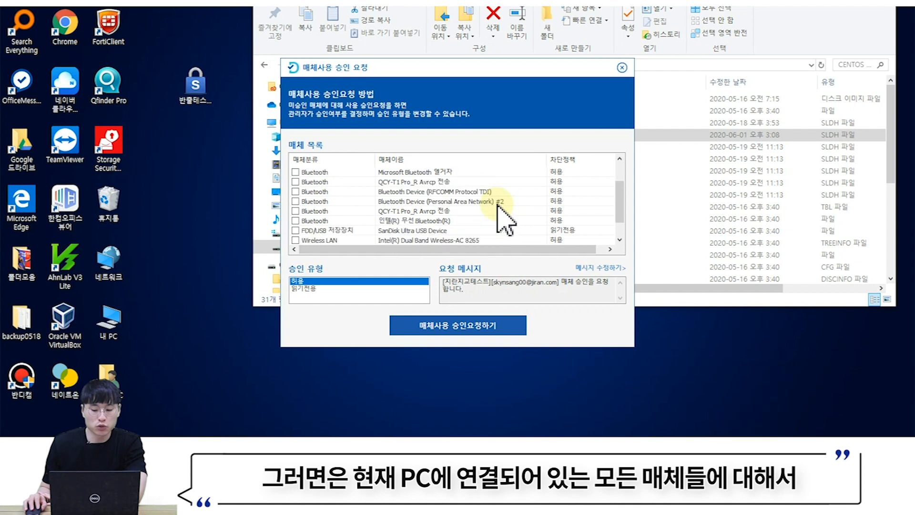
click(575, 231)
scroll(580, 239, down, 1)
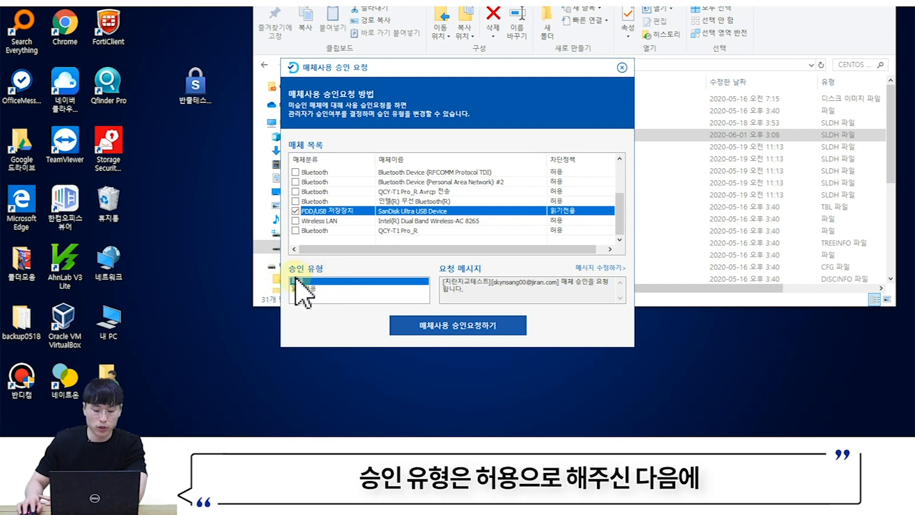
click(477, 282)
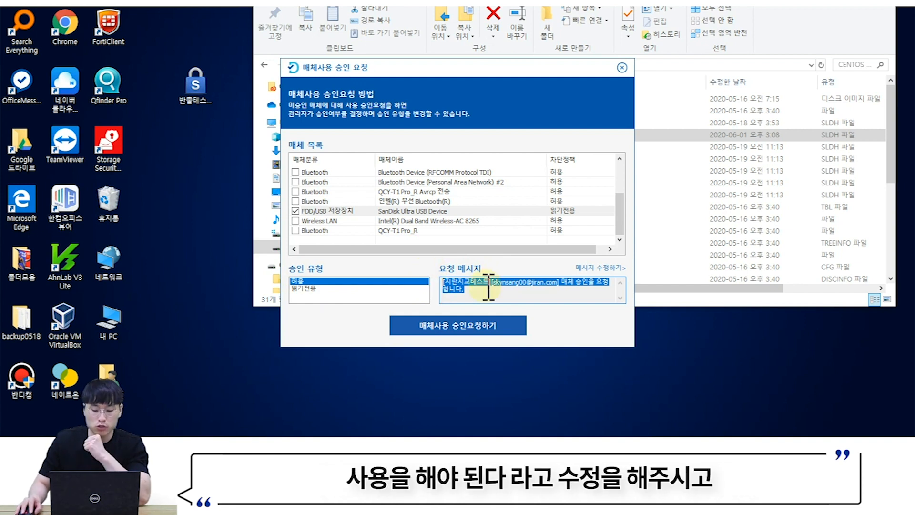
click(467, 325)
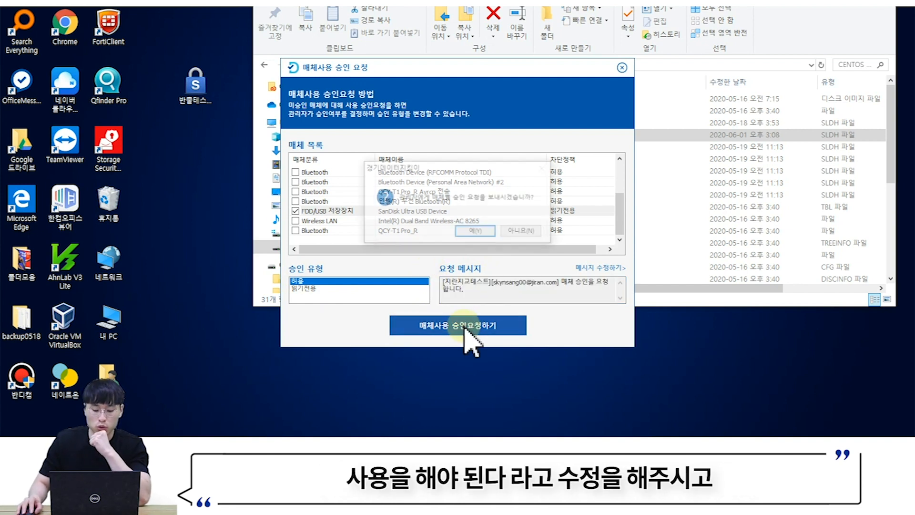
click(477, 232)
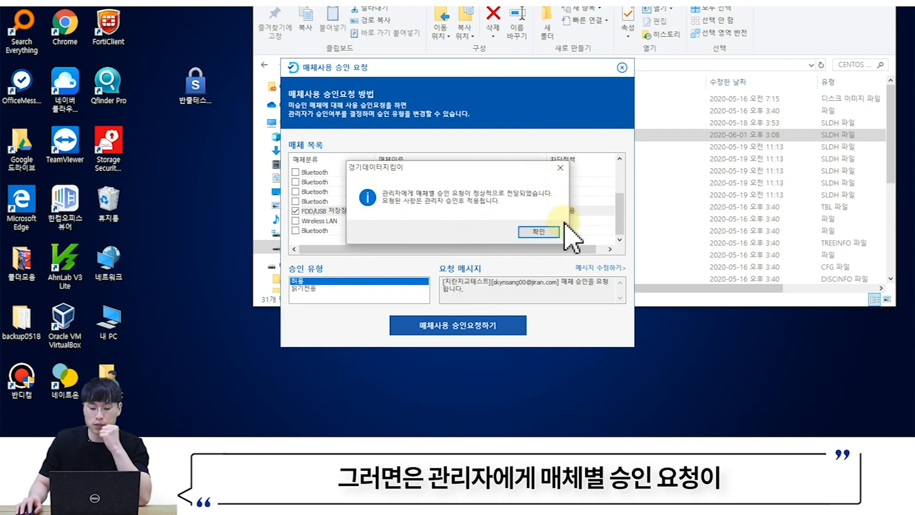
click(540, 233)
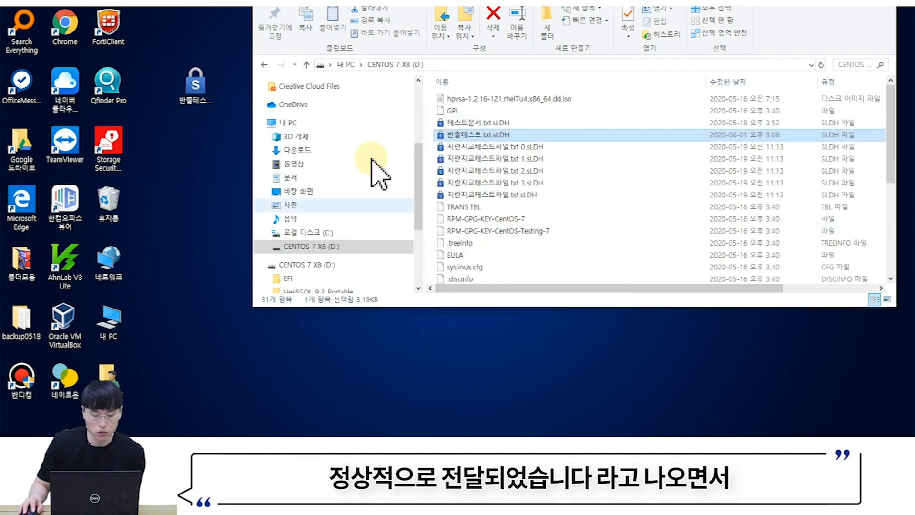
- Open 로그조회 > 매체별 내역 at the 매체별 승인 요청 현황 및 승인내역 tab
mouse_move(344, 448)
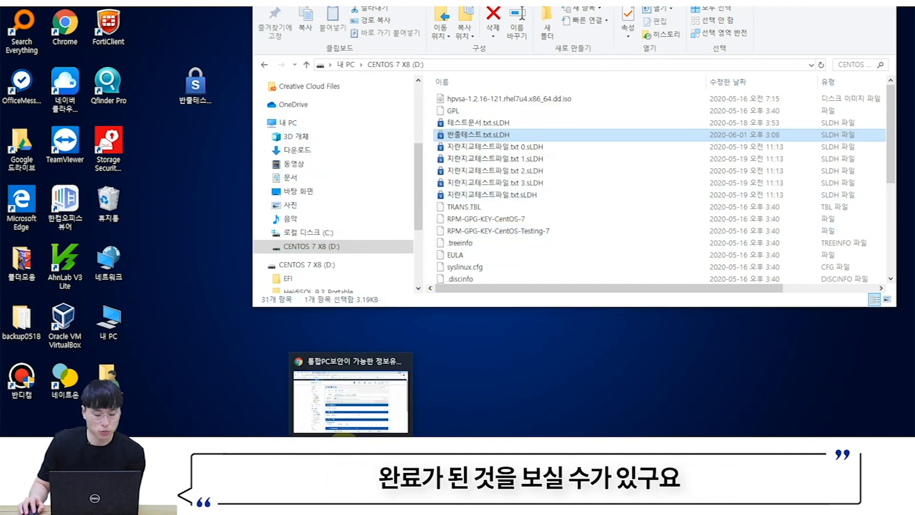
click(351, 396)
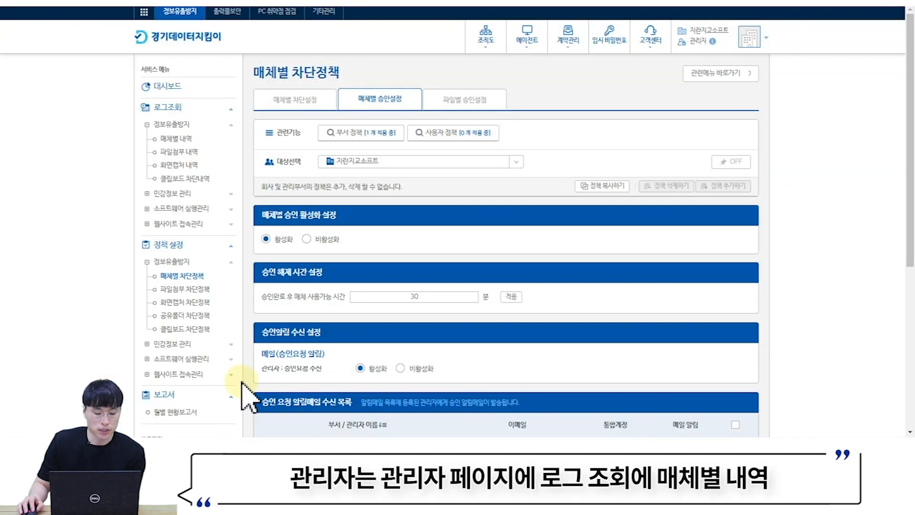
click(186, 139)
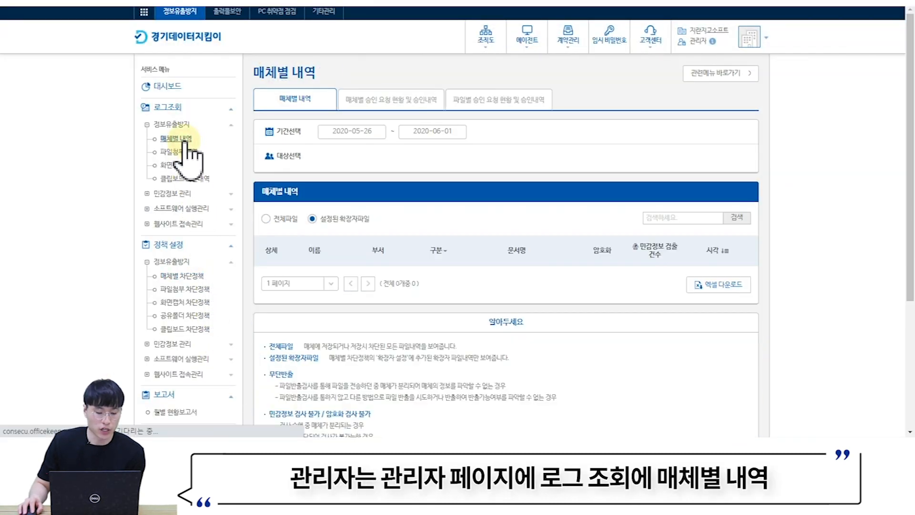
click(393, 105)
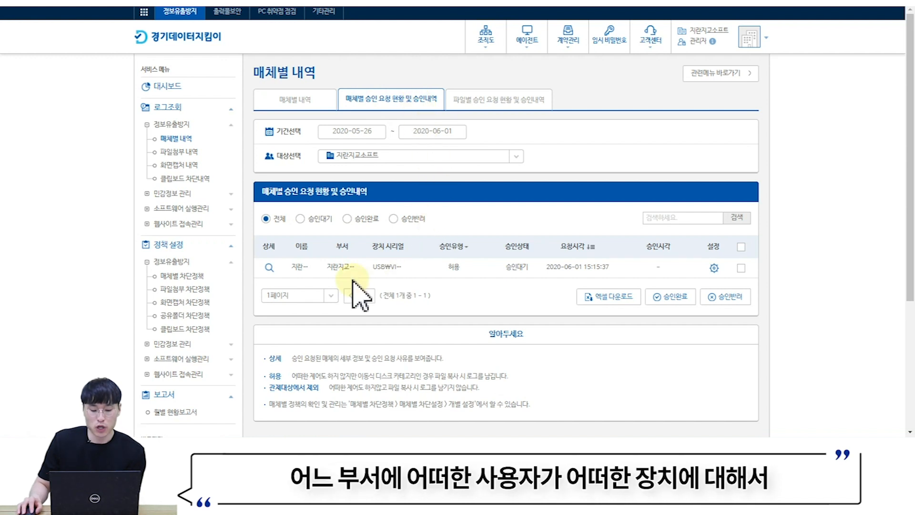
- Expand the pending SanDisk request's device details and tick its checkbox
click(270, 268)
scroll(397, 240, down, 2)
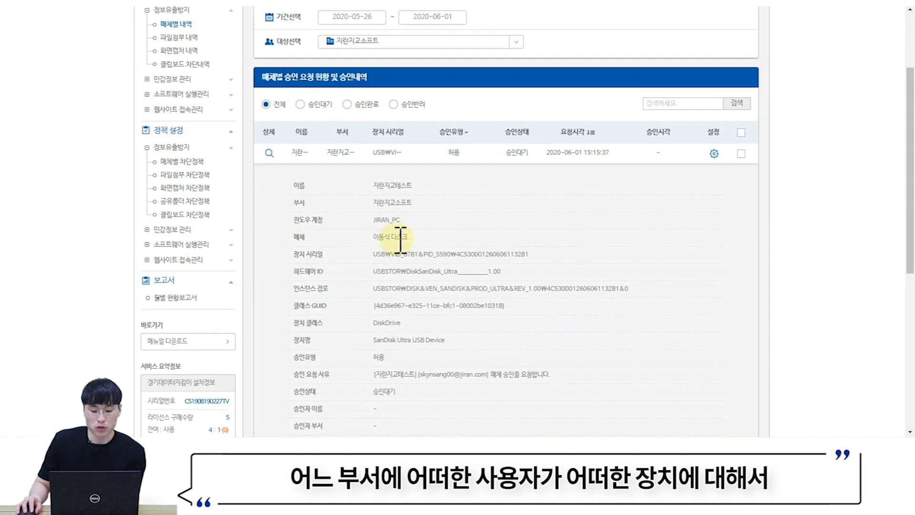
scroll(488, 253, down, 1)
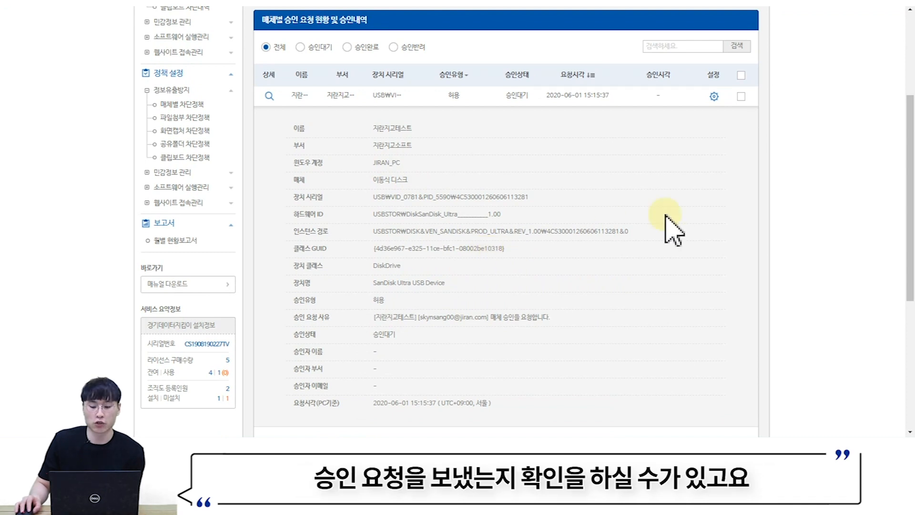
click(742, 96)
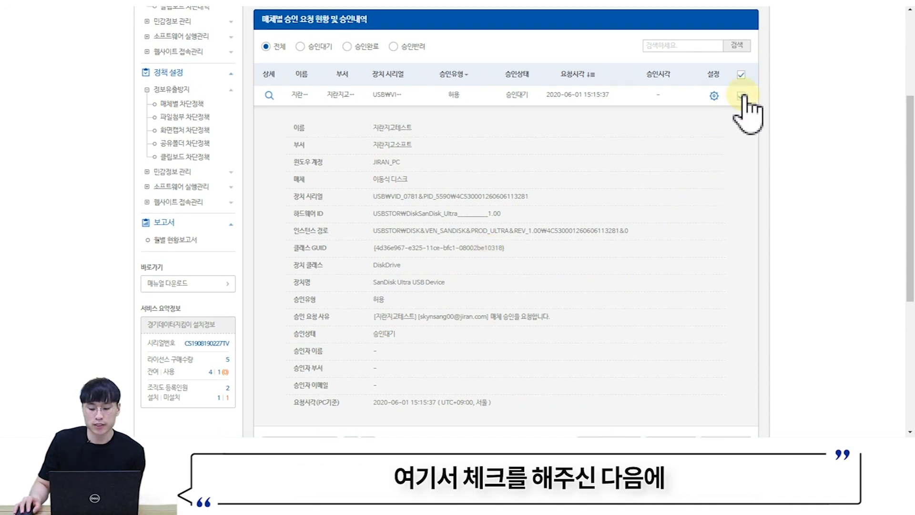
scroll(748, 102, down, 5)
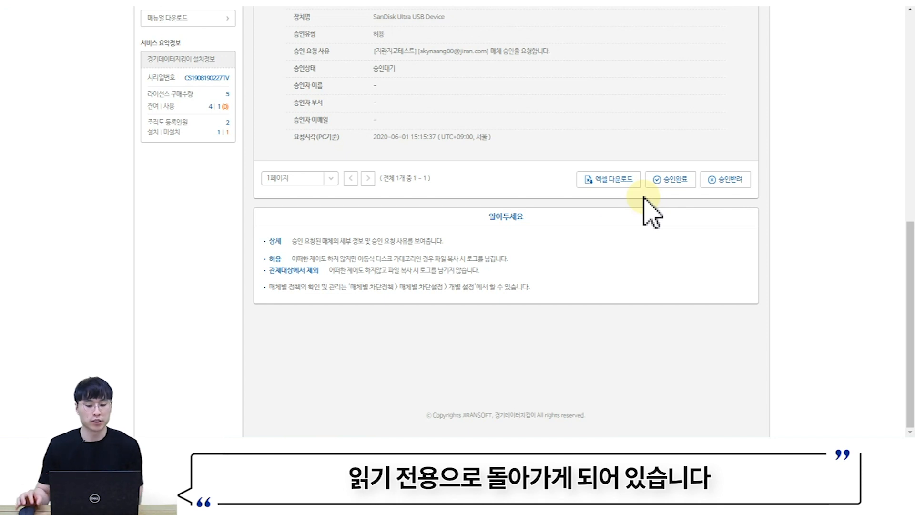
scroll(644, 200, up, 10)
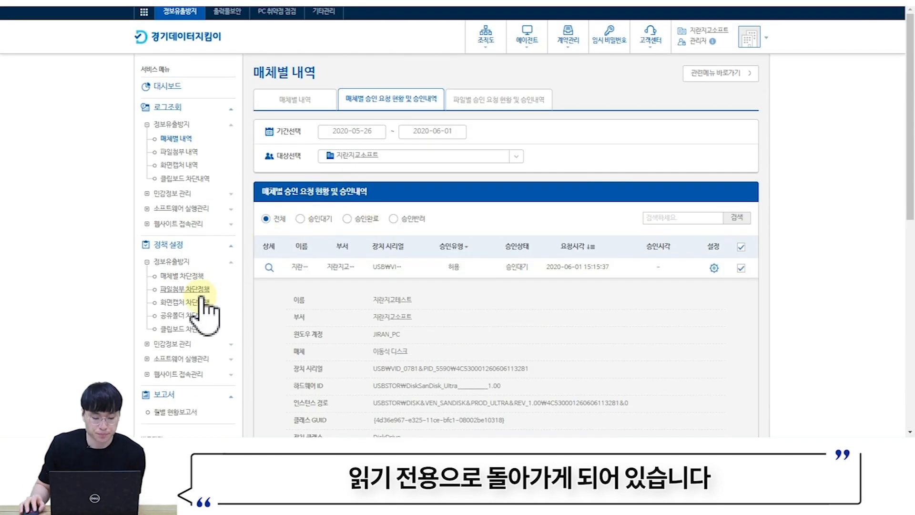
- Open 정책 설정 > 매체별 차단정책 and scroll to the 개별 설정 table
click(186, 276)
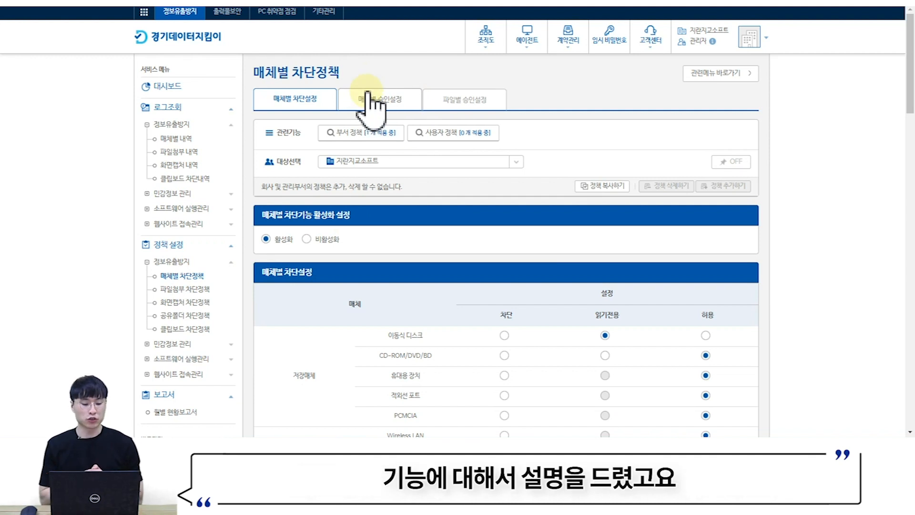
scroll(422, 212, down, 15)
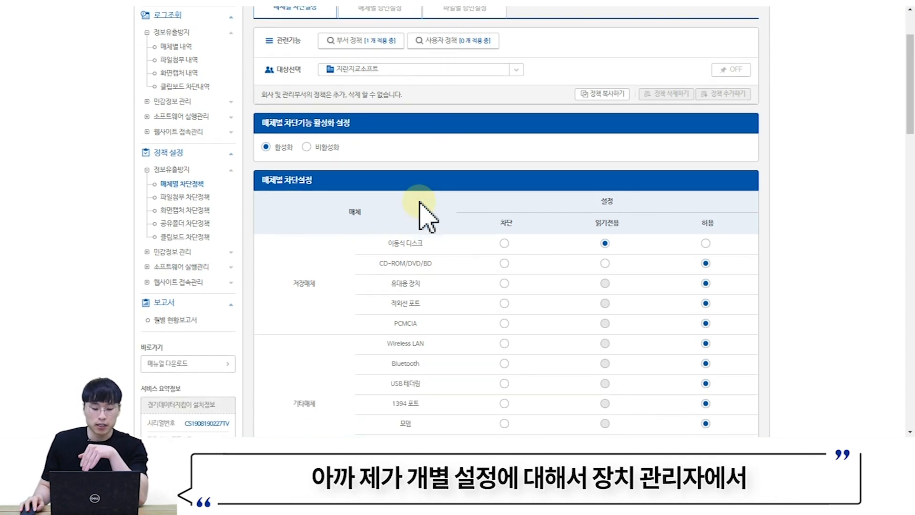
scroll(420, 202, down, 1)
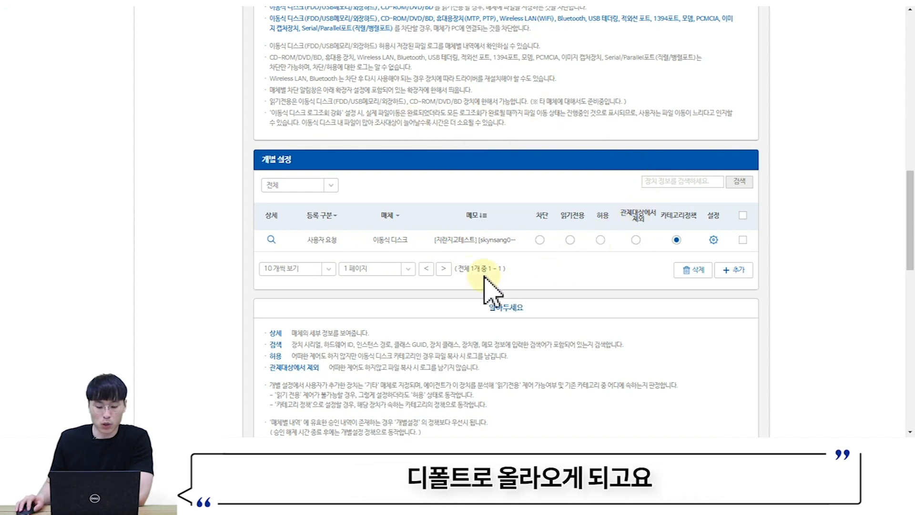
- Set the requested removable disk to 허용, update the agent policy, and retry the copy
click(600, 239)
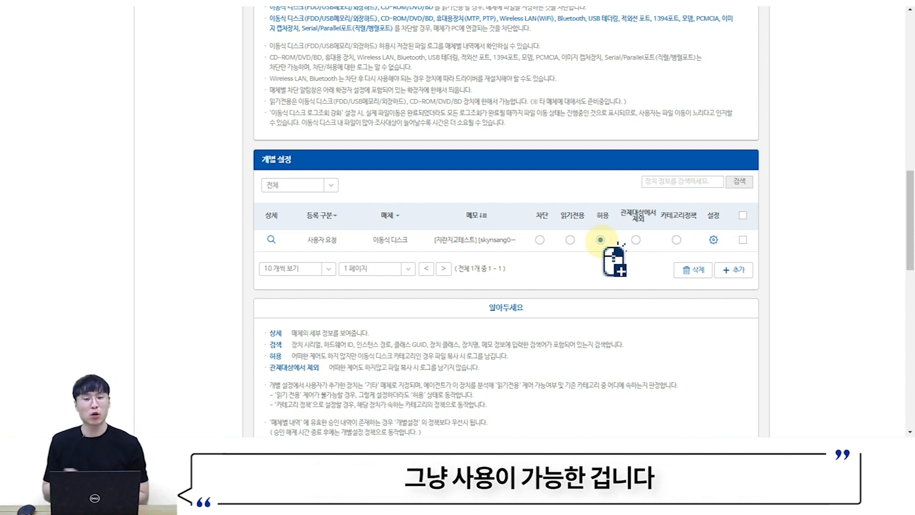
click(765, 442)
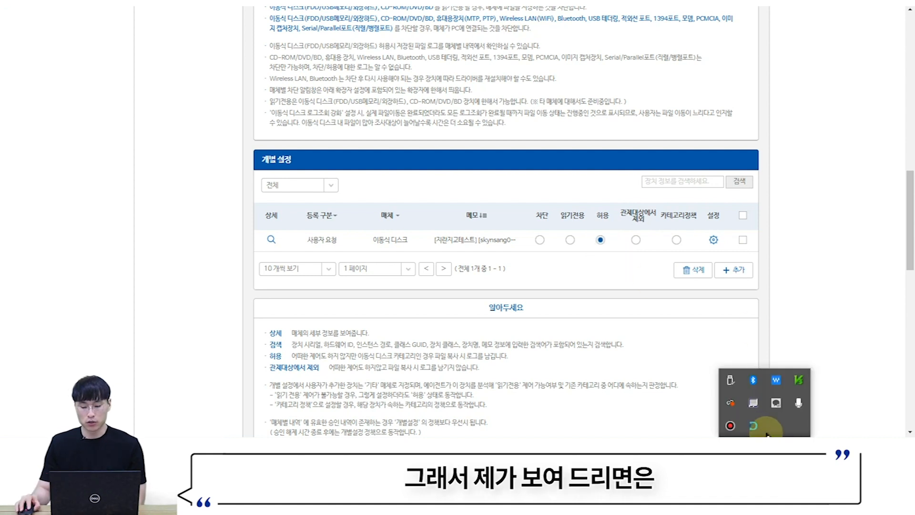
right_click(752, 425)
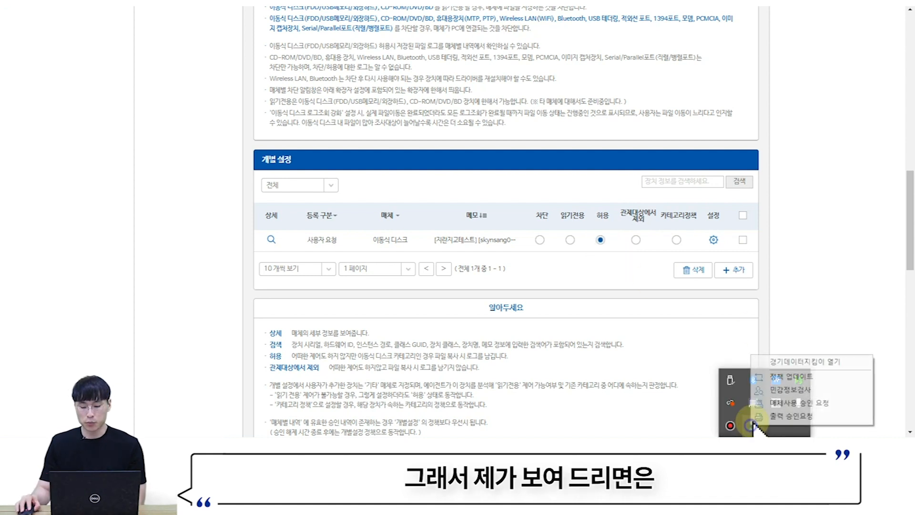
click(782, 377)
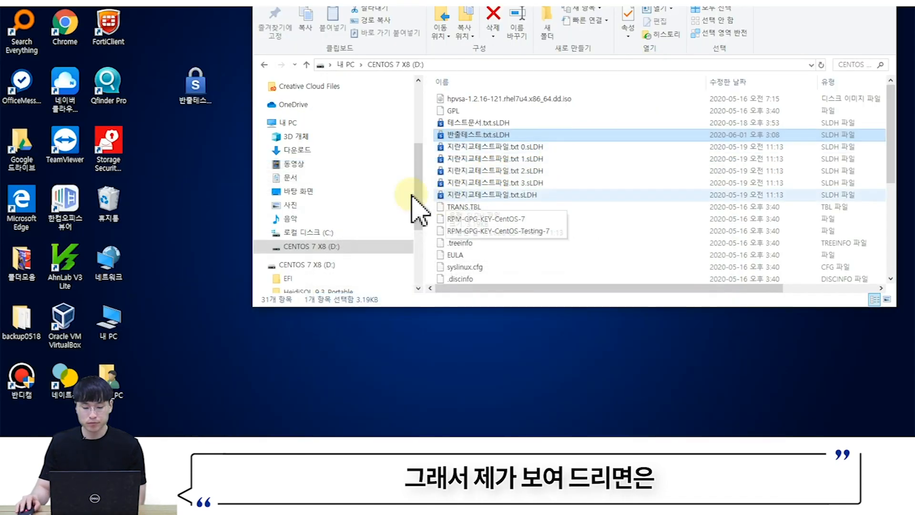
drag(419, 204, 611, 205)
click(433, 124)
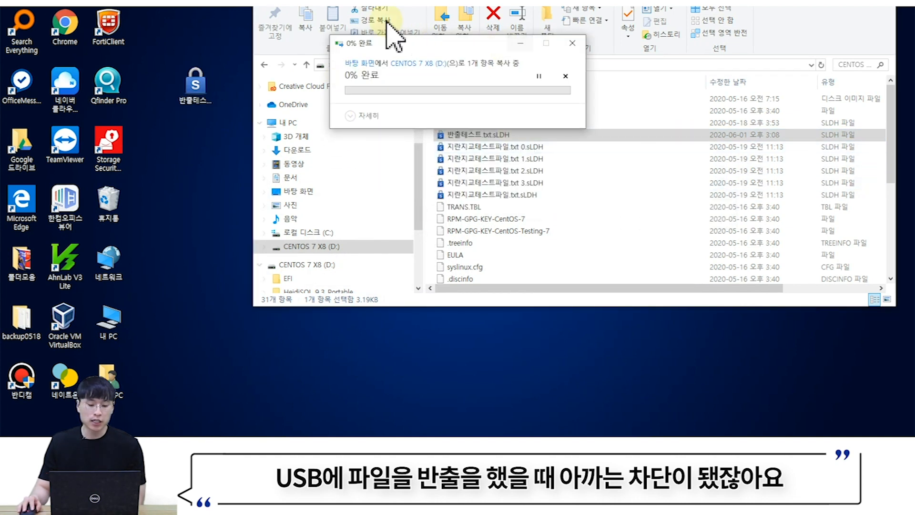
click(538, 120)
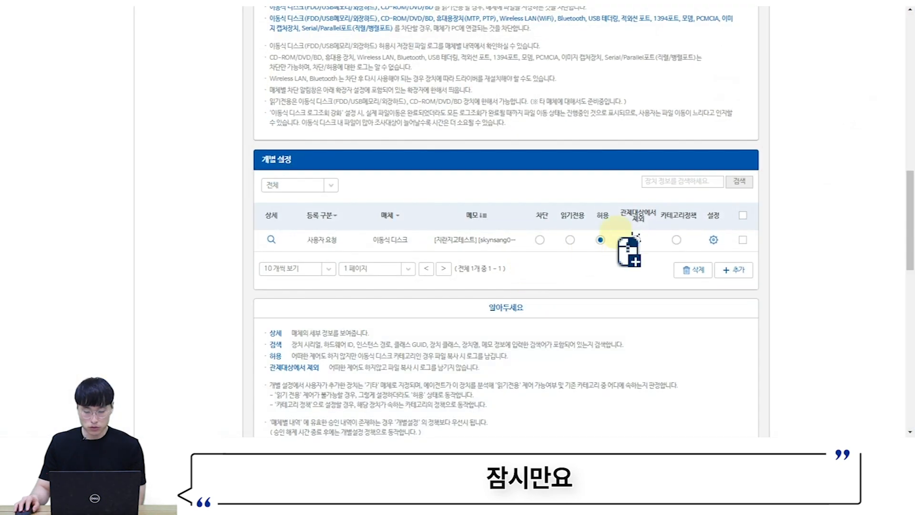
- Refresh the agent policy again and copy 반출테스트.txt.sLDH onto D:, overwriting the existing file
scroll(658, 364, up, 10)
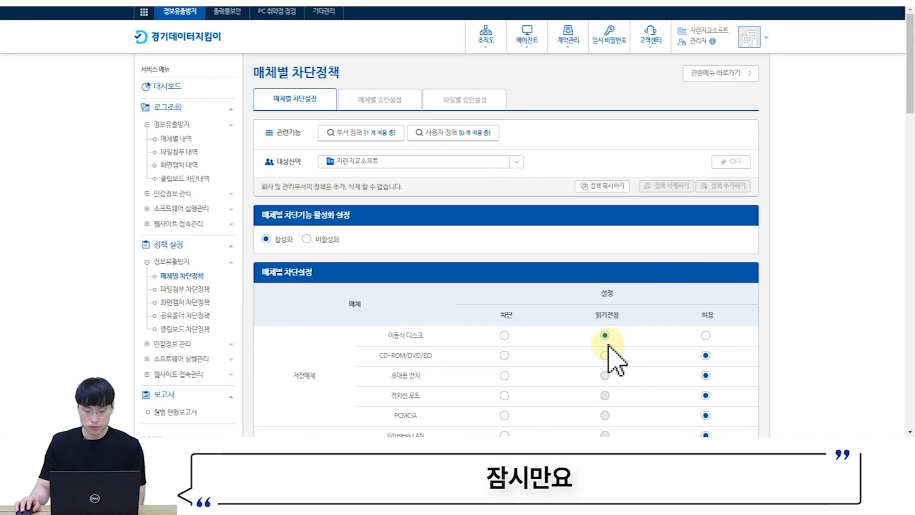
scroll(616, 333, down, 10)
click(767, 446)
right_click(758, 425)
click(781, 378)
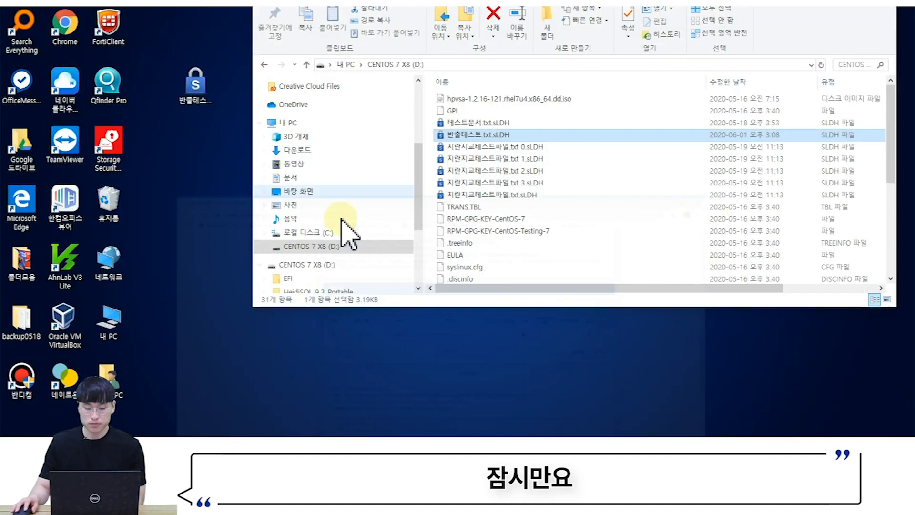
drag(195, 88, 529, 219)
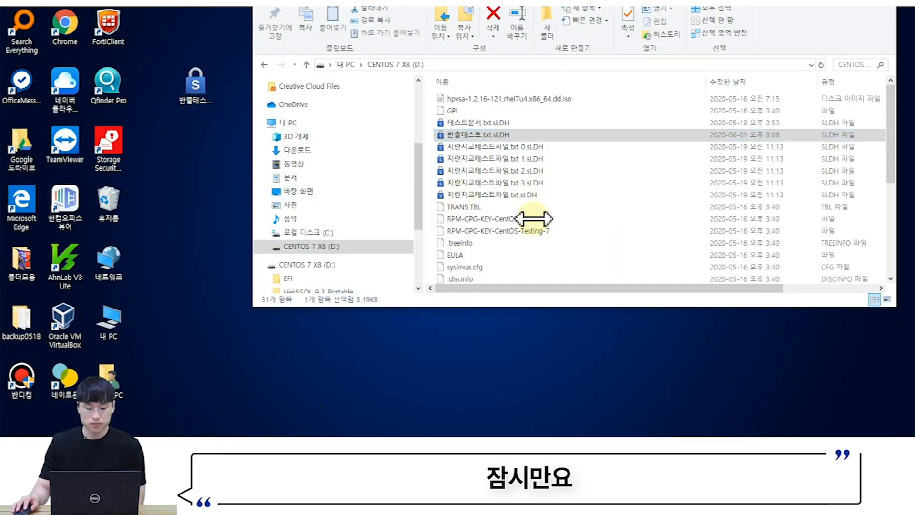
click(429, 119)
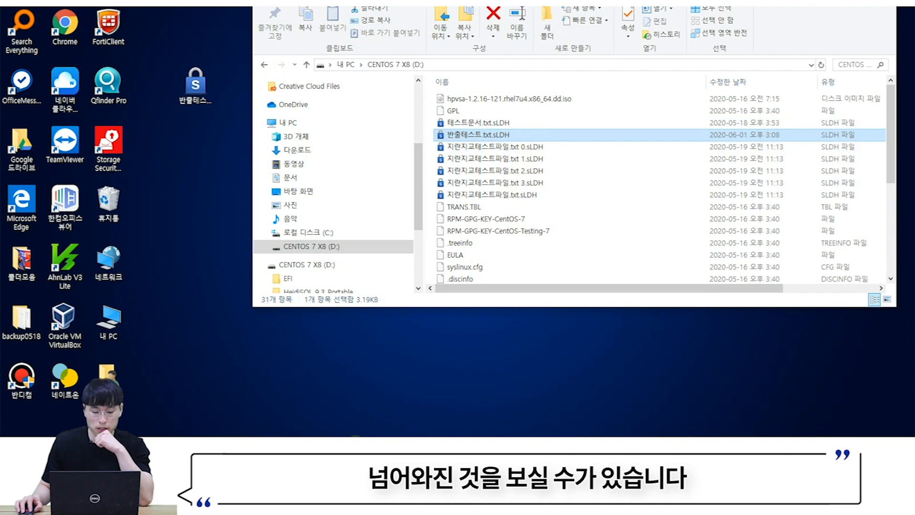
click(361, 449)
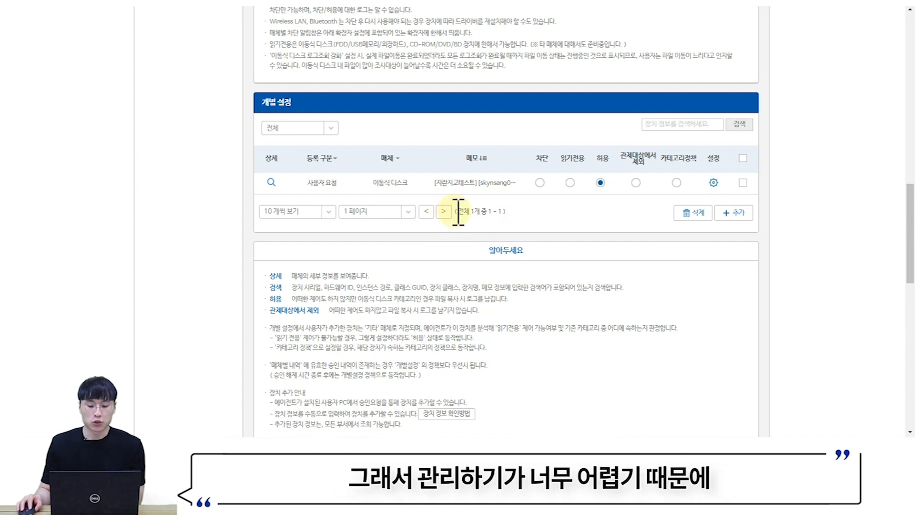
- Replace the removable disk's 메모 with '어느부서 무슨 USB' and save
click(713, 182)
drag(616, 186, 831, 170)
key(BackSpace)
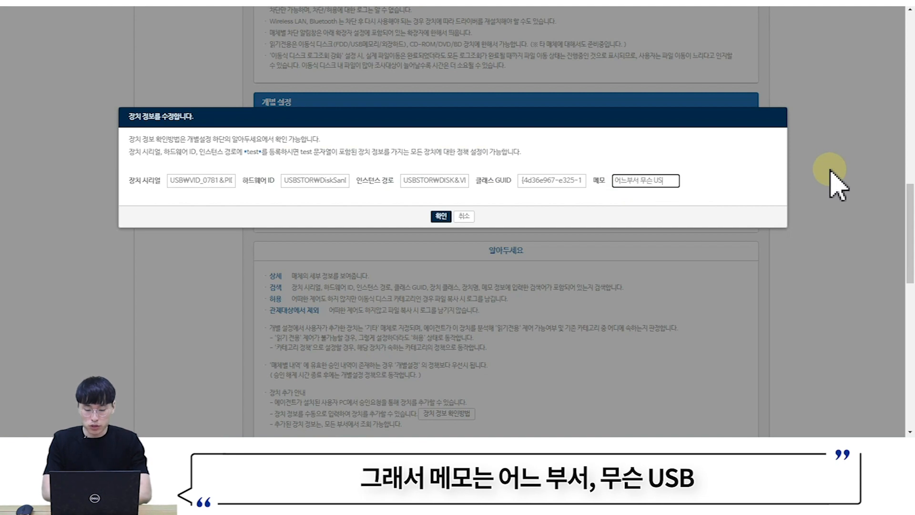
click(441, 216)
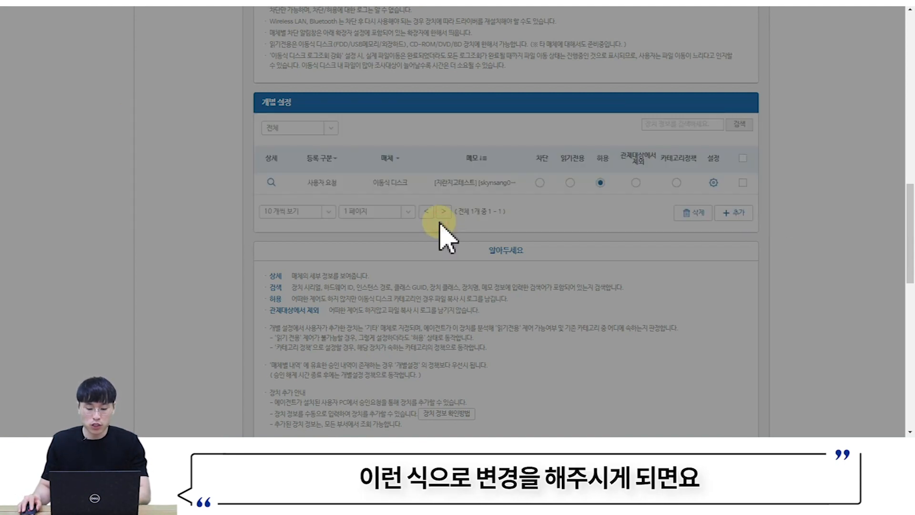
click(700, 125)
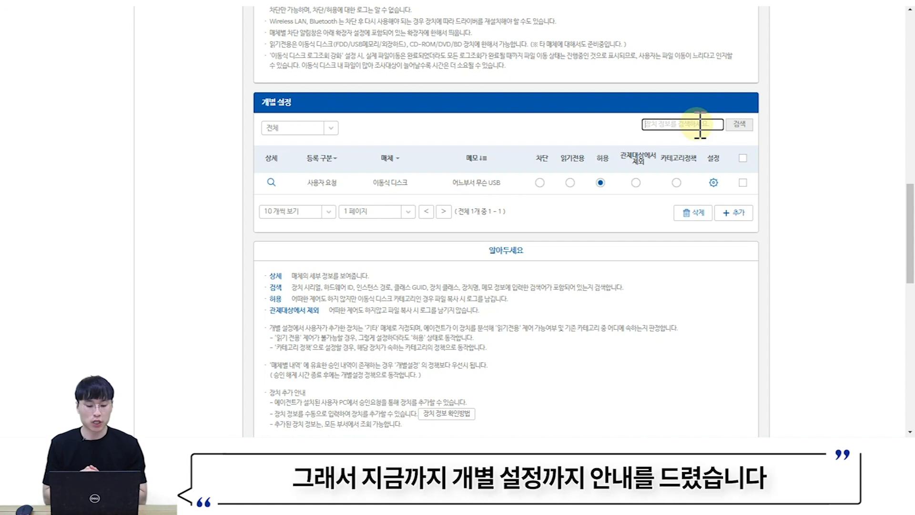
scroll(563, 123, up, 15)
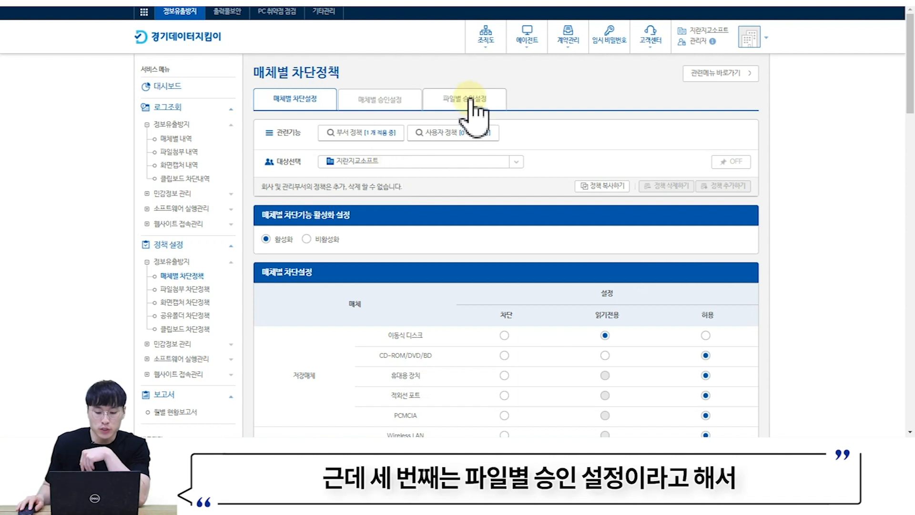
- Open the 파일별 승인설정 tab and review file approval enabled with mail alerts off
click(470, 110)
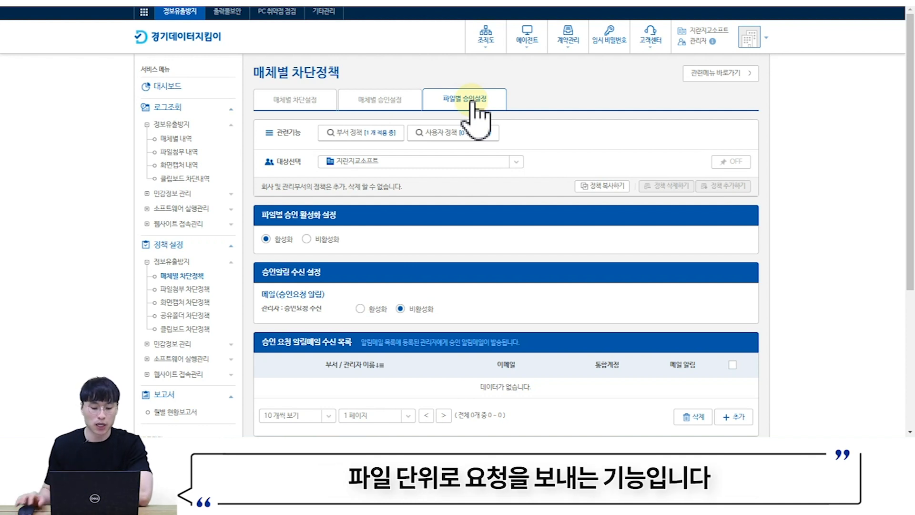
scroll(282, 162, down, 2)
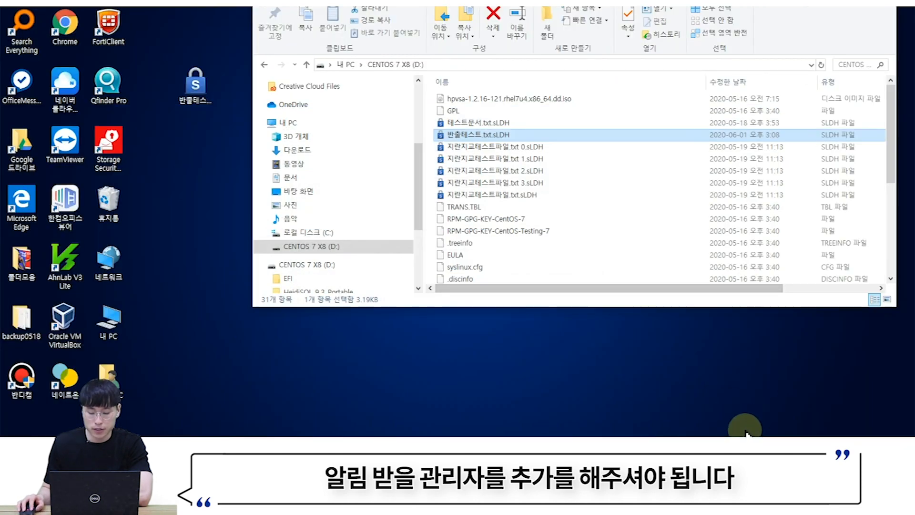
- Update the agent policy and confirm copying 반출테스트.txt.sLDH to D: is now blocked
click(760, 430)
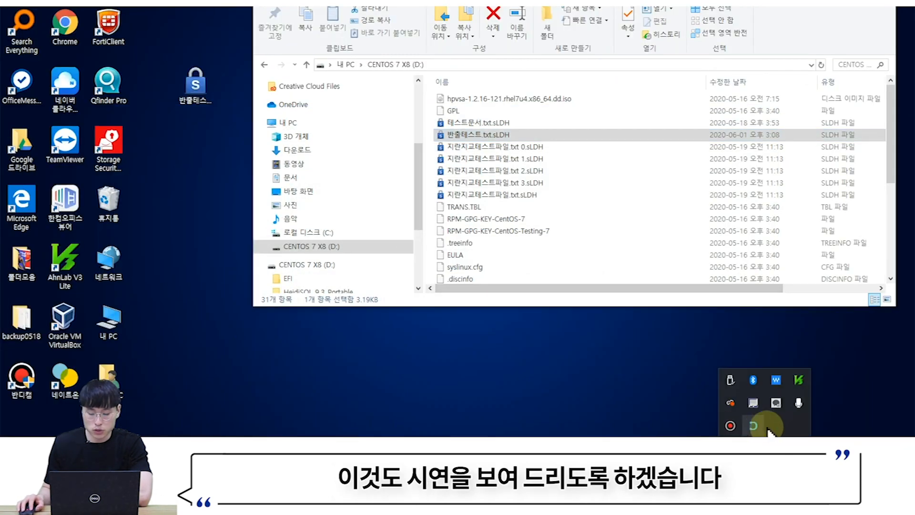
right_click(754, 425)
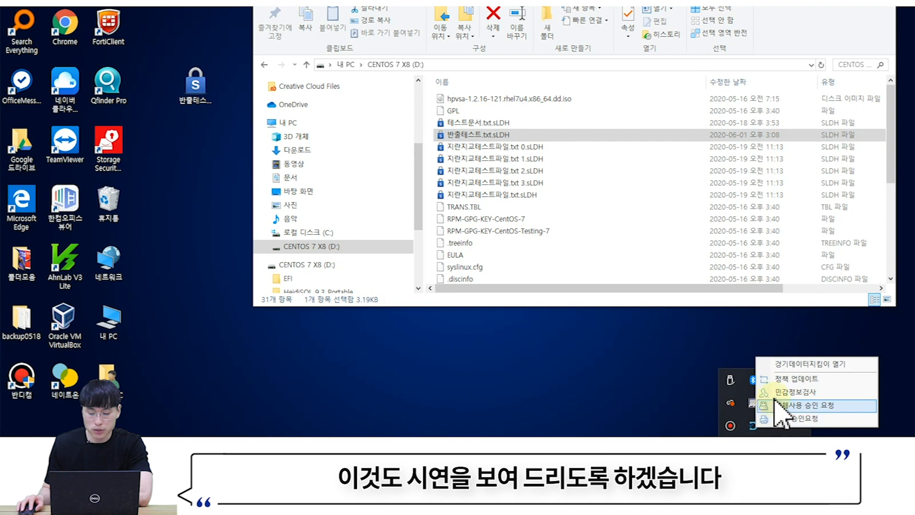
click(785, 382)
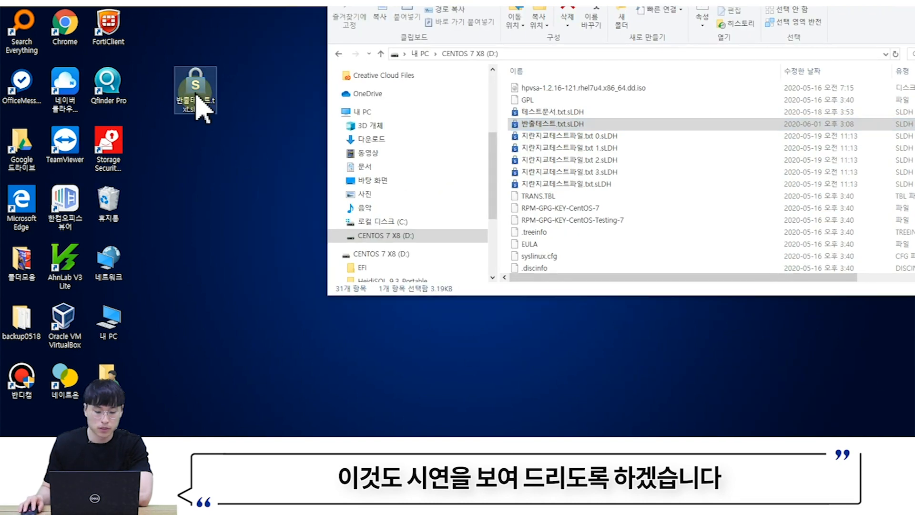
drag(203, 96, 695, 128)
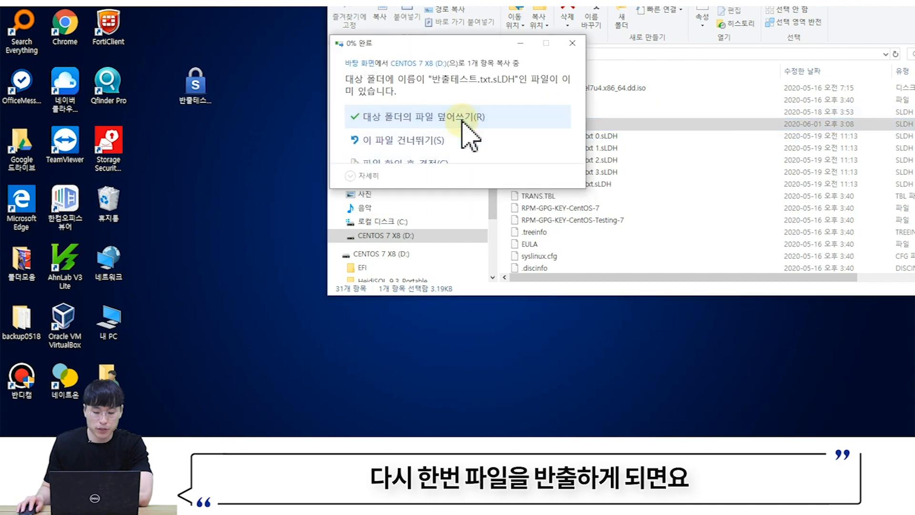
click(463, 121)
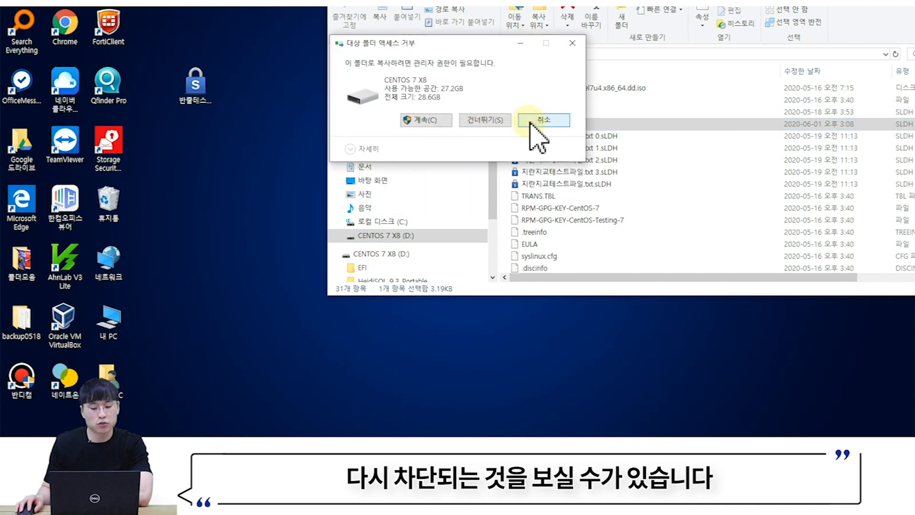
click(533, 122)
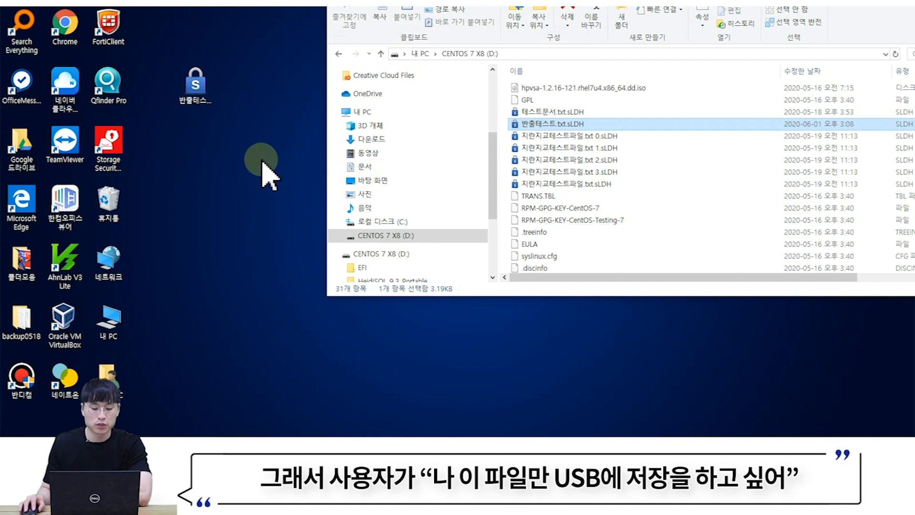
- Send a 반출승인요청 for 반출테스트.txt.sLDH limited by 저장 가능 횟수, then close the window
drag(205, 95, 260, 165)
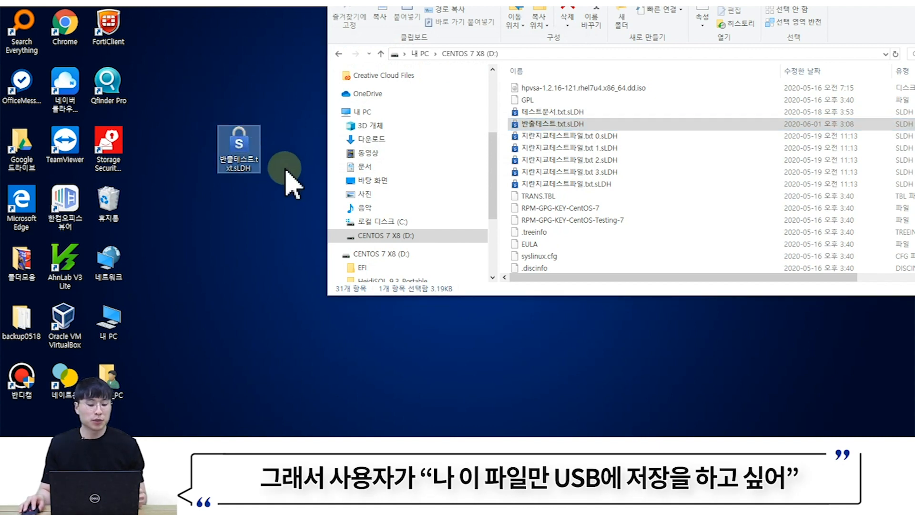
right_click(243, 145)
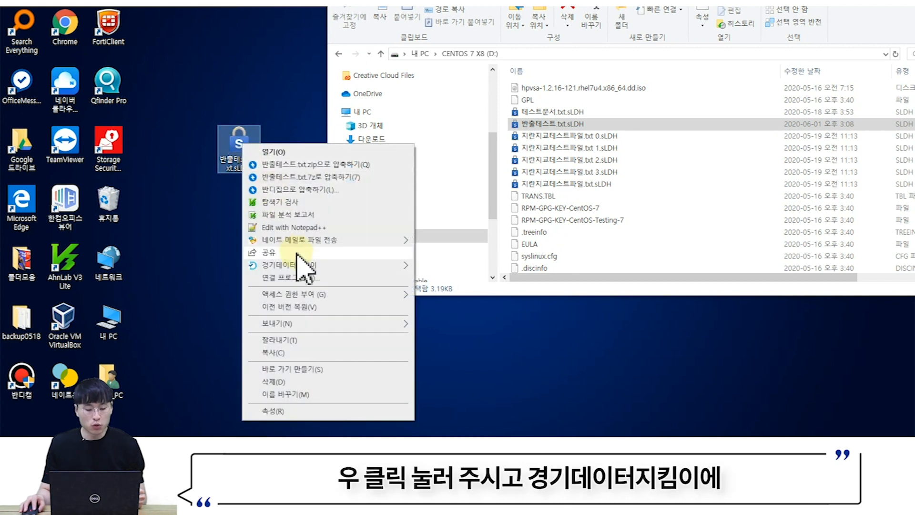
mouse_move(297, 267)
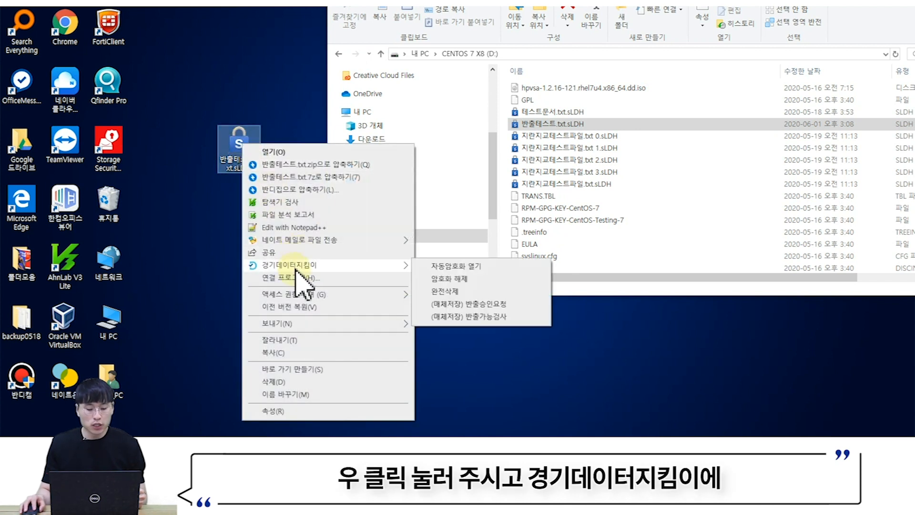
click(459, 305)
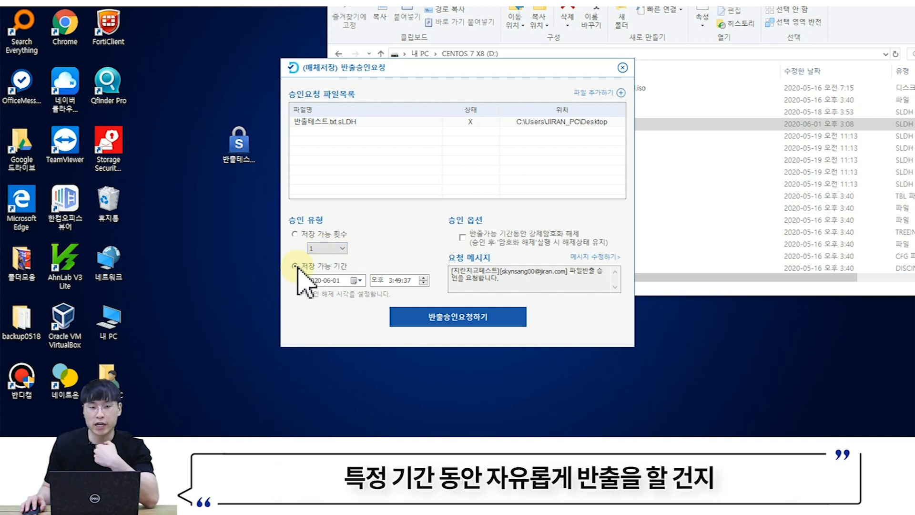
click(295, 235)
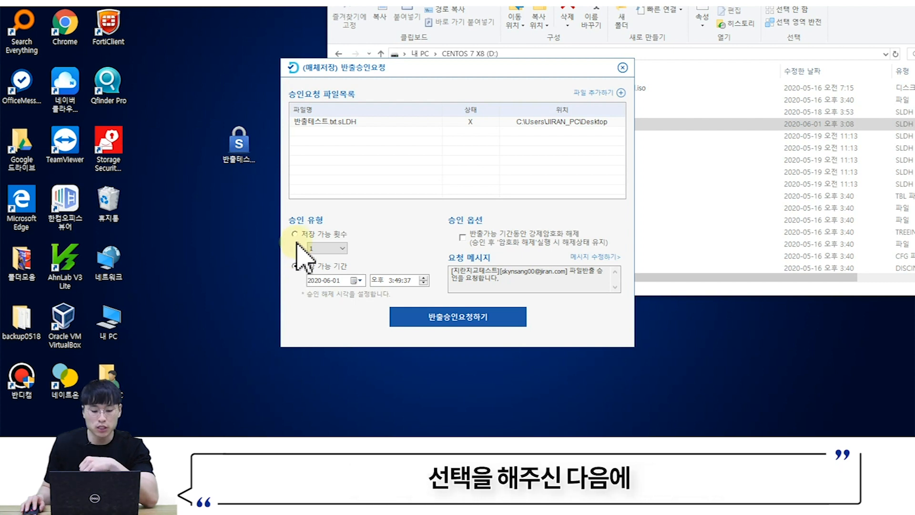
click(431, 323)
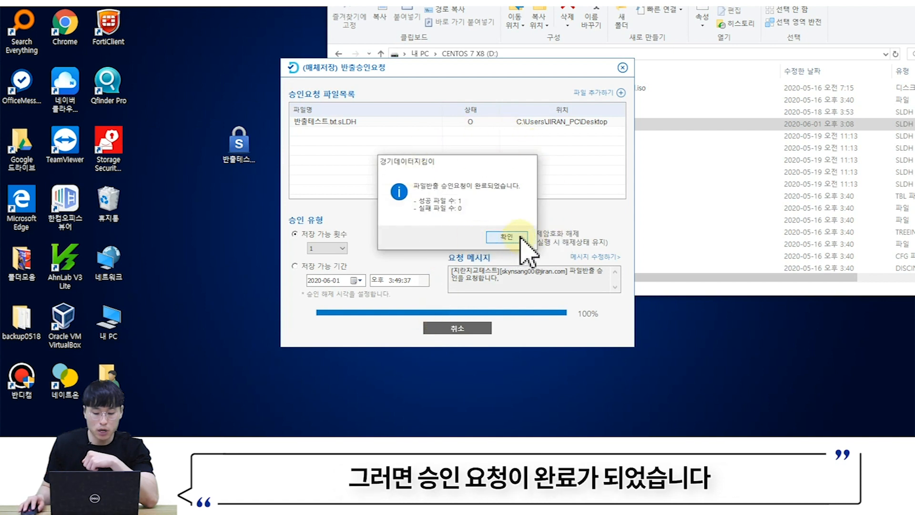
click(520, 240)
click(622, 67)
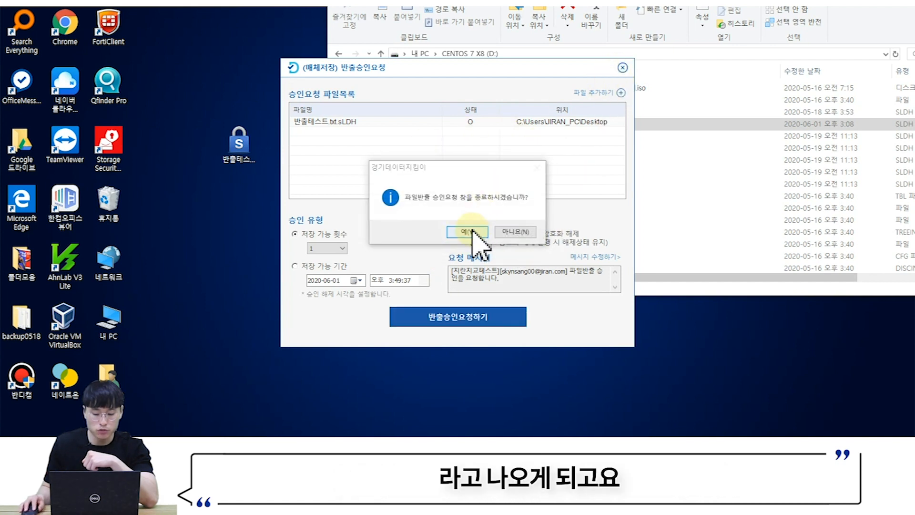
click(471, 232)
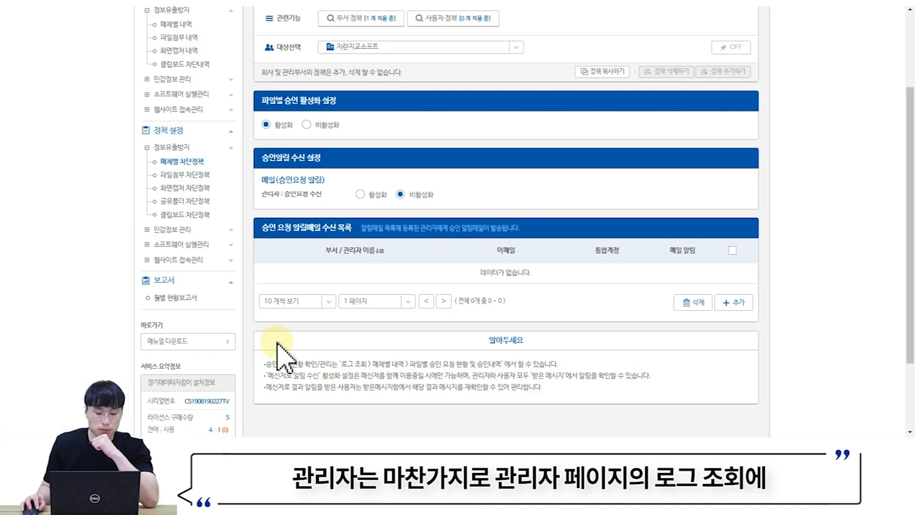
- In 파일별 승인 요청 현황 및 승인내역, approve the 반출테스트 export request so it reads 승인완료
scroll(257, 324, up, 3)
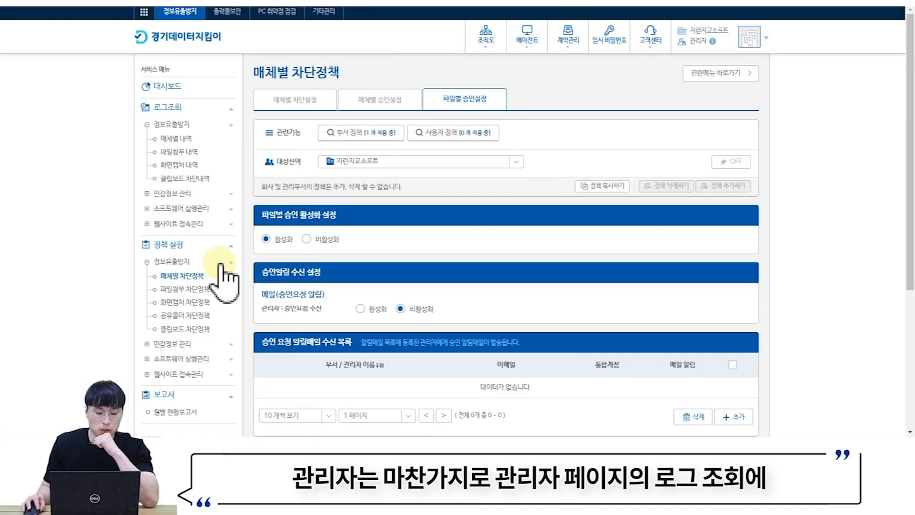
click(178, 139)
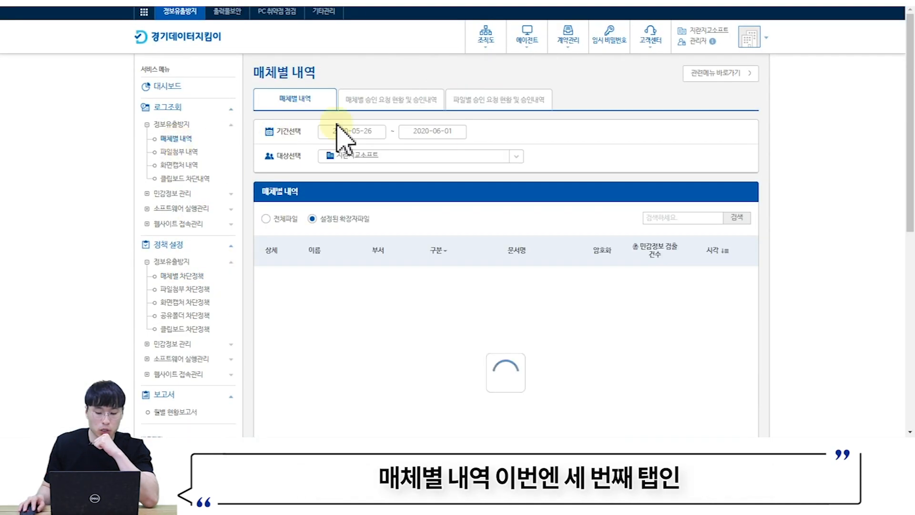
click(480, 102)
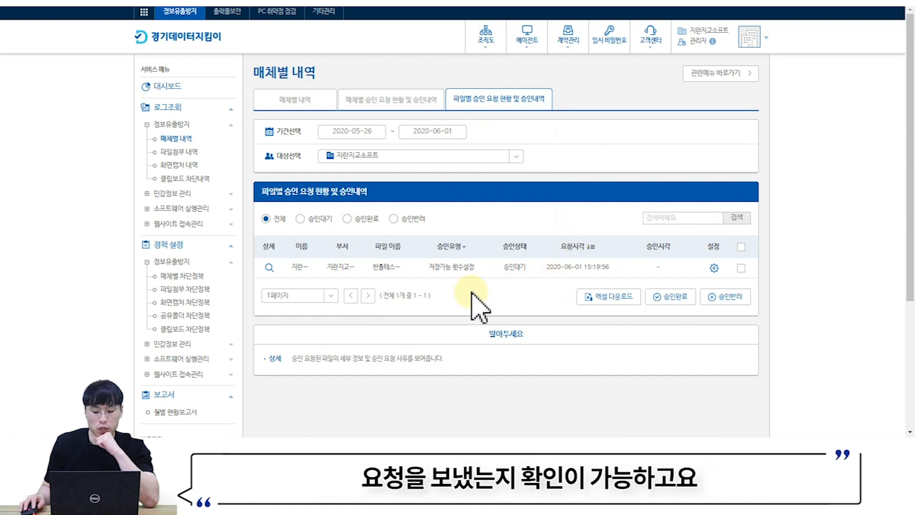
click(269, 267)
scroll(394, 241, down, 2)
scroll(394, 241, down, 2)
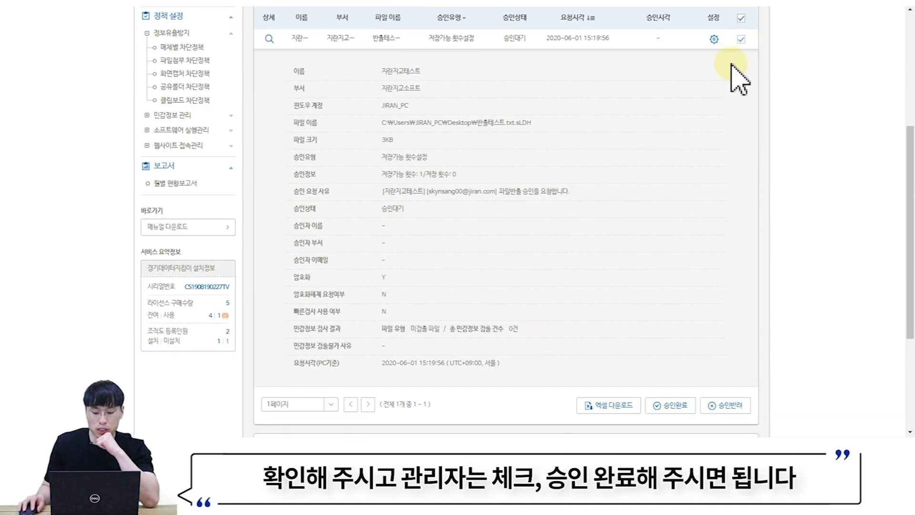
click(676, 404)
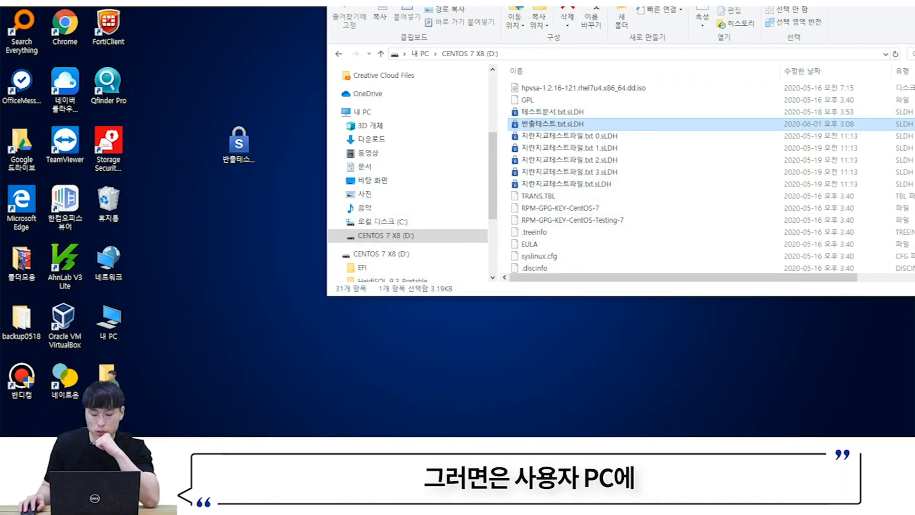
click(763, 445)
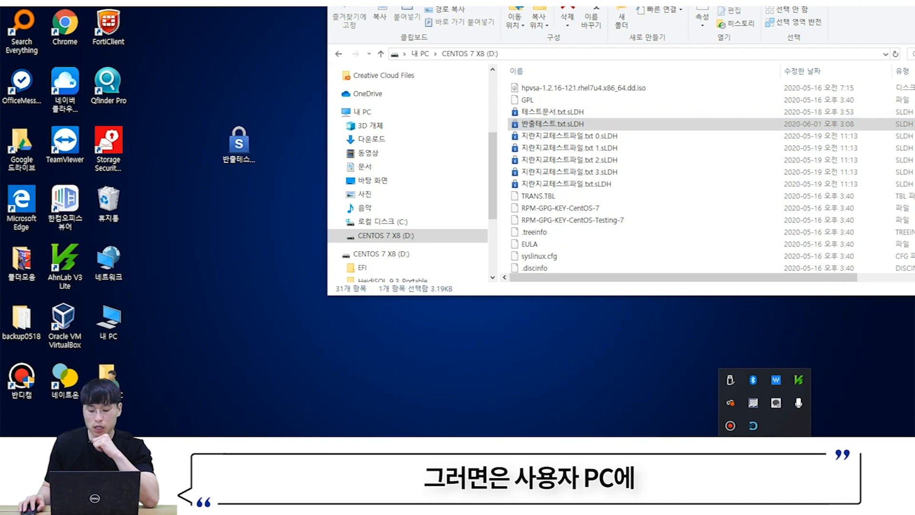
- Start the tray agent's sensitive-information check, then select 반출테스트.txt.sLDH on the desktop
right_click(753, 425)
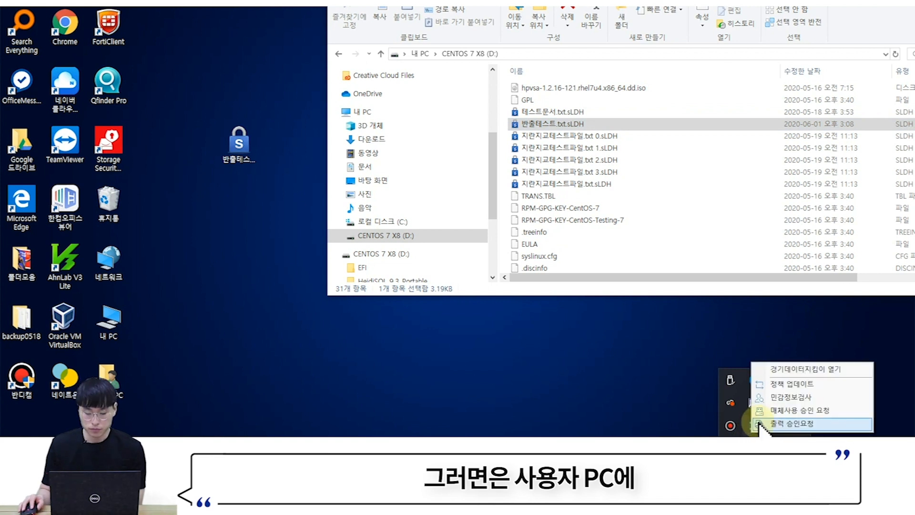
click(784, 398)
click(607, 383)
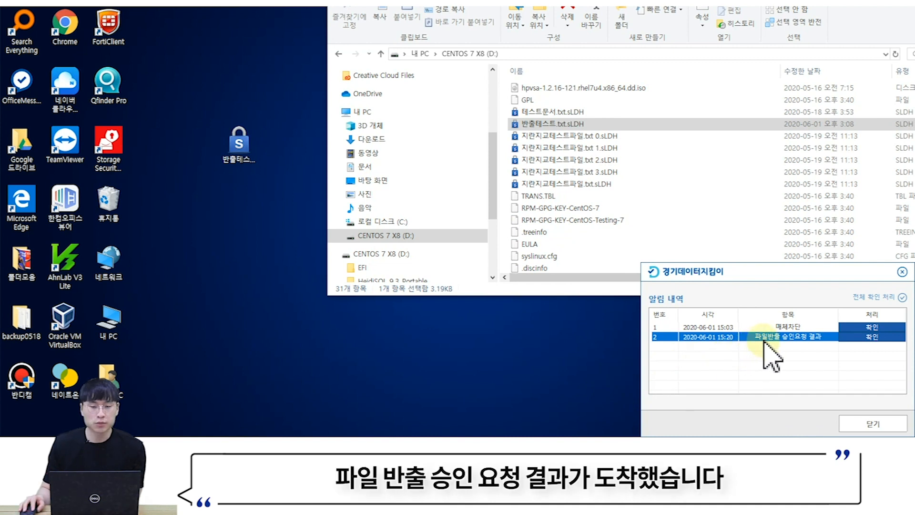
click(862, 429)
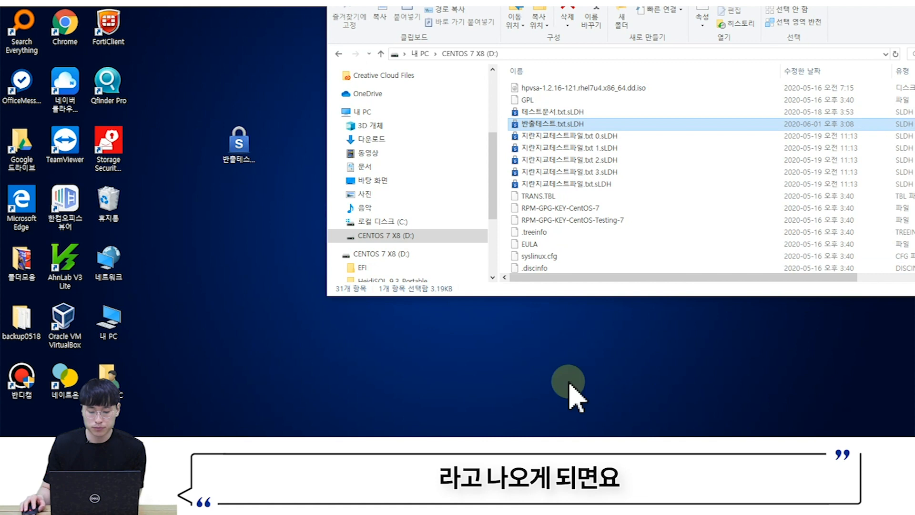
click(244, 147)
drag(247, 140, 251, 159)
- Run the (매체저장) 반출가능검사 export check on 반출테스트.txt.sLDH
right_click(251, 146)
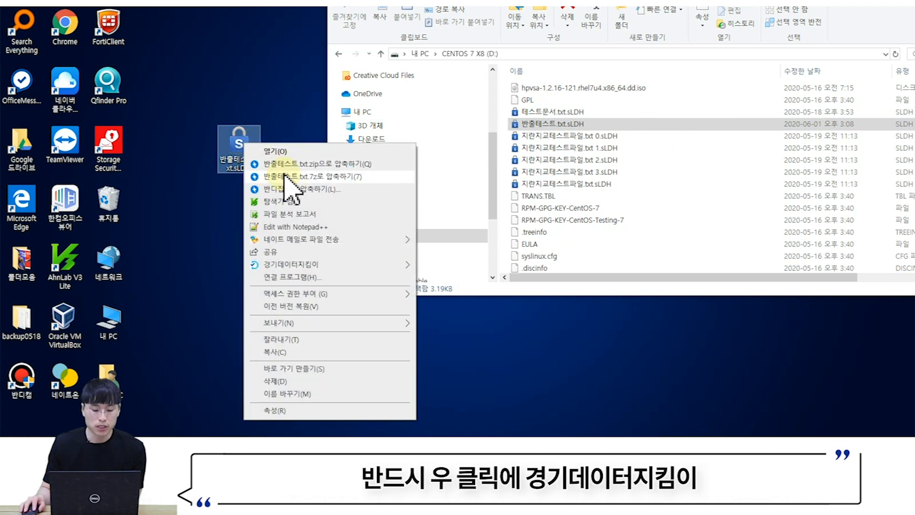
mouse_move(324, 266)
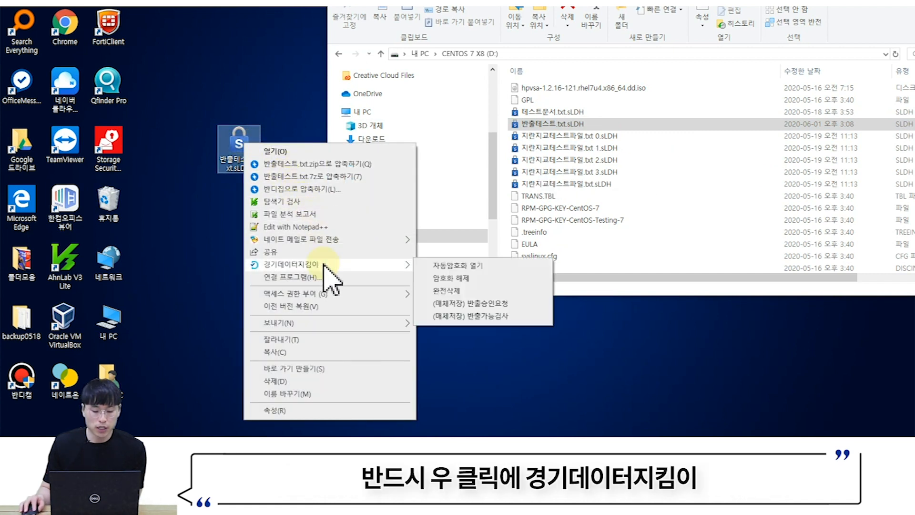
click(486, 317)
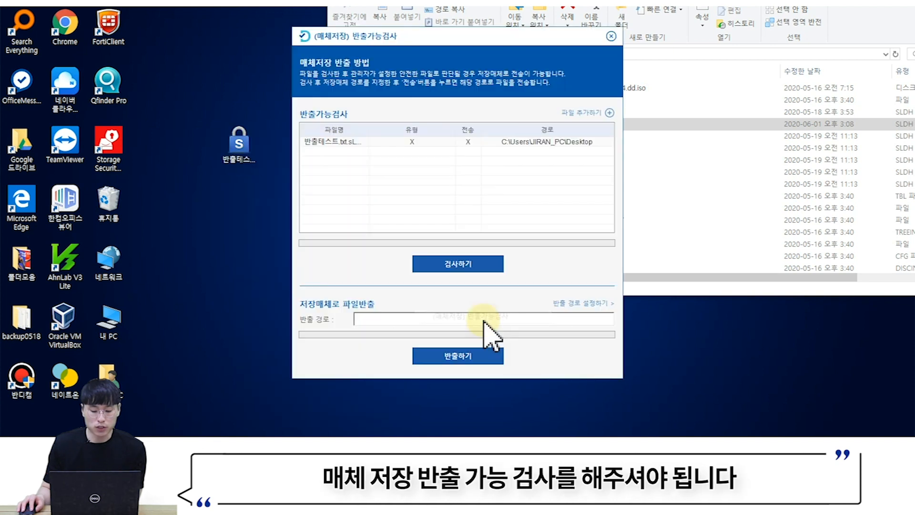
click(461, 263)
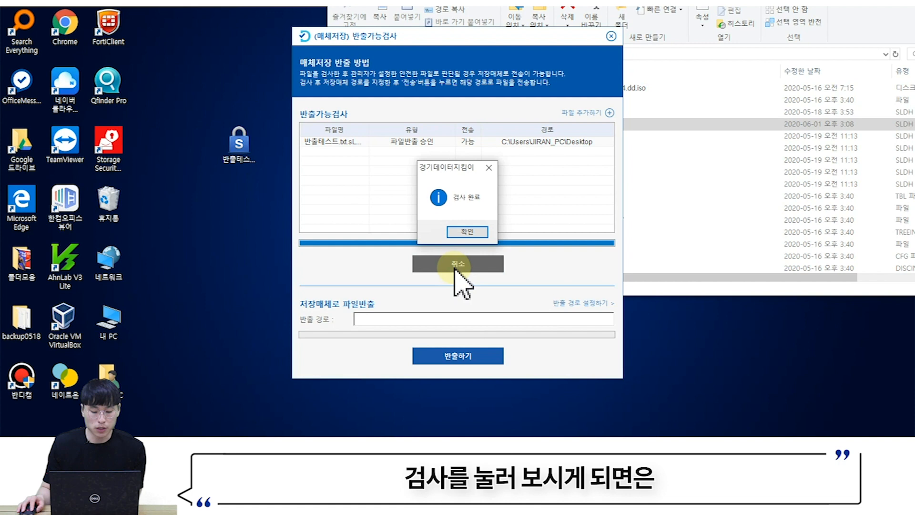
click(465, 232)
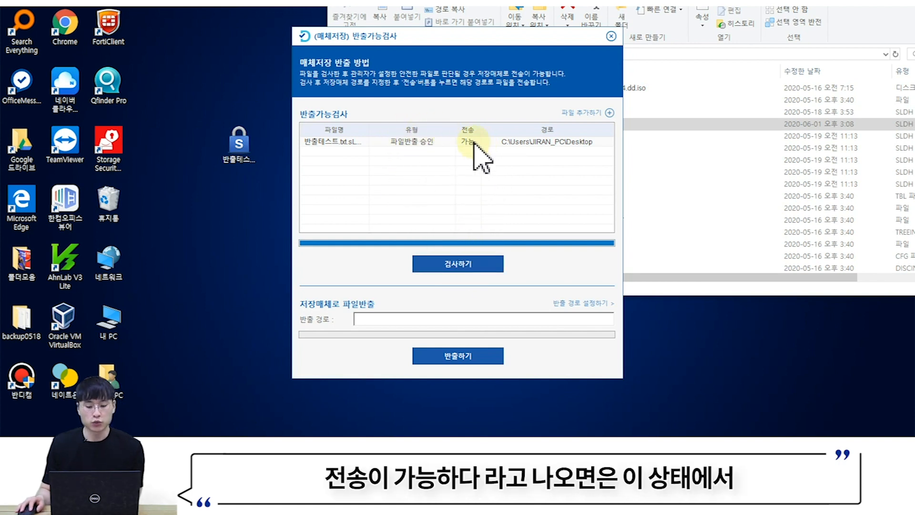
- Export the approved file to drive D: and close the check window
click(577, 304)
click(420, 247)
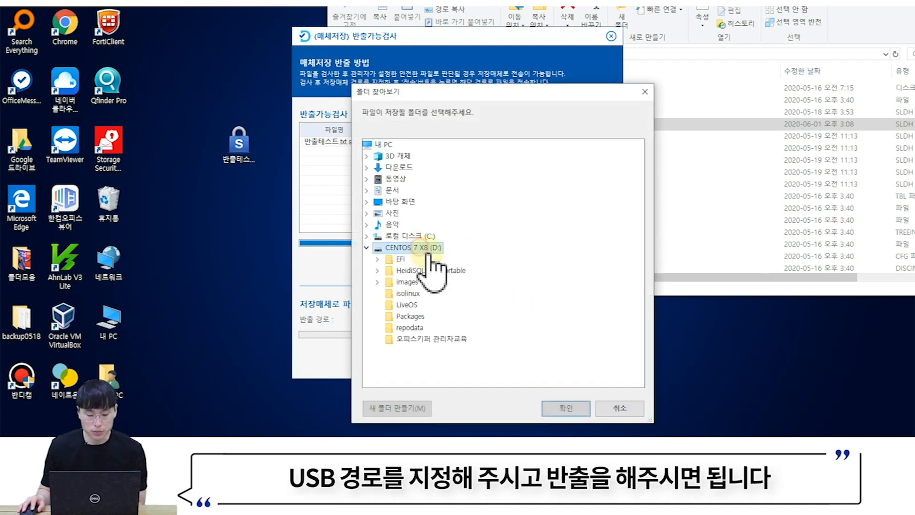
click(549, 408)
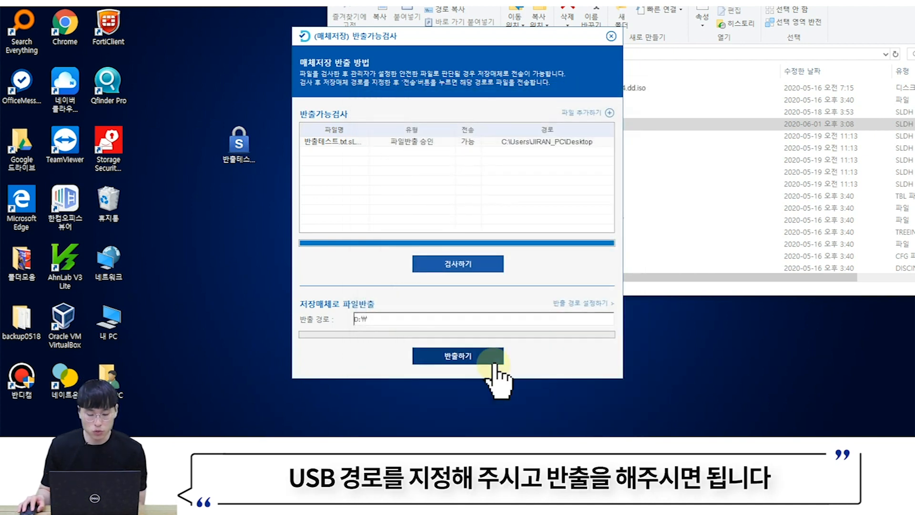
click(495, 364)
click(491, 239)
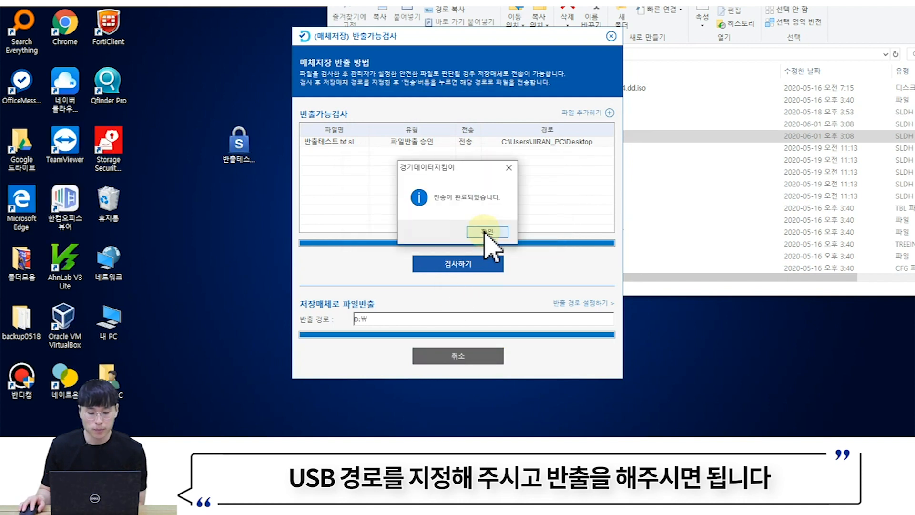
click(488, 283)
click(611, 36)
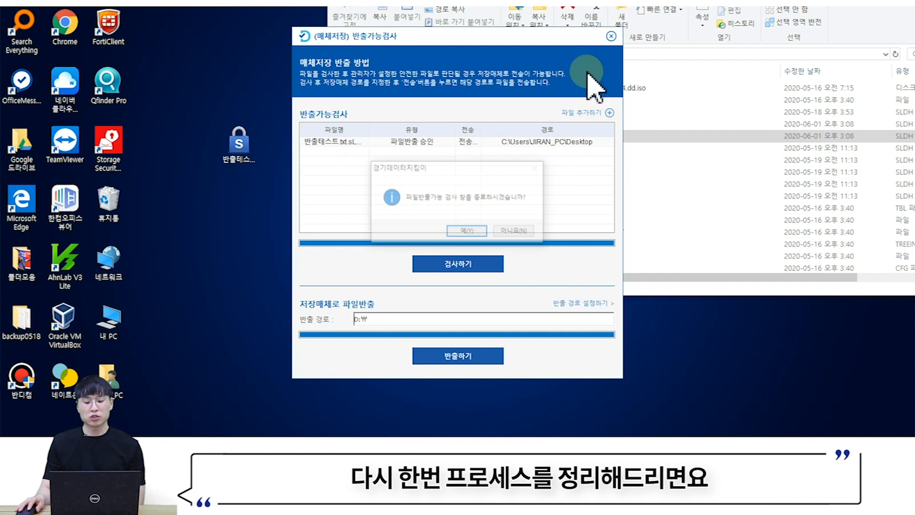
- Close the export check window and the D: Explorer window listing 반출테스트.txt.sLDH
click(466, 231)
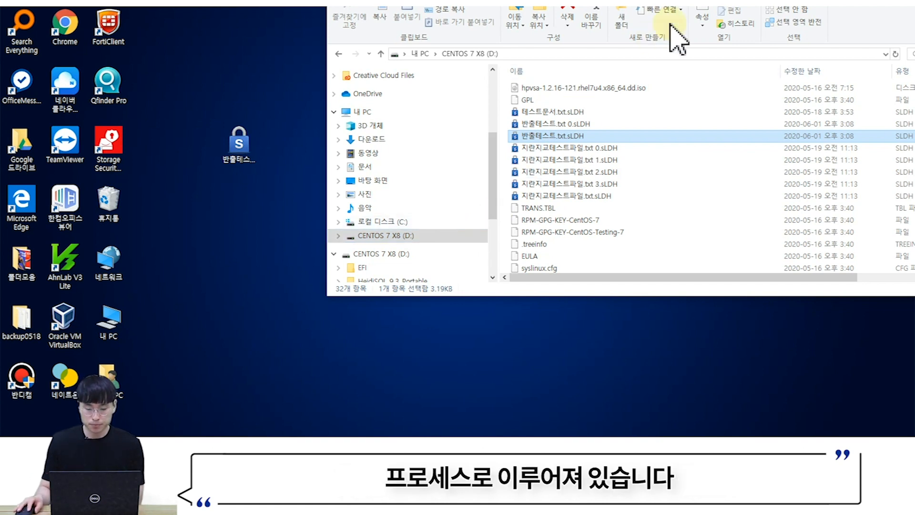
drag(703, 1, 491, 18)
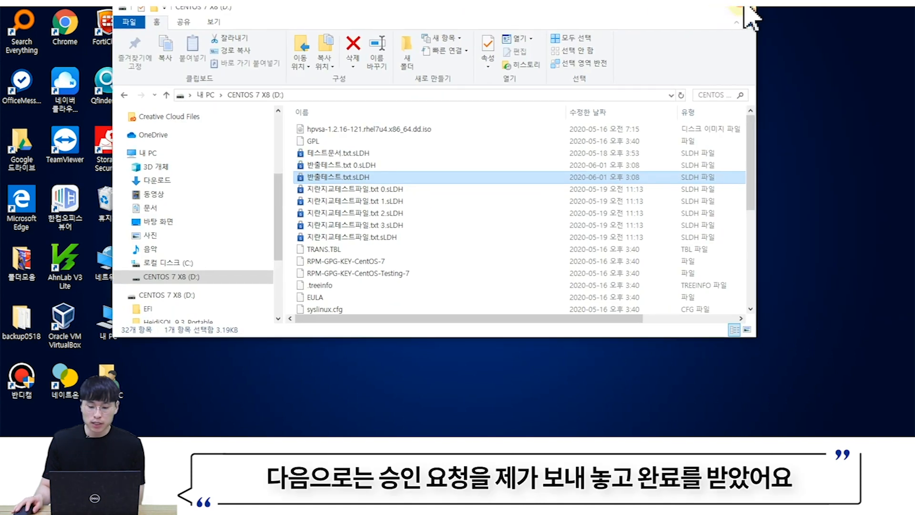
click(740, 7)
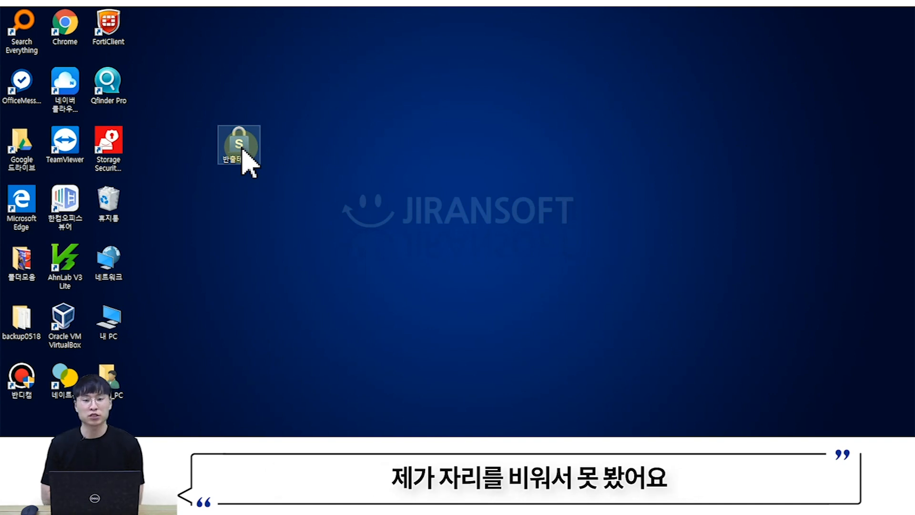
click(578, 259)
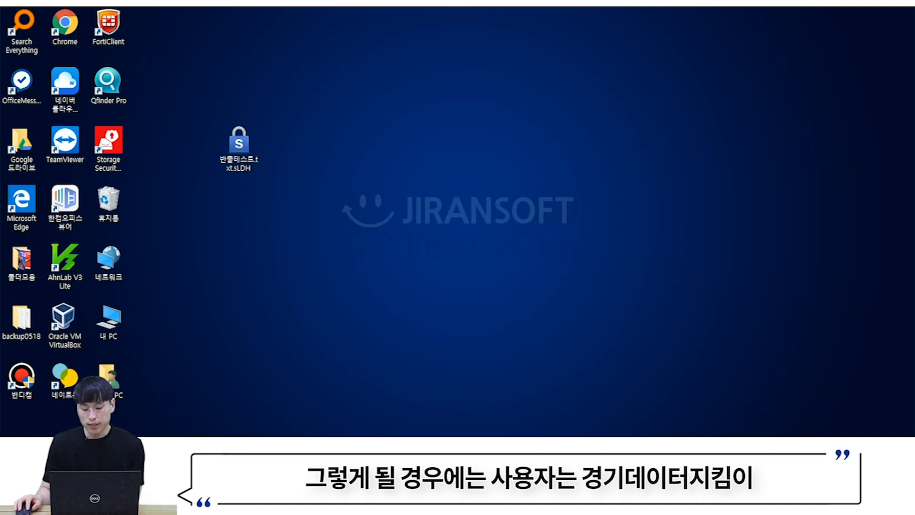
click(765, 447)
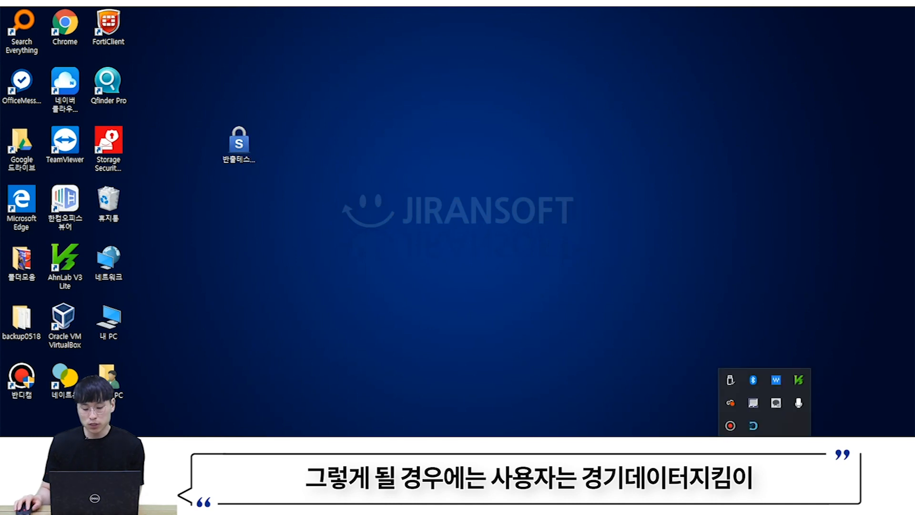
click(754, 427)
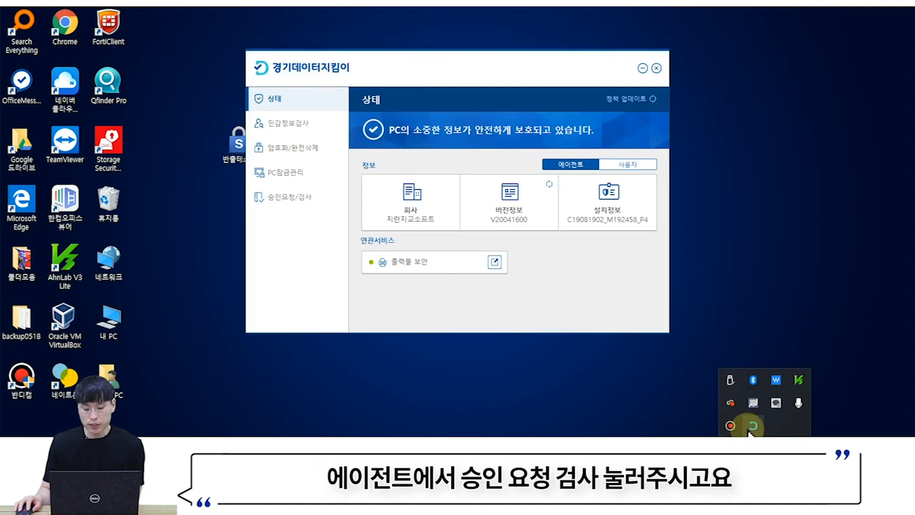
click(292, 203)
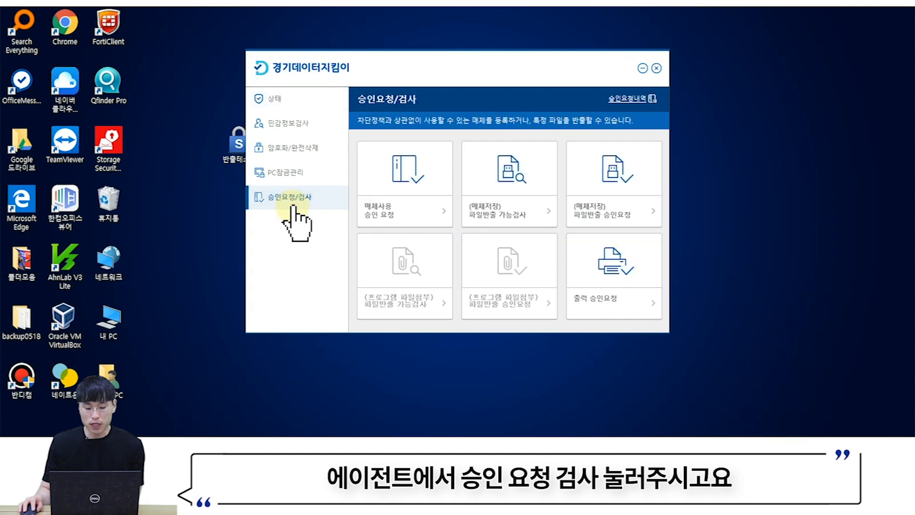
click(633, 100)
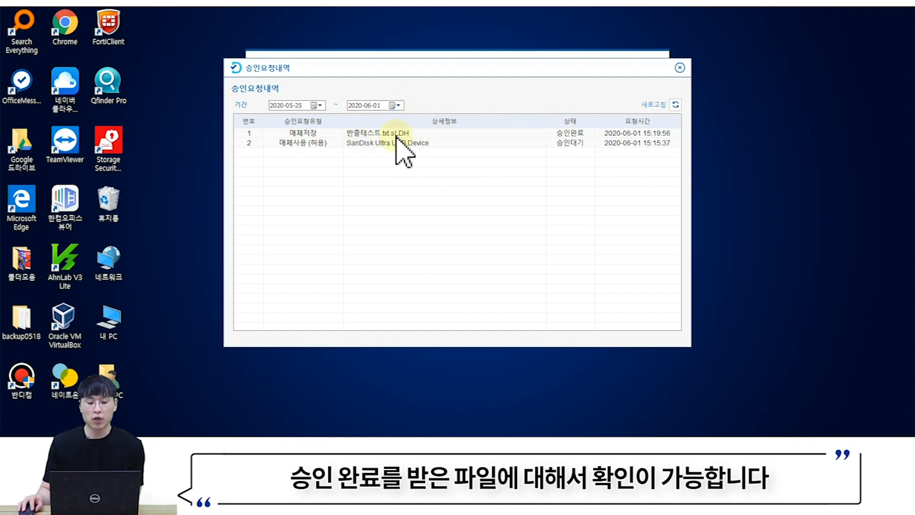
click(680, 68)
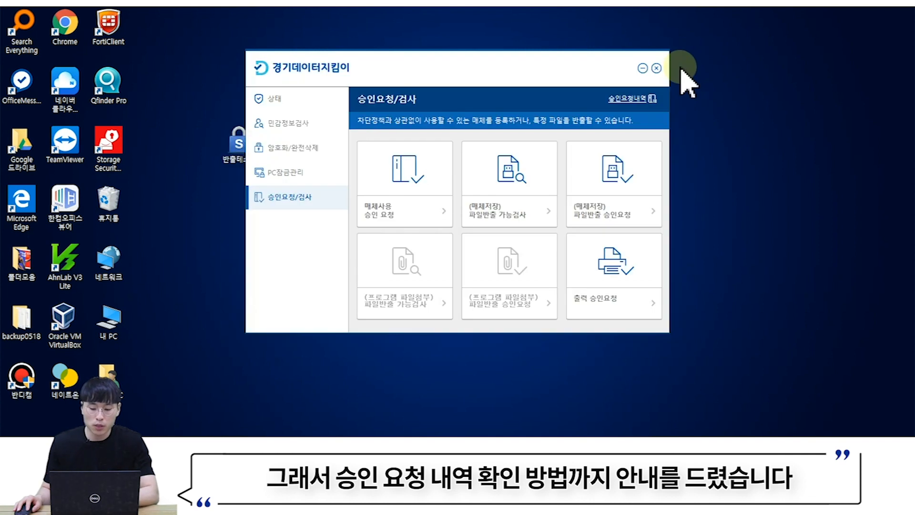
click(658, 68)
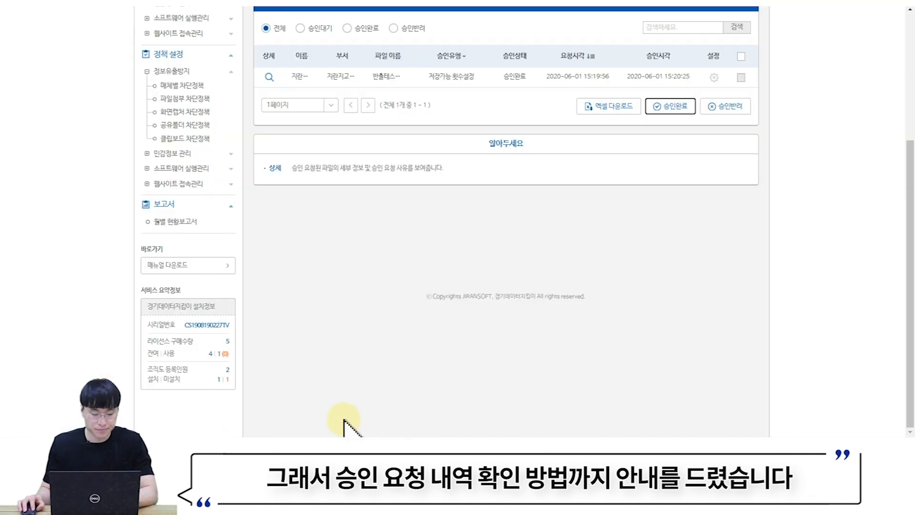
scroll(357, 381, up, 3)
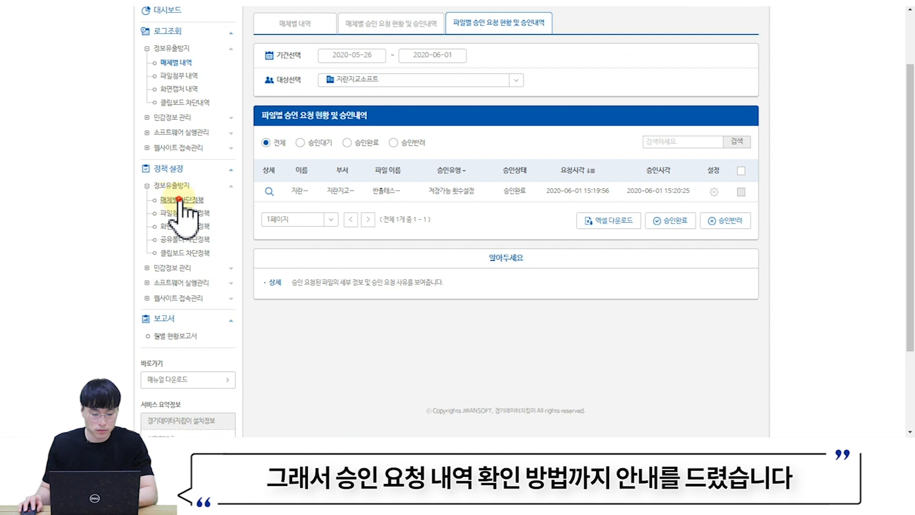
- Go to 정보유출방지 > 매체별 차단정책 > 파일첨부 차단정책 in the sidebar
click(181, 199)
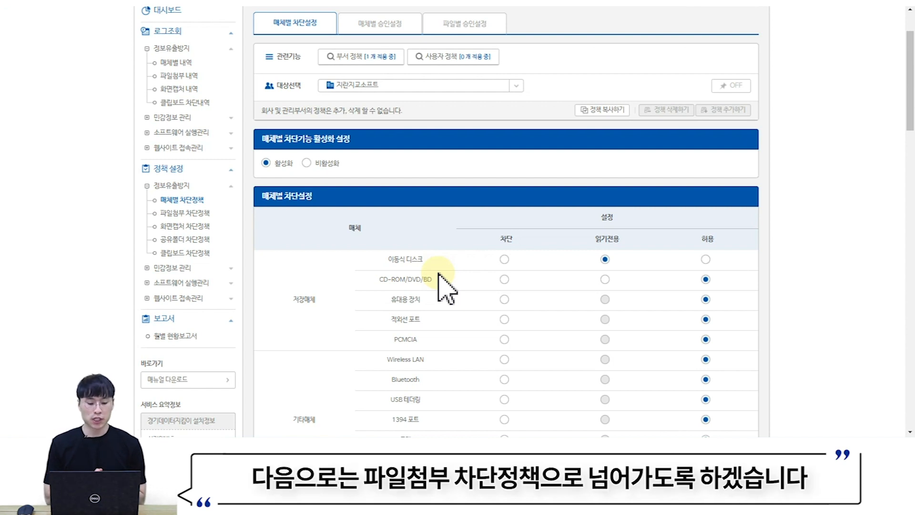
click(189, 213)
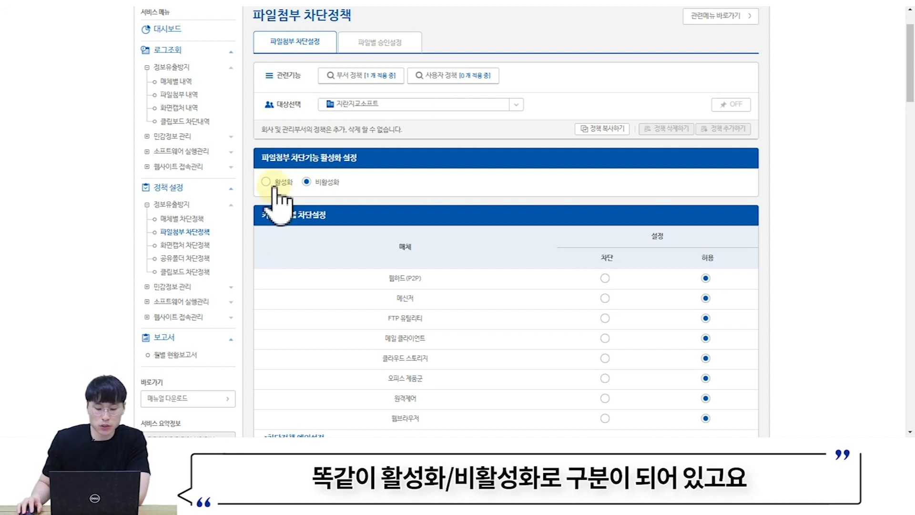
- Switch file-attachment blocking to 활성화 and set the 웹브라우저 category to 차단
click(317, 183)
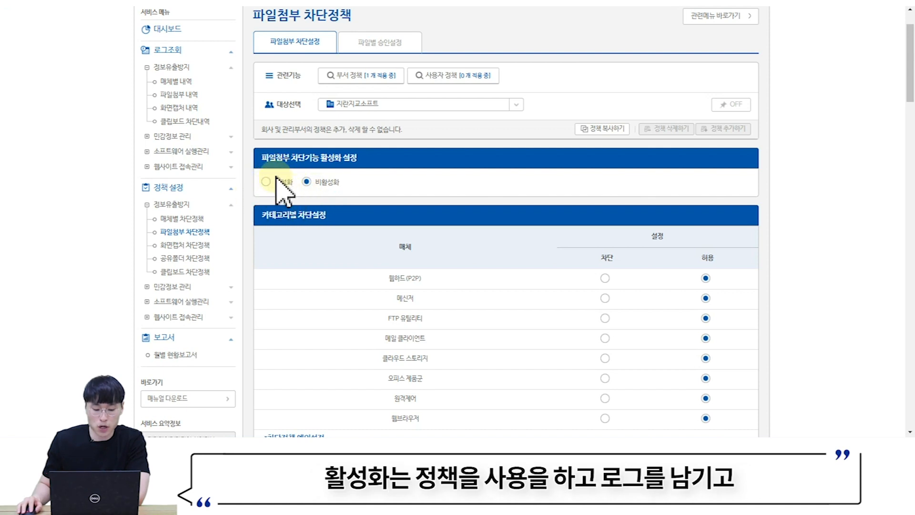
click(328, 184)
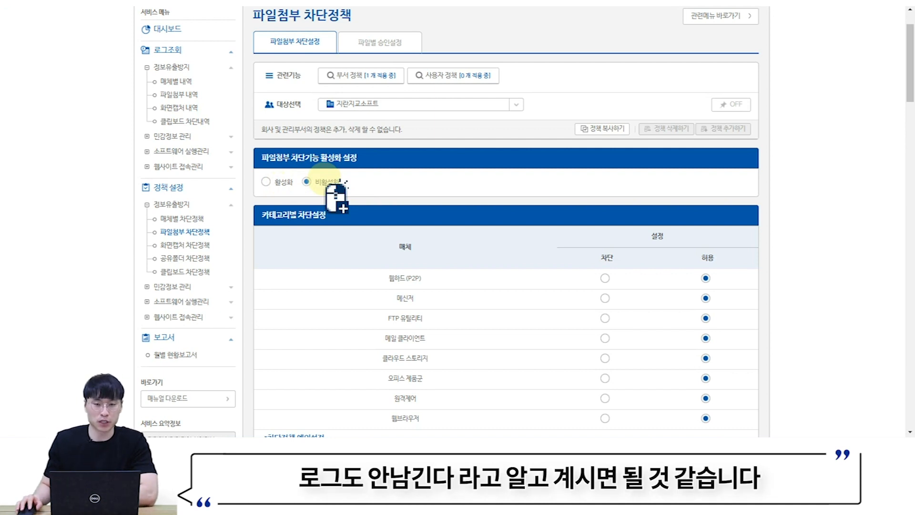
click(270, 184)
click(448, 262)
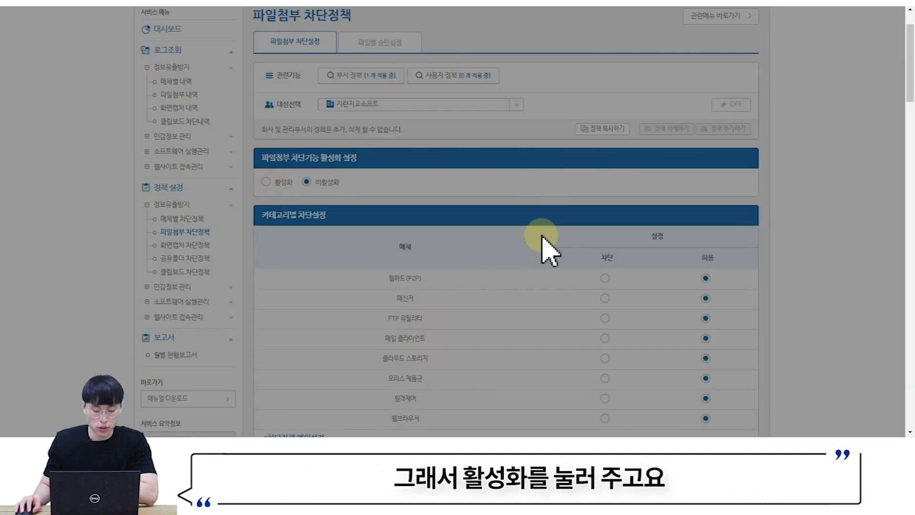
scroll(553, 238, down, 1)
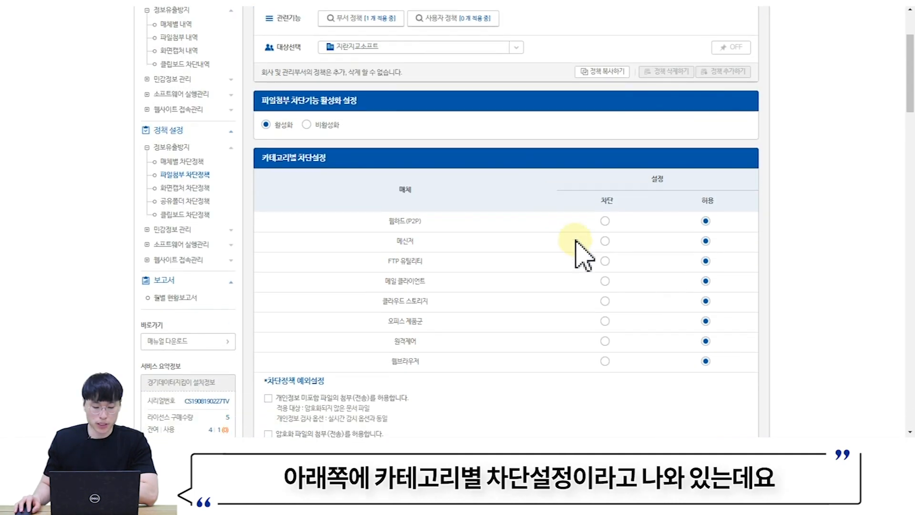
scroll(568, 258, down, 2)
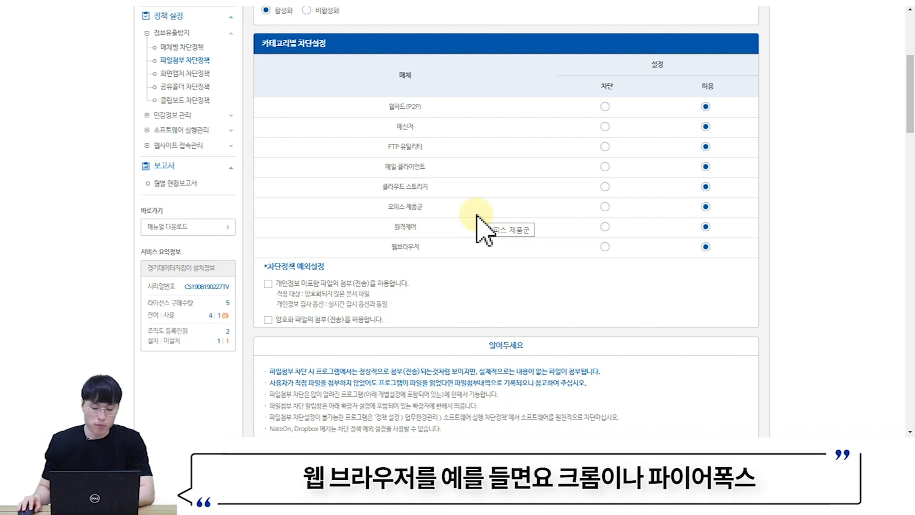
drag(393, 249, 434, 247)
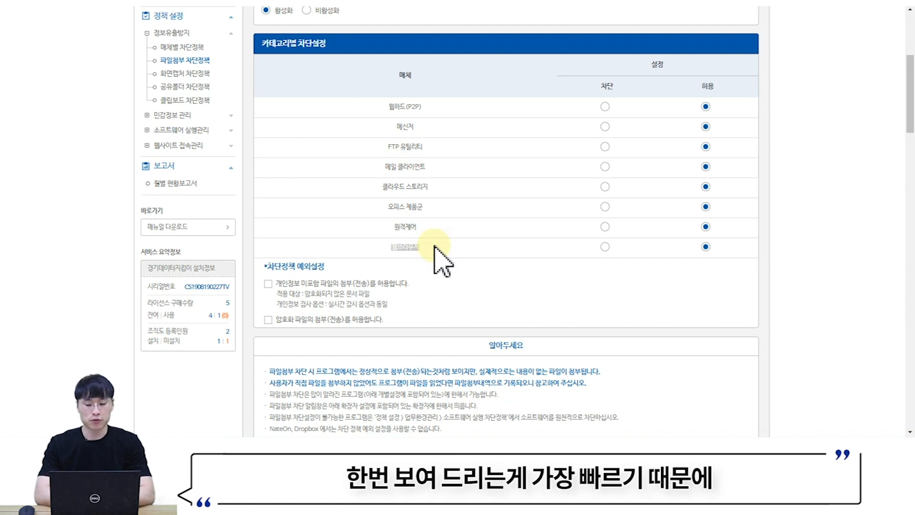
click(605, 303)
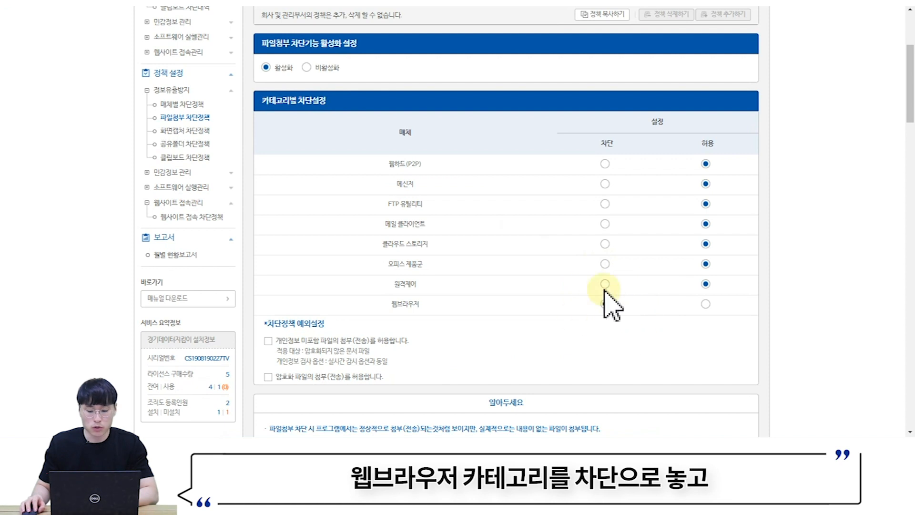
- Pull the updated policy into the tray agent and begin logging in to Naver
click(767, 436)
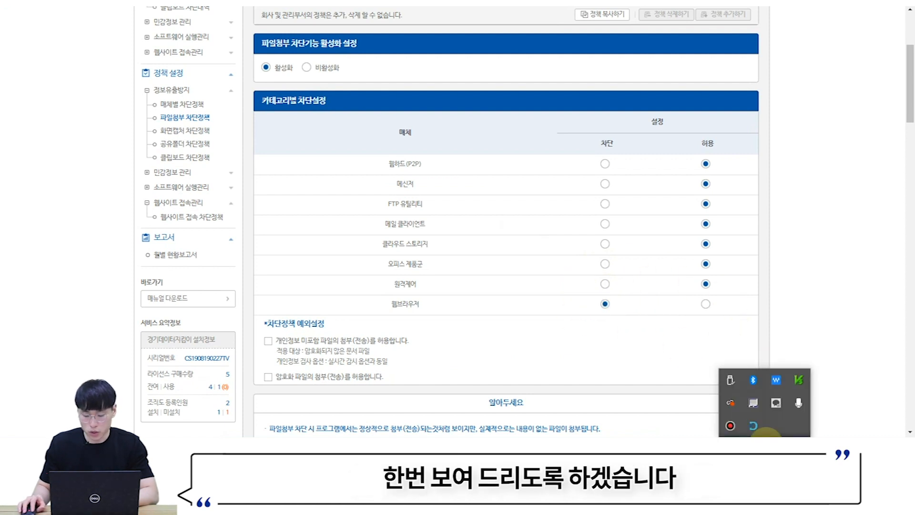
right_click(753, 427)
click(776, 381)
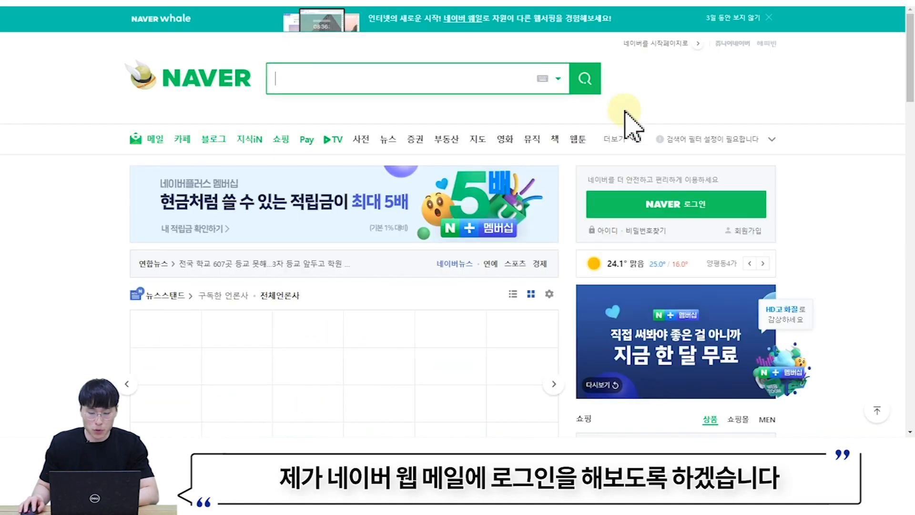
click(660, 214)
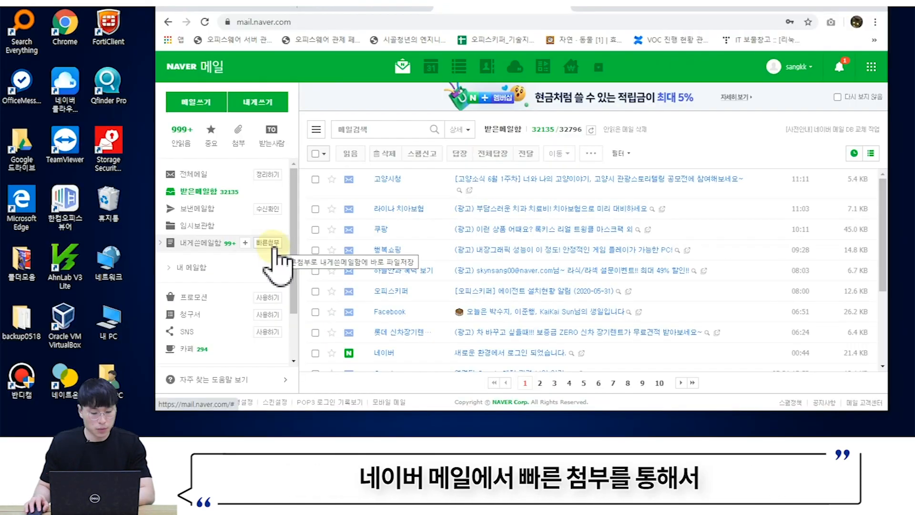
- Try attaching Desktop 파일첨부테스트.xlsx in Naver Mail, dismiss the block notice, return to the admin console
click(274, 246)
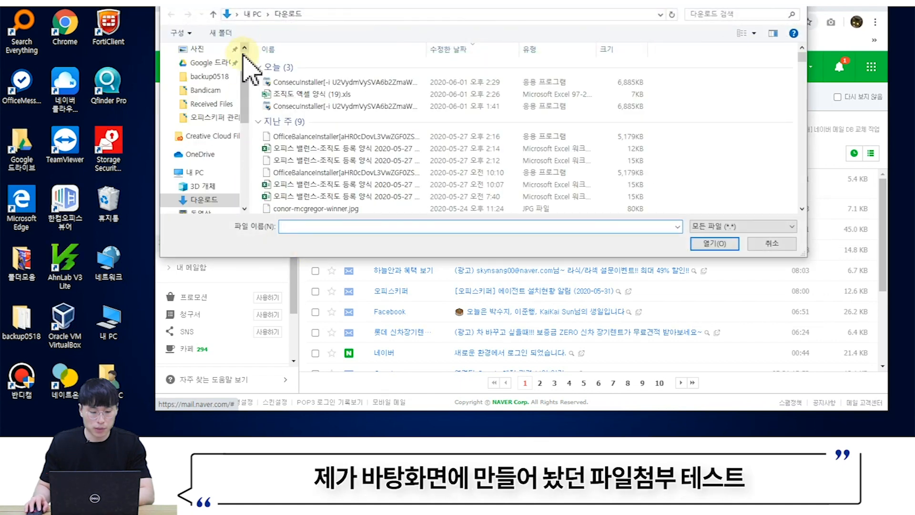
scroll(214, 133, down, 2)
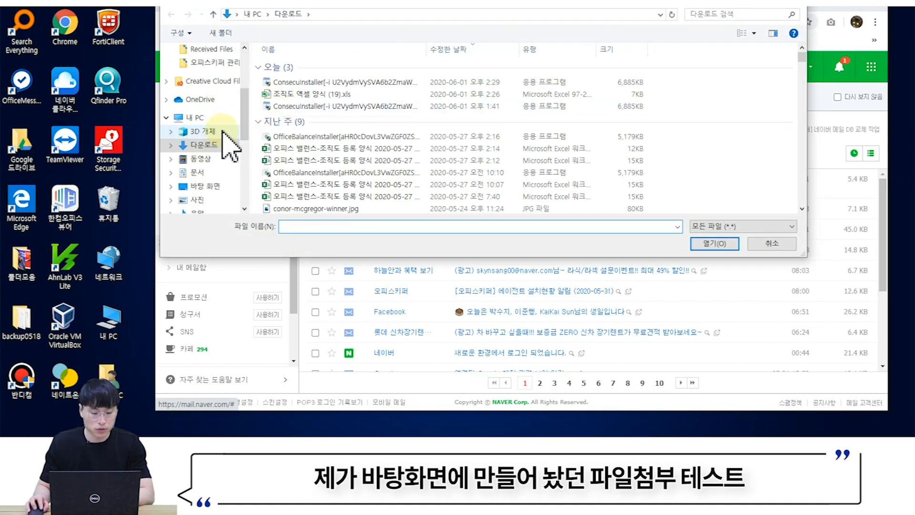
click(205, 186)
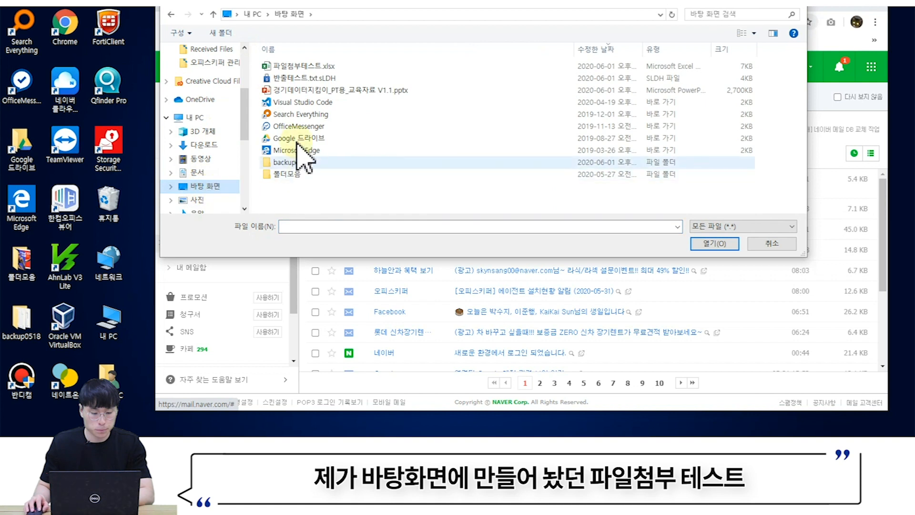
click(304, 67)
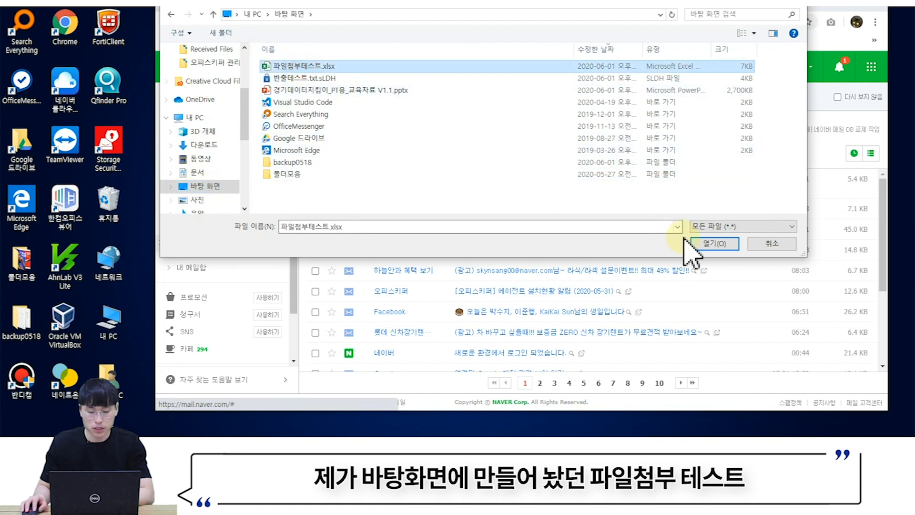
click(715, 244)
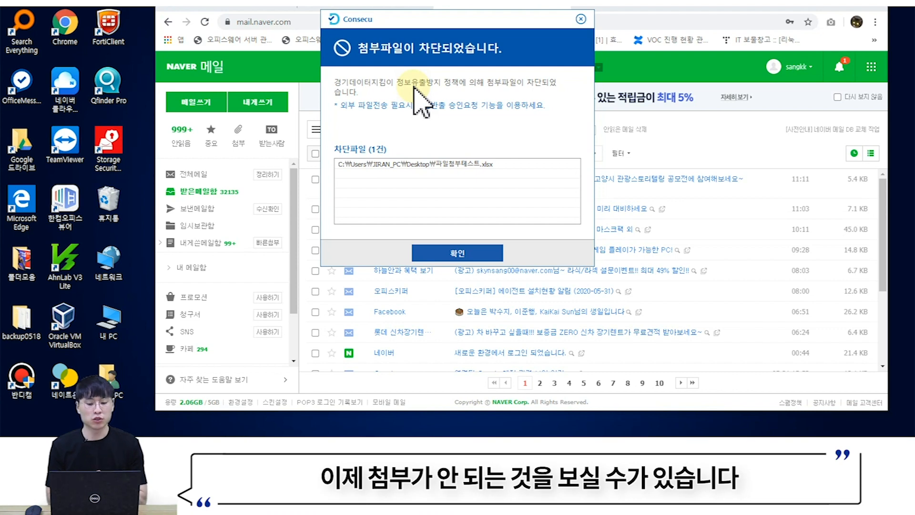
click(460, 254)
click(336, 9)
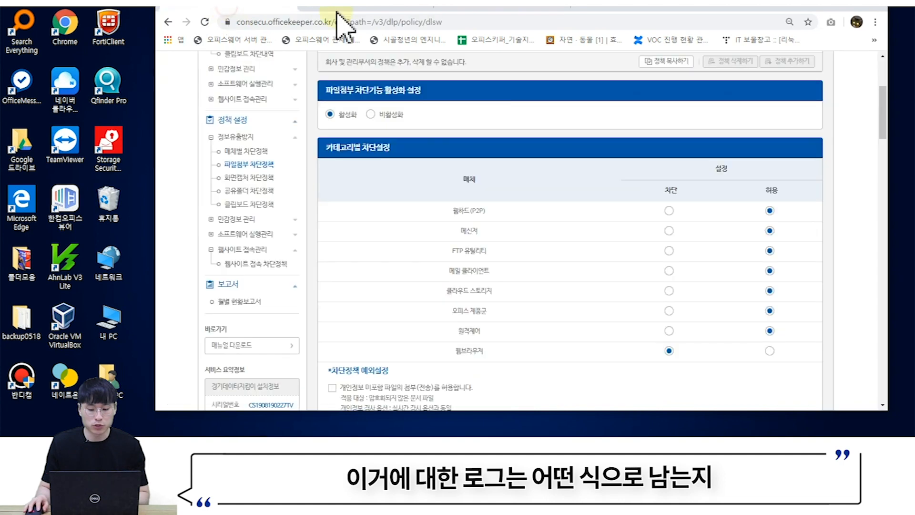
double_click(618, 6)
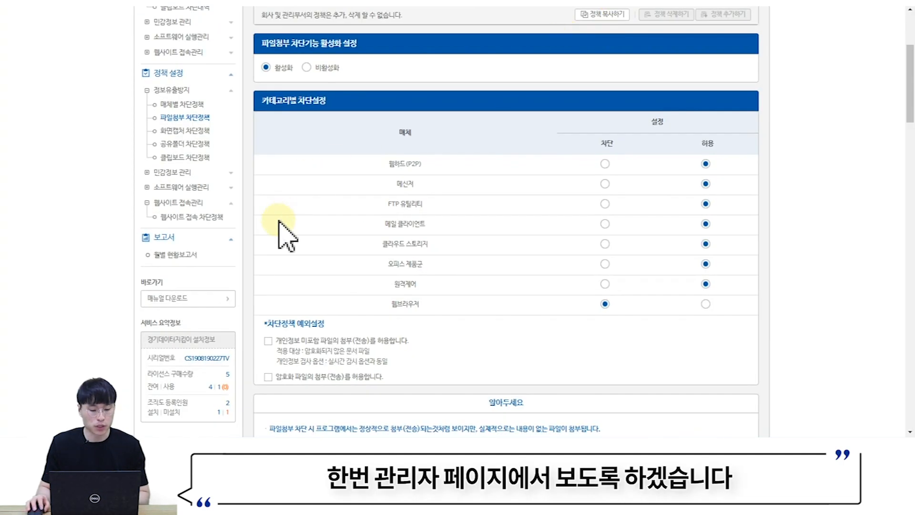
- In 로그조회 > 파일첨부 내역, view the blocked 파일첨부테스트.xlsx entry's details: chrome.exe, mail.naver.com
scroll(294, 238, up, 4)
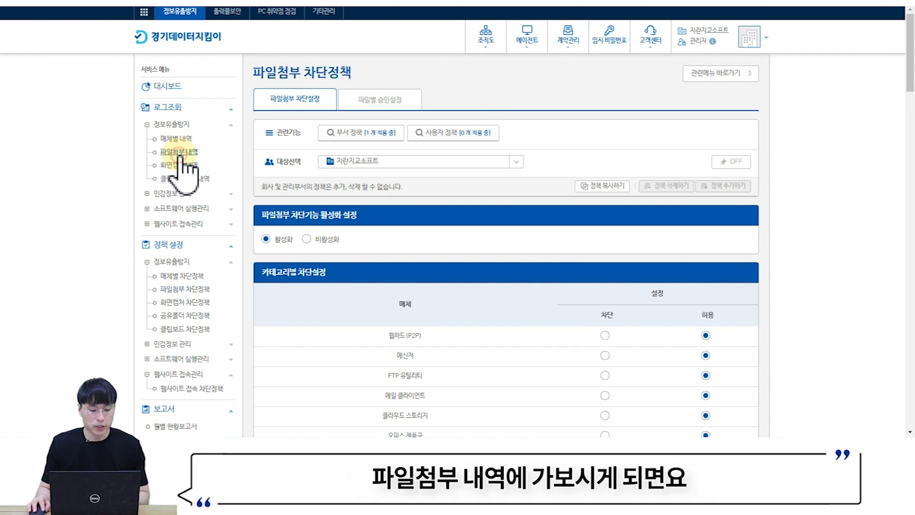
click(179, 152)
click(267, 221)
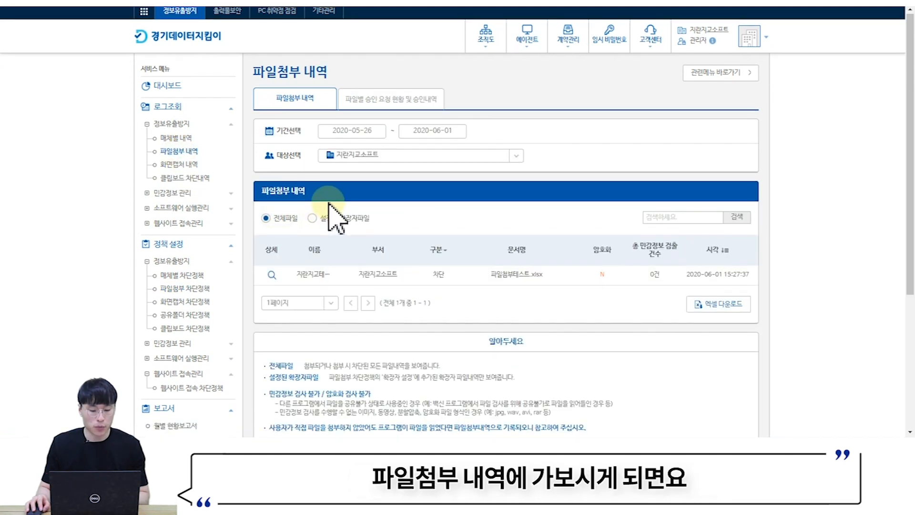
scroll(324, 215, down, 3)
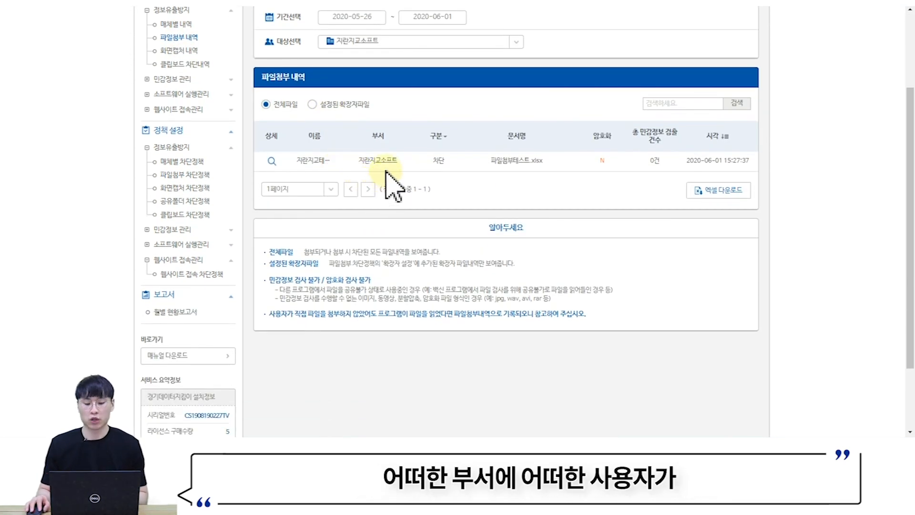
drag(493, 166, 421, 165)
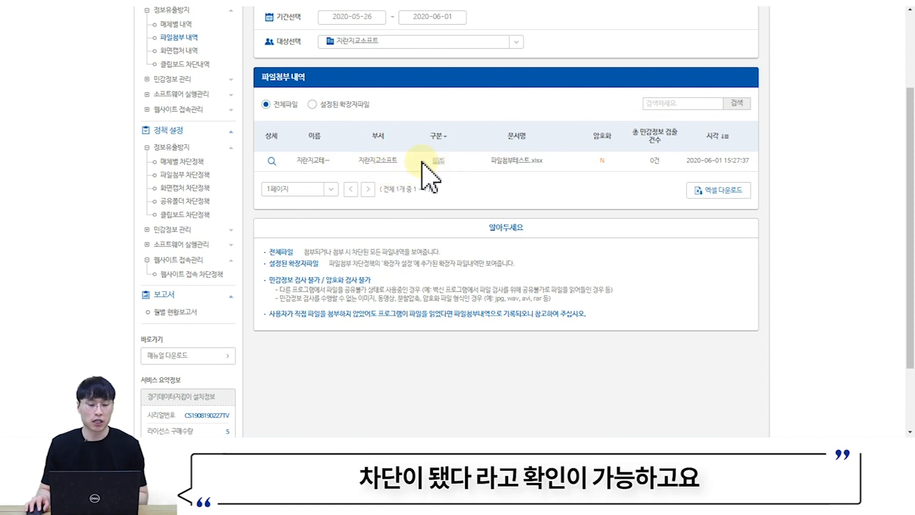
click(272, 161)
scroll(277, 181, down, 1)
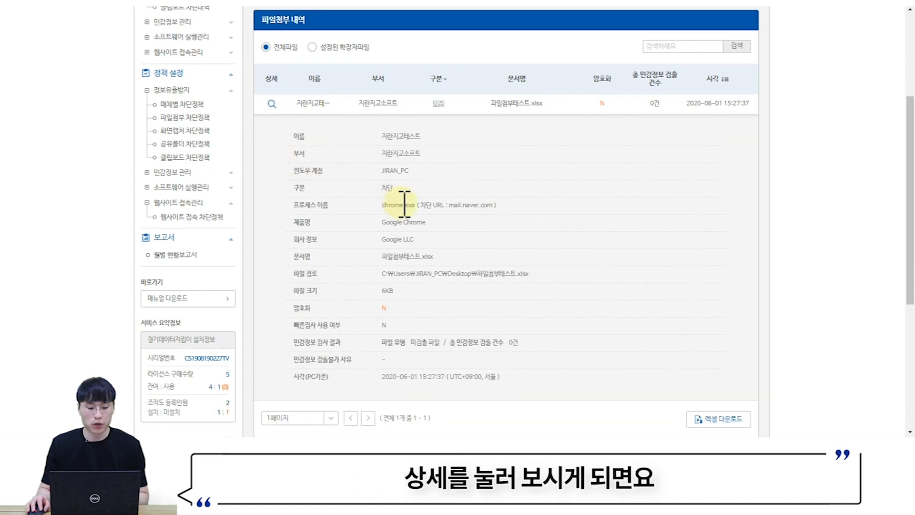
double_click(389, 209)
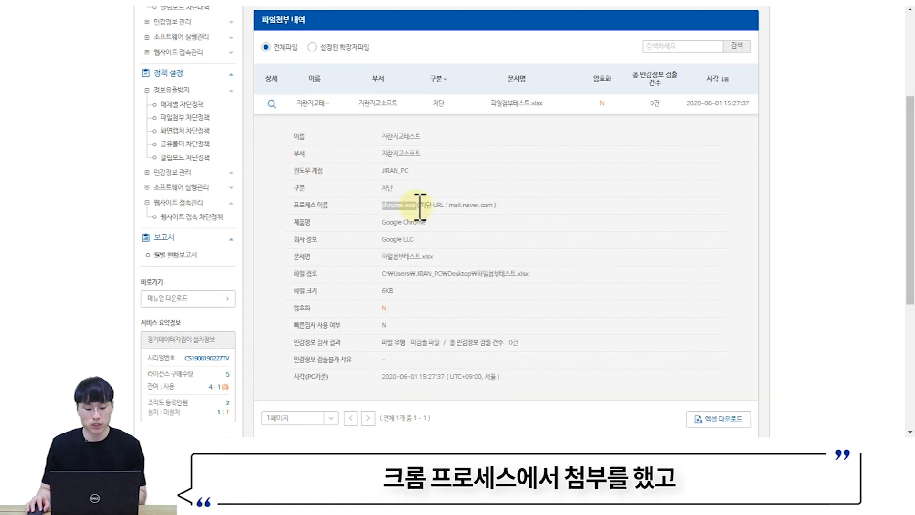
drag(457, 205, 496, 204)
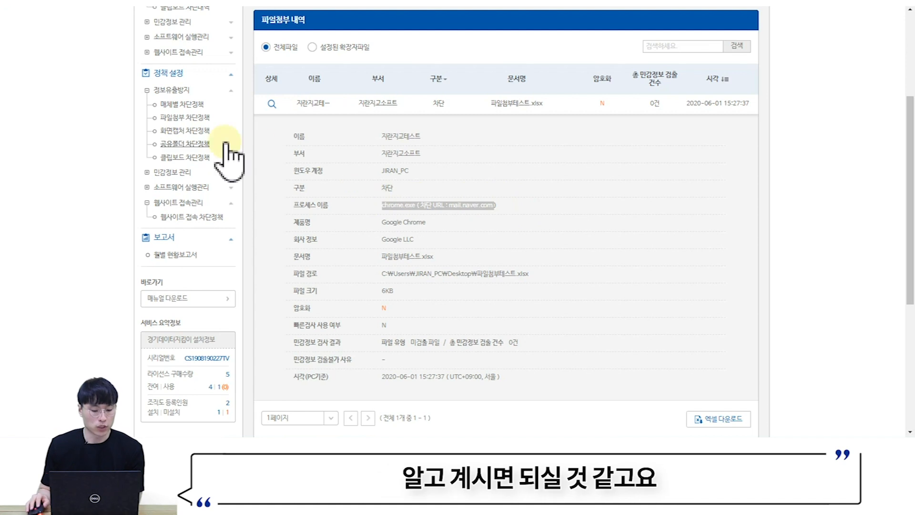
- Tick 개인정보 미포함 파일의 첨부(전송)를 허용합니다 in the attachment blocking exceptions
click(176, 120)
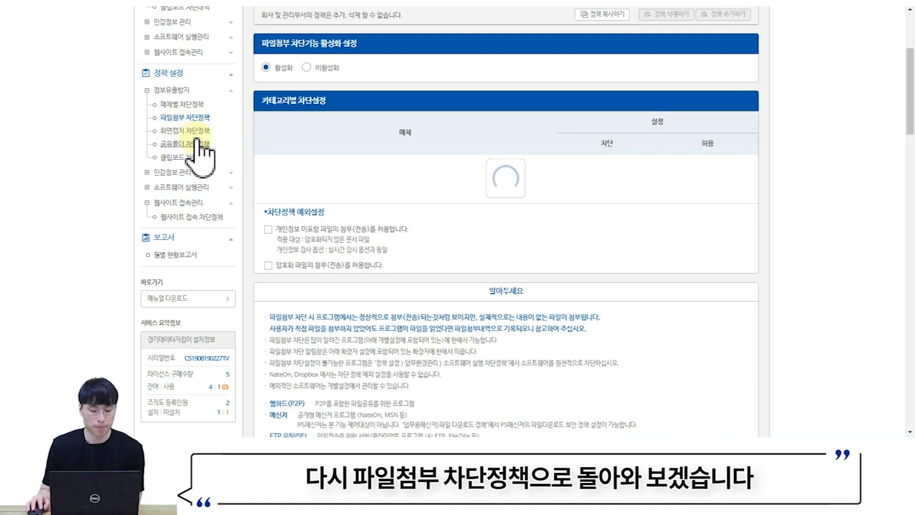
scroll(452, 177, down, 2)
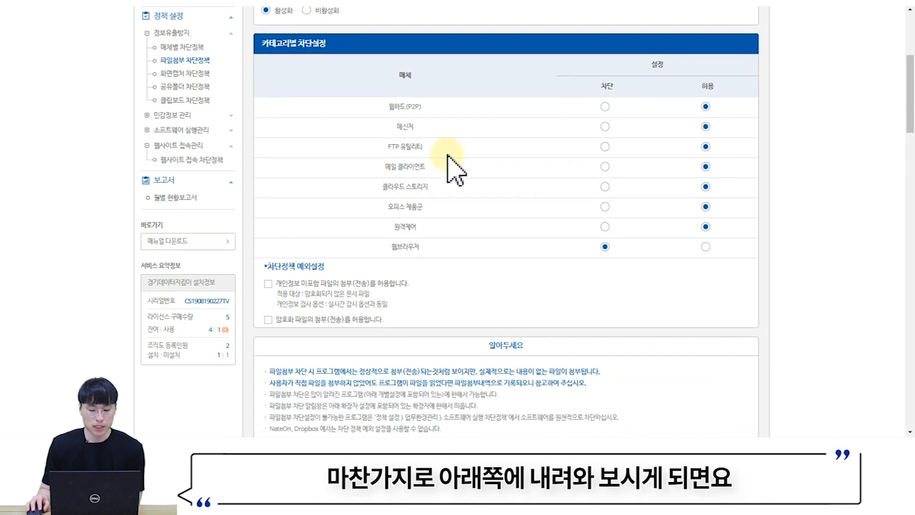
scroll(434, 164, down, 2)
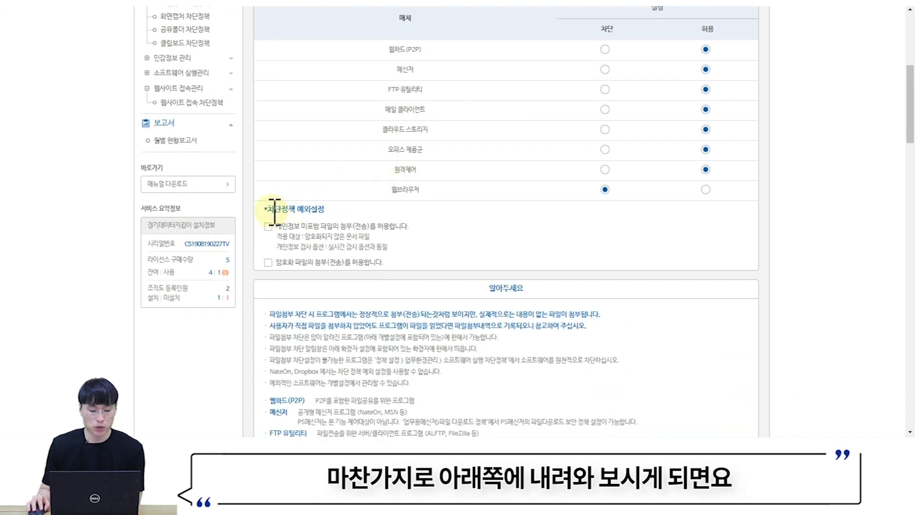
drag(272, 210, 289, 210)
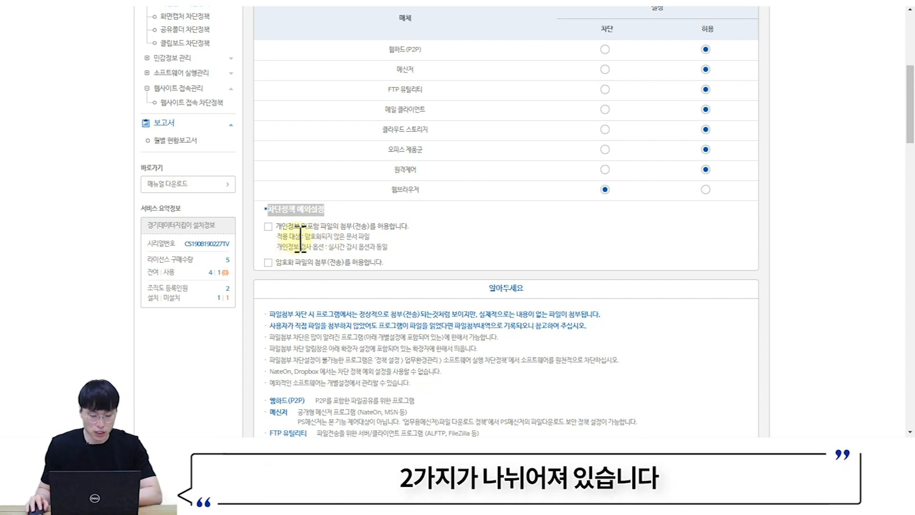
click(268, 226)
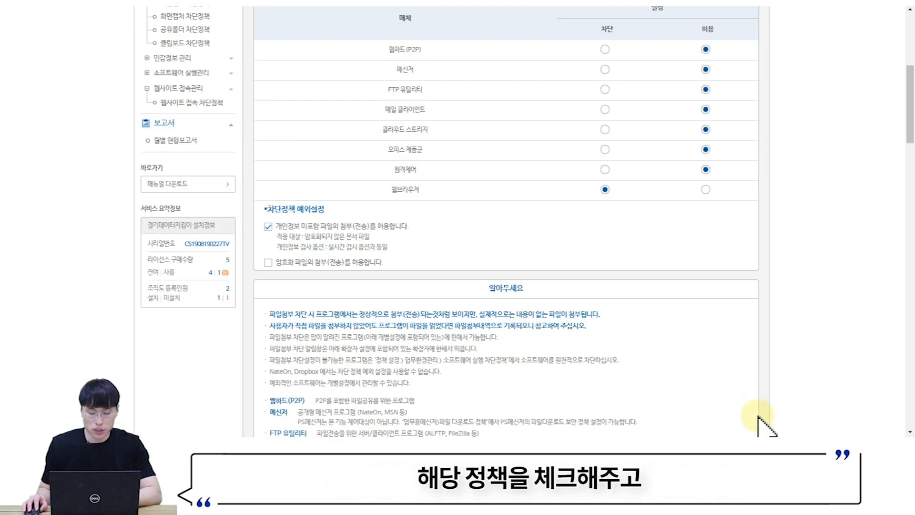
- Run 정책 업데이트 from the tray agent's menu
click(763, 449)
right_click(753, 424)
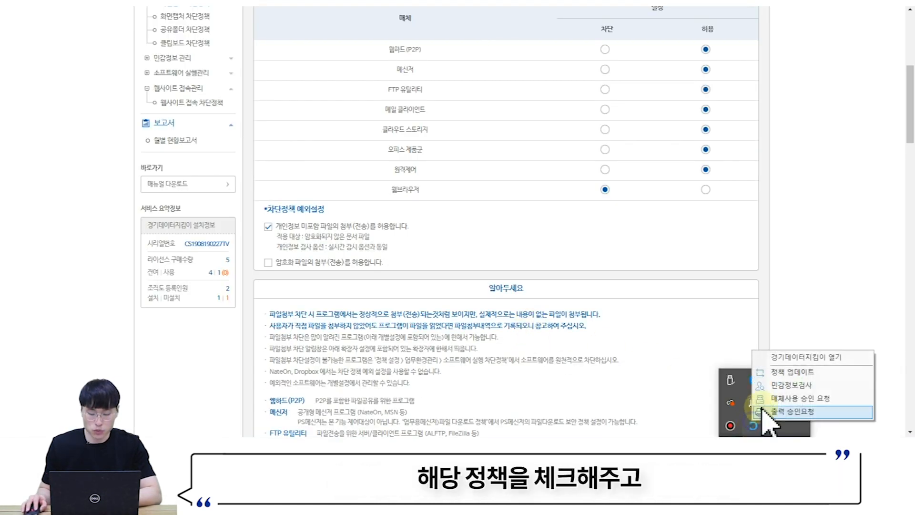
click(777, 374)
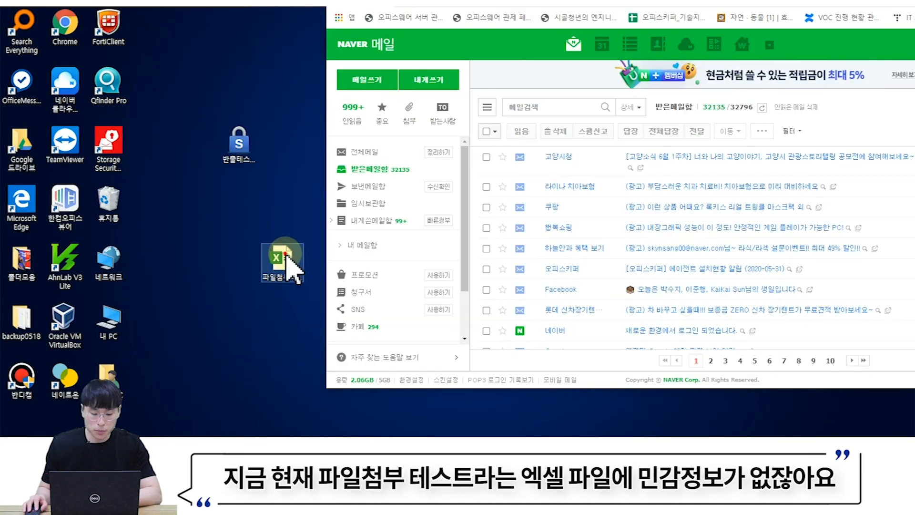
- Drop 파일첨부테스트.xlsx into Naver Mail, dismiss the block notice, and go back to the inbox
drag(290, 269, 632, 231)
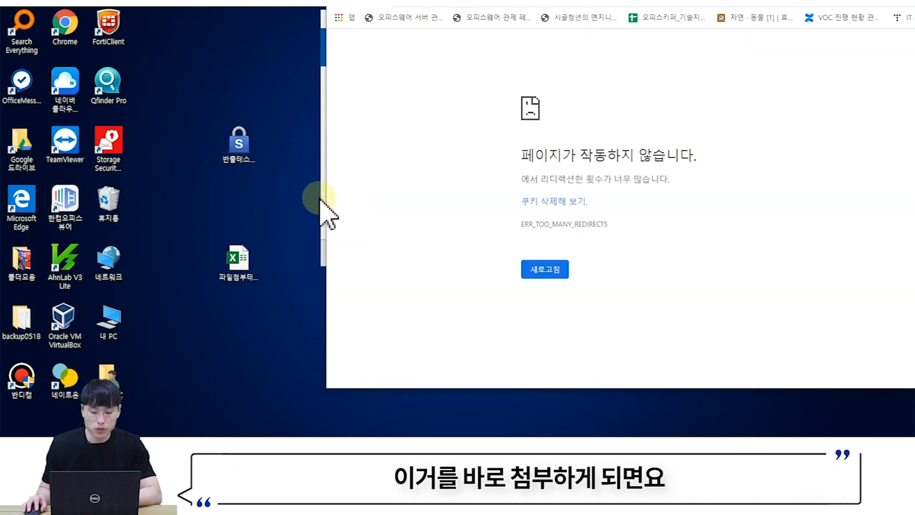
drag(323, 20, 325, 20)
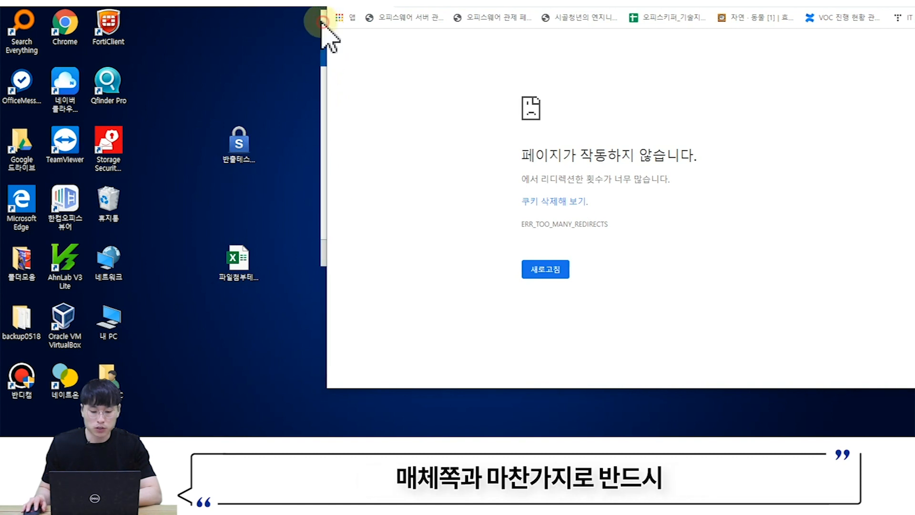
drag(520, 2, 570, 6)
drag(370, 21, 276, 50)
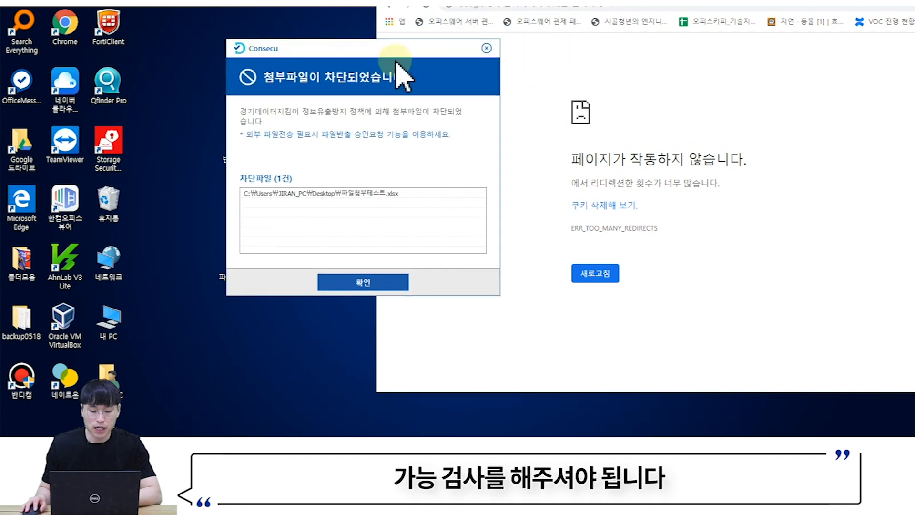
click(486, 48)
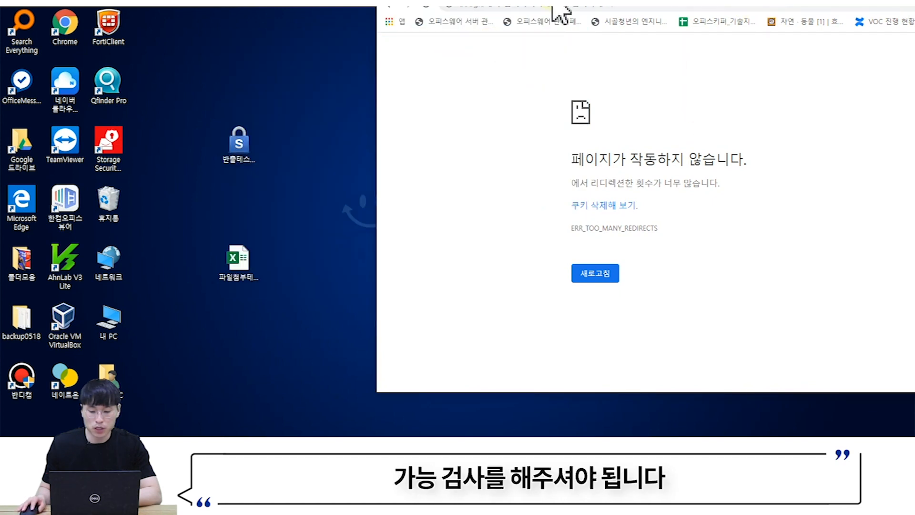
click(389, 6)
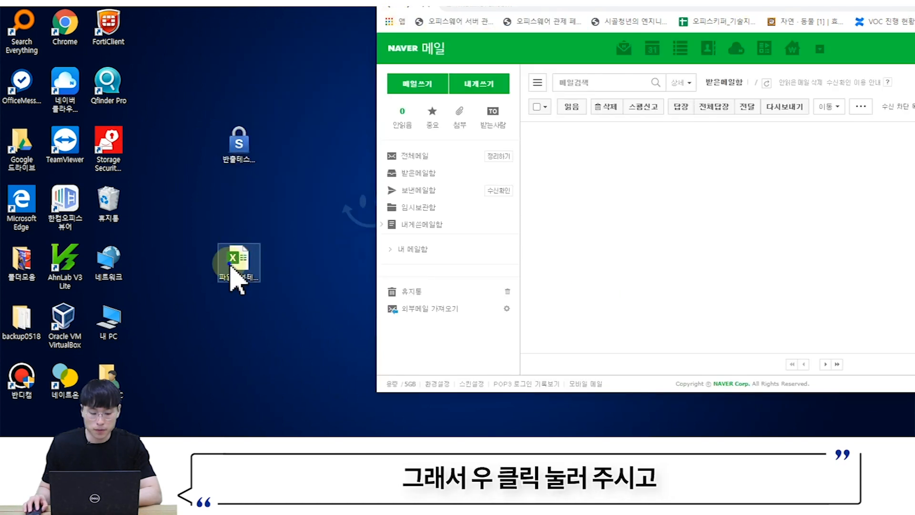
- Run the agent's export-eligibility check on 파일첨부테스트.xlsx and acknowledge the result
right_click(231, 280)
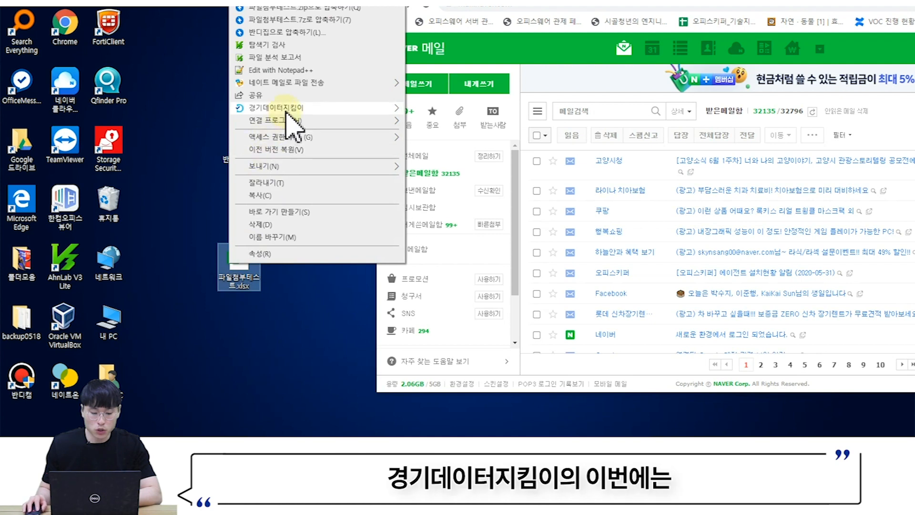
mouse_move(286, 112)
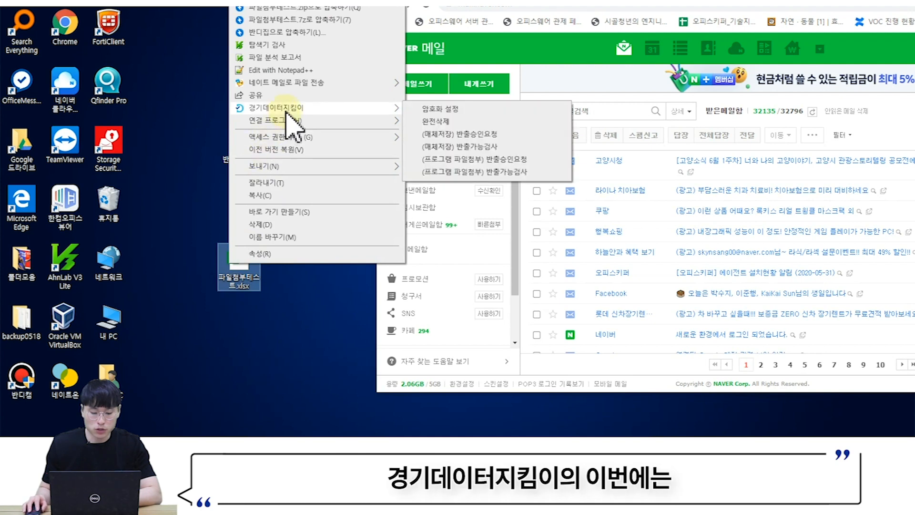
click(458, 174)
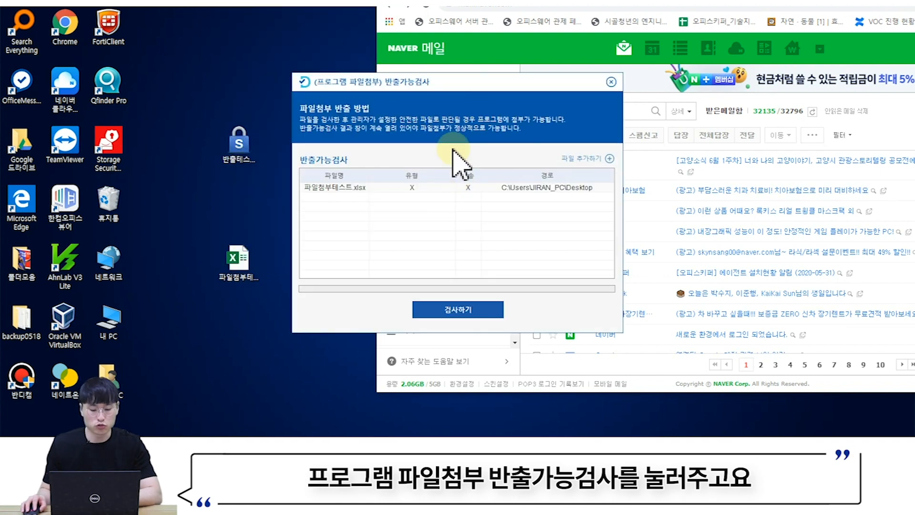
click(457, 310)
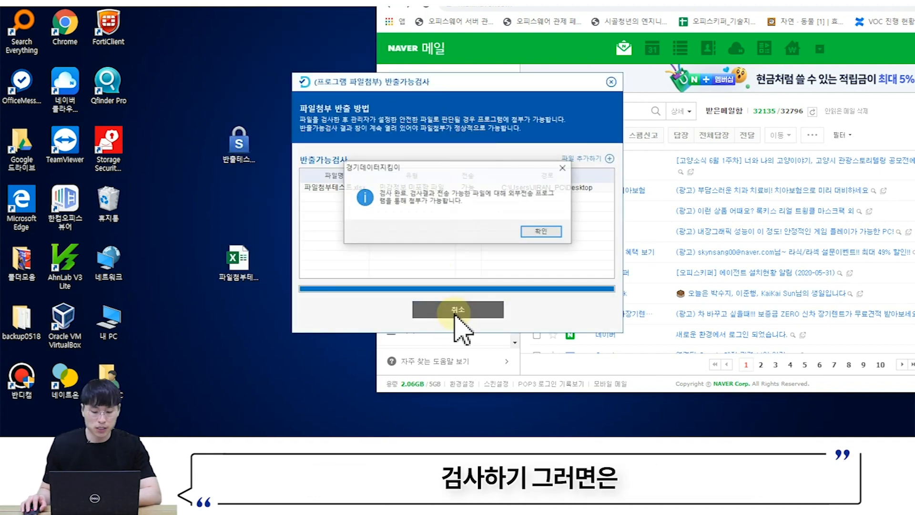
click(524, 227)
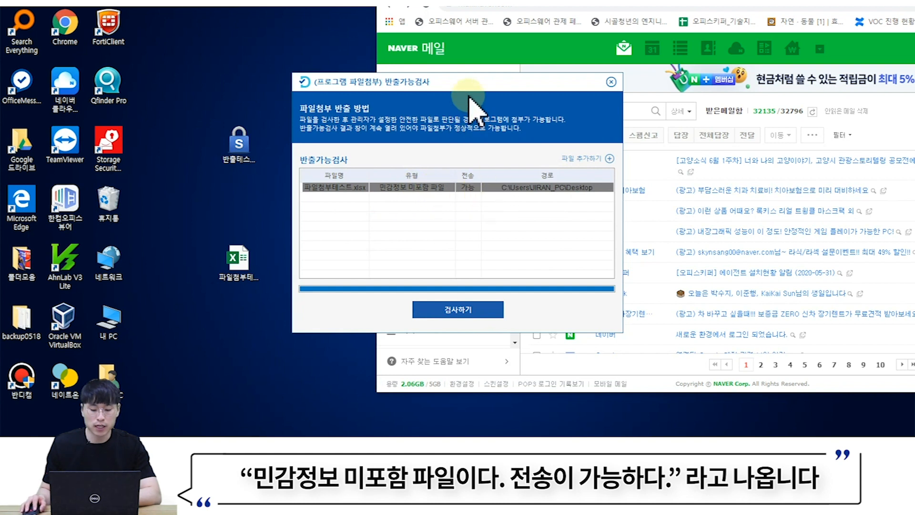
drag(475, 88, 227, 6)
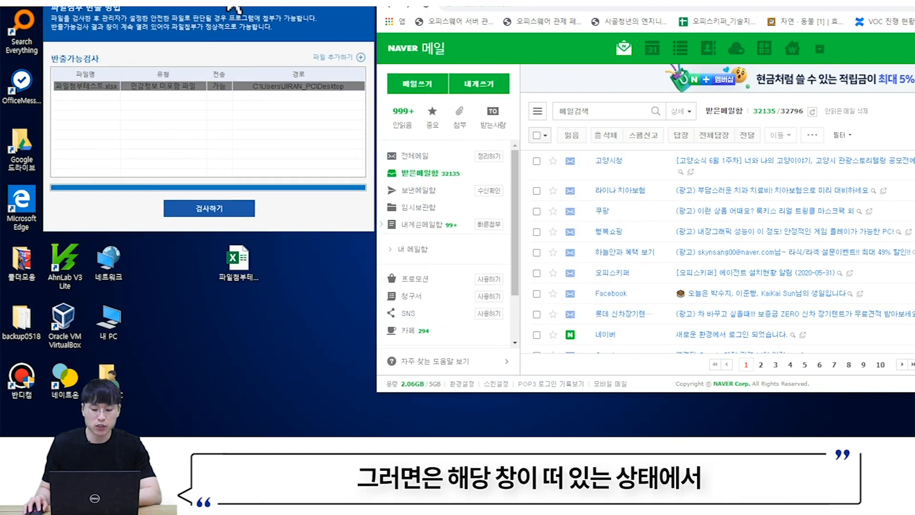
- Attach Desktop 파일첨부테스트.xlsx to a mail to yourself, then return to the admin console
click(496, 224)
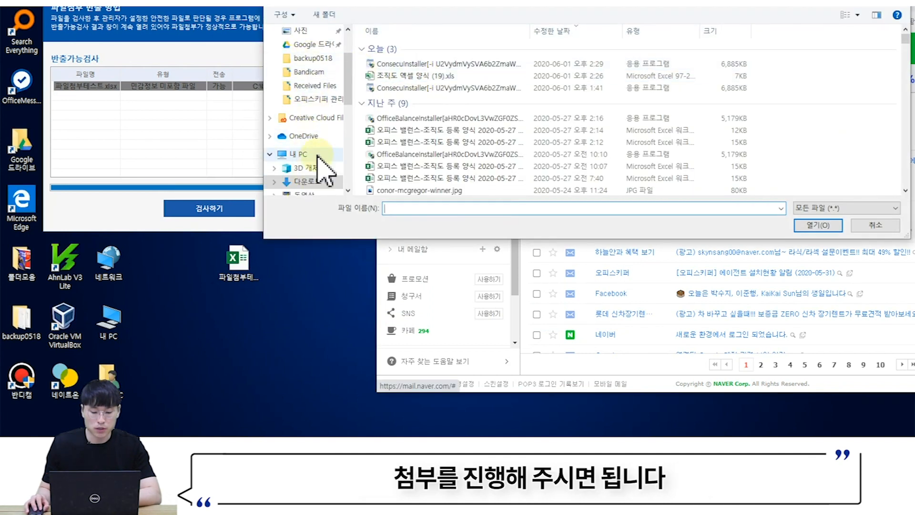
scroll(309, 133, up, 1)
click(312, 30)
click(422, 48)
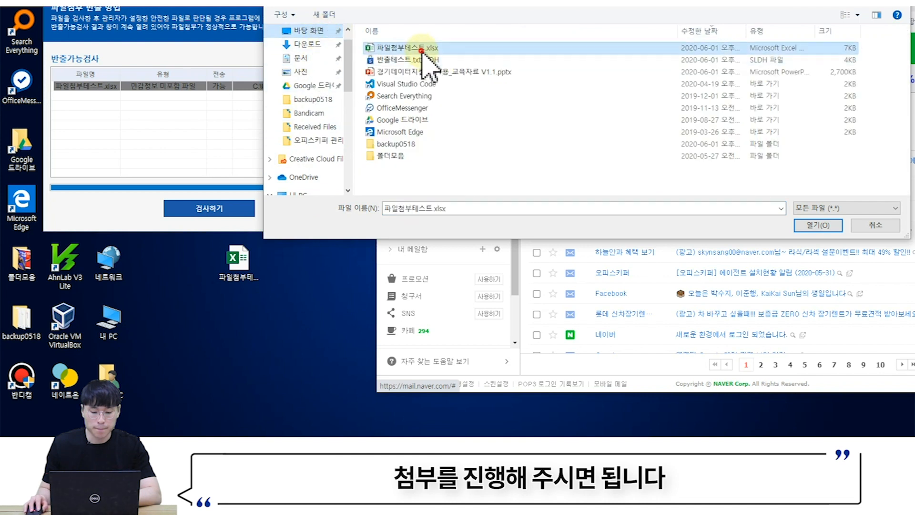
click(818, 225)
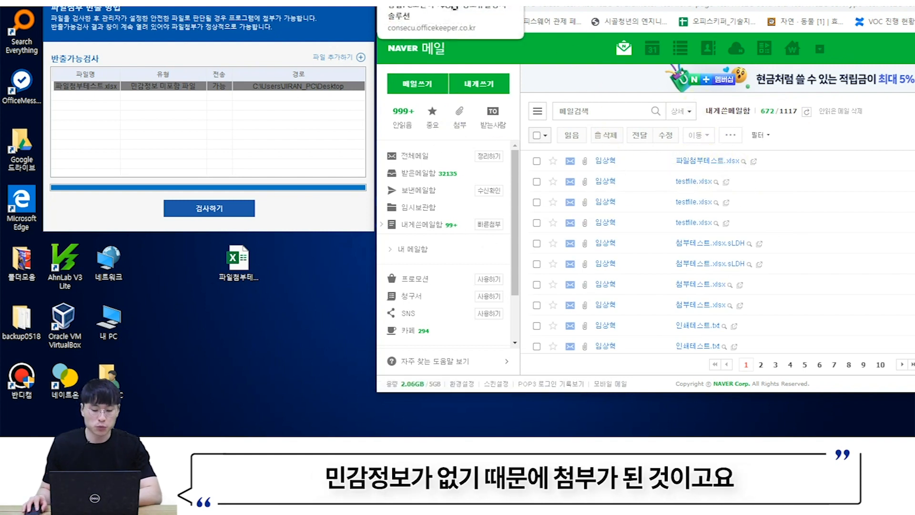
click(454, 7)
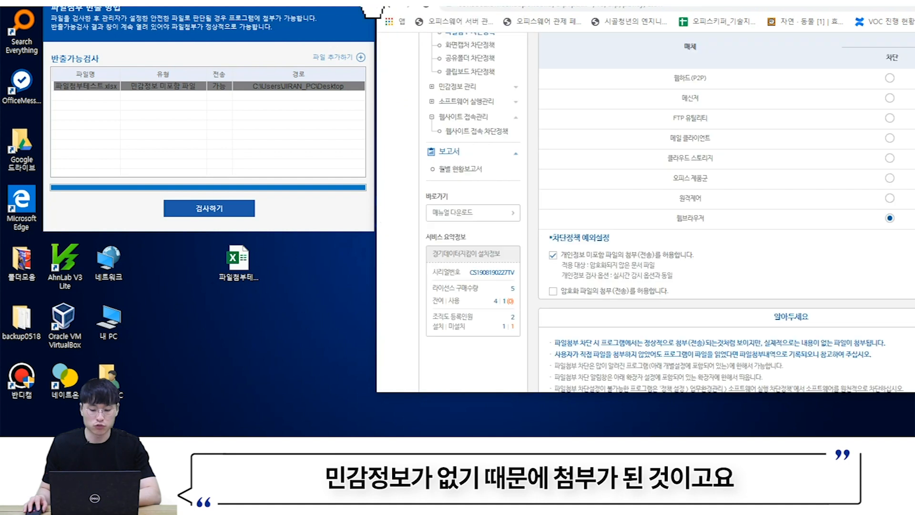
- Switch the attachment exception from personal-info-free files to 암호화 파일 첨부 허용
scroll(572, 157, down, 1)
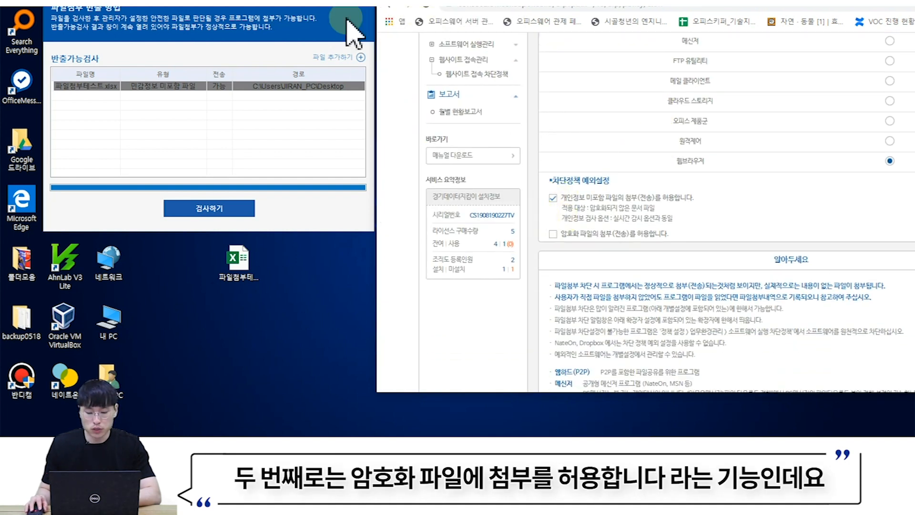
click(364, 6)
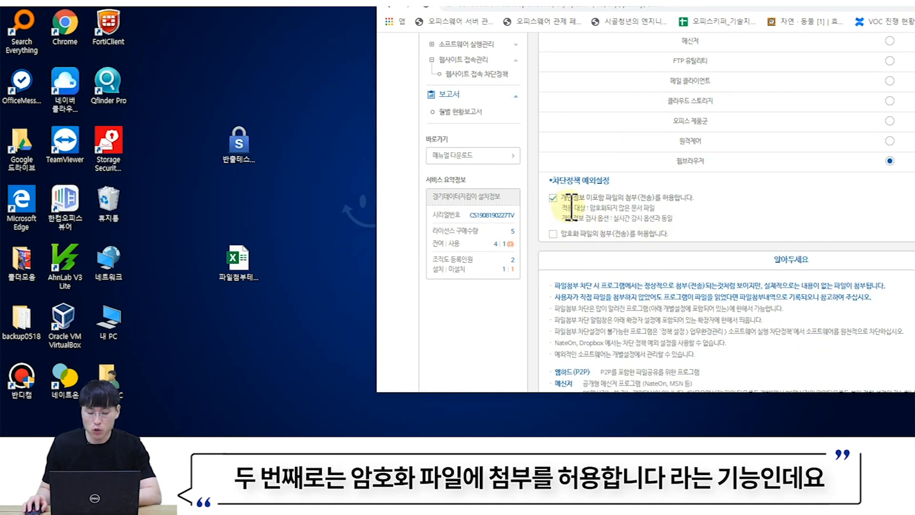
click(553, 198)
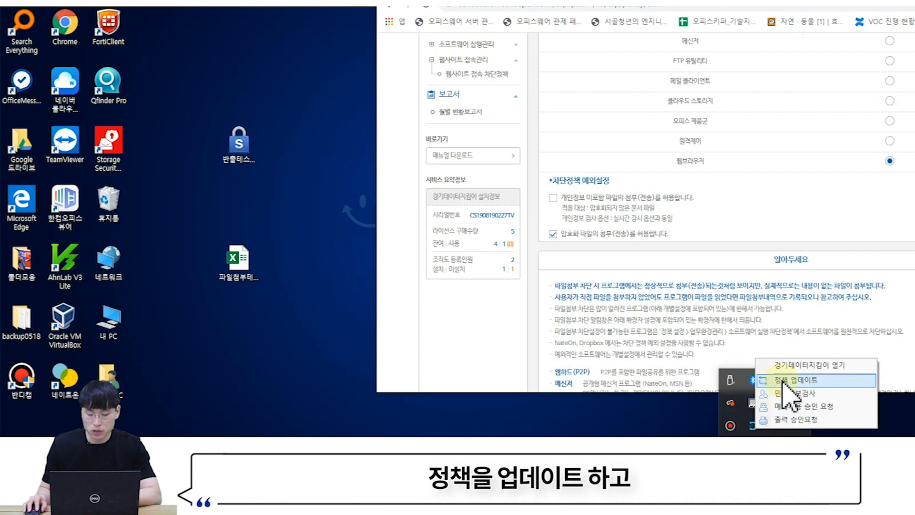
click(784, 381)
- Encrypt 파일첨부테스트.xlsx using 경기데이터지킴이 > 암호화 설정 from its right-click menu
double_click(239, 264)
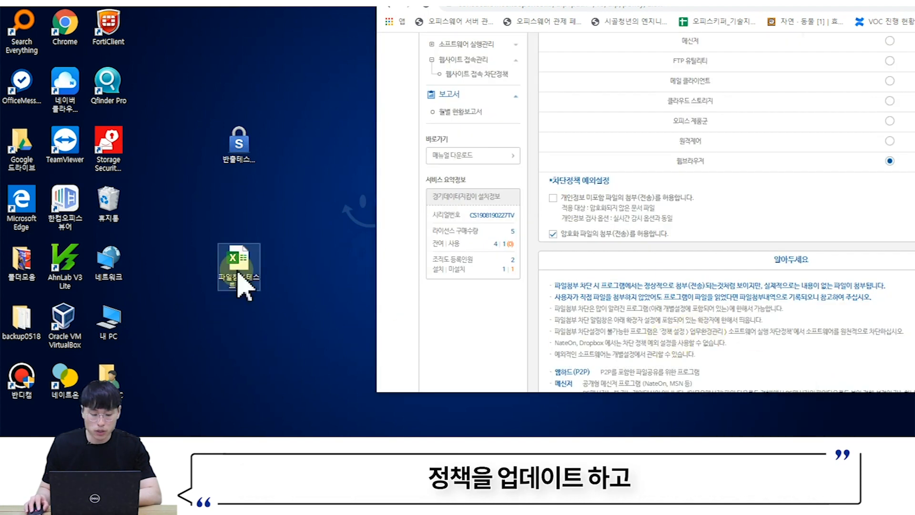
right_click(238, 268)
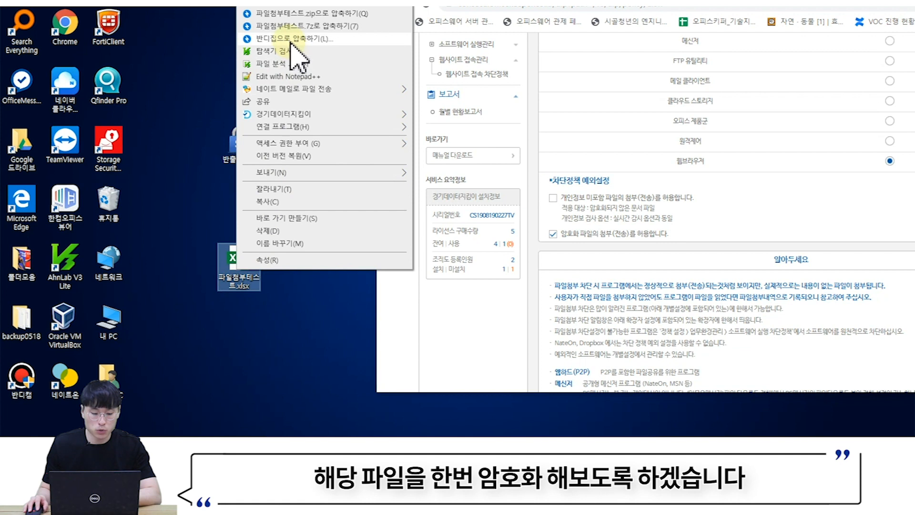
click(186, 167)
right_click(241, 261)
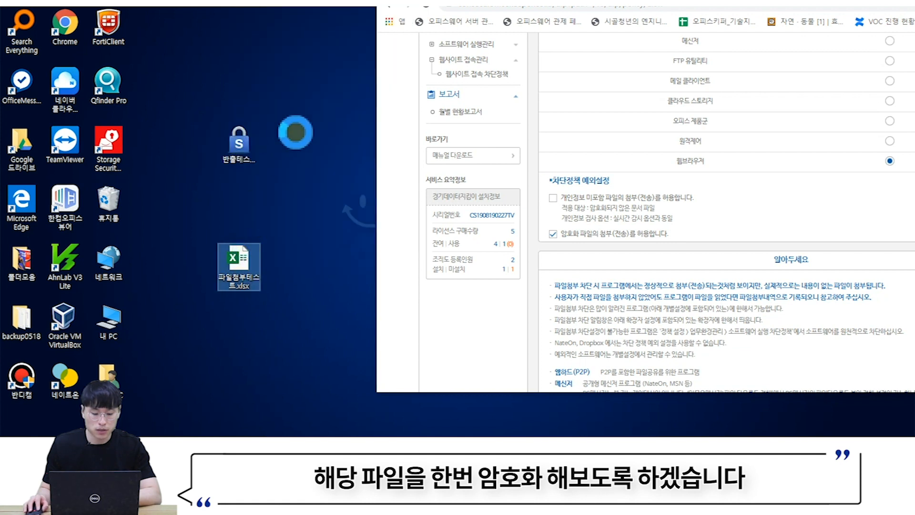
mouse_move(346, 97)
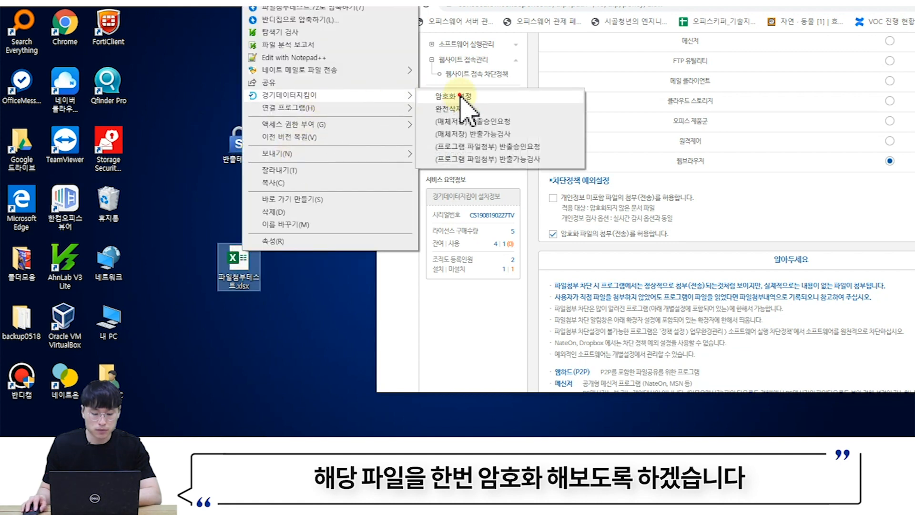
click(465, 96)
click(471, 321)
click(491, 232)
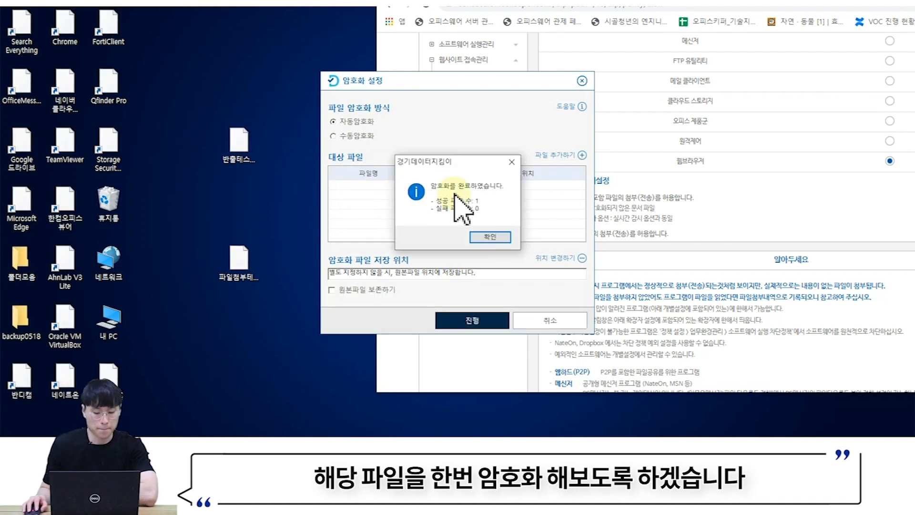
click(492, 236)
- Run 반출가능검사 on the encrypted 파일첨부테스트.xlsx.sLDH to confirm it may be attached
drag(182, 48, 281, 77)
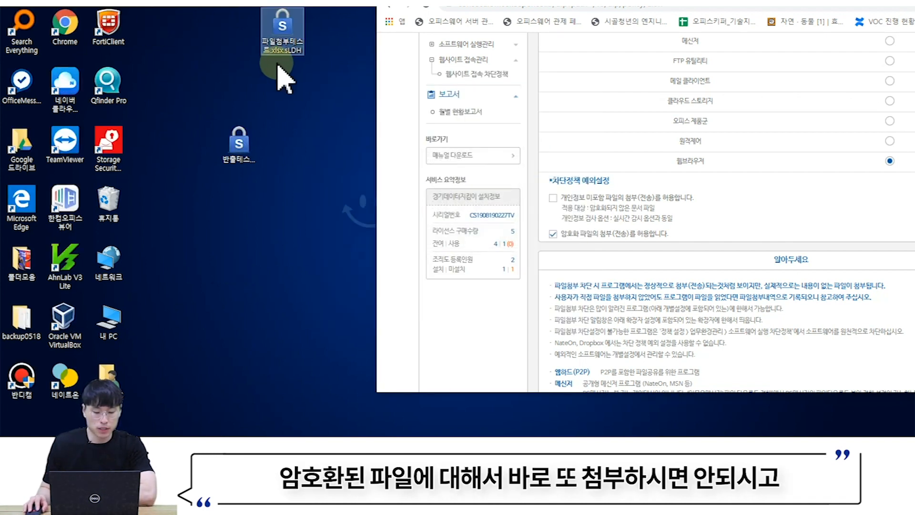
click(283, 38)
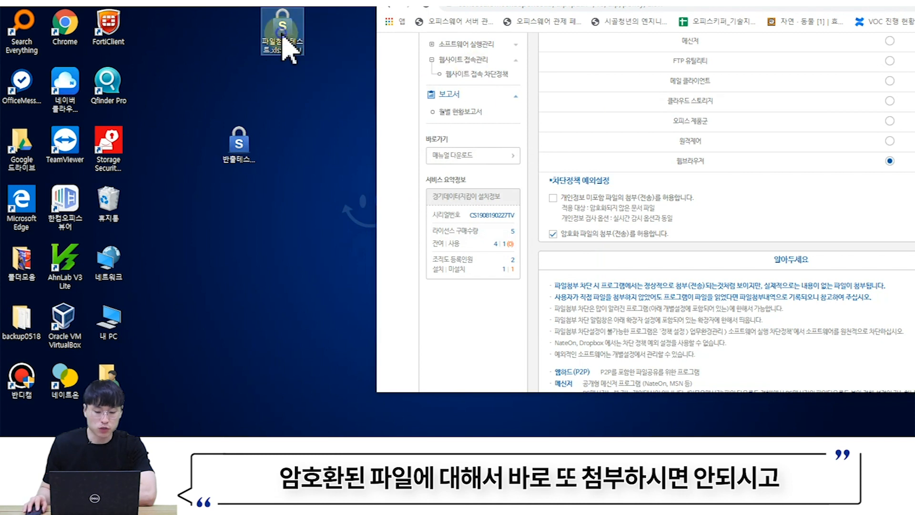
right_click(284, 38)
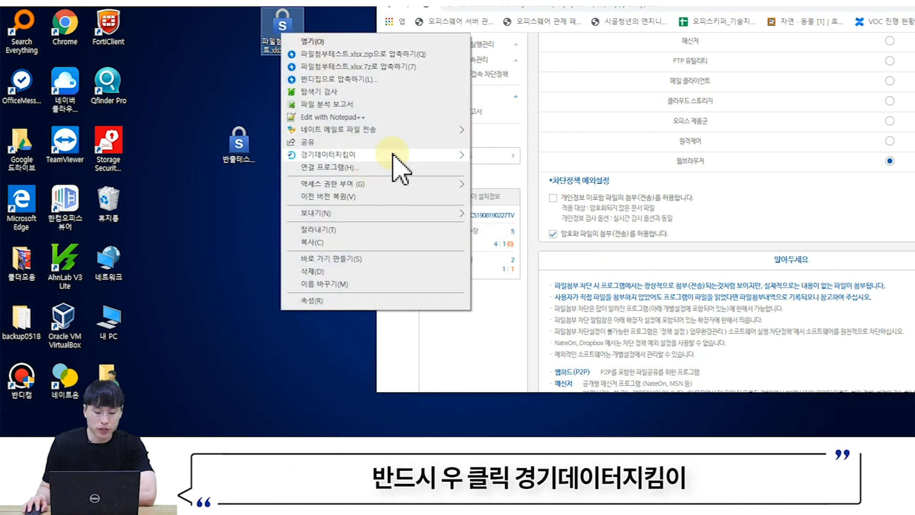
mouse_move(394, 154)
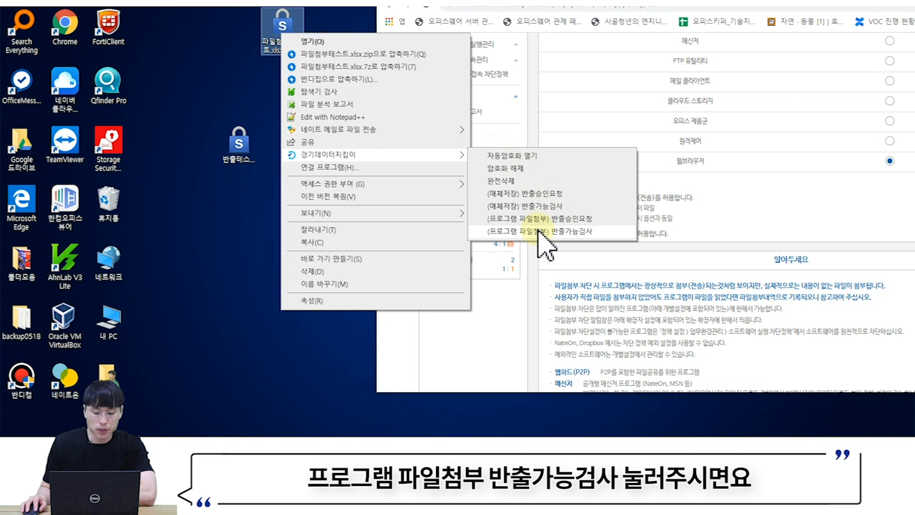
click(540, 232)
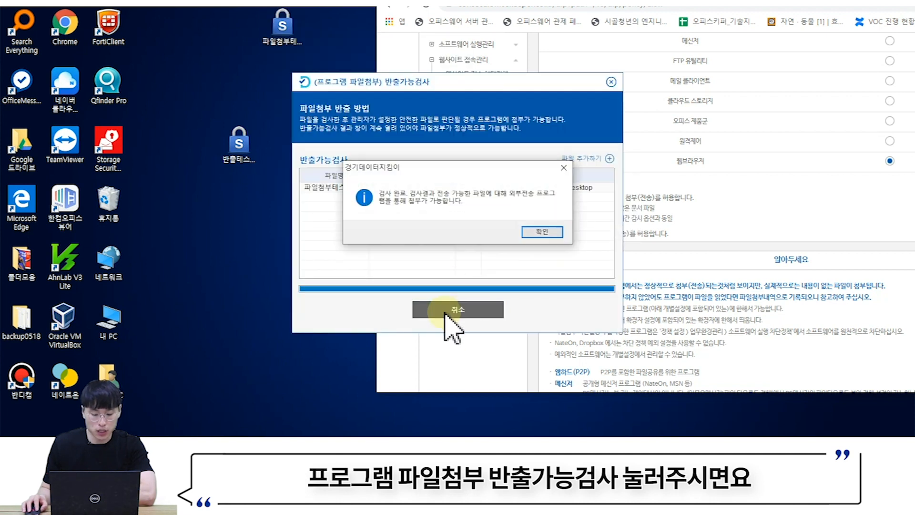
click(542, 231)
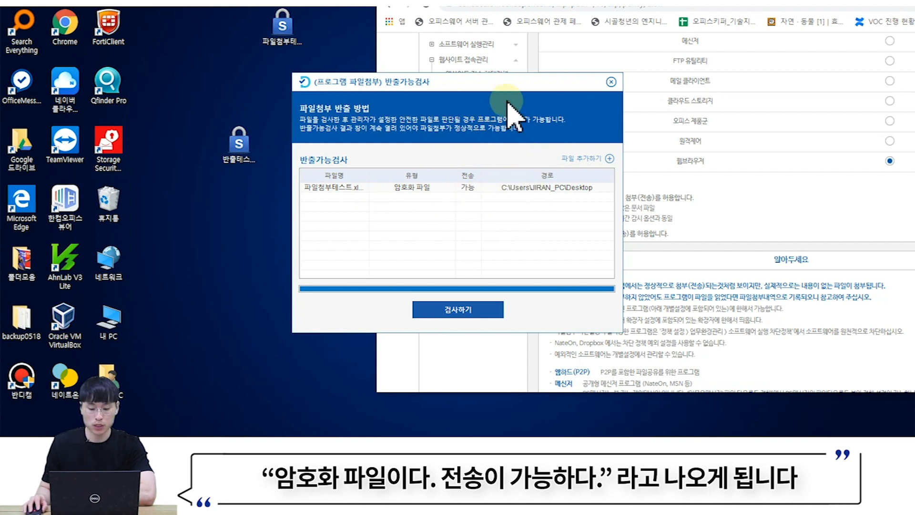
drag(502, 87, 244, 26)
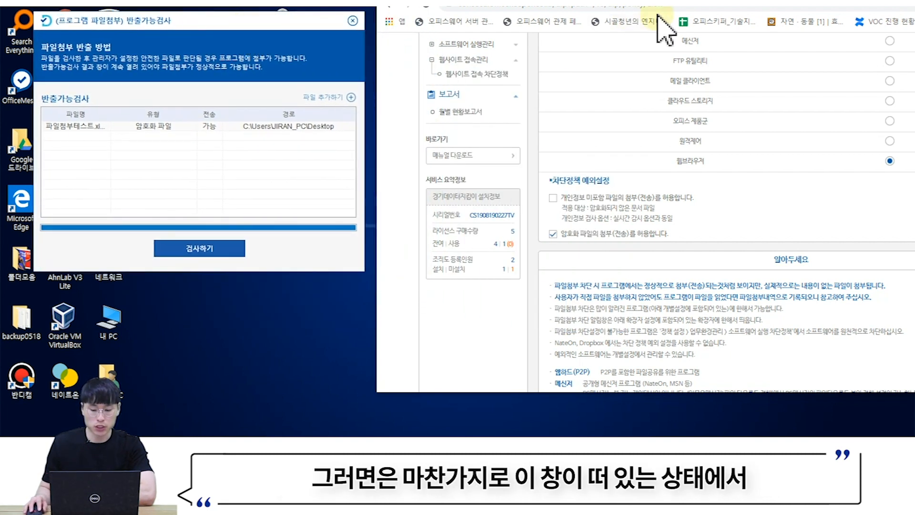
- Attach 파일첨부테스트.xlsx.sLDH to a self-addressed mail in Naver Mail
click(705, 7)
click(496, 224)
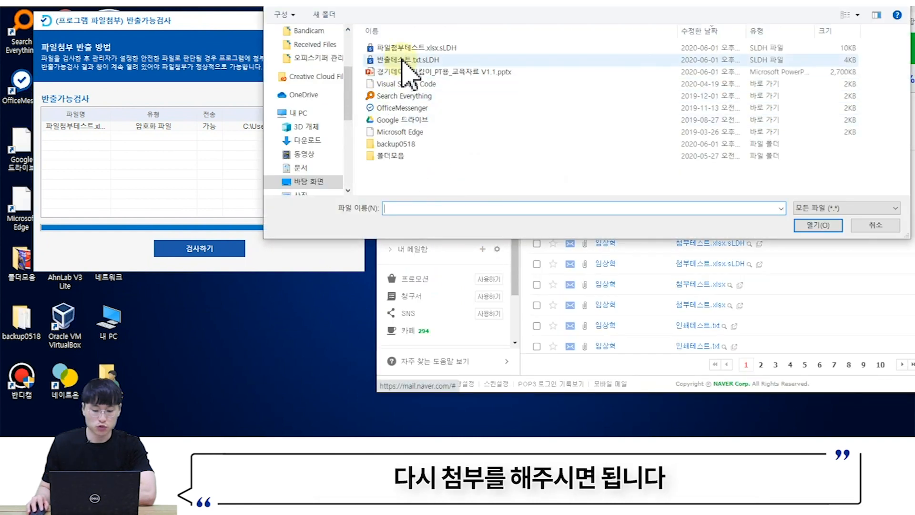
click(408, 46)
click(818, 226)
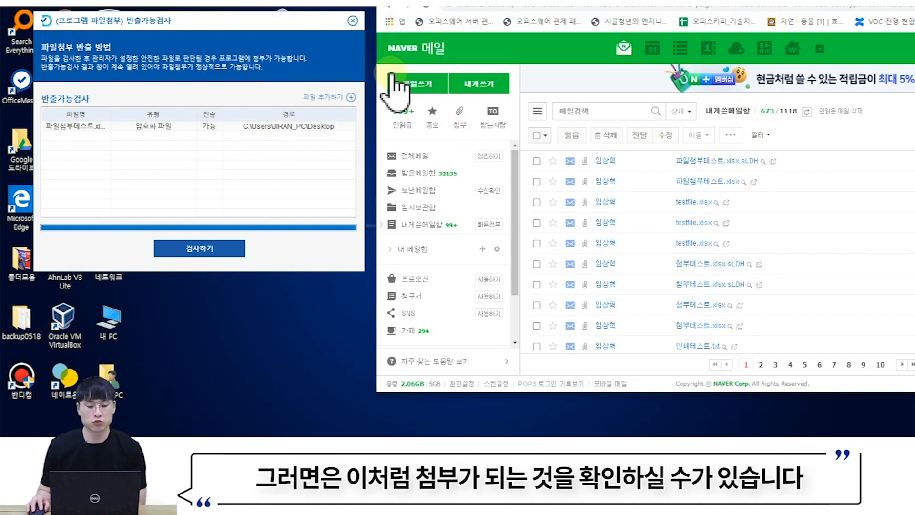
click(353, 20)
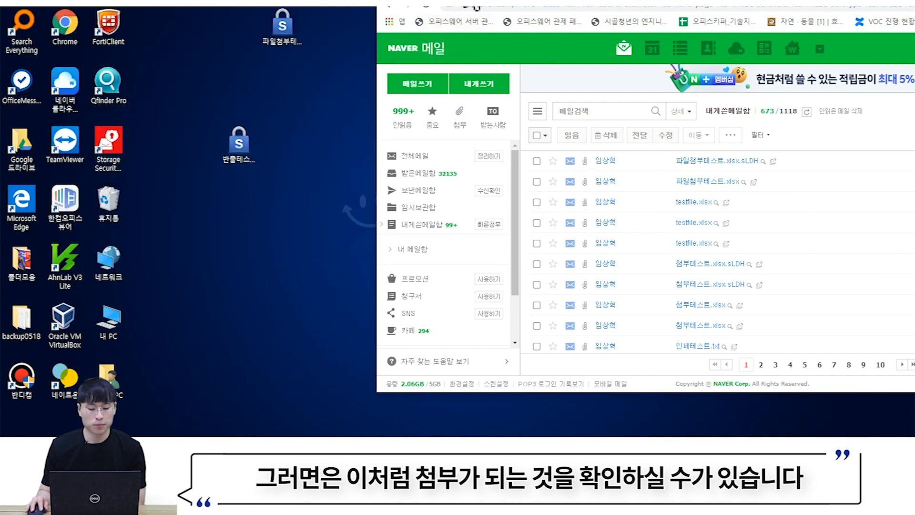
- Maximize the admin policy page and scroll down to the 개별 설정 section
click(512, 2)
double_click(832, 2)
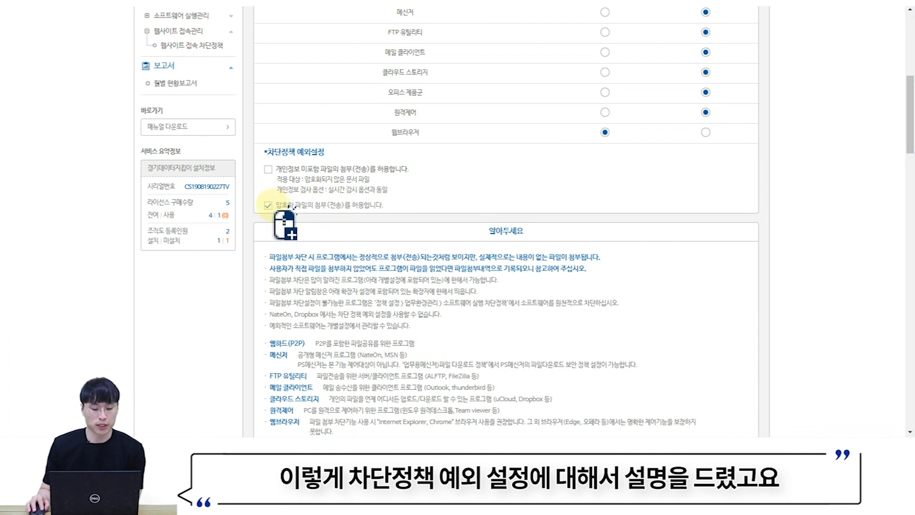
scroll(435, 214, down, 2)
scroll(431, 229, up, 2)
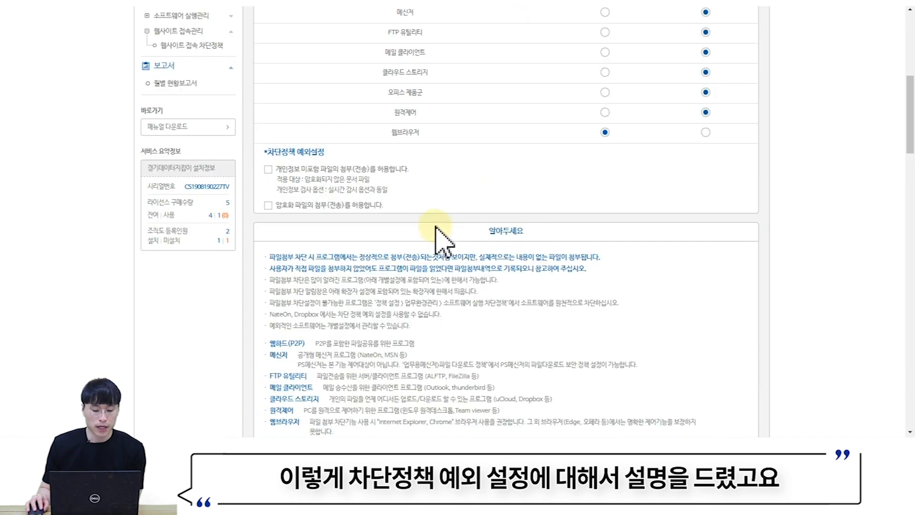
scroll(436, 232, down, 7)
scroll(444, 241, down, 1)
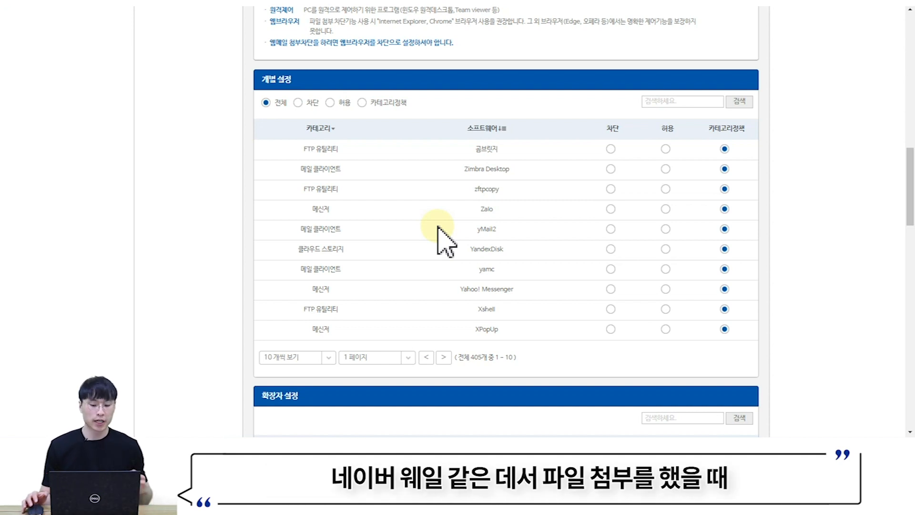
- Search 'chrome' in 개별 설정, set Chrome to 허용, then scroll to 확장자 설정
click(681, 101)
text(chrome)
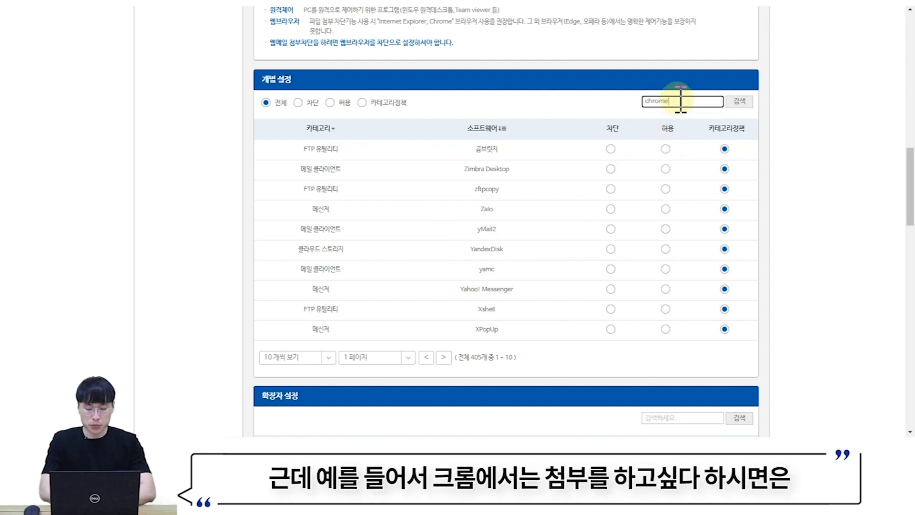
key(Return)
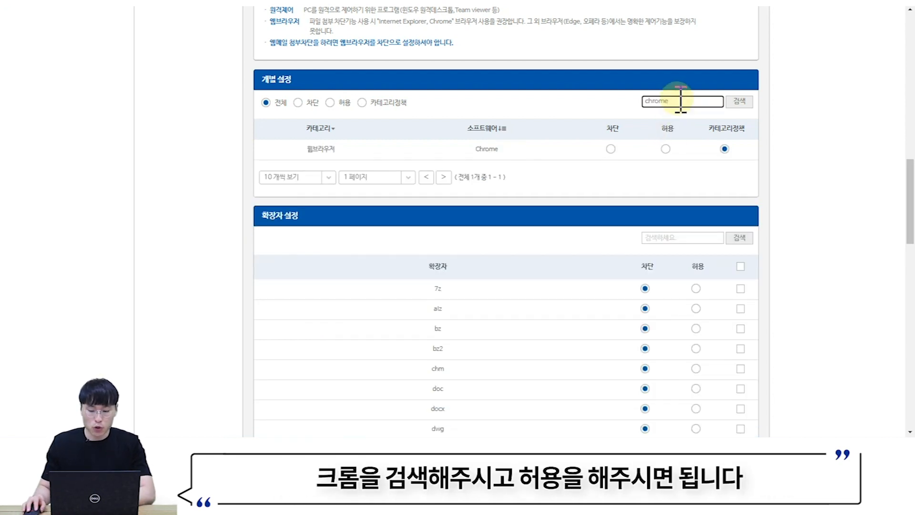
click(665, 149)
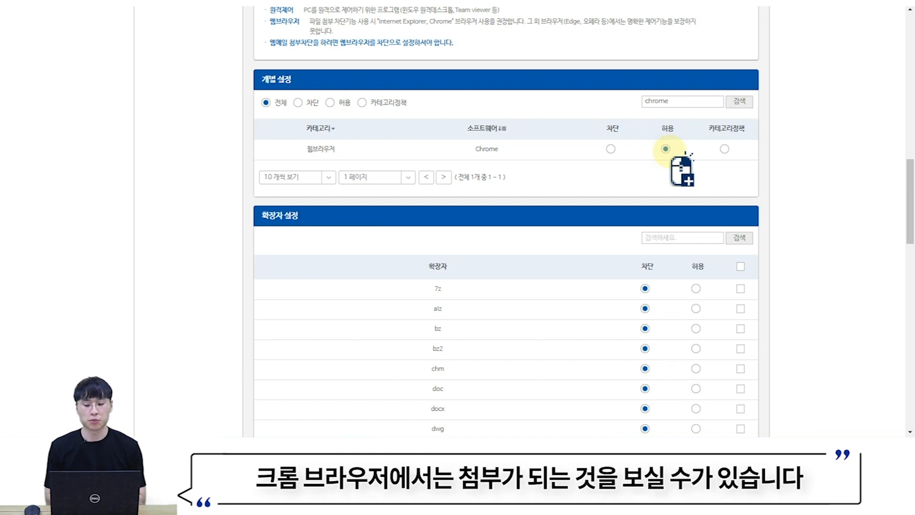
scroll(582, 219, down, 2)
scroll(425, 199, down, 1)
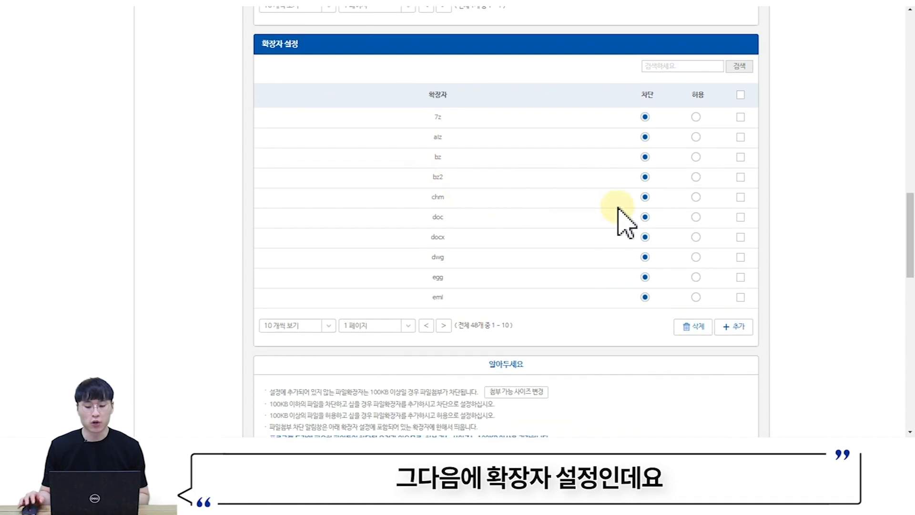
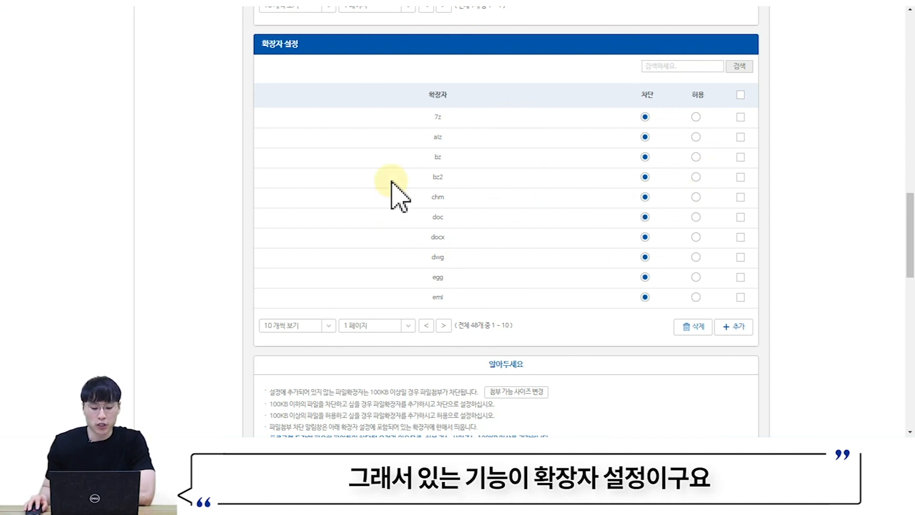
- Find txt among the 48 blocked extensions in 확장자 설정 and delete it
drag(471, 328, 485, 329)
click(483, 334)
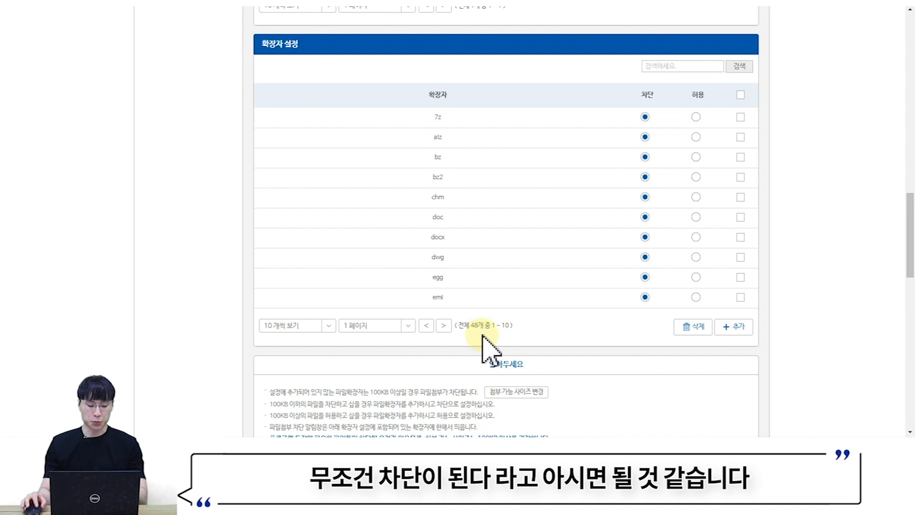
click(691, 67)
text(bxt)
key(Return)
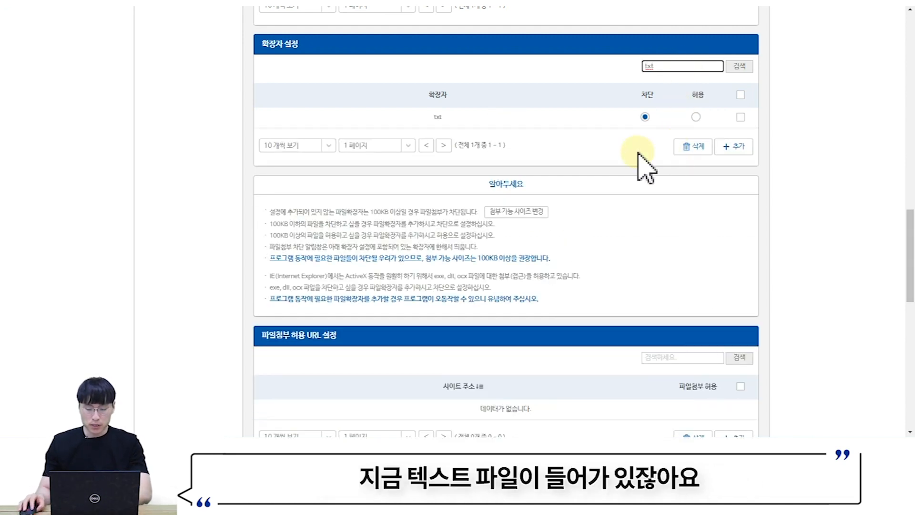
click(645, 116)
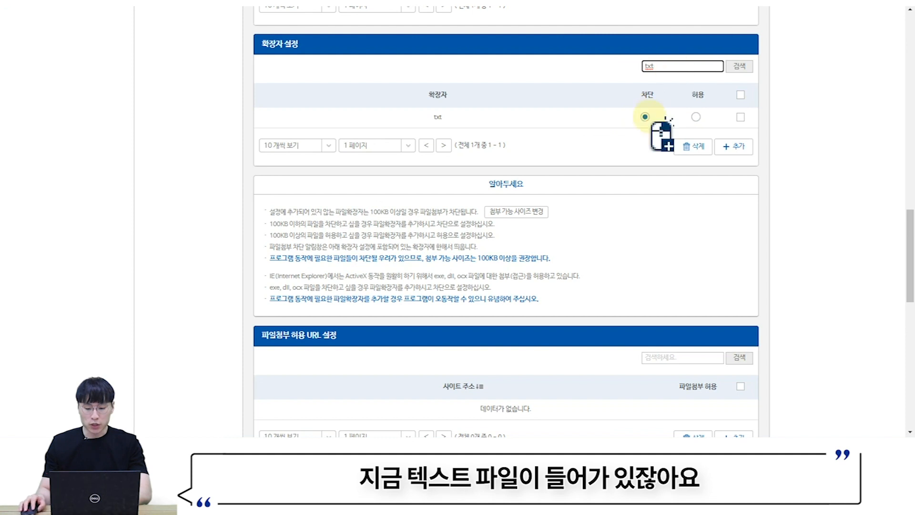
click(740, 117)
click(705, 150)
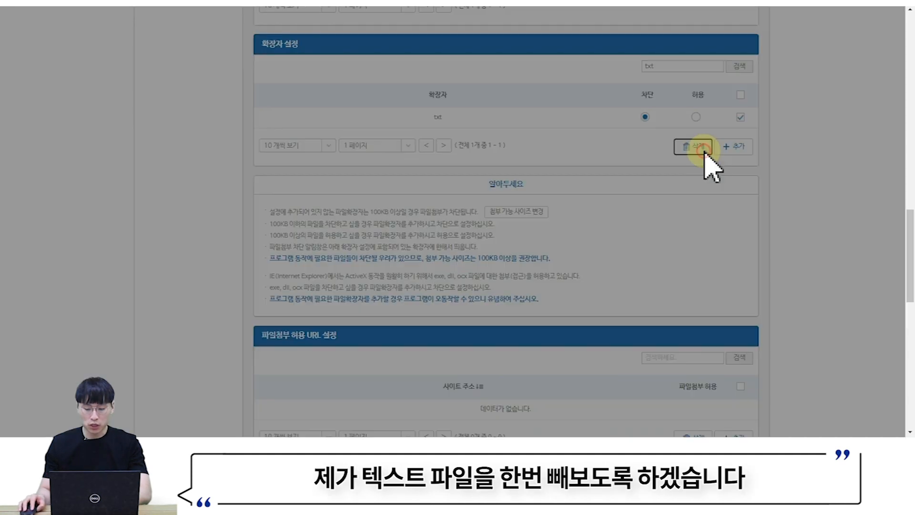
click(765, 446)
- Update the agent with the new policy from its tray icon, then switch to Naver Mail
right_click(756, 428)
click(780, 383)
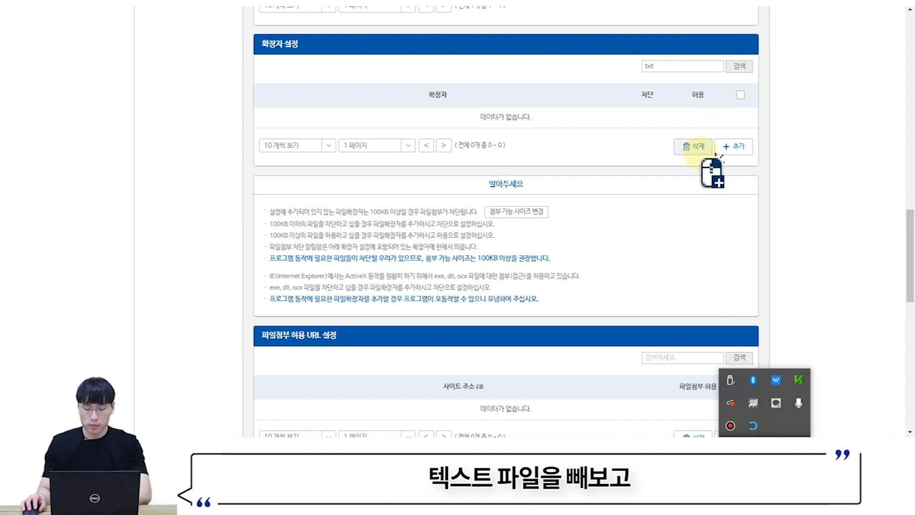
scroll(704, 162, up, 15)
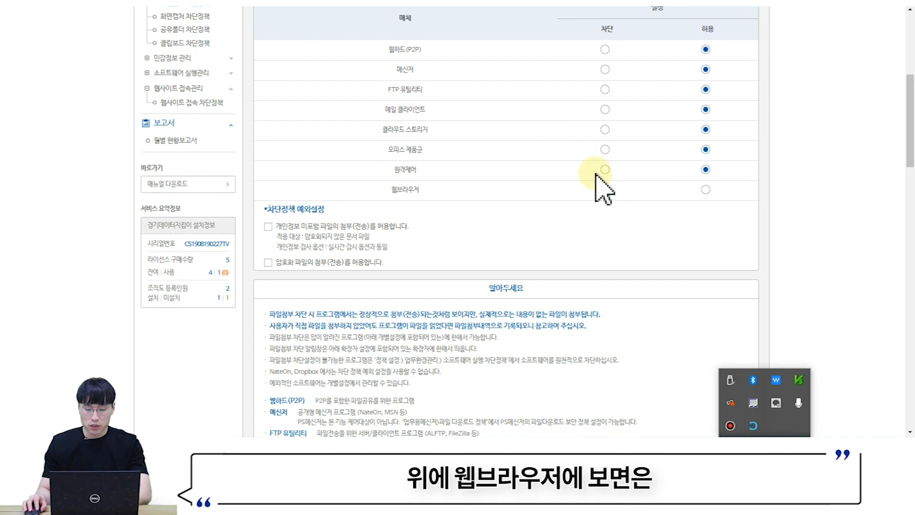
scroll(667, 191, down, 5)
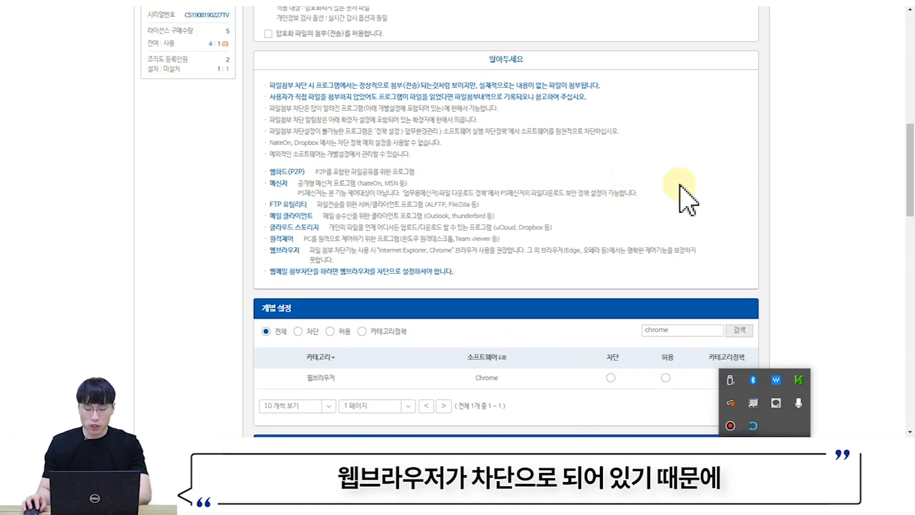
scroll(680, 186, up, 1)
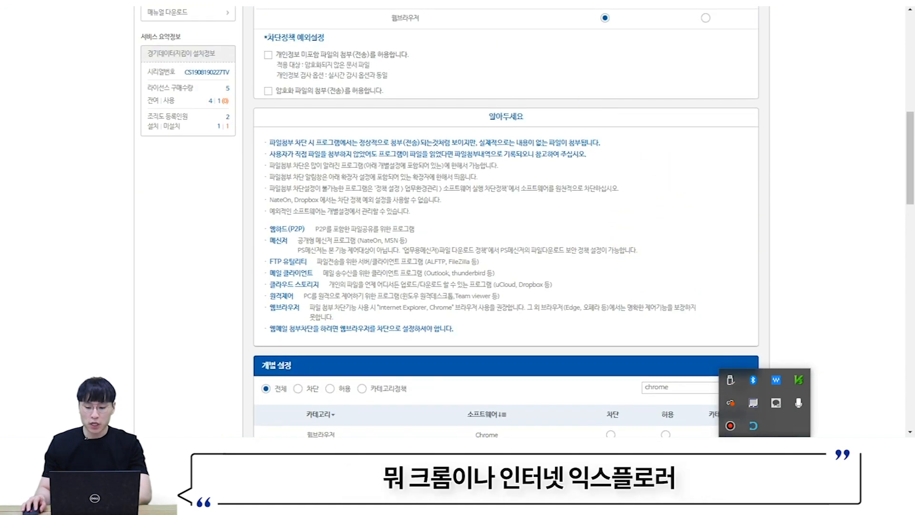
click(871, 3)
click(739, 4)
- Create a new text file, 테스트파일.txt, on the desktop
drag(821, 9, 737, 0)
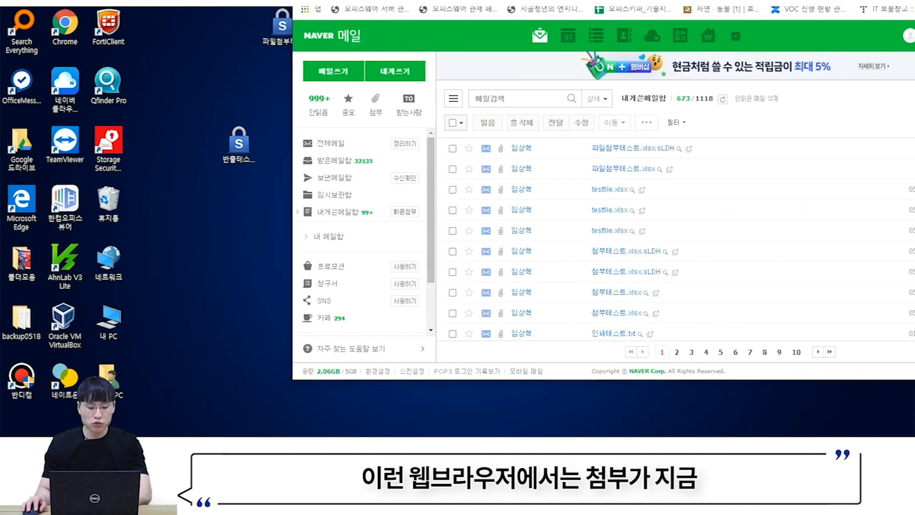
right_click(192, 212)
mouse_move(333, 333)
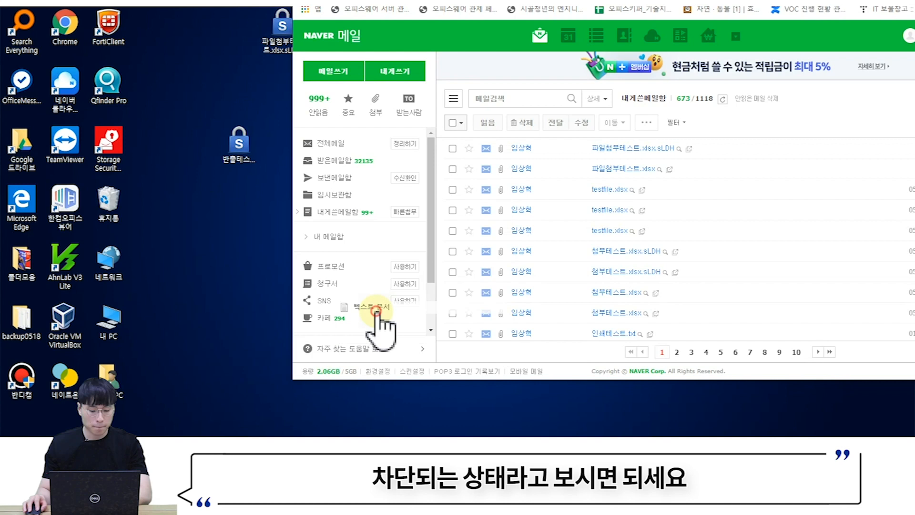
click(377, 318)
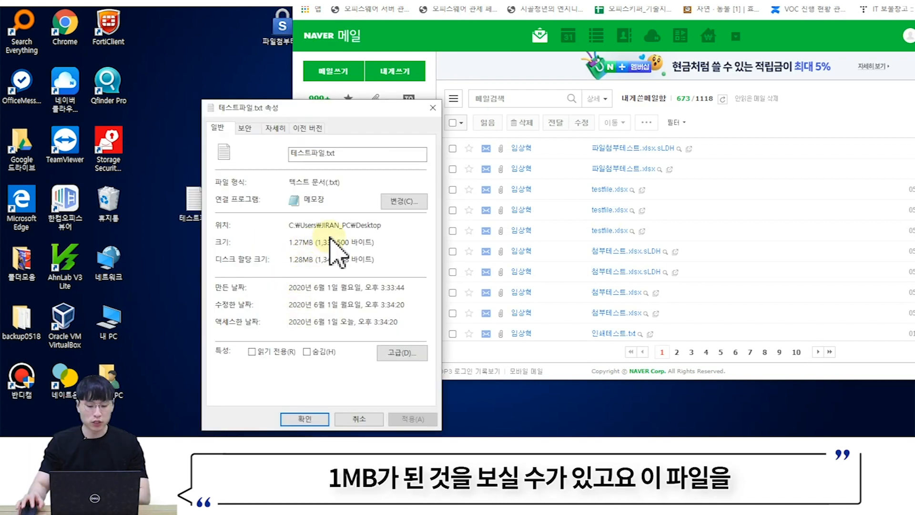
click(432, 107)
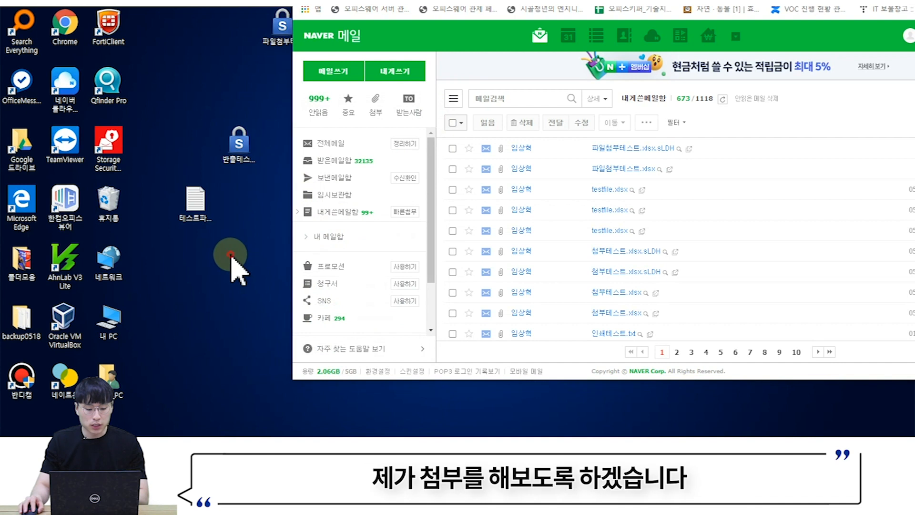
- Attach the 1.27 MB 테스트파일.txt to a note-to-self and dismiss the blocked notice
click(404, 214)
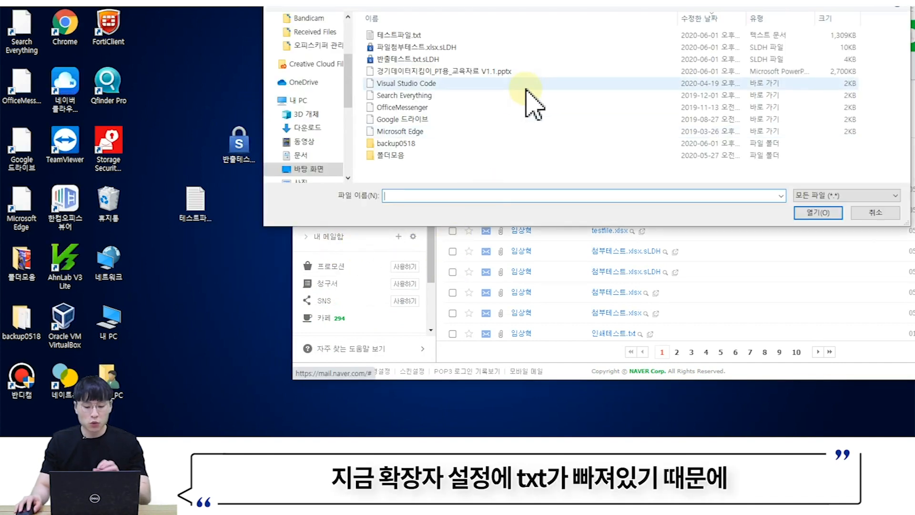
click(413, 36)
click(806, 214)
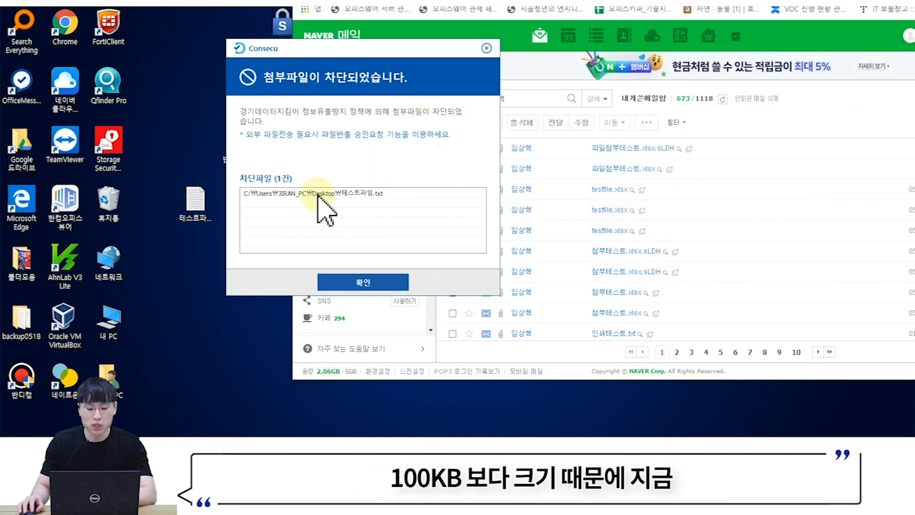
click(486, 47)
- Replace 테스트파일.txt's contents with just 'test' and save it
double_click(196, 217)
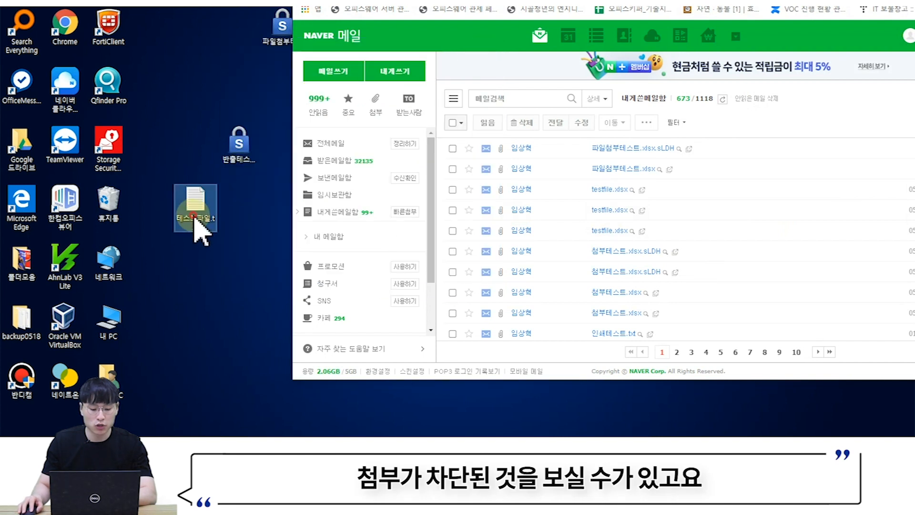
click(516, 210)
key(ctrl+a)
key(BackSpace)
text(test)
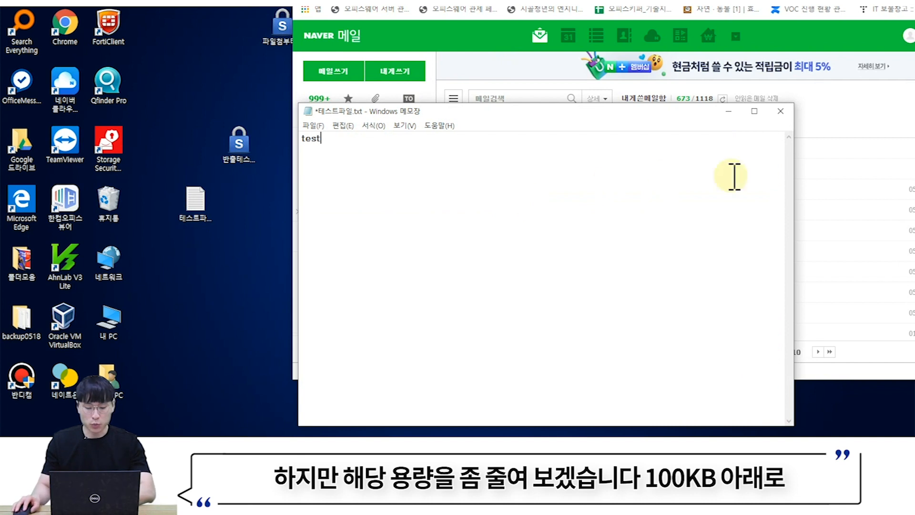
click(781, 110)
click(413, 204)
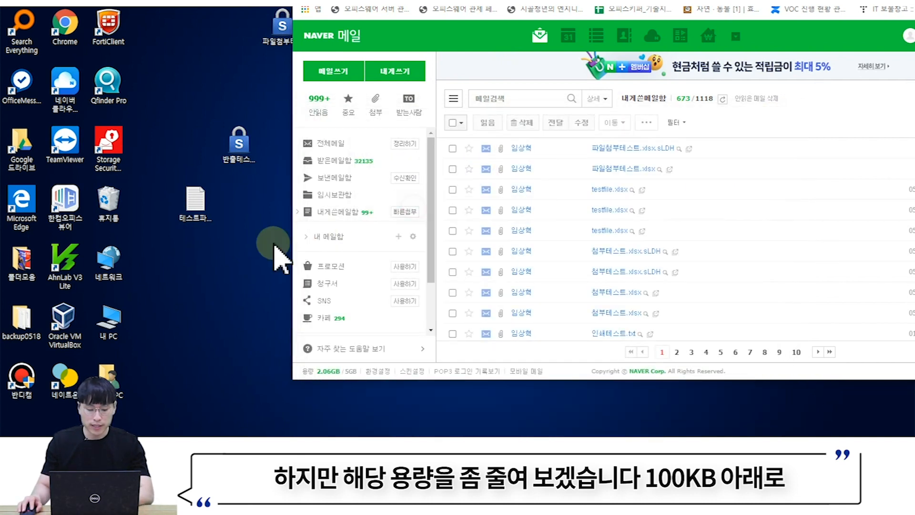
- Attach the shortened 테스트파일.txt to the note-to-self again
click(197, 217)
click(405, 211)
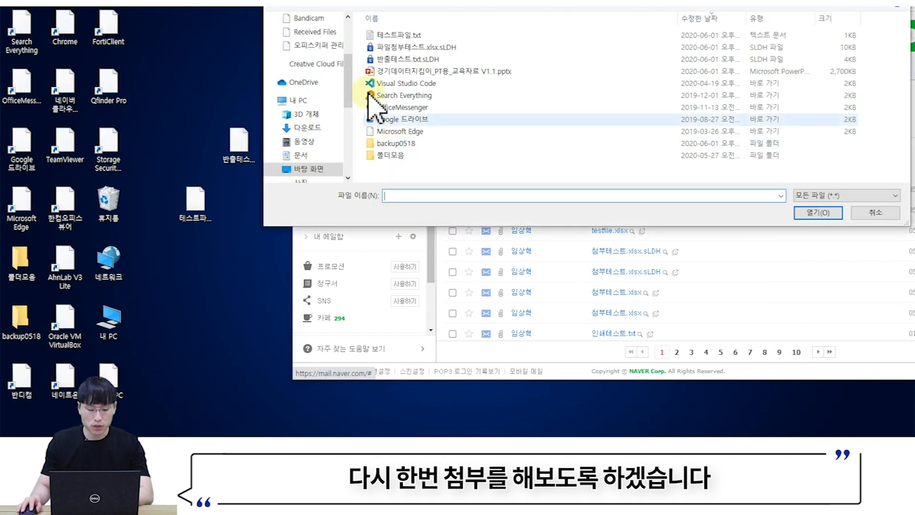
click(400, 35)
click(821, 211)
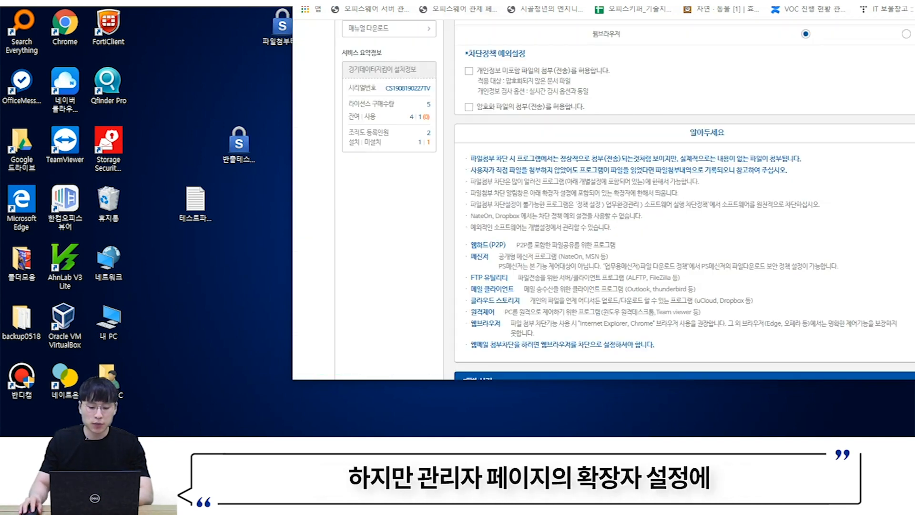
- Add txt back to the blocked extension list
scroll(722, 215, down, 10)
scroll(710, 190, up, 2)
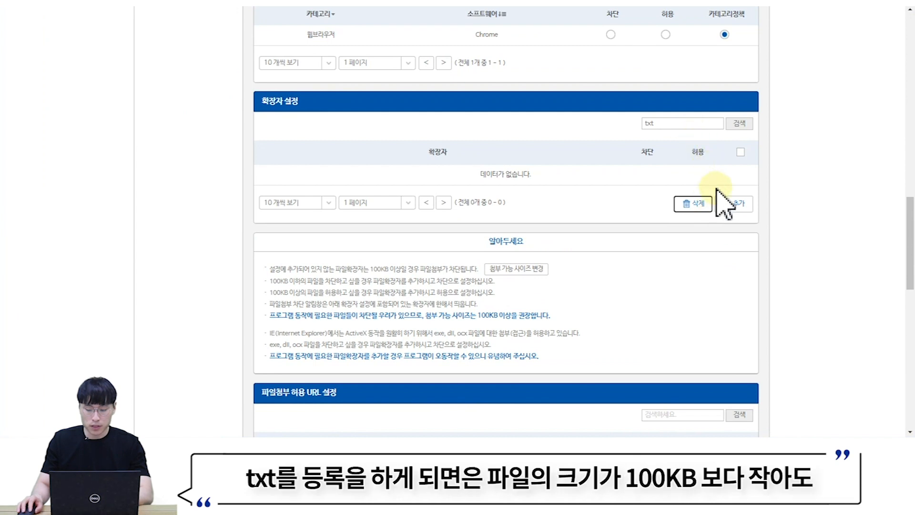
click(732, 204)
click(445, 149)
text(txt)
click(441, 180)
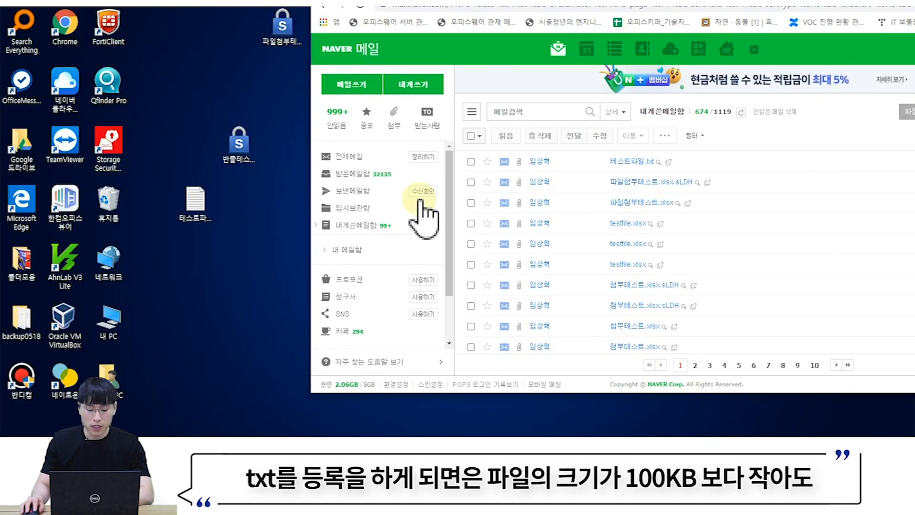
- Retry attaching the small 테스트파일.txt in Naver Mail to see it blocked
click(250, 233)
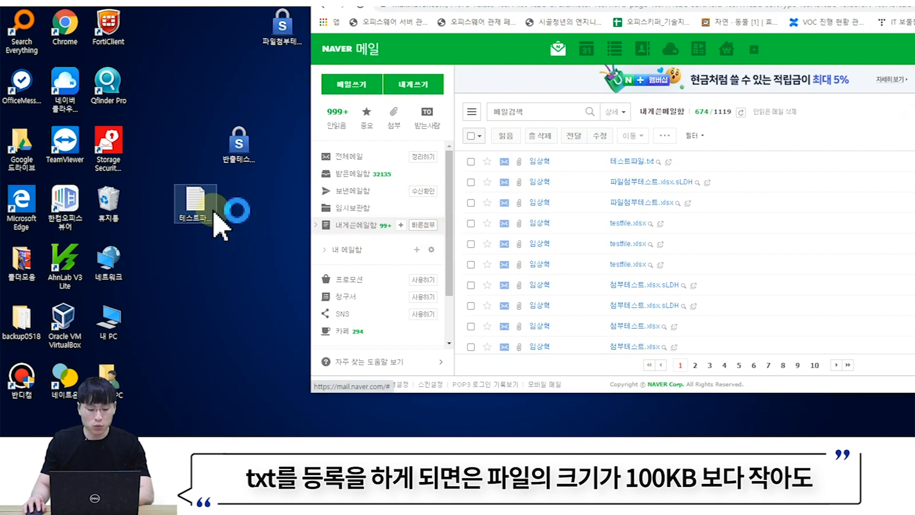
click(398, 48)
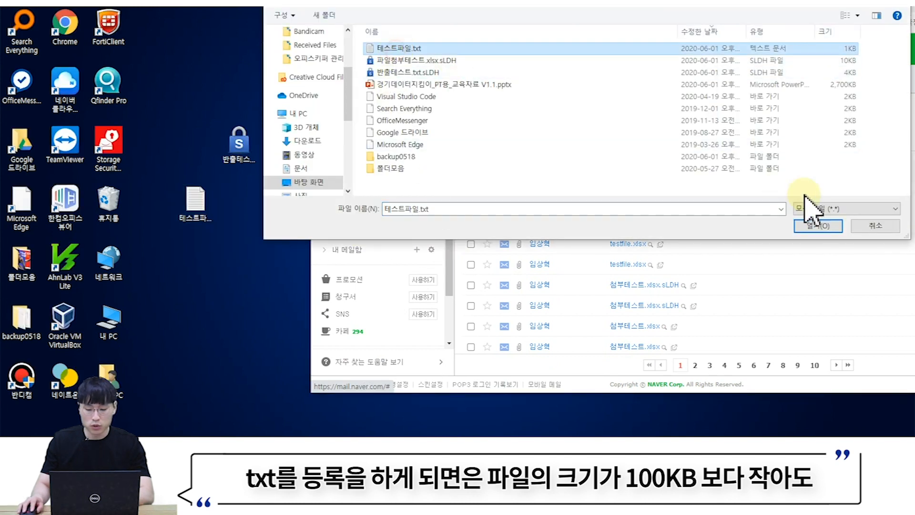
click(818, 225)
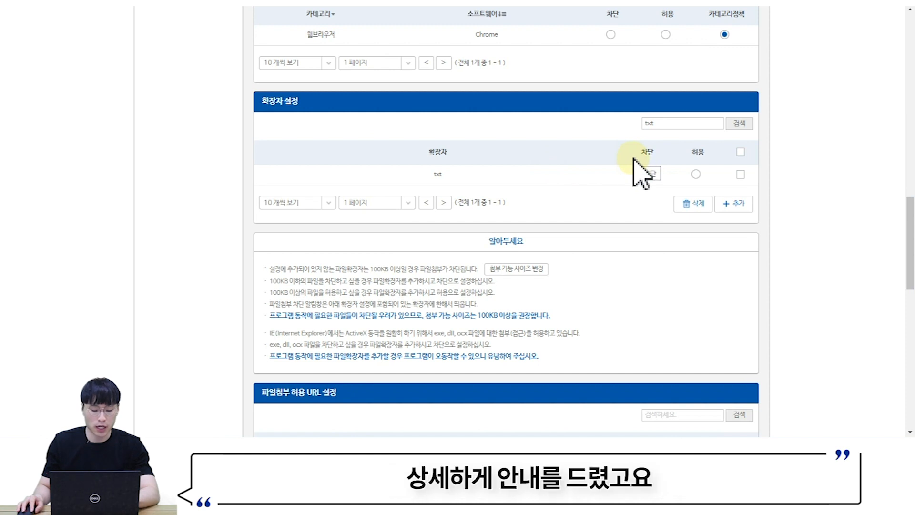
scroll(639, 174, down, 3)
scroll(639, 174, down, 4)
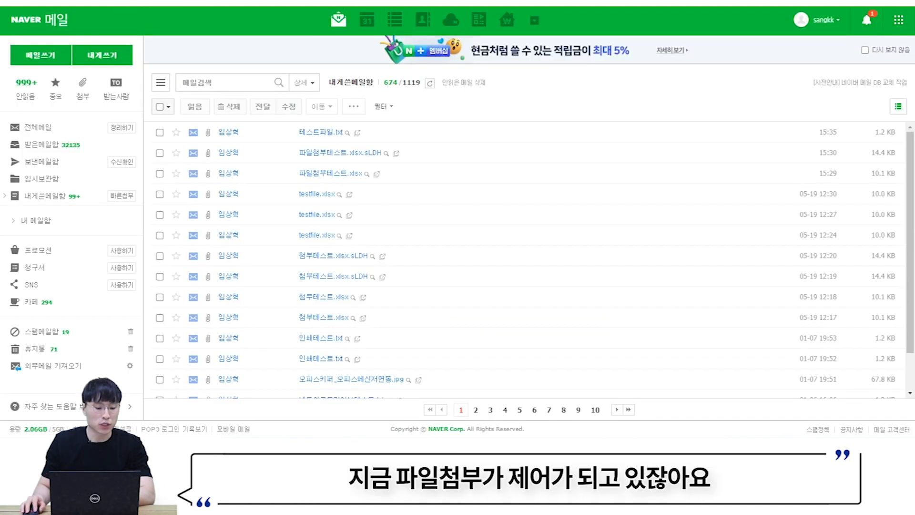
- Select the mail.naver.com host portion of Naver Mail's address
drag(81, 27, 165, 27)
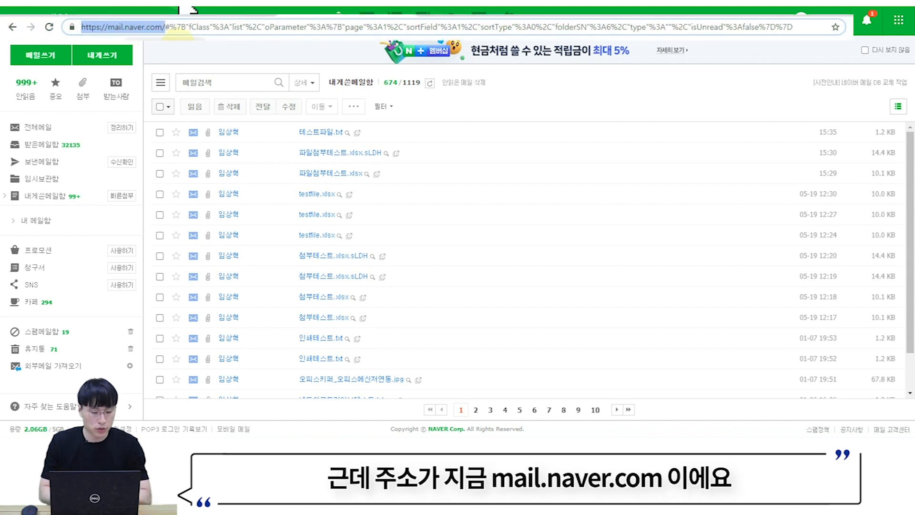
click(84, 28)
drag(108, 27, 138, 27)
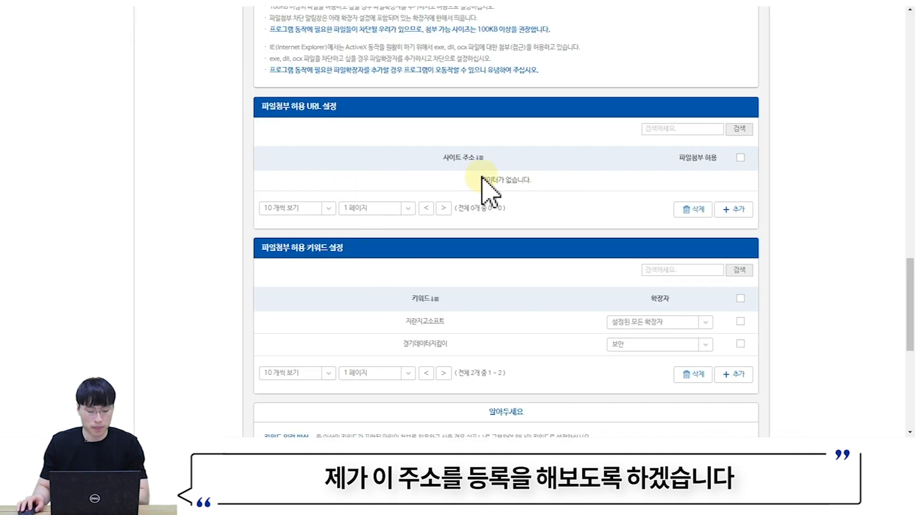
- Enter *mail.naver.com* without the www prefix as a new attachment-allowed URL and confirm
click(730, 209)
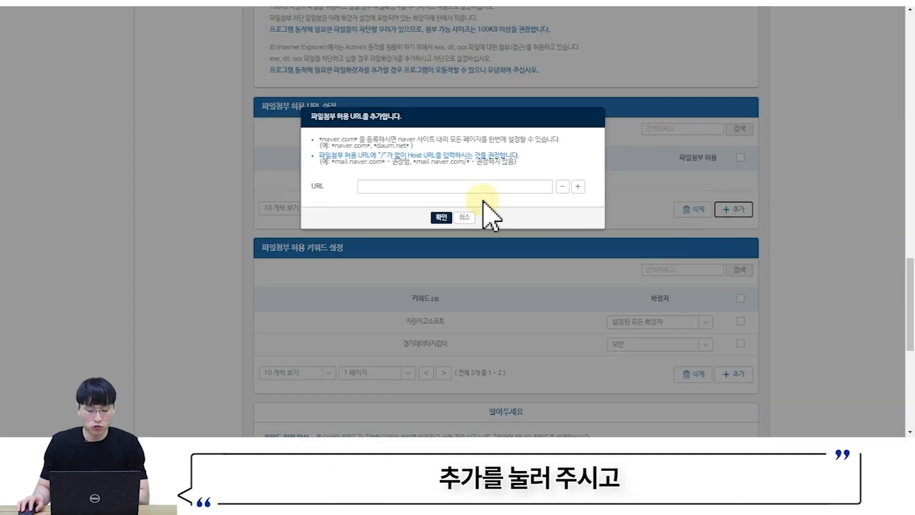
click(464, 187)
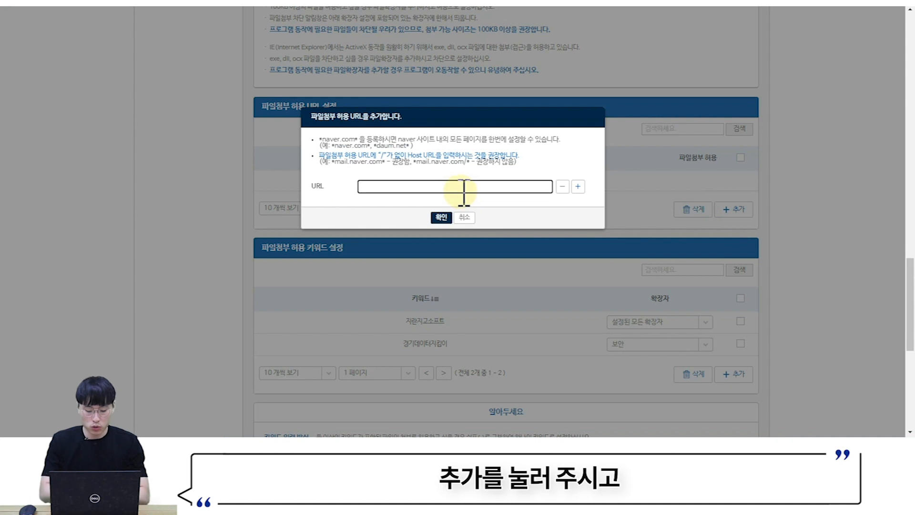
text(*)
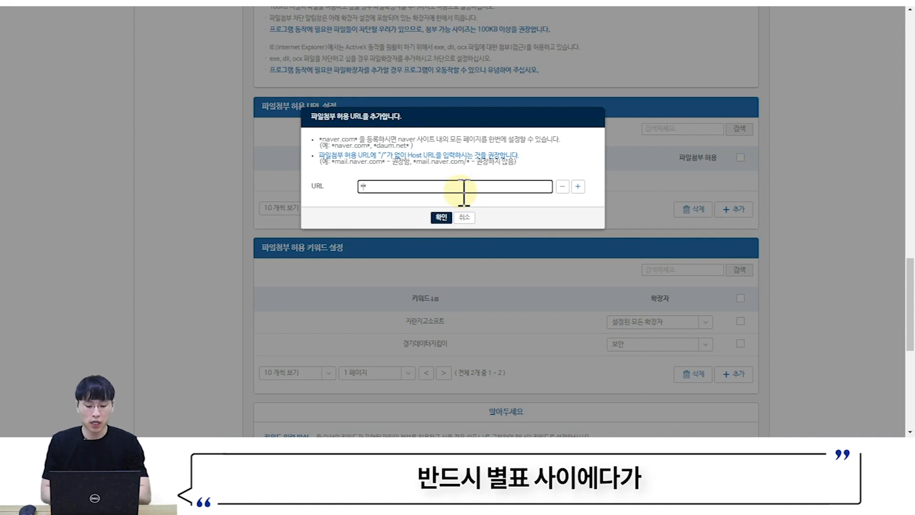
text(mail.naver.com*)
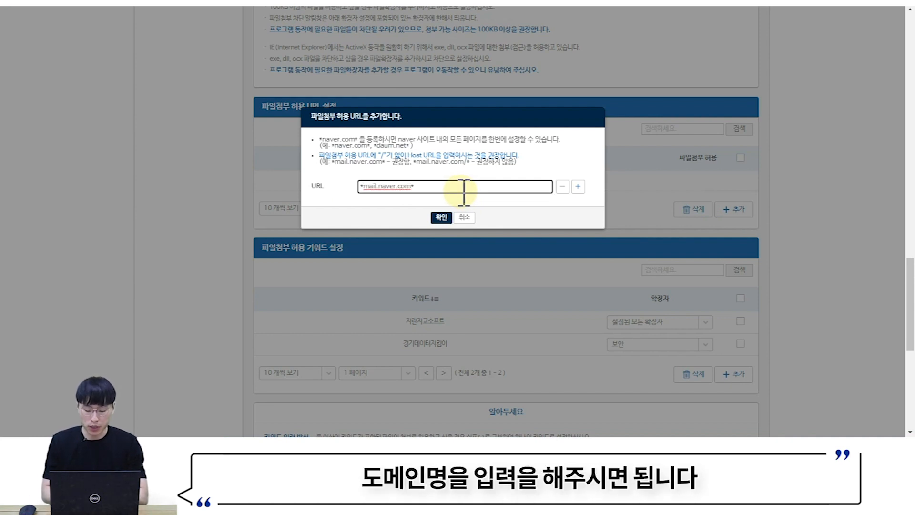
text(/)
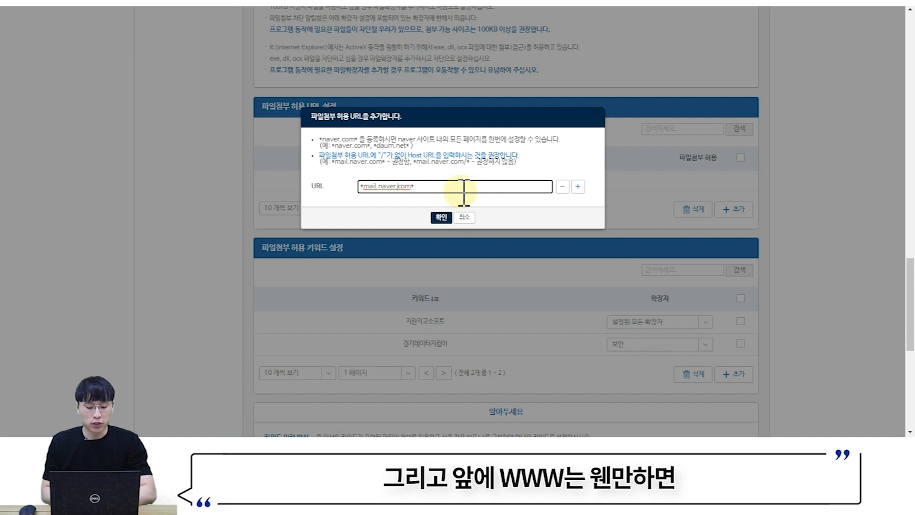
text(www)
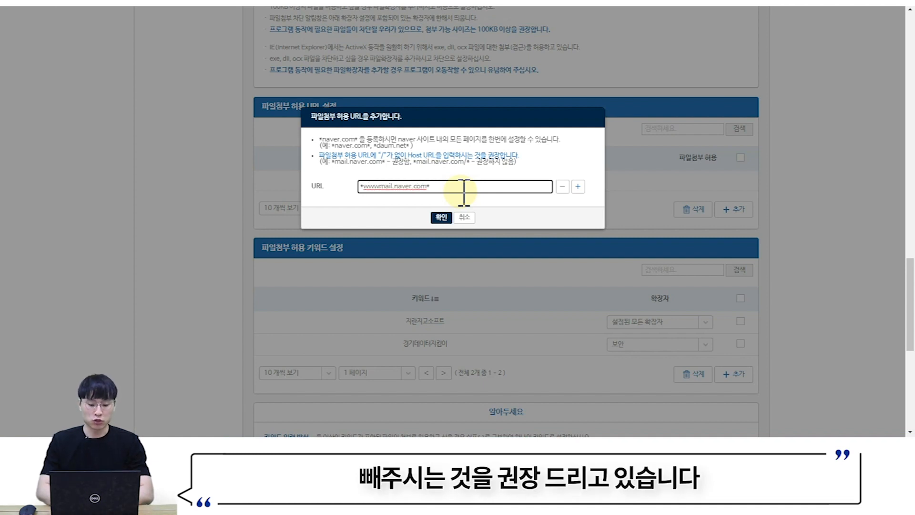
key(BackSpace)
key(BackSpace)
key(BackSpace)
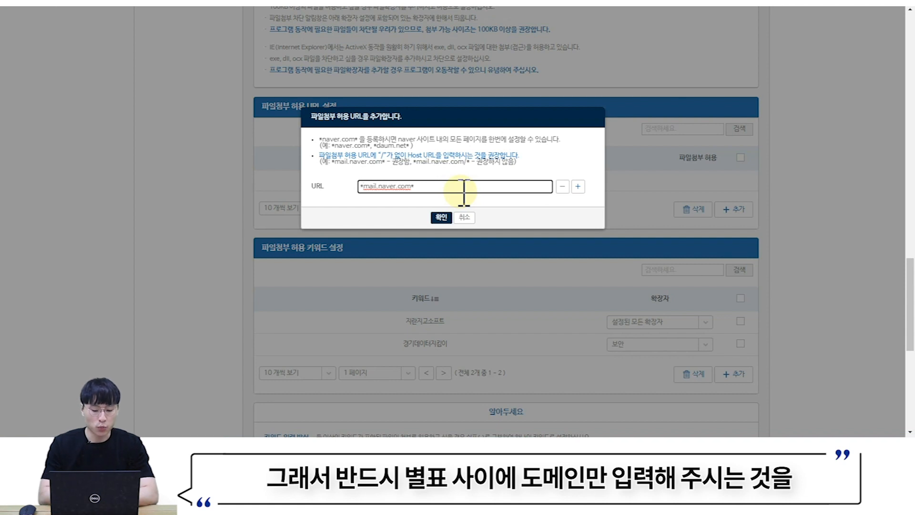
click(442, 218)
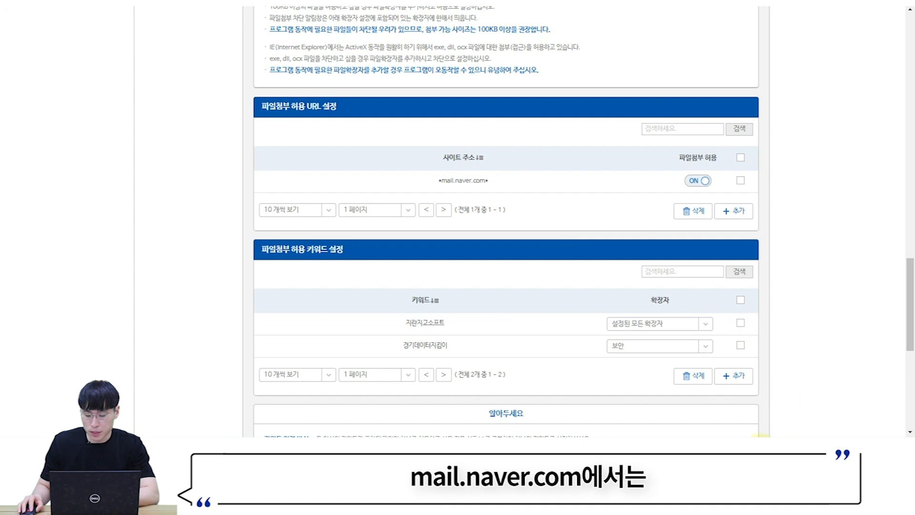
- Pull the latest policy into the agent and test attaching the file in Naver Mail
click(763, 449)
right_click(762, 426)
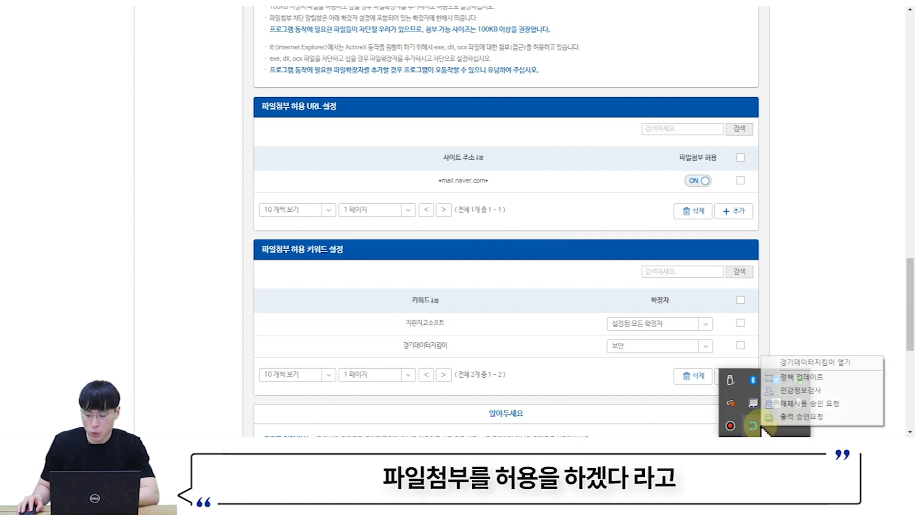
click(789, 379)
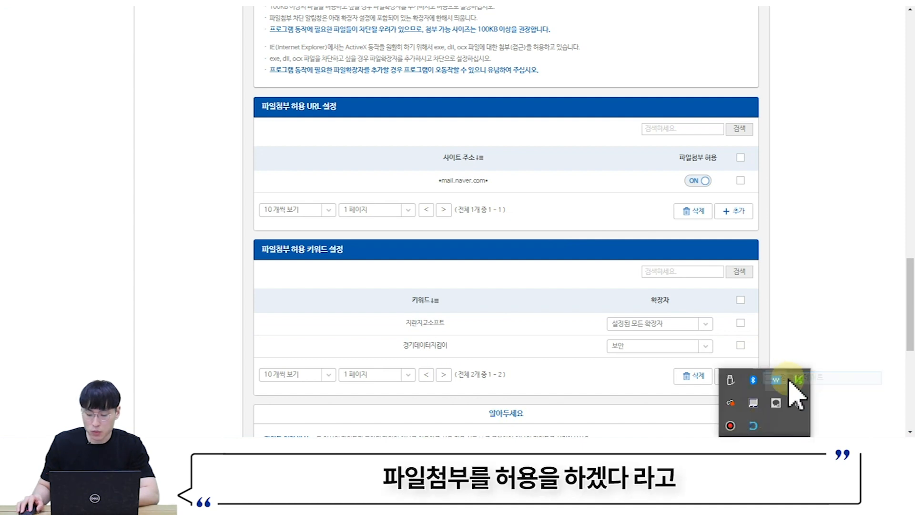
click(577, 275)
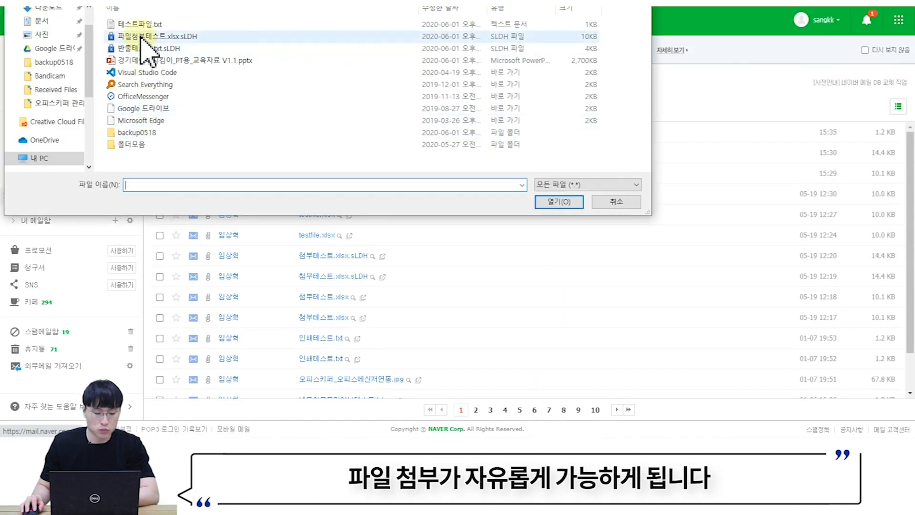
click(139, 24)
click(553, 203)
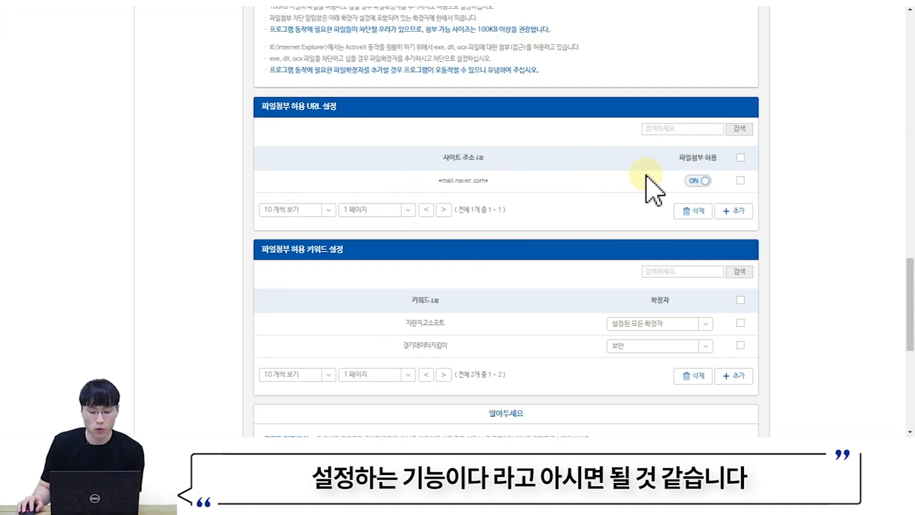
- Select all allowed URLs and delete the *mail.naver.com* entry
click(740, 158)
click(697, 211)
scroll(656, 251, down, 3)
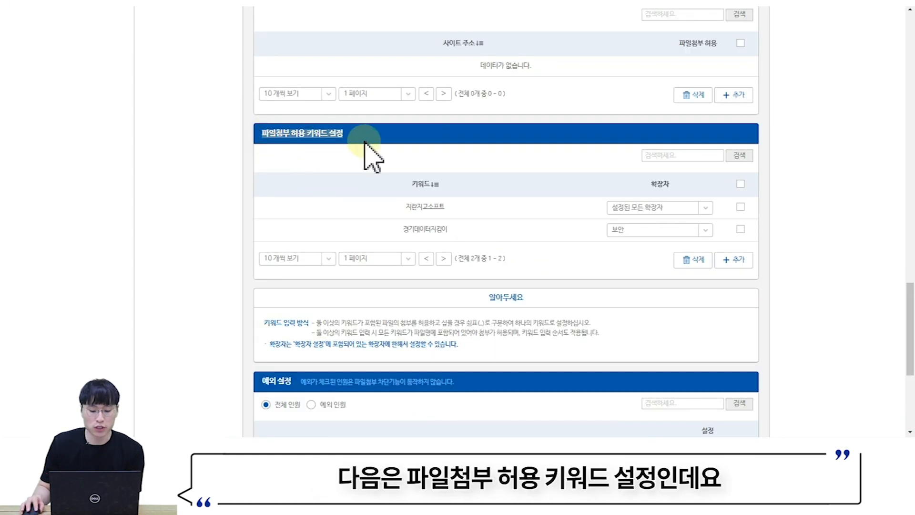
- Review the 지란지교소프트 and 경기데이터지킴이 keyword entries further down the page
drag(401, 208, 452, 210)
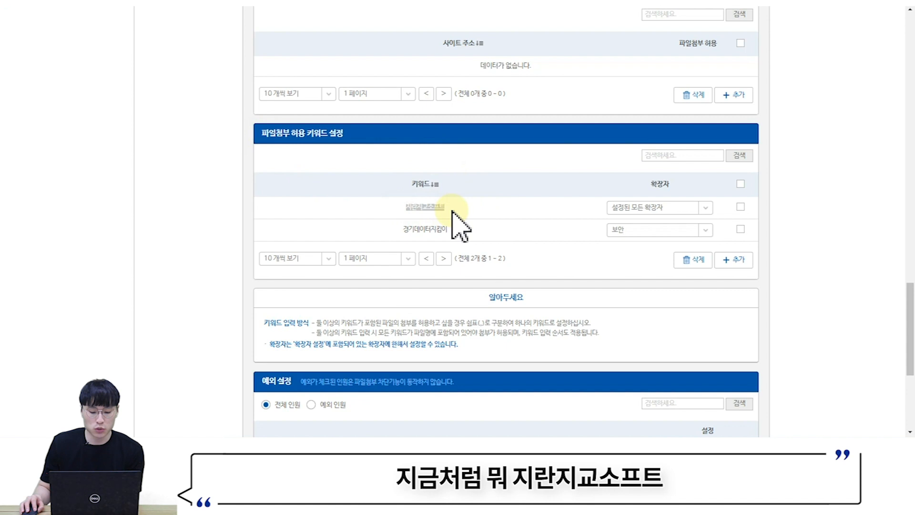
drag(401, 234, 447, 236)
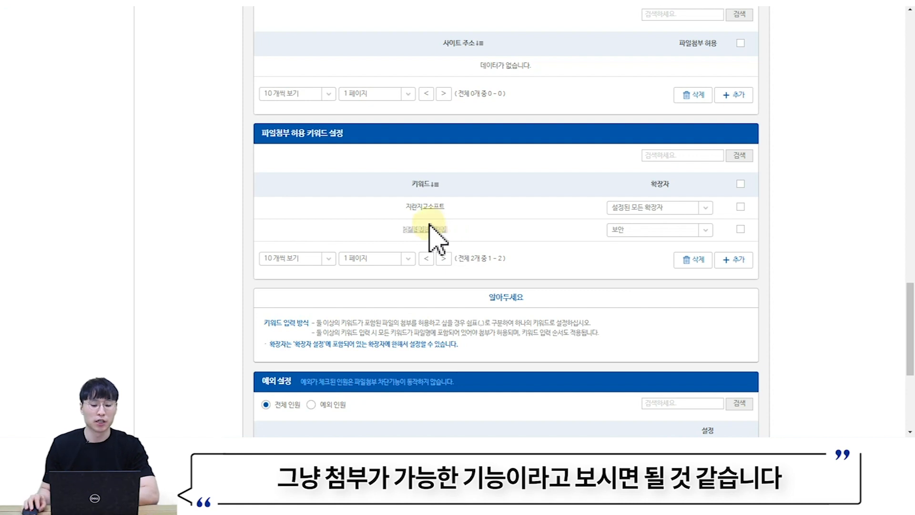
scroll(436, 235, up, 3)
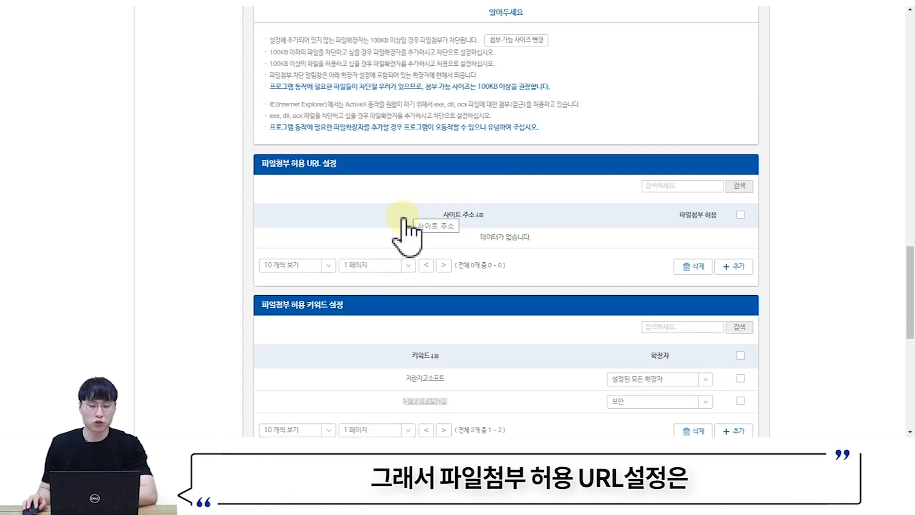
scroll(410, 224, down, 3)
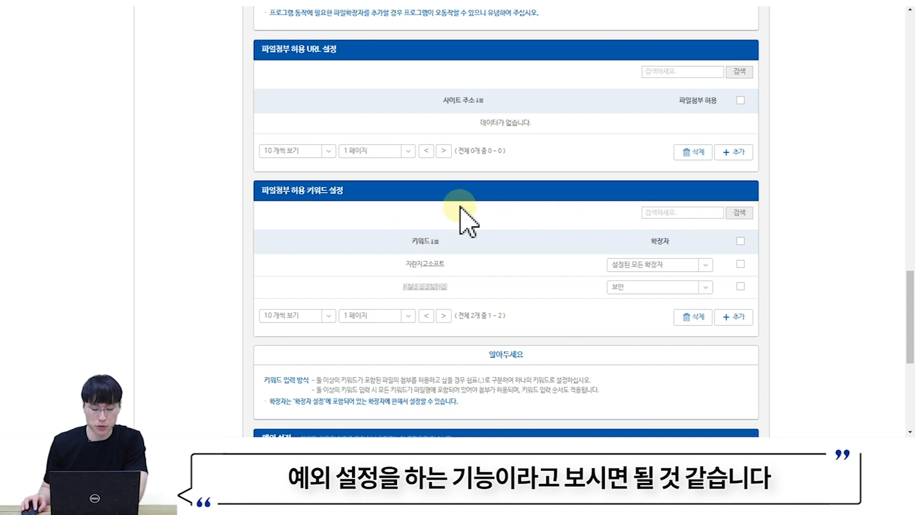
scroll(519, 217, up, 8)
scroll(518, 217, up, 10)
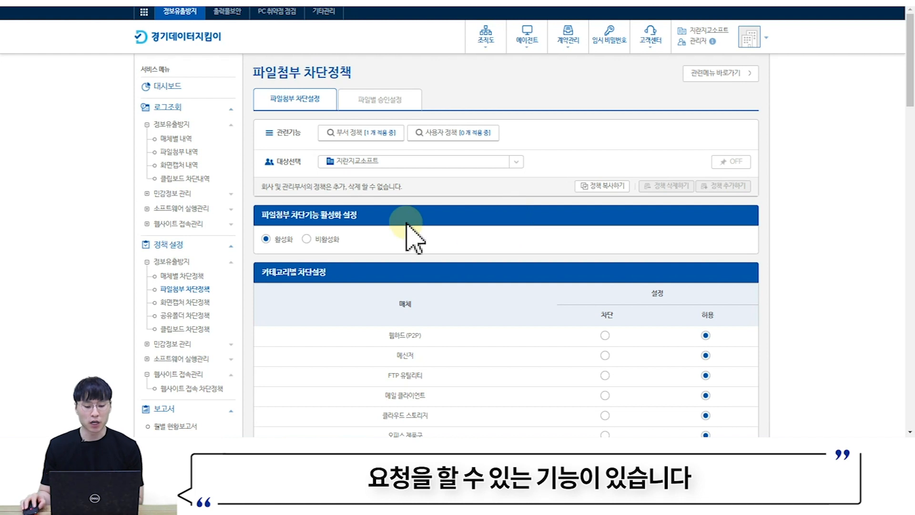
- Set 파일별 승인 활성화 설정 to 활성화 on the 파일별 승인설정 tab
click(383, 104)
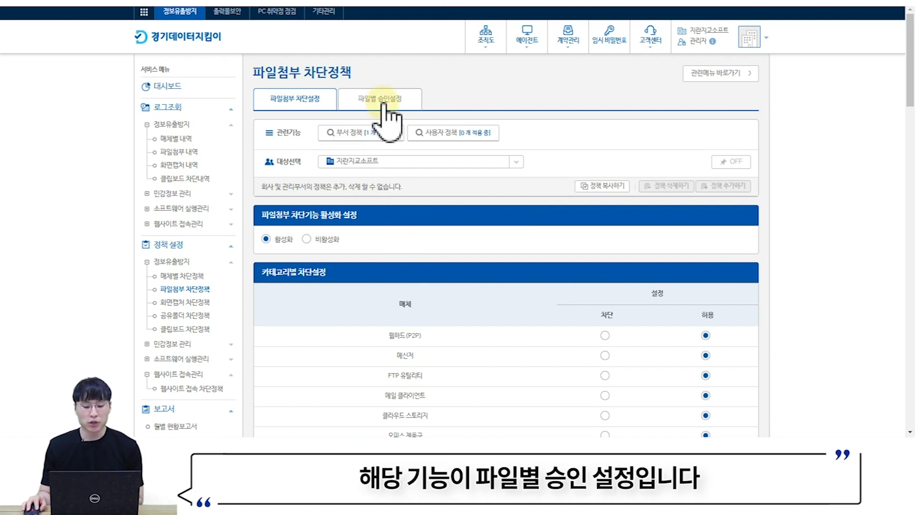
scroll(382, 104, down, 3)
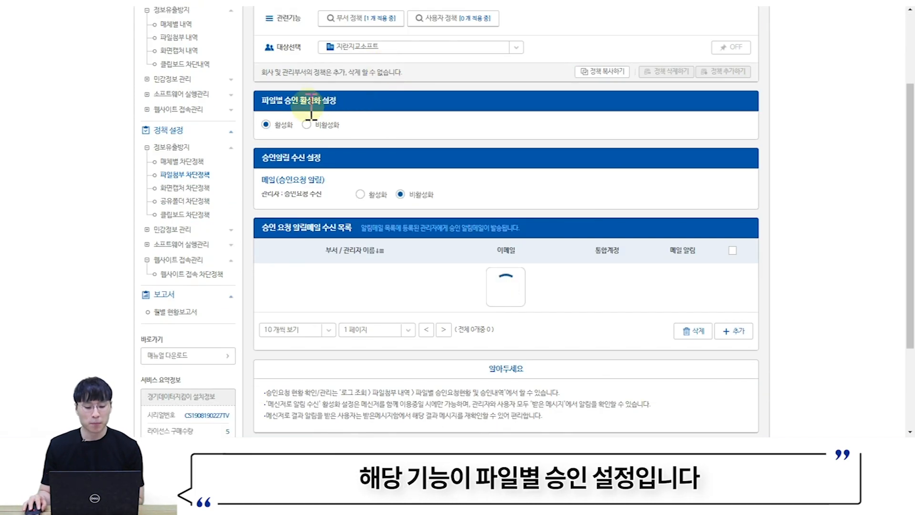
click(268, 125)
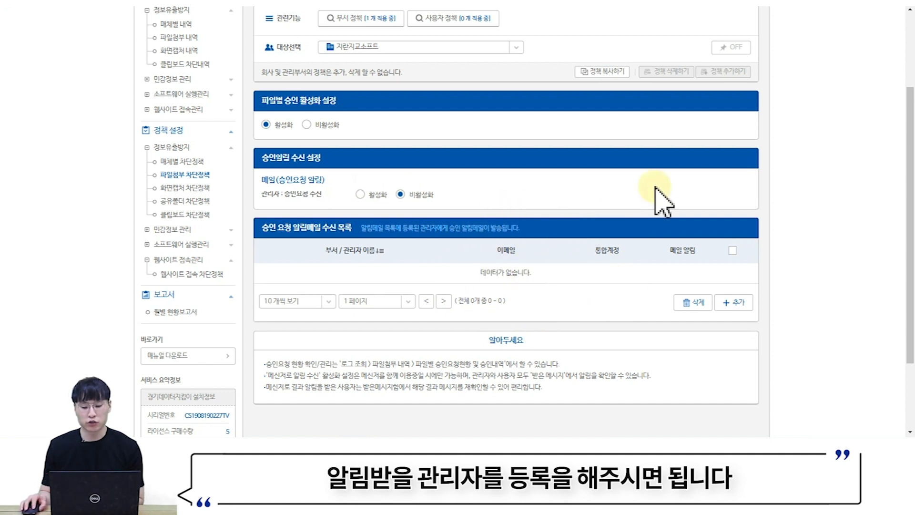
- Minimize the browser and bring up the security agent's tray menu
click(853, 2)
click(765, 448)
right_click(754, 431)
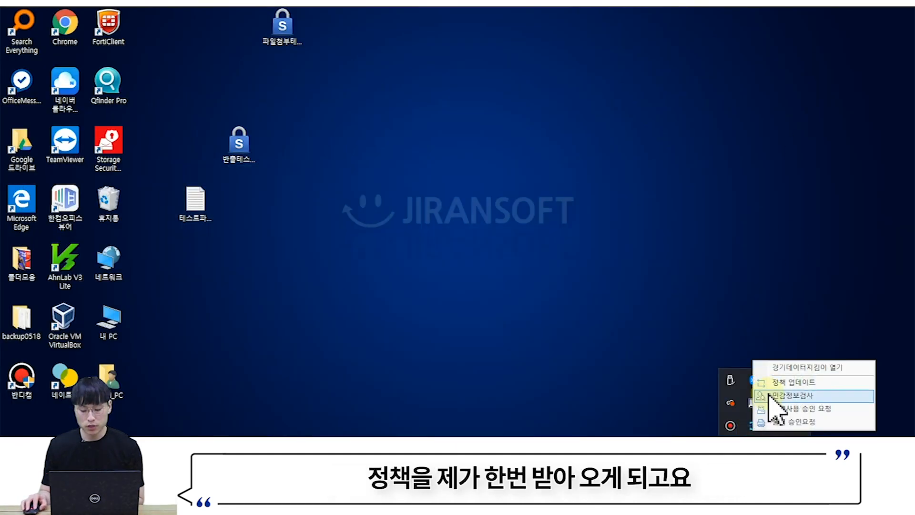
- Update the agent policy, then attach 테스트파일.txt in Naver Mail and acknowledge the block notice
click(779, 394)
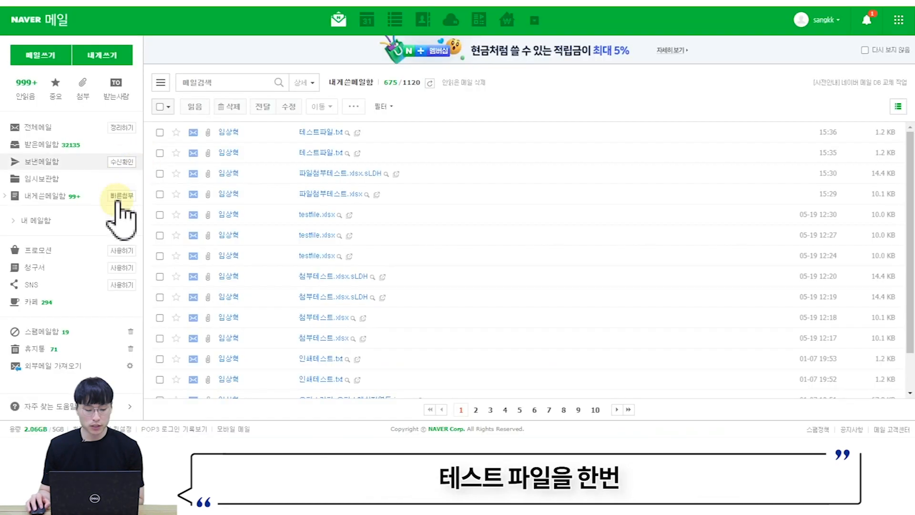
click(413, 112)
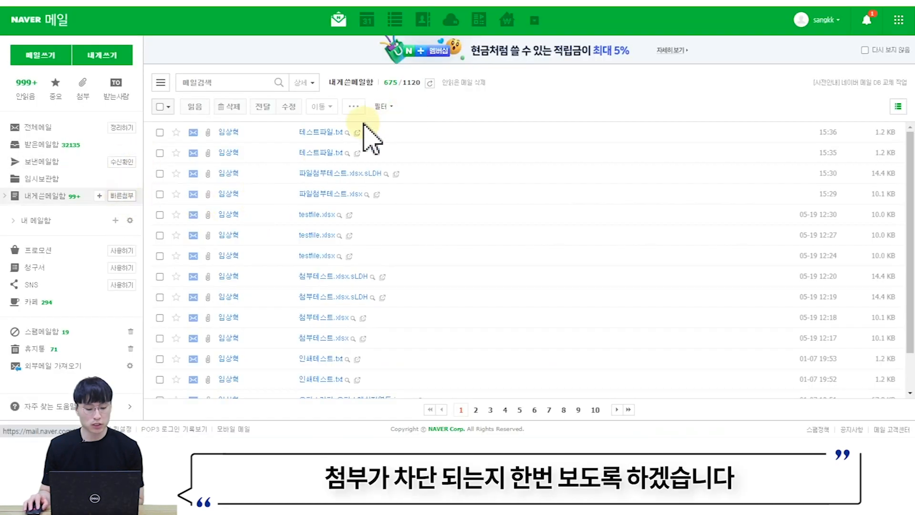
click(182, 25)
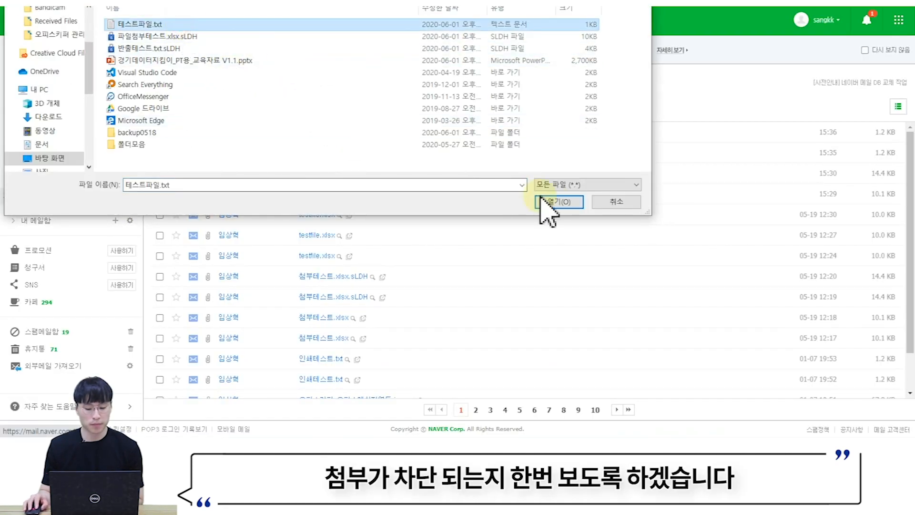
click(553, 205)
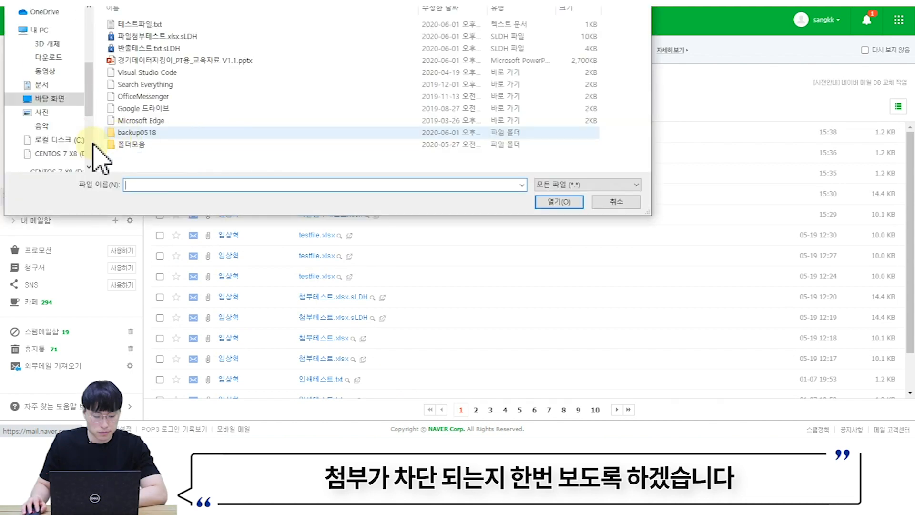
click(182, 24)
click(572, 204)
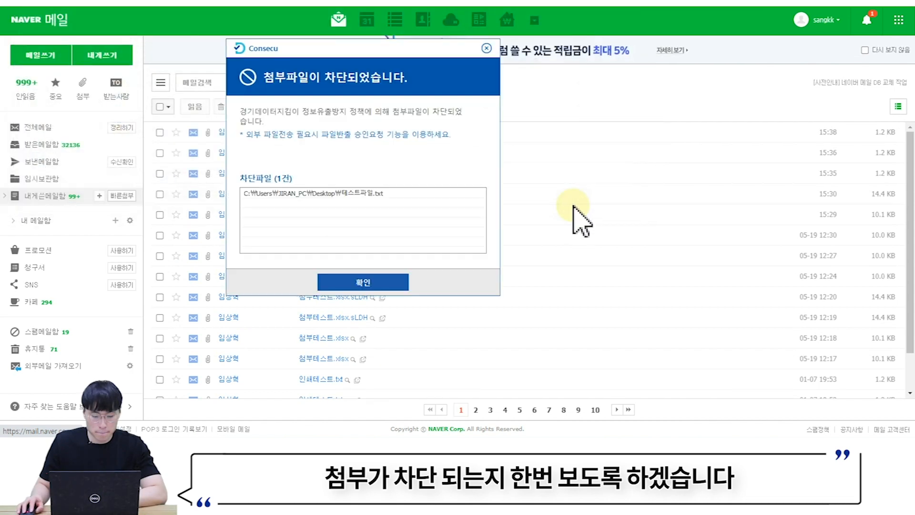
click(362, 285)
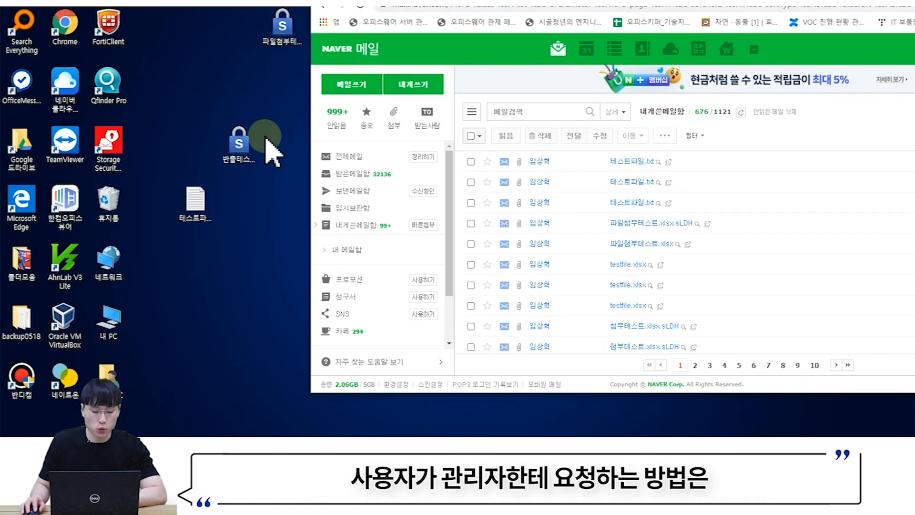
- Send an export approval request for 테스트파일.txt with 첨부 가능 횟수 1, then view 파일첨부 내역
click(195, 203)
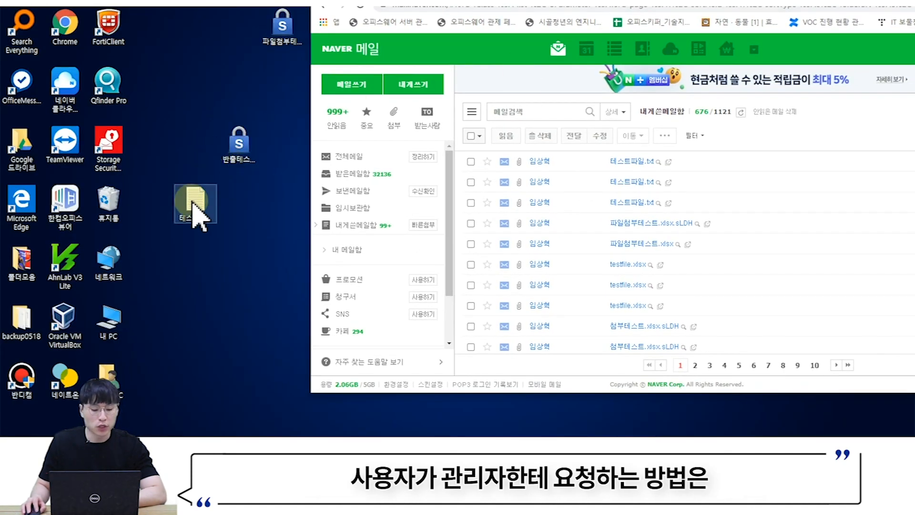
right_click(193, 203)
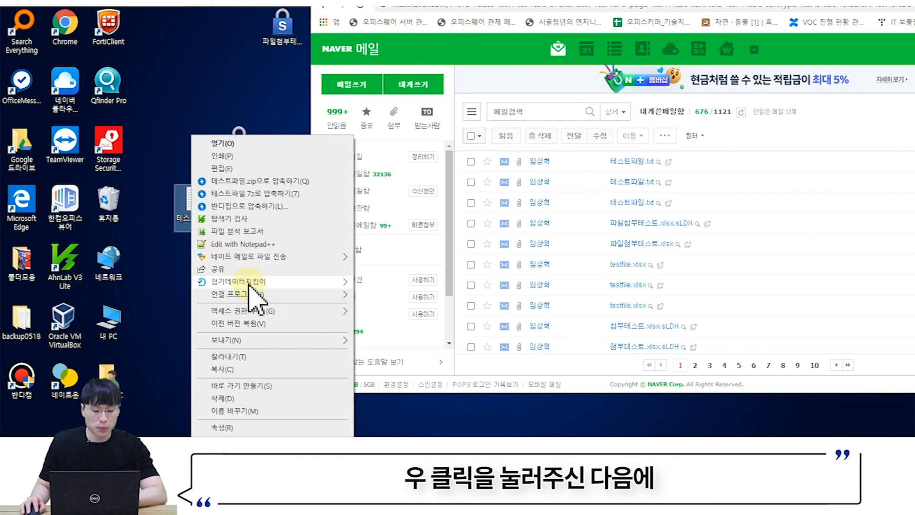
mouse_move(251, 281)
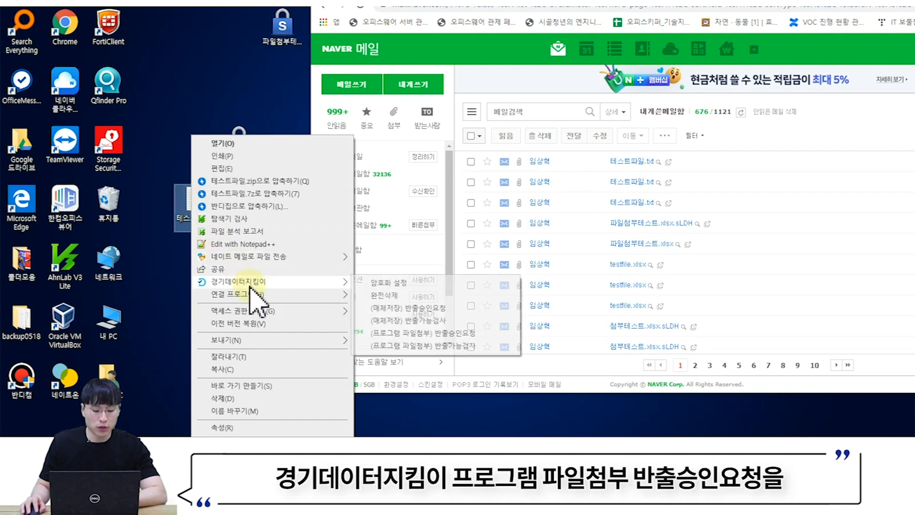
click(397, 333)
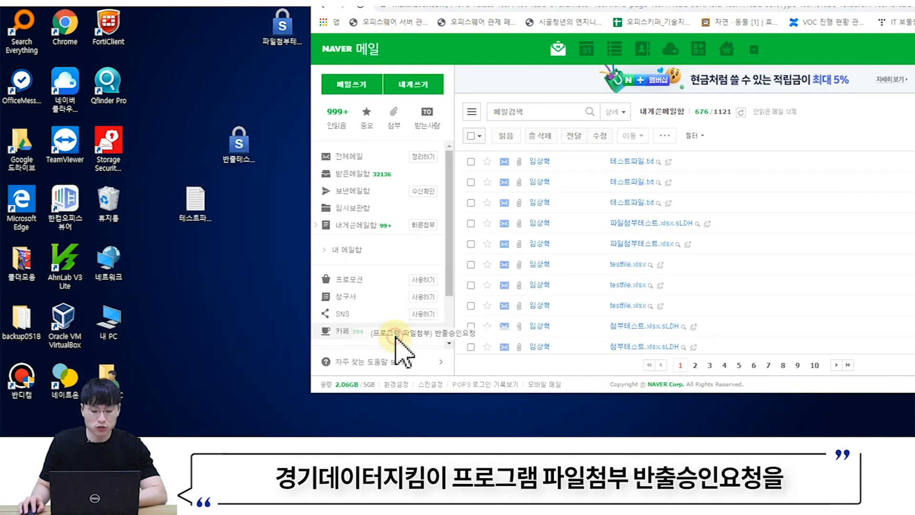
drag(414, 70, 422, 14)
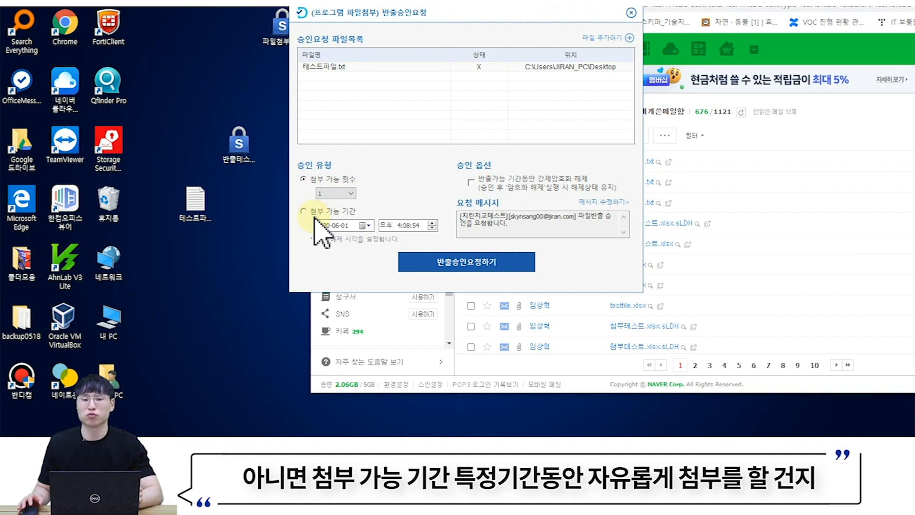
drag(543, 224, 429, 210)
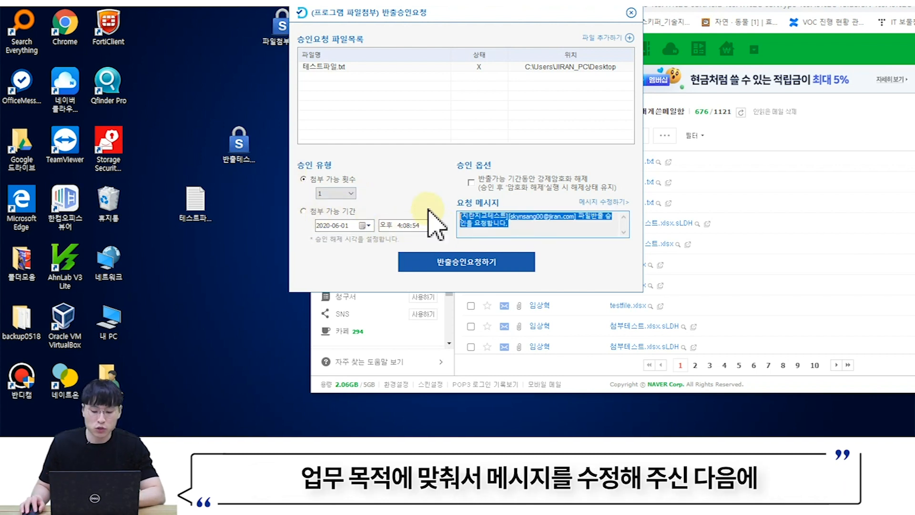
click(473, 263)
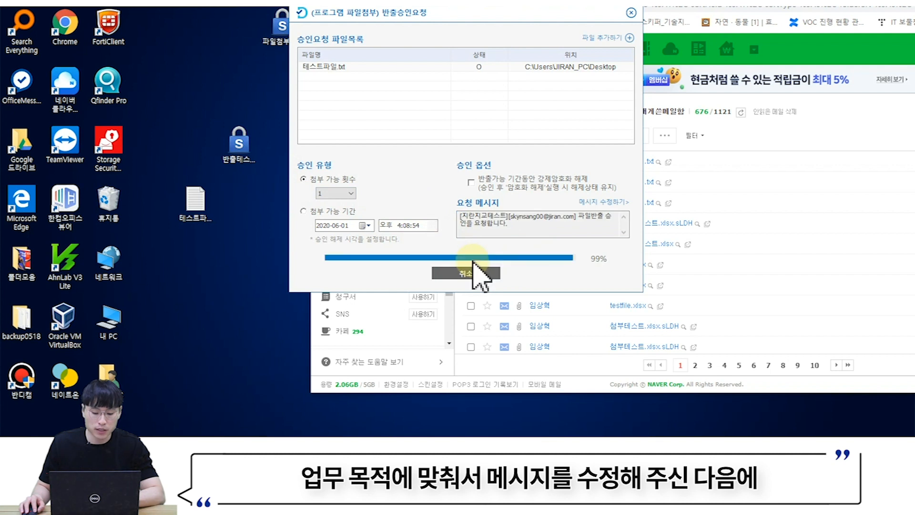
click(514, 181)
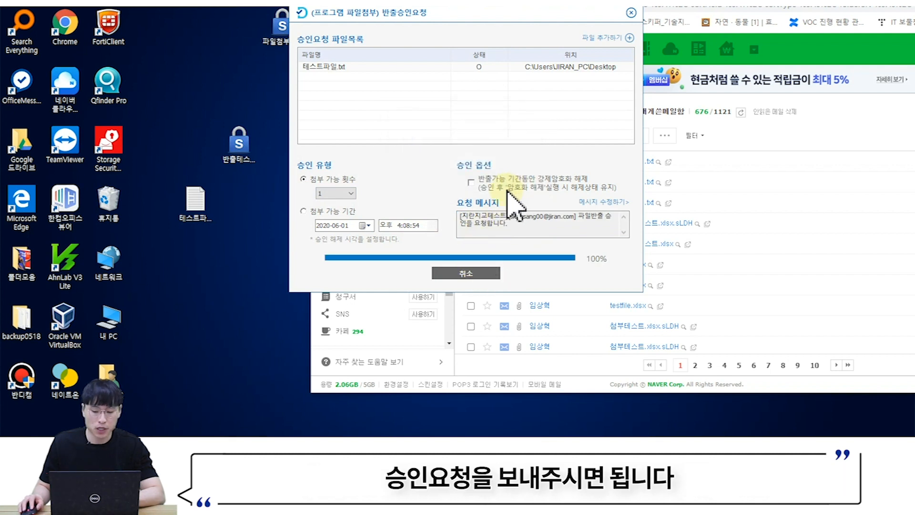
scroll(391, 136, up, 10)
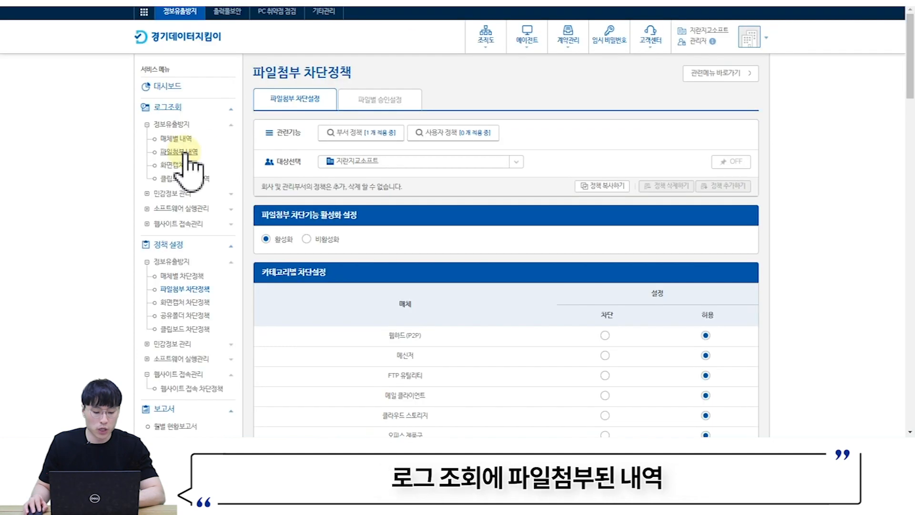
click(184, 151)
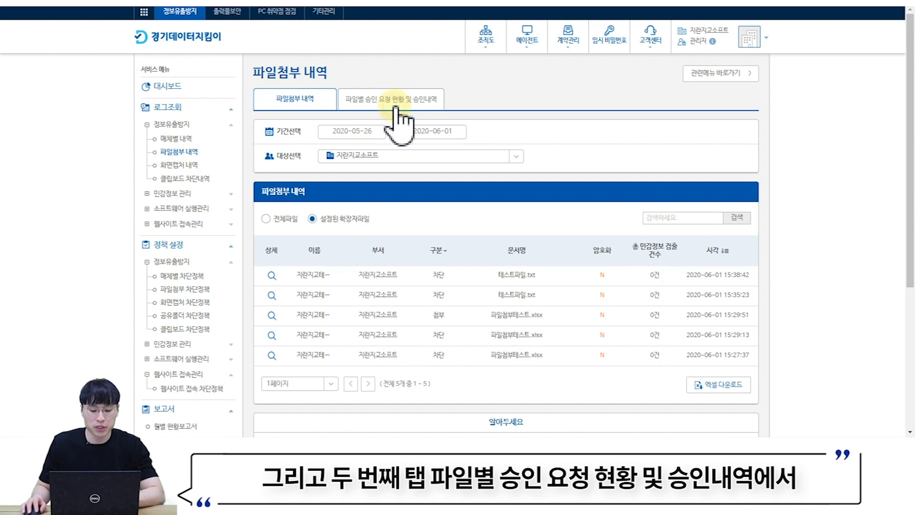
- Approve the 테스트파일.txt request under 파일별 승인 요청 현황 및 승인내역, then minimize the browser
click(395, 108)
scroll(510, 164, down, 2)
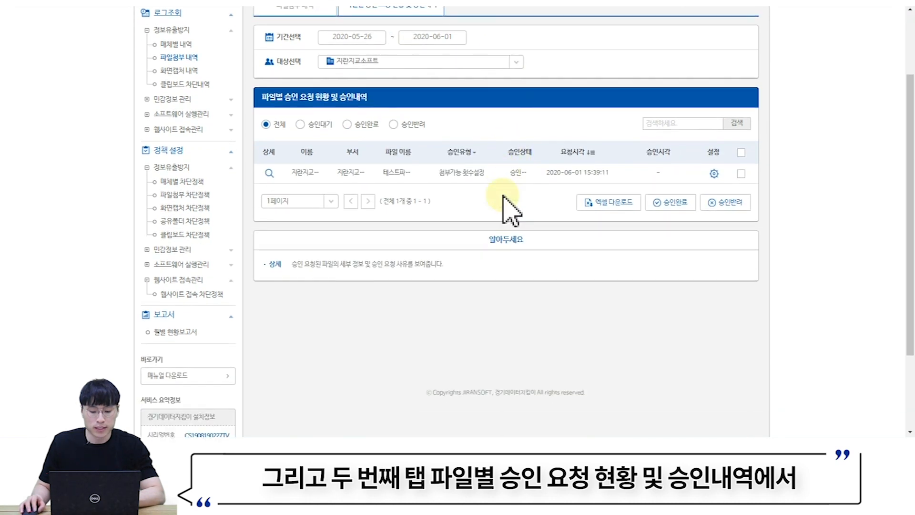
scroll(512, 210, down, 1)
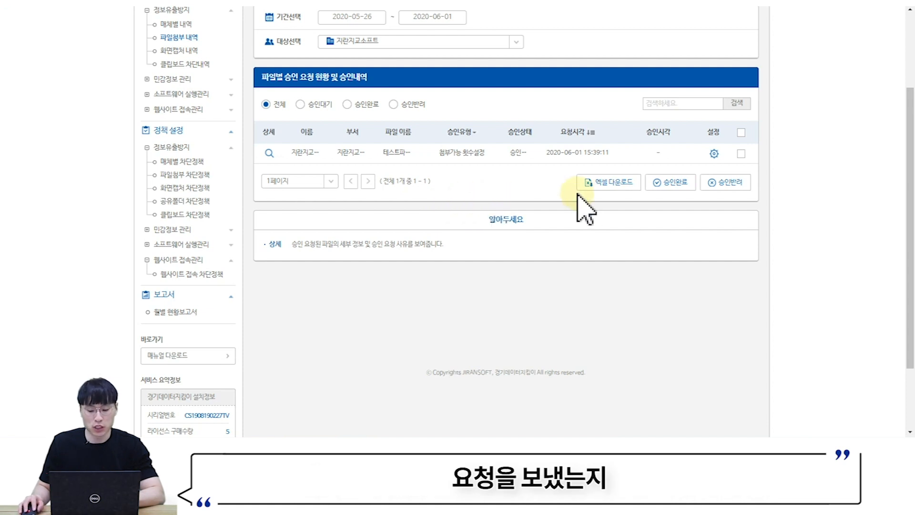
click(269, 152)
scroll(603, 153, down, 2)
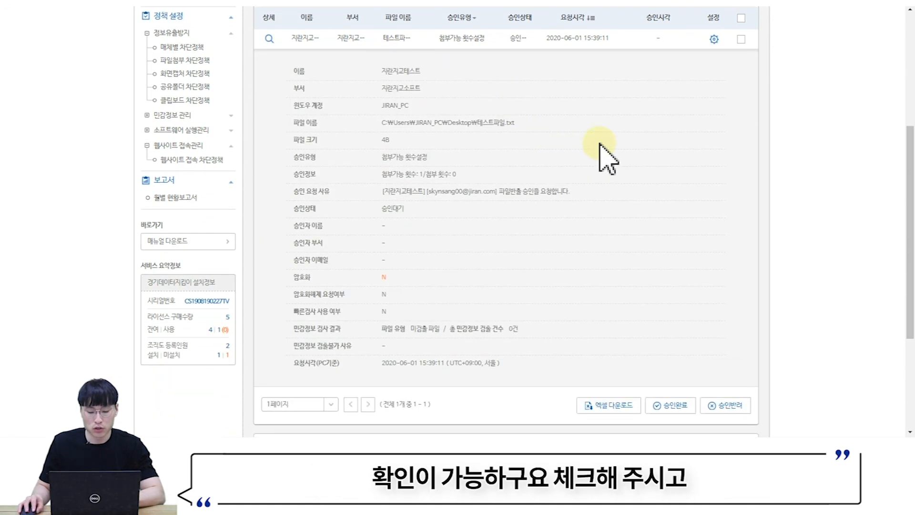
click(742, 39)
scroll(744, 76, down, 1)
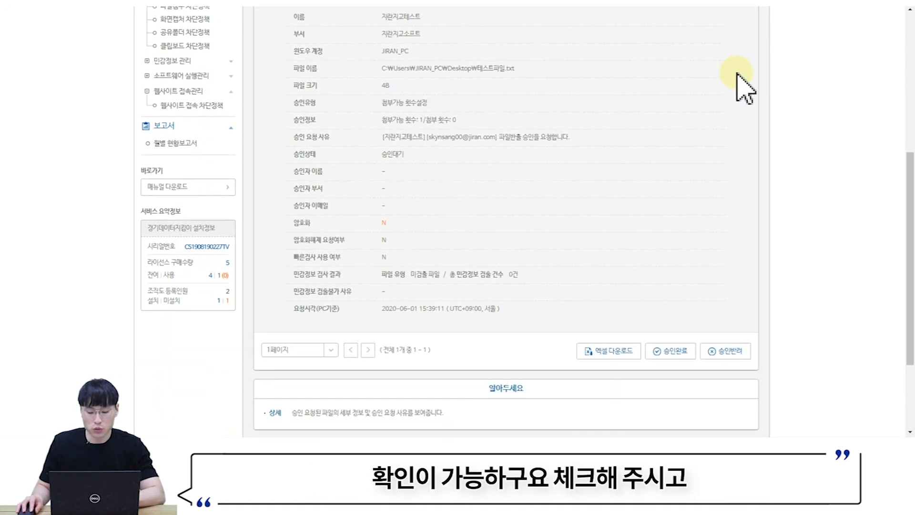
click(671, 348)
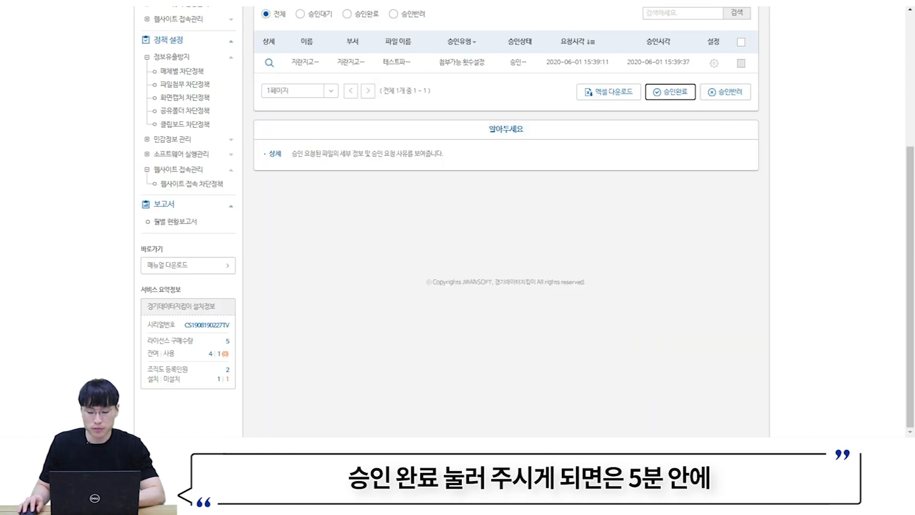
click(828, 10)
click(764, 505)
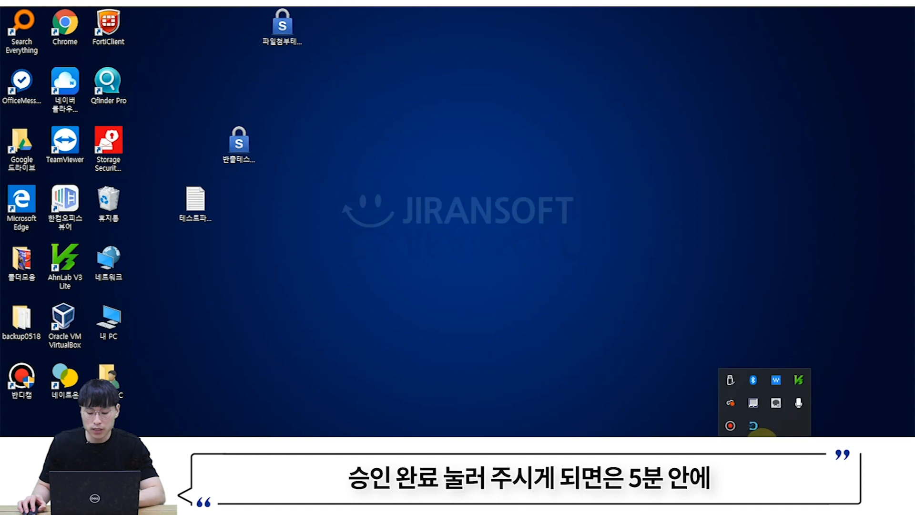
- Clear the agent's quick menu and notifications, and place 테스트파일.txt beside the mail window
right_click(753, 425)
click(657, 321)
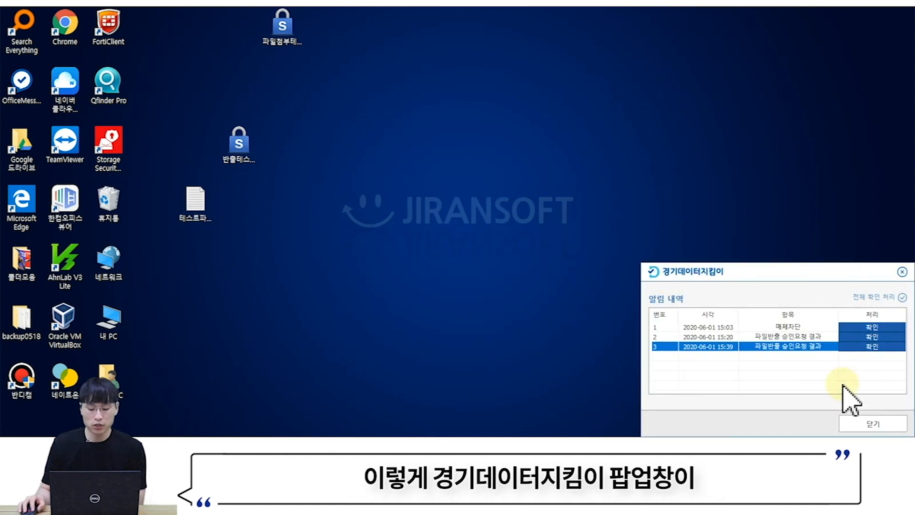
click(868, 425)
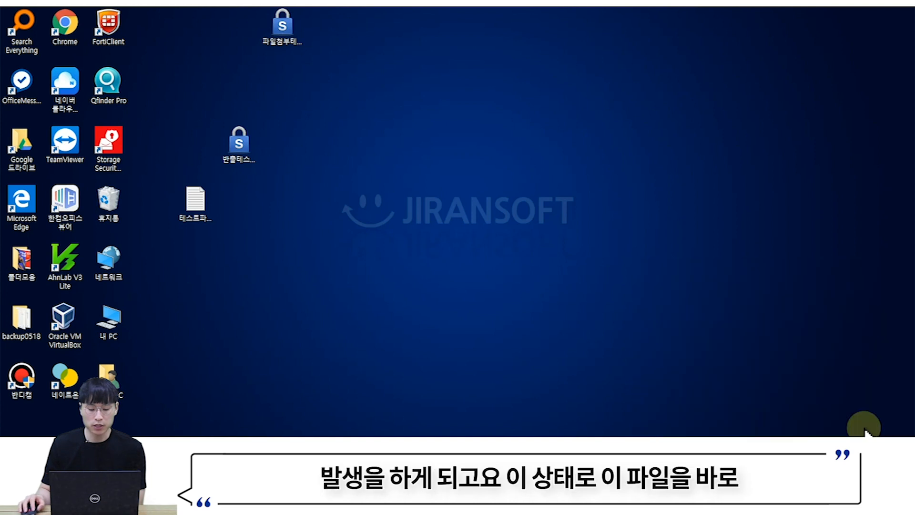
drag(201, 202, 246, 268)
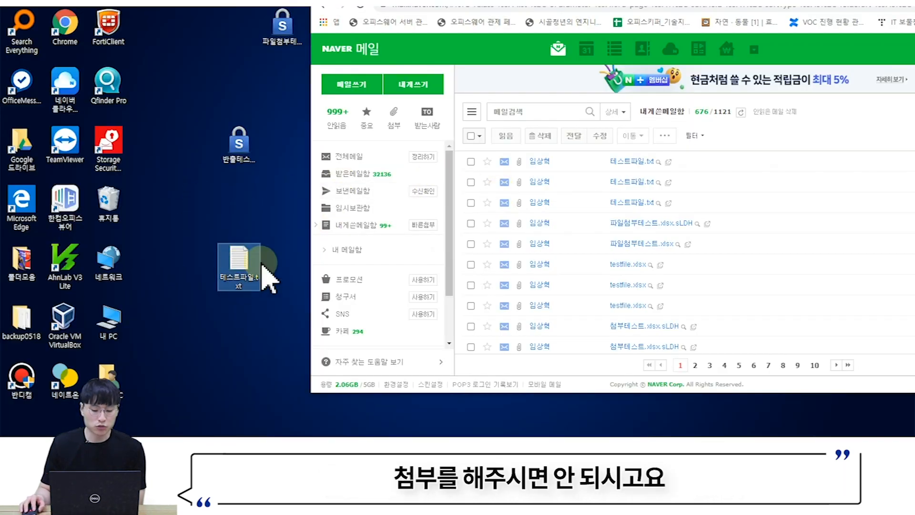
- Run the 반출가능검사 export check on 테스트파일.txt and confirm it shows 가능
right_click(242, 275)
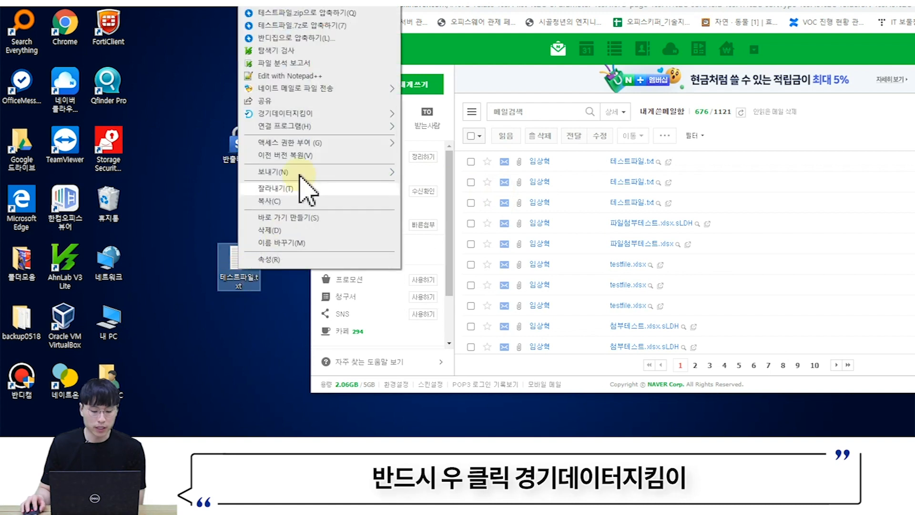
mouse_move(334, 114)
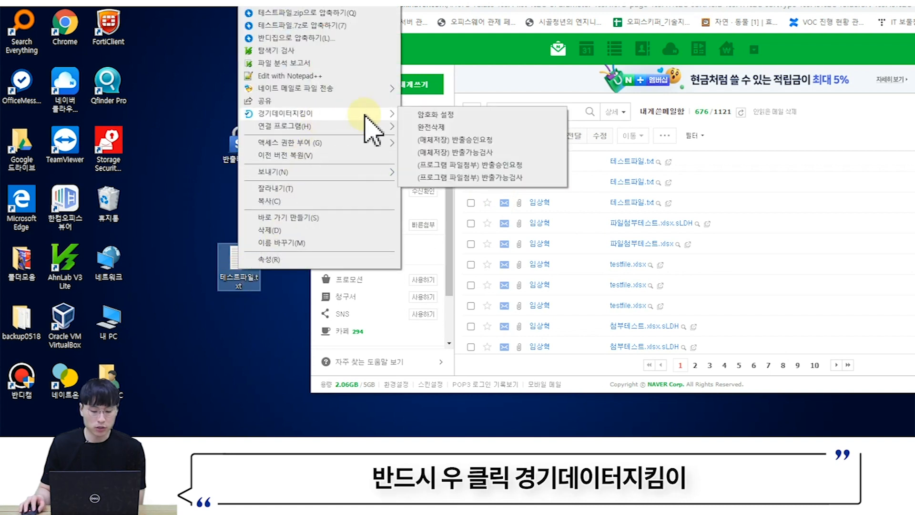
click(441, 179)
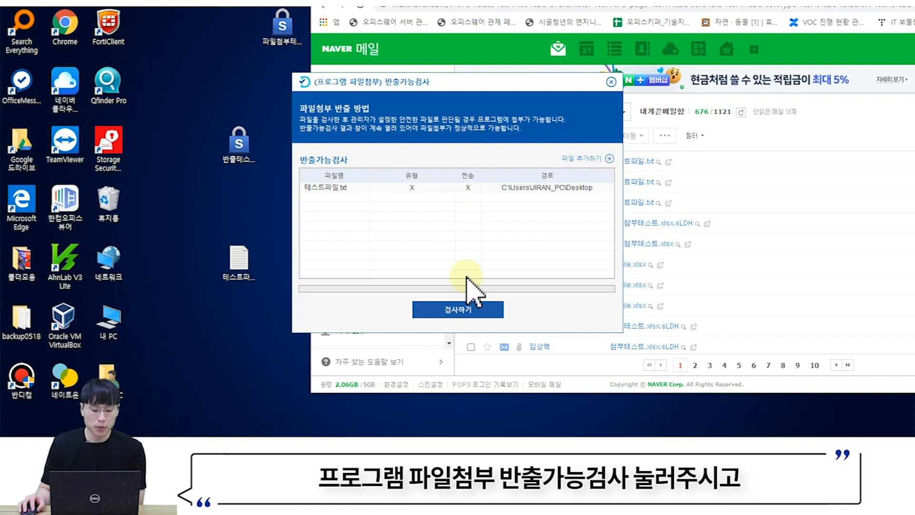
click(452, 313)
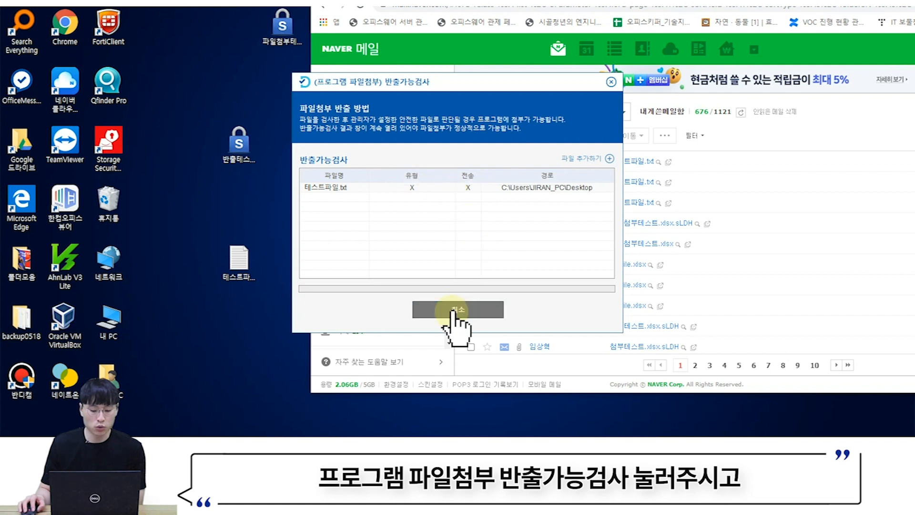
click(533, 233)
drag(432, 83, 163, 35)
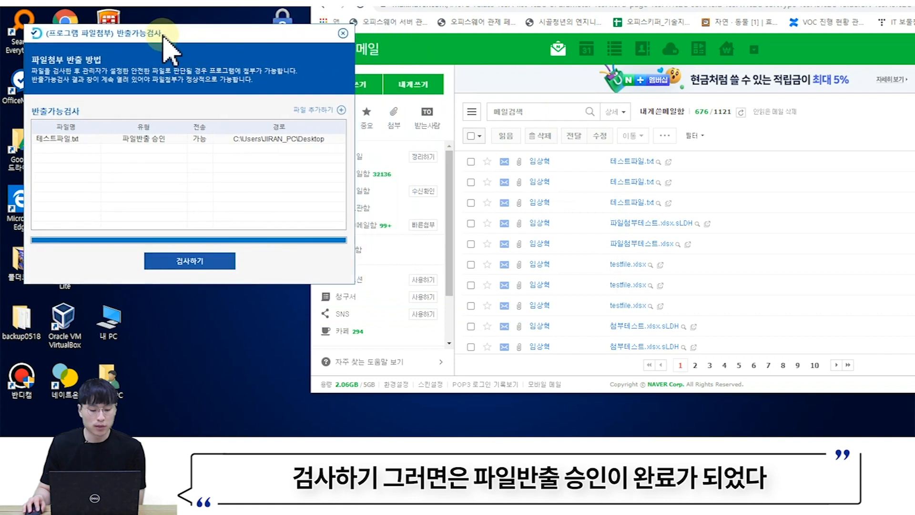
click(166, 139)
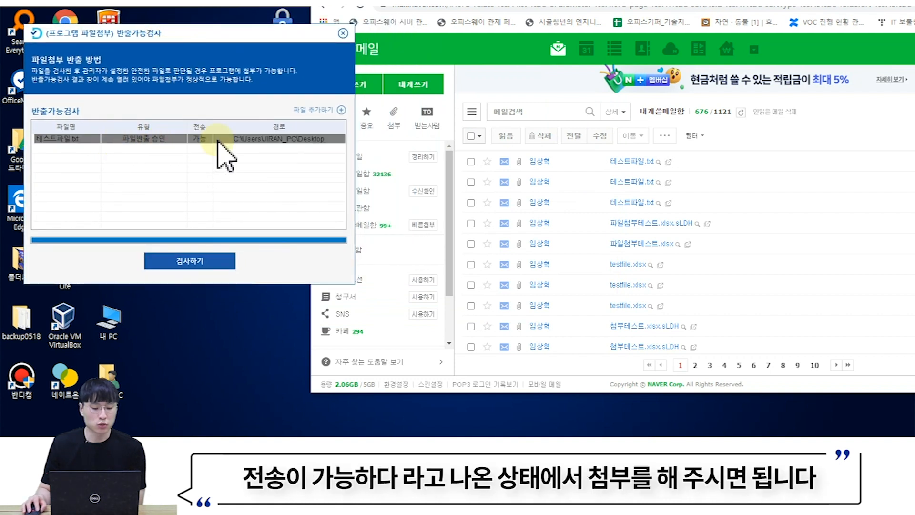
- Attach 테스트파일.txt to the Naver Mail message using quick attach
click(426, 226)
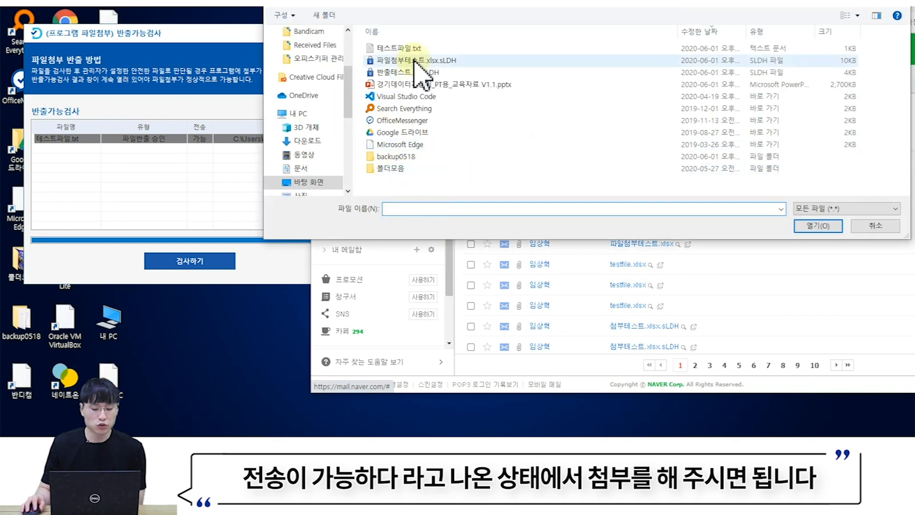
click(410, 49)
click(817, 227)
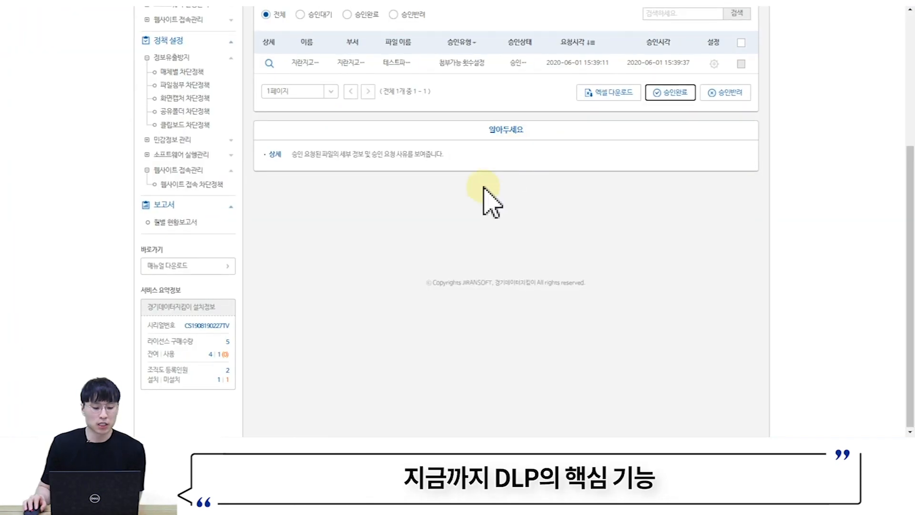
scroll(379, 323, up, 5)
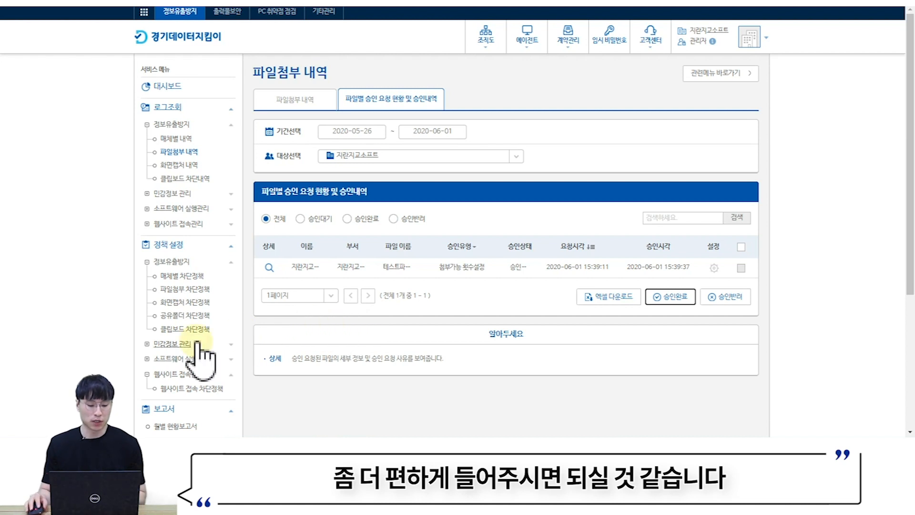
- Open 화면캡처 차단정책 under 정보유출방지 and scroll through its settings
click(184, 302)
scroll(370, 234, down, 1)
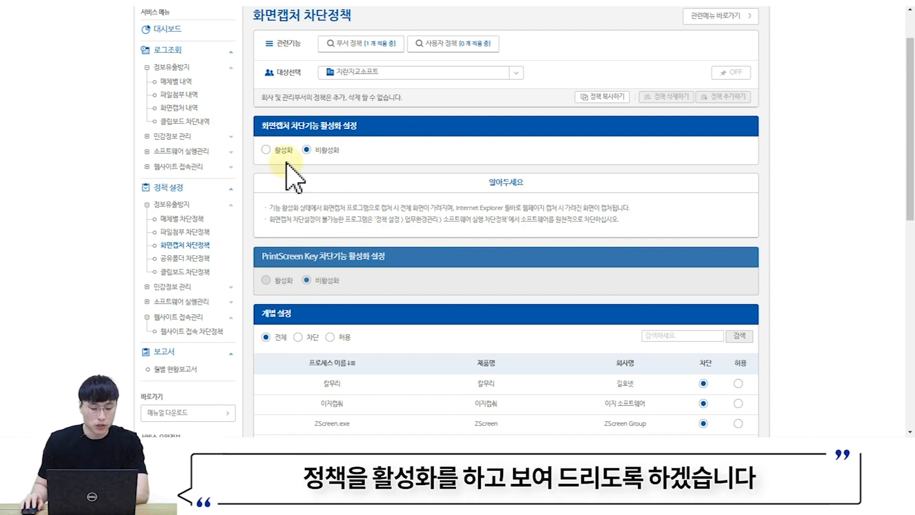
- Activate screen-capture blocking, then test PrintScreen and review the capture-blocked alert
click(266, 150)
click(439, 255)
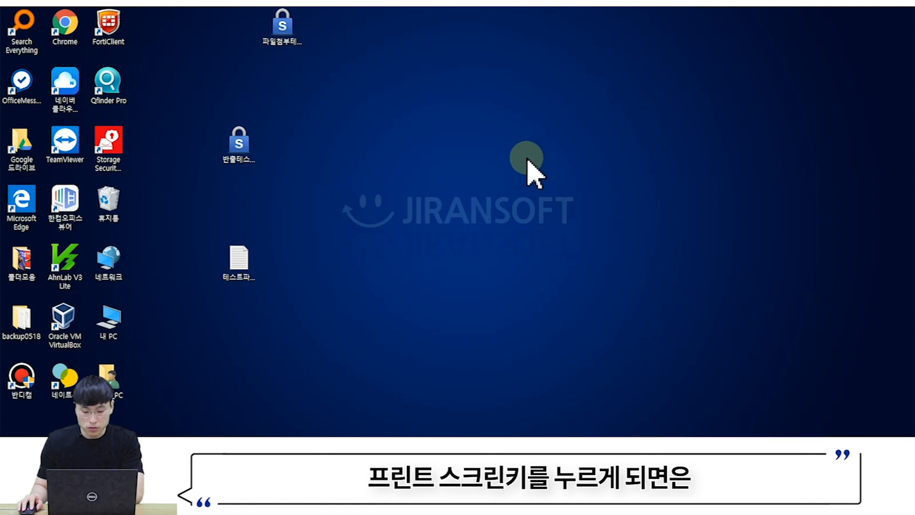
key(Print)
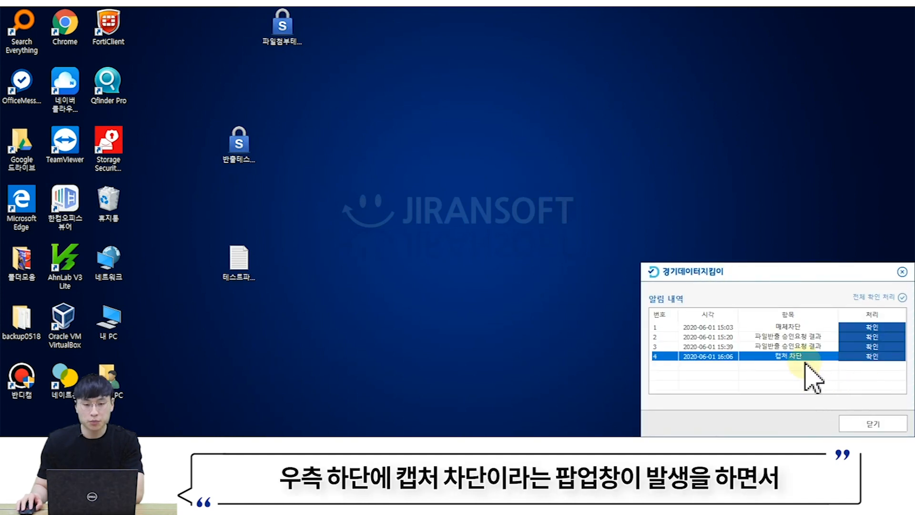
click(853, 357)
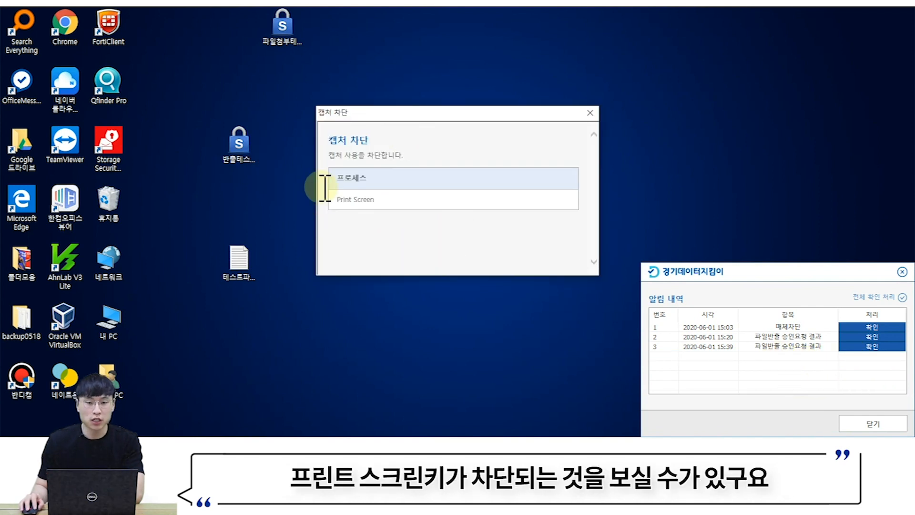
click(591, 113)
click(902, 272)
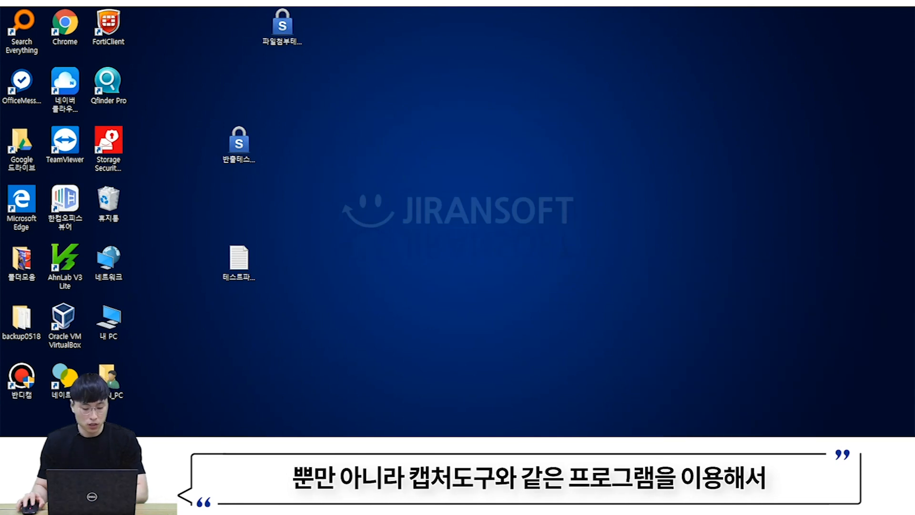
- Launch Snipping Tool via a 캡처 search, snip a region, and dismiss the security alert
click(142, 444)
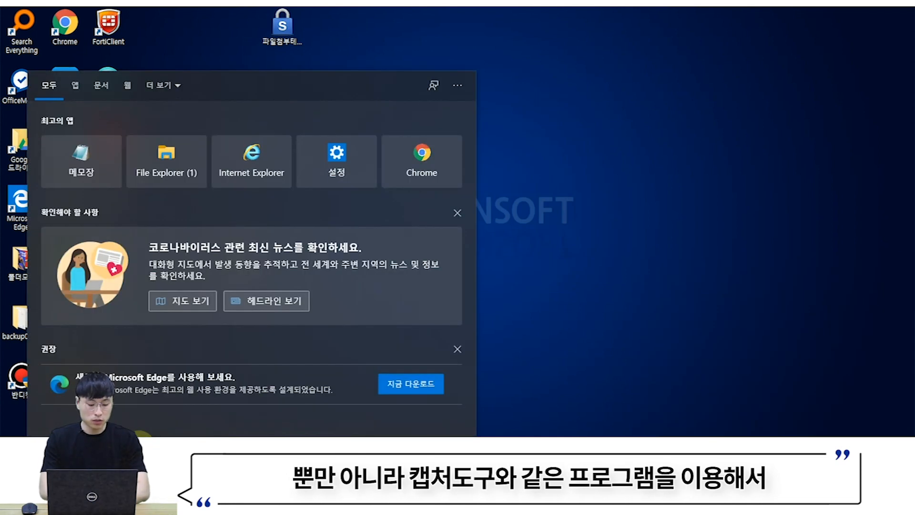
text(캡처)
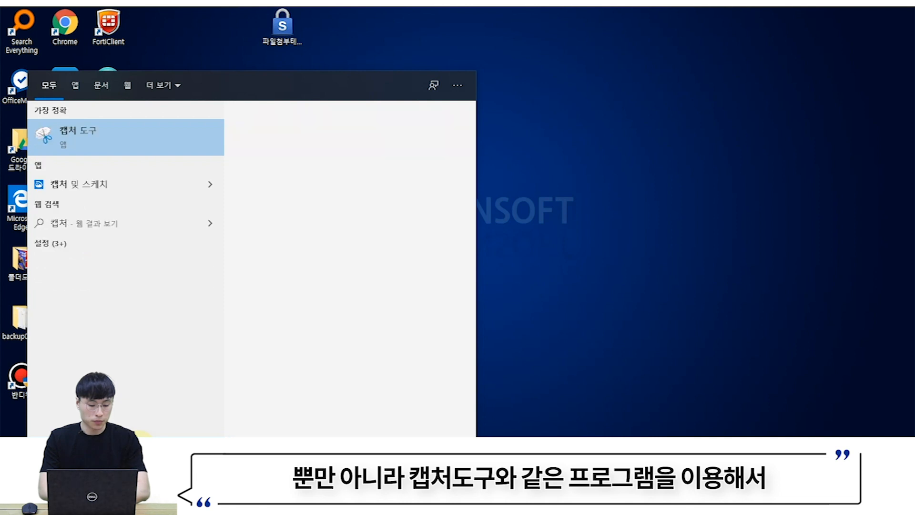
key(Return)
click(709, 19)
drag(356, 90, 640, 206)
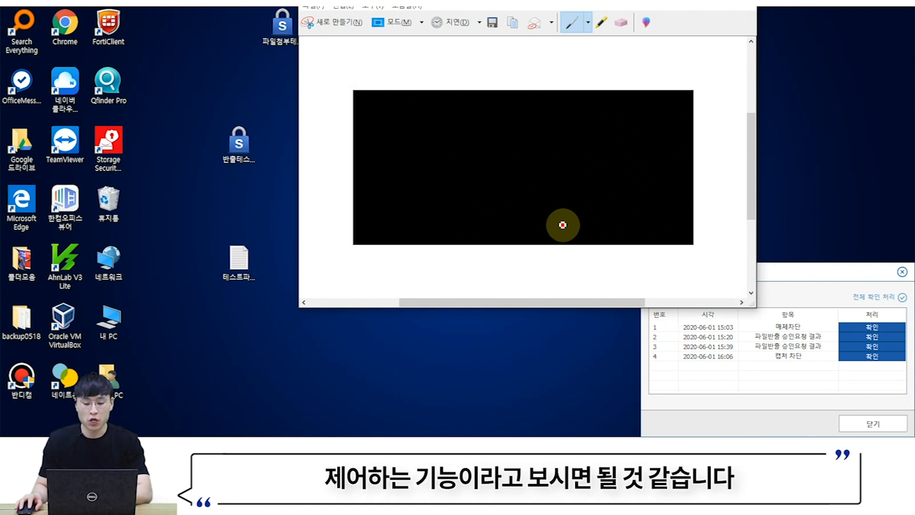
click(902, 270)
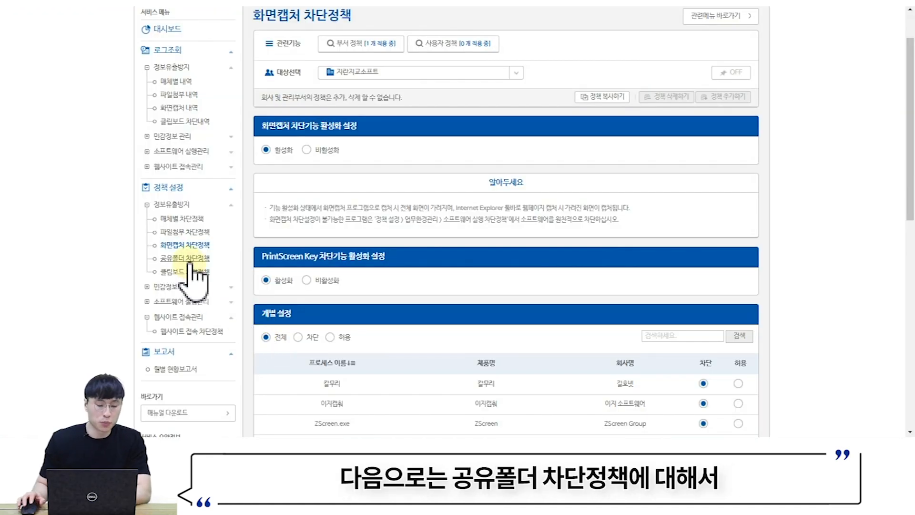
- Review 공유폴더 차단정책 (deactivated, one exception path), then minimize the browser to the desktop
click(189, 260)
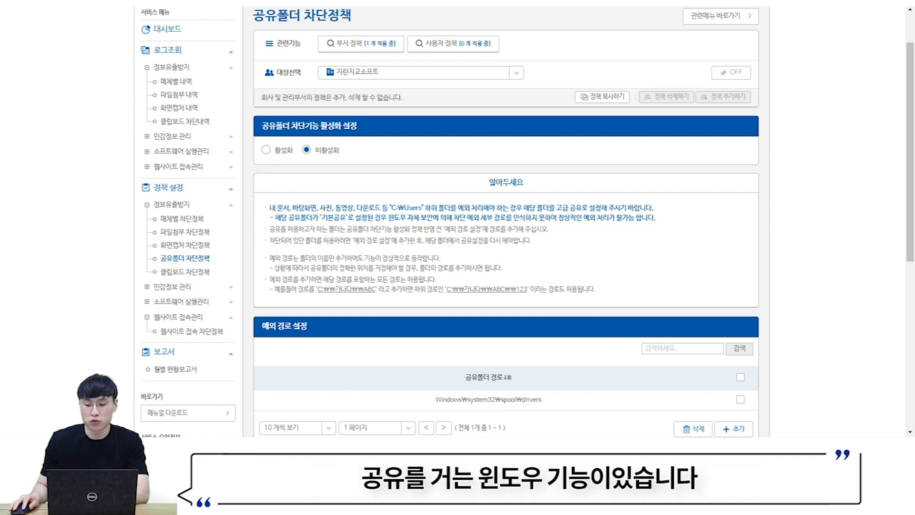
click(844, 1)
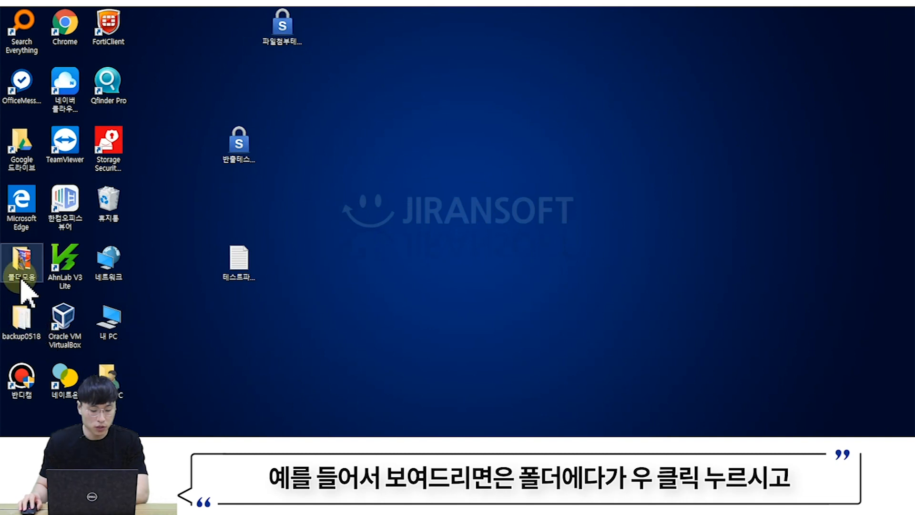
- Open the backup0518 desktop folder's properties at its 공유 tab
right_click(20, 331)
click(18, 328)
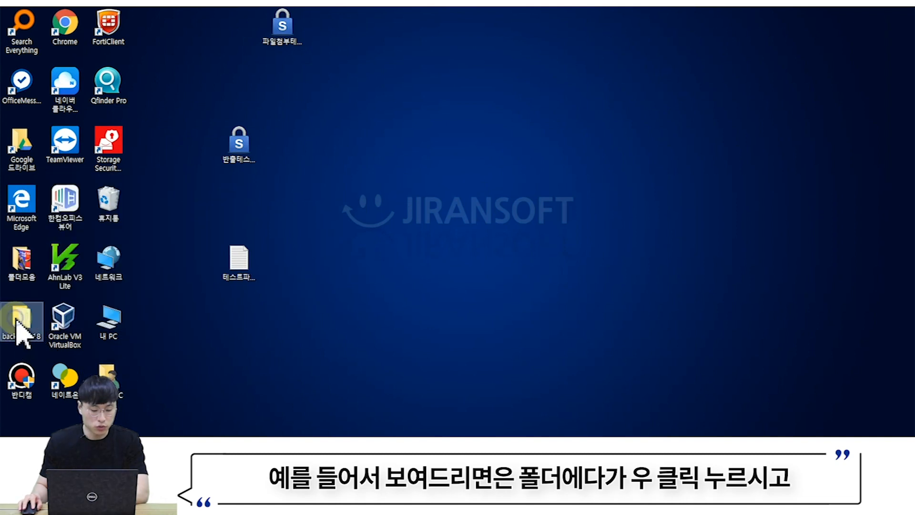
right_click(18, 326)
click(43, 309)
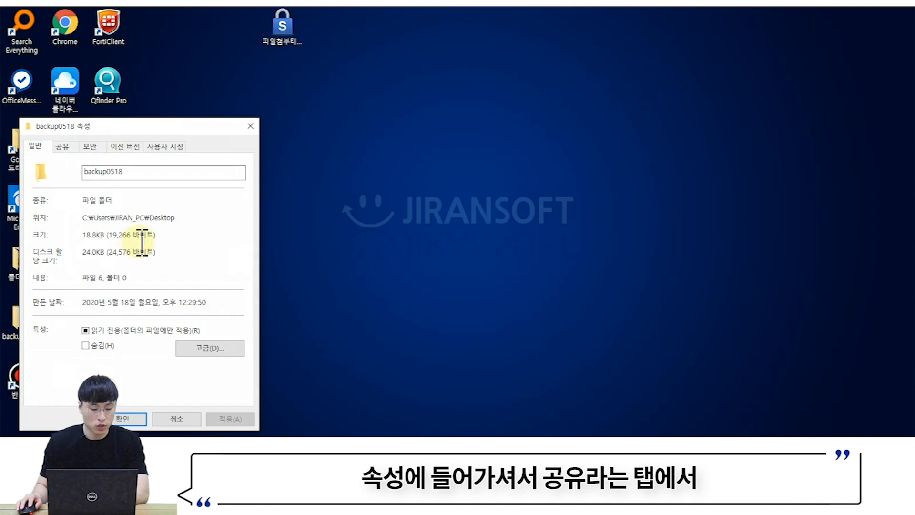
click(66, 147)
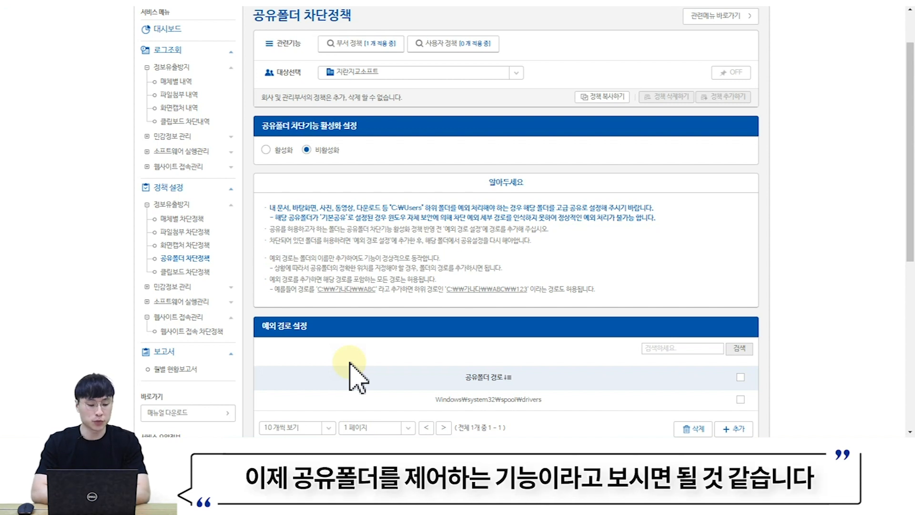
scroll(534, 274, down, 3)
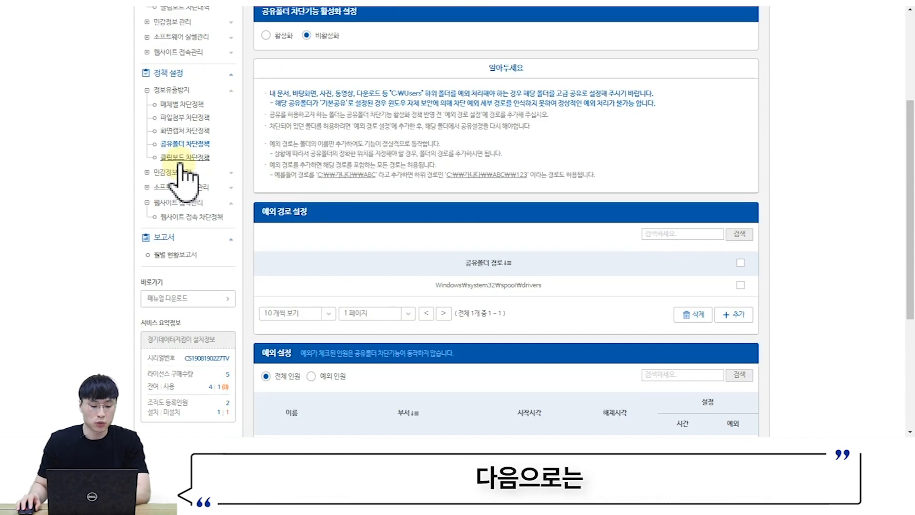
- Open 클립보드 차단정책 and set clipboard blocking to 활성화, confirming with 확인
click(183, 157)
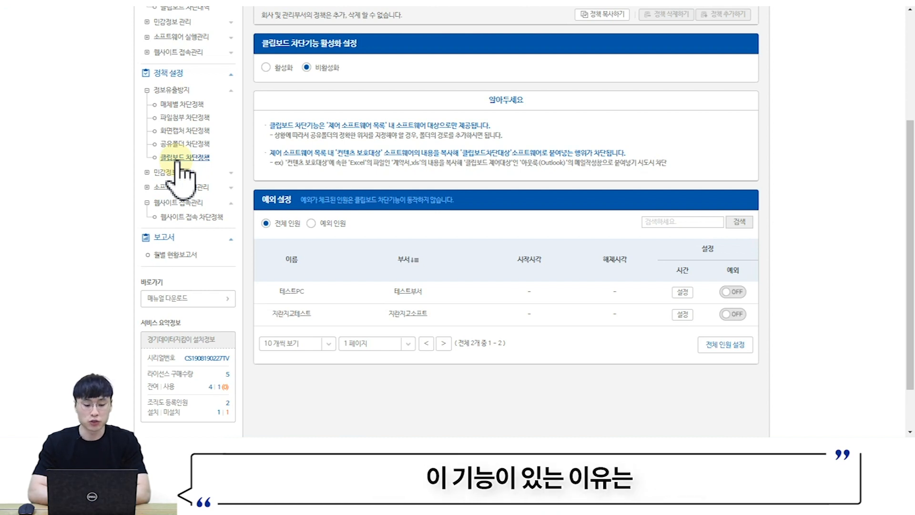
scroll(402, 184, up, 1)
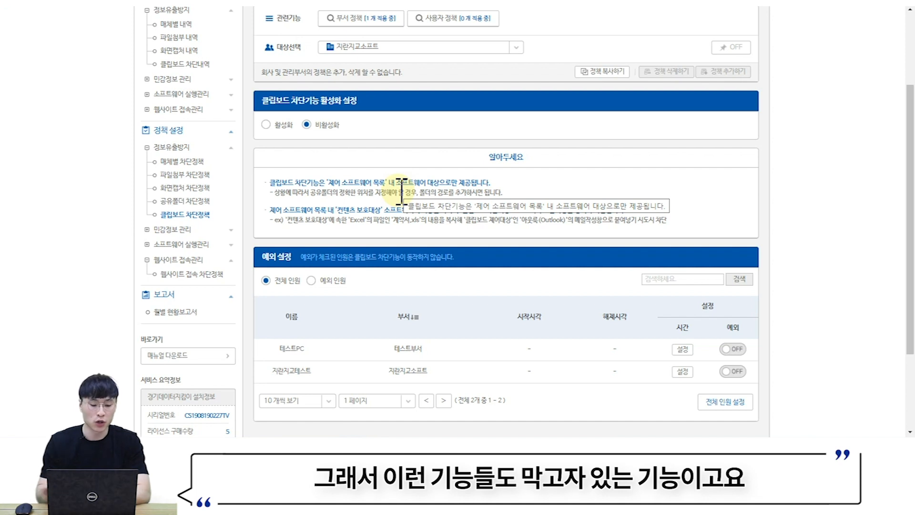
click(273, 128)
click(439, 252)
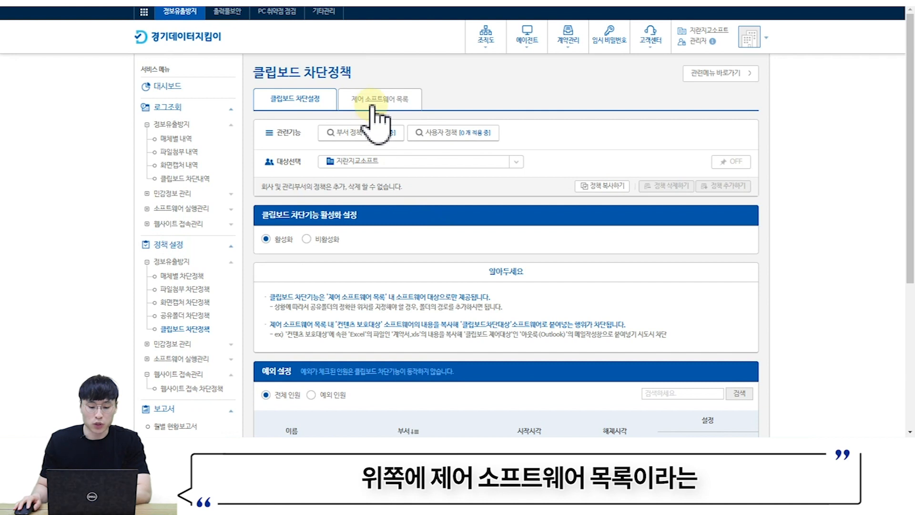
- Compare clipboard-blocked and content-protected program lists, then type and select all test text in Word
click(372, 108)
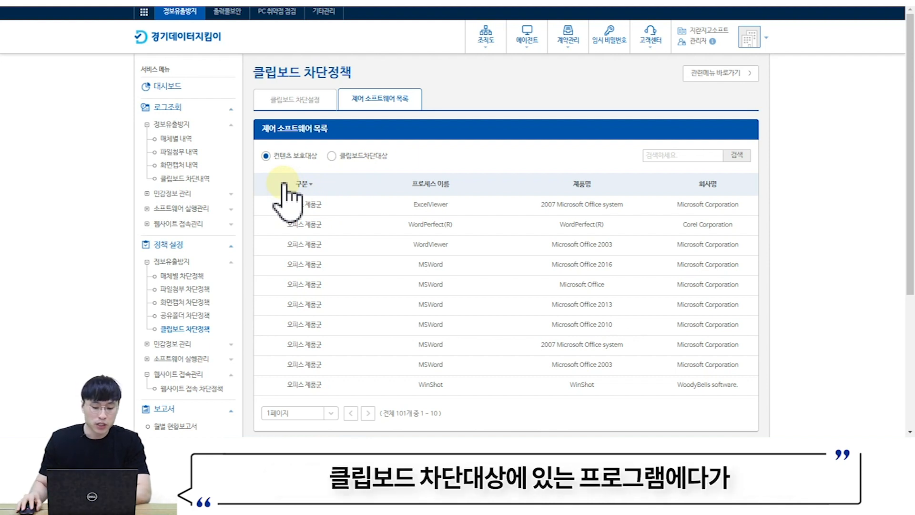
click(332, 157)
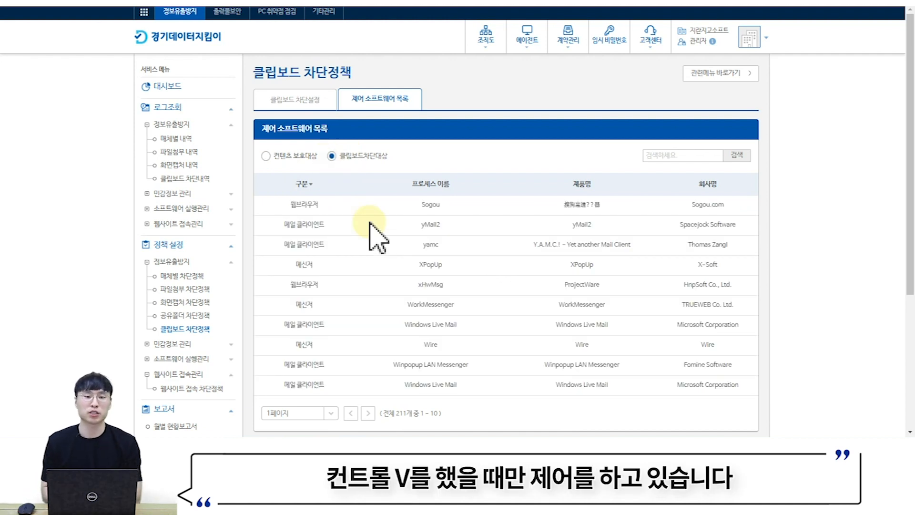
click(266, 157)
scroll(343, 204, down, 1)
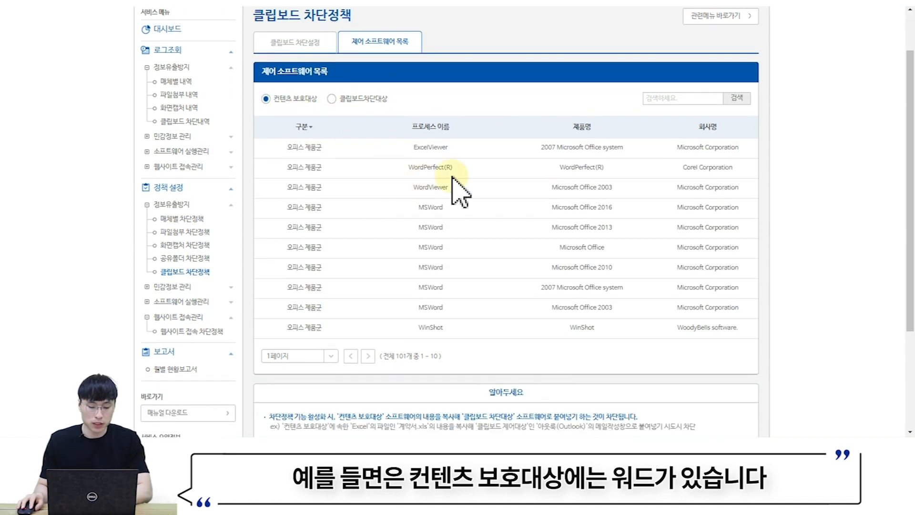
drag(415, 208, 454, 210)
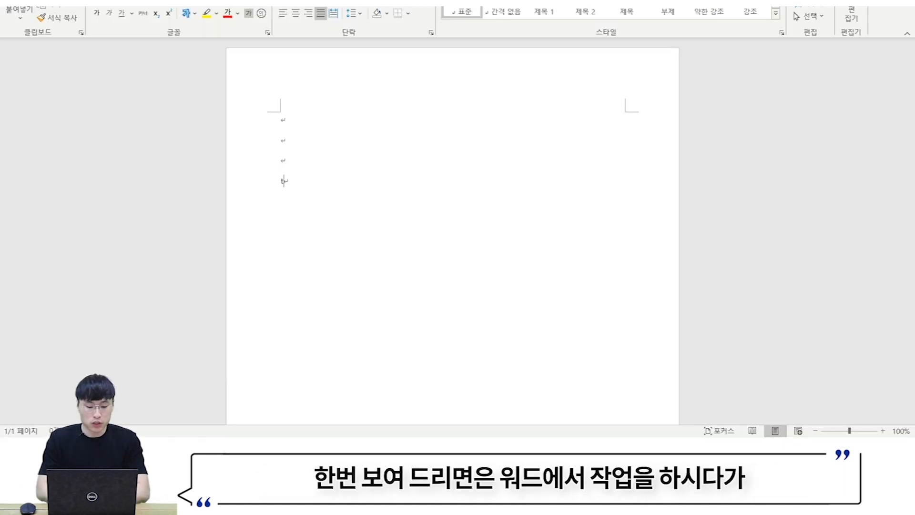
text(lsldkjfsdlkjfsdlfkj)
key(ctrl+a)
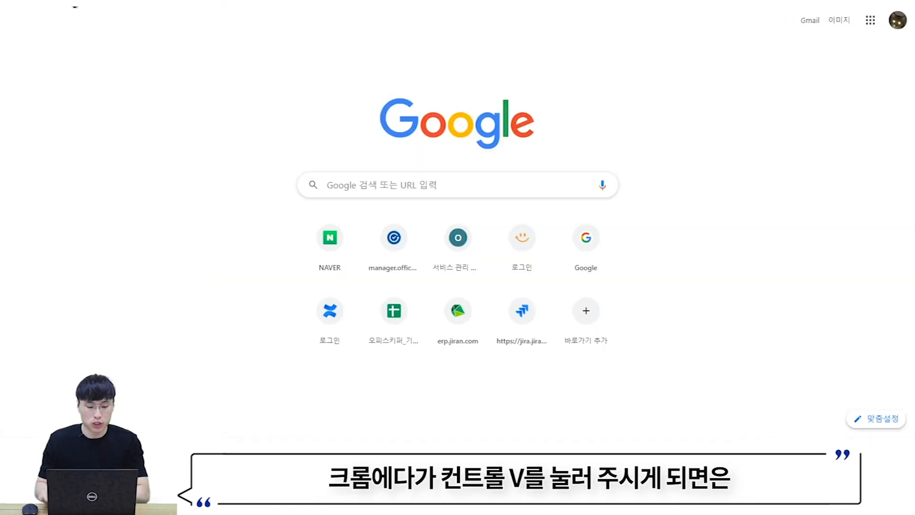
- Paste the Word text into Chrome, triggering the 클립보드 차단 alert, then close it
key(ctrl+v)
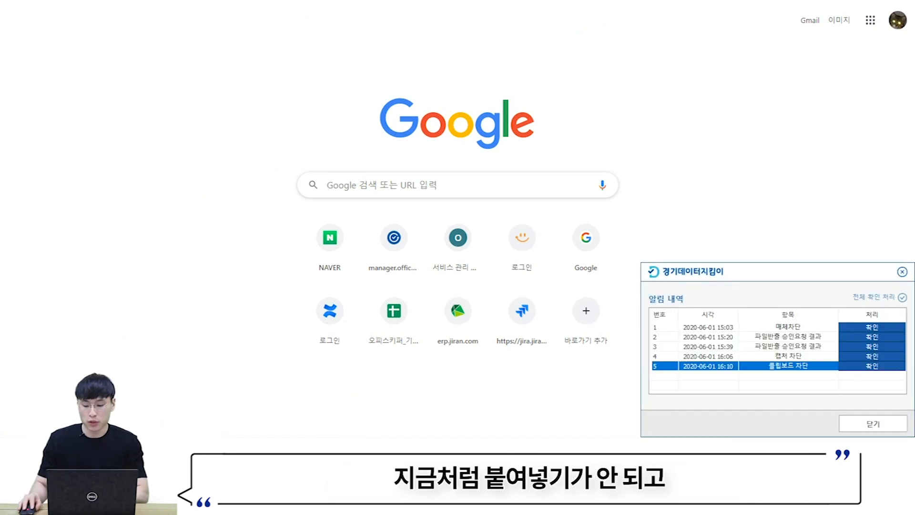
click(902, 272)
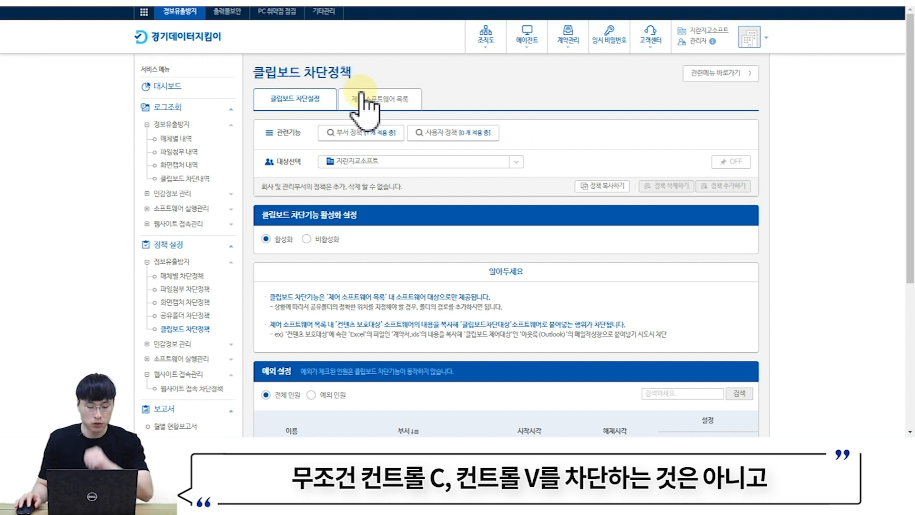
- List the 211 clipboard-blocked programs, then collapse 정보유출방지 and expand 민감정보 관리
click(377, 101)
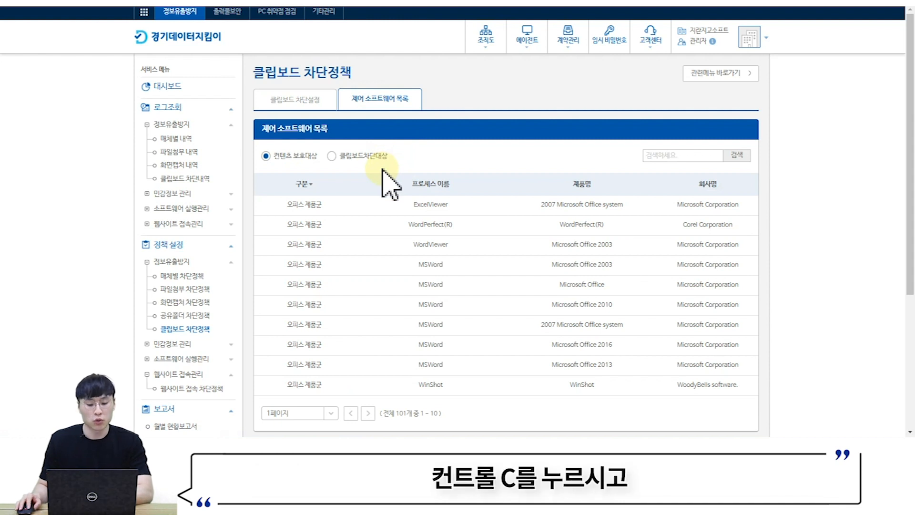
click(373, 157)
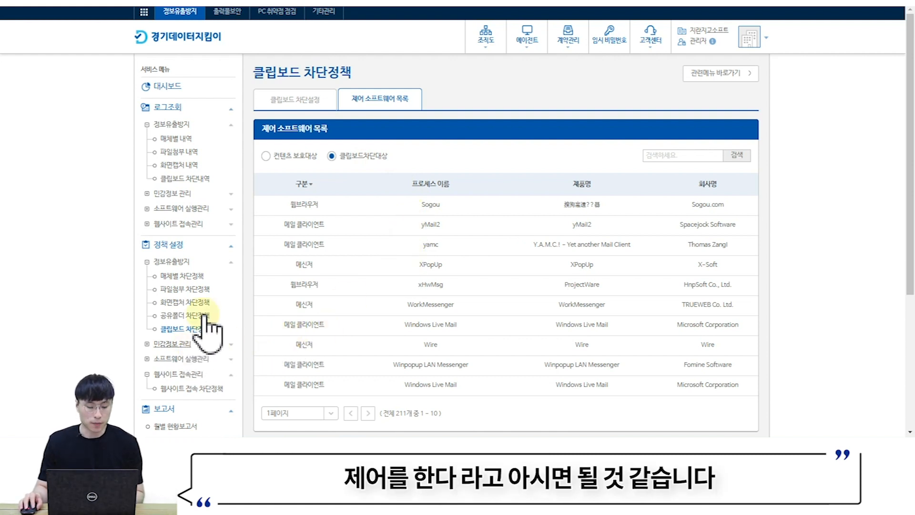
click(172, 262)
click(173, 279)
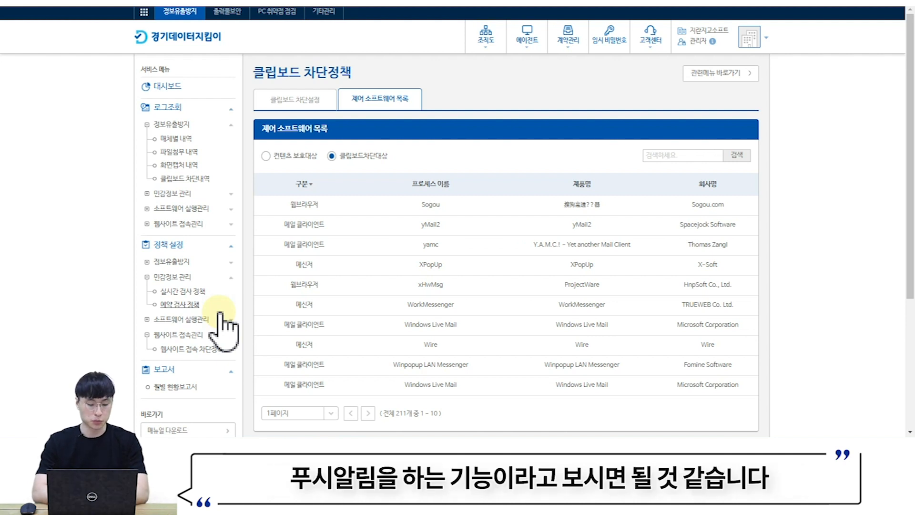
- Set 실시간 검사 정책 to 활성화, confirm it, and scroll through the 일반검사 detail settings
click(189, 293)
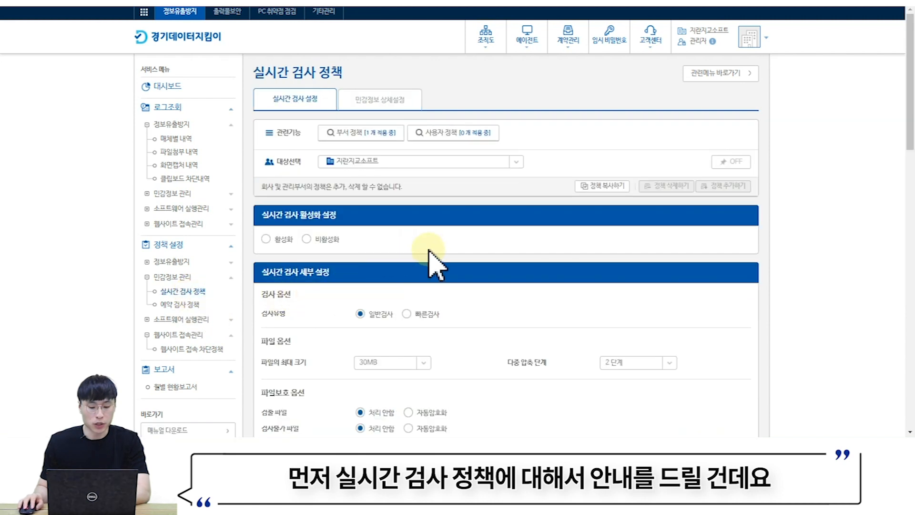
scroll(432, 260, down, 1)
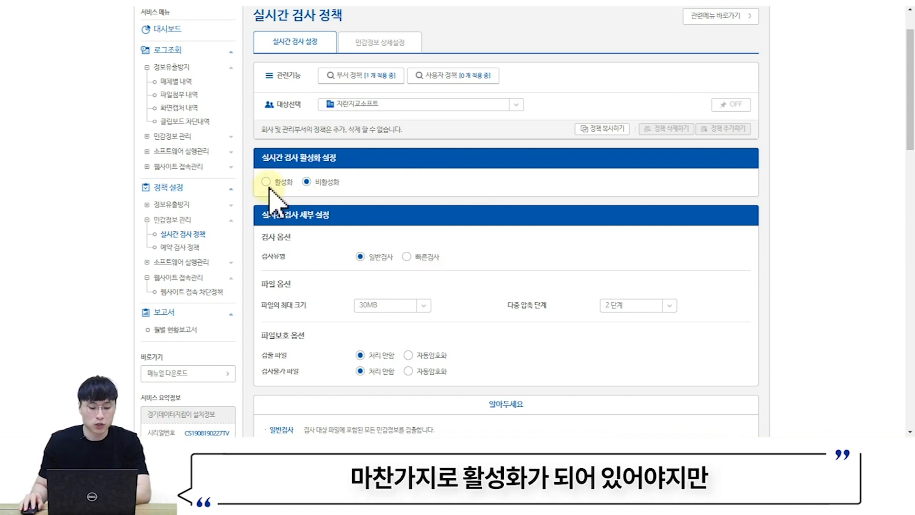
click(266, 181)
click(443, 255)
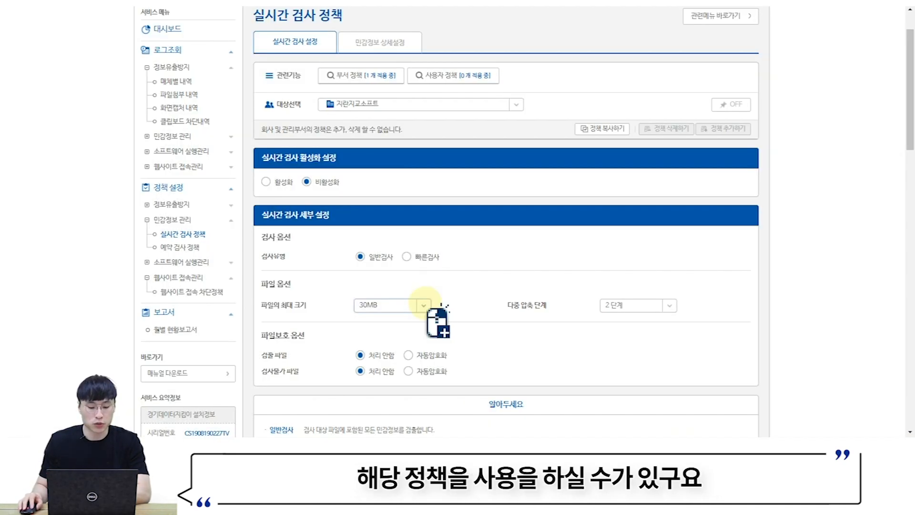
scroll(425, 291, down, 1)
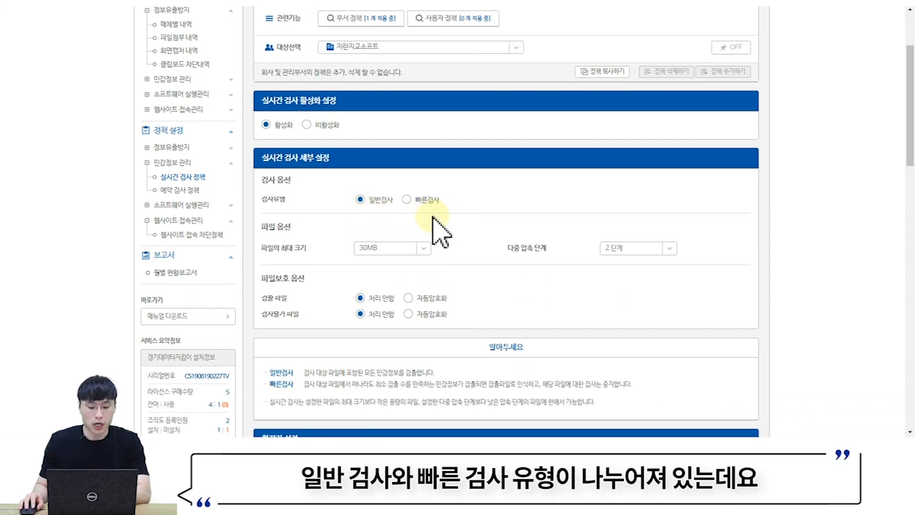
scroll(432, 219, down, 1)
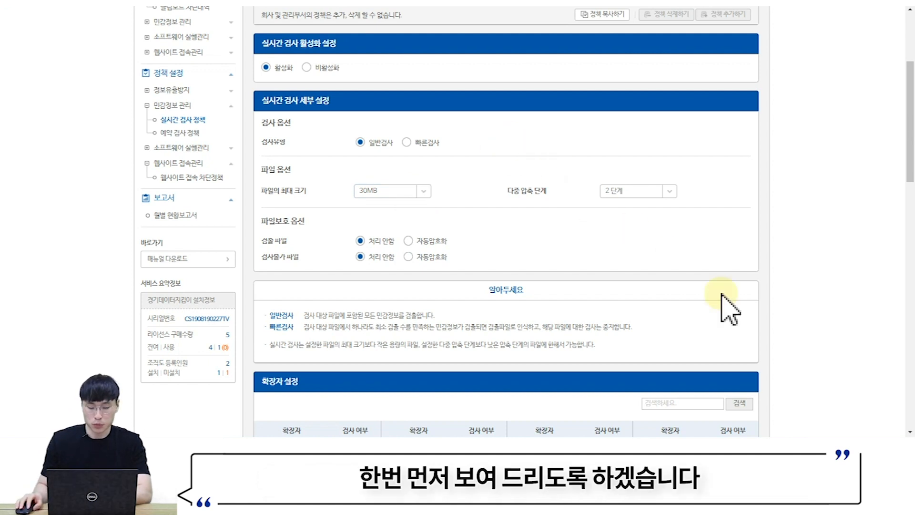
- Add an e-mail address and a phone number on a new line in 테스트파일, then save when closing
click(765, 450)
double_click(247, 262)
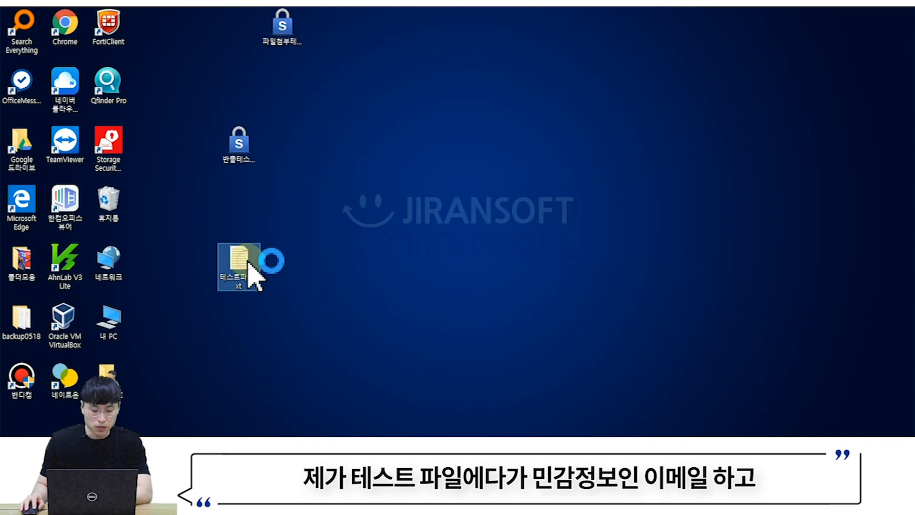
key(Return)
key(Return)
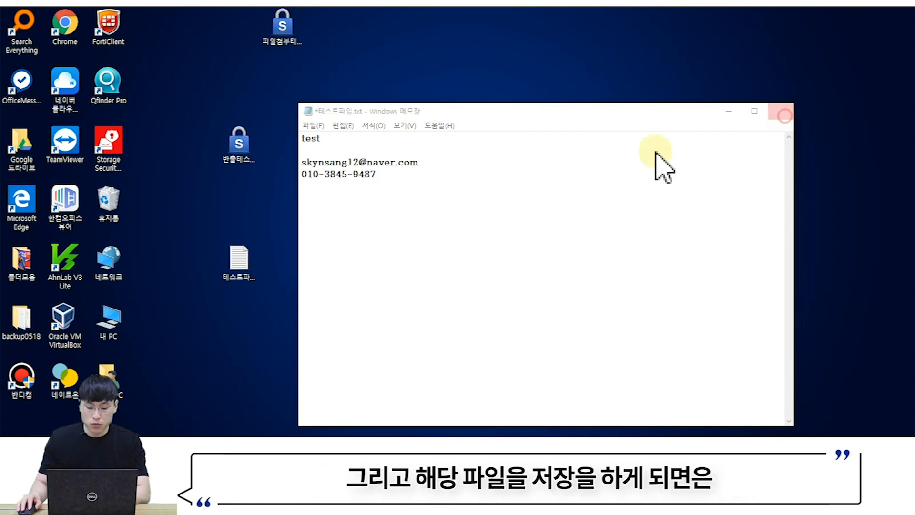
click(780, 110)
click(404, 205)
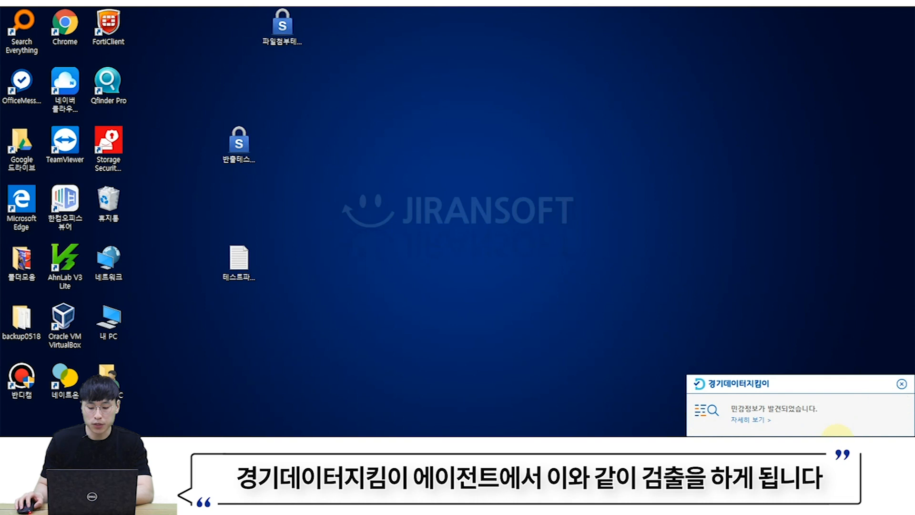
- View the alert details for 테스트파일.txt, expanding the 이메일 and 휴대전화 findings, then close them
click(757, 422)
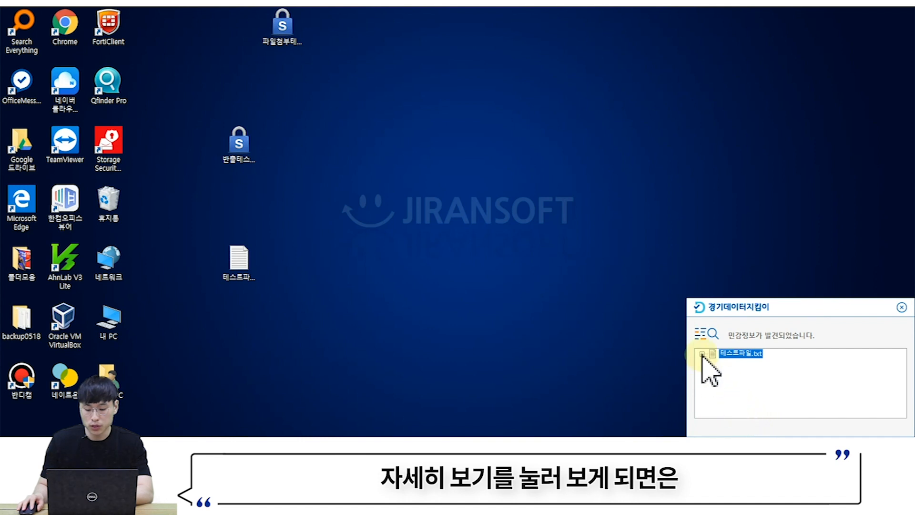
click(702, 355)
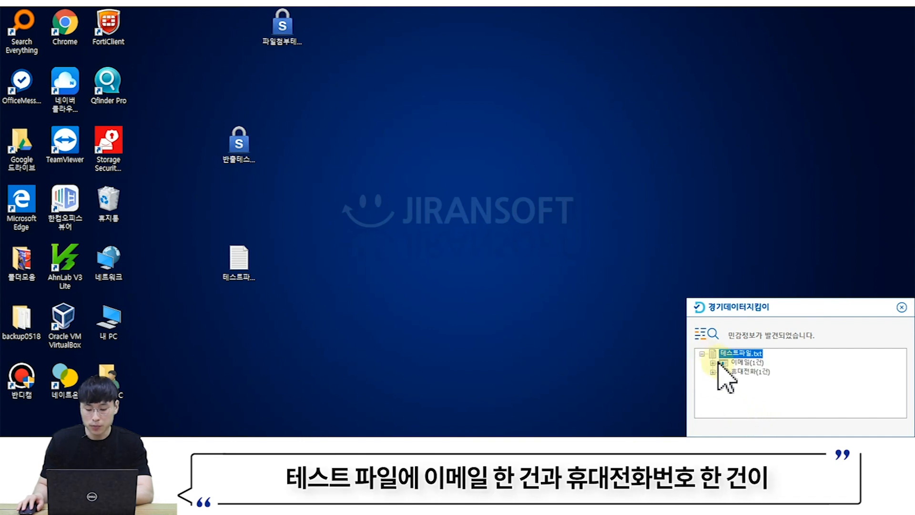
click(712, 363)
click(713, 381)
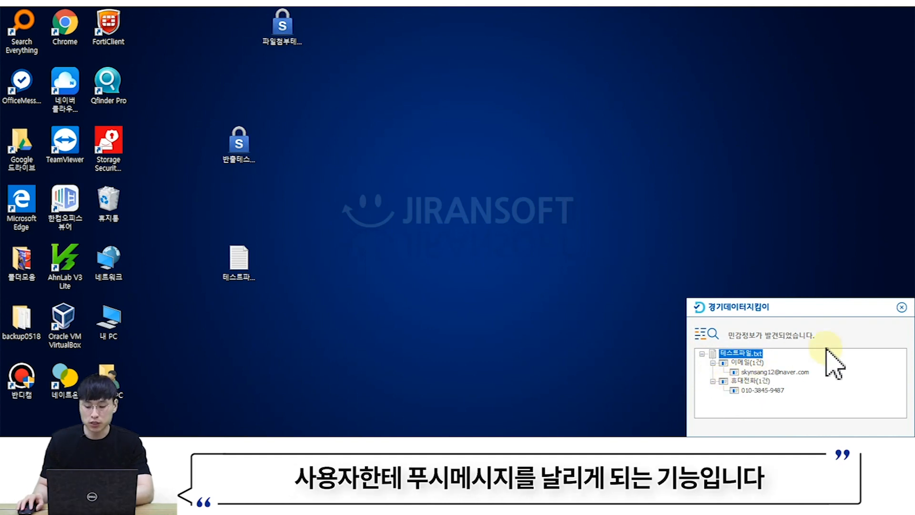
click(903, 308)
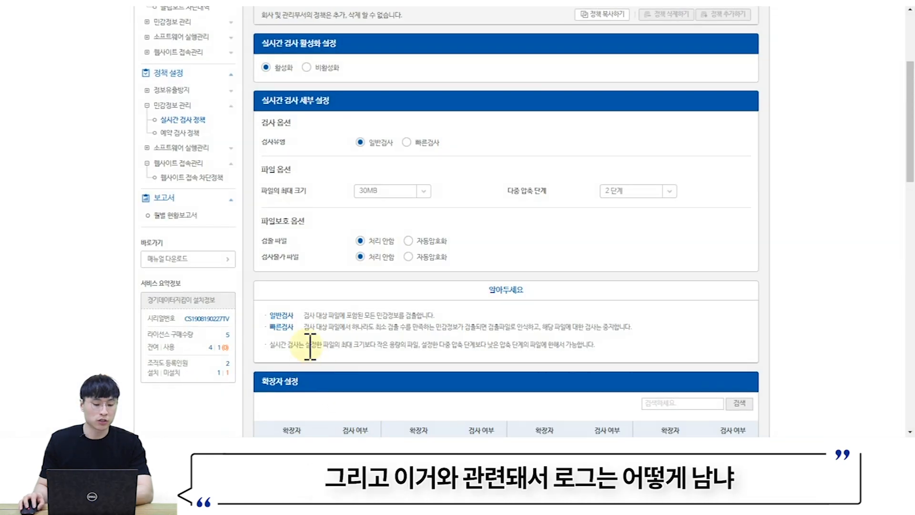
scroll(306, 308, up, 3)
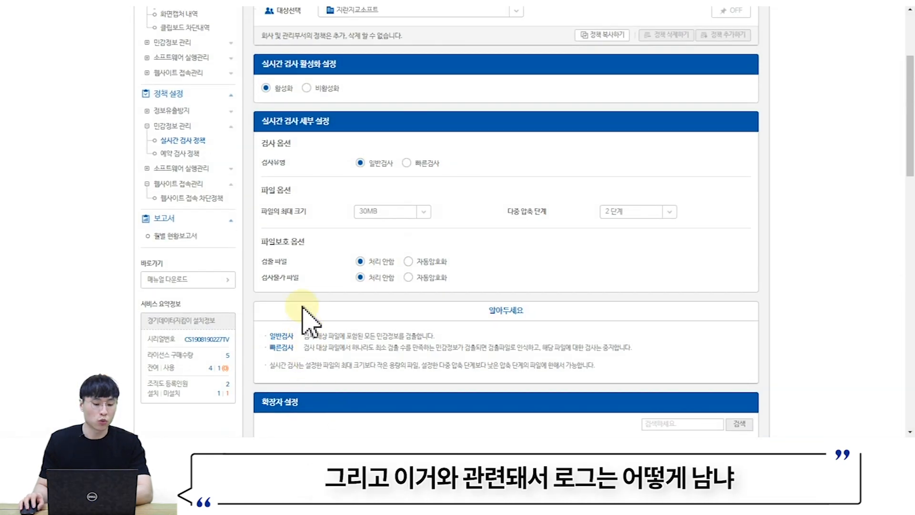
scroll(309, 310, up, 1)
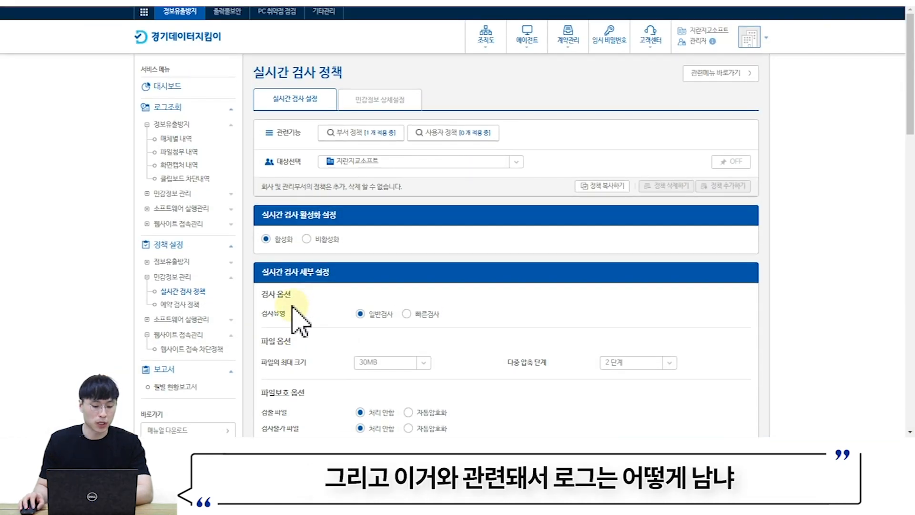
click(179, 200)
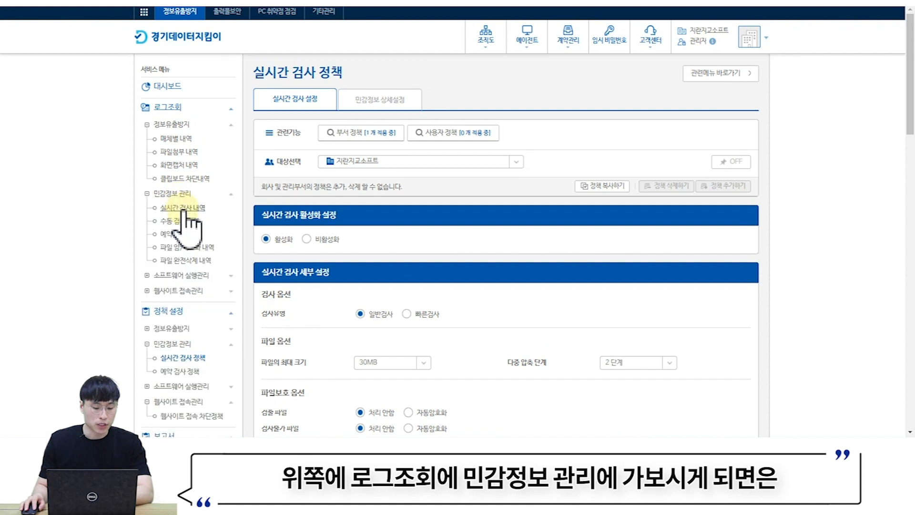
click(184, 208)
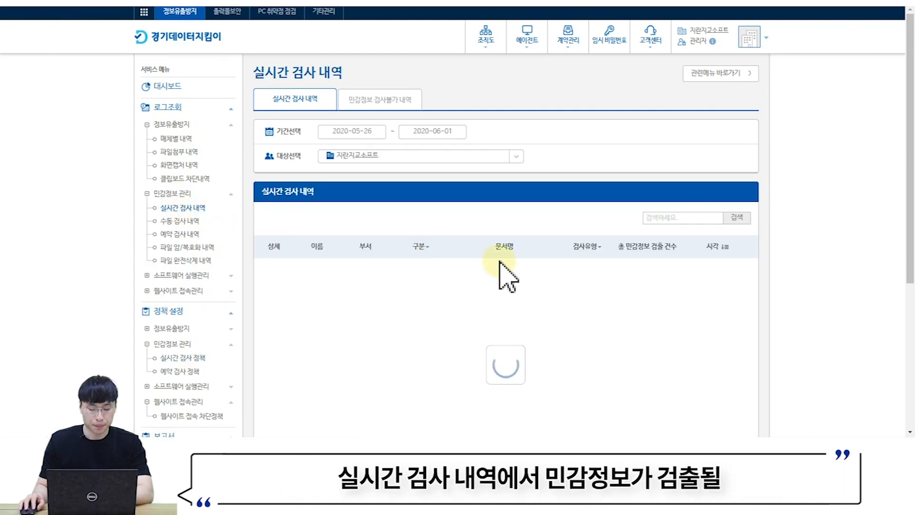
scroll(477, 267, down, 2)
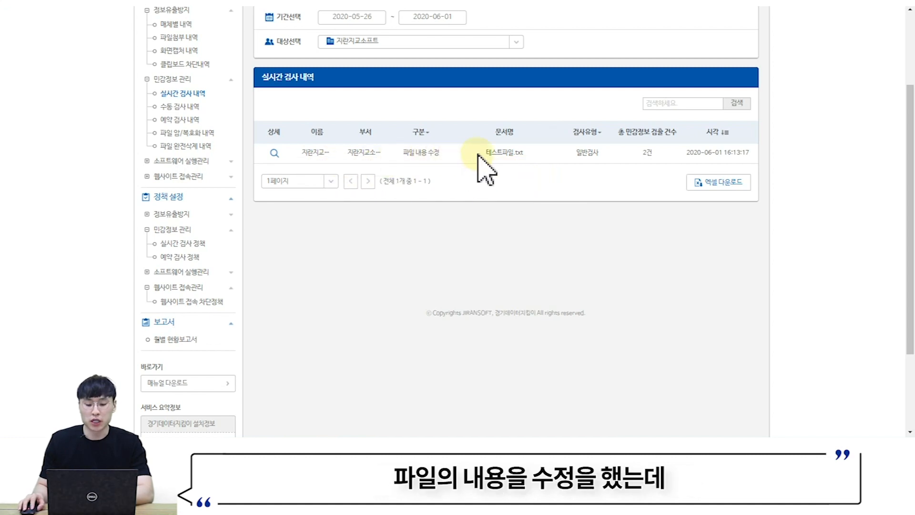
click(637, 153)
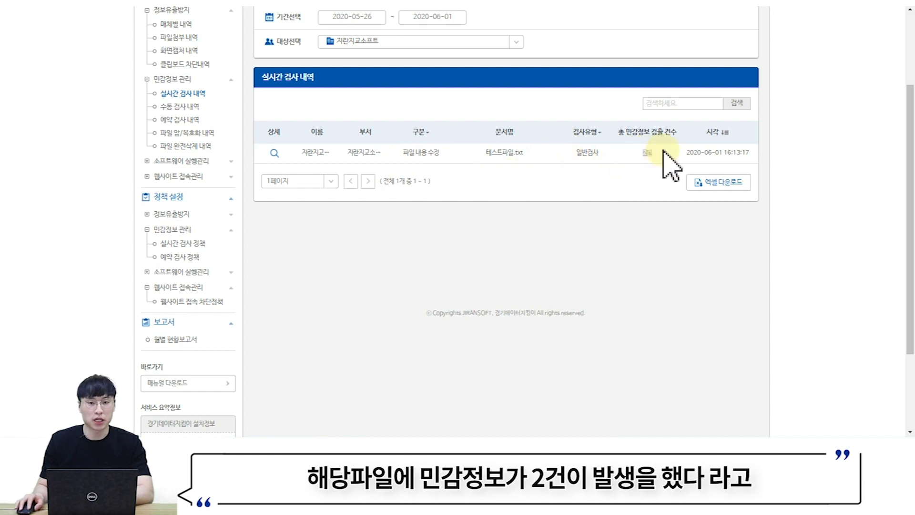
click(274, 153)
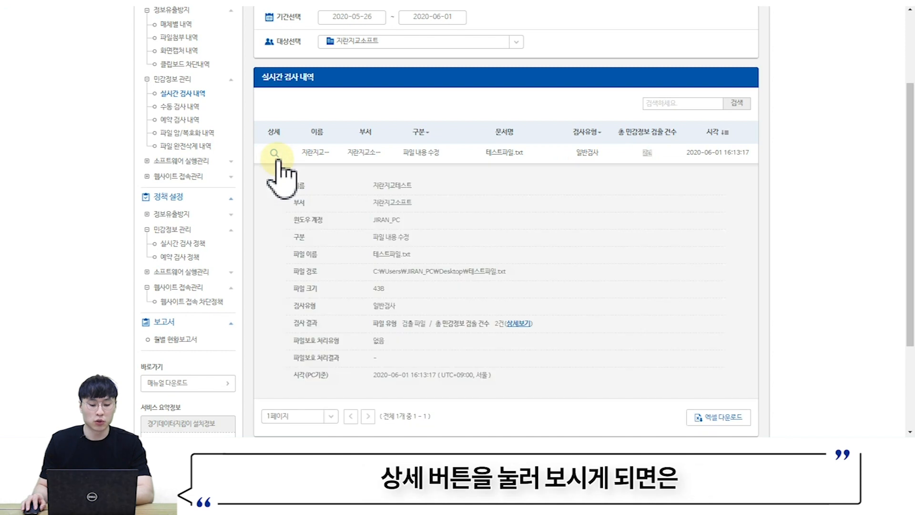
scroll(303, 180, down, 1)
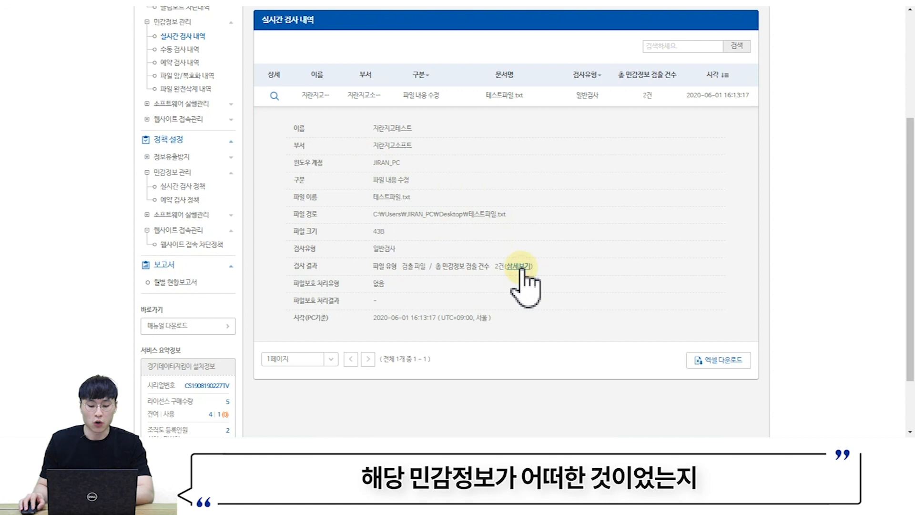
click(520, 266)
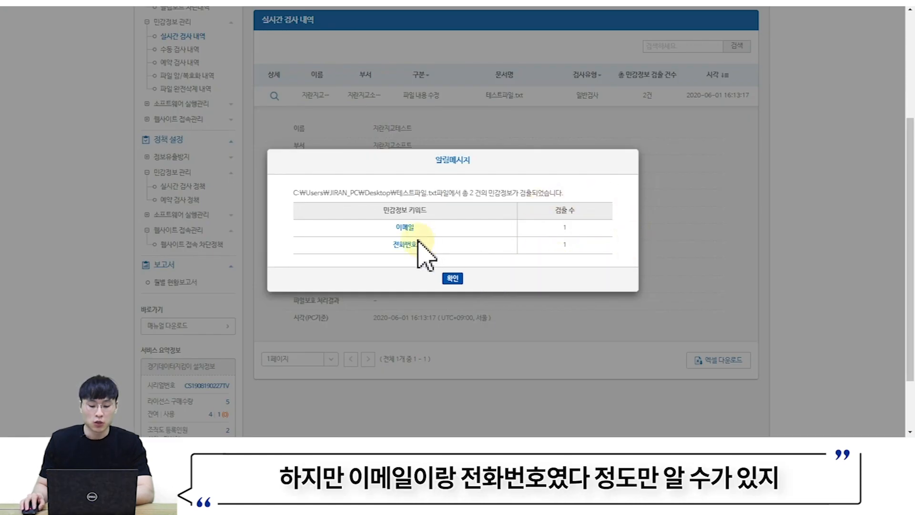
drag(393, 245, 447, 247)
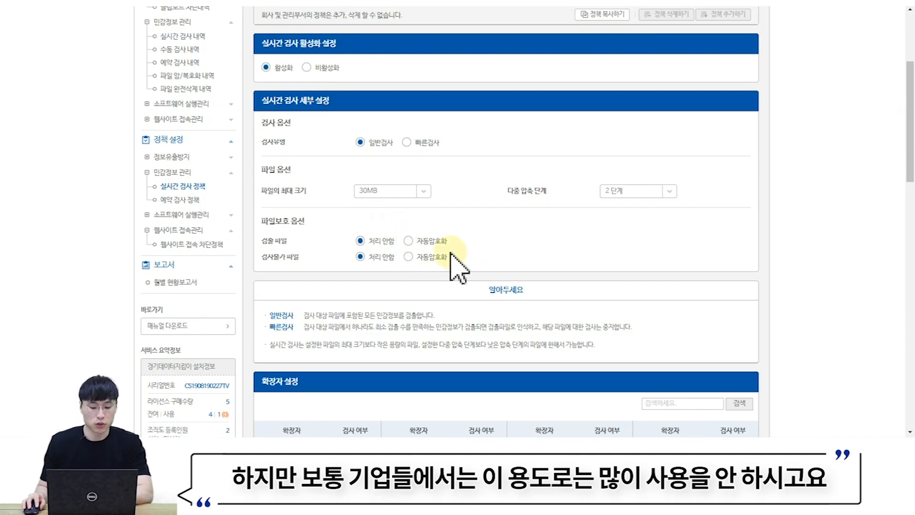
- Set the 파일보호 option 검출 파일 to 자동암호화
scroll(414, 262, up, 1)
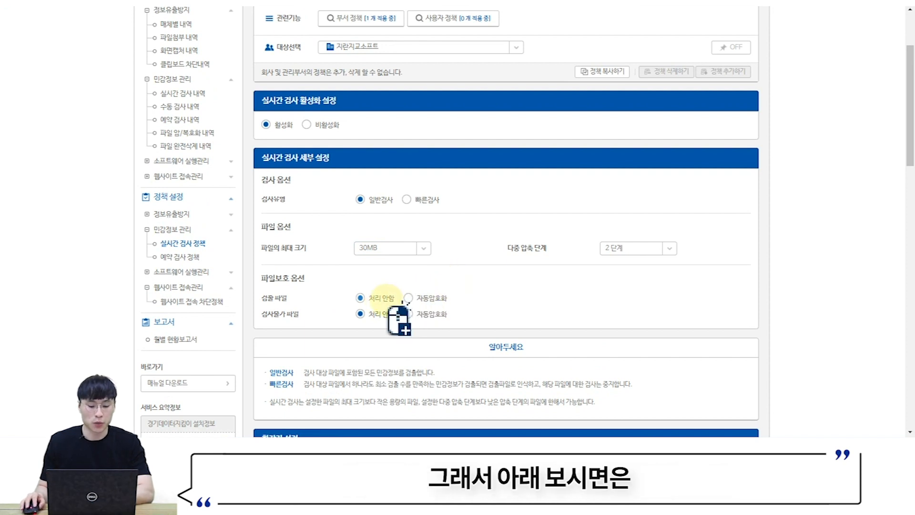
drag(262, 300, 302, 299)
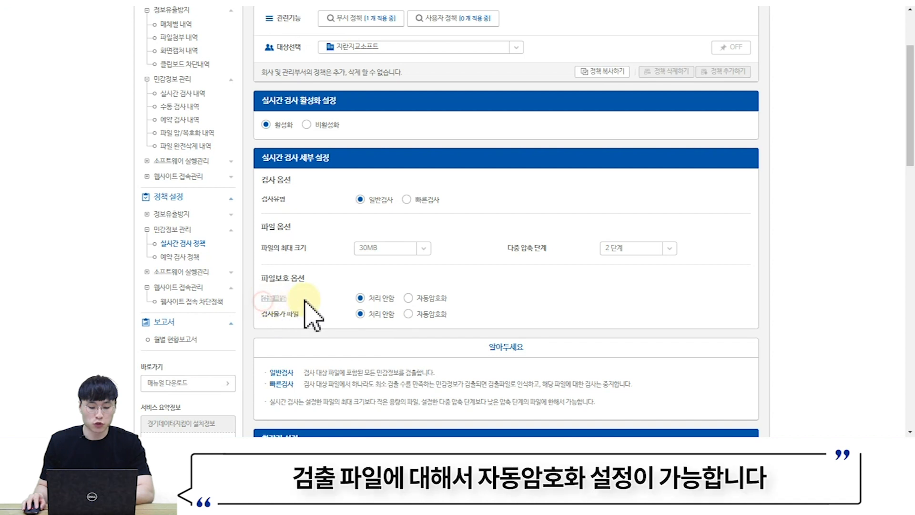
click(407, 298)
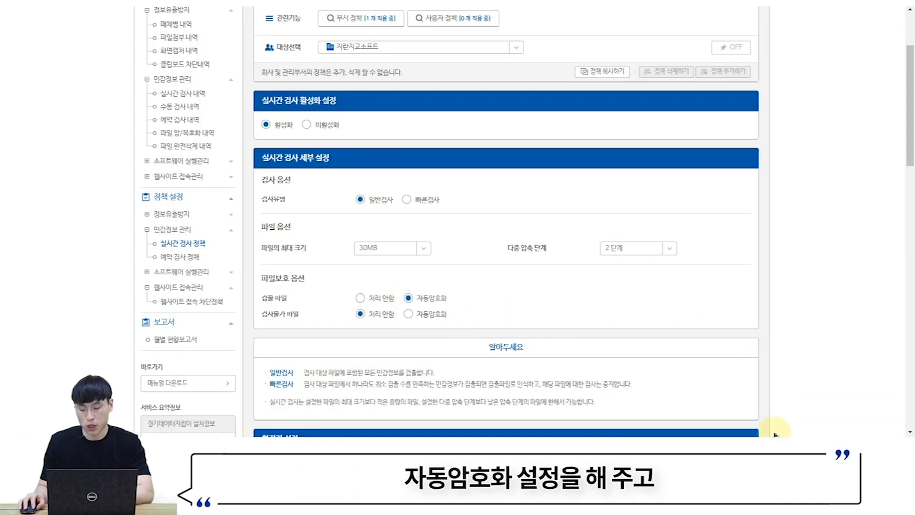
- Run 정책 업데이트 from the agent's tray icon
click(765, 450)
right_click(757, 427)
click(769, 379)
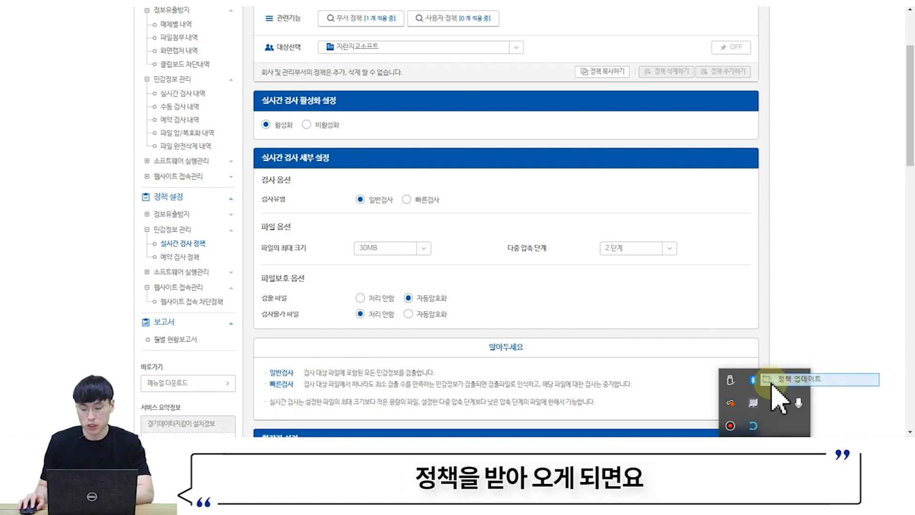
- Add the line 'sdlkfjasdflkasndgfkxdg' to 테스트파일.txt and close Notepad
double_click(255, 263)
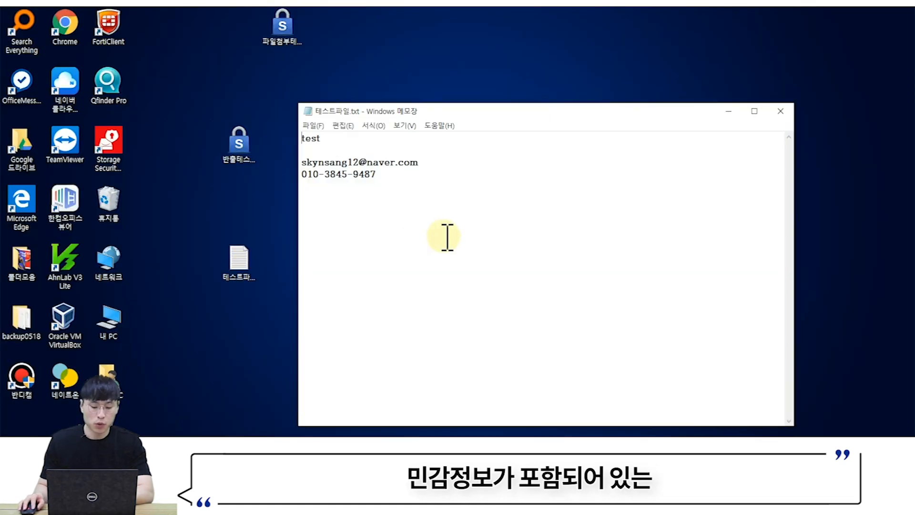
key(Return)
key(Return)
text(sdlkfjasdfl)
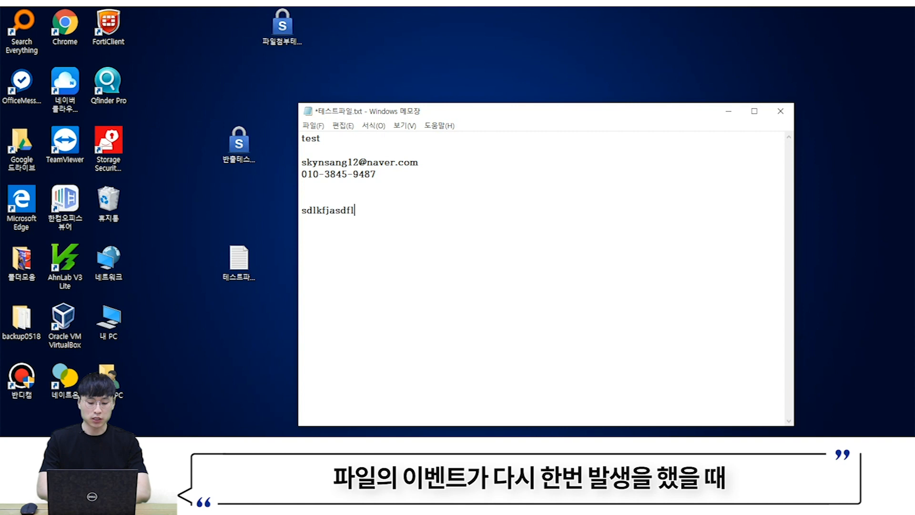
text(kasndgfkxdg)
click(781, 112)
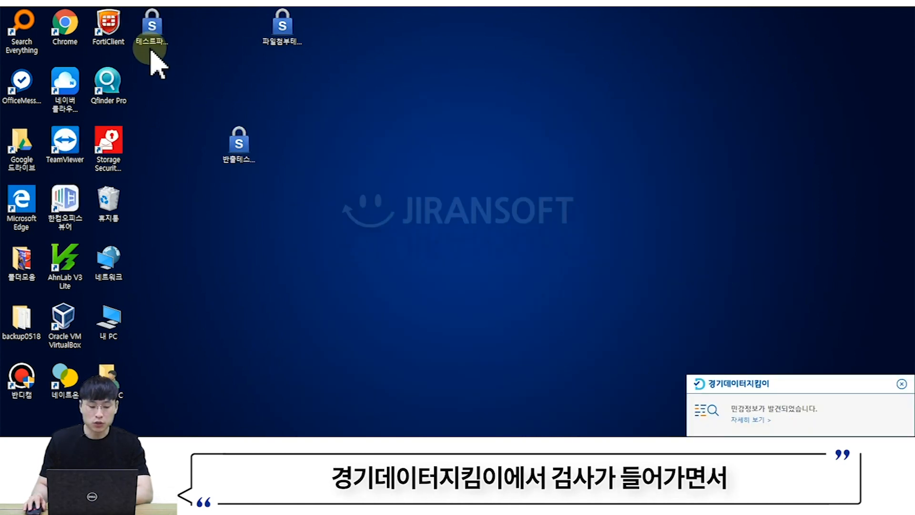
- Move the encrypted 테스트파일.txt.sLDH to the desktop centre and dismiss the detection notification
click(153, 41)
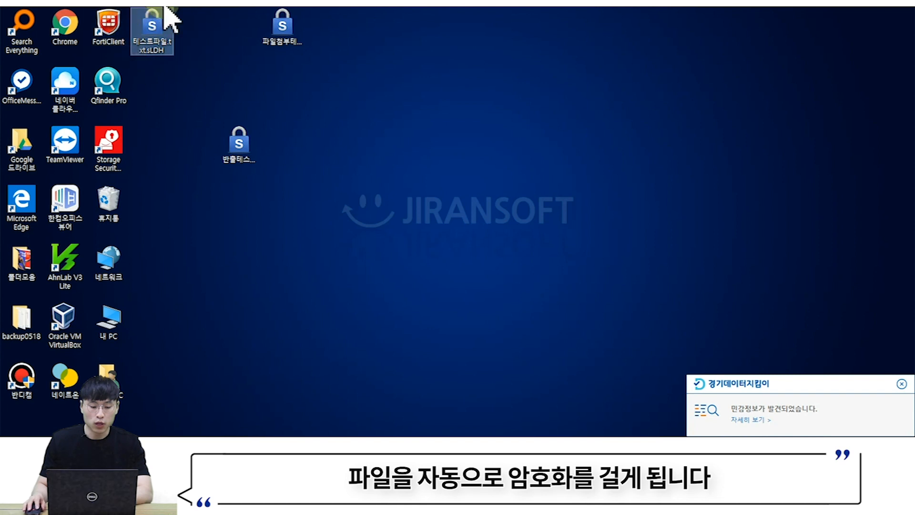
drag(160, 44, 483, 164)
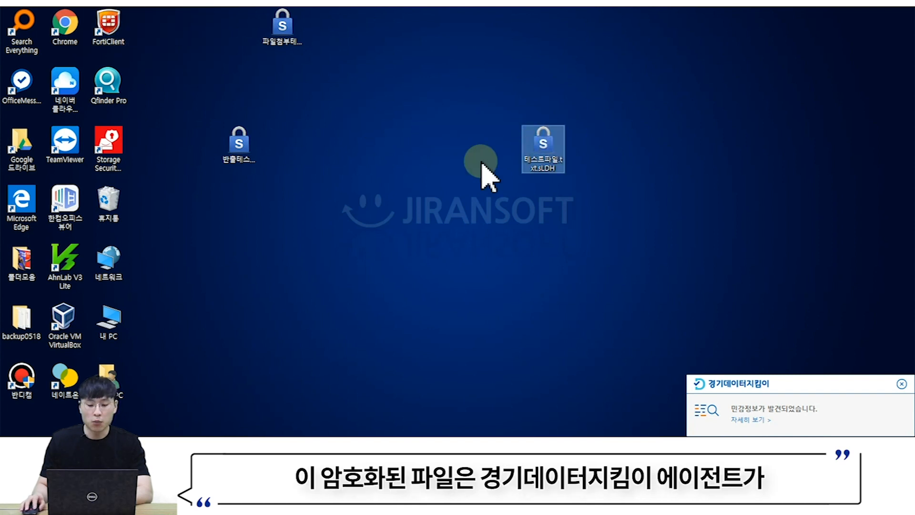
click(901, 384)
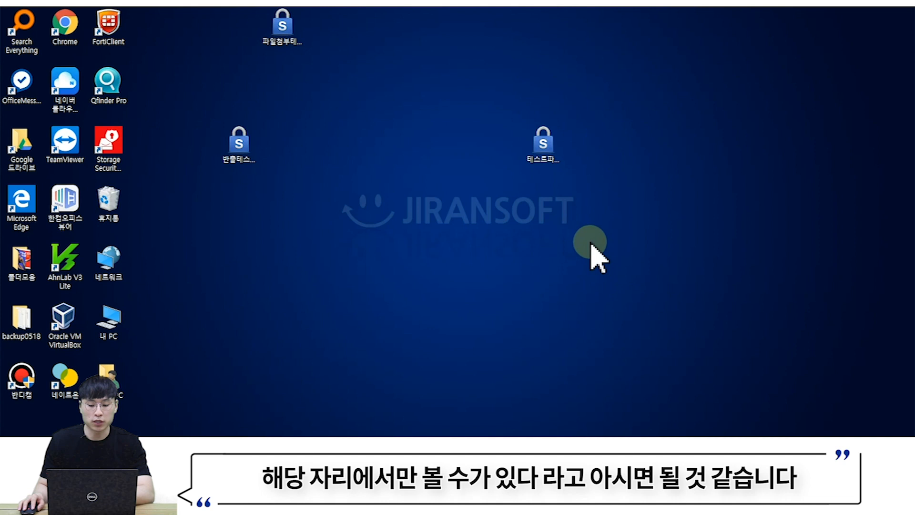
drag(547, 152, 510, 184)
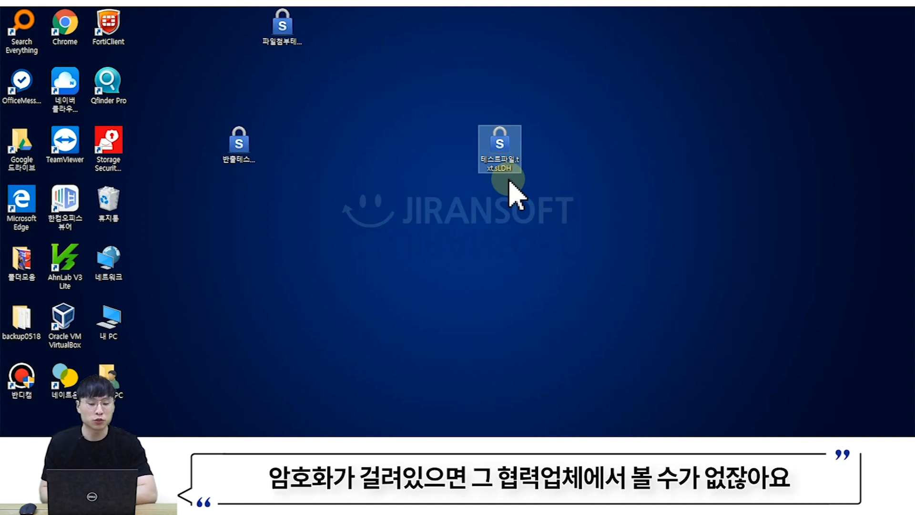
- Decrypt 테스트파일.txt.sLDH with 암호화 해제, then move the re-encrypted file and dismiss the alert
right_click(504, 153)
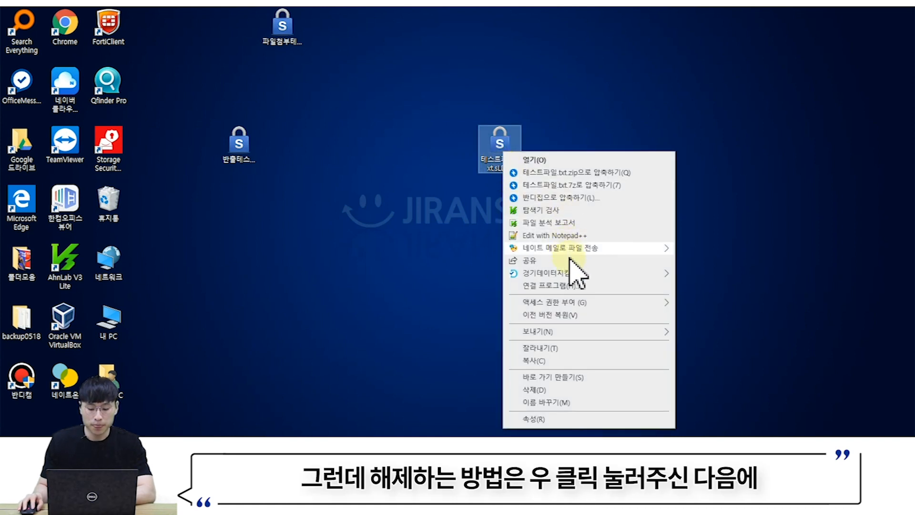
mouse_move(570, 273)
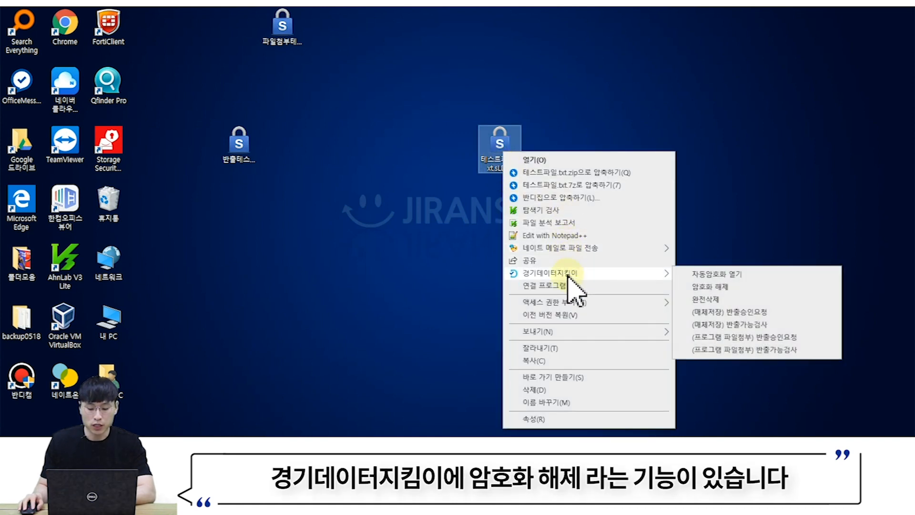
click(706, 288)
click(475, 299)
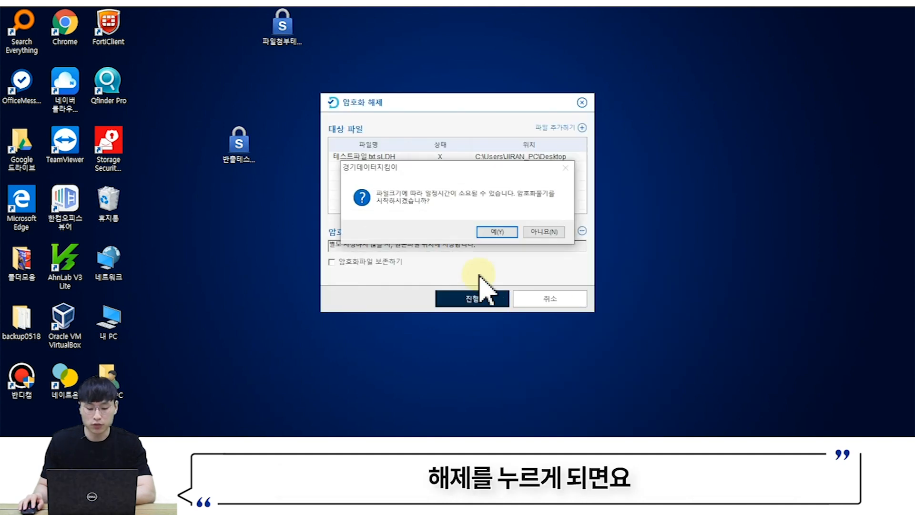
click(496, 232)
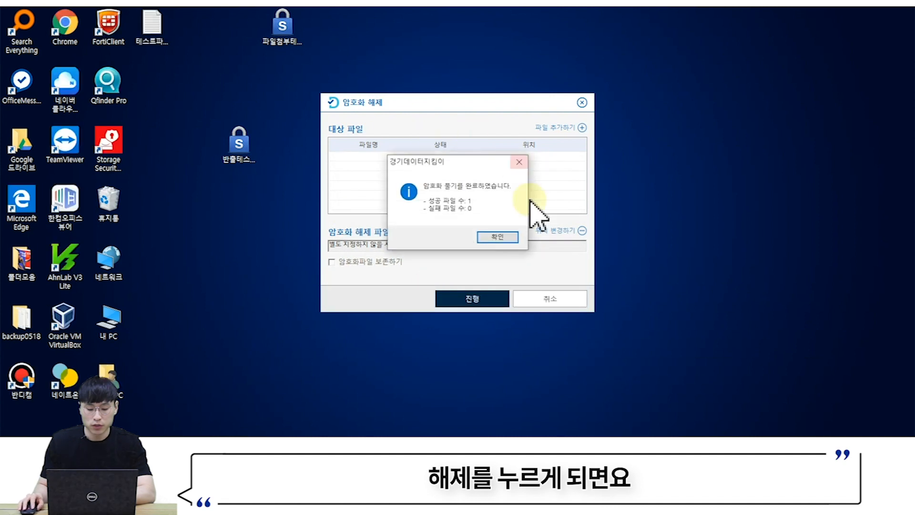
click(498, 238)
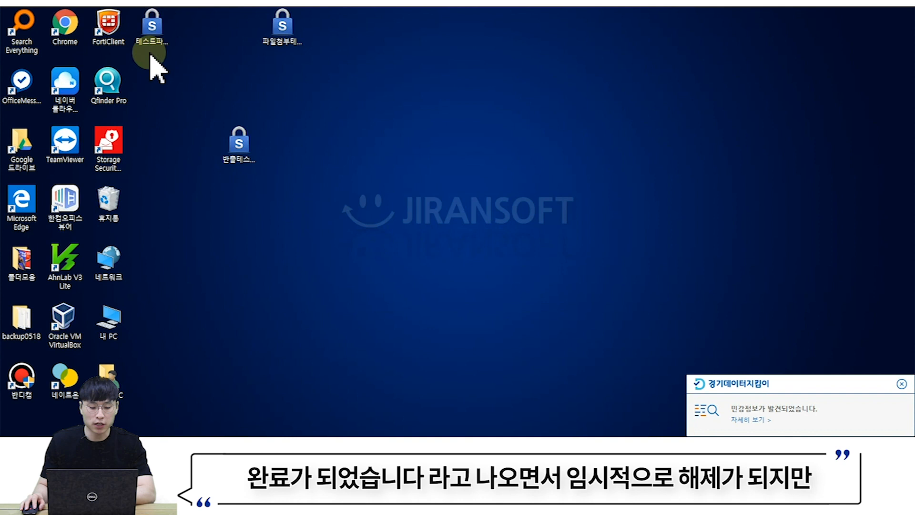
drag(153, 36, 462, 101)
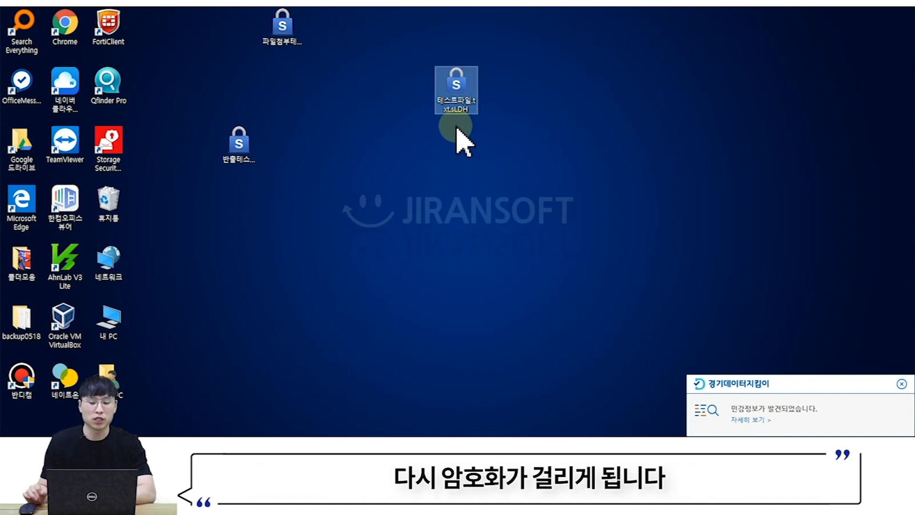
click(901, 384)
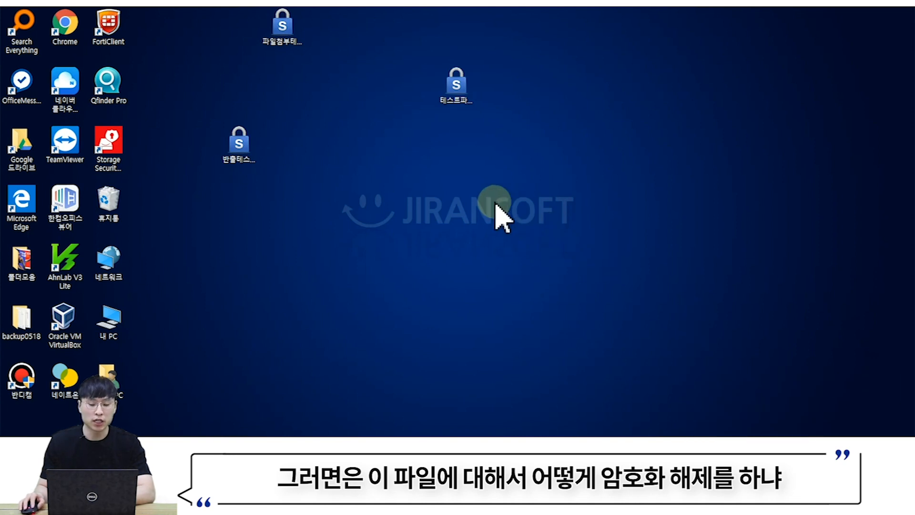
- Open the export approval request window for 테스트파일.txt.sLDH
drag(445, 86, 463, 185)
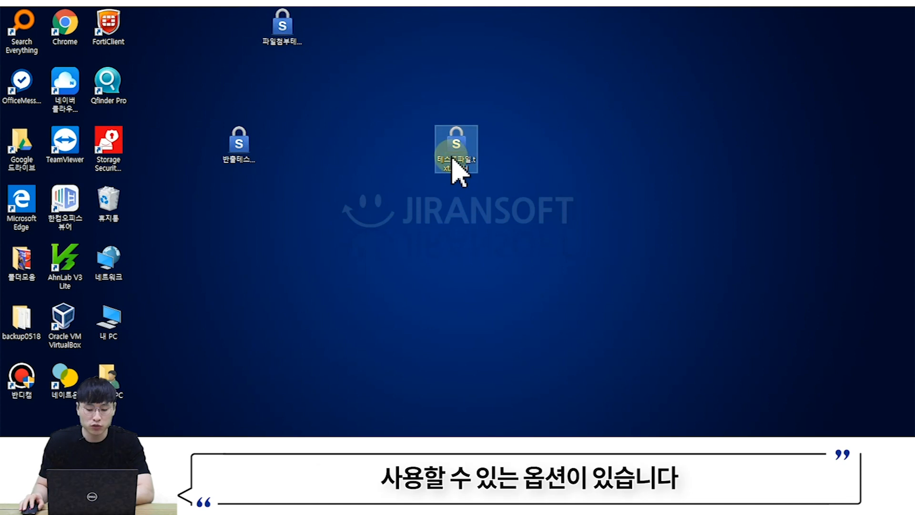
right_click(453, 158)
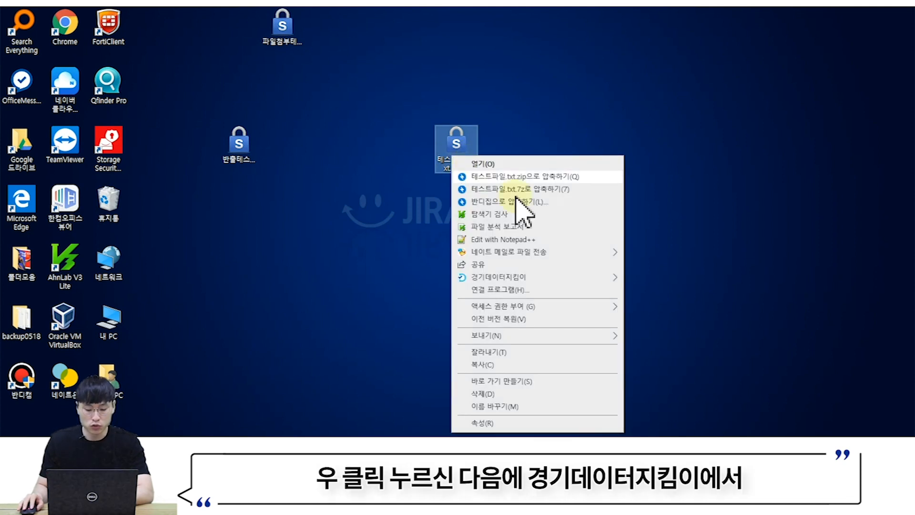
mouse_move(562, 281)
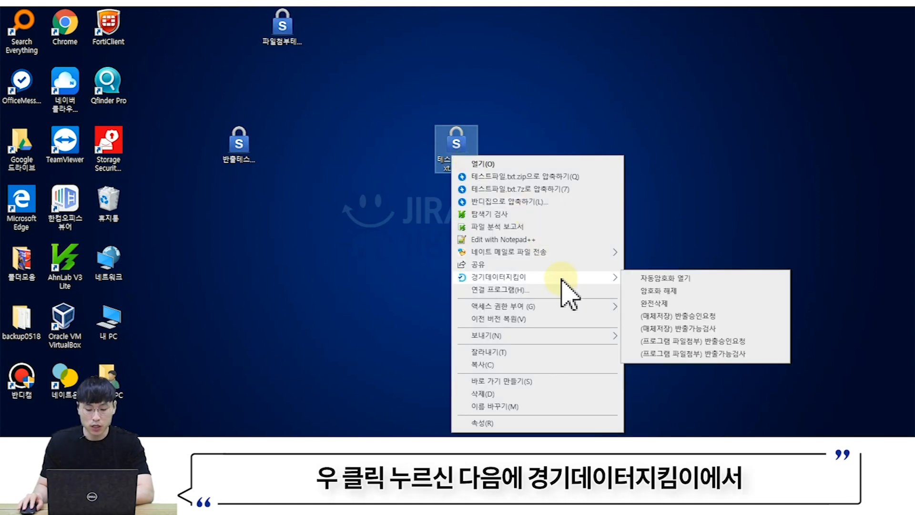
click(681, 318)
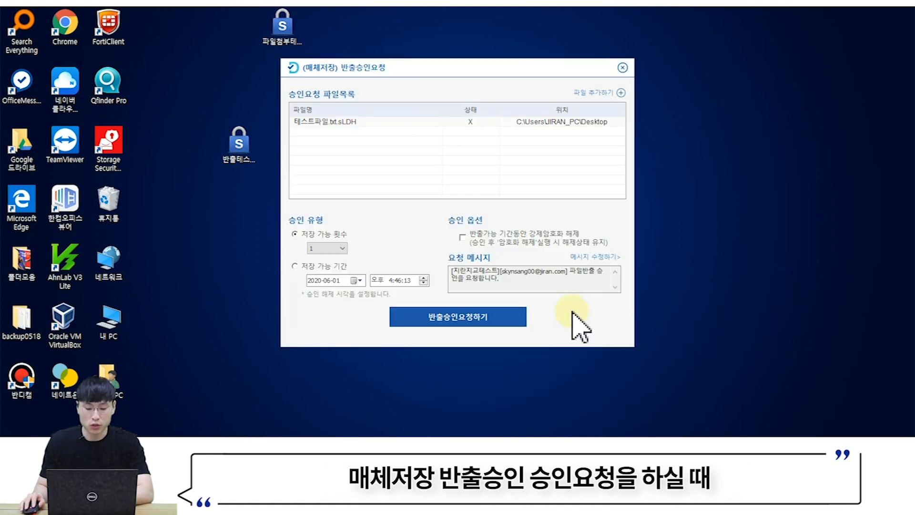
drag(443, 69, 653, 10)
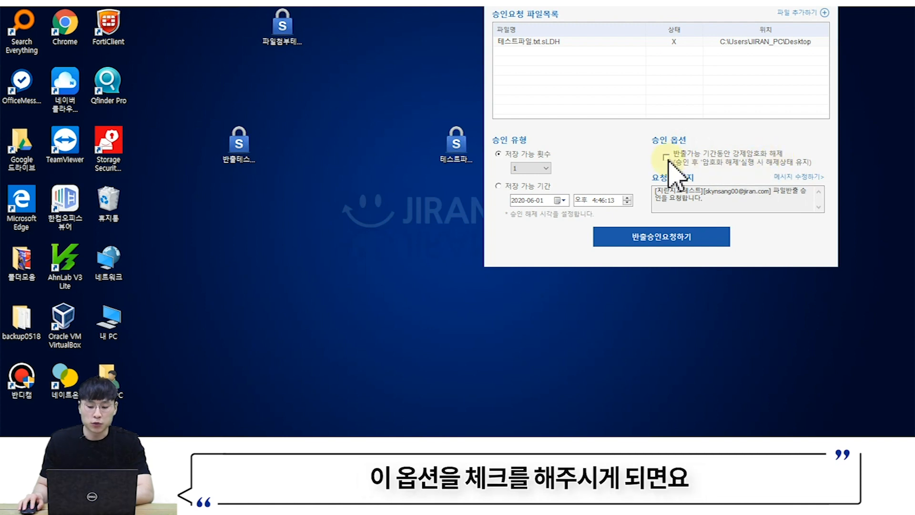
- Submit the export request with 저장 가능 기간 approval, close the window, and open 매체별 내역
click(724, 145)
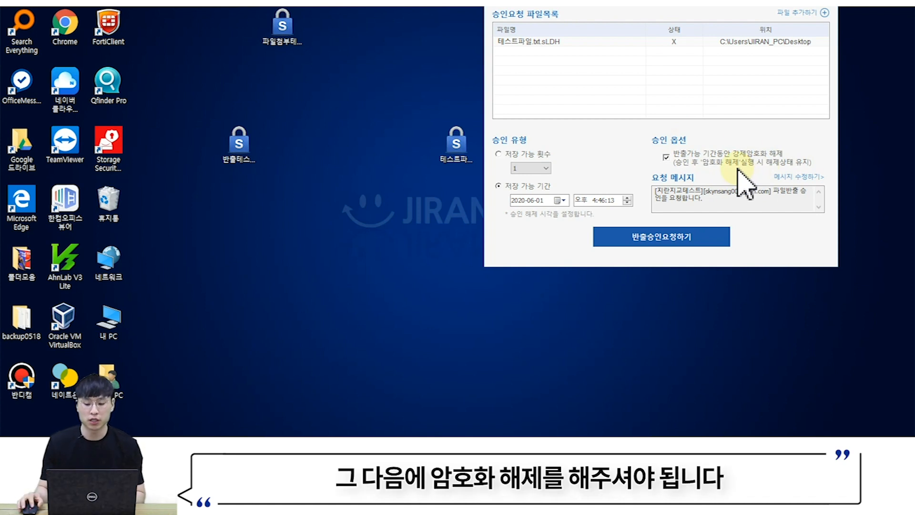
click(656, 237)
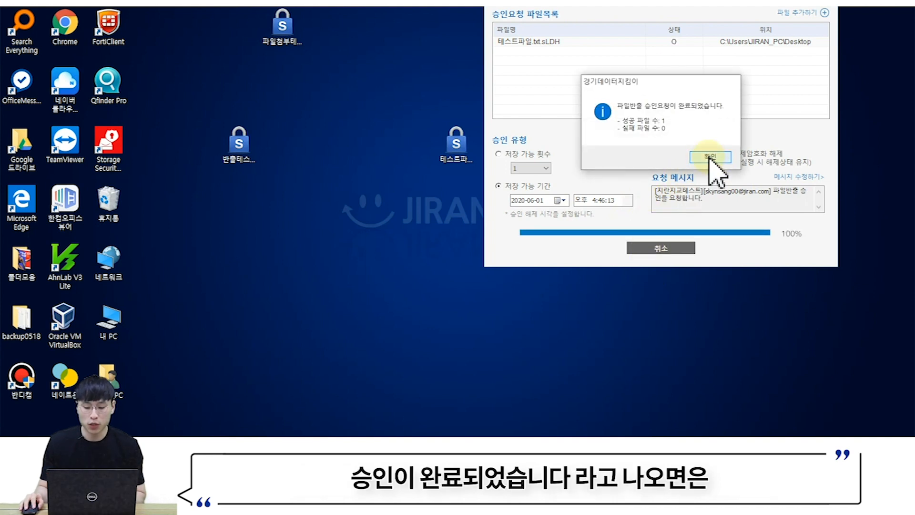
click(705, 160)
click(836, 9)
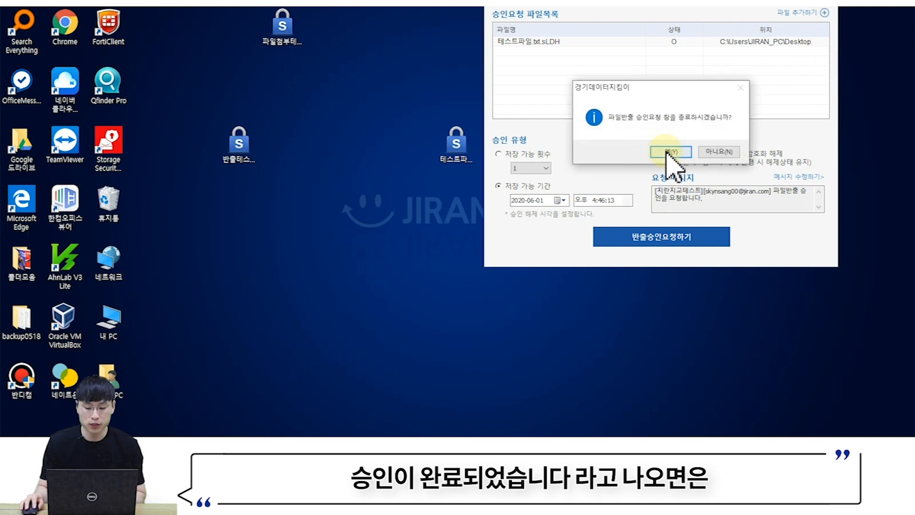
click(667, 151)
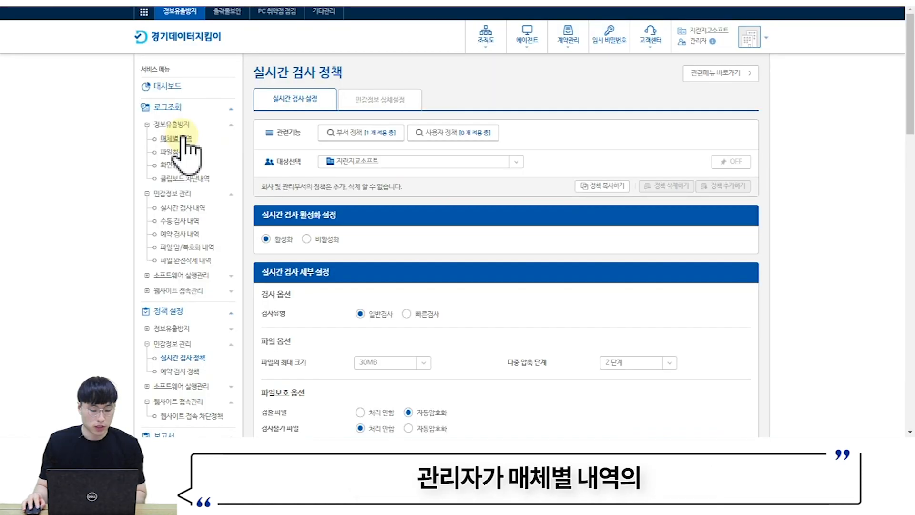
click(183, 139)
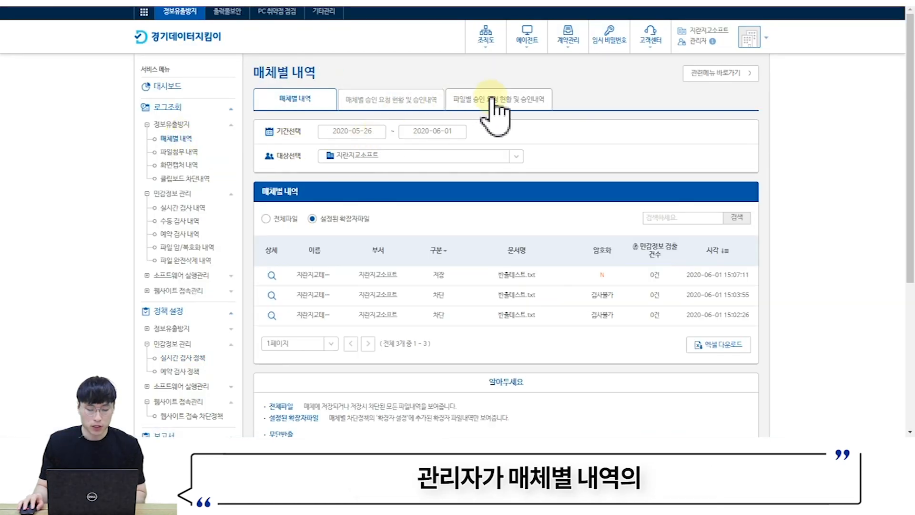
- Approve the 승인대기 request under 파일별 승인 요청 현황 및 승인내역 with 승인완료
click(506, 101)
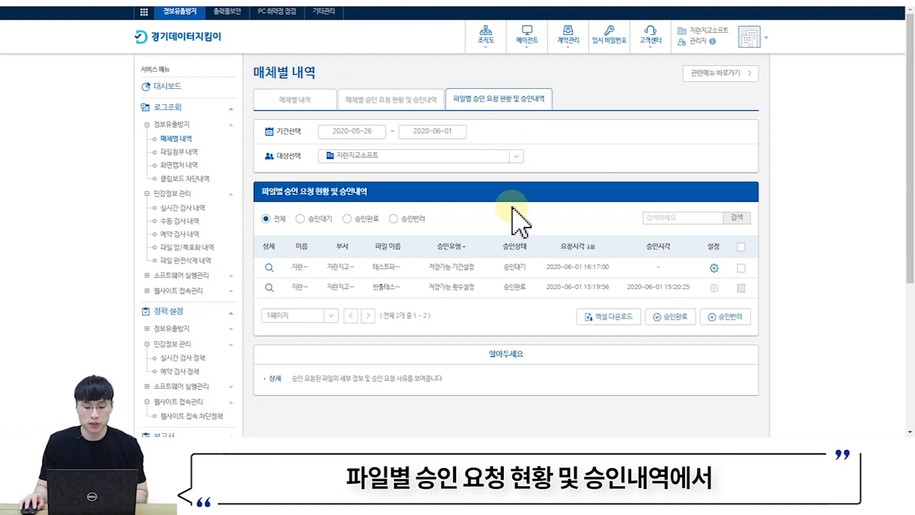
click(741, 268)
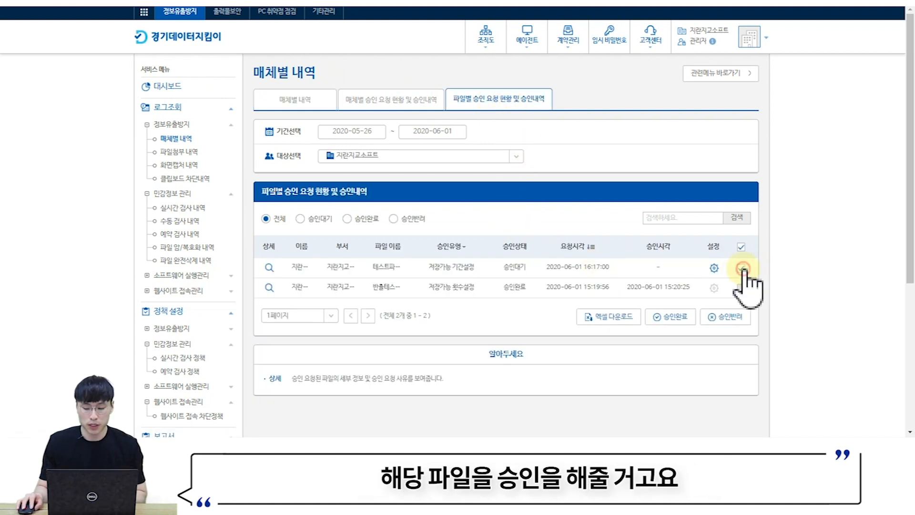
click(672, 317)
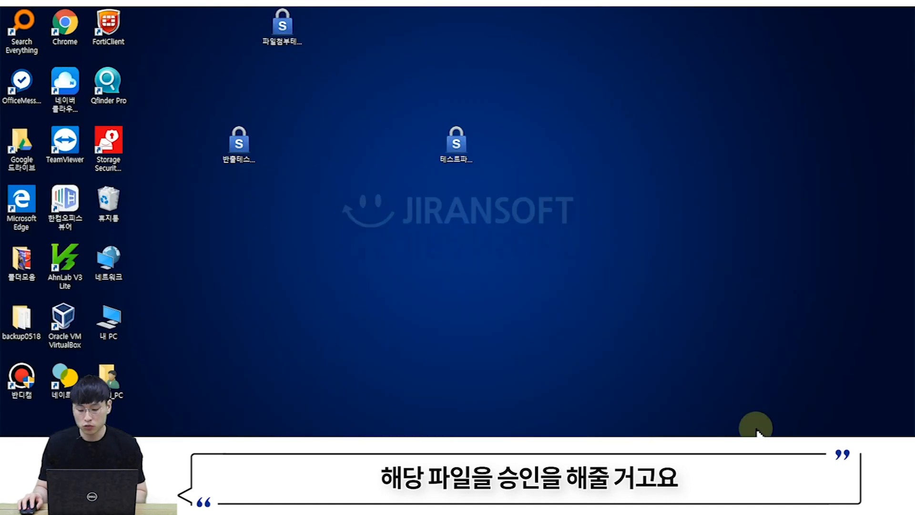
- Fetch the latest results in the agent and close its notification history
click(764, 447)
right_click(754, 425)
click(783, 388)
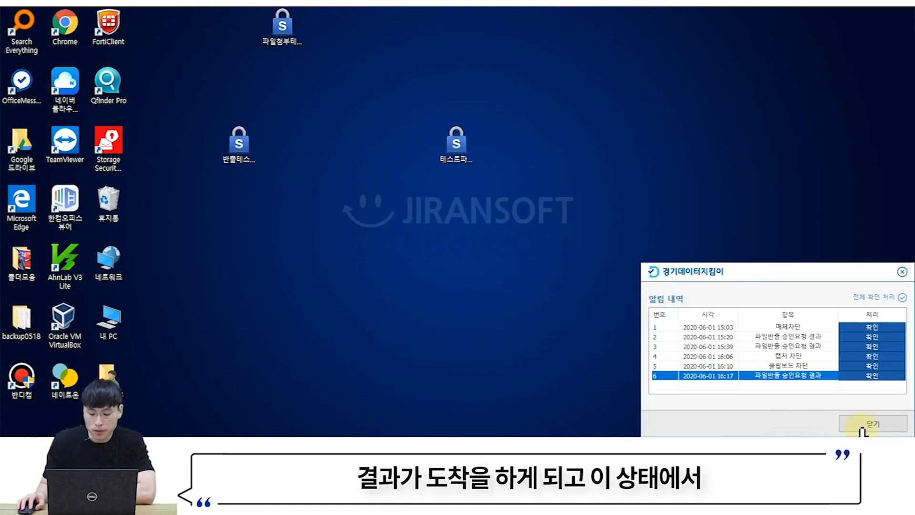
click(863, 429)
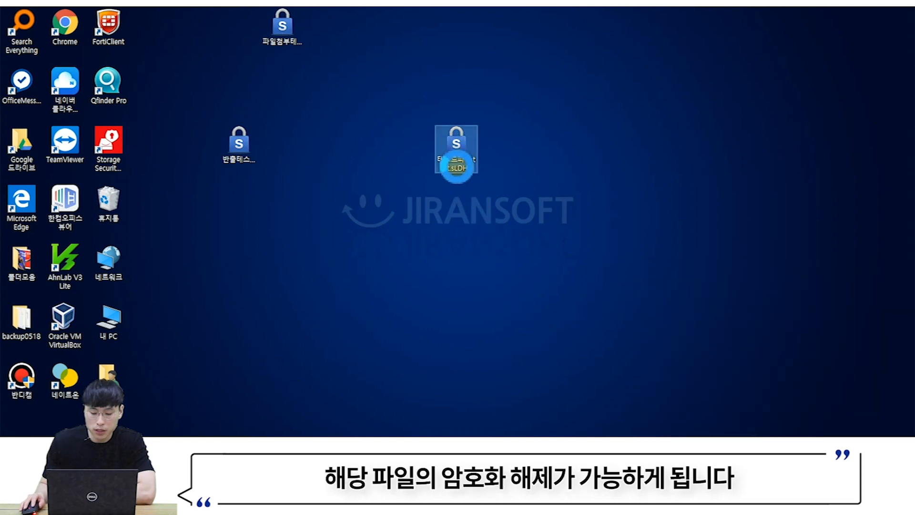
- Decrypt the approved 테스트파일.txt.sLDH with 경기데이터지킴이 > 암호화 해제
right_click(459, 154)
mouse_move(568, 275)
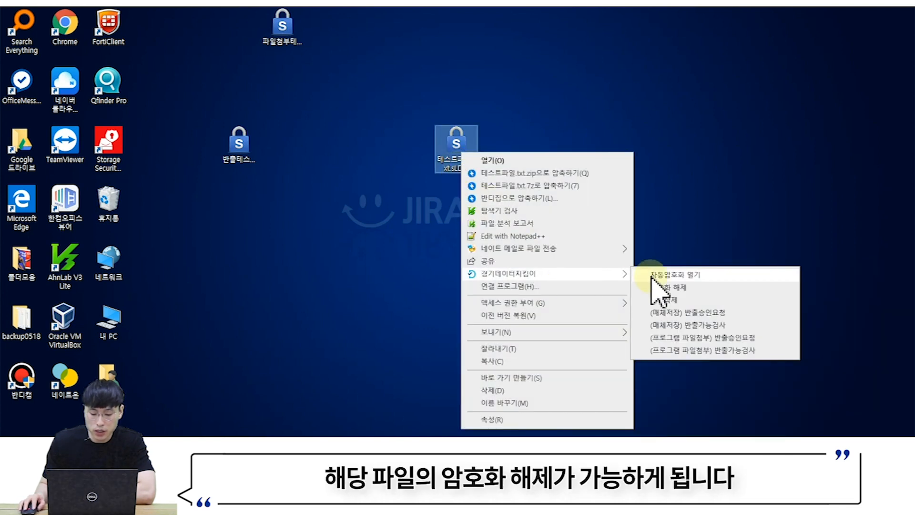
click(673, 286)
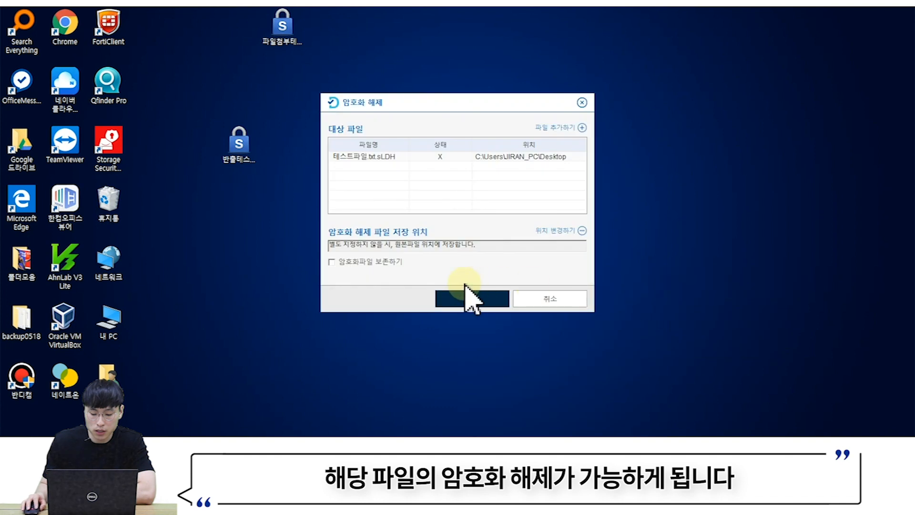
click(460, 299)
click(493, 232)
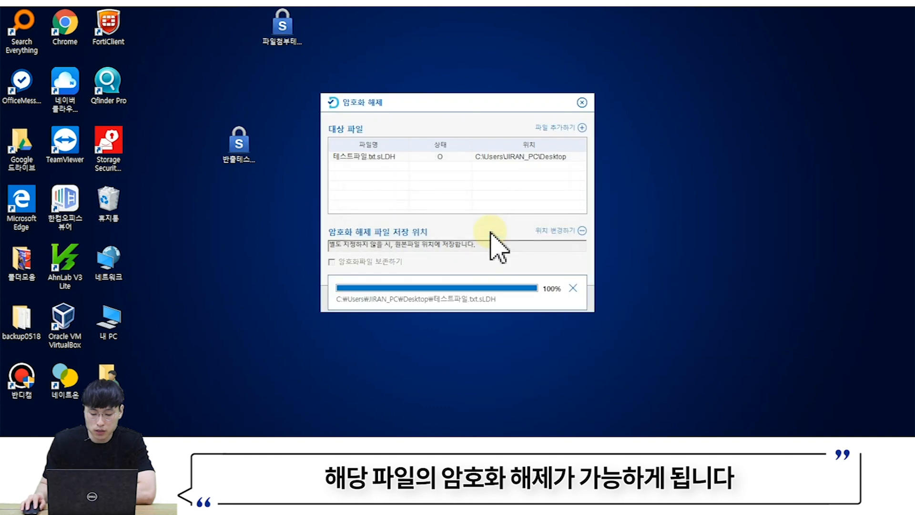
click(491, 234)
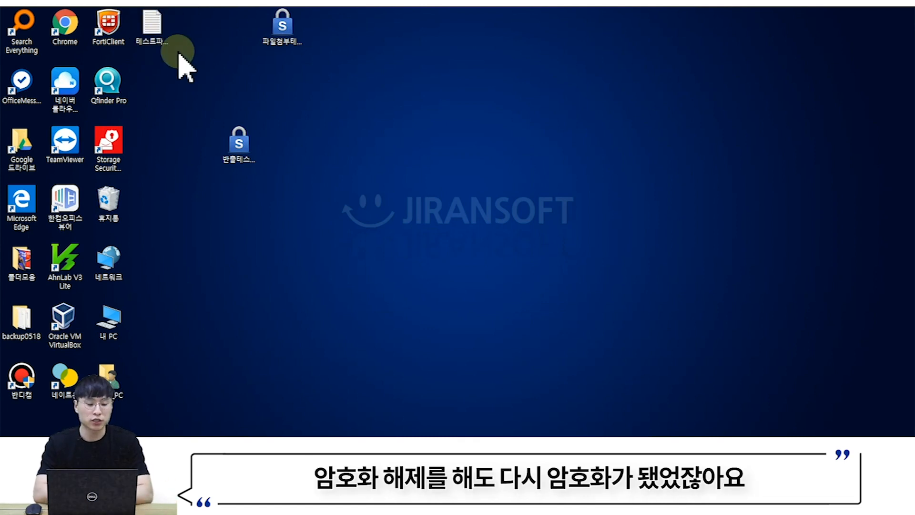
- Move the decrypted 테스트파일.txt to the desktop centre and open 실시간 검사 정책
click(163, 37)
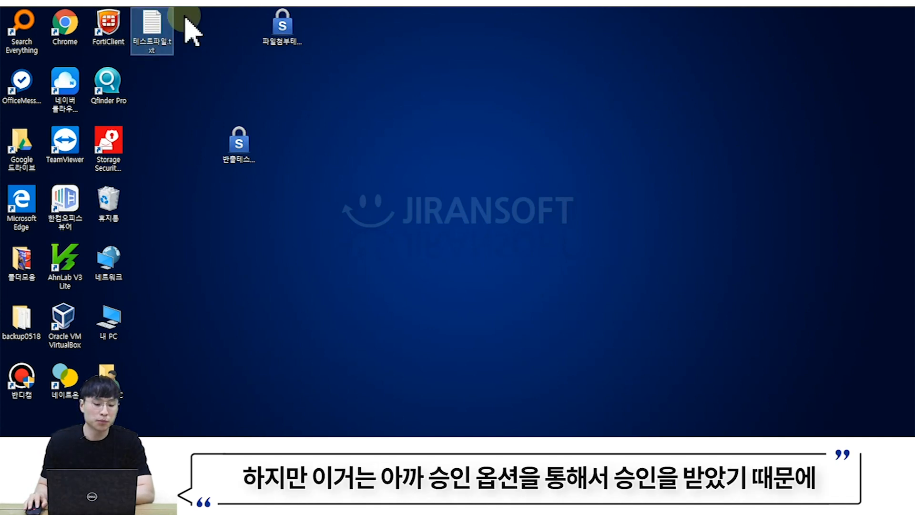
drag(157, 45, 555, 106)
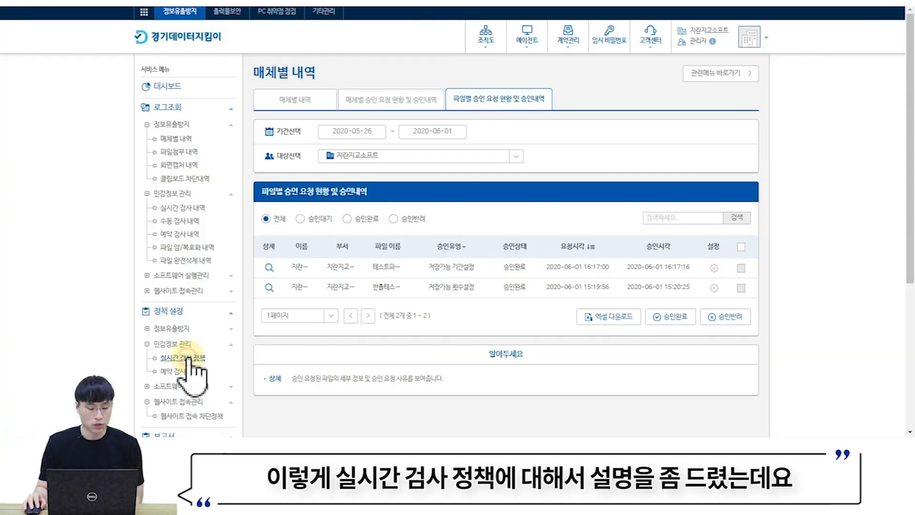
click(186, 358)
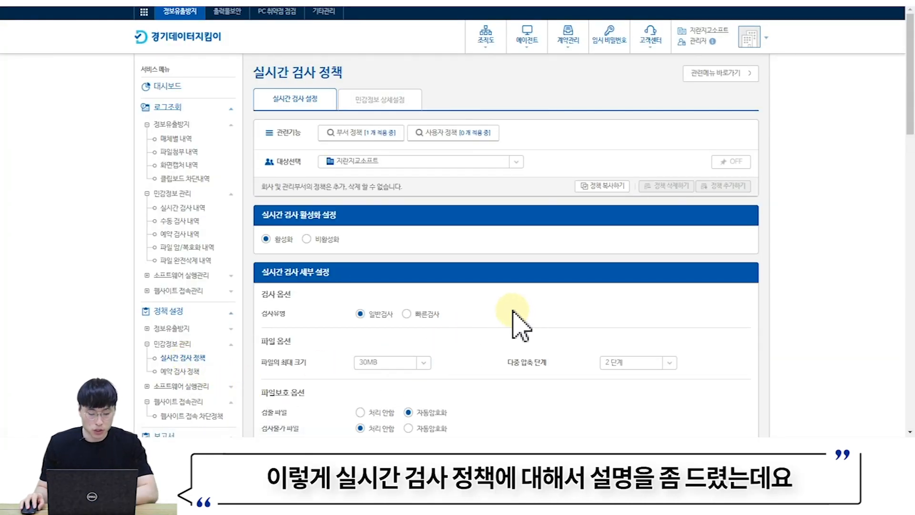
- Review the extension list and exception paths like 휴지통, and bring up the add-path dialog
scroll(519, 325, down, 5)
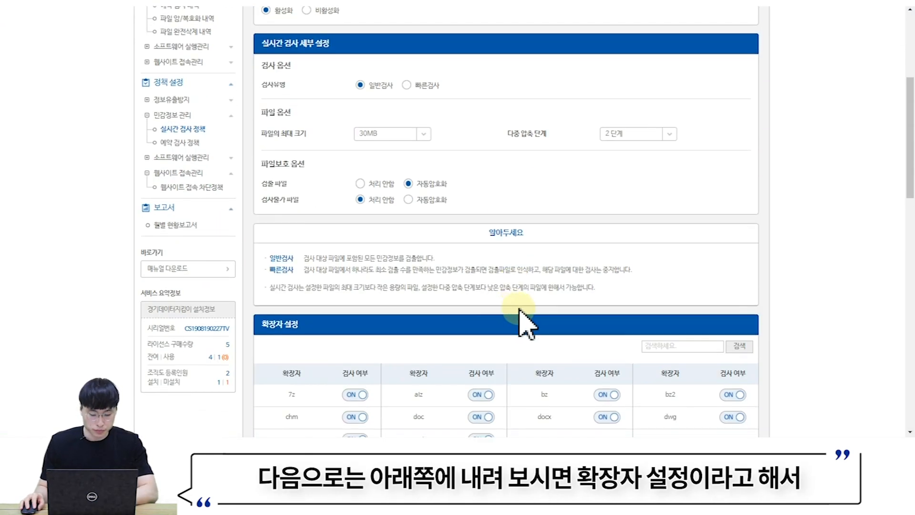
scroll(525, 322, down, 3)
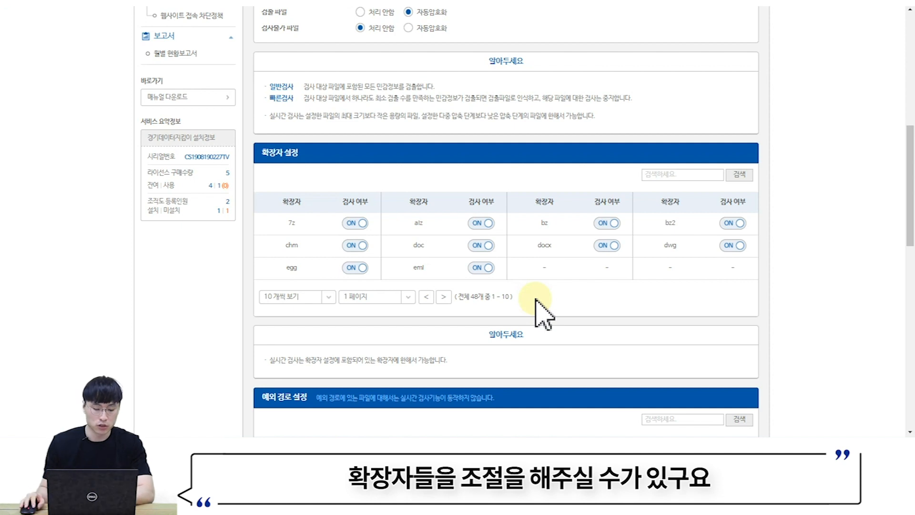
scroll(536, 300, down, 6)
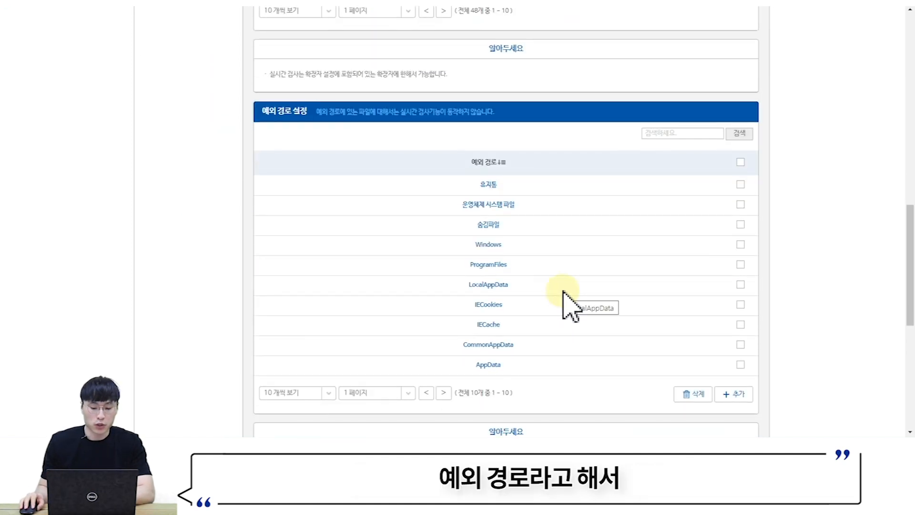
scroll(564, 292, down, 1)
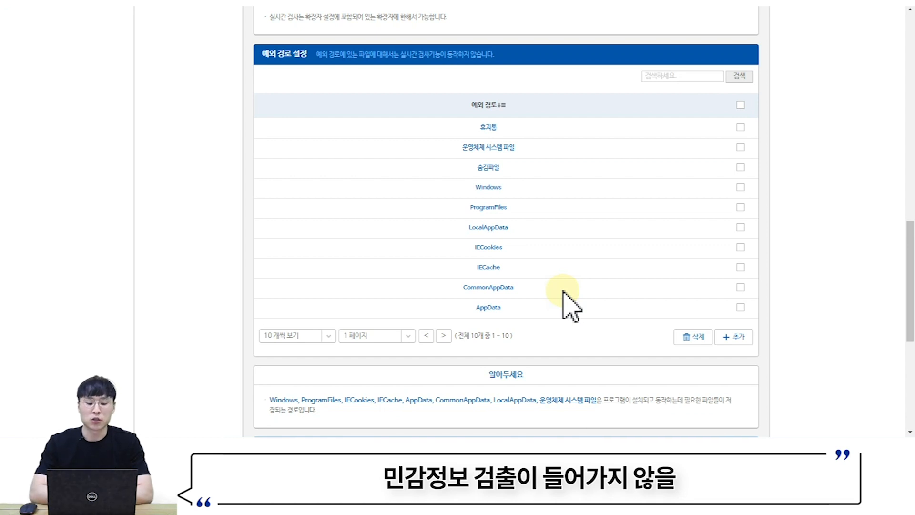
click(563, 291)
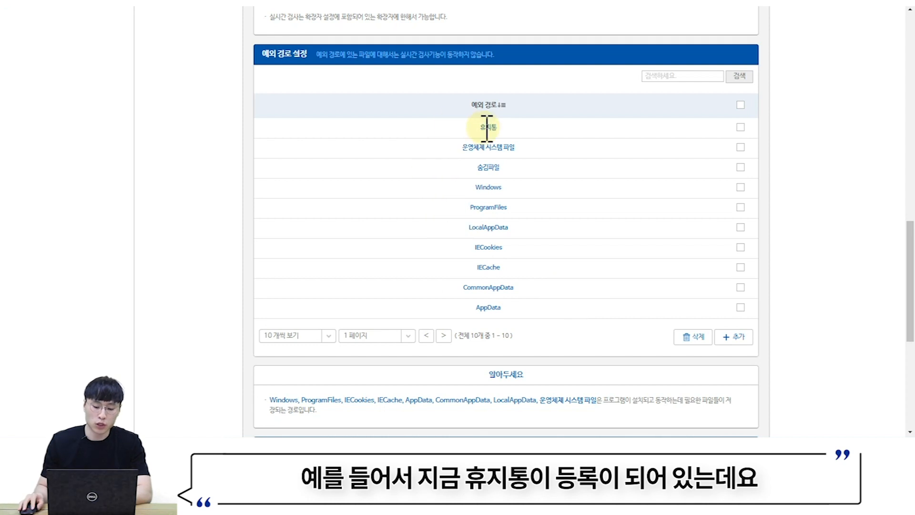
drag(487, 128, 513, 127)
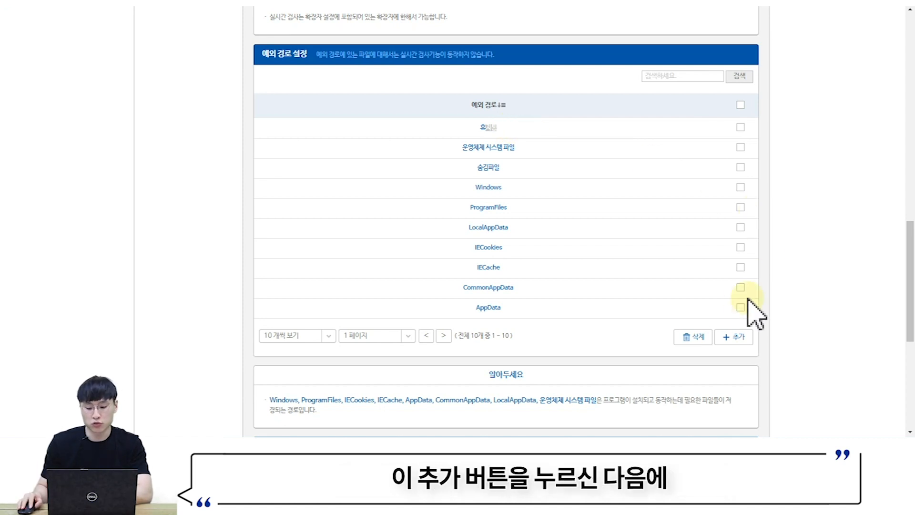
click(735, 337)
click(433, 178)
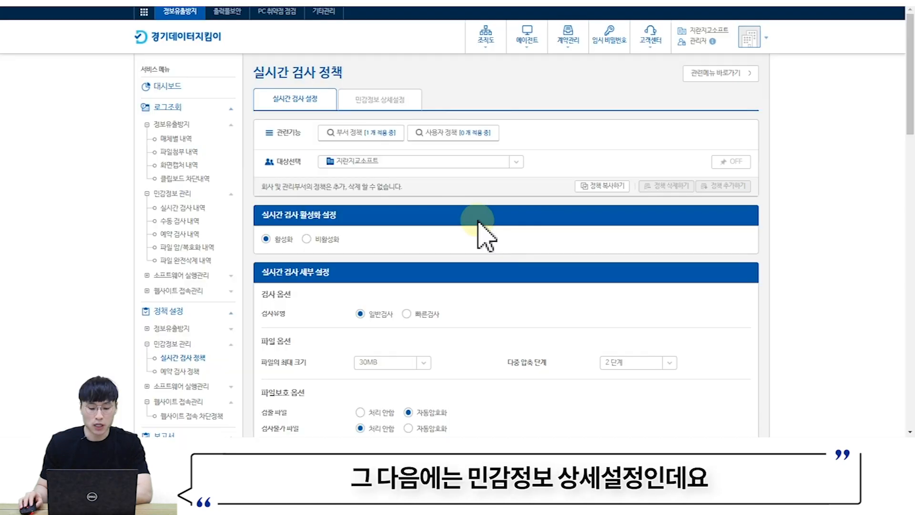
- Review detection types such as 주민번호 and the 기밀 keyword with its ten-keyword limit
click(372, 110)
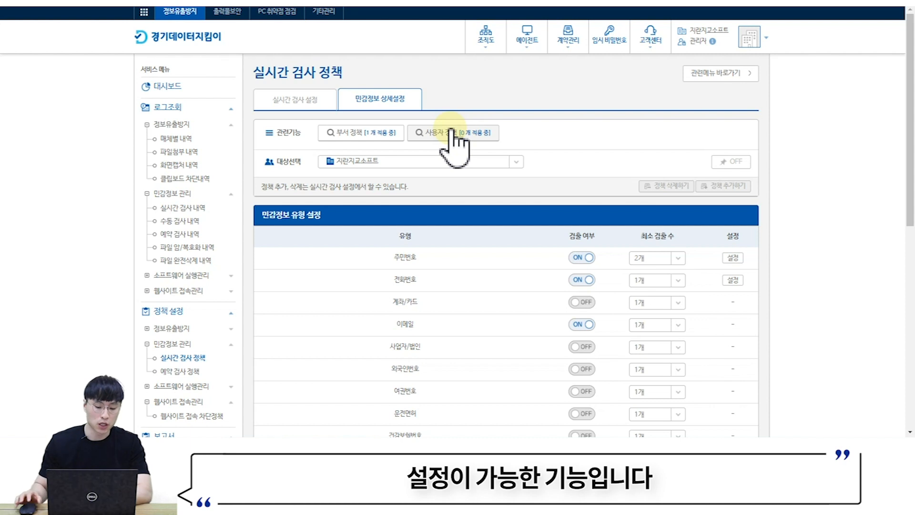
scroll(520, 153, down, 3)
scroll(460, 153, up, 1)
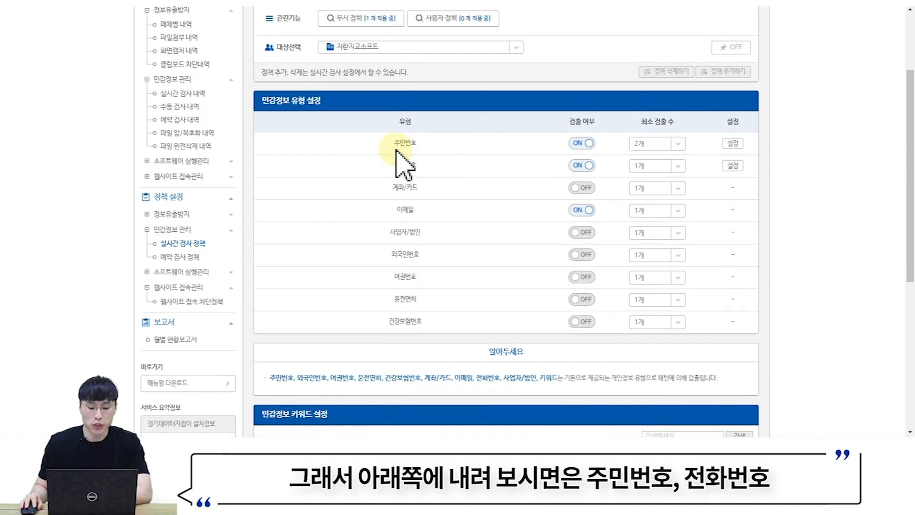
drag(394, 149, 447, 169)
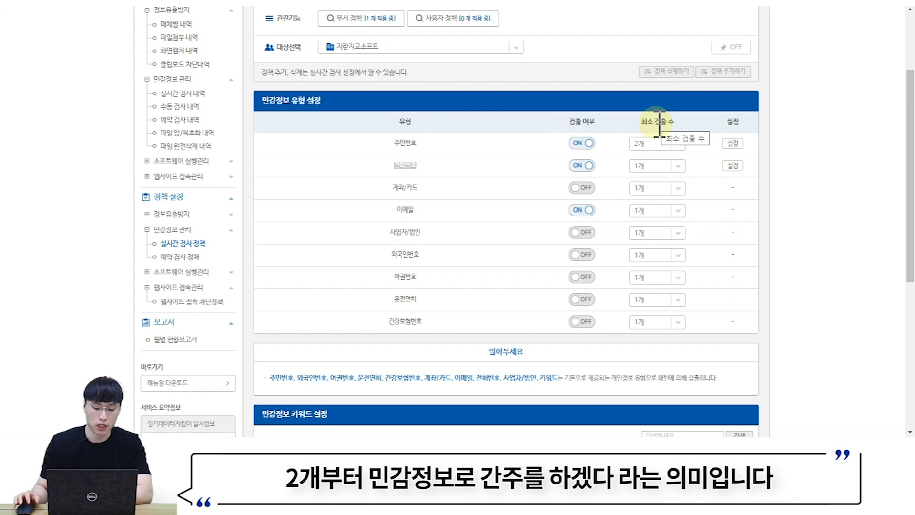
scroll(638, 217, down, 5)
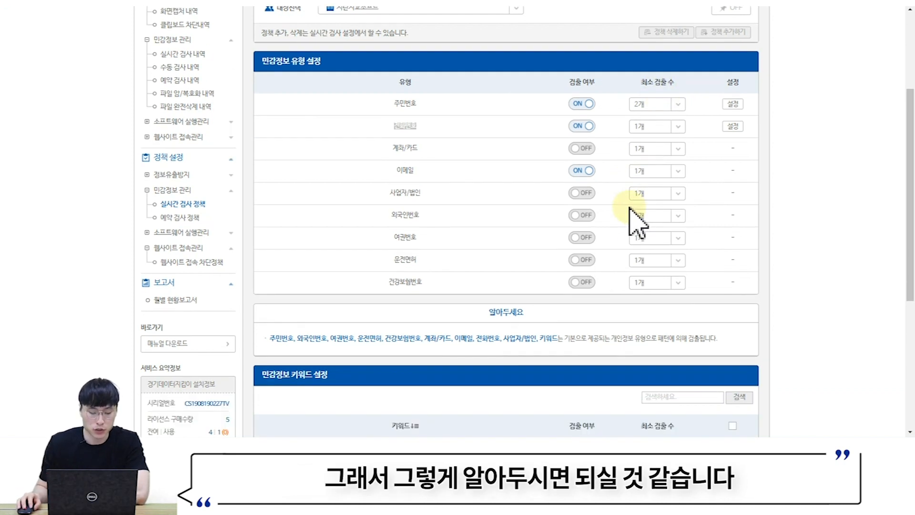
scroll(643, 210, down, 1)
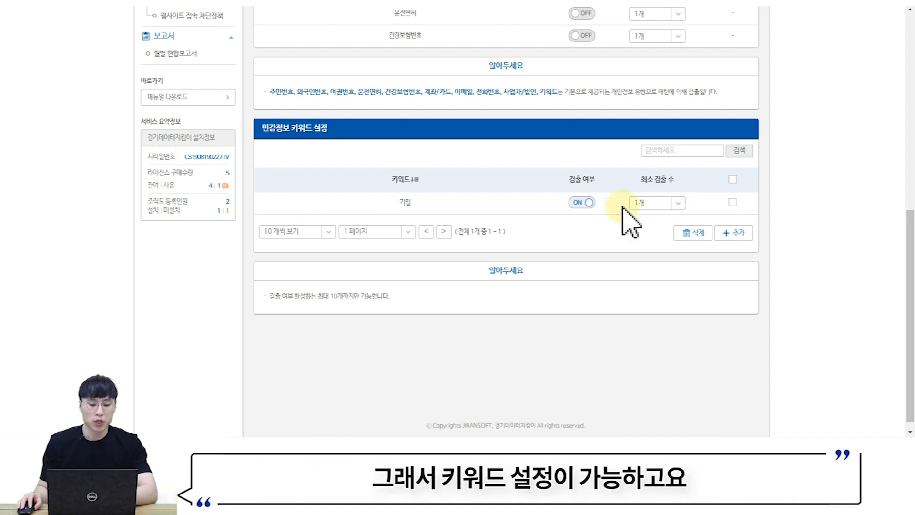
drag(319, 296, 380, 296)
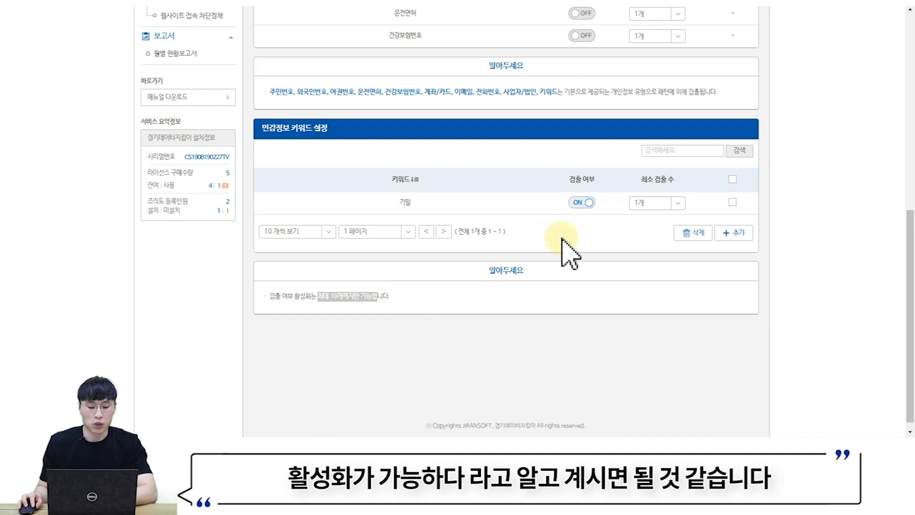
scroll(561, 248, up, 6)
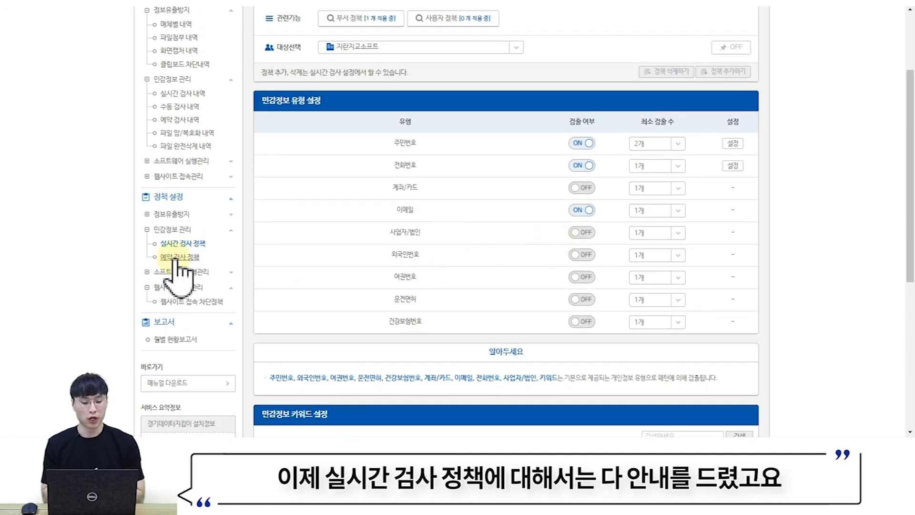
- View the 예약 검사 정책 page, then collapse 민감정보 관리 and expand 소프트웨어 실행관리
click(175, 258)
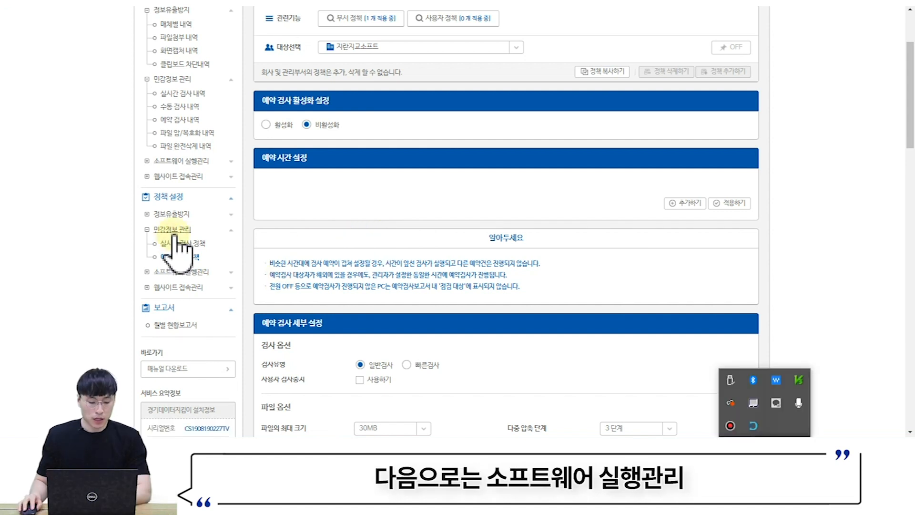
click(173, 231)
click(186, 245)
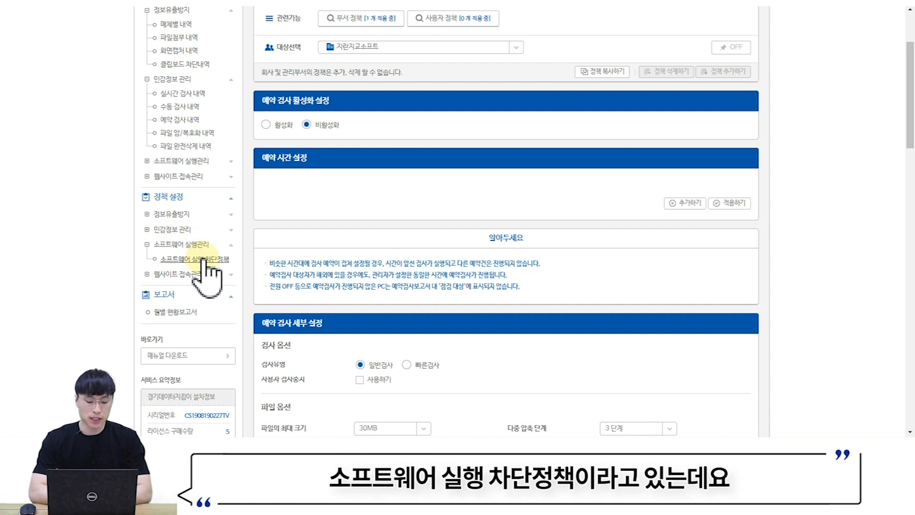
- Open 소프트웨어 실행 차단정책, review its categories, and set 동영상 플레이어 to 차단
click(204, 260)
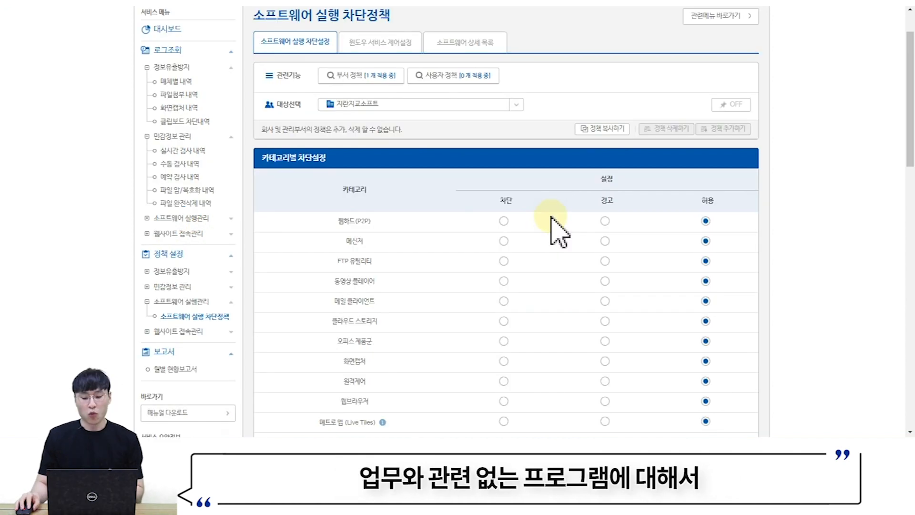
scroll(548, 224, down, 2)
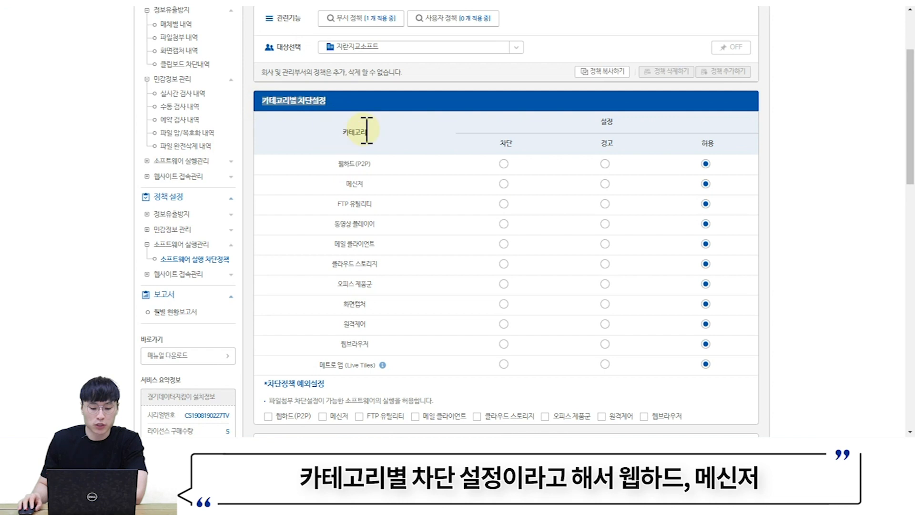
scroll(377, 136, down, 1)
click(346, 123)
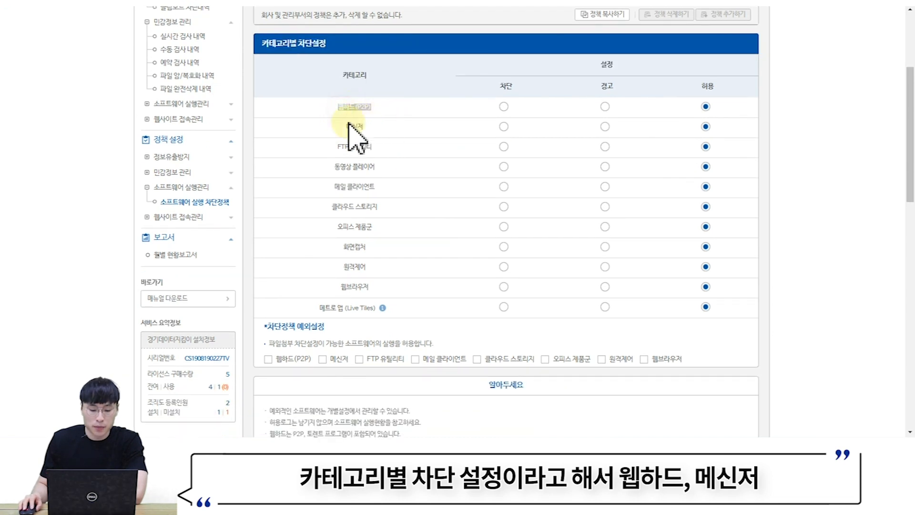
triple_click(327, 147)
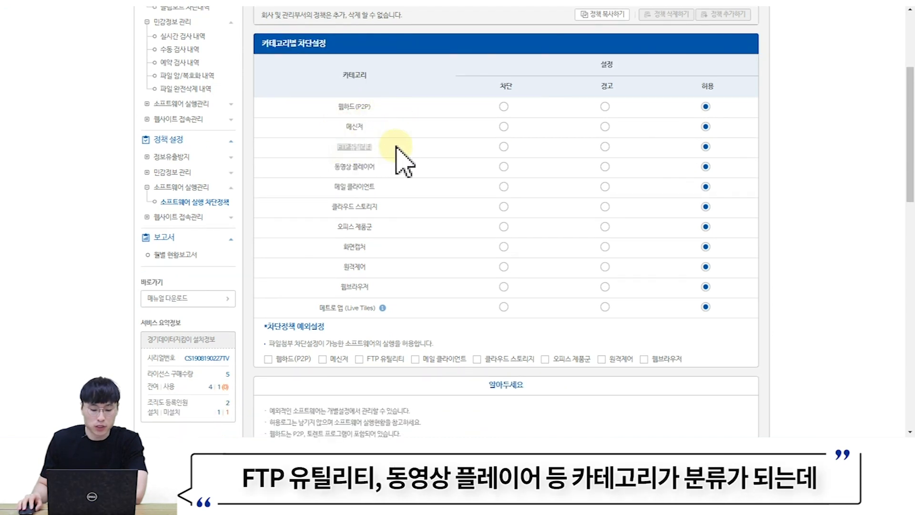
triple_click(336, 167)
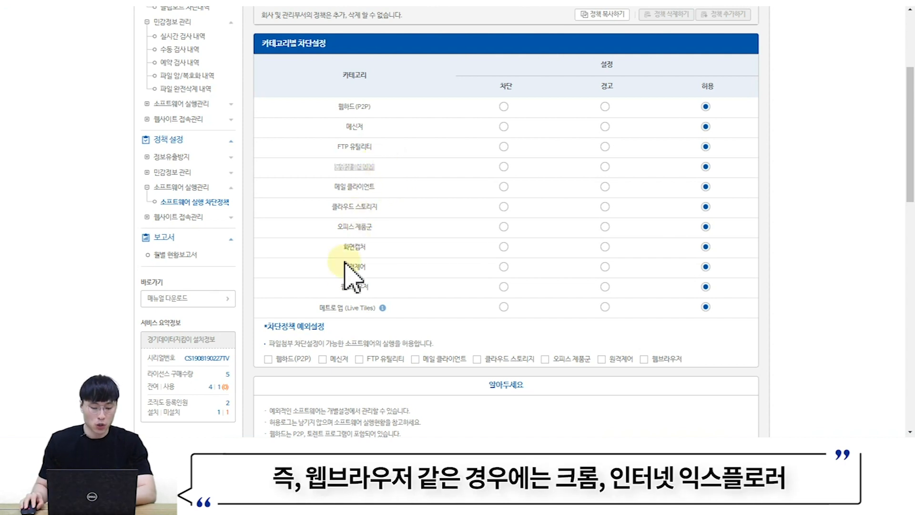
drag(336, 288, 381, 289)
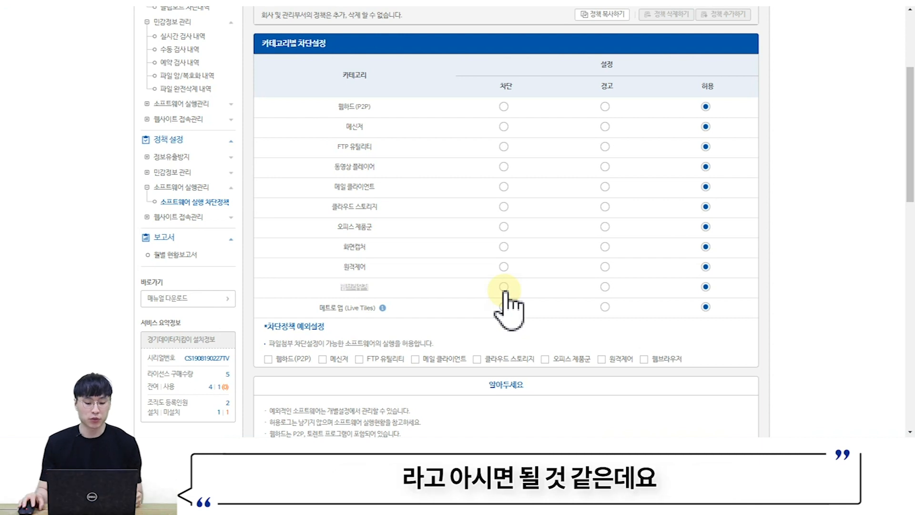
click(504, 166)
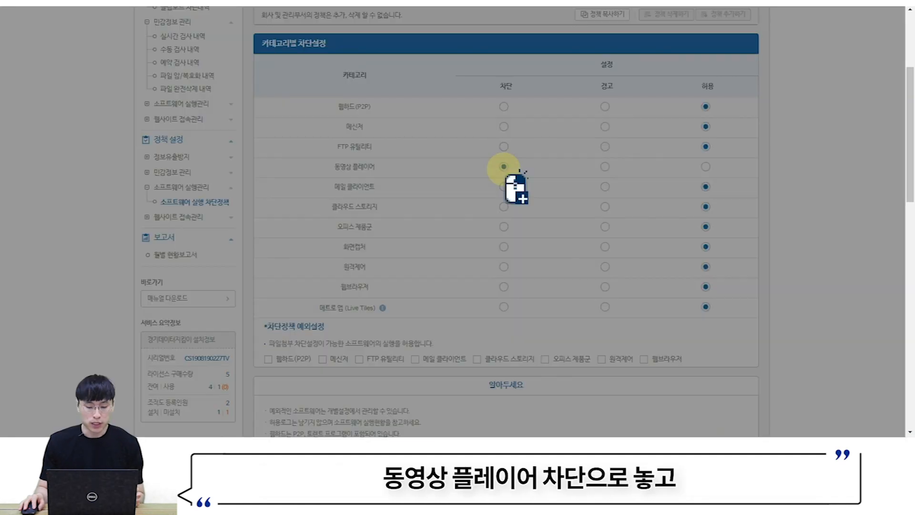
click(766, 447)
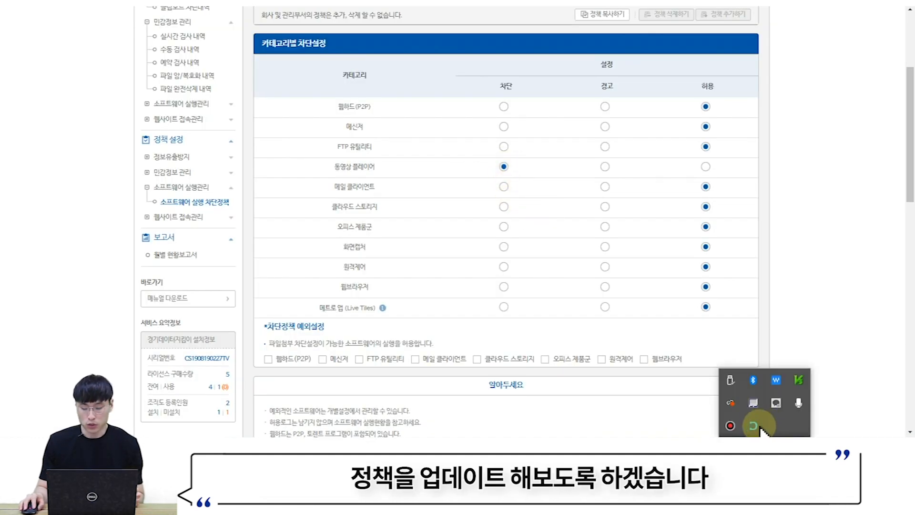
- Update the agent's policy, launch Windows Media Player from search, and confirm it is blocked
right_click(760, 424)
click(782, 377)
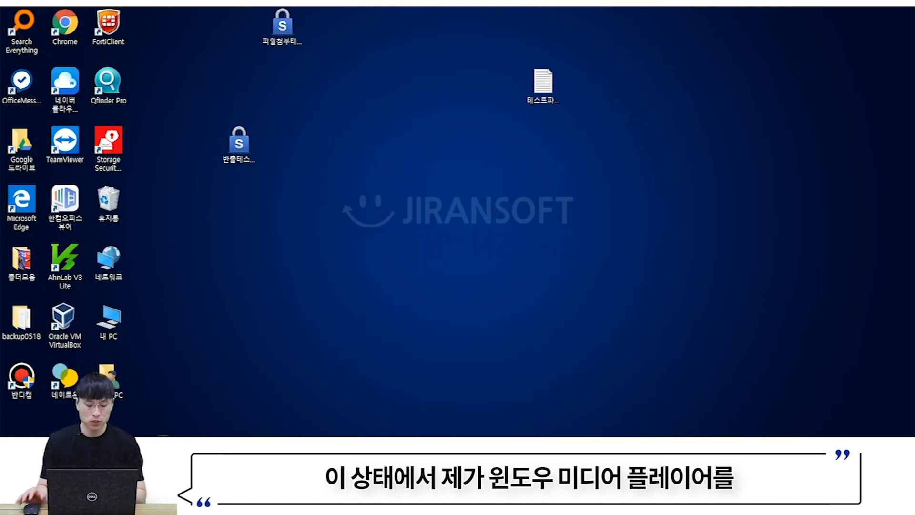
click(163, 446)
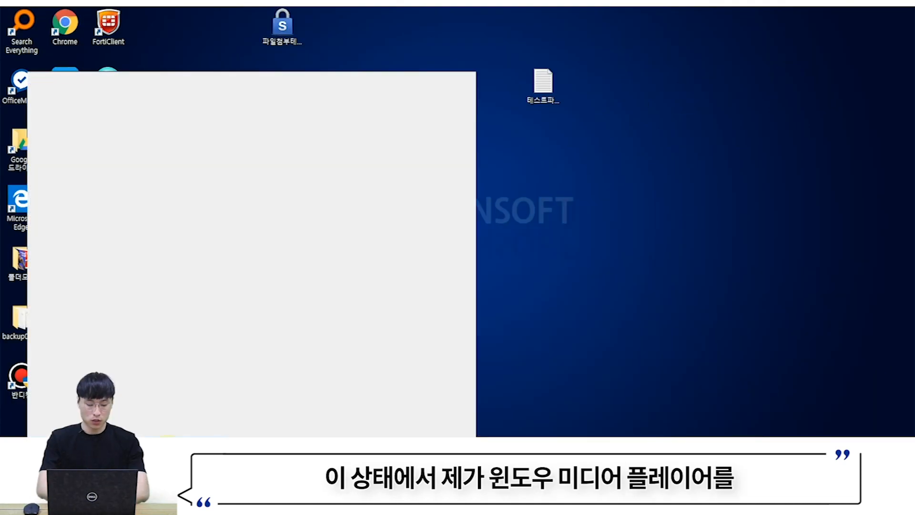
text(meid)
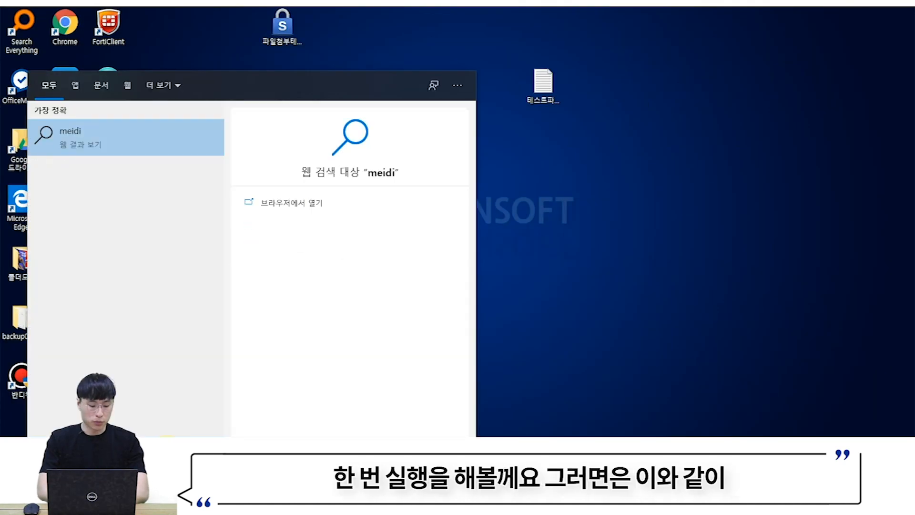
key(Return)
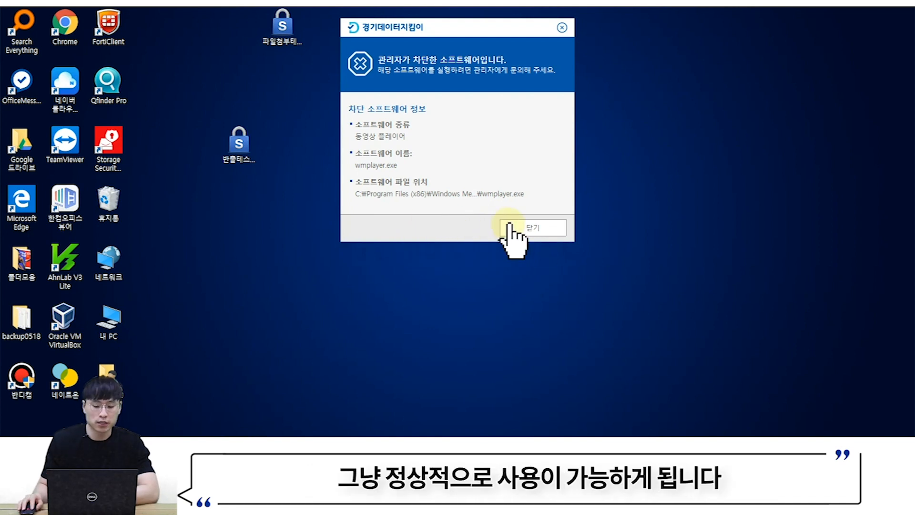
click(545, 228)
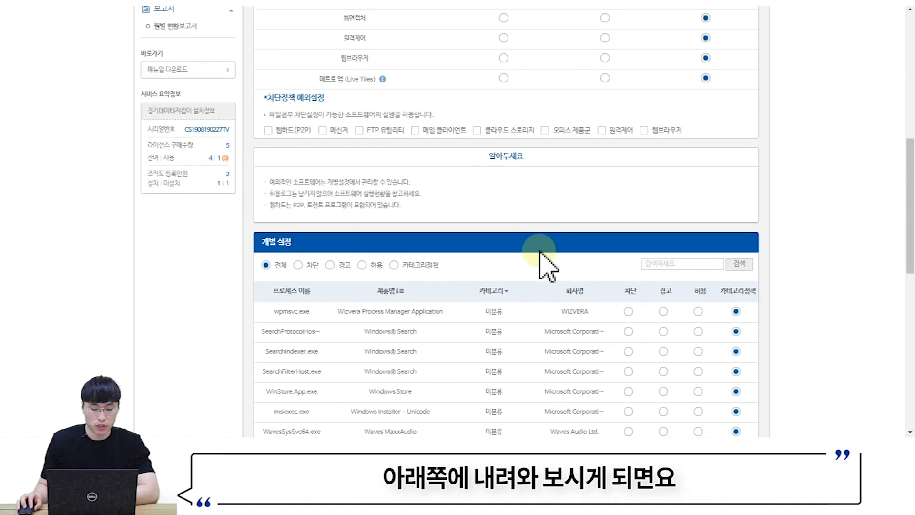
- Scroll through the 개별 설정 program list and back up to 카테고리별 차단설정
scroll(538, 261, down, 5)
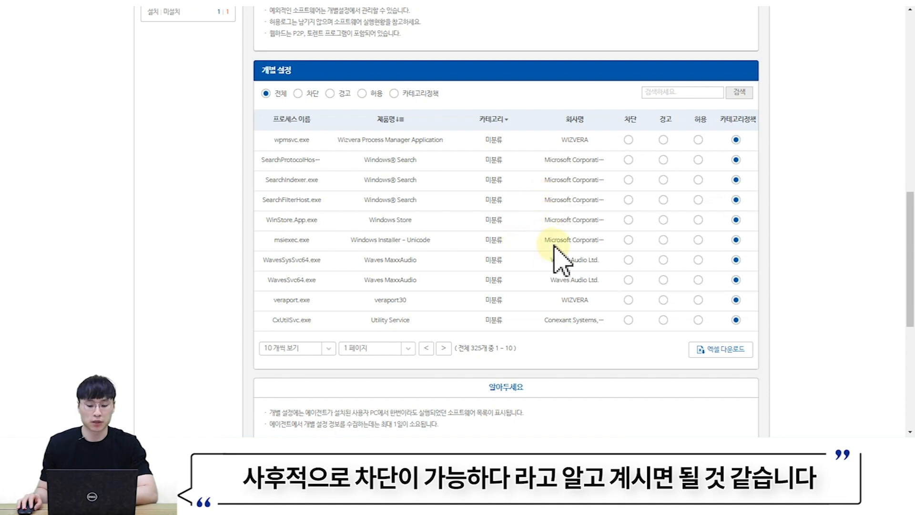
scroll(390, 266, up, 8)
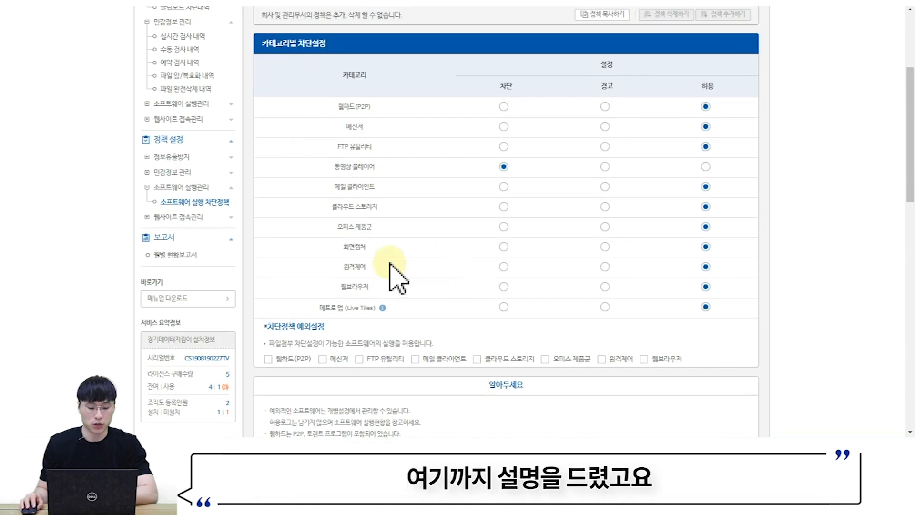
- Open 웹사이트 접속 차단정책 and review its 전체 웹사이트 접속 제어 and 카테고리별 차단설정 sections
click(188, 218)
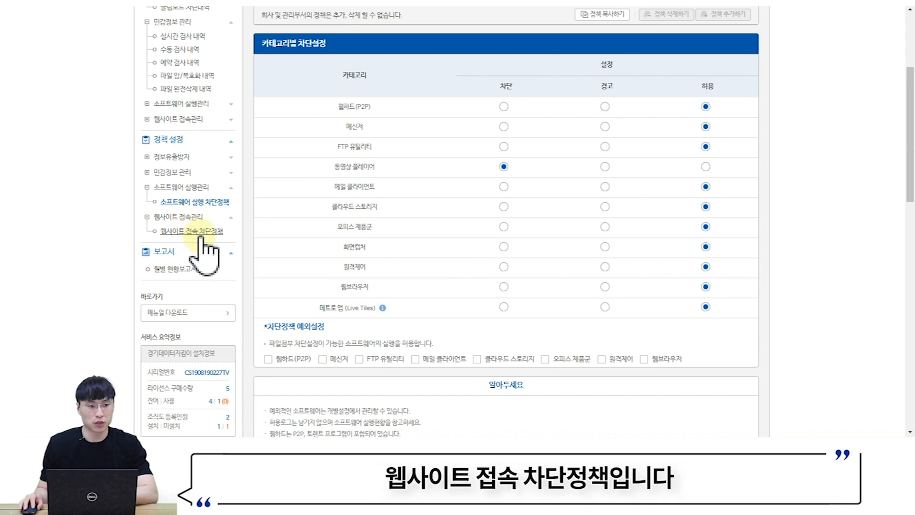
click(201, 235)
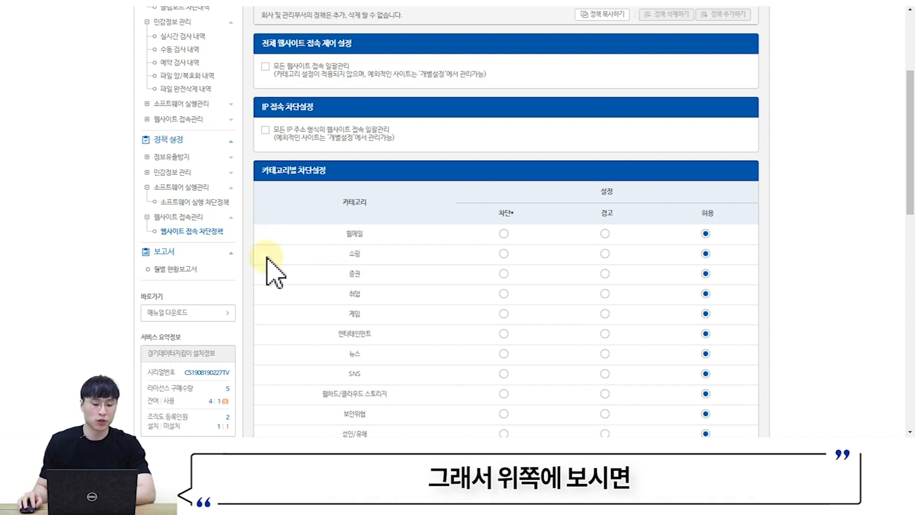
drag(262, 41, 346, 44)
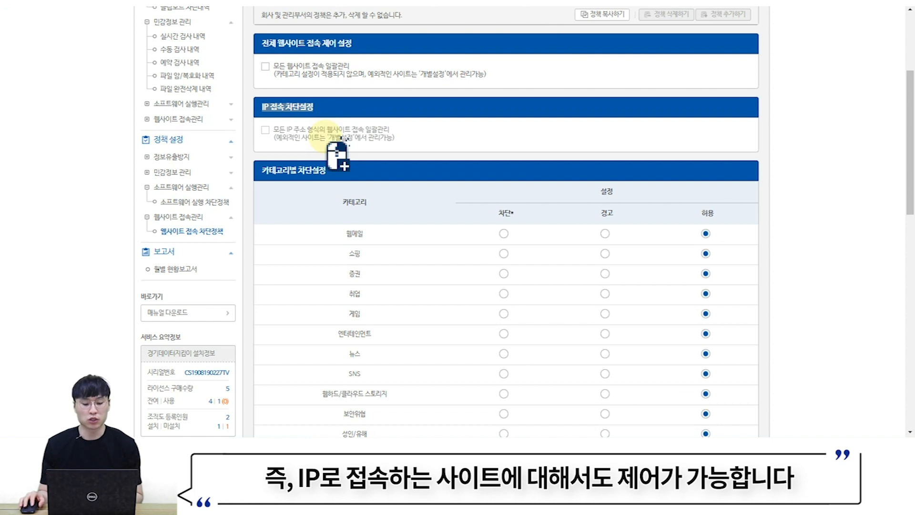
scroll(305, 124, down, 2)
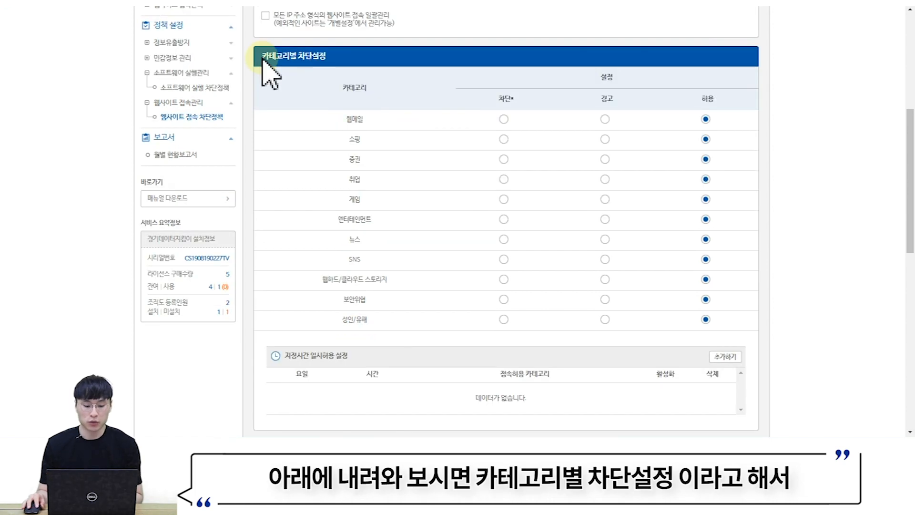
drag(263, 57, 328, 57)
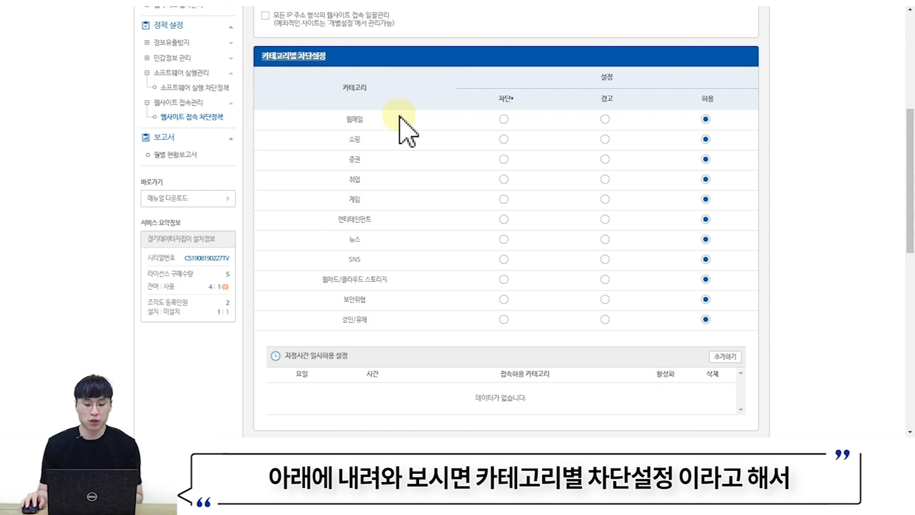
click(339, 122)
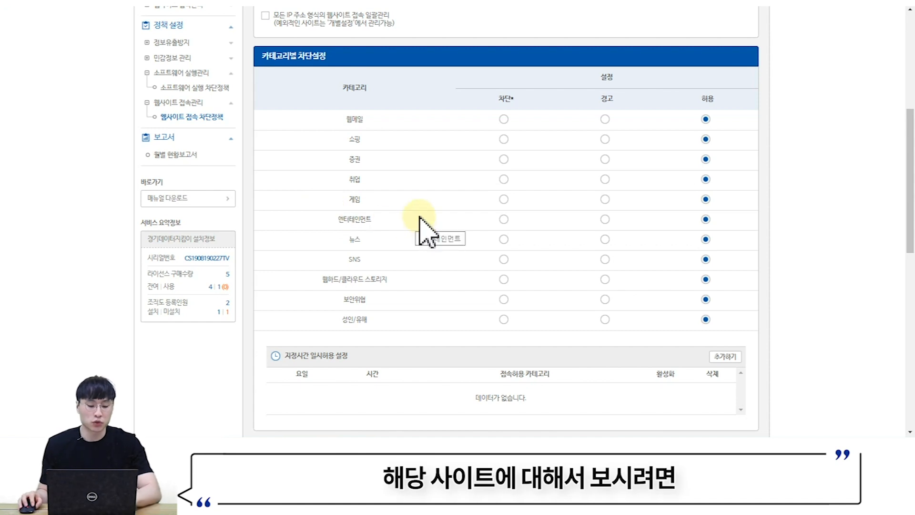
scroll(422, 210, up, 2)
scroll(427, 210, up, 3)
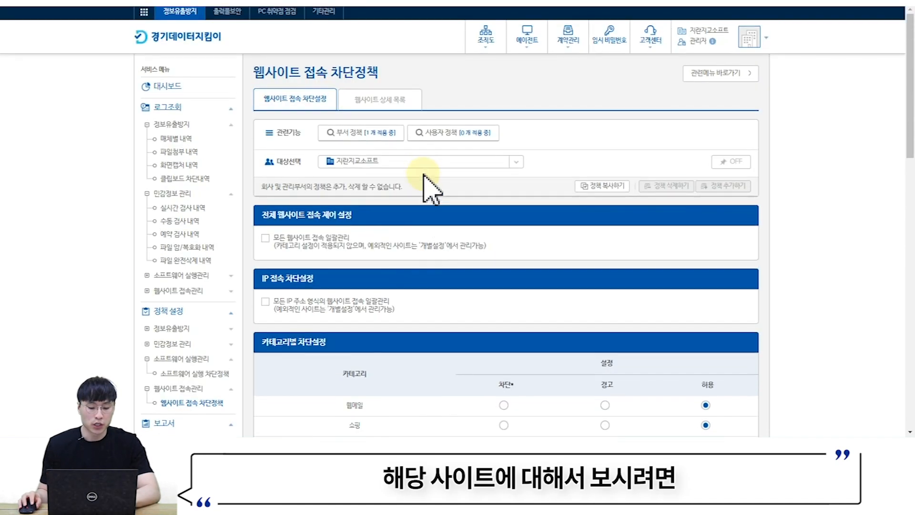
- Check the 웹사이트 상세 목록, set the 쇼핑 category to 차단, and bring up the agent's tray menu
click(380, 101)
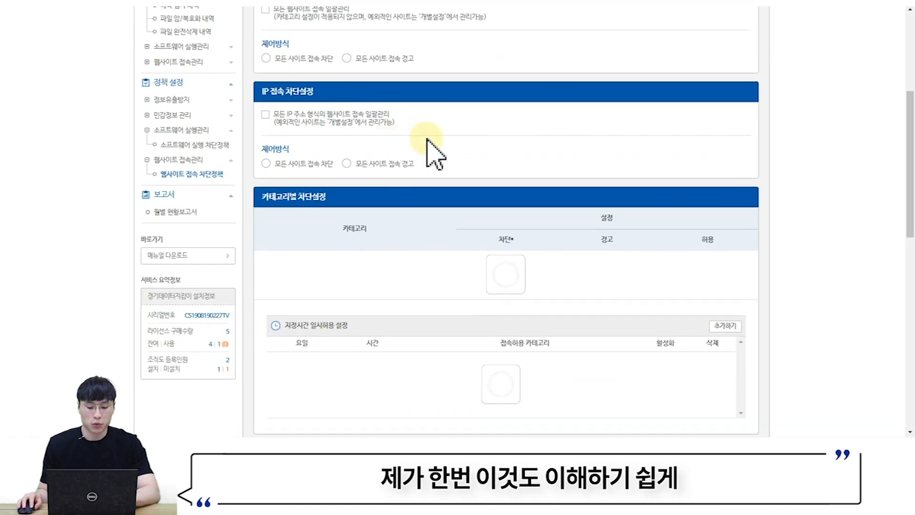
scroll(524, 174, down, 3)
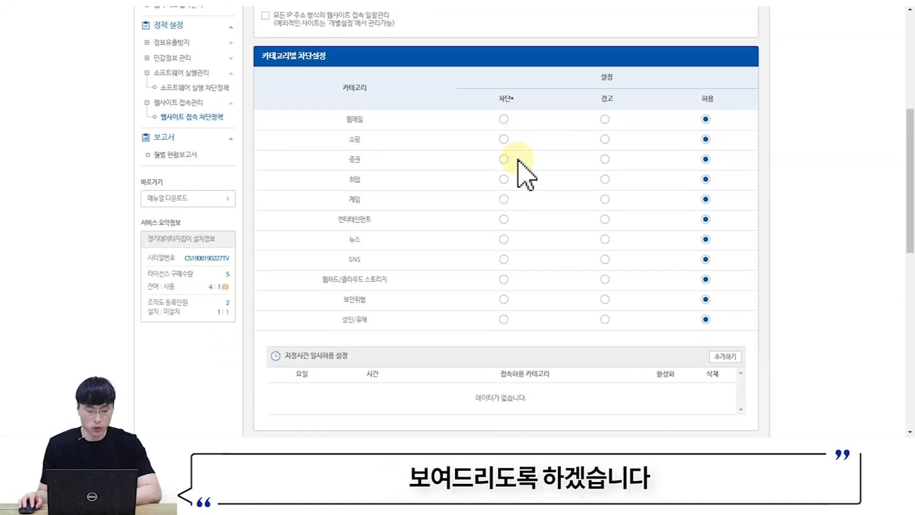
click(504, 139)
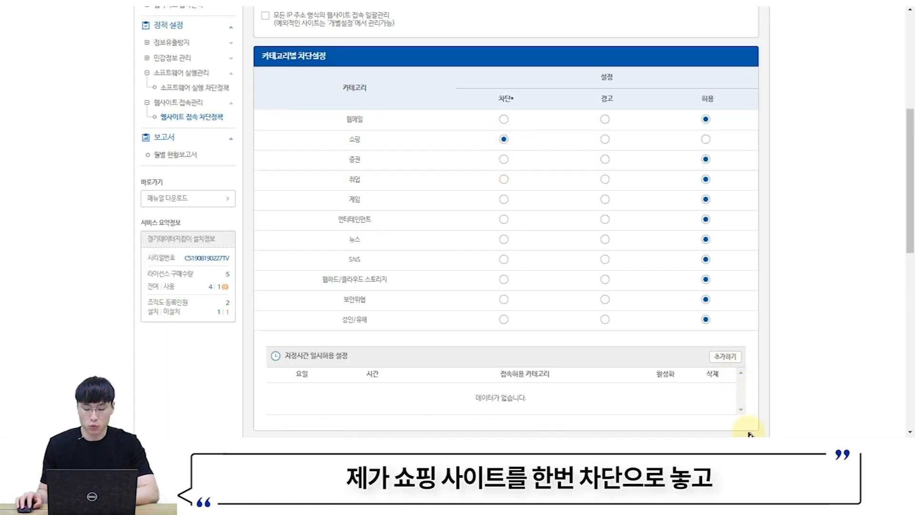
click(764, 450)
right_click(763, 427)
- Apply the policy update and confirm 11st.co.kr shows the 경기데이터지킴이 block page
click(775, 400)
key(ctrl+t)
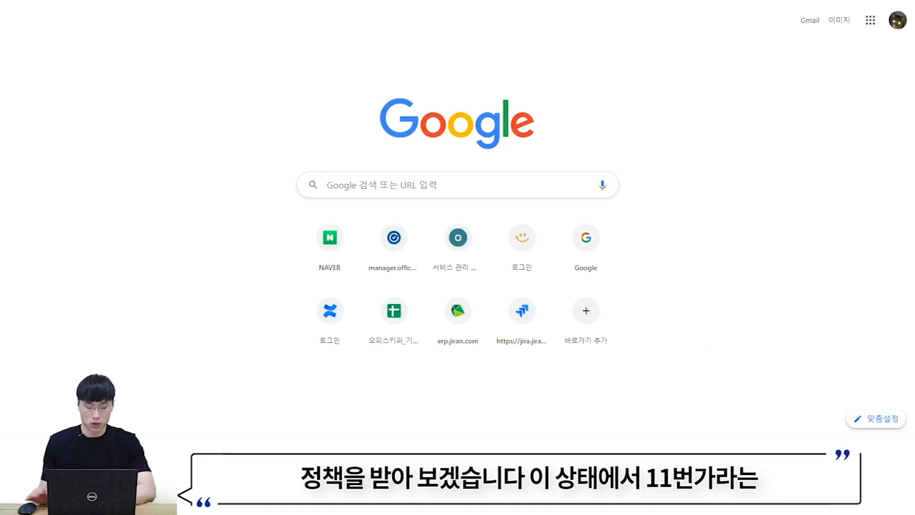
text(11st)
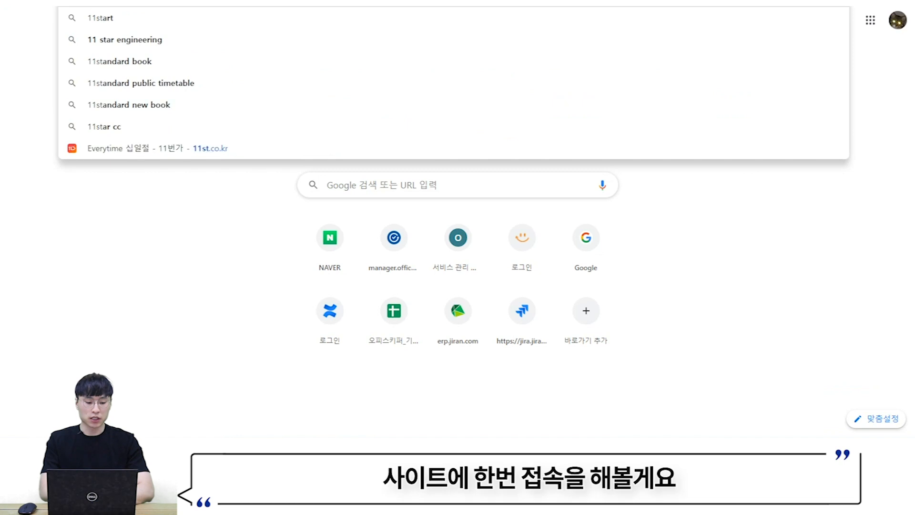
text(.co.kr)
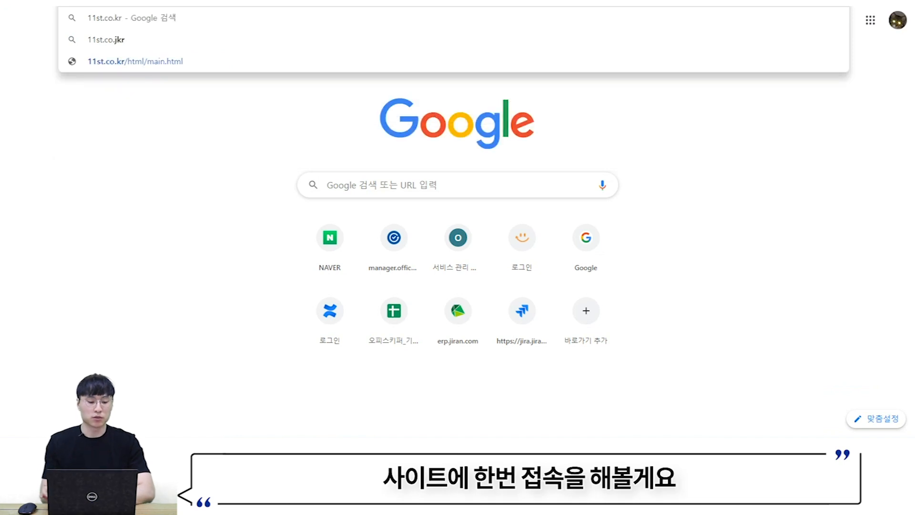
key(Return)
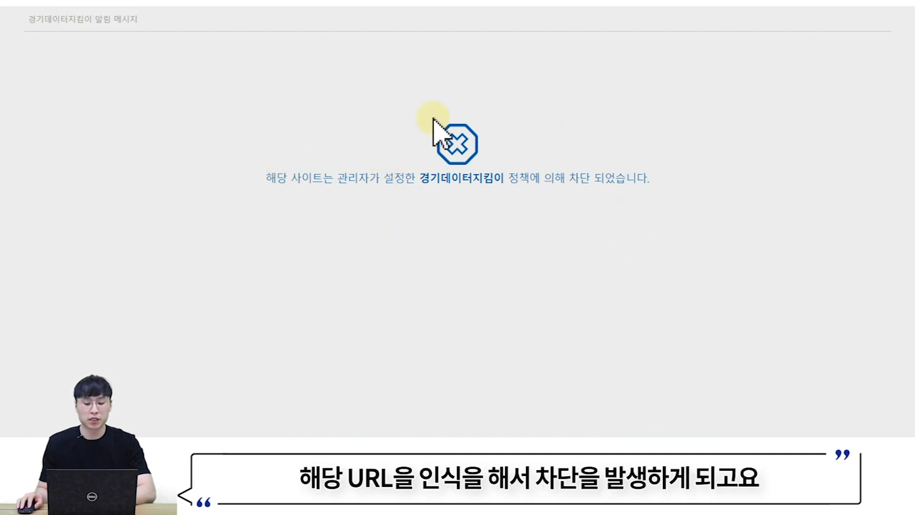
drag(264, 179, 661, 181)
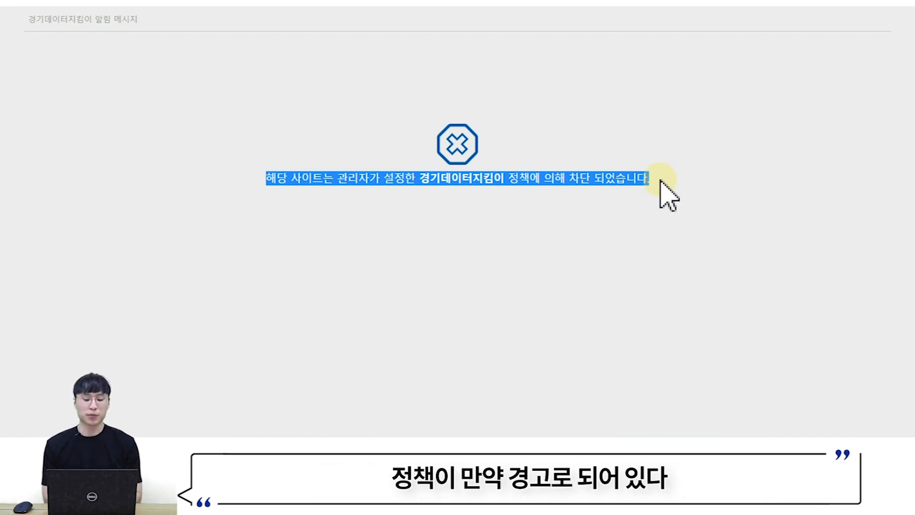
click(418, 208)
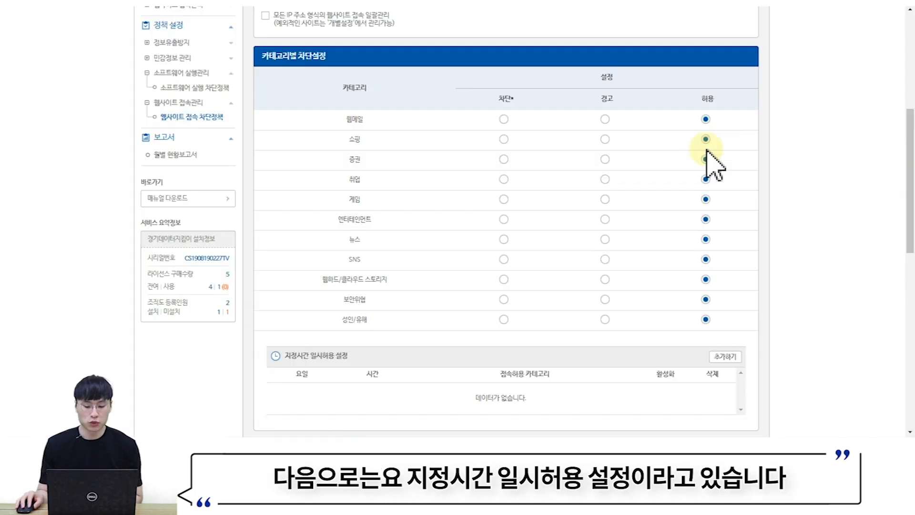
scroll(705, 158, down, 3)
drag(278, 246, 372, 244)
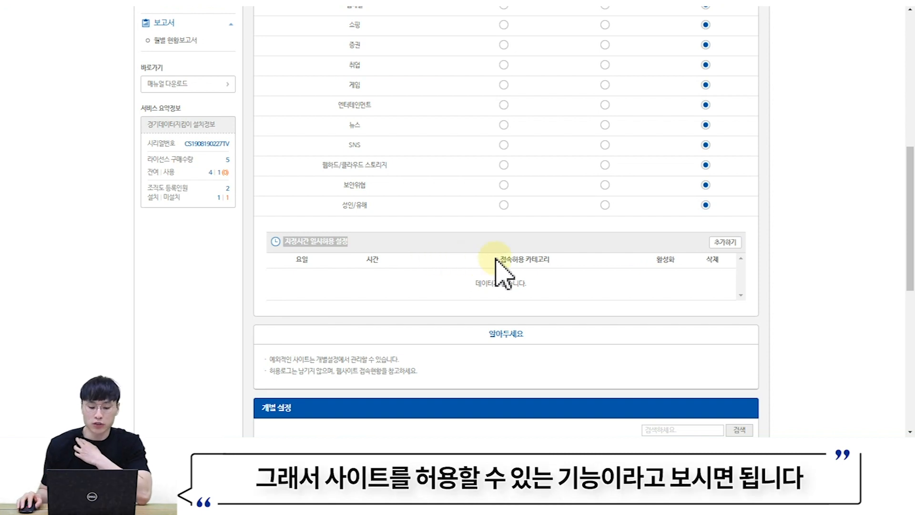
click(727, 244)
scroll(446, 234, down, 1)
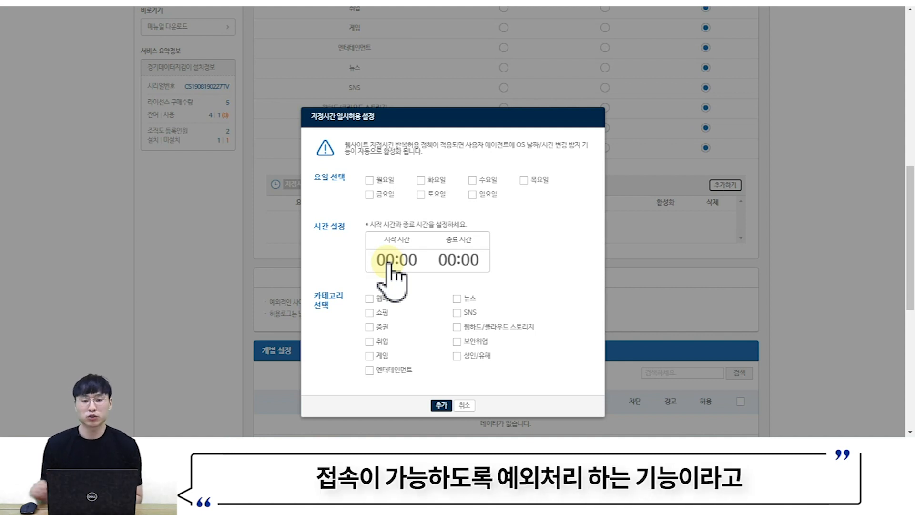
click(472, 409)
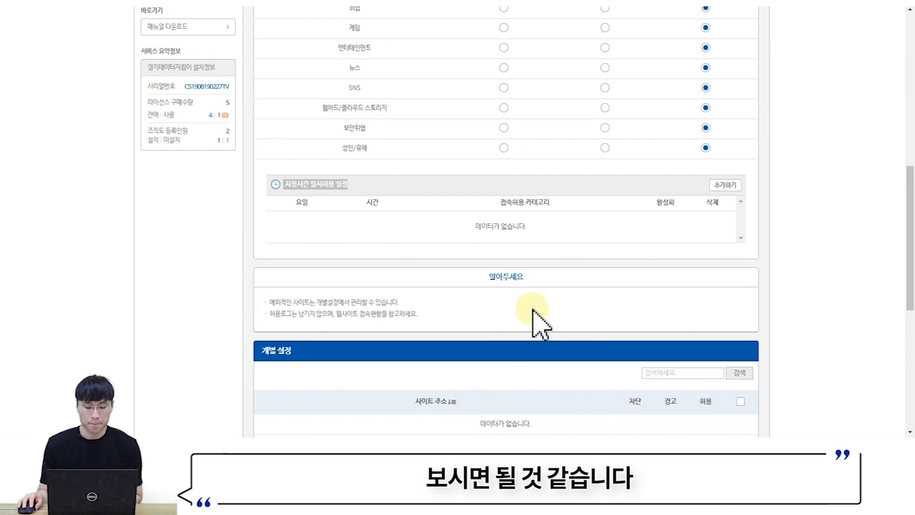
scroll(531, 315, down, 3)
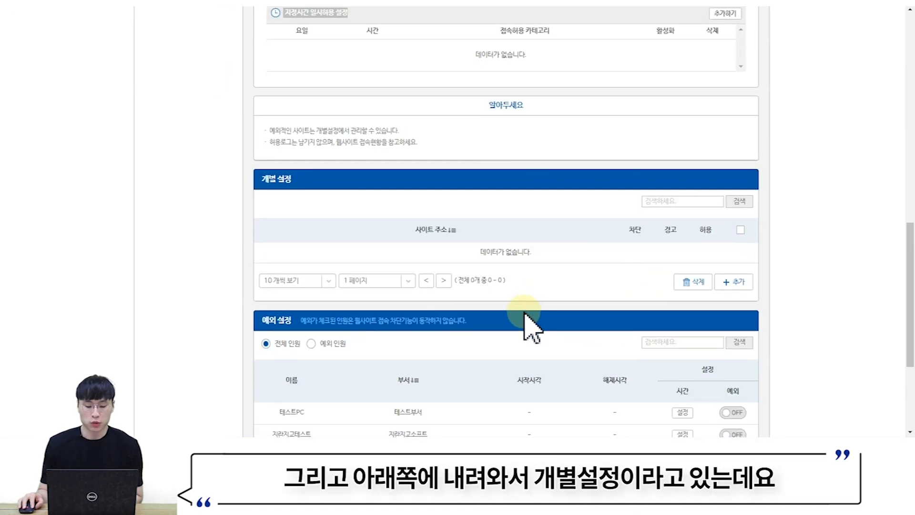
- Open the 개별 설정 add-site form, then cancel without adding an address
click(753, 287)
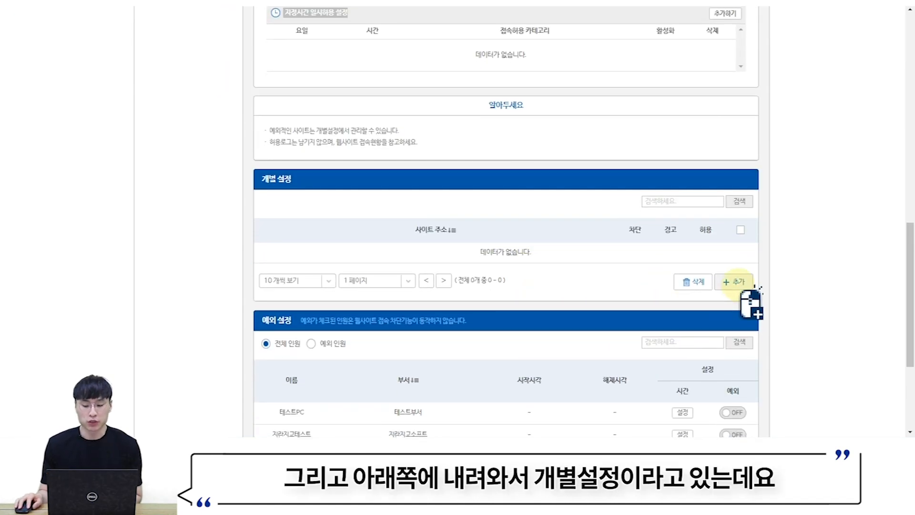
click(739, 284)
click(500, 188)
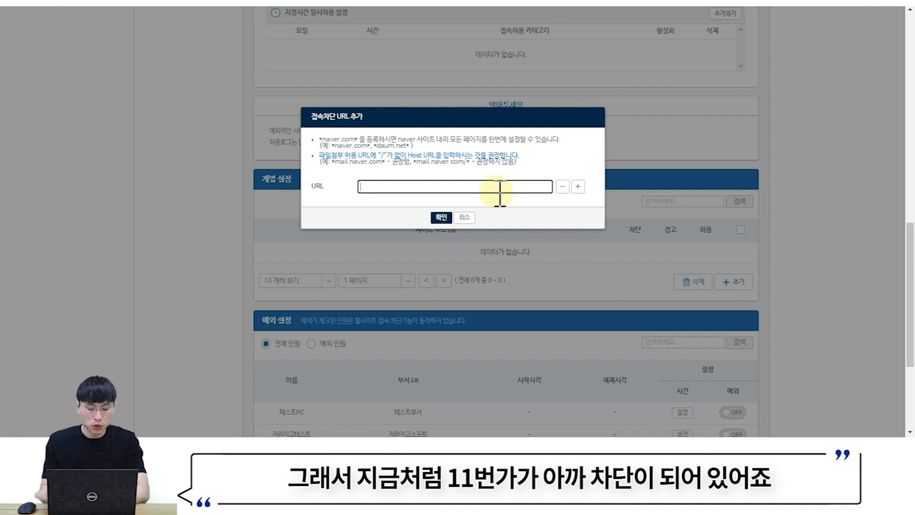
click(465, 217)
scroll(484, 242, up, 8)
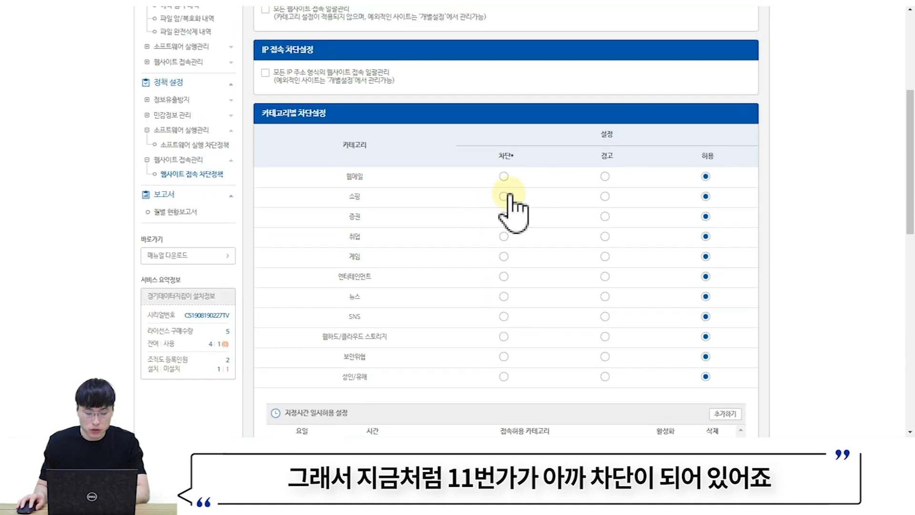
- Set the 쇼핑 category to 차단 and load 11st.co.kr to confirm it is blocked
click(504, 196)
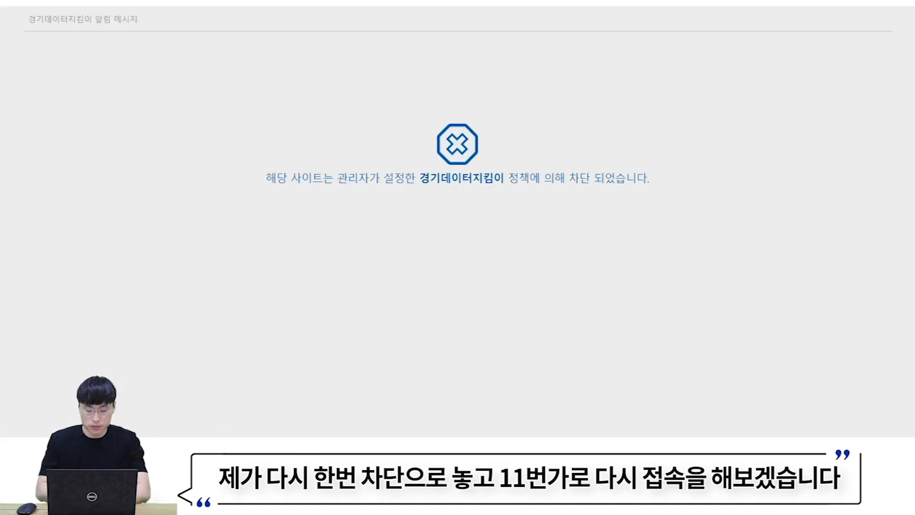
text(11st.co.kr)
key(Return)
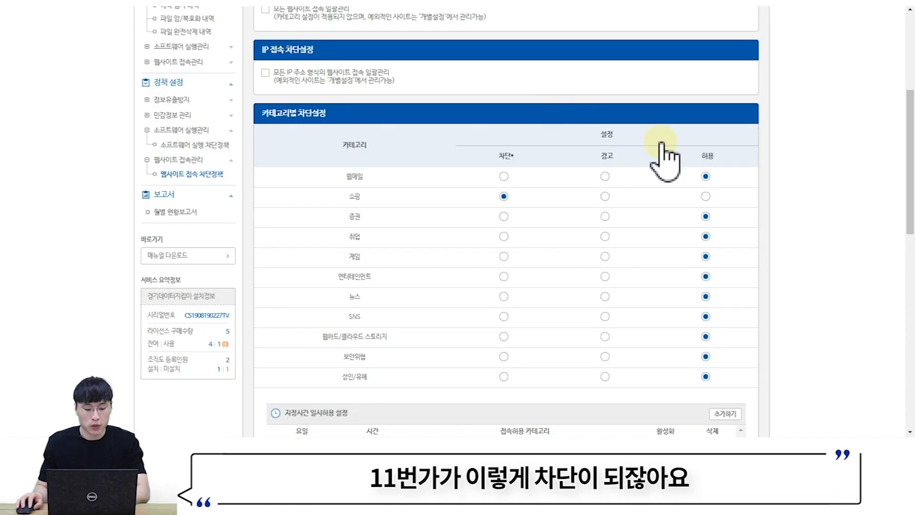
scroll(663, 153, down, 8)
- Add *11st.co.kr* to the 개별 설정 site list and update the agent's policy
click(737, 166)
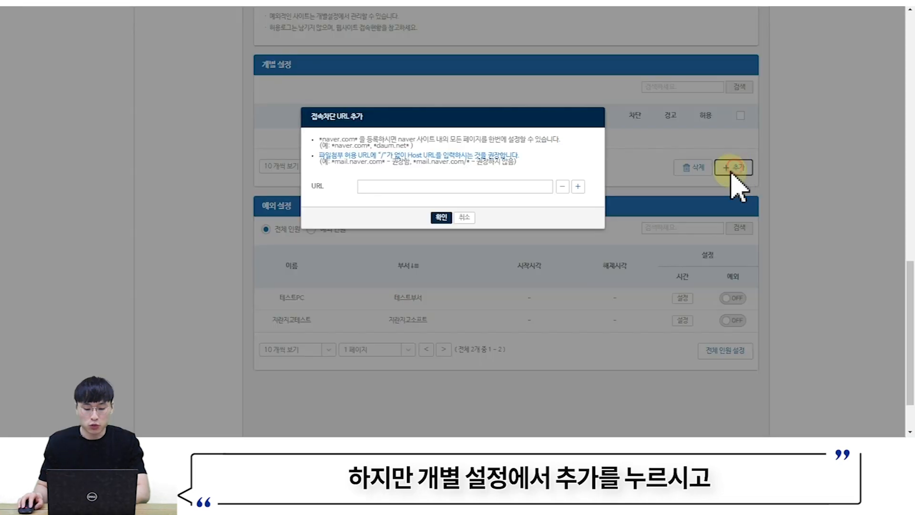
click(461, 187)
text(**)
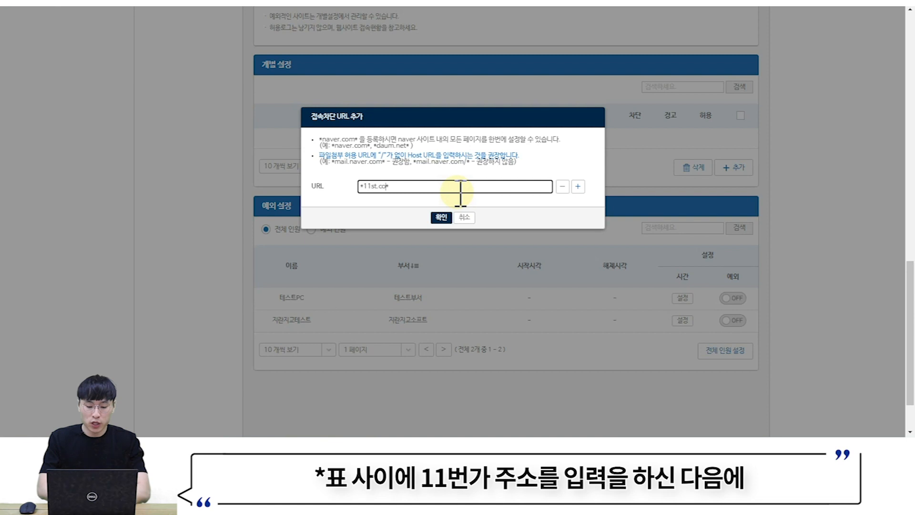
click(441, 217)
click(759, 445)
right_click(755, 425)
click(816, 380)
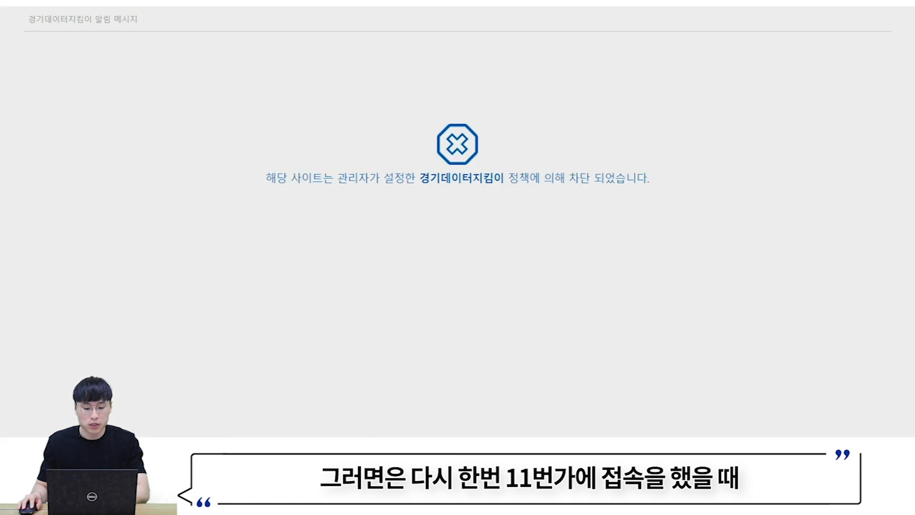
- Reload 11st.co.kr in Chrome and see the 11번가 homepage load normally
text(11s)
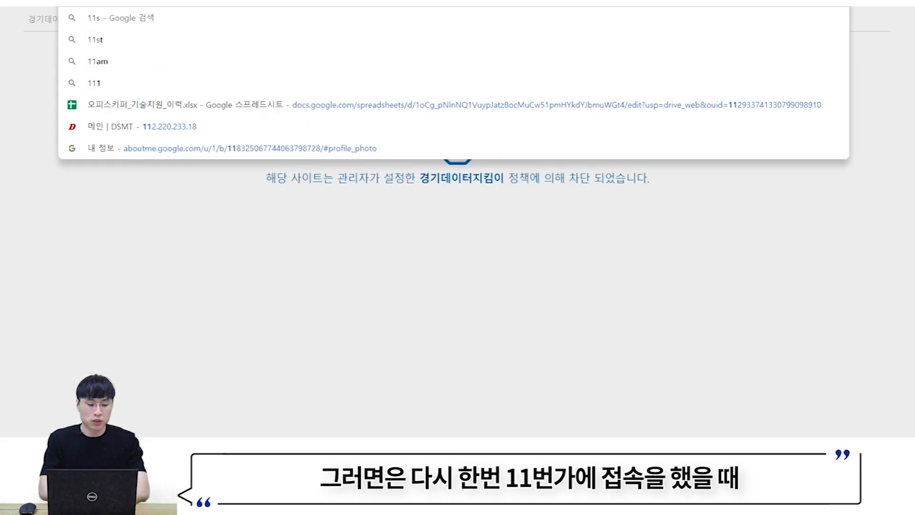
text(t.co.kr)
key(Return)
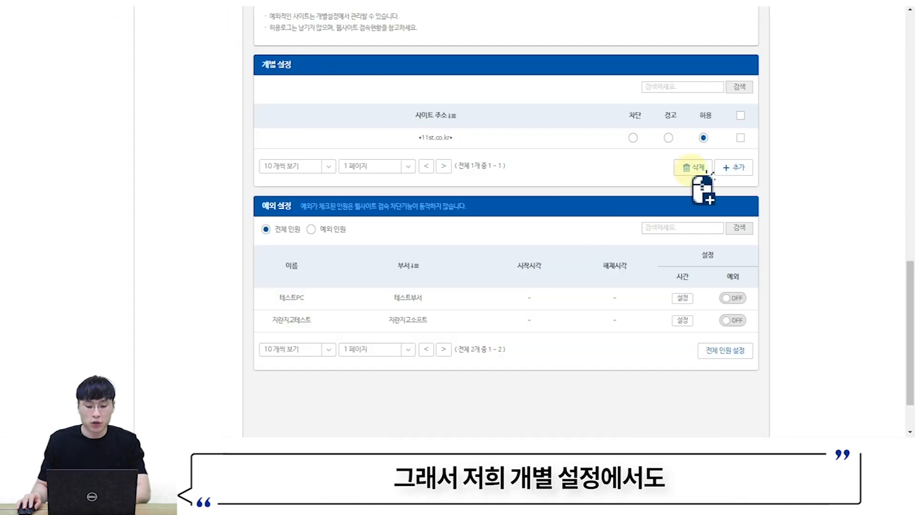
scroll(701, 186, up, 1)
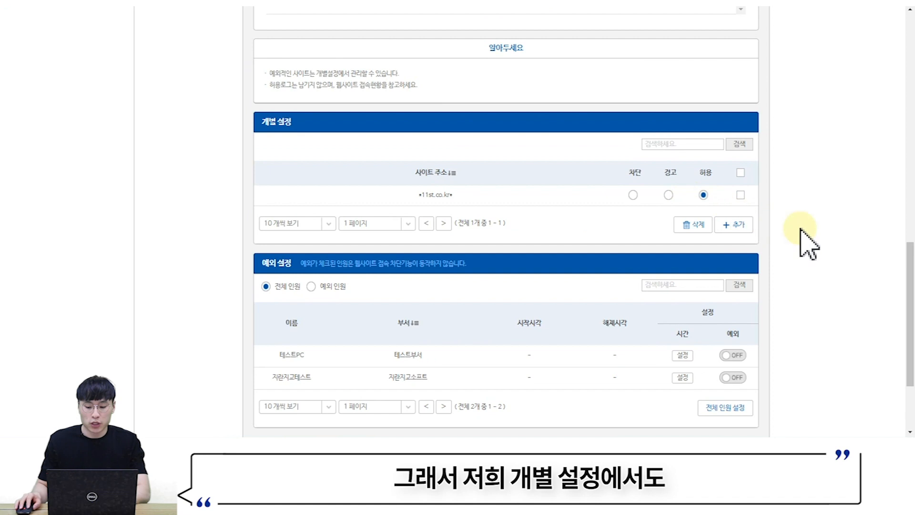
- Check the added *11st.co.kr* entry in 개별 설정 and scroll back to the page top
drag(410, 195, 466, 200)
click(450, 199)
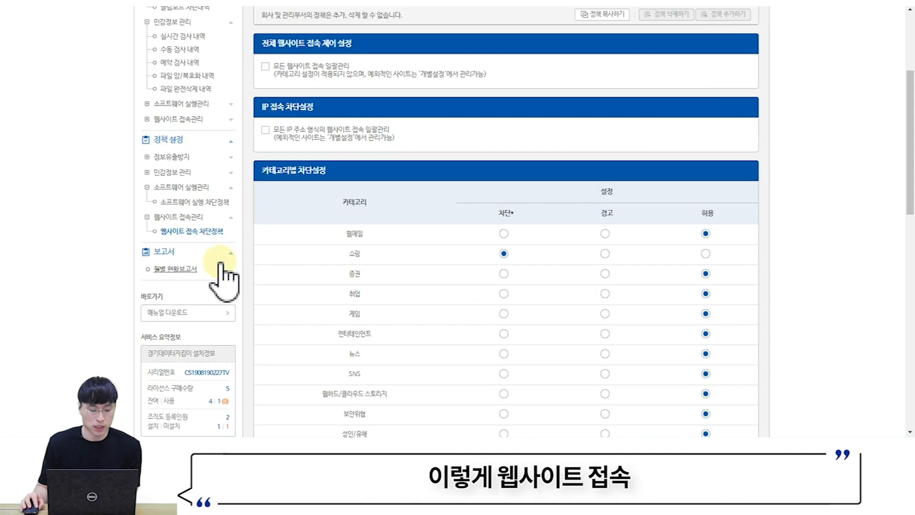
scroll(267, 257, up, 3)
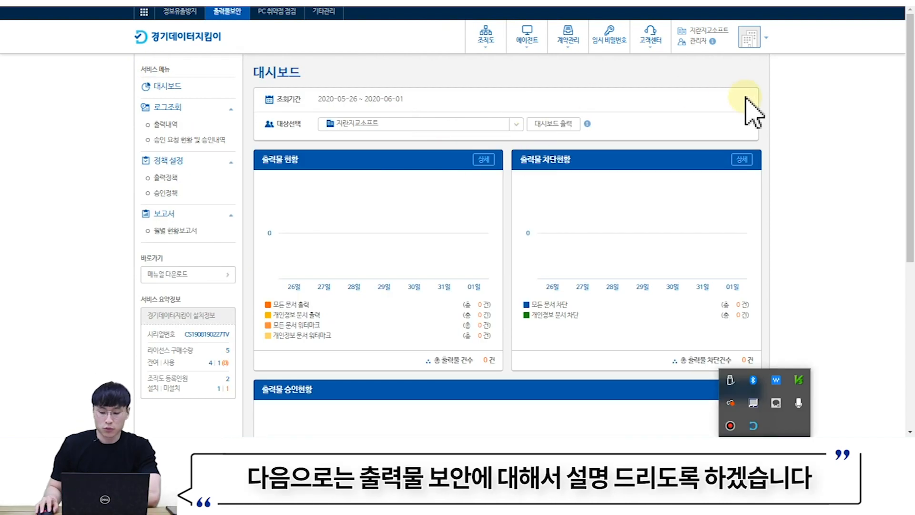
- Close the leftover tray popup and go to the 출력정책 page
click(761, 99)
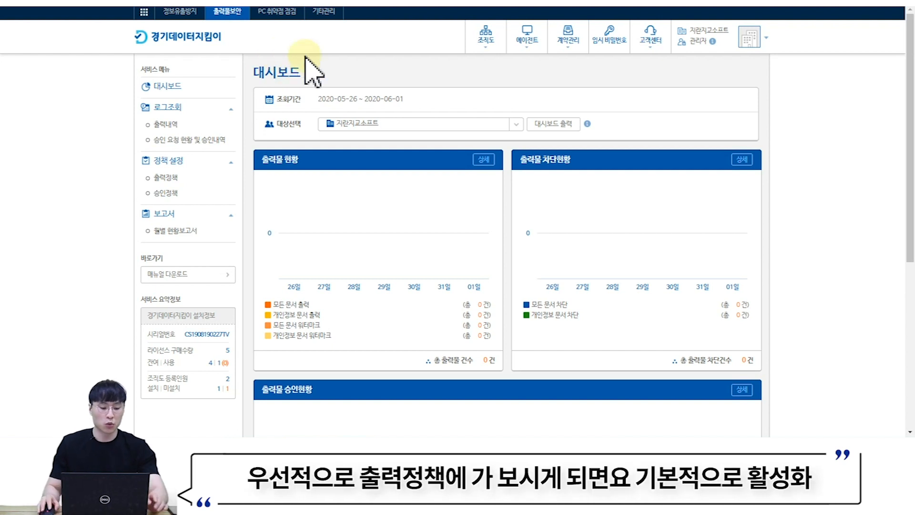
click(164, 181)
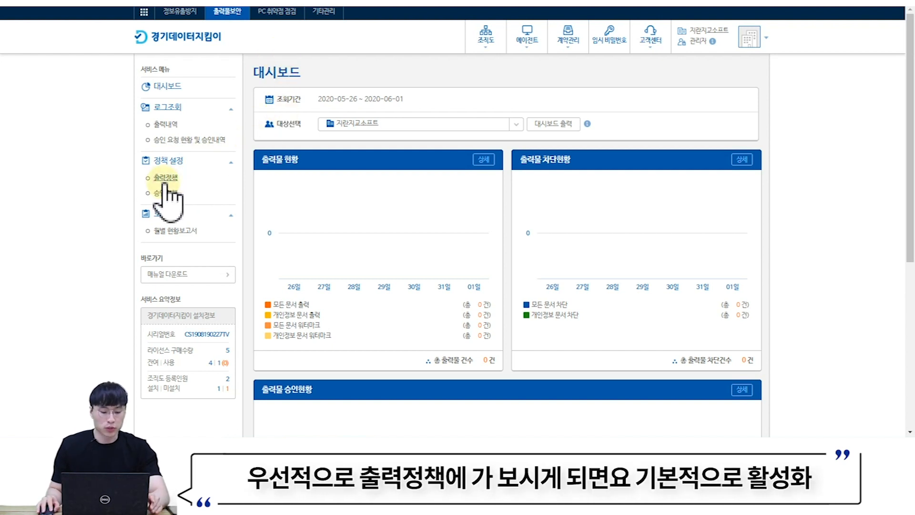
- Review the 출력정책 차단설정 tab's blocking activation and category settings, then open 개인정보 문서 상세설정
scroll(503, 195, down, 1)
scroll(496, 196, down, 1)
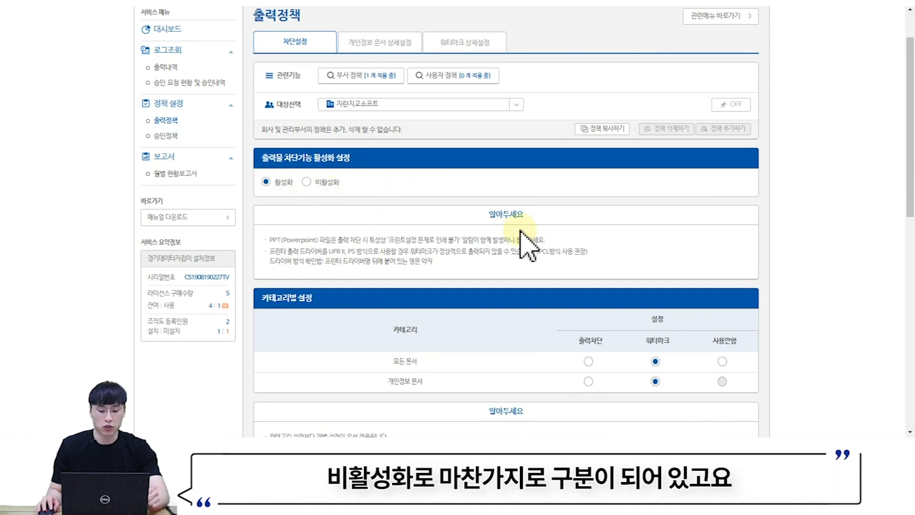
scroll(525, 238, down, 1)
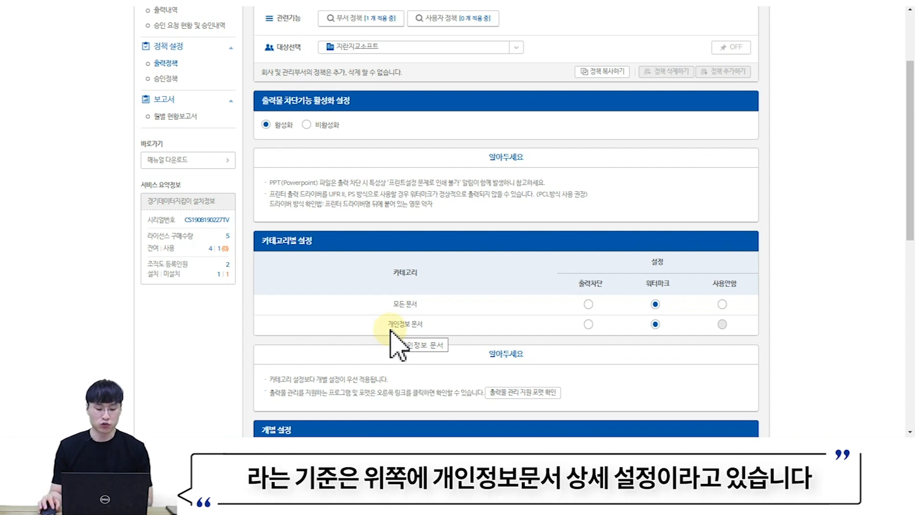
scroll(425, 336, up, 3)
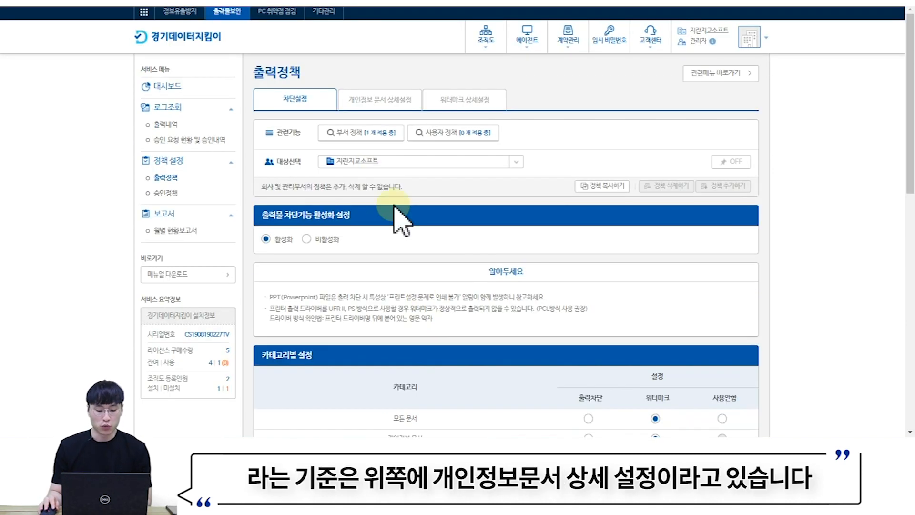
click(392, 103)
- Review 개인정보 문서 상세설정: 주민번호 and 키워드 detection, with keyword 지란지교소프트
scroll(423, 139, down, 1)
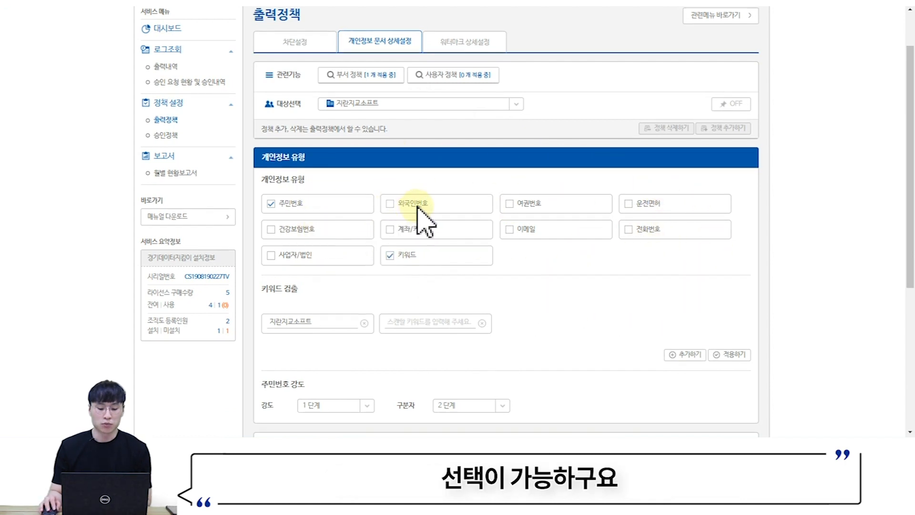
scroll(420, 233, down, 1)
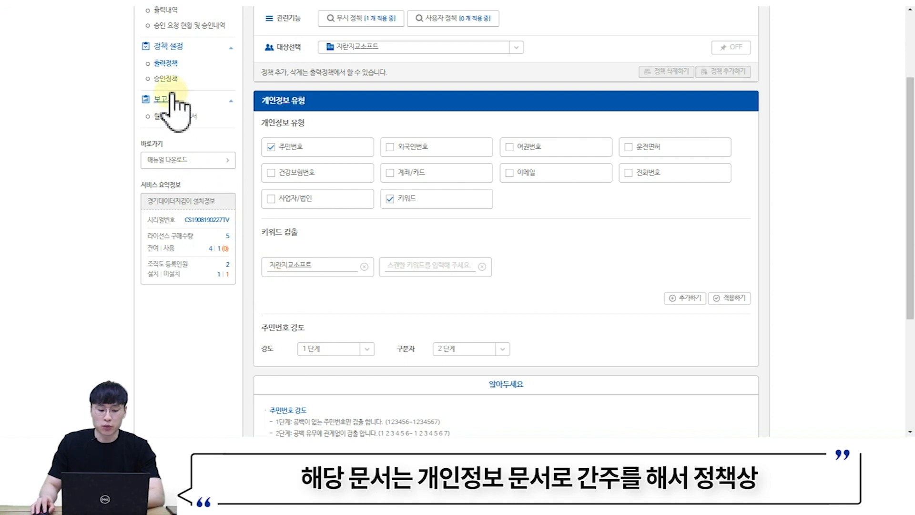
- Reload 출력정책 and set the 개인정보 문서 category to 출력차단
click(166, 67)
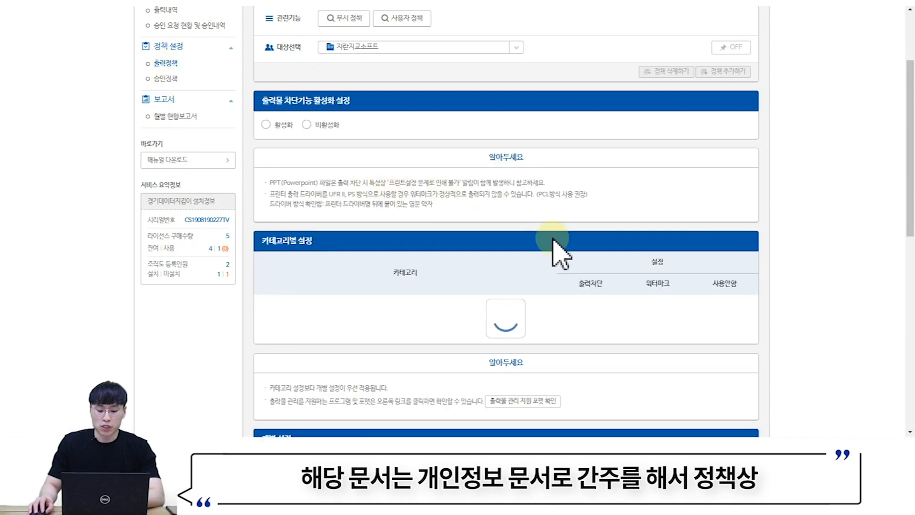
scroll(558, 256, down, 3)
drag(376, 210, 429, 209)
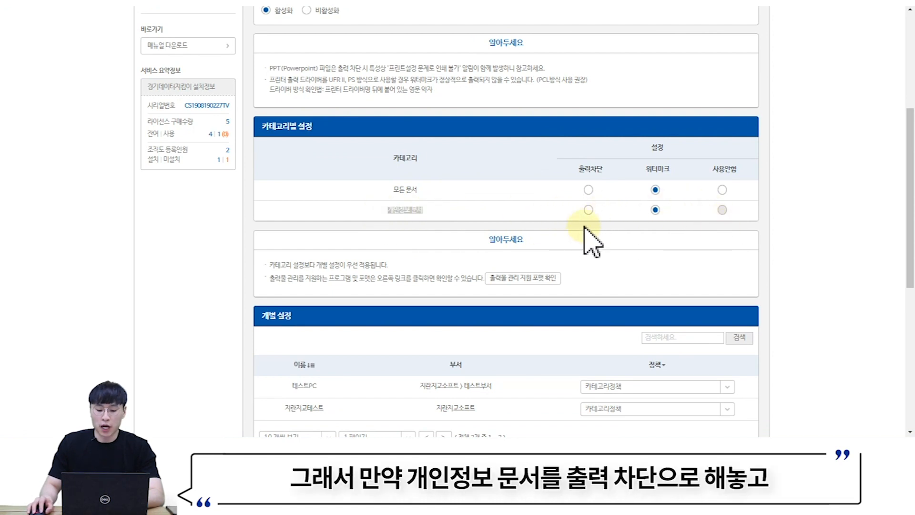
click(591, 211)
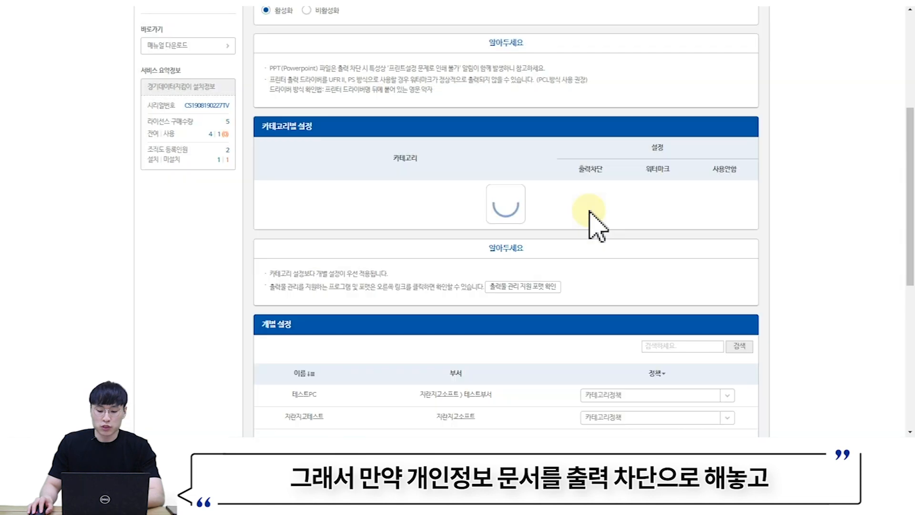
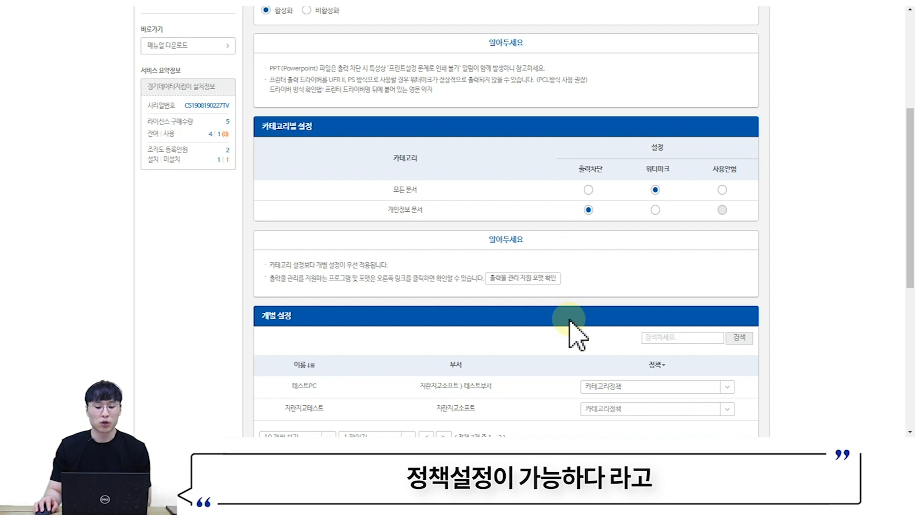
- Switch the 개인정보 문서 category from 출력차단 to 워터마크
scroll(572, 332, up, 1)
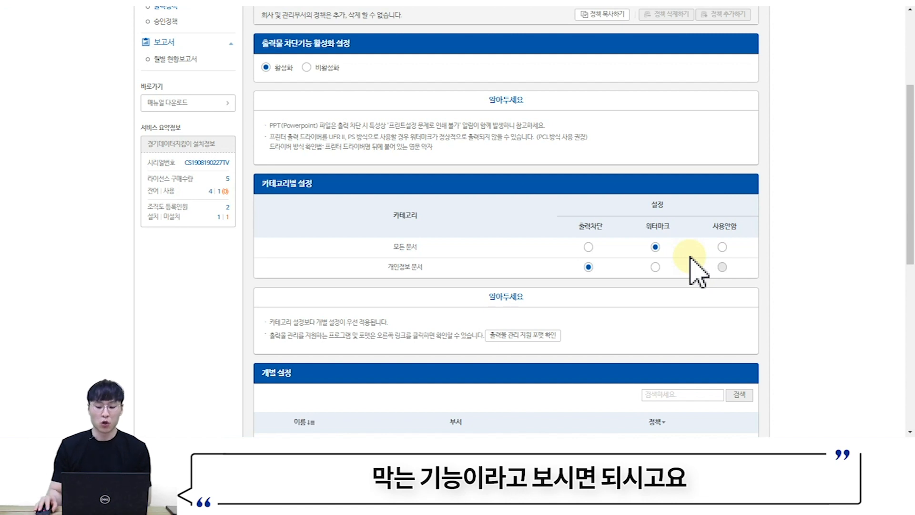
click(655, 267)
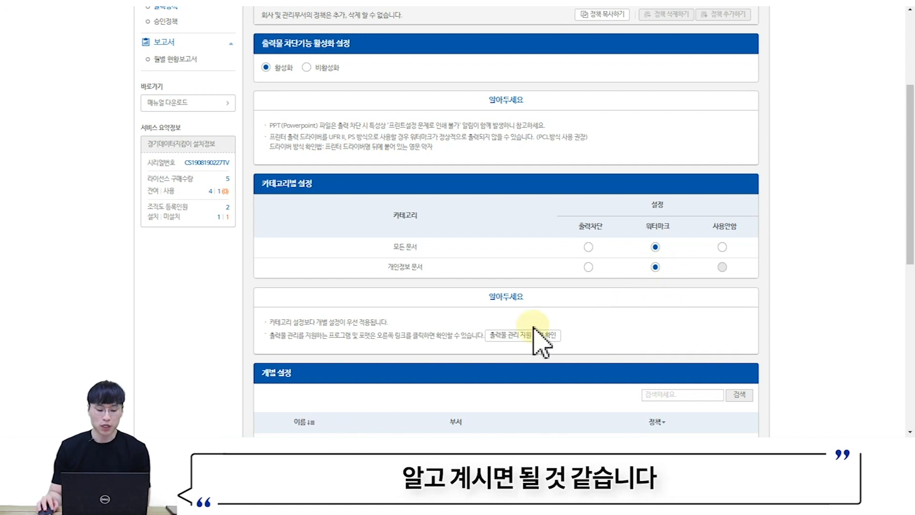
scroll(477, 327, down, 3)
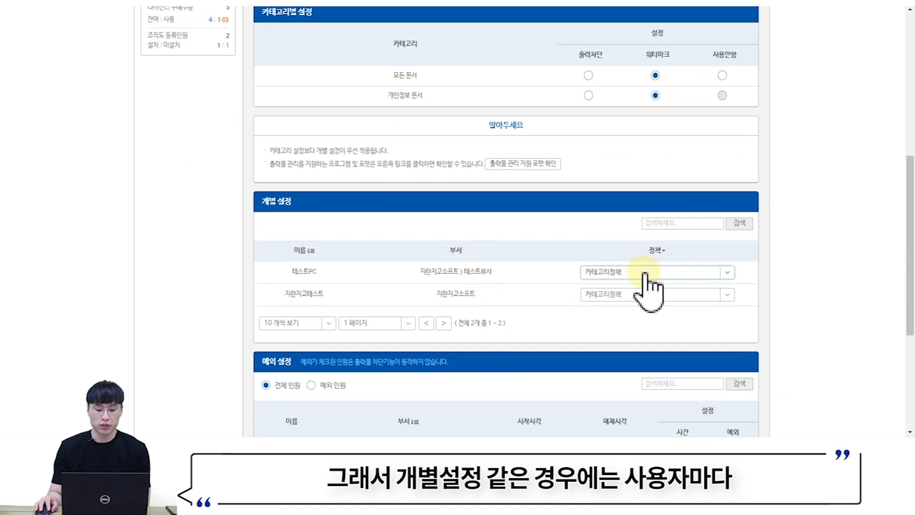
- Check the 테스트PC user's 개별 설정 policy choices without changing them, then show the desktop
click(644, 273)
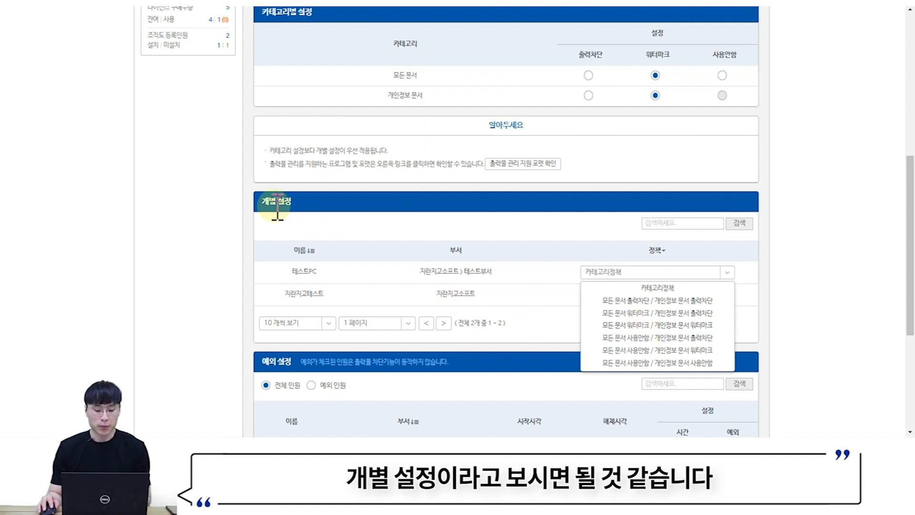
click(307, 206)
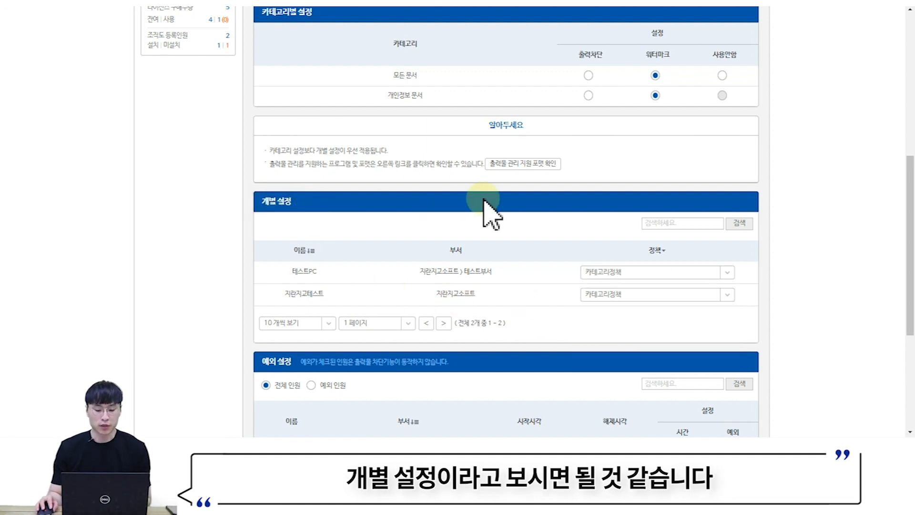
scroll(620, 201, up, 2)
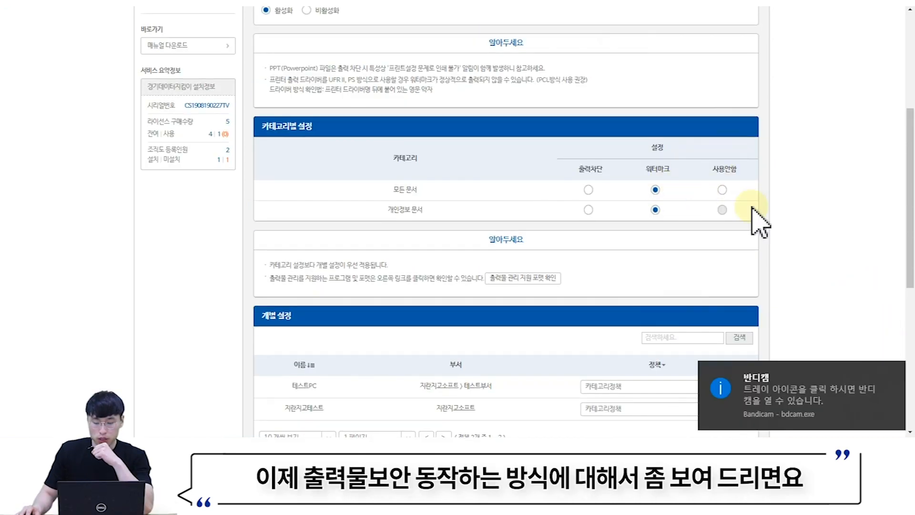
click(654, 163)
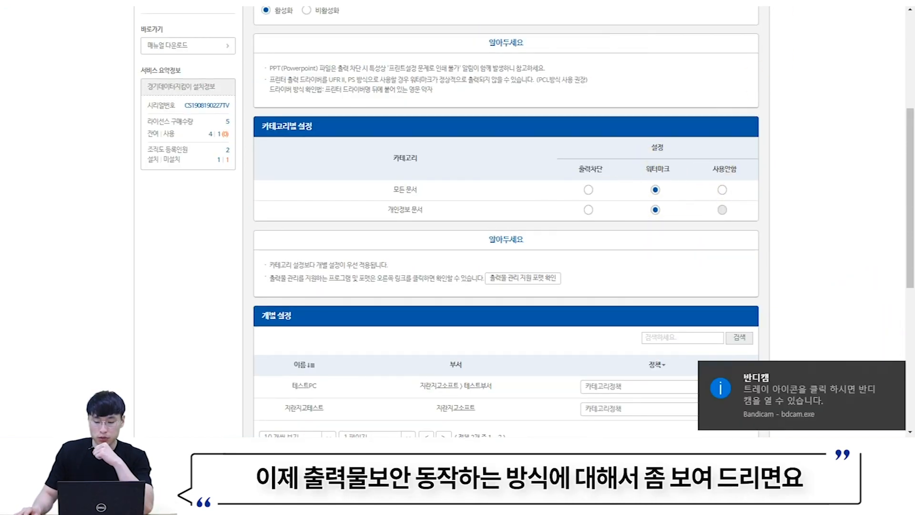
key(super+d)
- Open the 인쇄테스트.pptx presentation from the desktop
click(547, 156)
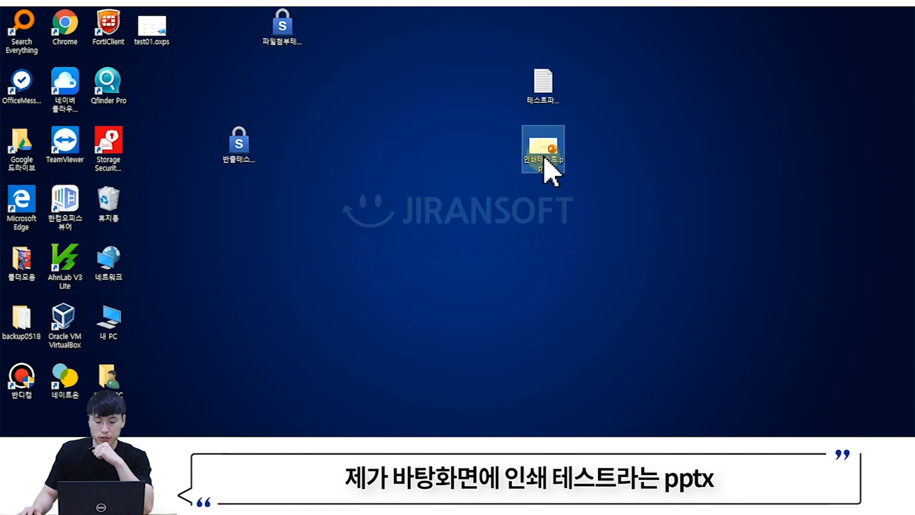
mouse_move(542, 149)
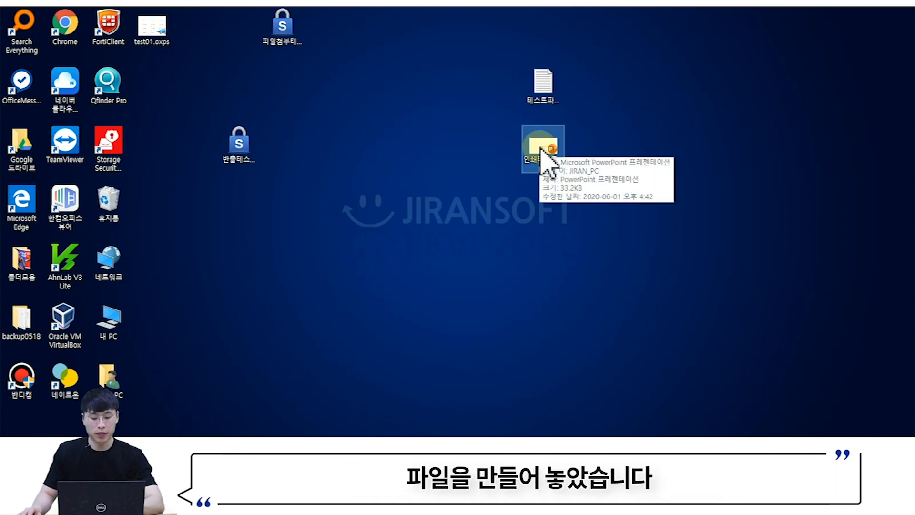
double_click(543, 149)
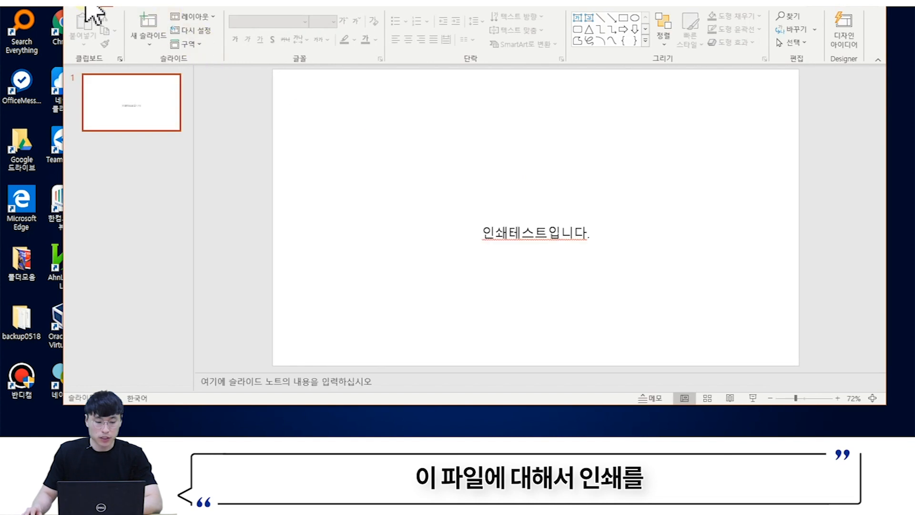
- Print the slide through XPS Document Writer to a file named test02, then minimize PowerPoint
click(90, 12)
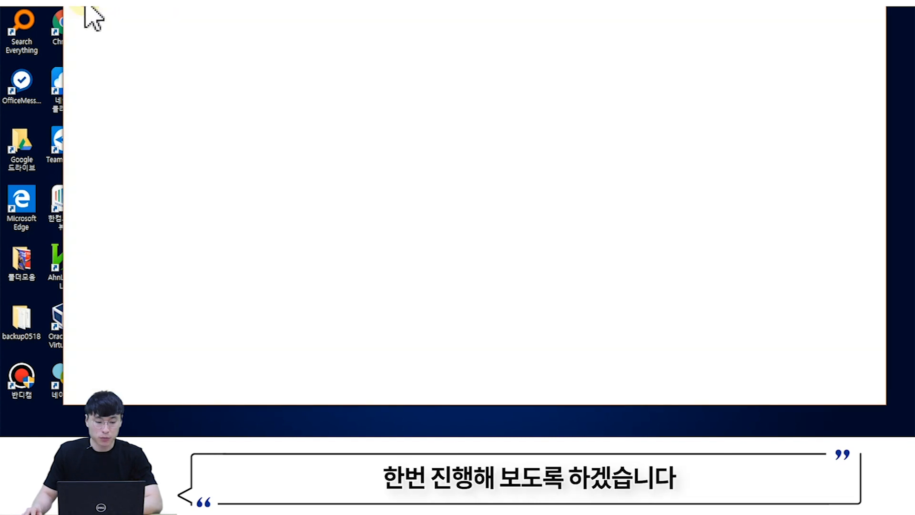
click(121, 184)
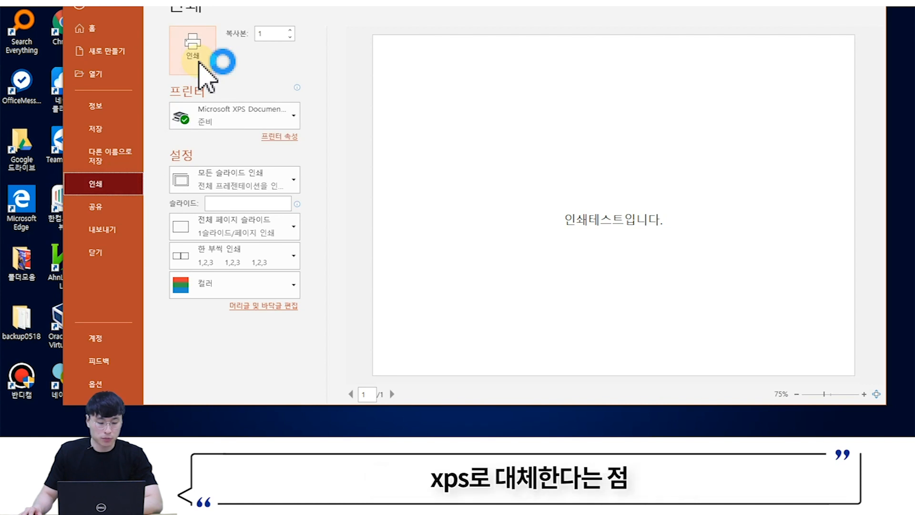
click(198, 62)
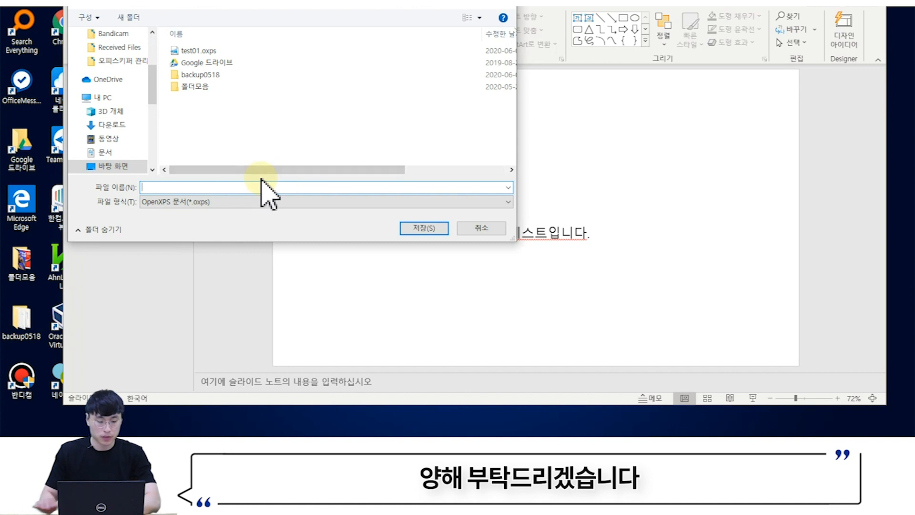
text(test02)
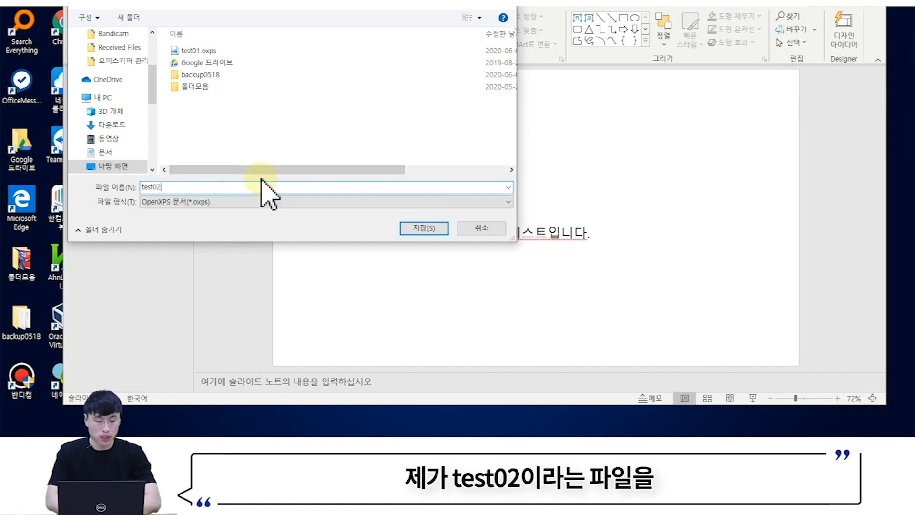
key(Return)
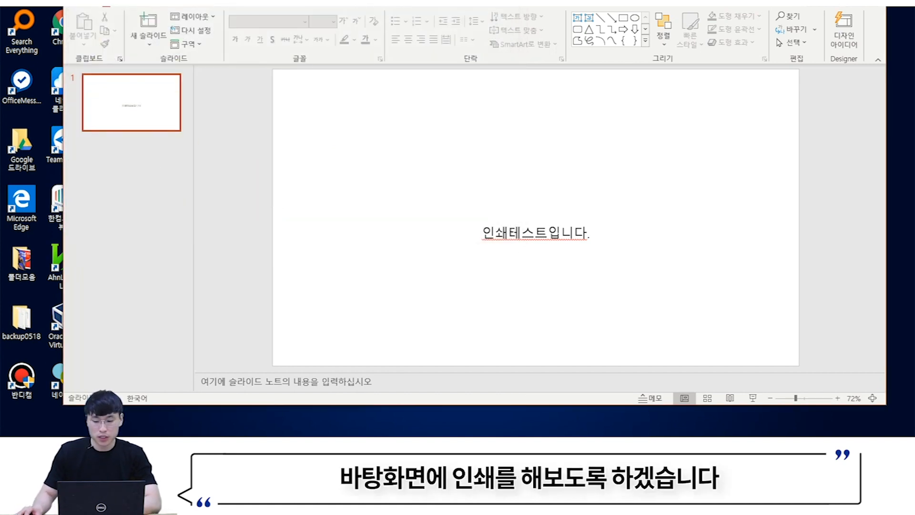
click(835, 7)
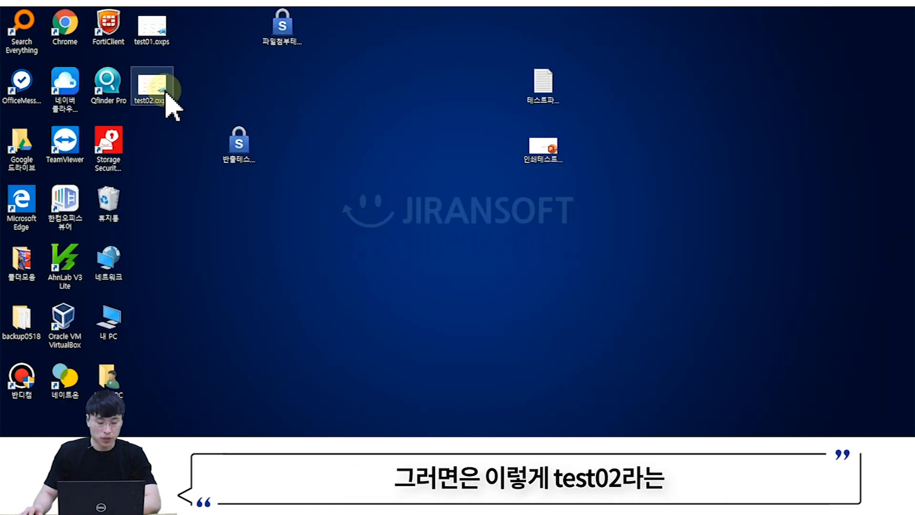
- Open test02.oxps, scroll to the page footer, and highlight the PC name in the print details
click(353, 125)
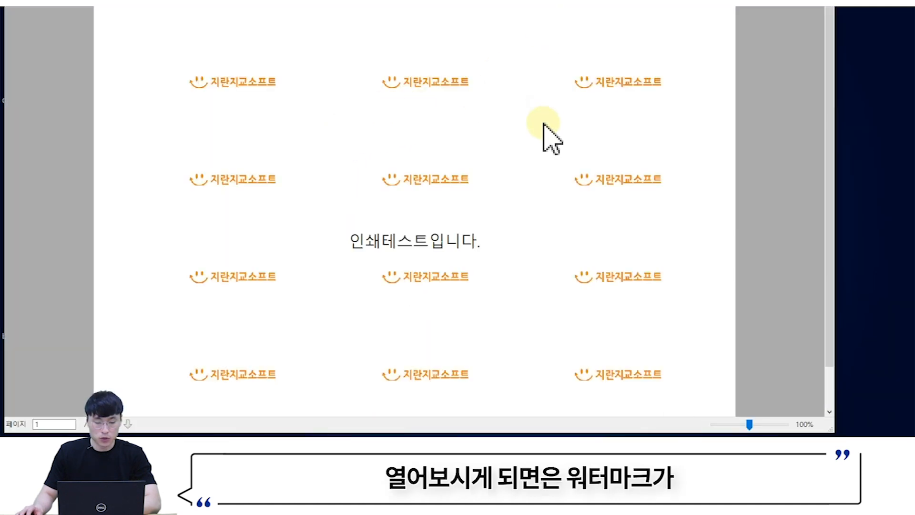
scroll(534, 143, down, 1)
scroll(532, 169, down, 1)
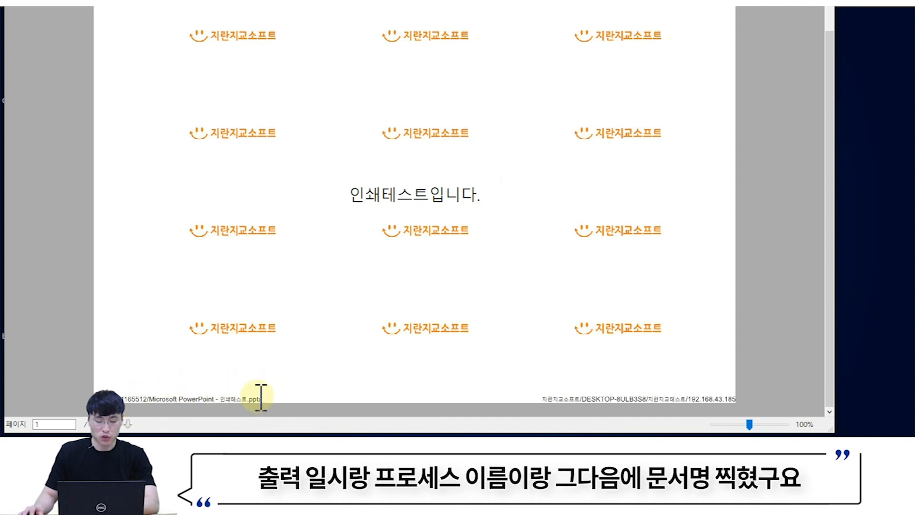
drag(541, 399, 633, 399)
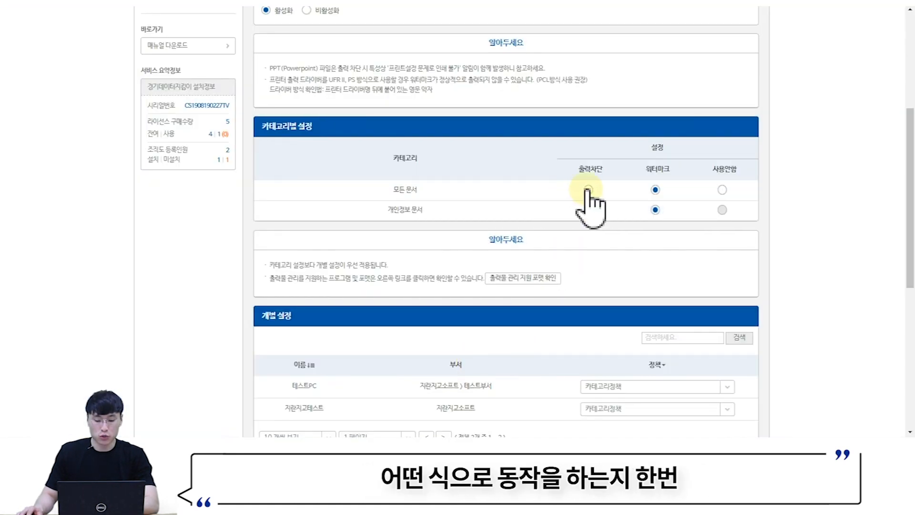
- Set 모든 문서 to 출력차단, confirm, and have the tray agent fetch the updated policy
click(589, 190)
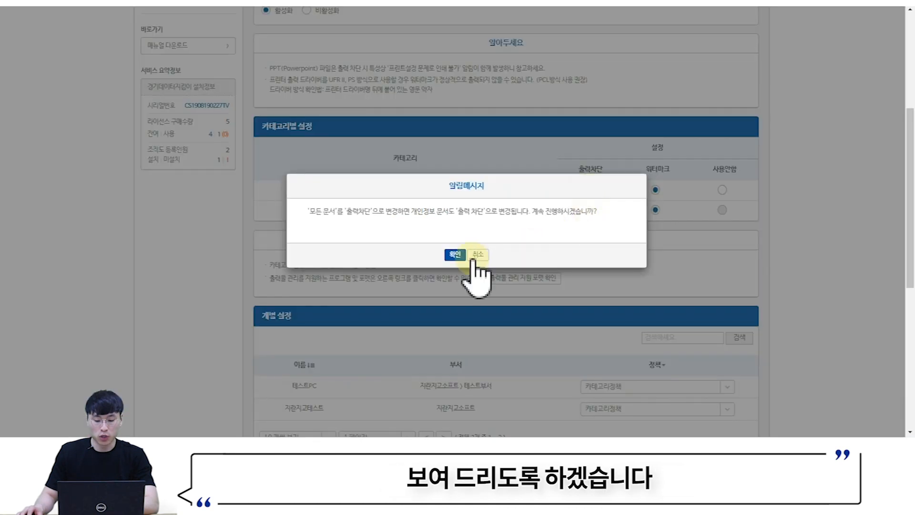
click(450, 256)
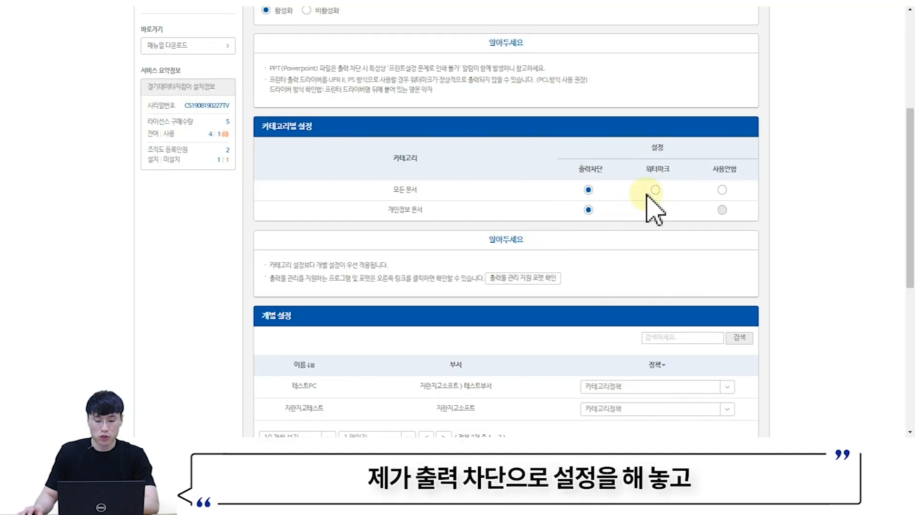
click(763, 431)
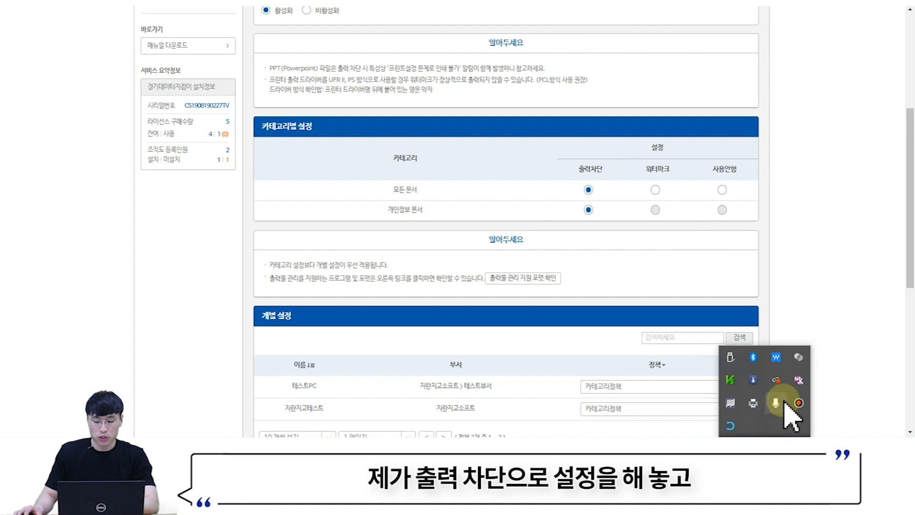
right_click(731, 426)
click(754, 375)
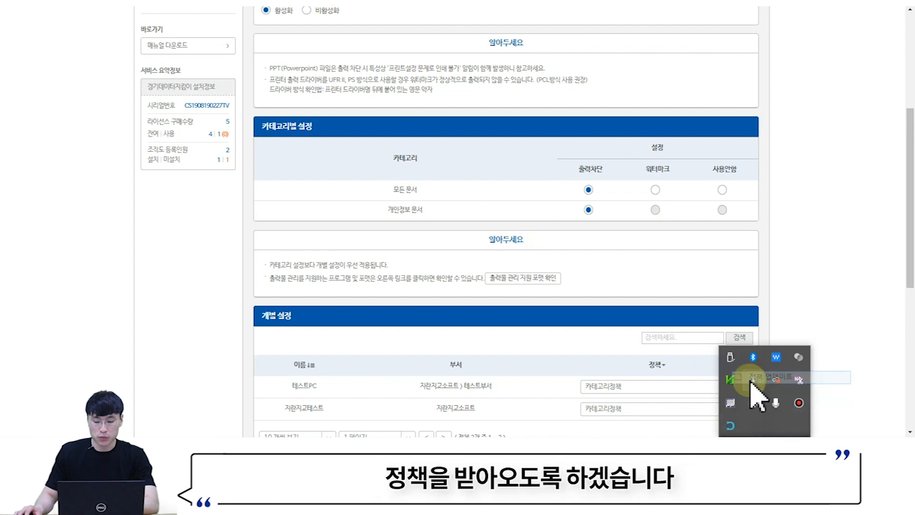
click(851, 3)
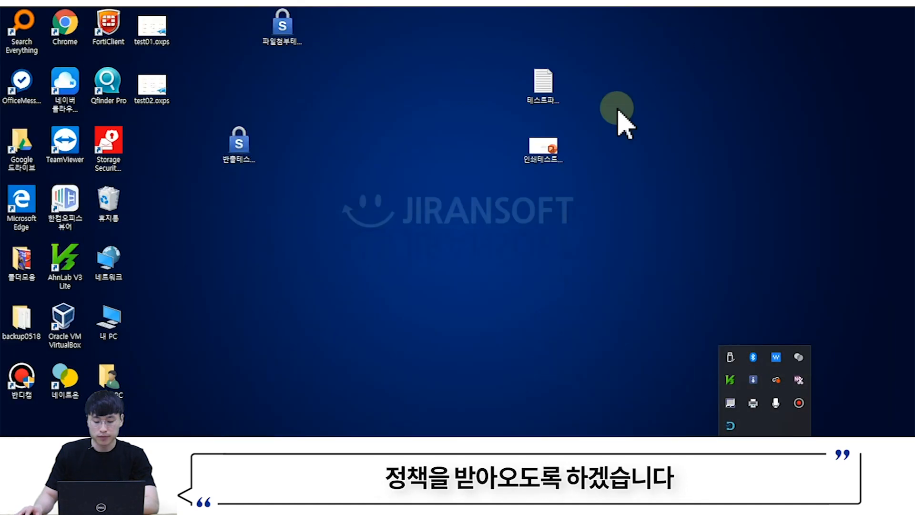
- Reopen 인쇄테스트.pptx, try printing it under the block policy, and dismiss the printer error
double_click(549, 148)
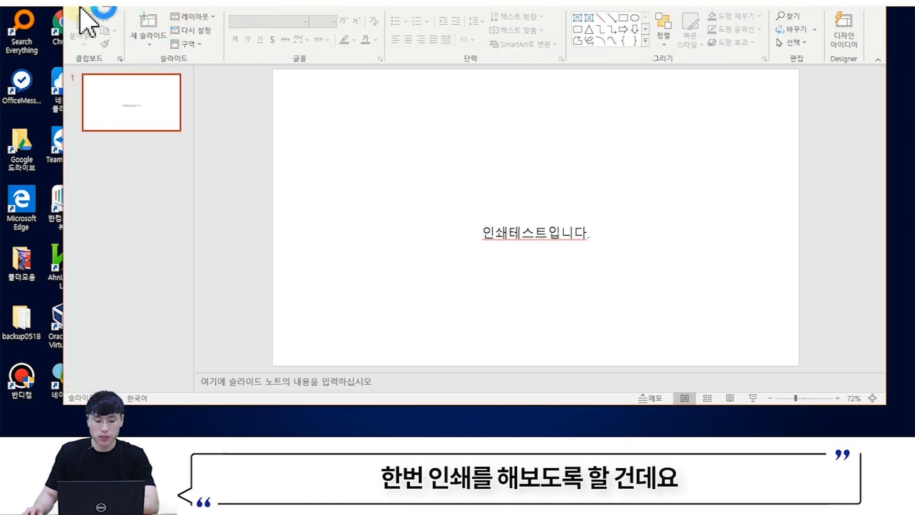
click(82, 12)
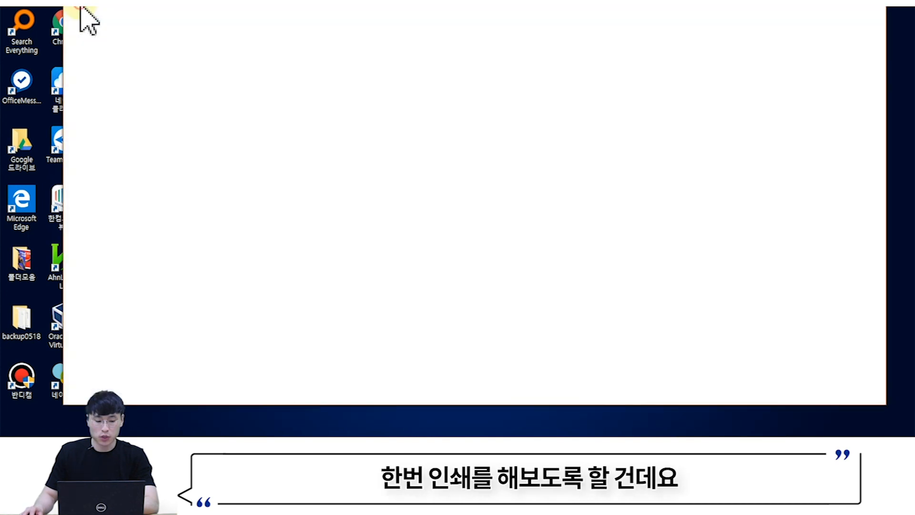
click(102, 186)
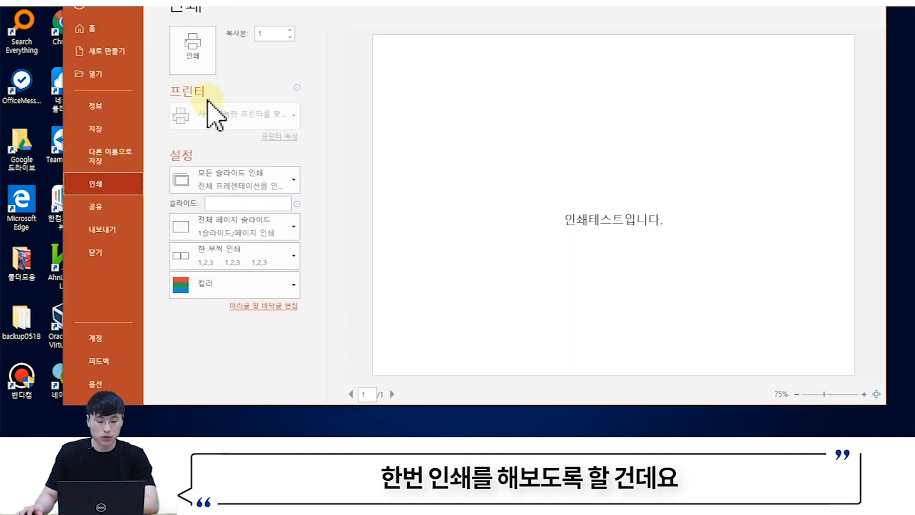
click(199, 57)
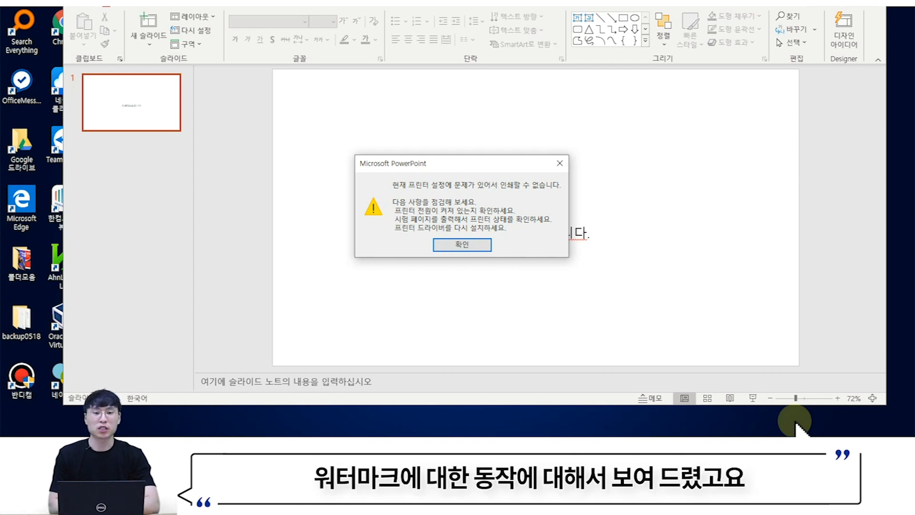
key(Return)
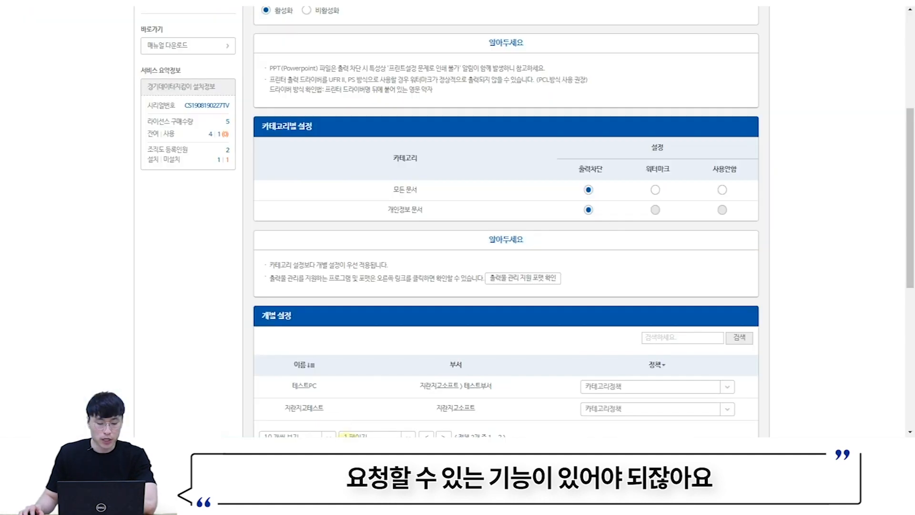
scroll(287, 275, up, 5)
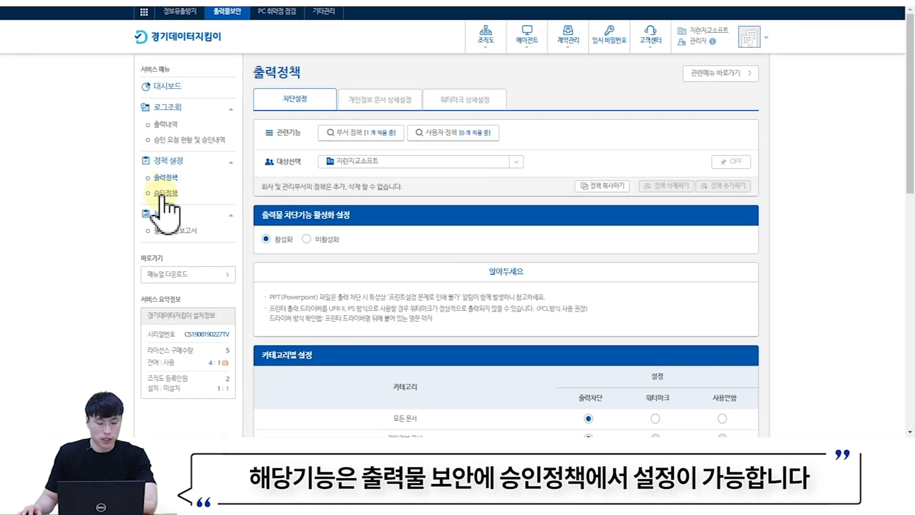
- Open 승인정책 and point out the 출력물 승인 and 워터마크 해제 승인 settings
click(164, 193)
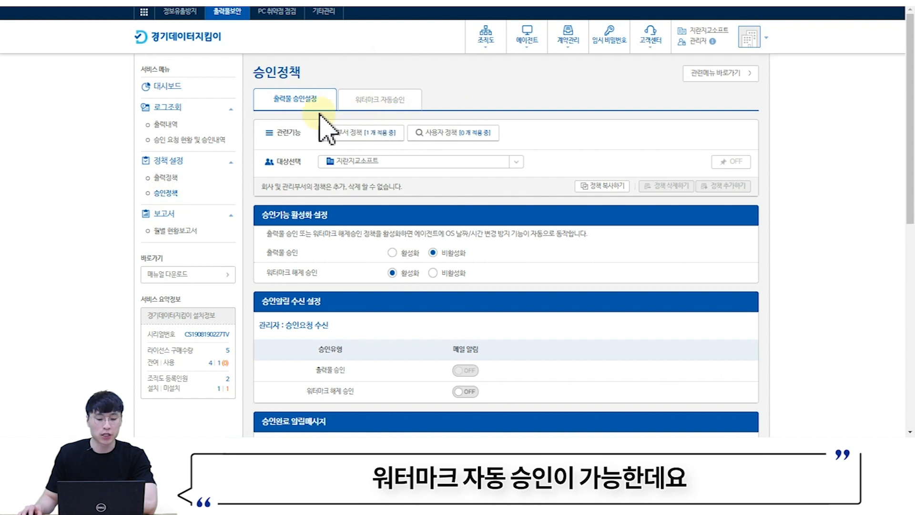
scroll(305, 134, down, 3)
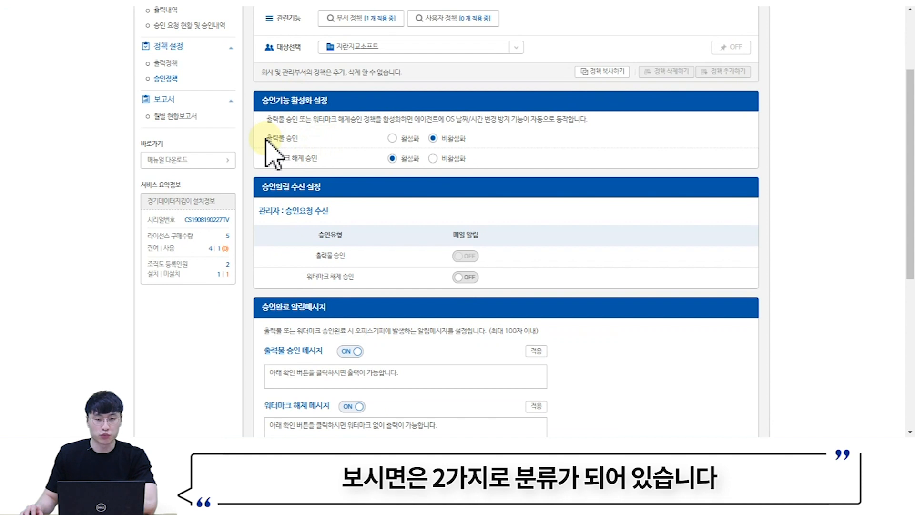
drag(266, 138, 324, 159)
click(326, 160)
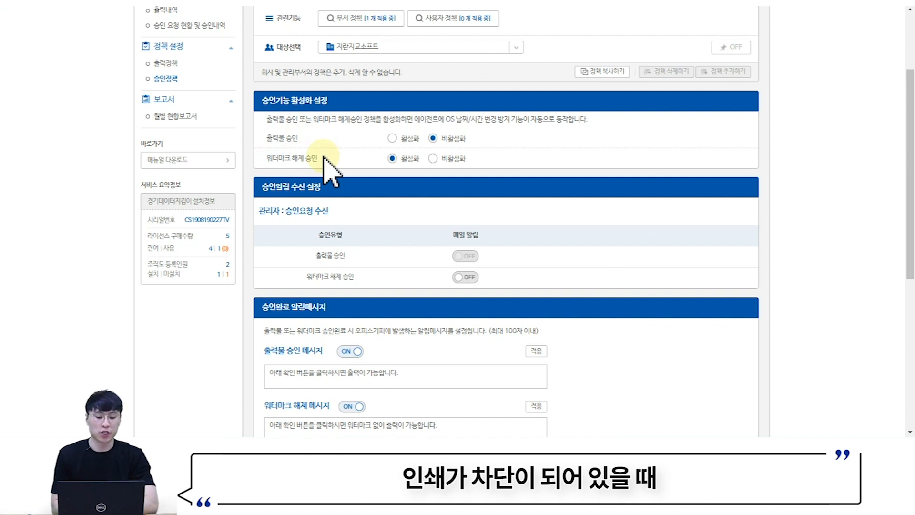
drag(267, 138, 319, 141)
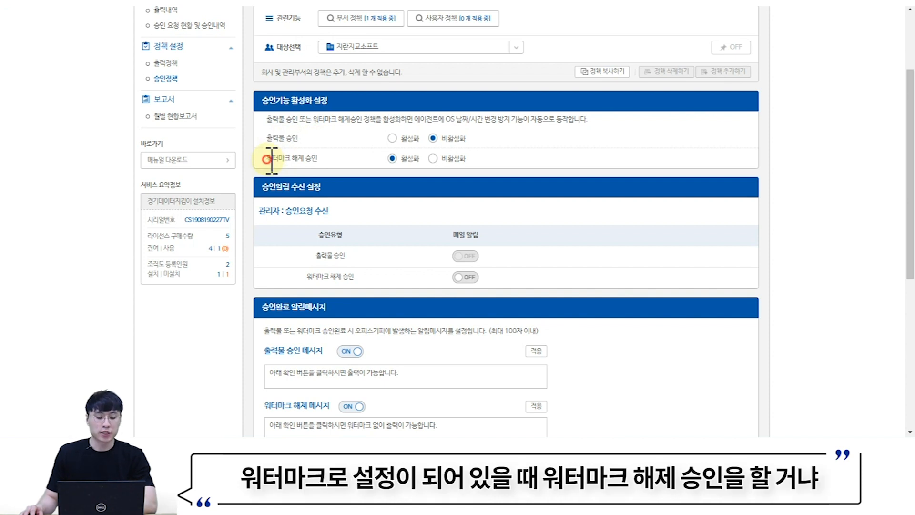
drag(267, 159, 333, 164)
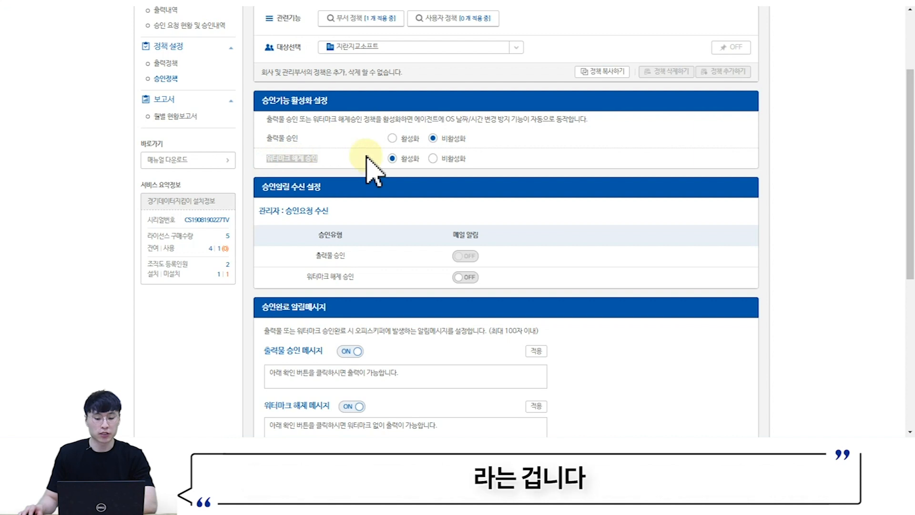
- Set 출력물 승인 to 활성화 and review the notification and recipient settings below
click(392, 141)
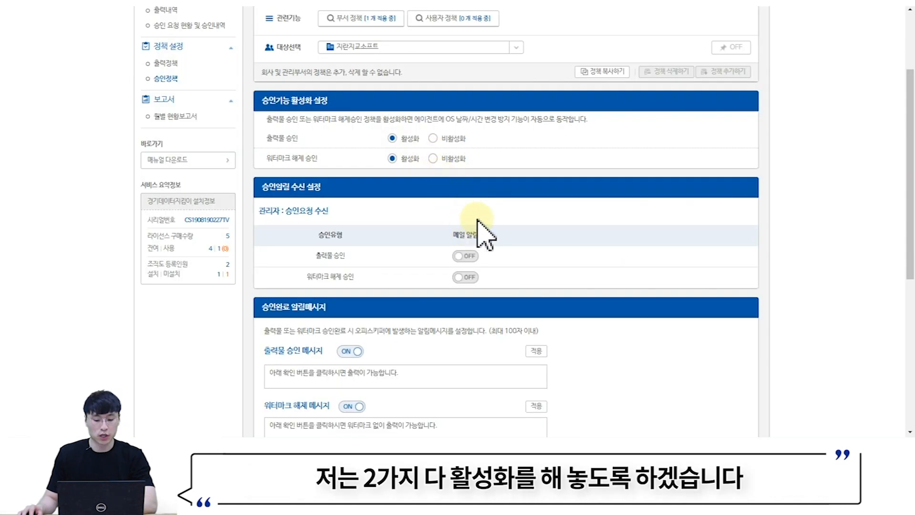
scroll(701, 383, down, 1)
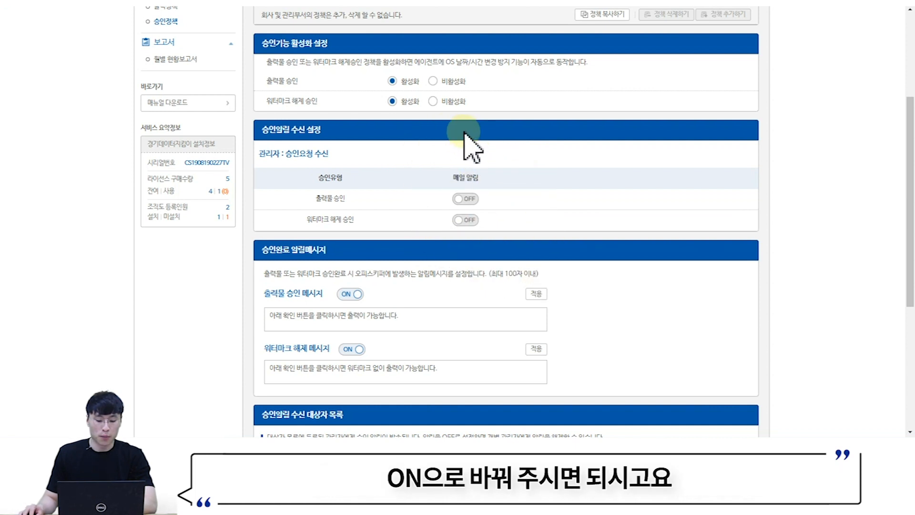
scroll(603, 147, down, 2)
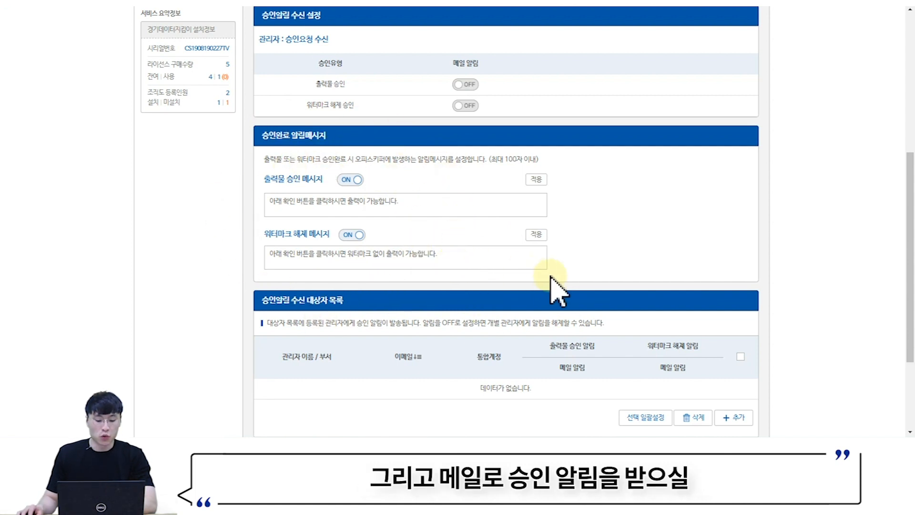
scroll(558, 286, down, 1)
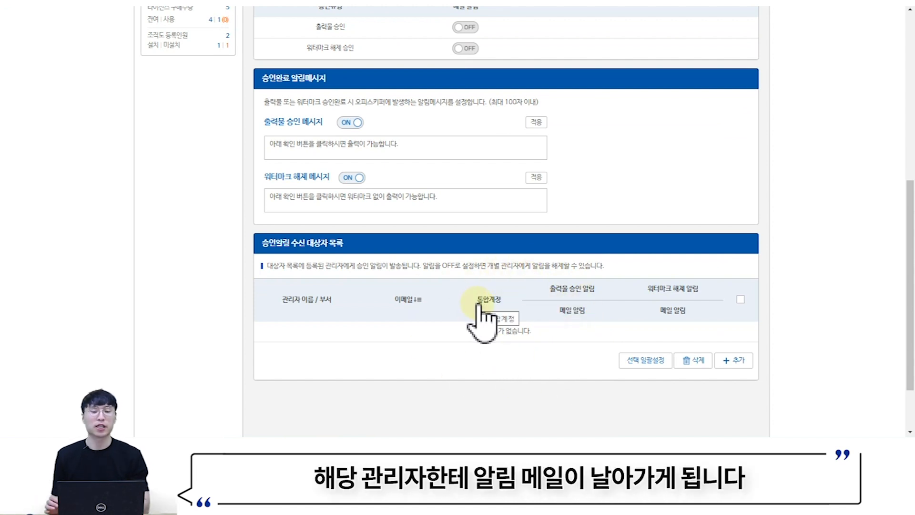
scroll(482, 315, up, 6)
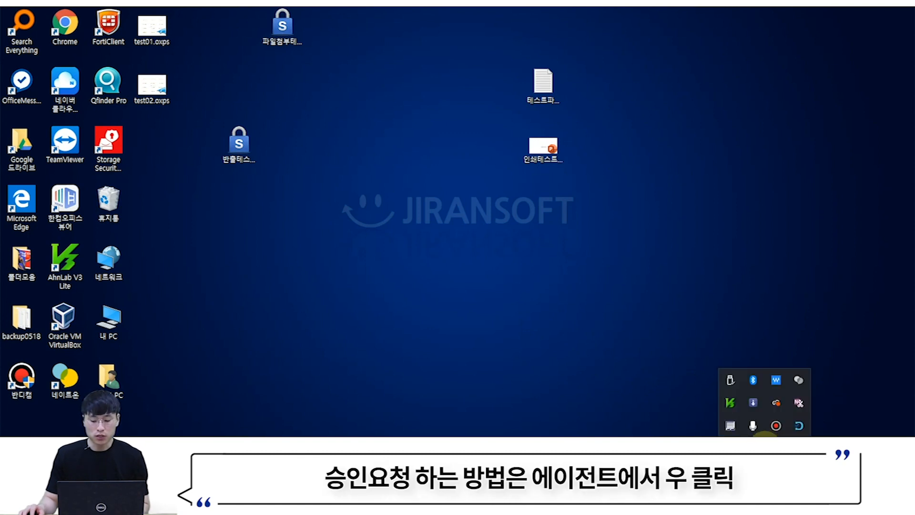
- Open the 출력 승인요청 form from the 경기데이터지킴이 tray icon menu
right_click(806, 429)
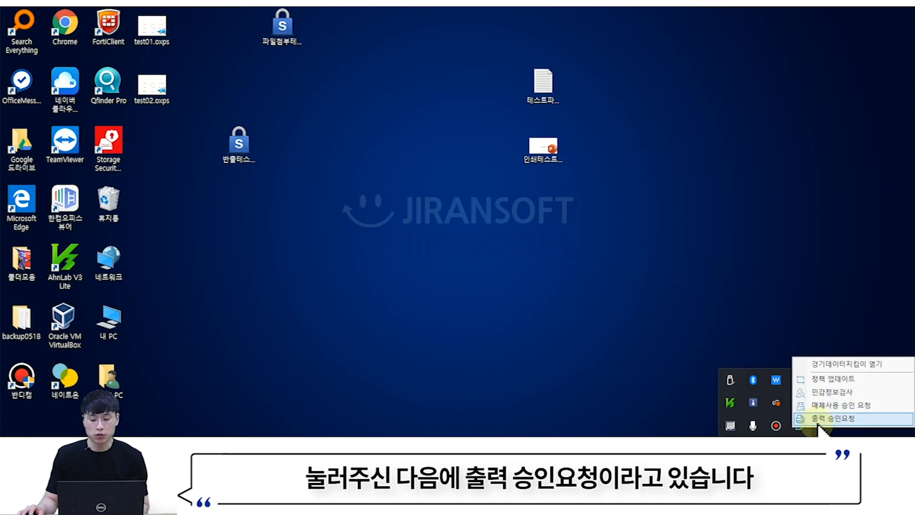
click(820, 420)
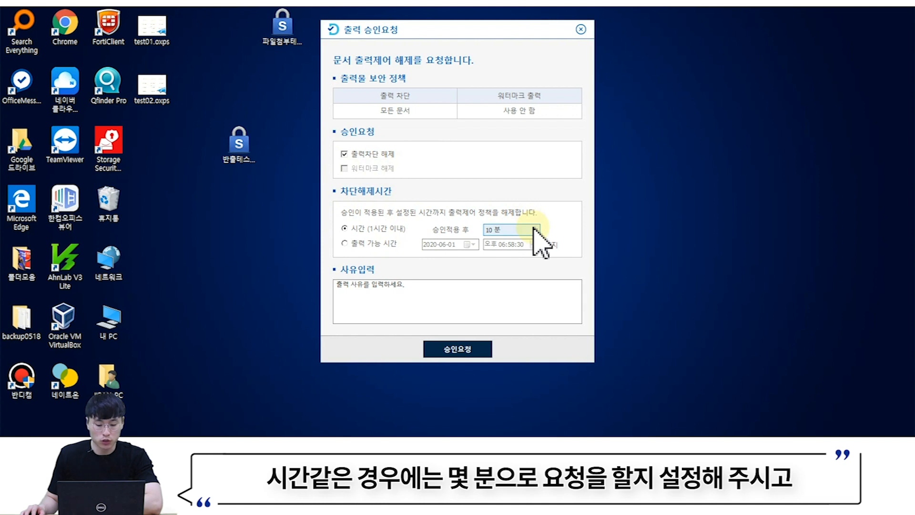
- Submit the print-block release request with reason 'test' and acknowledge the sent notice
click(452, 295)
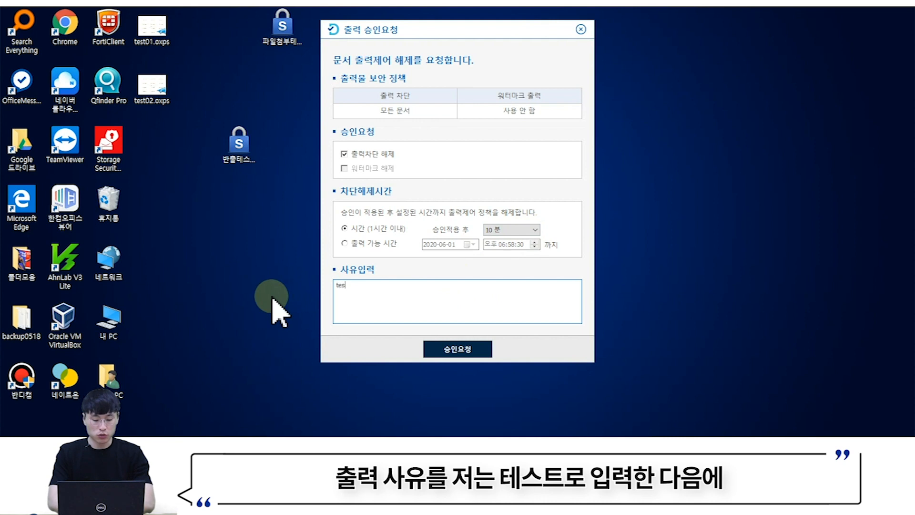
click(453, 350)
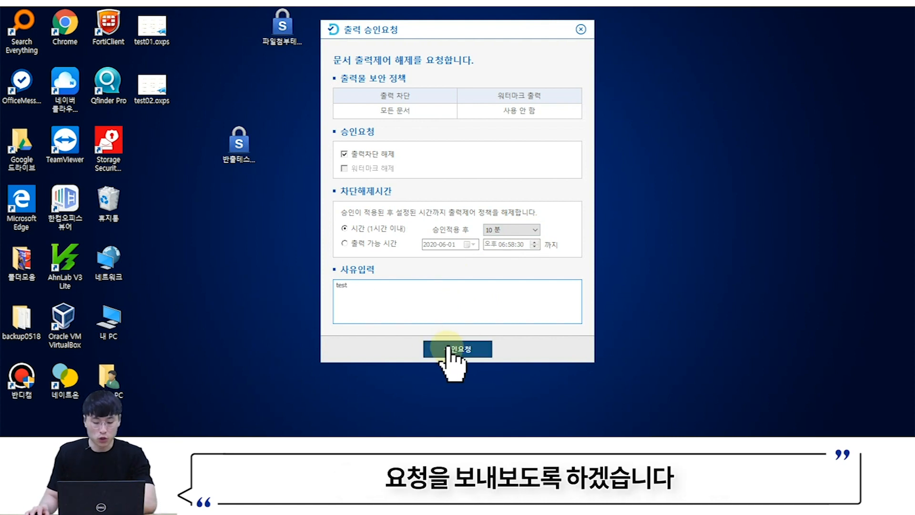
click(498, 221)
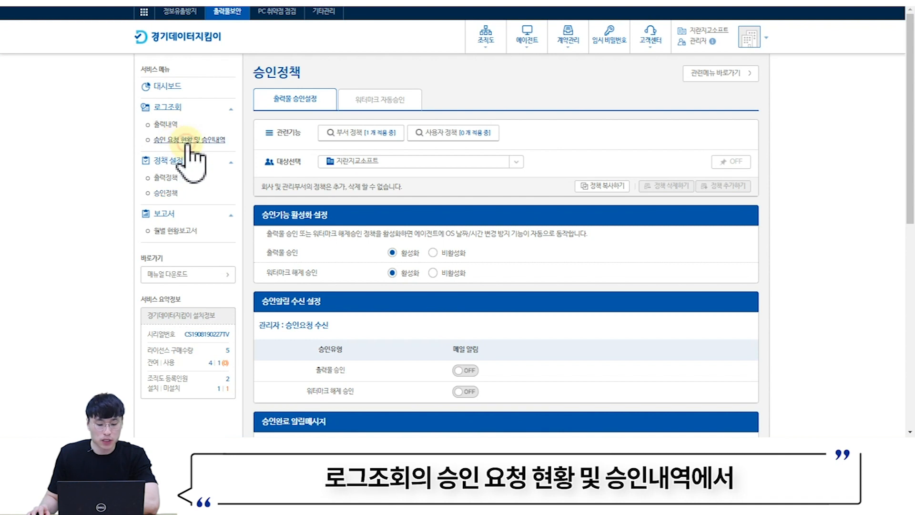
- Mark the pending print request 승인완료 in 승인 요청 현황 및 승인내역, then update the agent's policy
click(188, 142)
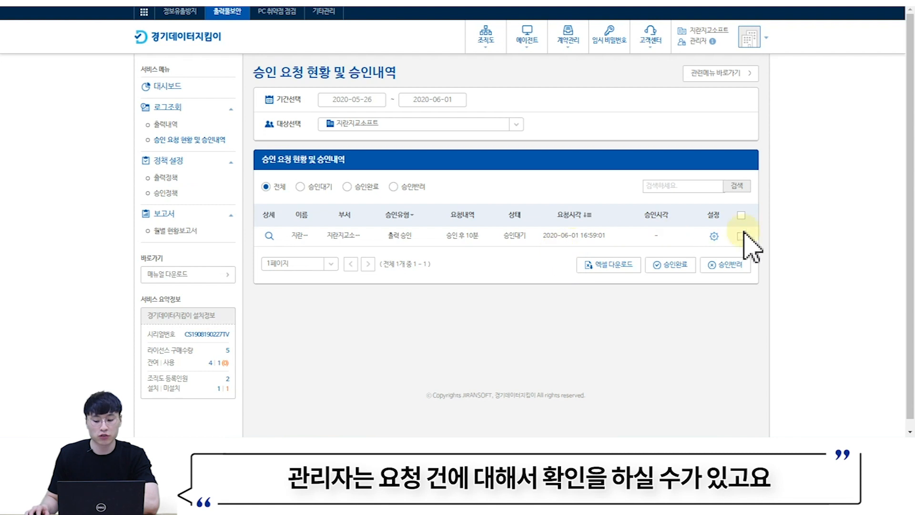
click(670, 265)
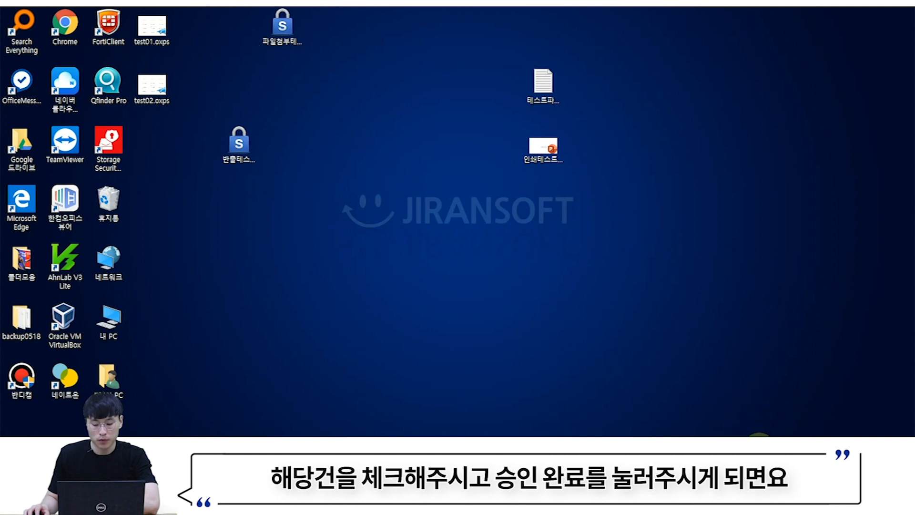
right_click(795, 423)
click(786, 379)
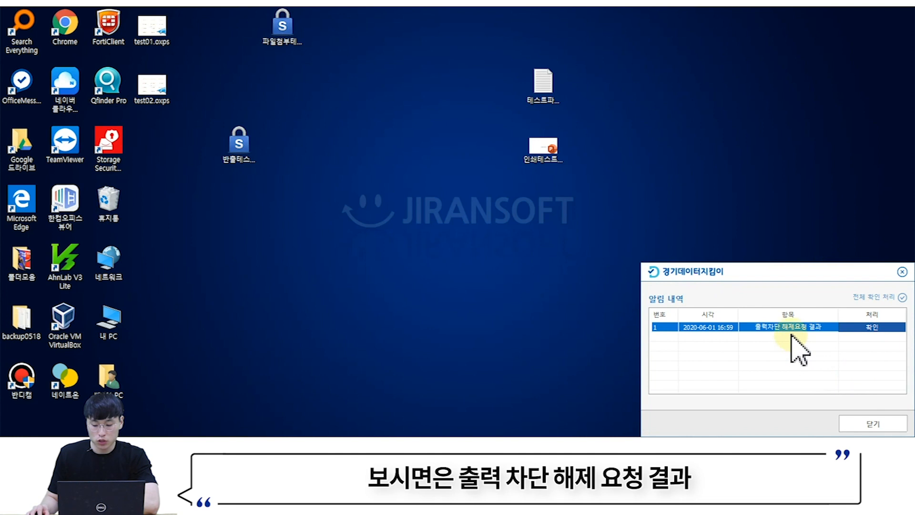
click(867, 331)
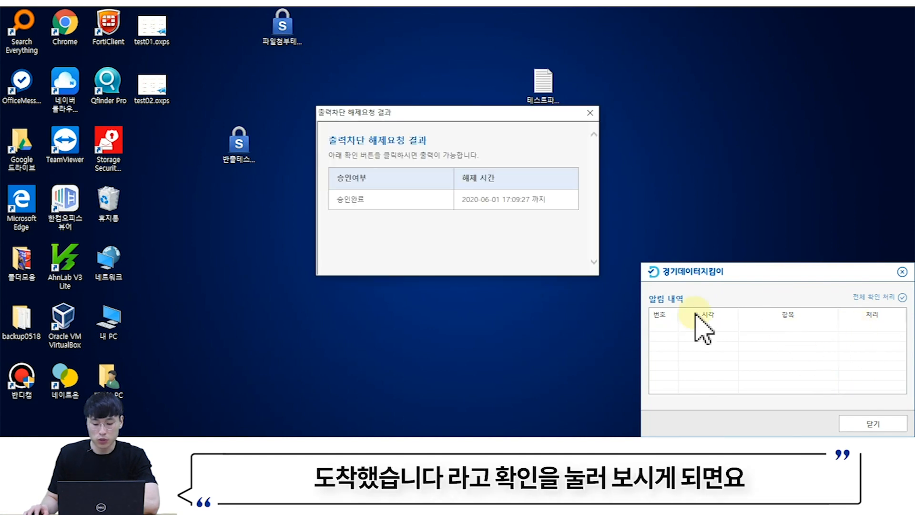
mouse_move(381, 204)
mouse_down()
mouse_move(323, 207)
mouse_move(394, 204)
mouse_up()
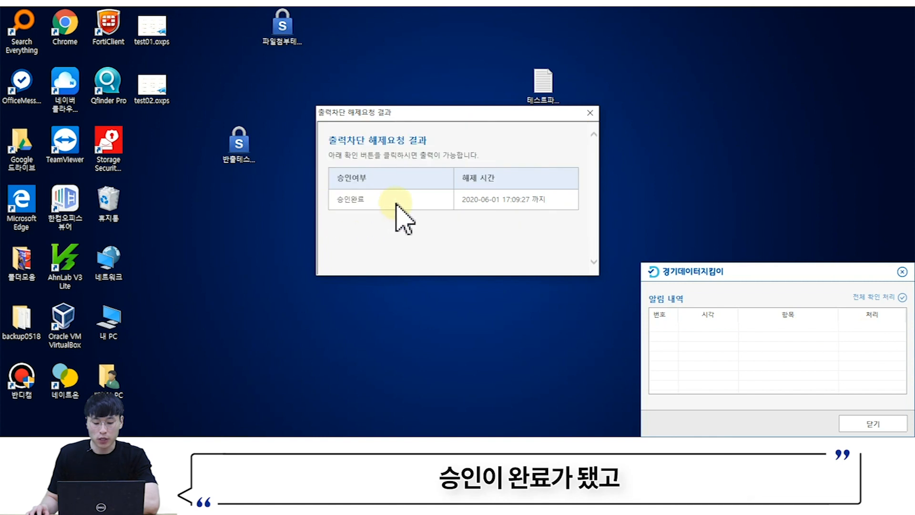
drag(463, 199, 529, 201)
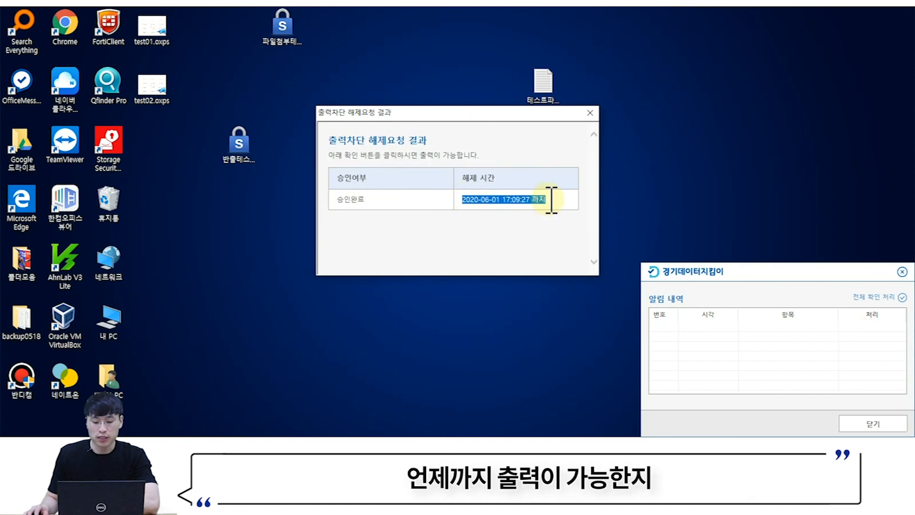
click(591, 113)
click(902, 272)
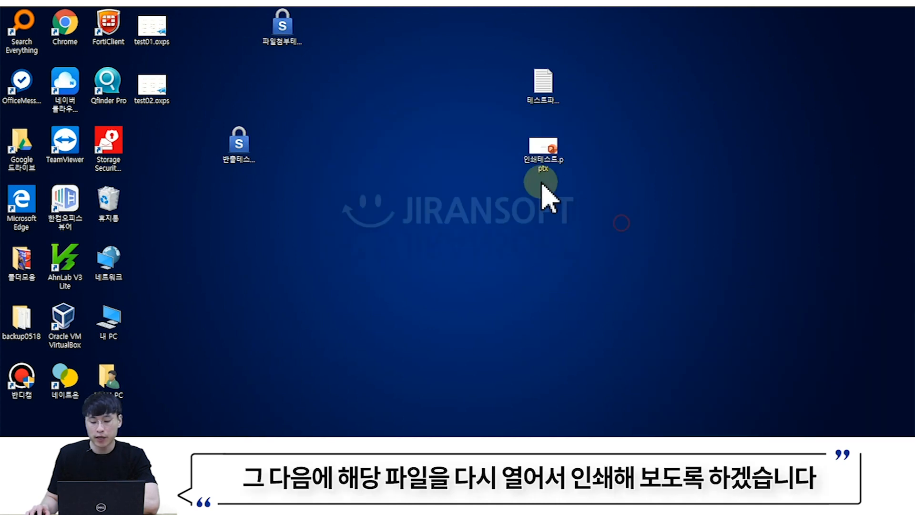
click(538, 162)
- Print the 인쇄테스트 slide to test03.oxps, check the printed file, then restore the admin console
double_click(539, 161)
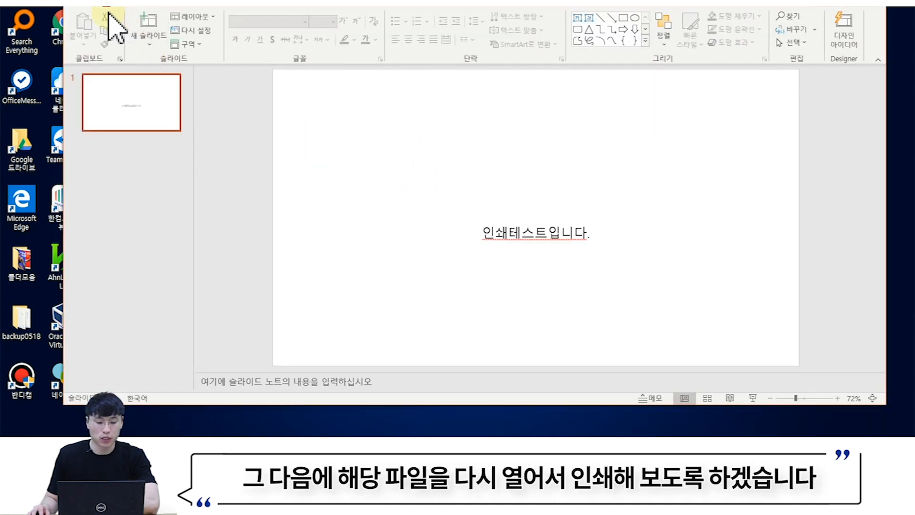
click(82, 5)
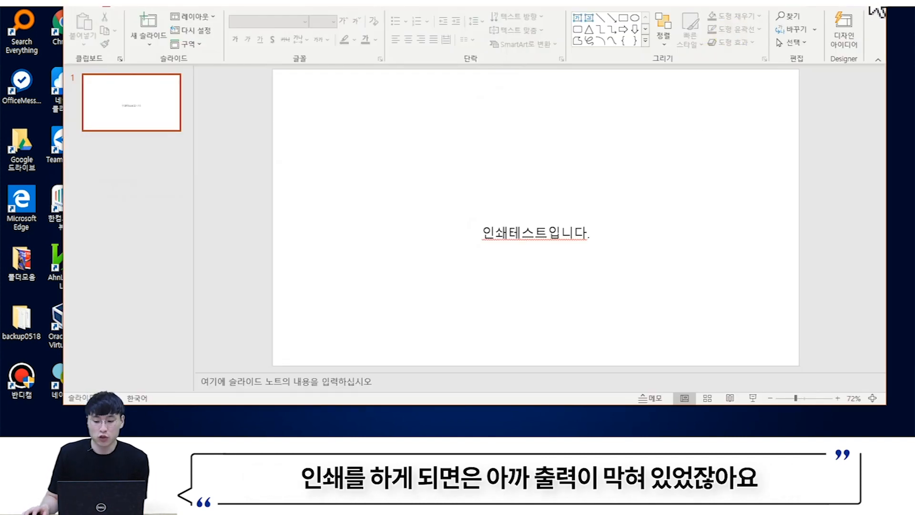
click(878, 11)
double_click(149, 152)
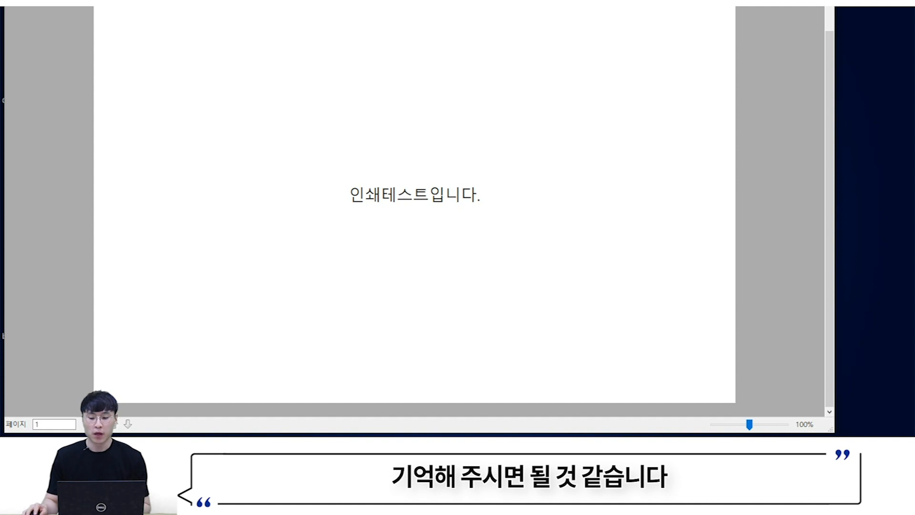
click(822, 6)
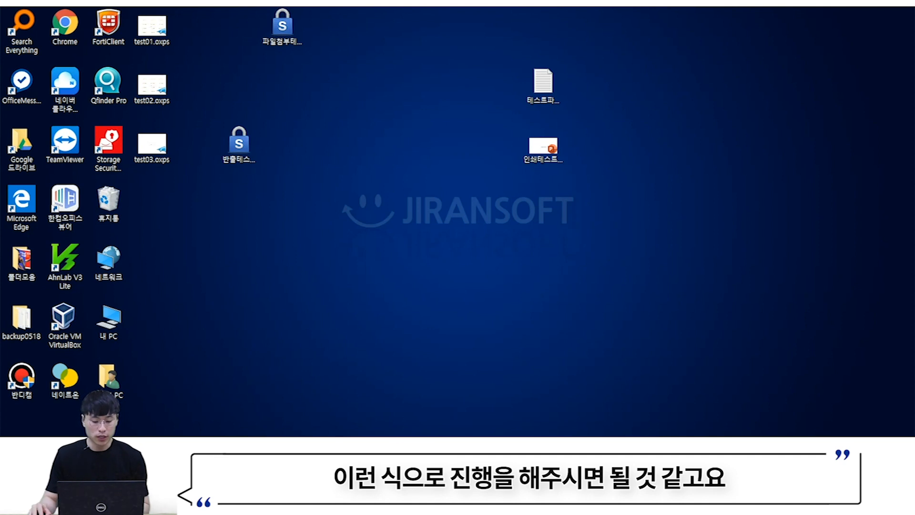
click(458, 448)
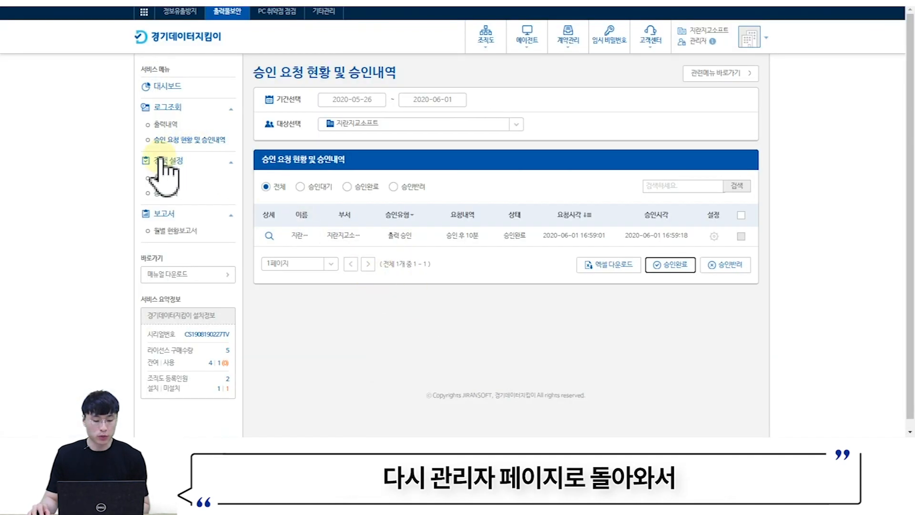
- Open 출력정책's 워터마크 상세설정 and toggle the watermark image off and back on
click(165, 178)
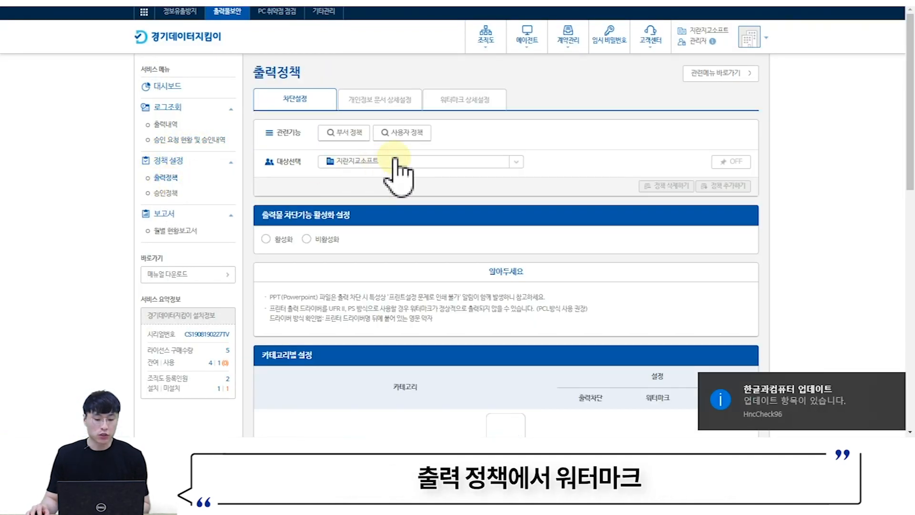
click(481, 100)
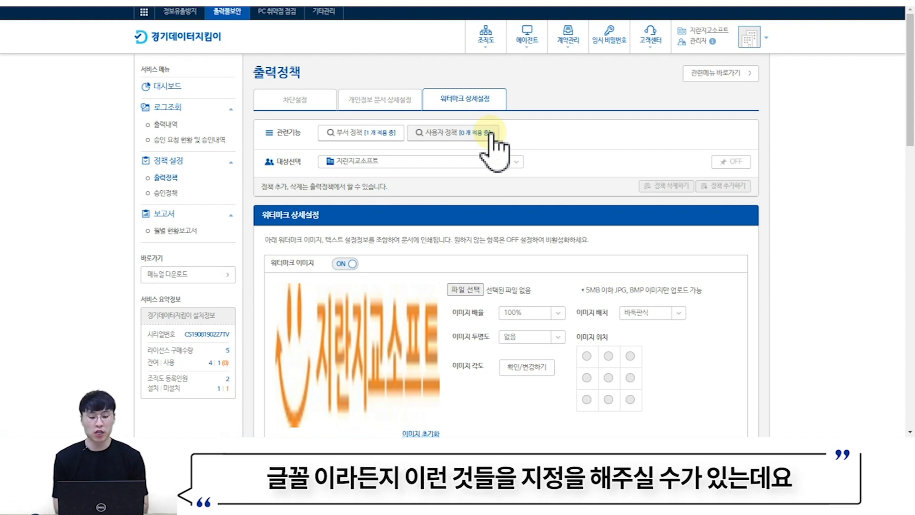
scroll(500, 162, down, 3)
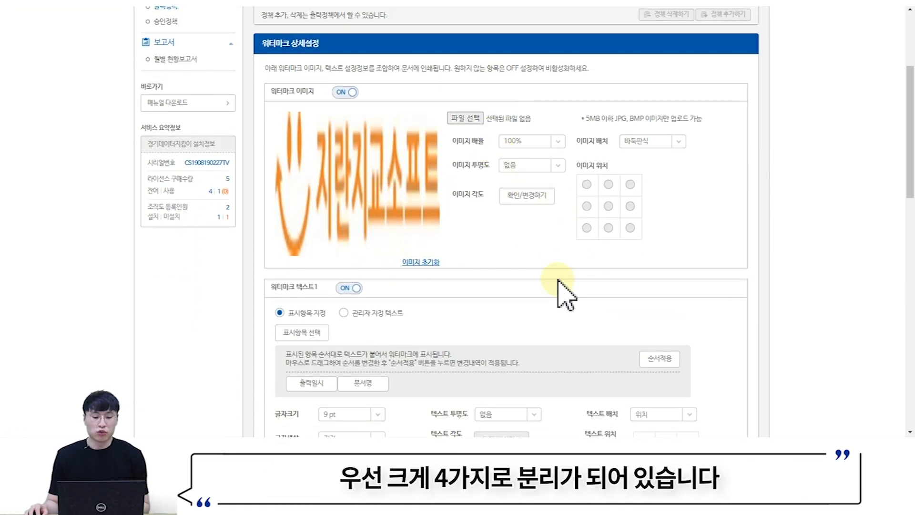
click(346, 92)
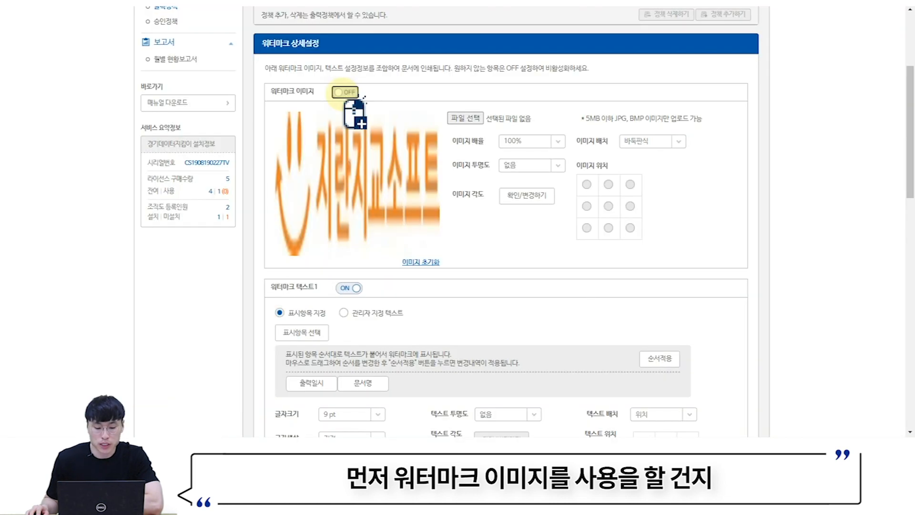
click(345, 93)
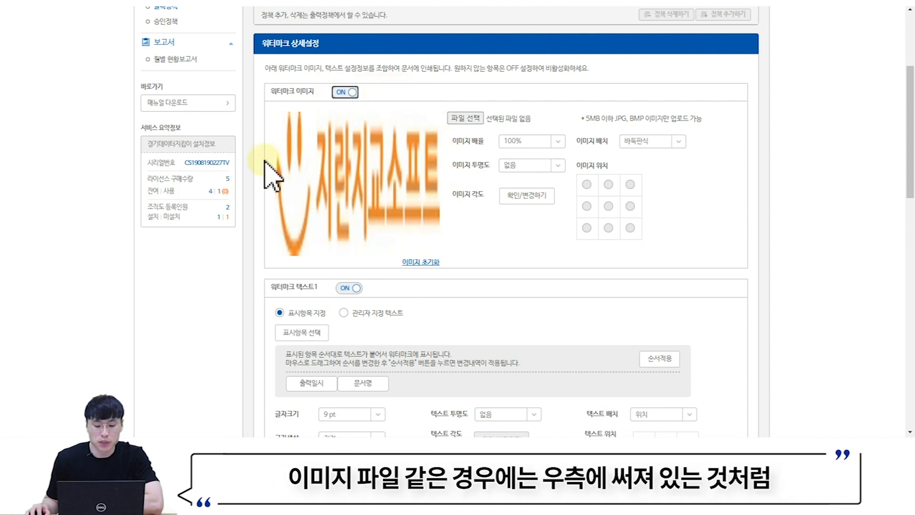
- Set 이미지 배치 to 위치 and review the angle options without changing them
drag(579, 118, 715, 122)
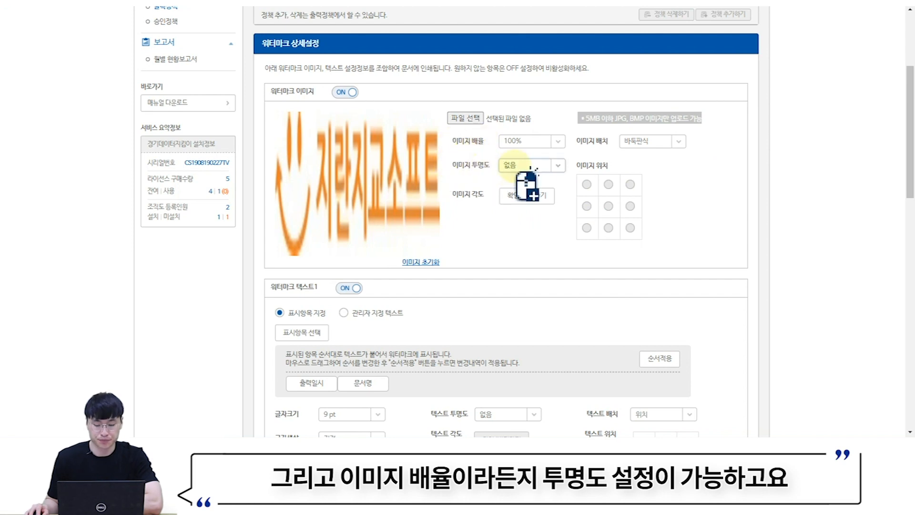
drag(583, 141, 610, 142)
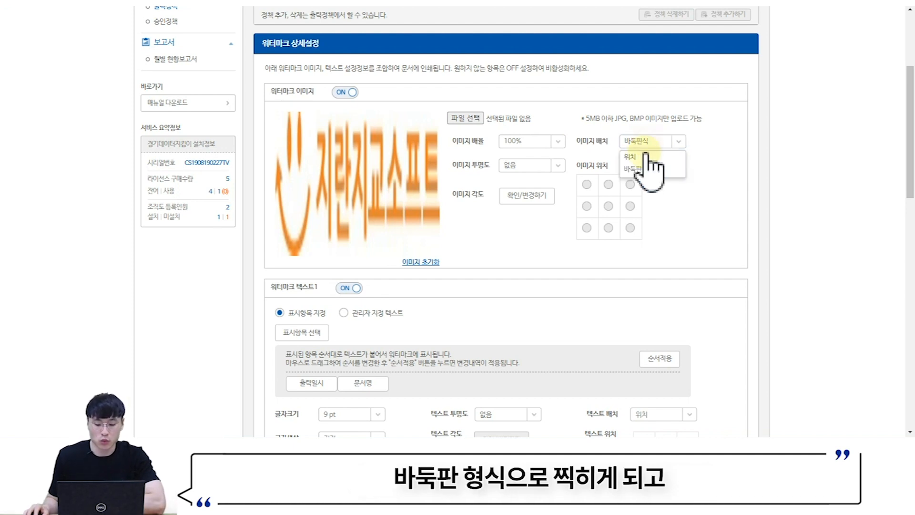
click(641, 169)
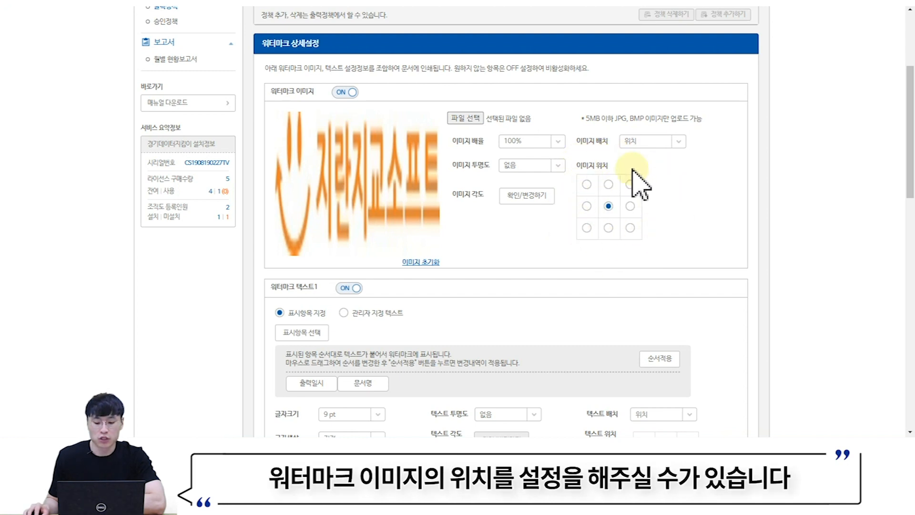
click(527, 197)
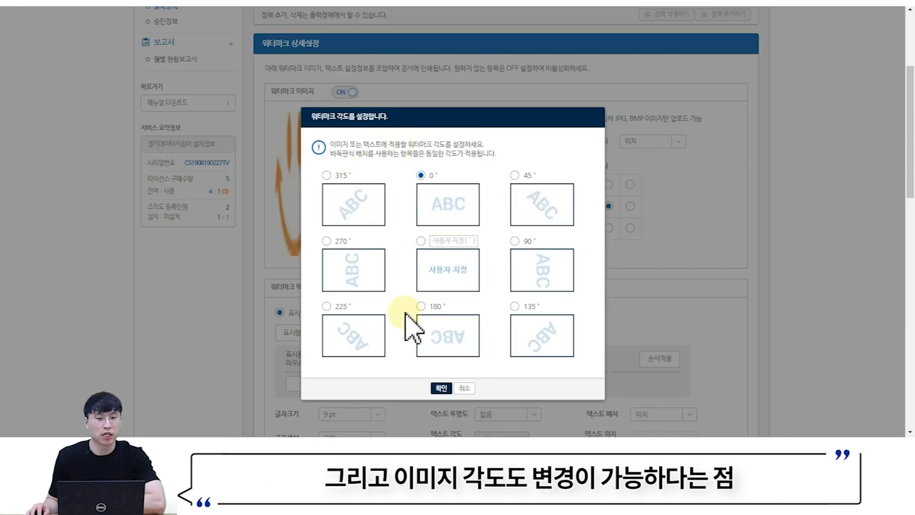
click(466, 387)
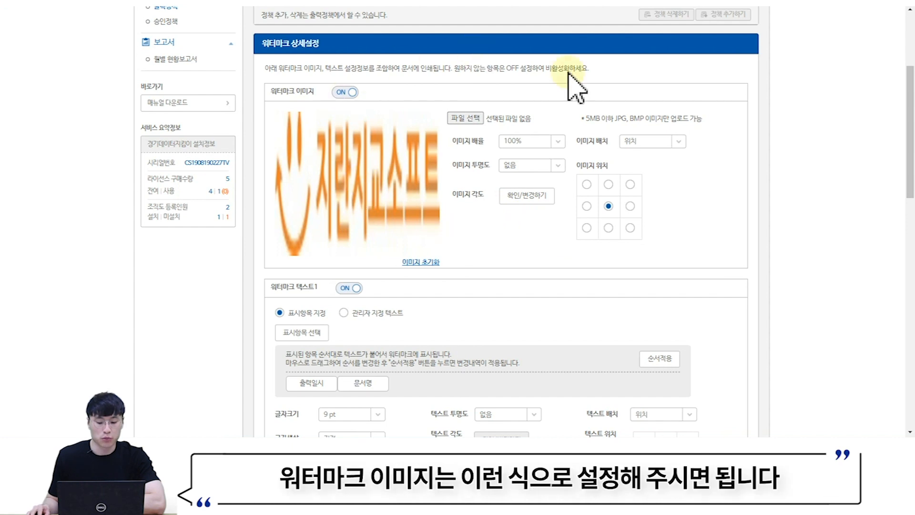
- Keep 출력일시 before 문서명 as watermark text 1's display items and apply the order
scroll(521, 241, down, 5)
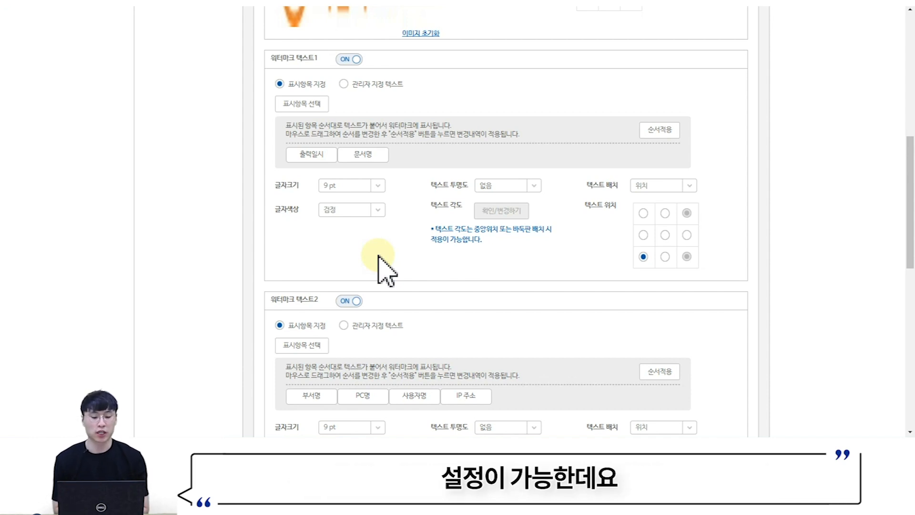
click(292, 105)
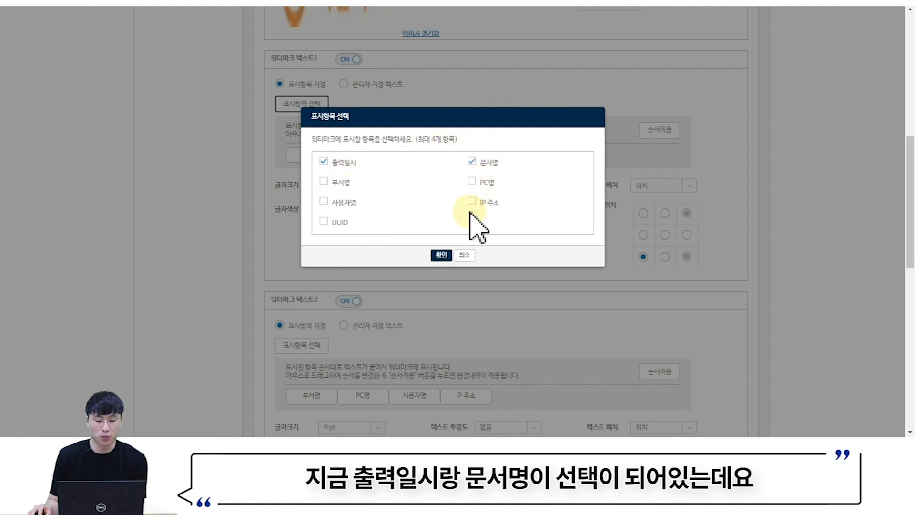
click(442, 255)
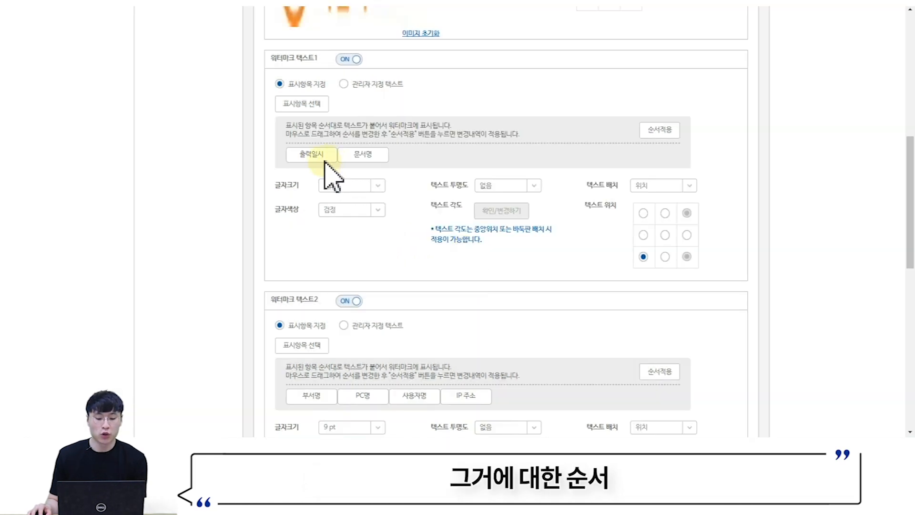
drag(315, 157, 408, 167)
drag(313, 166, 377, 161)
click(660, 130)
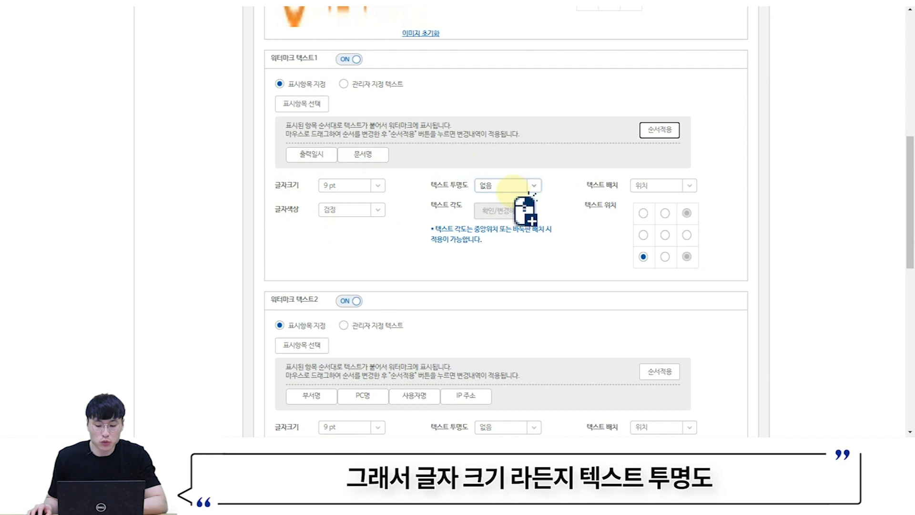
- Leave watermark text placement at 위치 after viewing the 바둑판식 option
click(660, 186)
click(647, 214)
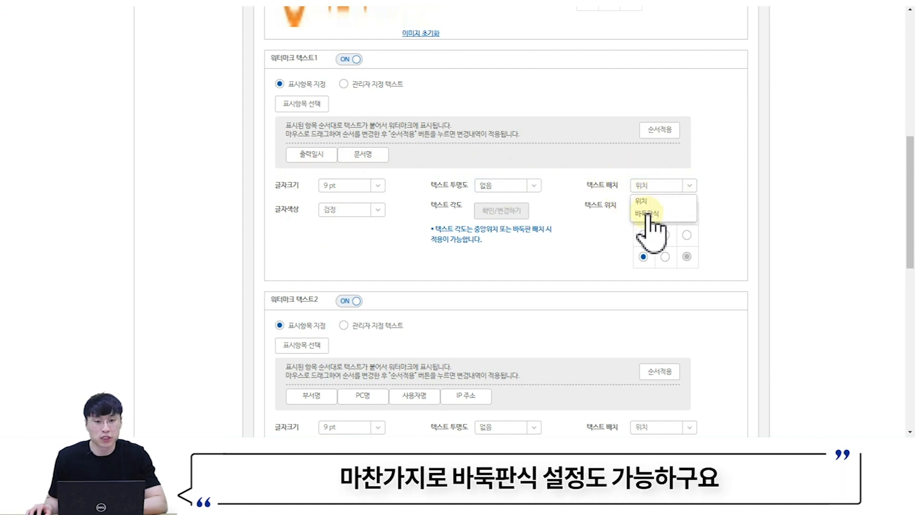
click(661, 184)
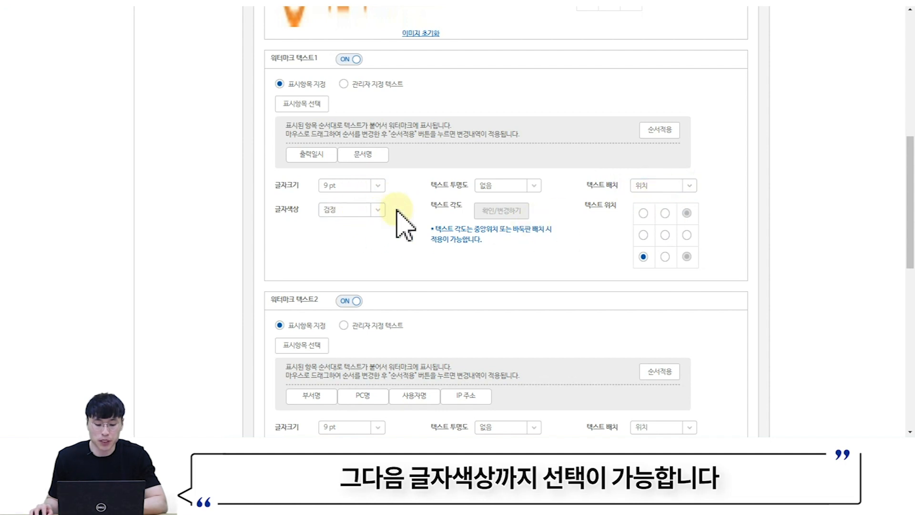
scroll(404, 225, down, 1)
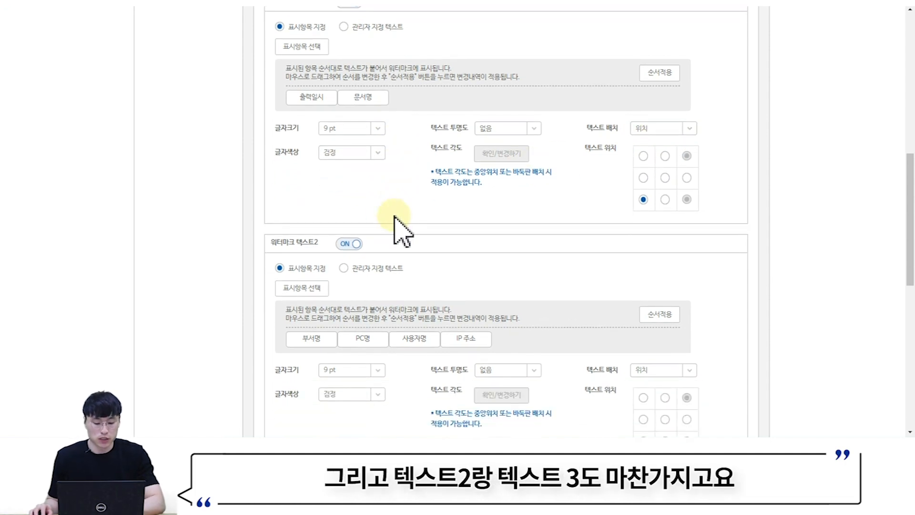
scroll(396, 224, down, 5)
scroll(413, 213, up, 7)
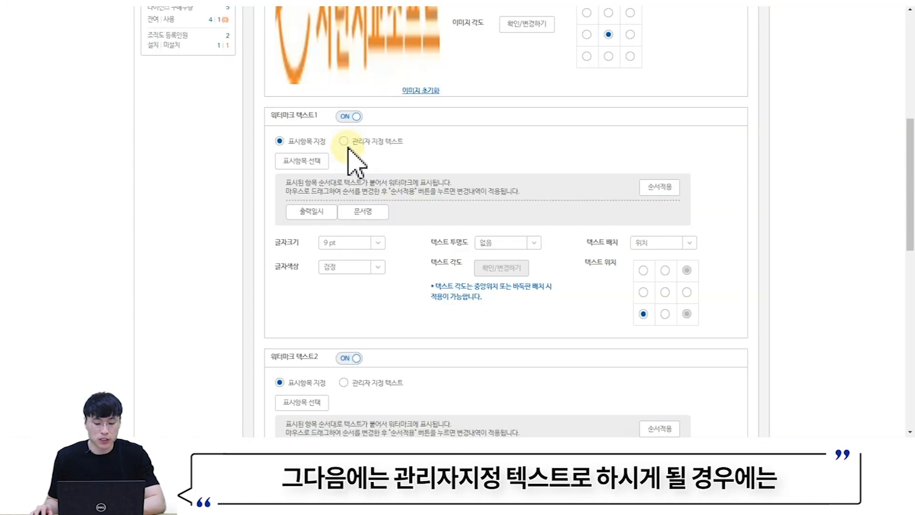
- Switch watermark text 1 to 관리자 지정 텍스트 '출력된 문서는 사용 후 폐기해주세요', then go to PC 취약점 점검
click(344, 141)
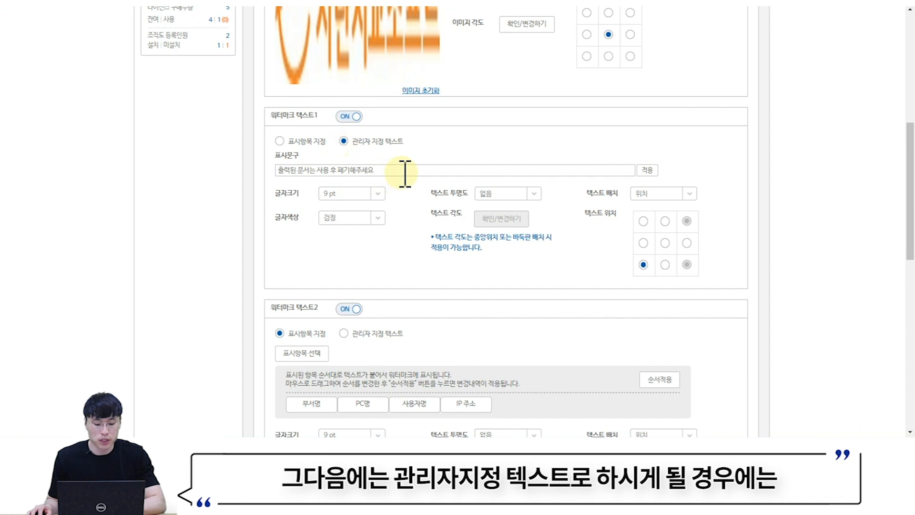
drag(405, 171, 261, 188)
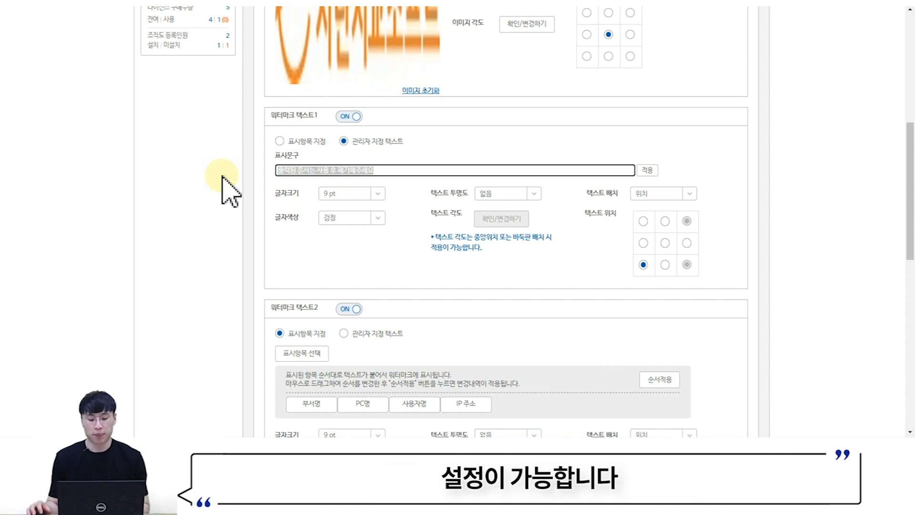
scroll(357, 255, up, 4)
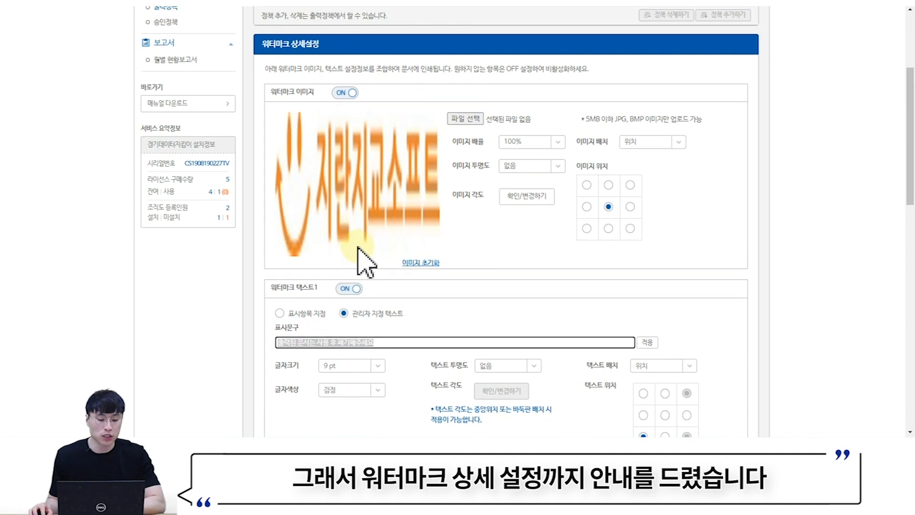
scroll(353, 248, up, 3)
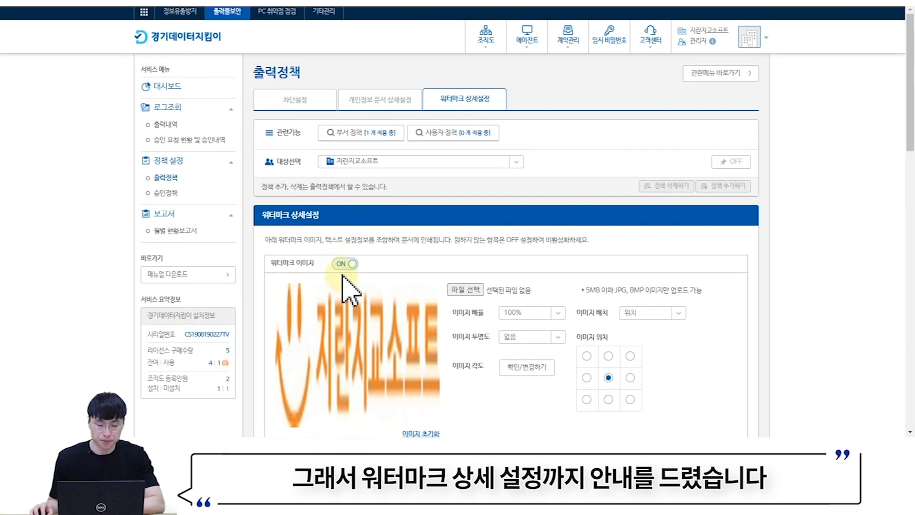
click(279, 12)
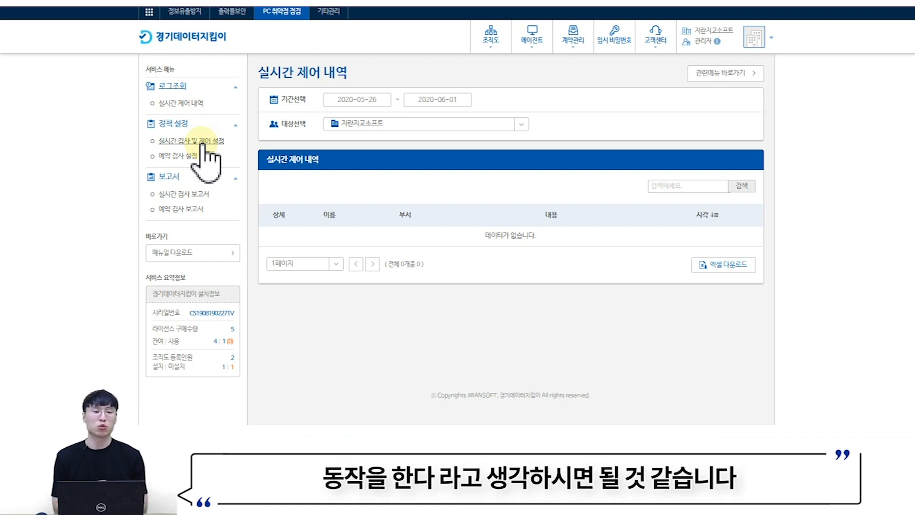
click(202, 142)
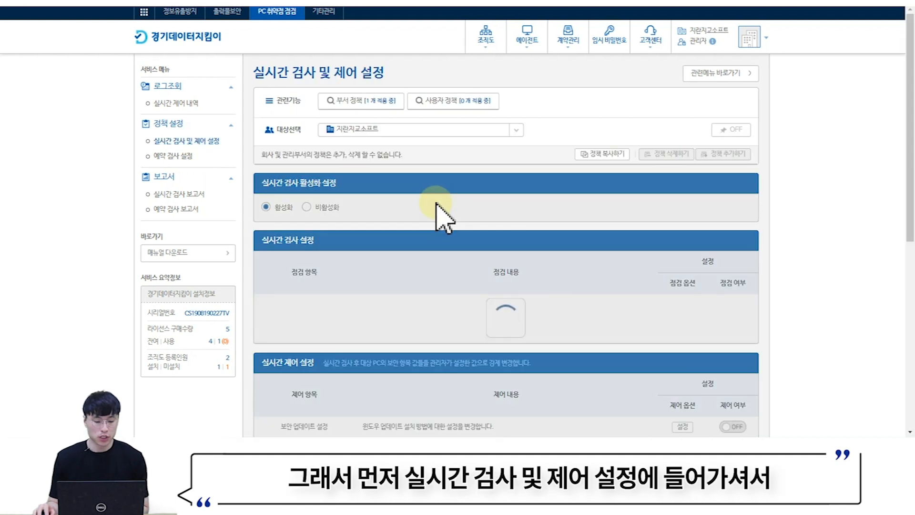
scroll(527, 208, down, 3)
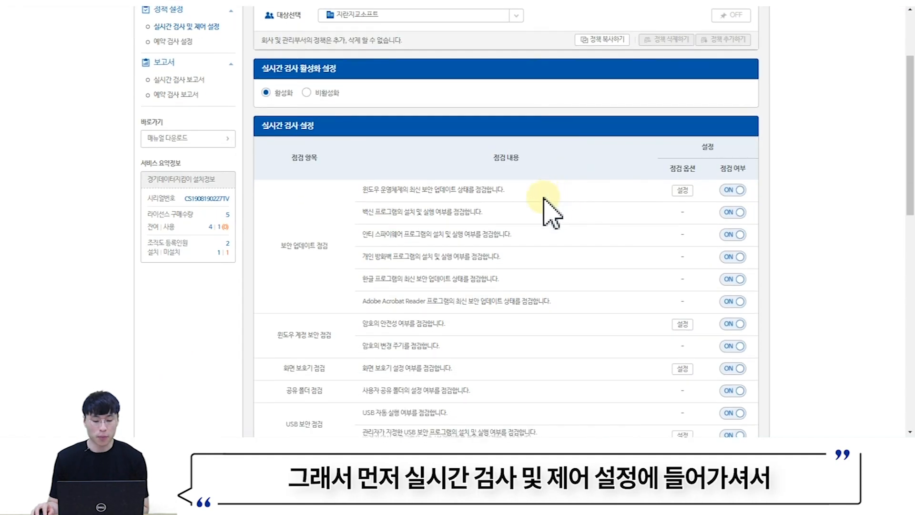
scroll(558, 205, down, 2)
scroll(565, 205, up, 1)
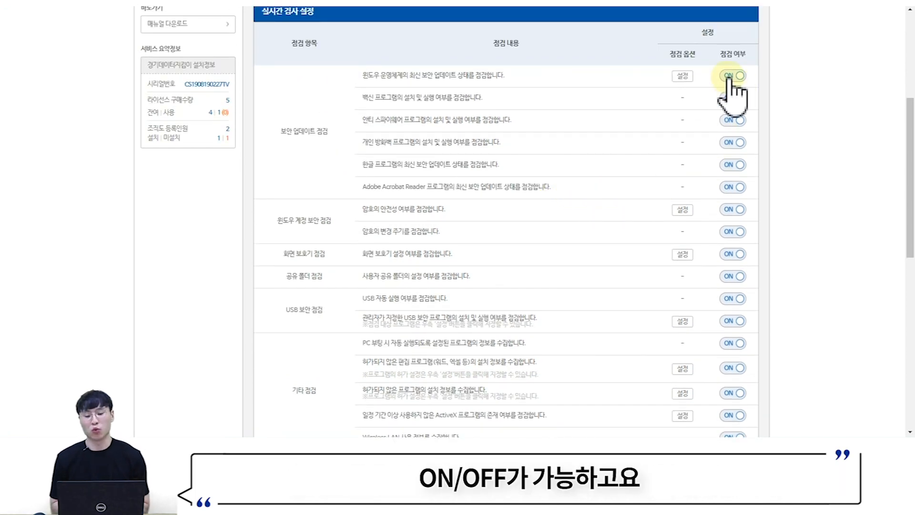
scroll(536, 122, up, 3)
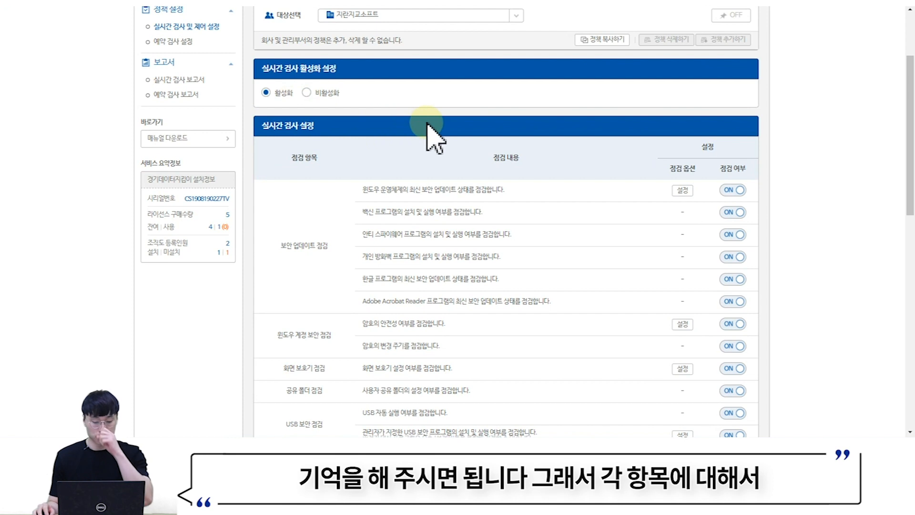
scroll(436, 129, down, 4)
scroll(486, 163, up, 1)
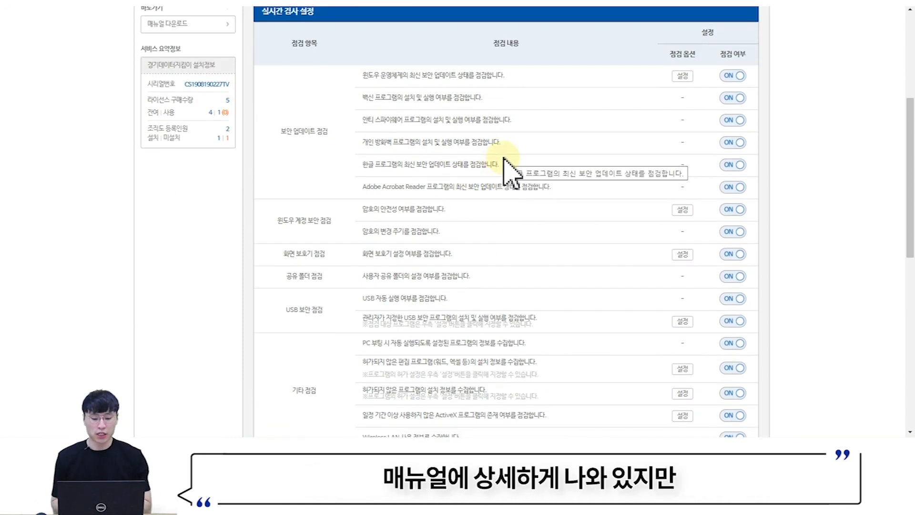
scroll(505, 162, down, 1)
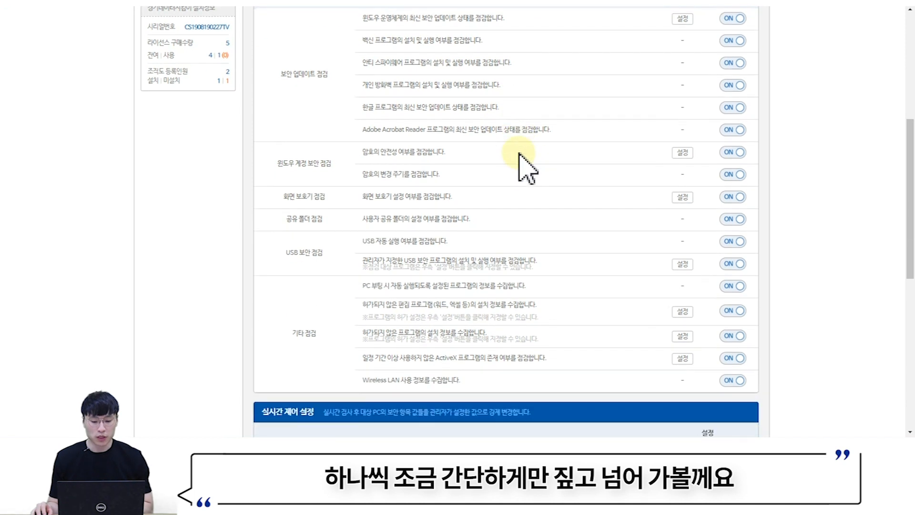
drag(278, 77, 337, 89)
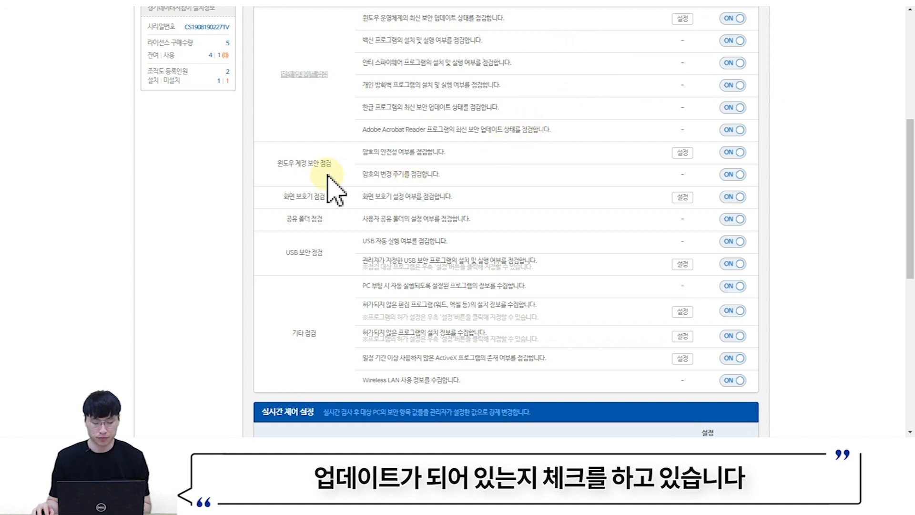
drag(290, 164, 339, 181)
drag(276, 163, 340, 173)
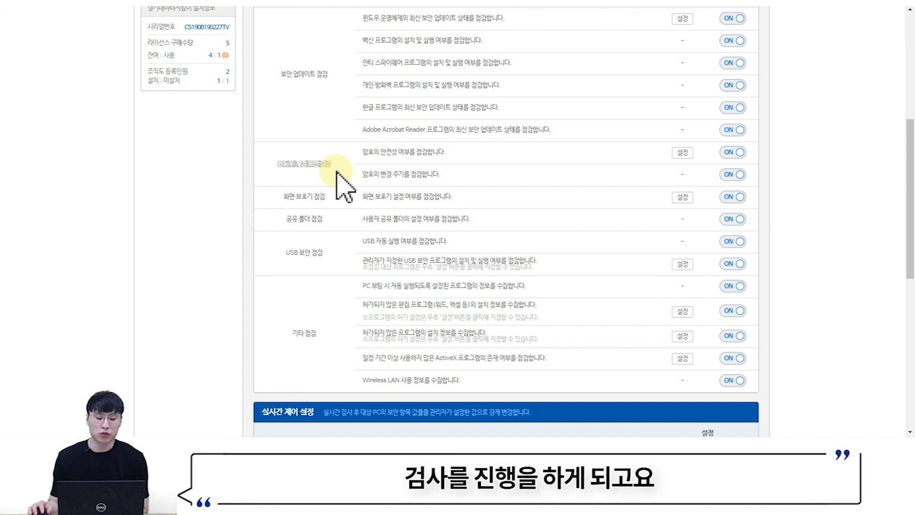
scroll(420, 167, down, 8)
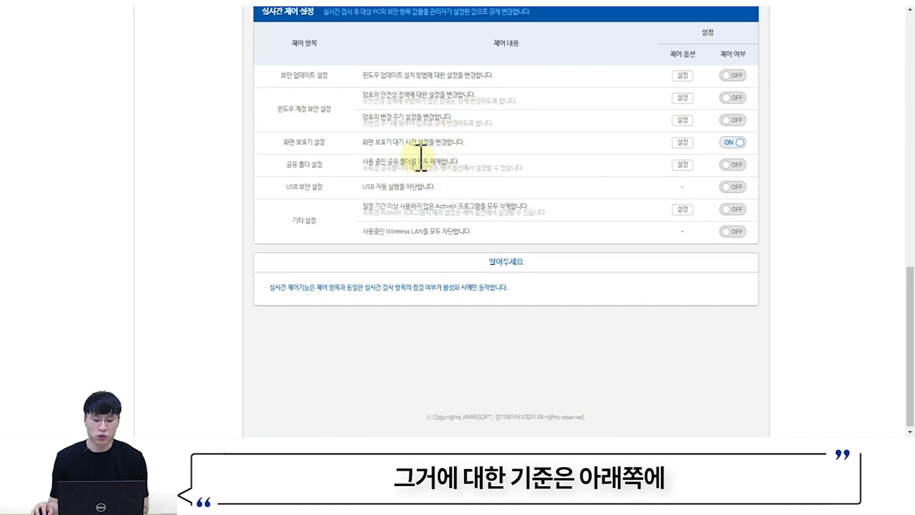
drag(364, 95, 487, 106)
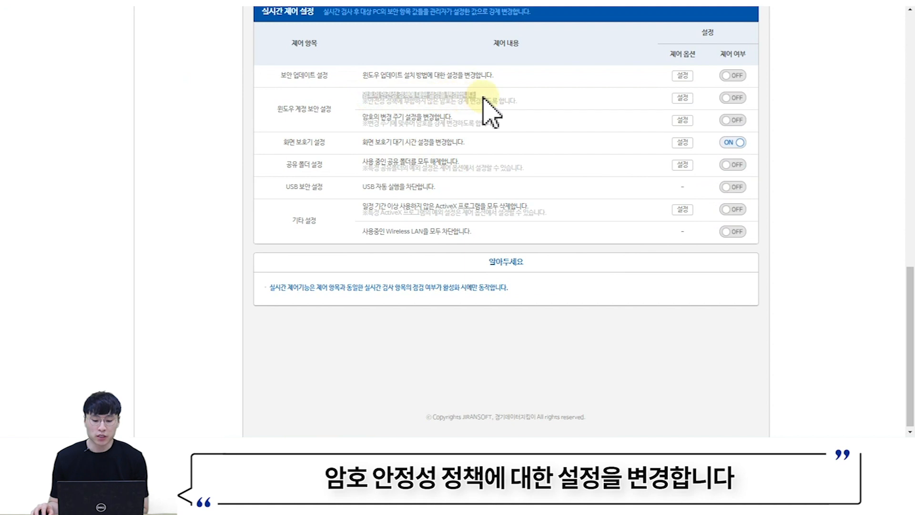
click(680, 99)
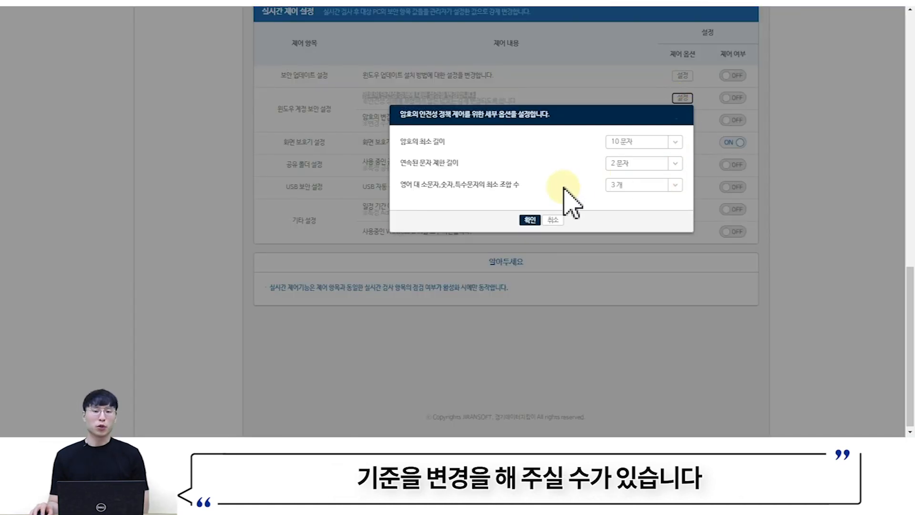
click(552, 221)
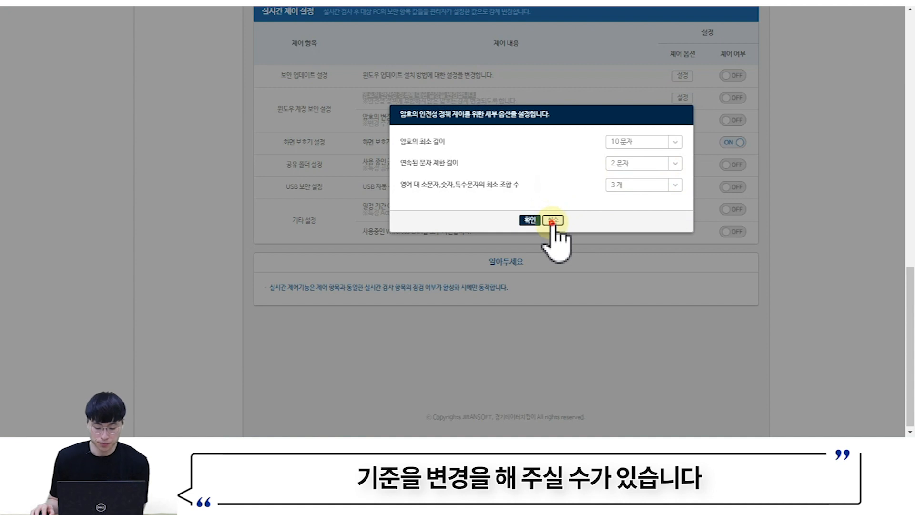
scroll(556, 235, up, 15)
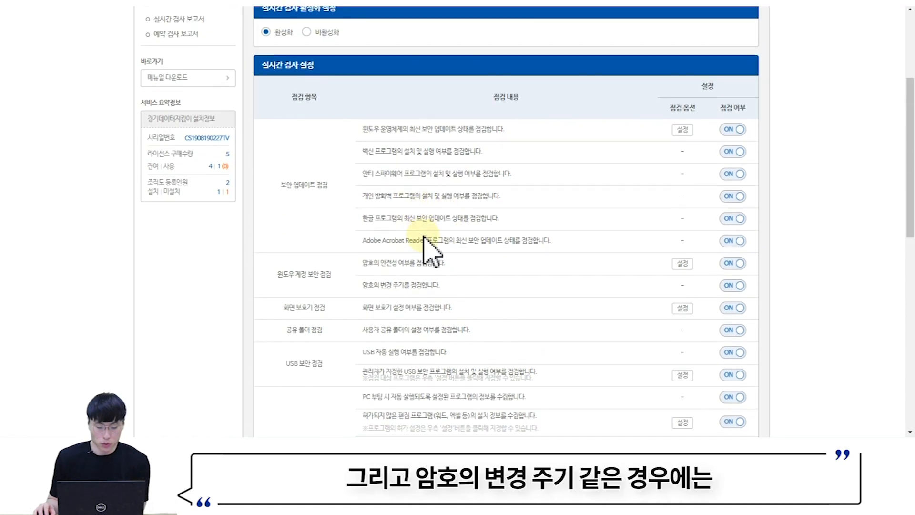
scroll(423, 237, down, 1)
drag(364, 232, 446, 233)
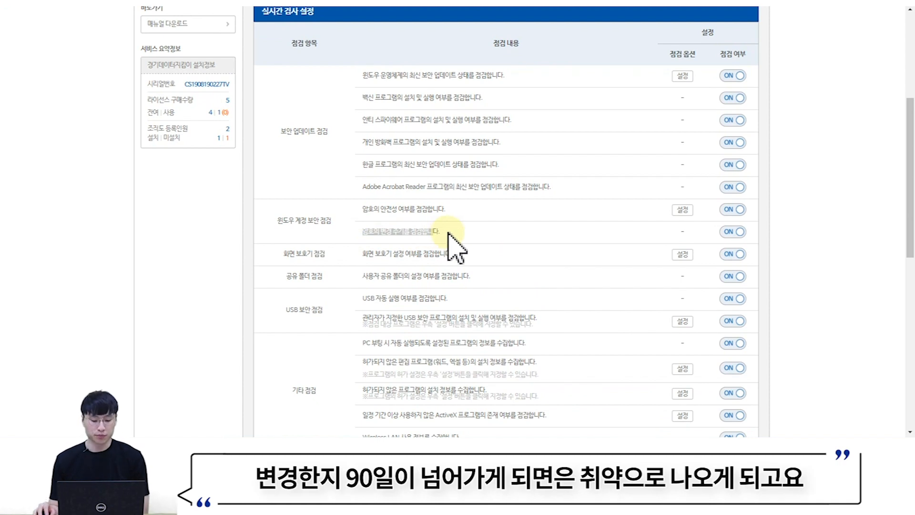
scroll(452, 245, down, 1)
triple_click(293, 199)
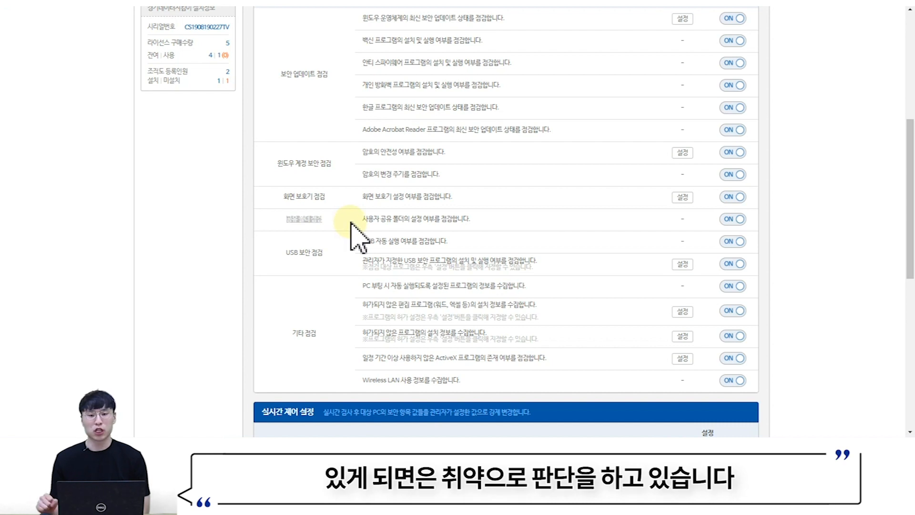
drag(287, 262, 347, 261)
scroll(346, 267, down, 1)
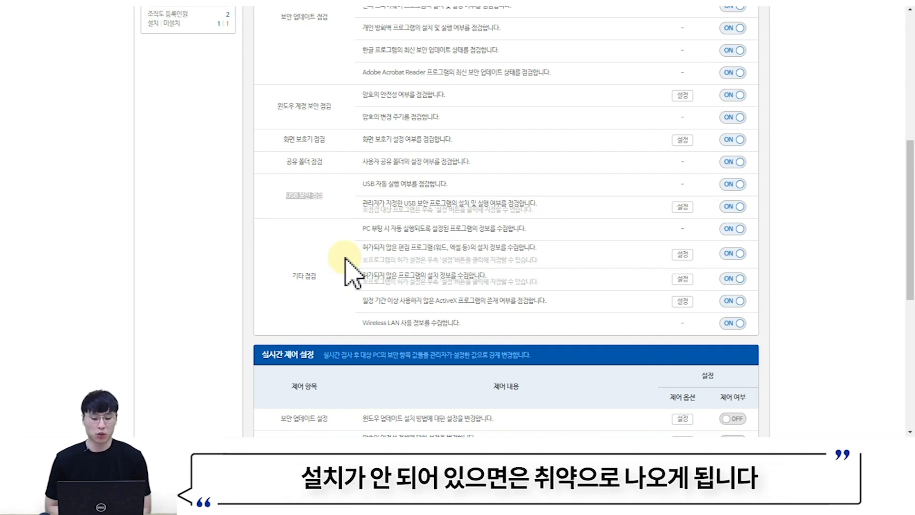
triple_click(303, 276)
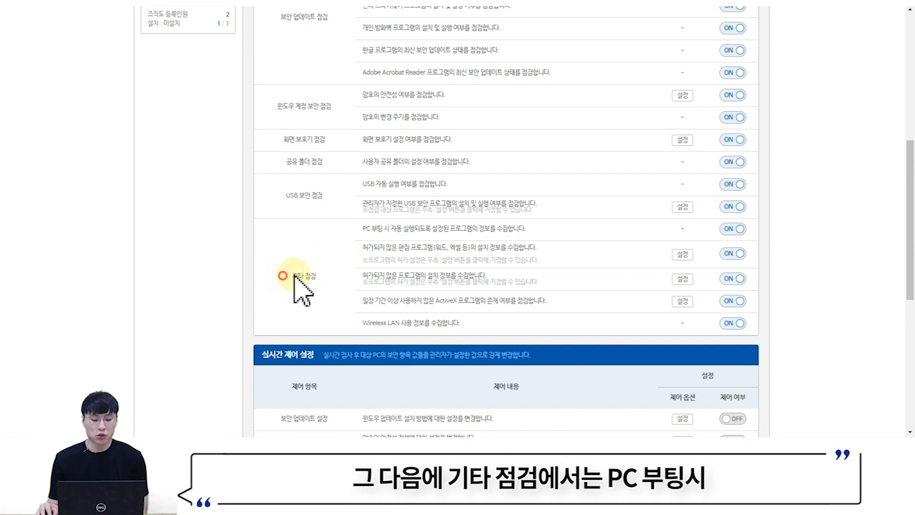
- Scroll past the 기타 점검 rows until the whole 실시간 제어 설정 table shows
scroll(377, 285, down, 1)
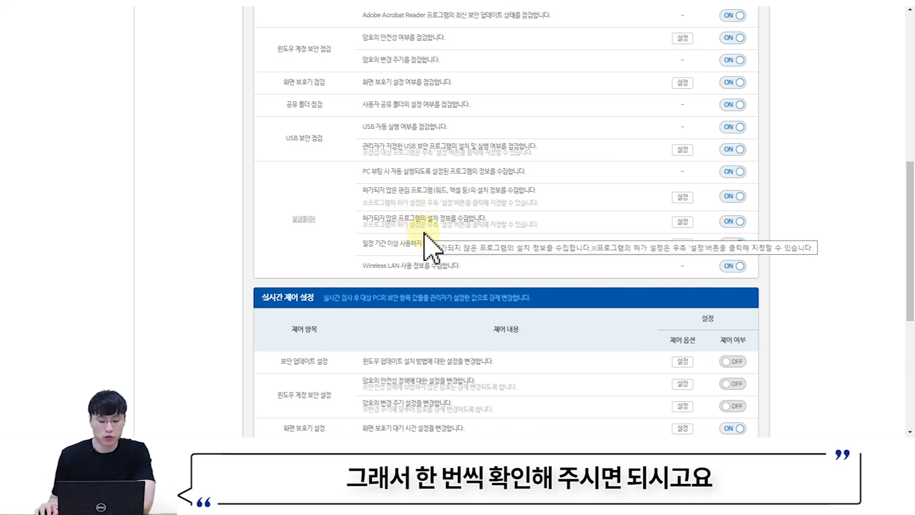
scroll(426, 229, down, 4)
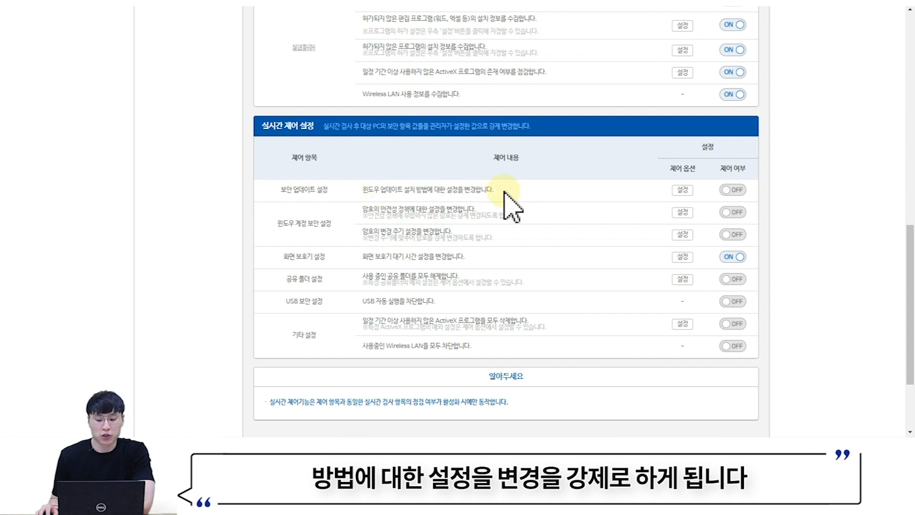
click(681, 191)
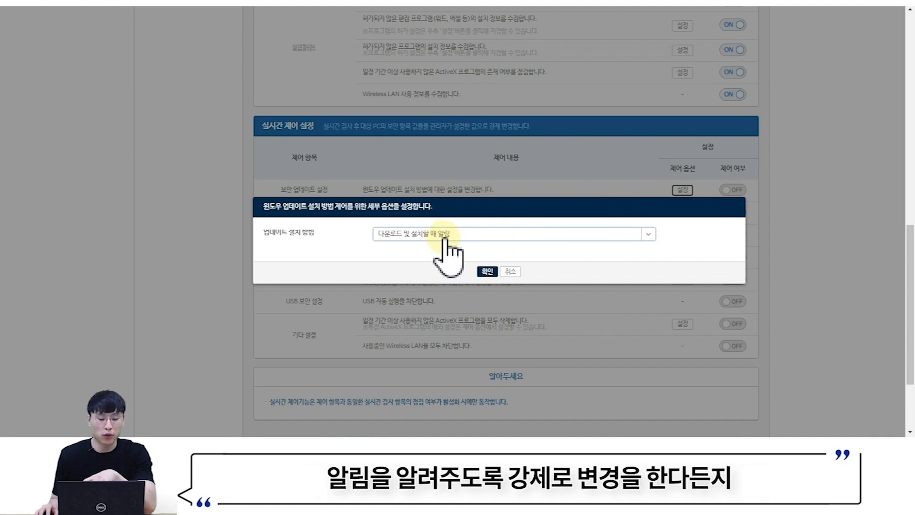
click(444, 236)
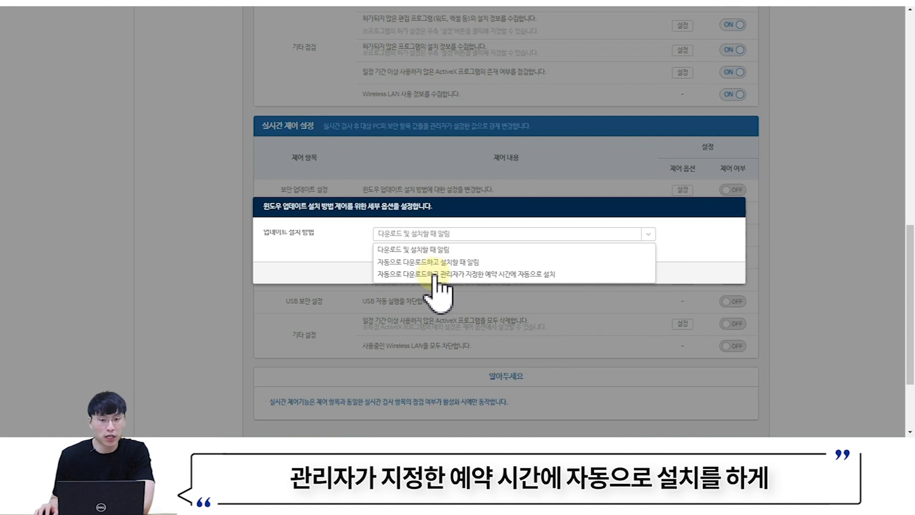
click(358, 269)
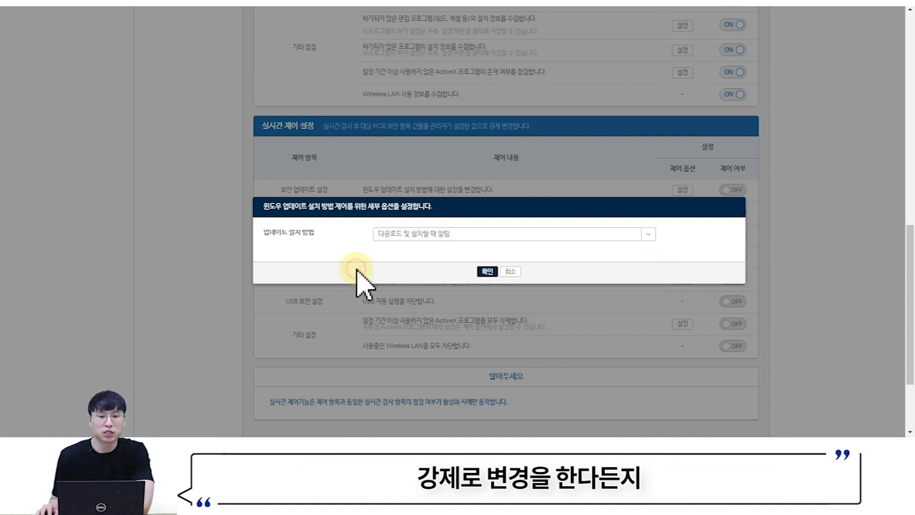
click(510, 272)
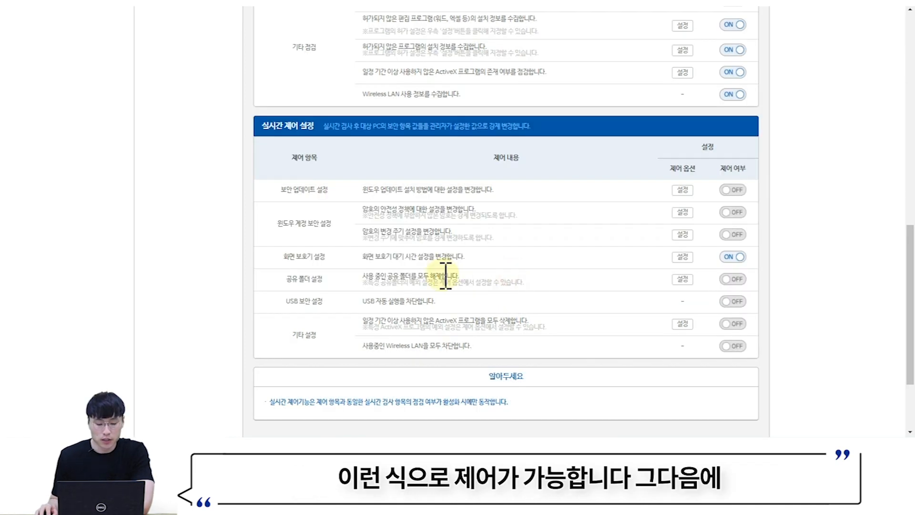
scroll(444, 274, down, 1)
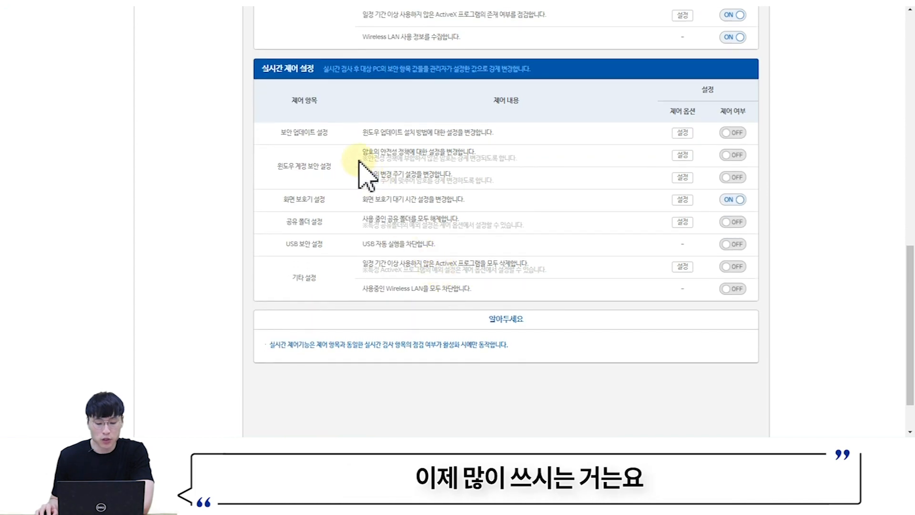
drag(364, 152, 491, 157)
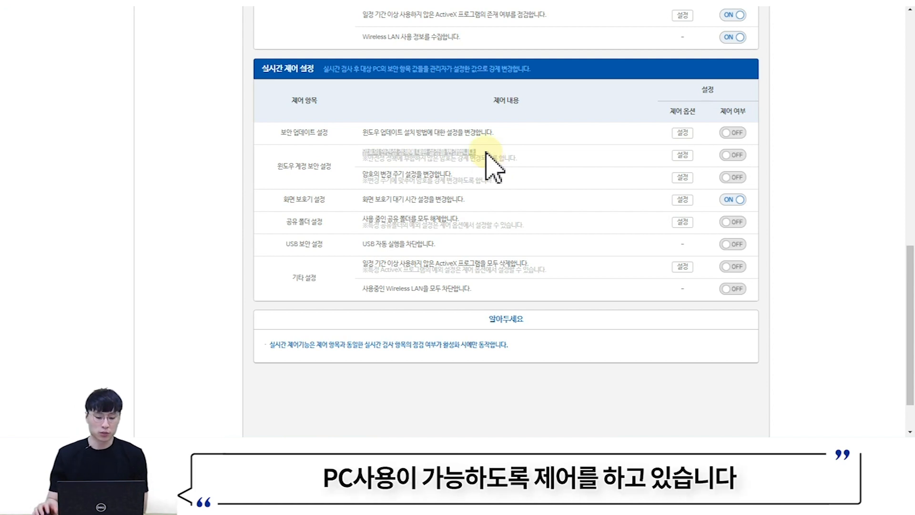
drag(360, 199, 496, 198)
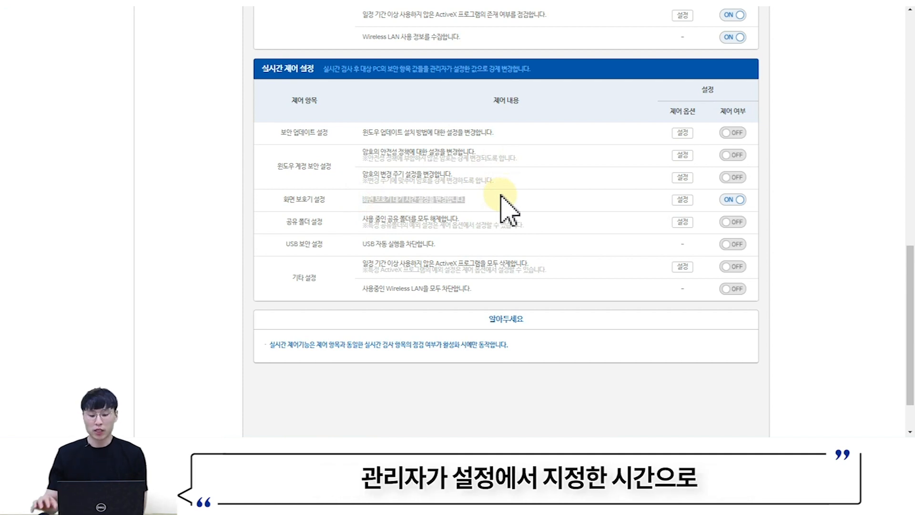
- Confirm 화면 보호기 설정 with a 10분 wait time and scroll back to the top
click(683, 200)
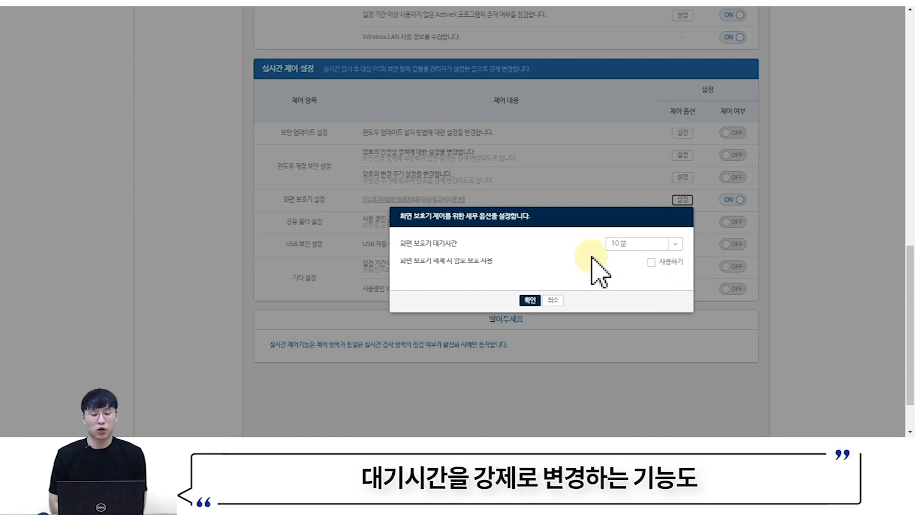
click(533, 300)
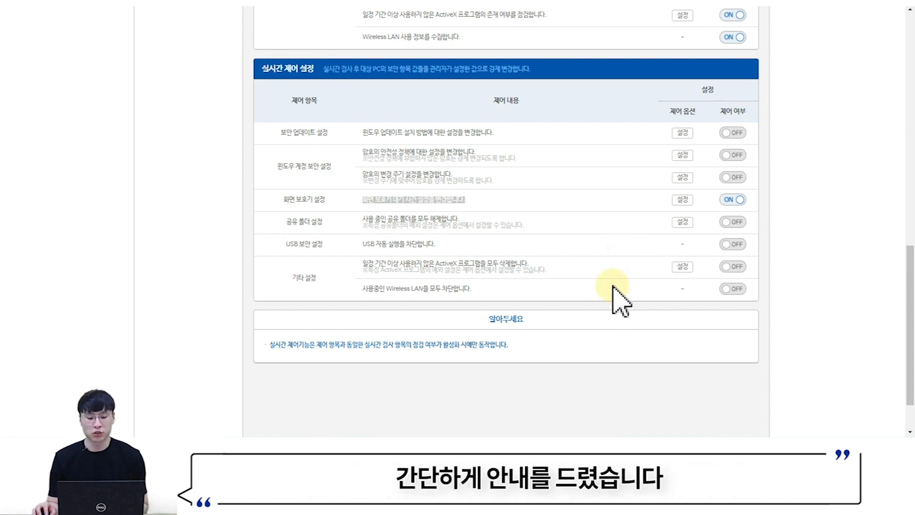
scroll(613, 298, up, 15)
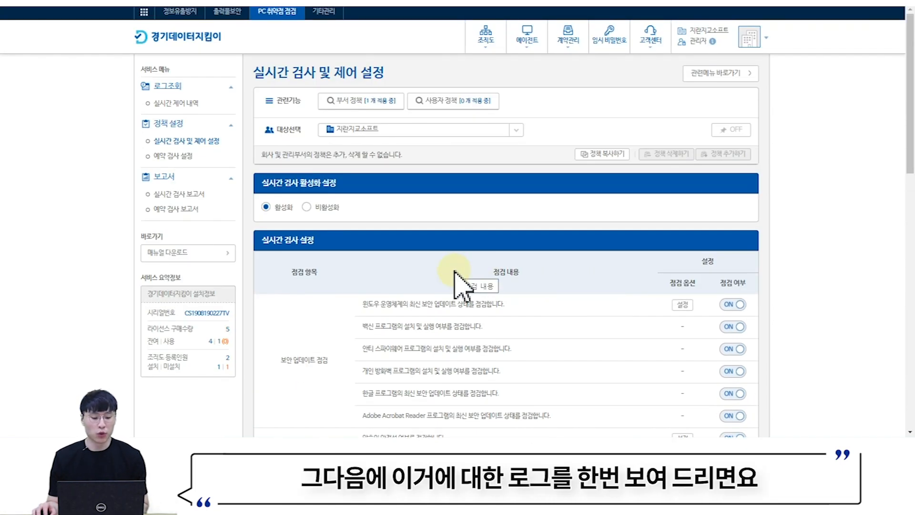
click(177, 194)
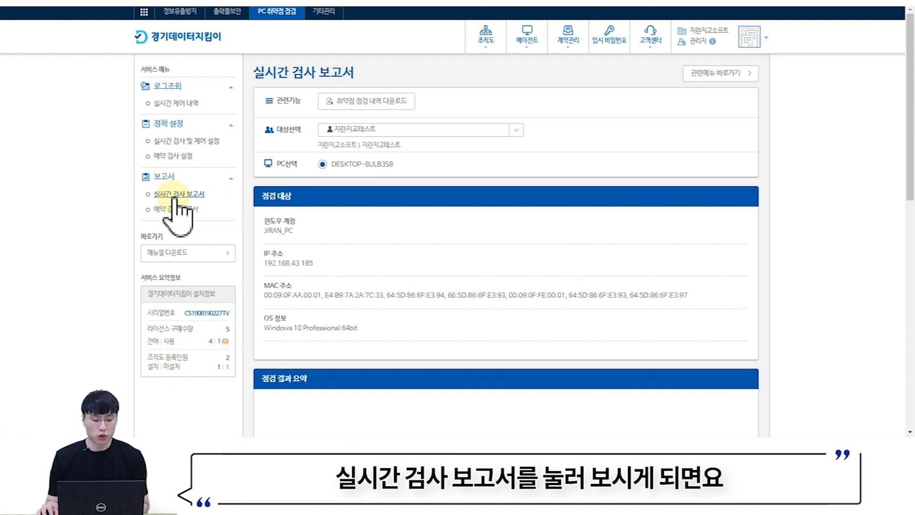
scroll(405, 193, down, 1)
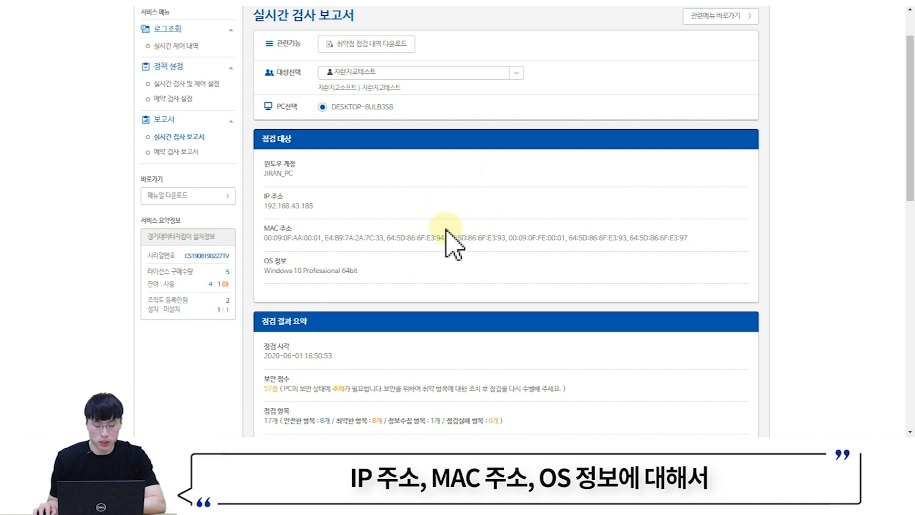
scroll(451, 236, down, 2)
drag(264, 241, 347, 246)
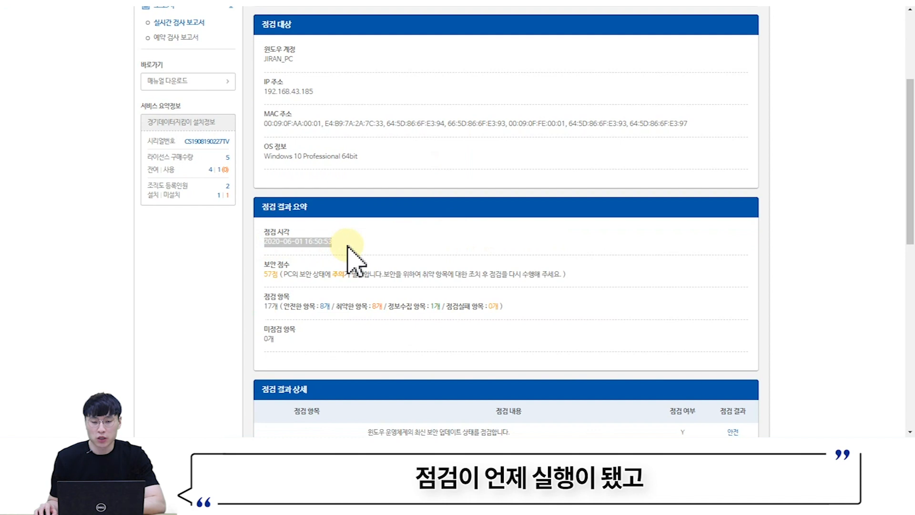
drag(265, 273, 283, 310)
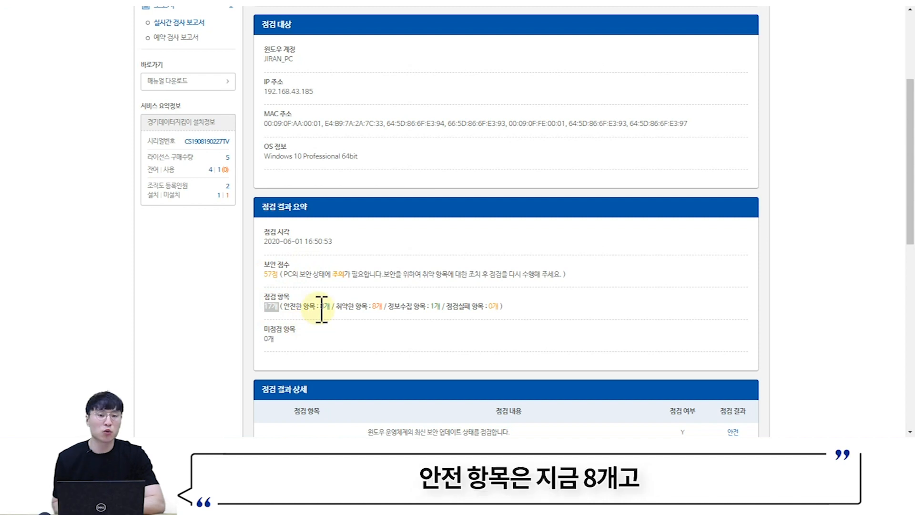
drag(373, 307, 517, 307)
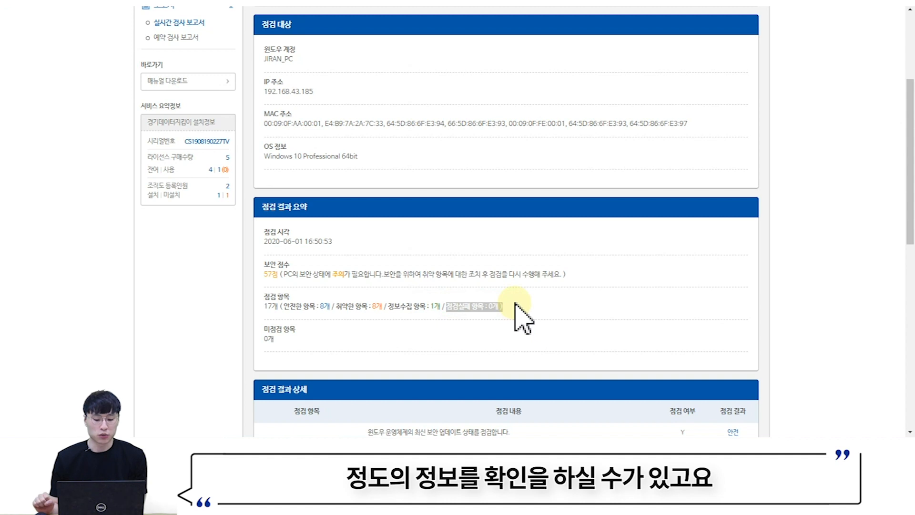
scroll(523, 318, down, 7)
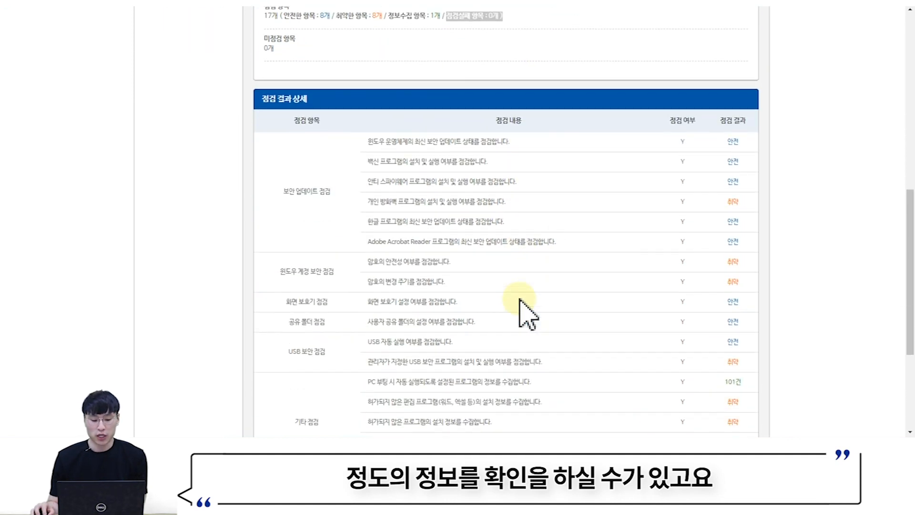
scroll(529, 310, down, 1)
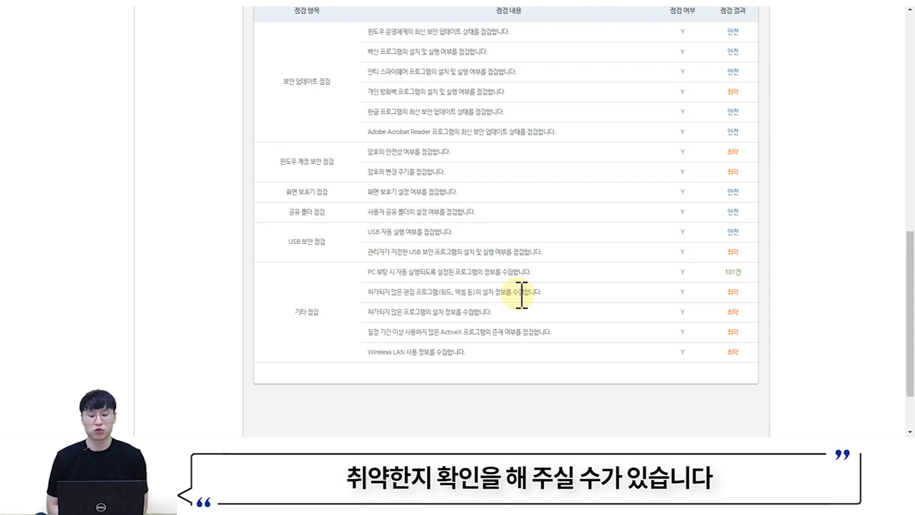
scroll(524, 257, up, 15)
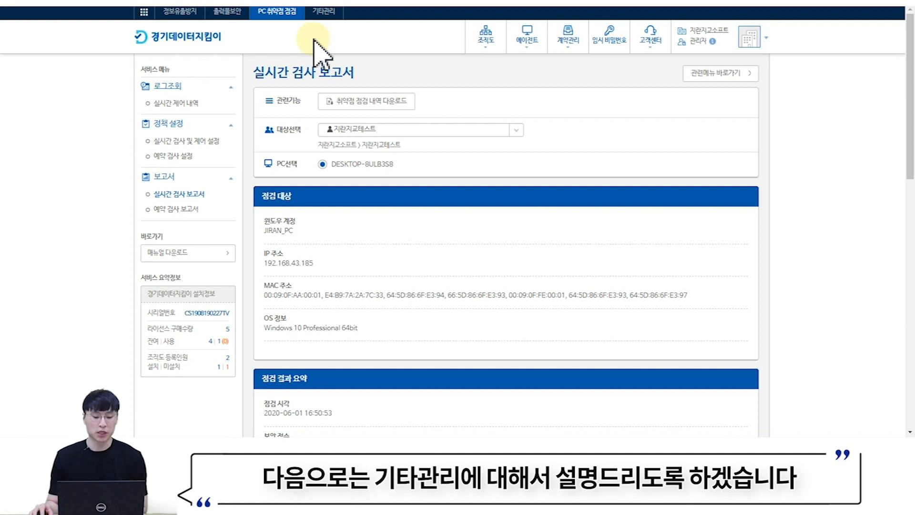
- Go to 기타관리 > IT자산관리 and open 소프트웨어 라이선스 관리현황, listing 2083 programs
click(323, 12)
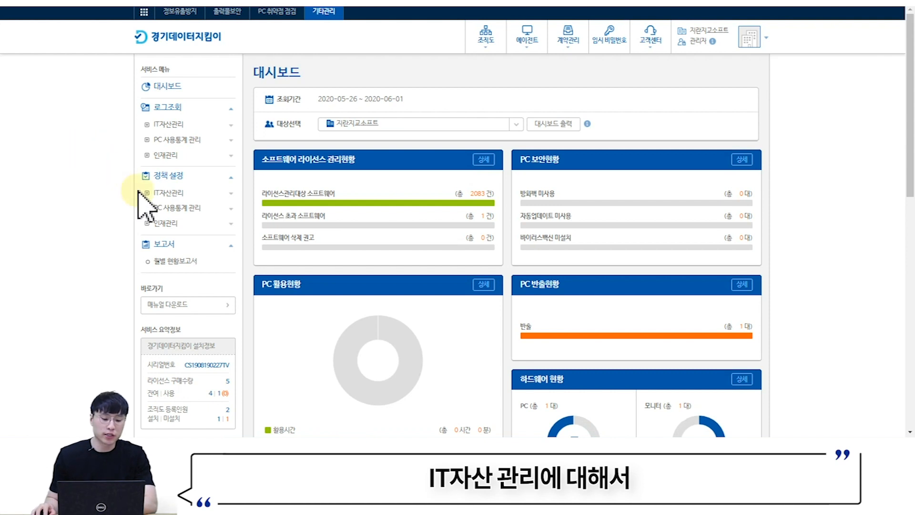
click(169, 124)
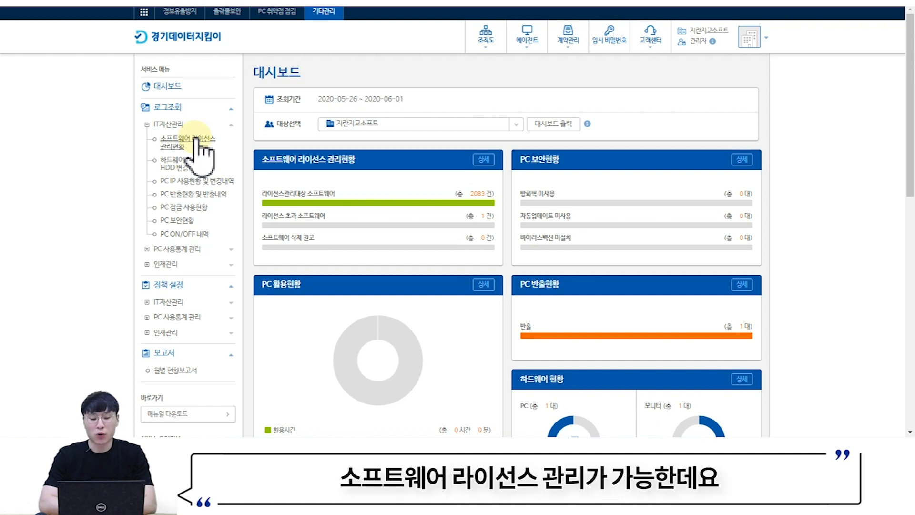
click(195, 139)
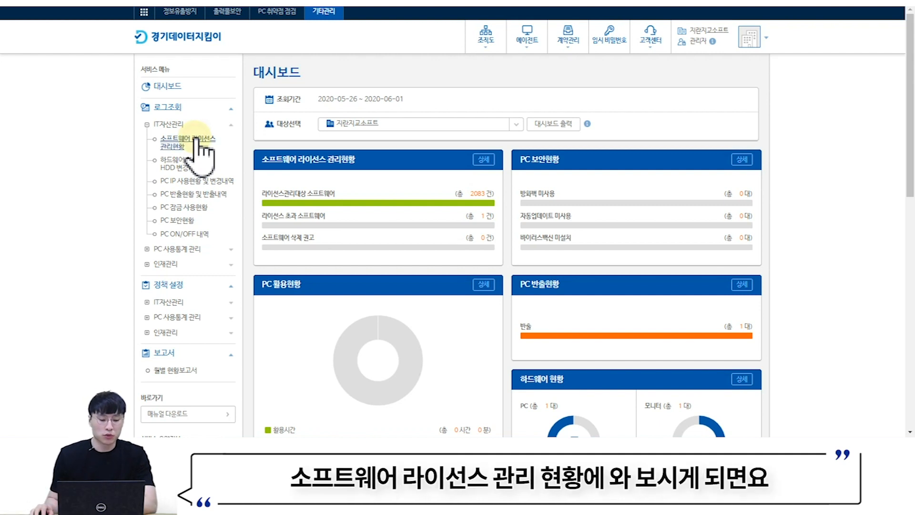
scroll(477, 186, down, 2)
scroll(532, 211, up, 1)
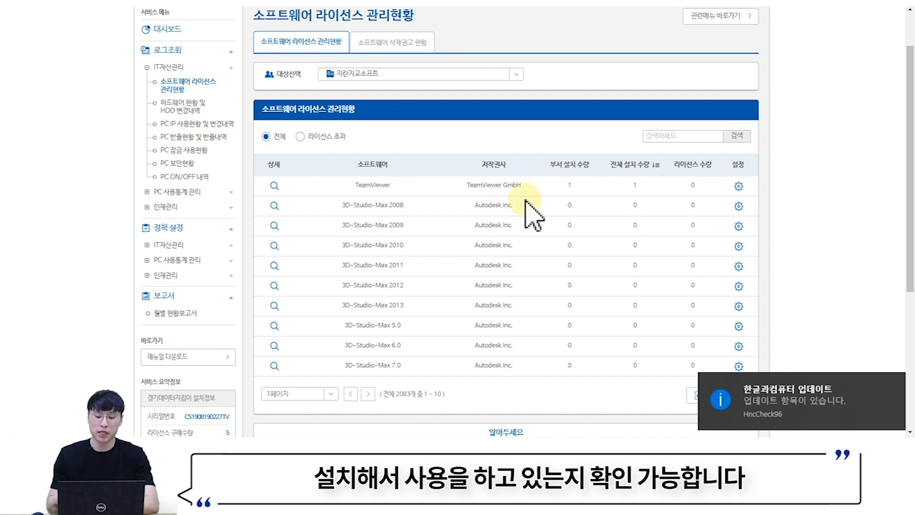
scroll(751, 207, up, 1)
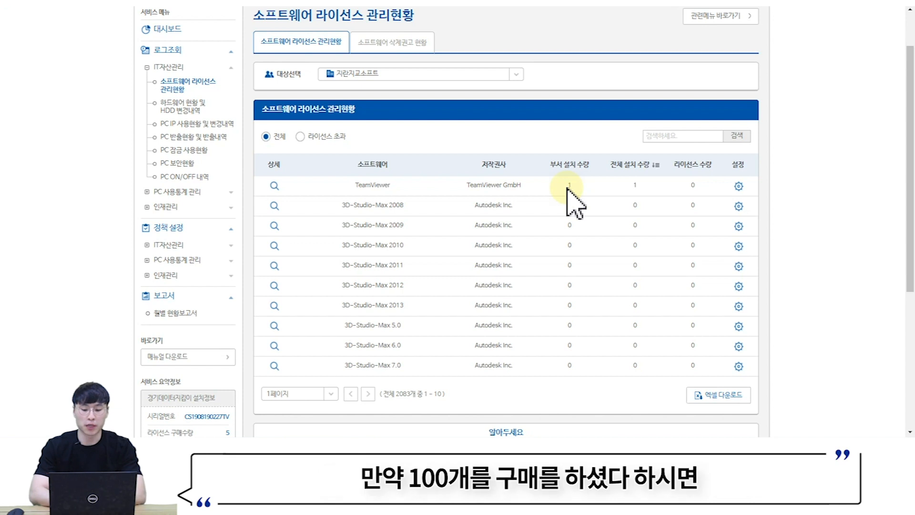
- Enter 100 as TeamViewer's 라이선스 수량 and confirm it
click(738, 187)
click(664, 237)
text(10)
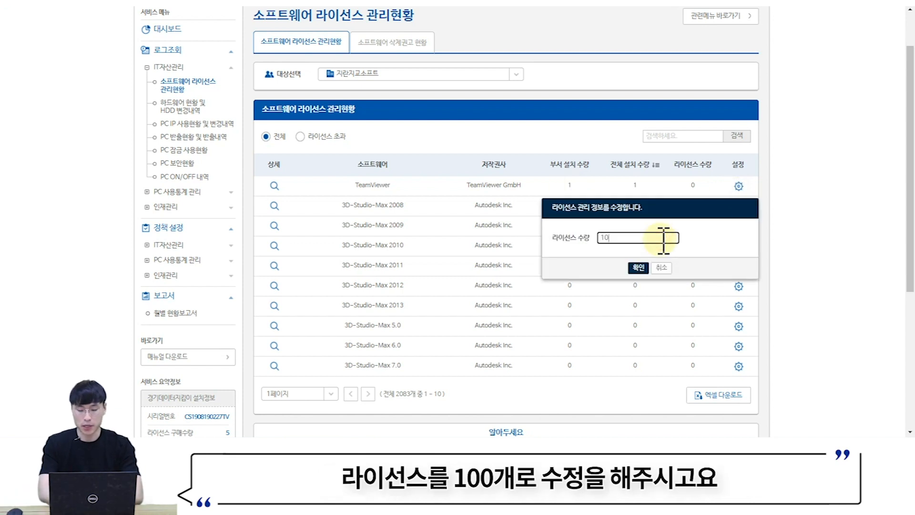
text(0)
click(638, 268)
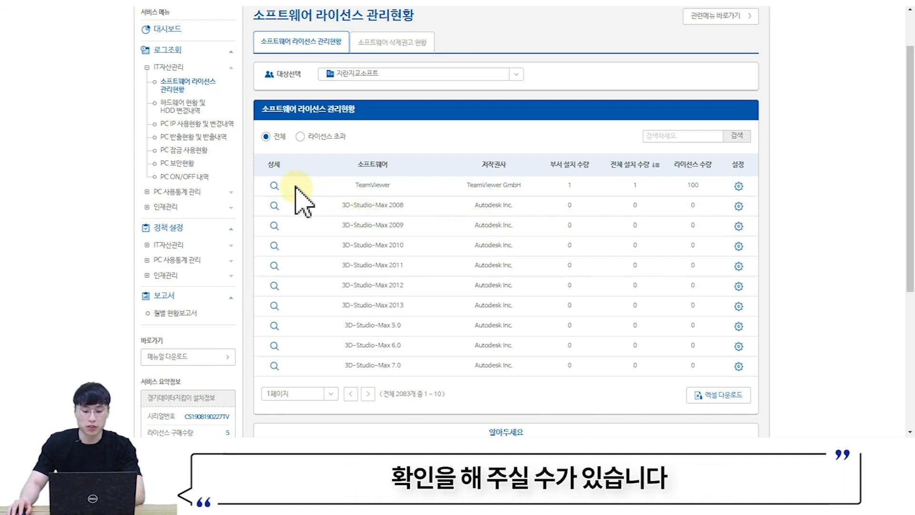
- Send a 삭제권고 for TeamViewer to the one PC that has it installed
click(276, 186)
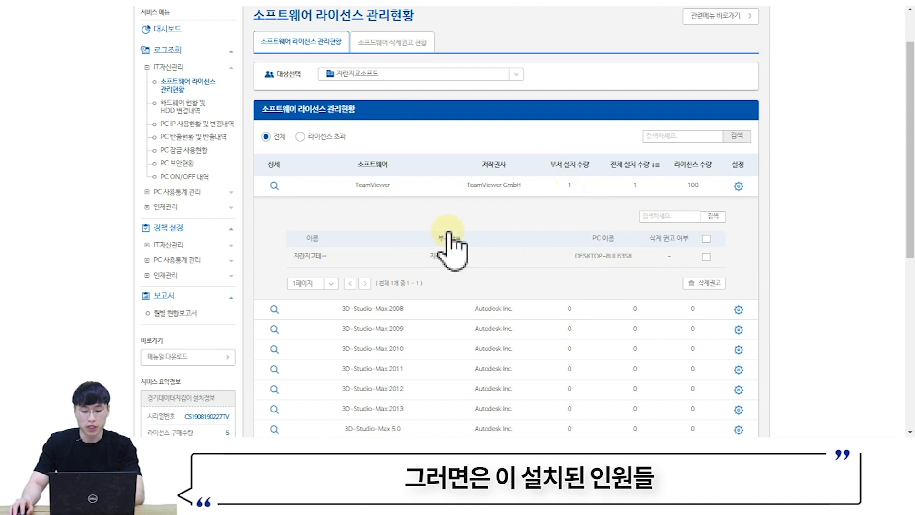
click(706, 257)
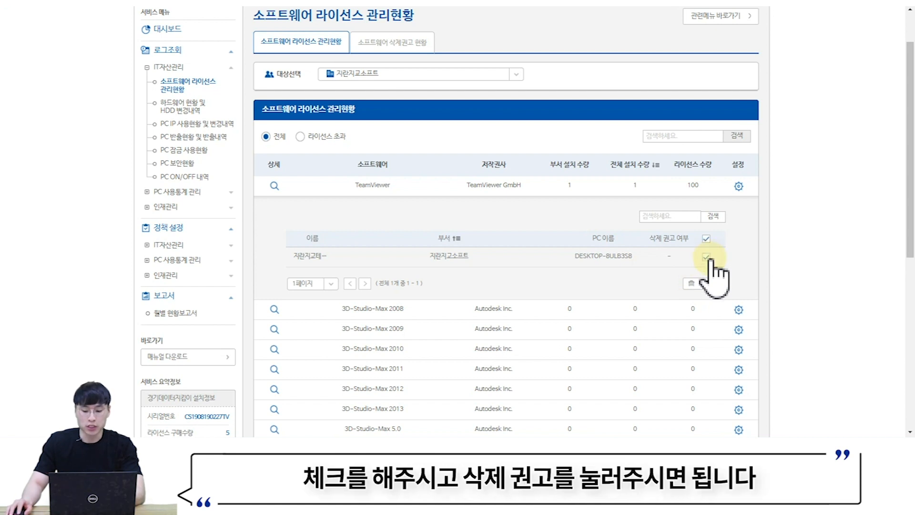
click(710, 284)
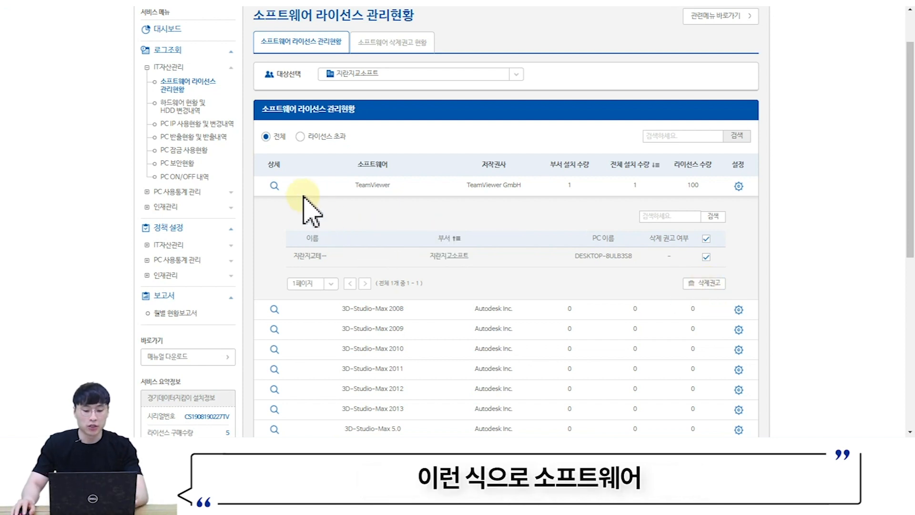
click(275, 186)
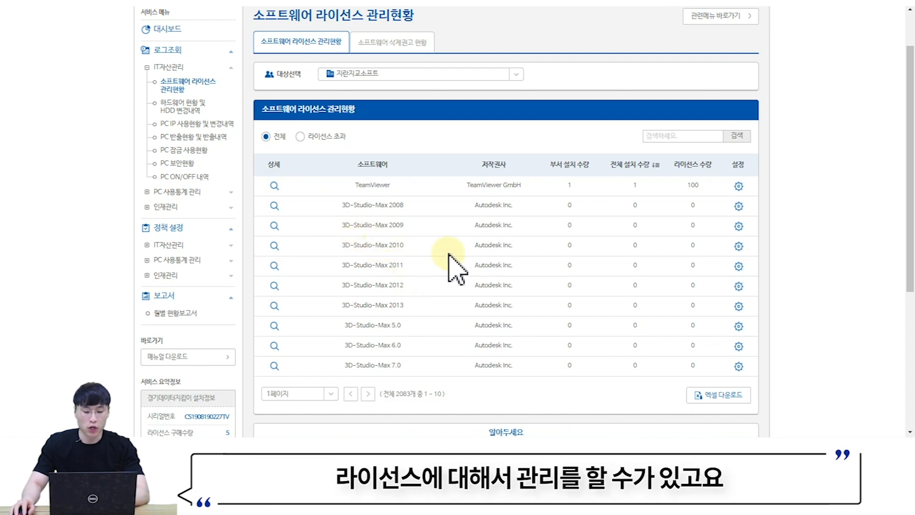
- Open 정책 설정 > IT자산관리 > 소프트웨어 라이선스 관리정책
scroll(490, 326, down, 1)
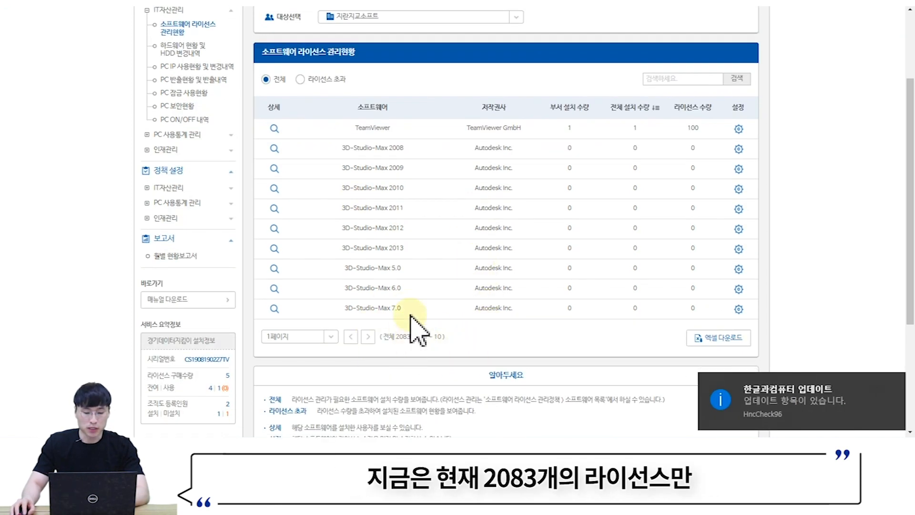
scroll(405, 362, up, 1)
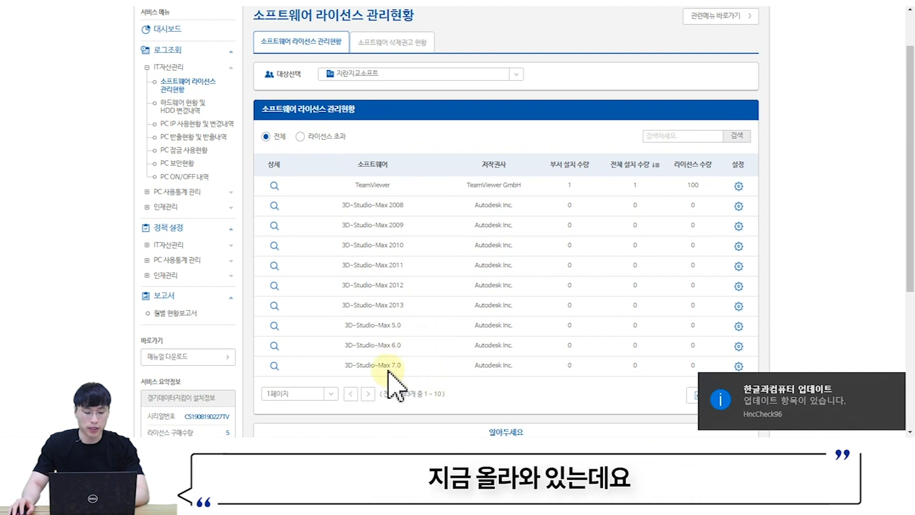
click(176, 246)
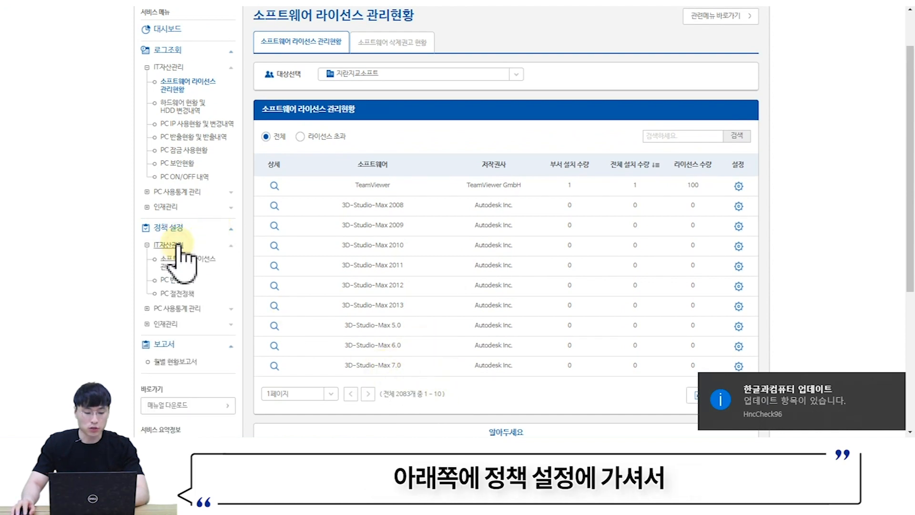
click(183, 264)
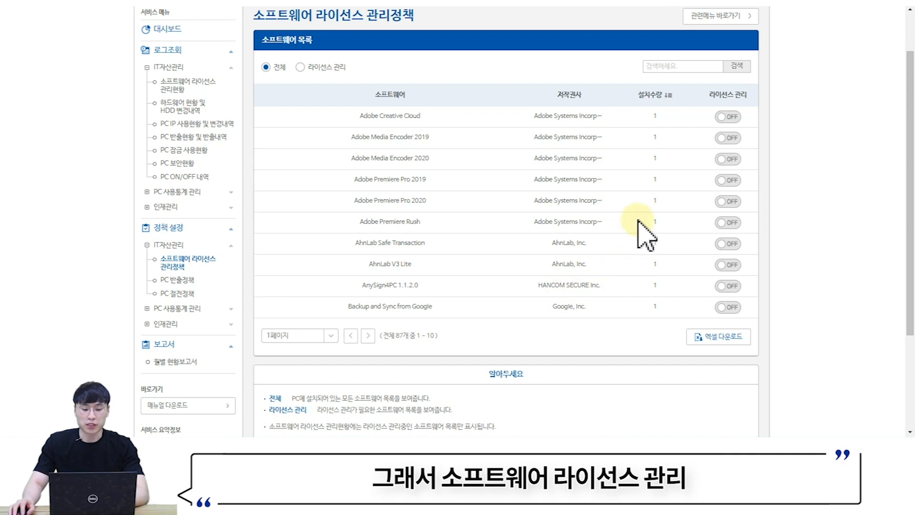
- Turn on 라이선스 관리 for Adobe Creative Cloud and Adobe Media Encoder 2019, then recheck the status list
click(735, 118)
click(731, 139)
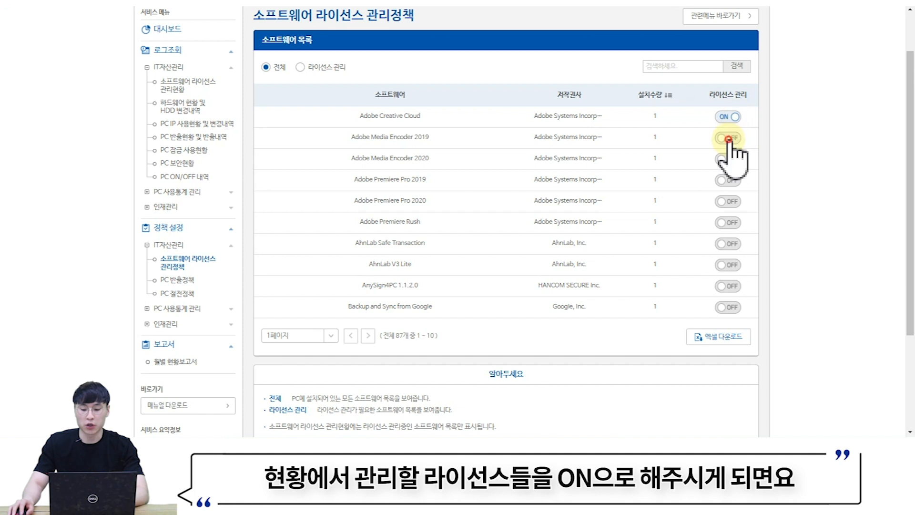
click(195, 90)
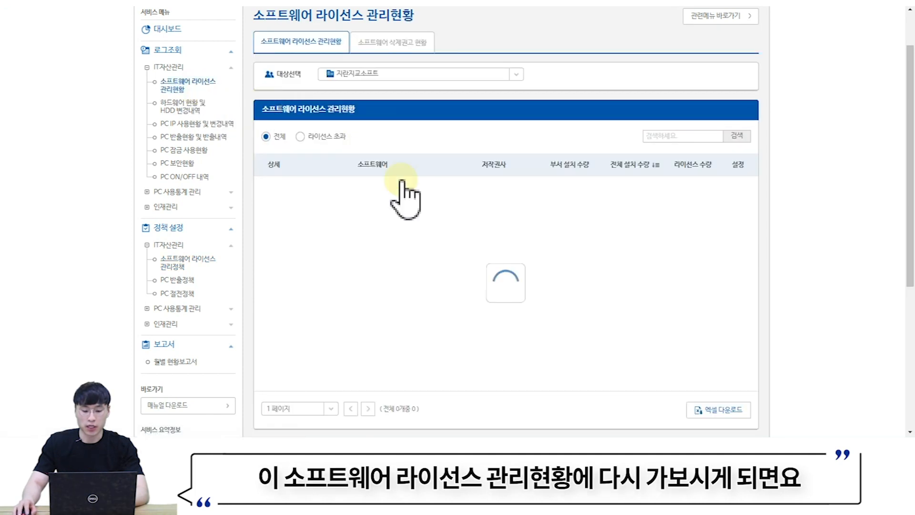
scroll(468, 206, down, 1)
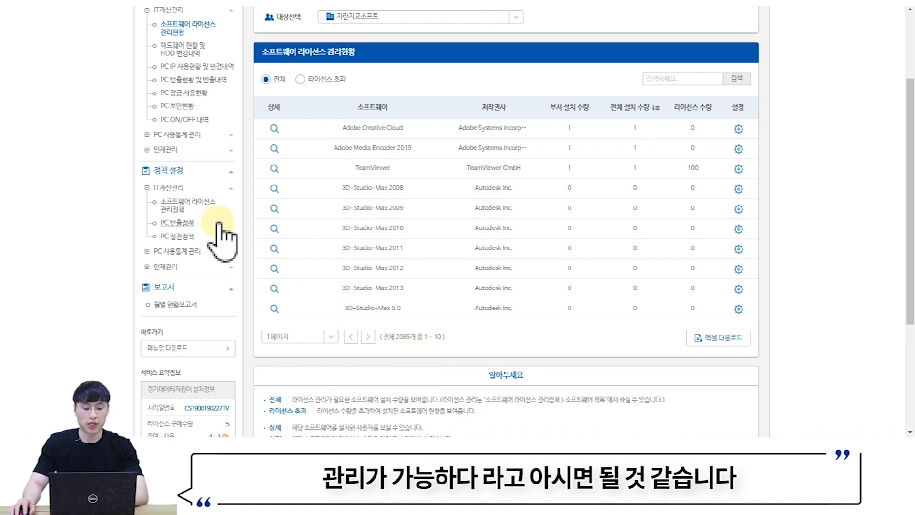
scroll(210, 143, up, 3)
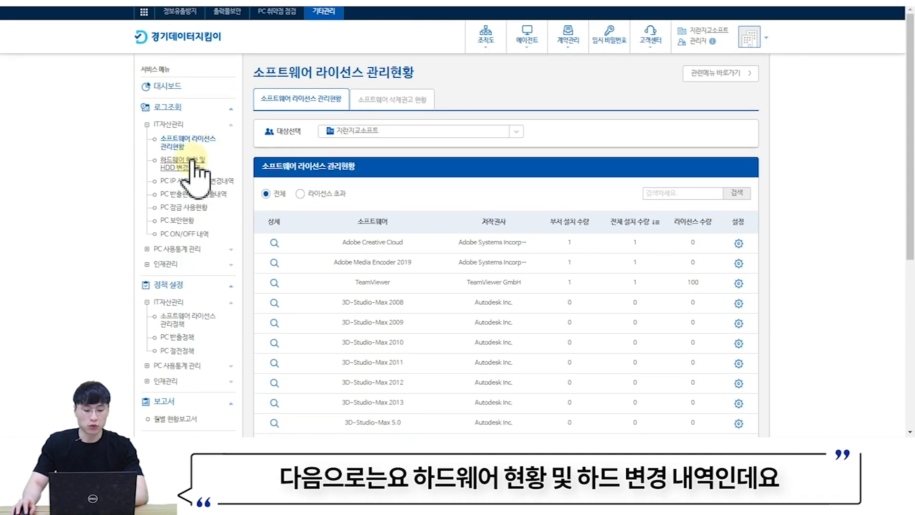
- Open 하드웨어 현황 및 HDD 변경내역 and view, then collapse, the PC's hardware details
click(189, 167)
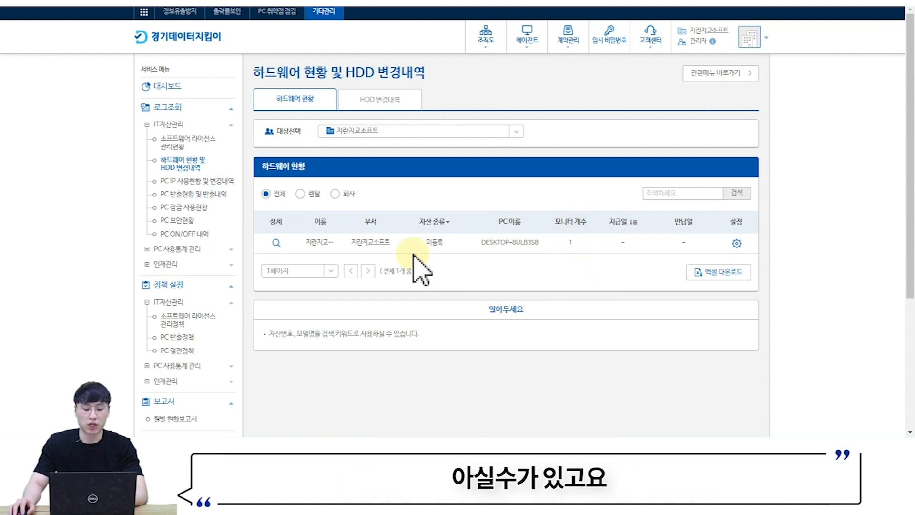
click(277, 243)
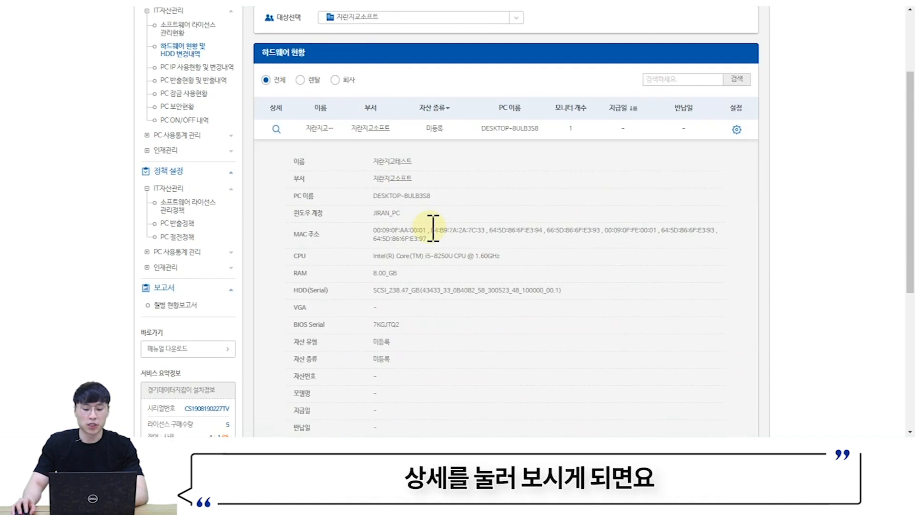
scroll(429, 225, down, 4)
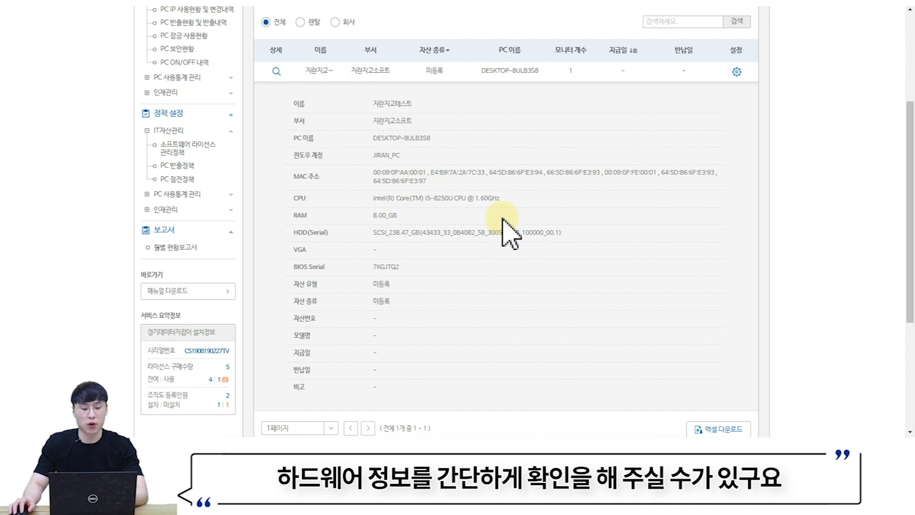
click(276, 73)
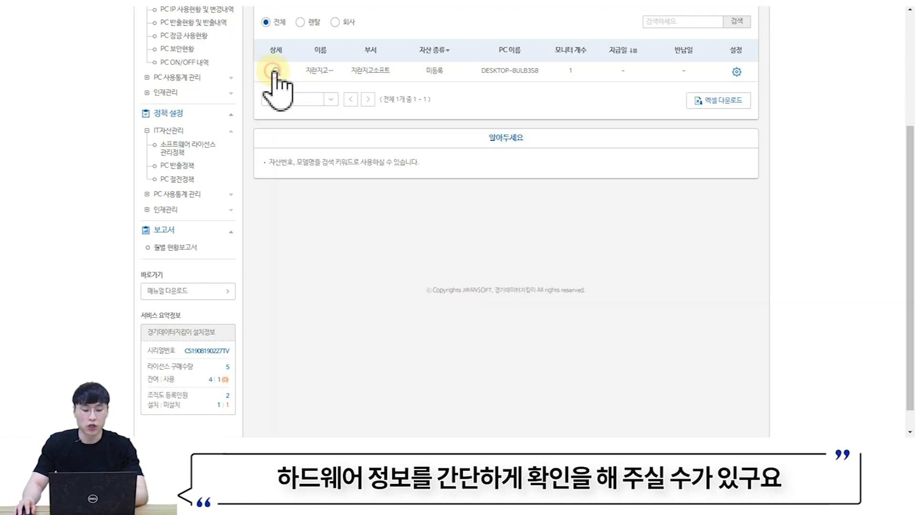
scroll(487, 153, up, 4)
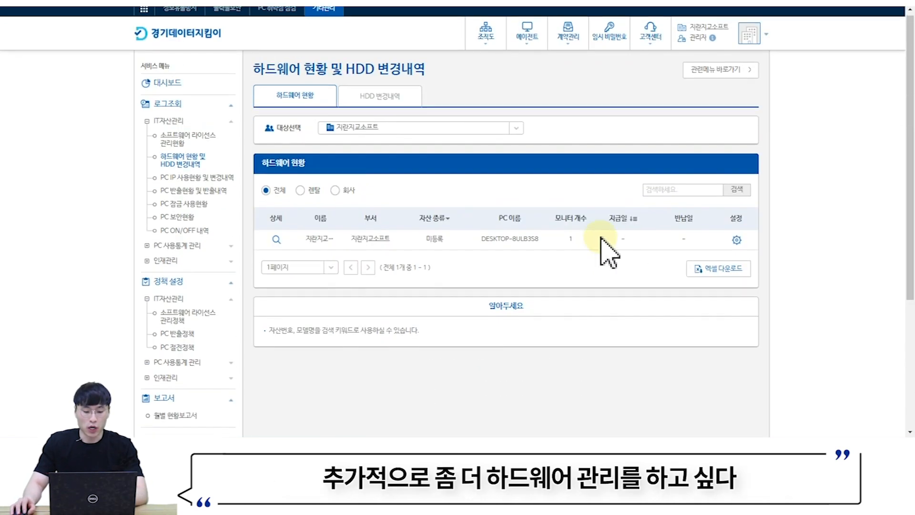
- Inspect the PC's 자산번호 and 모델명 edit fields and cancel without saving changes
click(737, 242)
scroll(738, 242, down, 1)
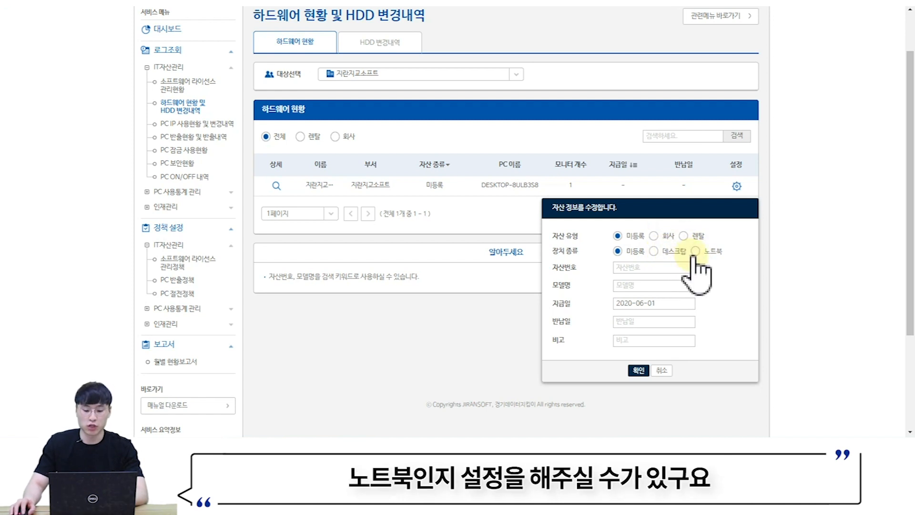
click(646, 267)
click(641, 286)
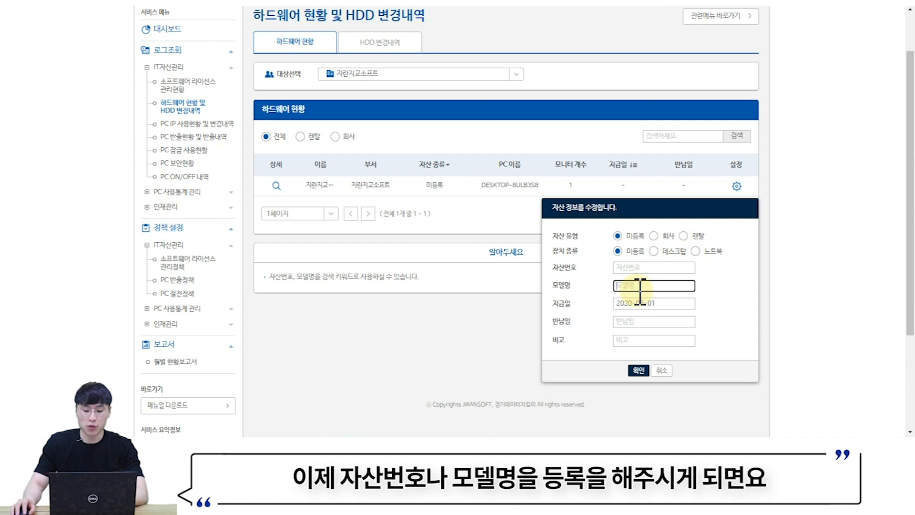
click(669, 374)
click(669, 137)
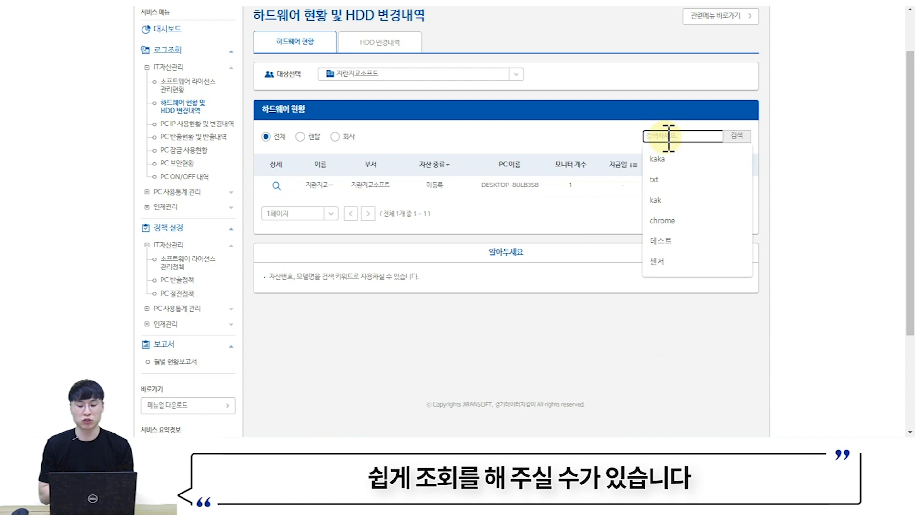
click(553, 238)
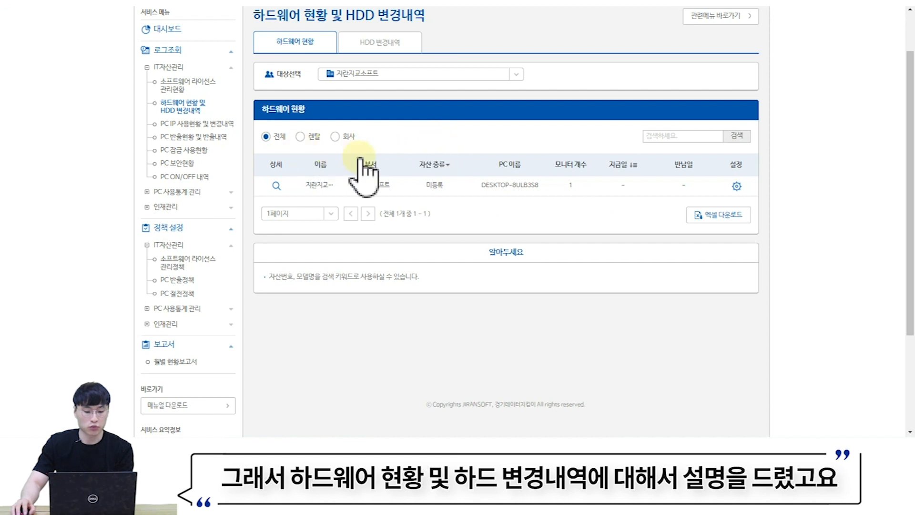
- Show the HDD 변경내역 tab for 2020-05-26 to 2020-06-01, which lists no records
click(392, 45)
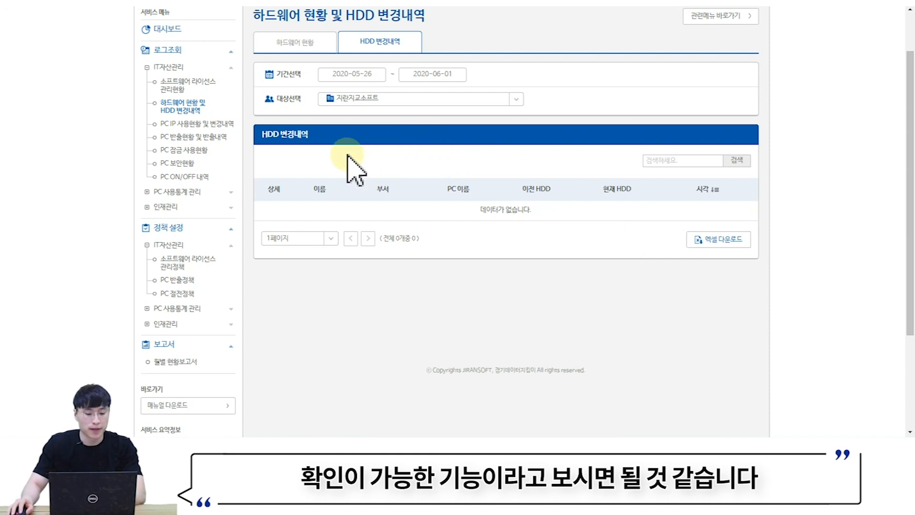
- Open PC IP 사용현황 및 변경내역 and select the current IP 192.168.43.185
click(204, 125)
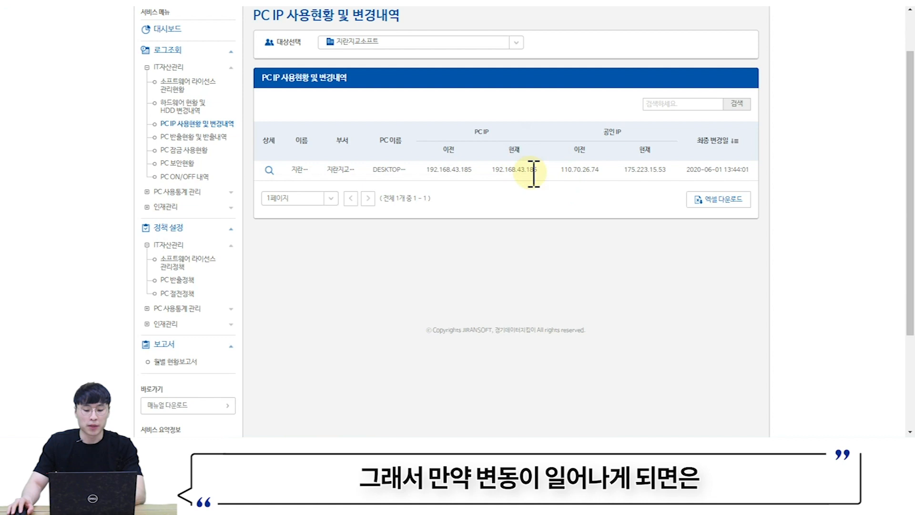
double_click(520, 170)
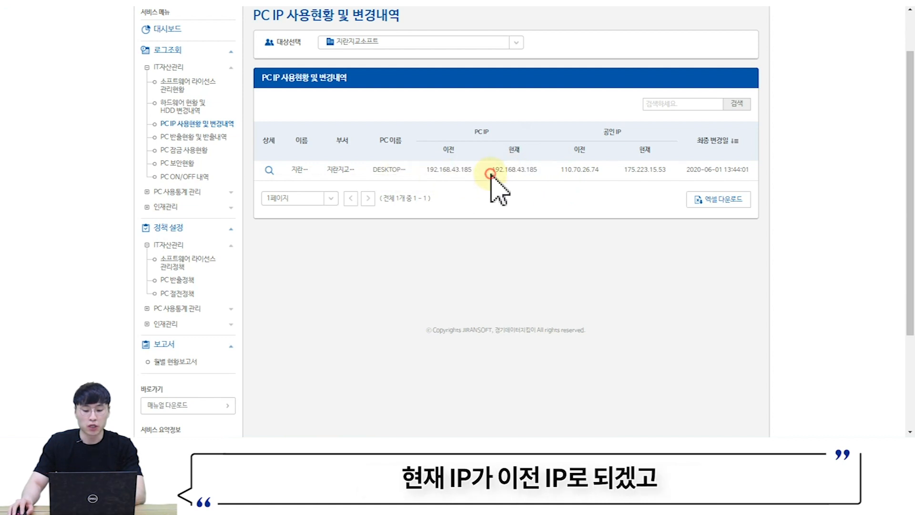
click(493, 171)
drag(493, 171, 554, 170)
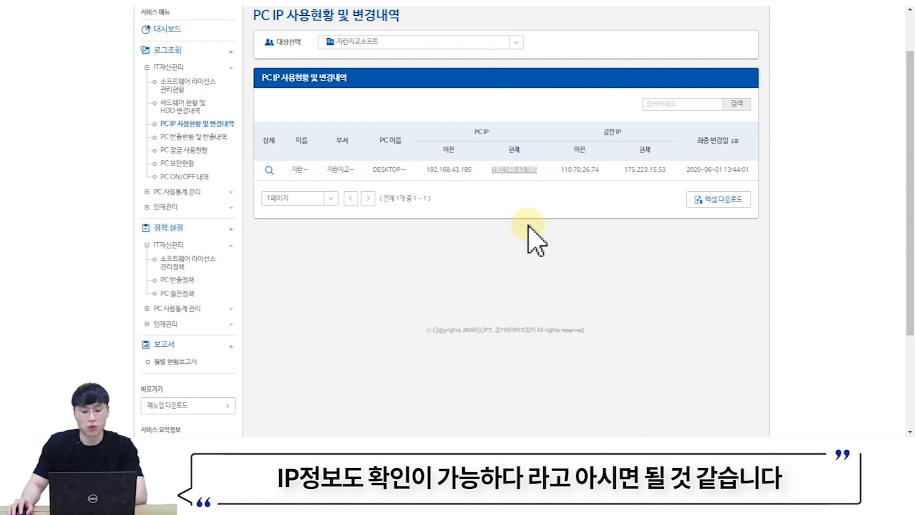
- Collapse IT자산관리, expand PC사용통계 관리 and bring up 웹사이트 접속현황
click(152, 67)
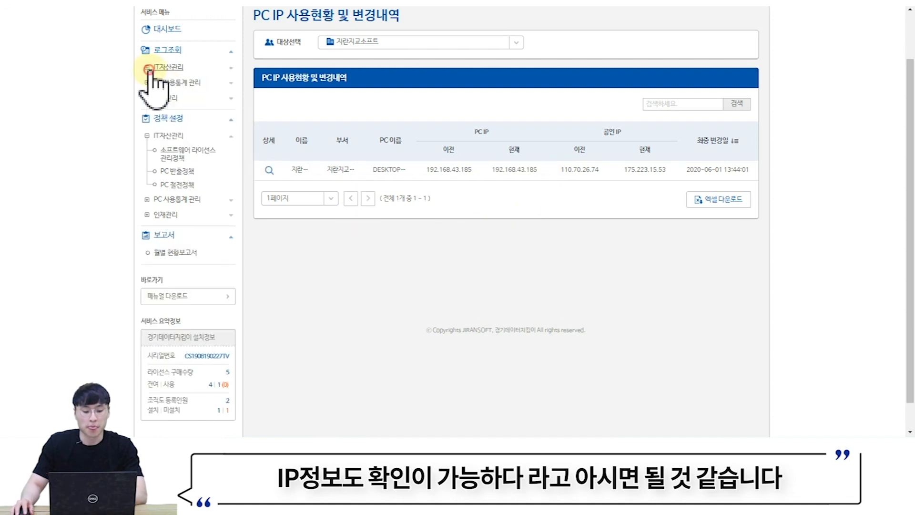
click(170, 84)
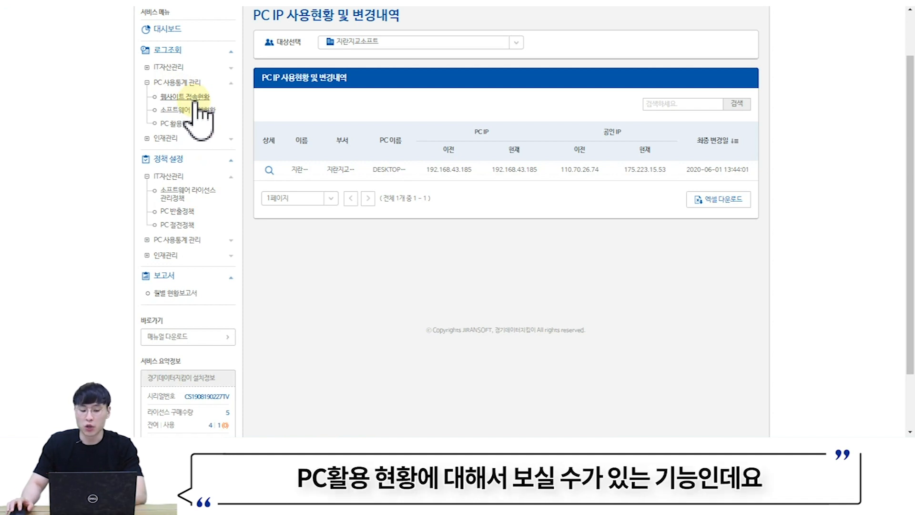
click(199, 100)
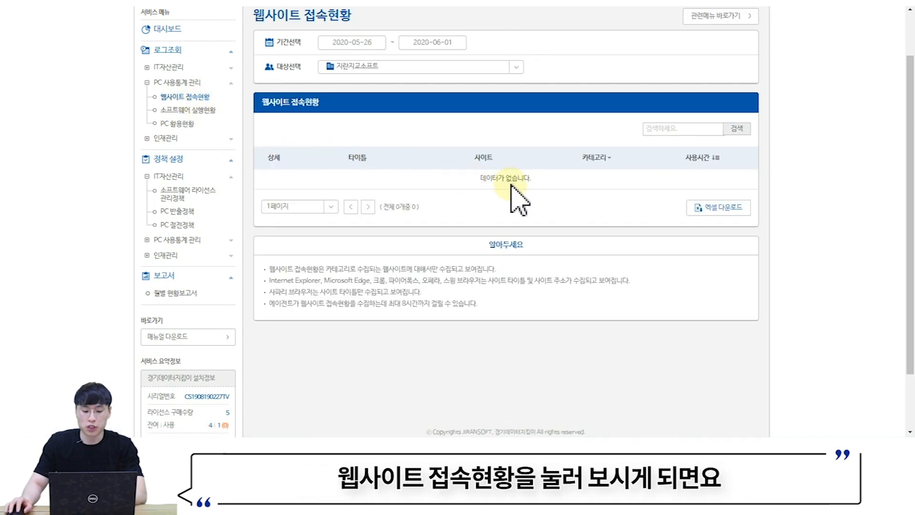
- Set the website access report start date to 2020-03-03 and sort by 사용시간
click(329, 41)
click(325, 57)
click(363, 87)
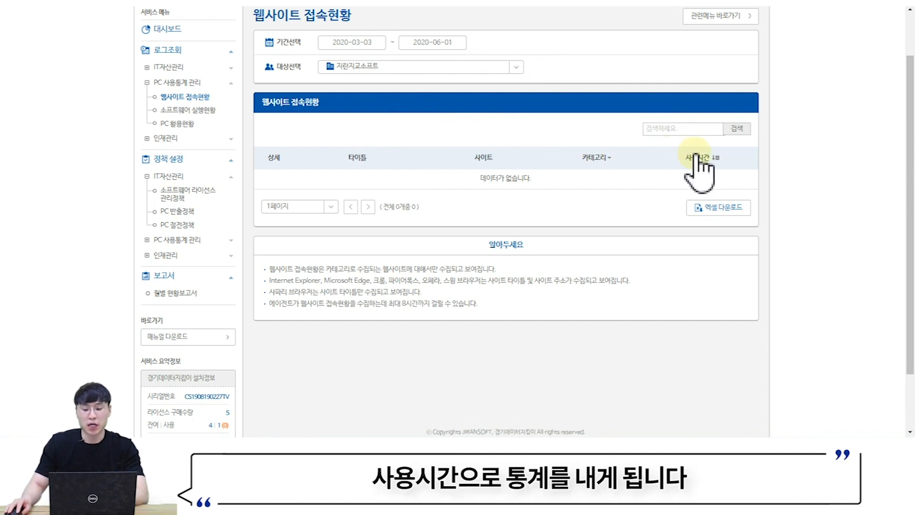
click(733, 162)
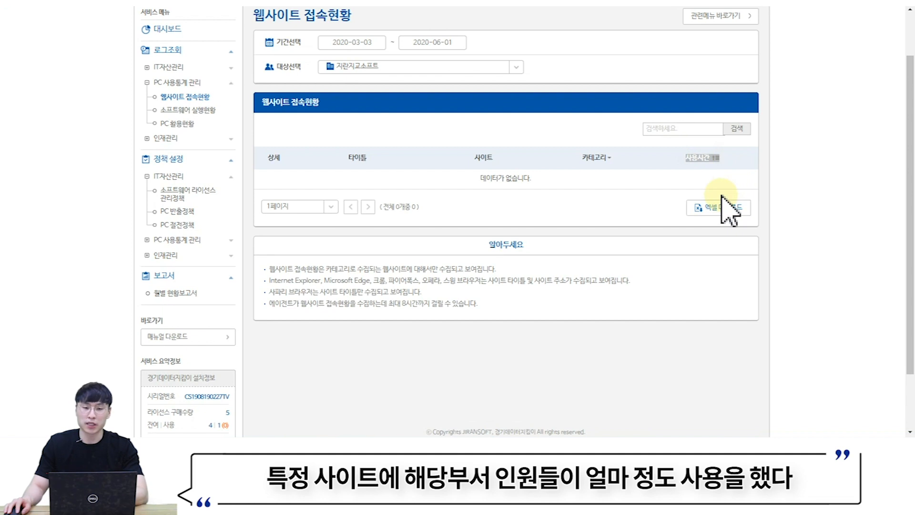
- Check 소프트웨어 실행현황, noting chrome.exe's 43분 30초, then move to PC활용현황
click(176, 114)
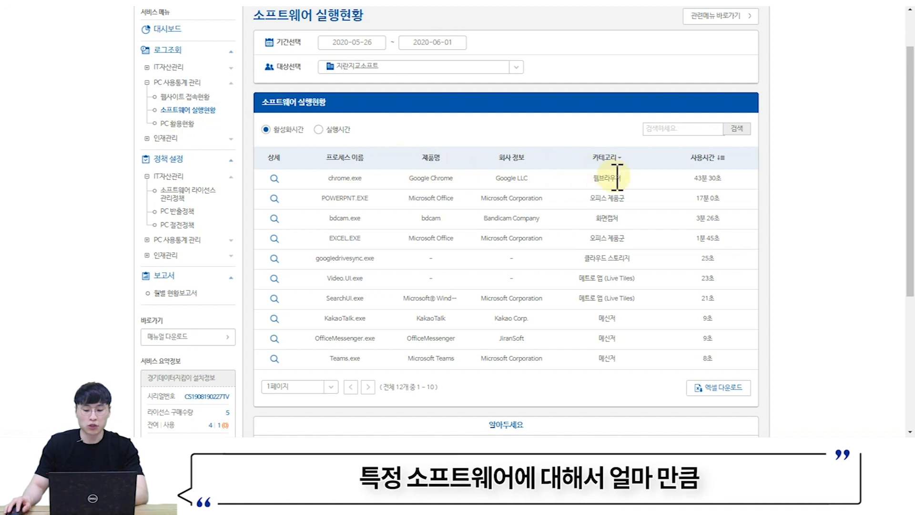
drag(680, 178, 734, 180)
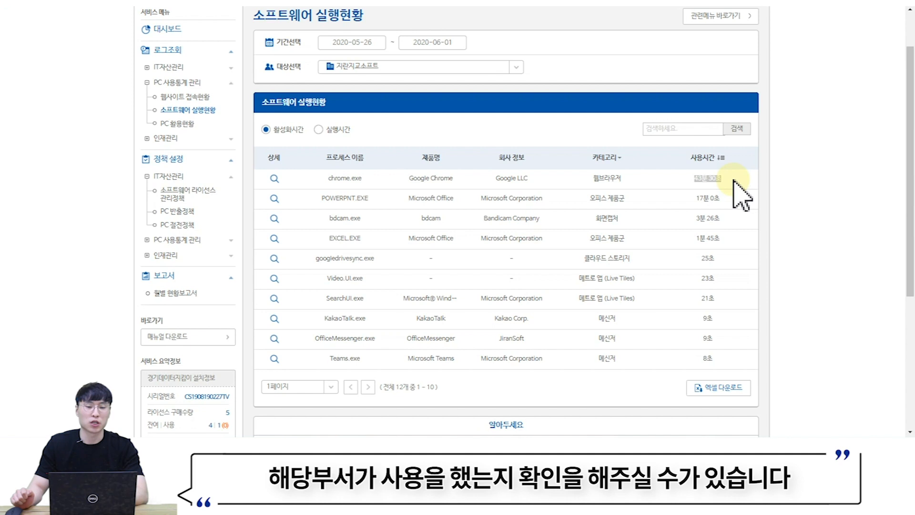
click(177, 124)
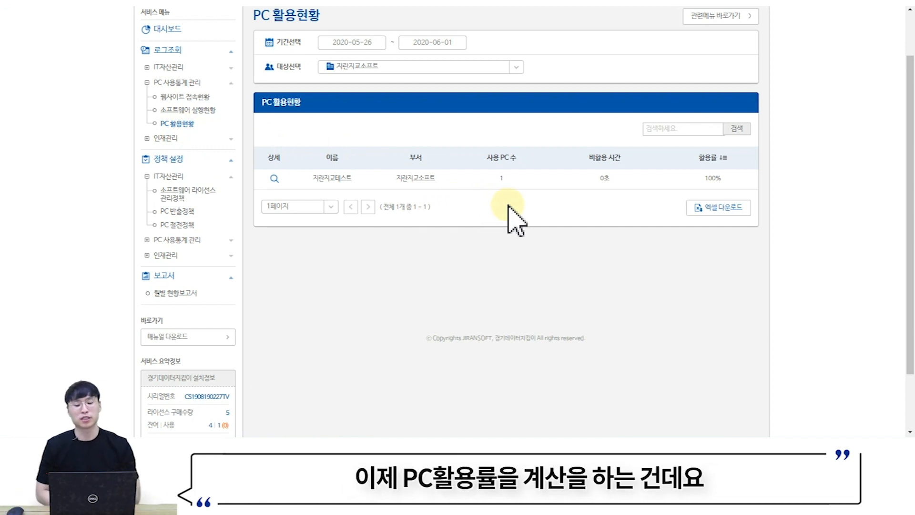
- Expand the PC's detail row (1시간 16분 11초 active, 100%) and expand 인재관리 reports
click(274, 179)
scroll(565, 241, down, 2)
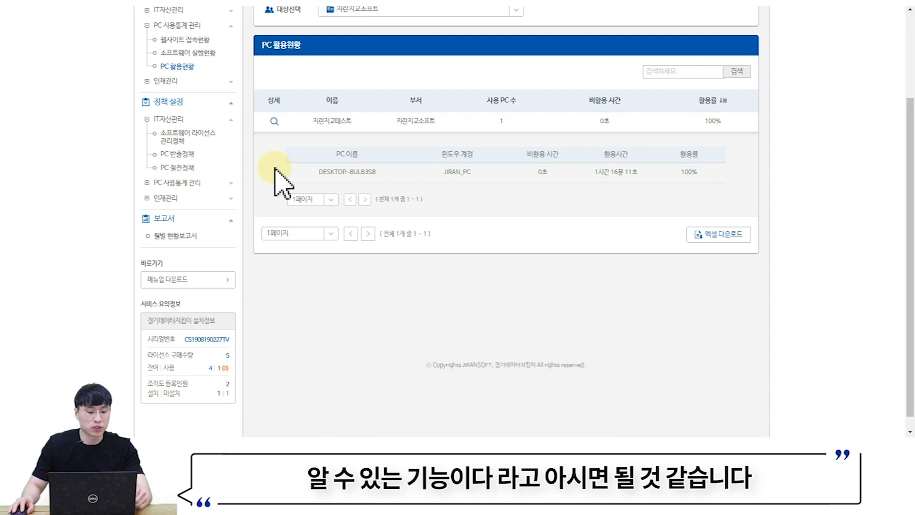
scroll(286, 166, up, 1)
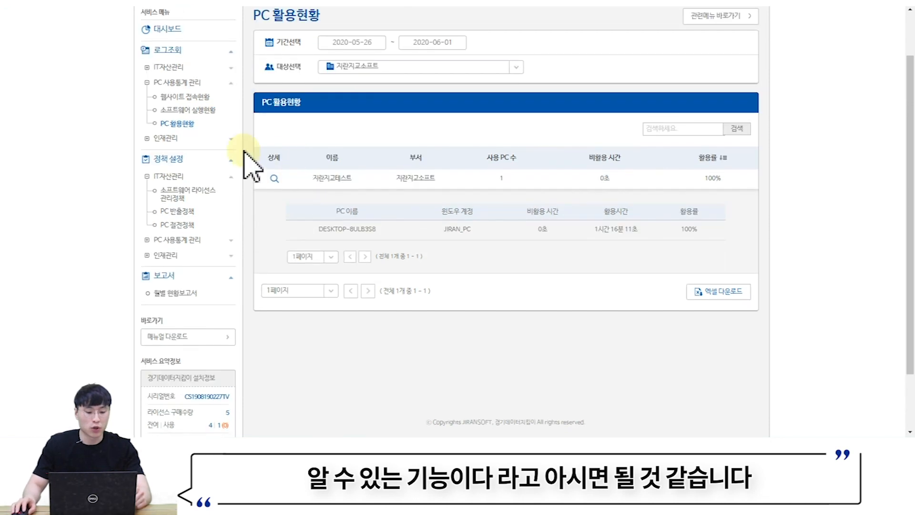
click(174, 143)
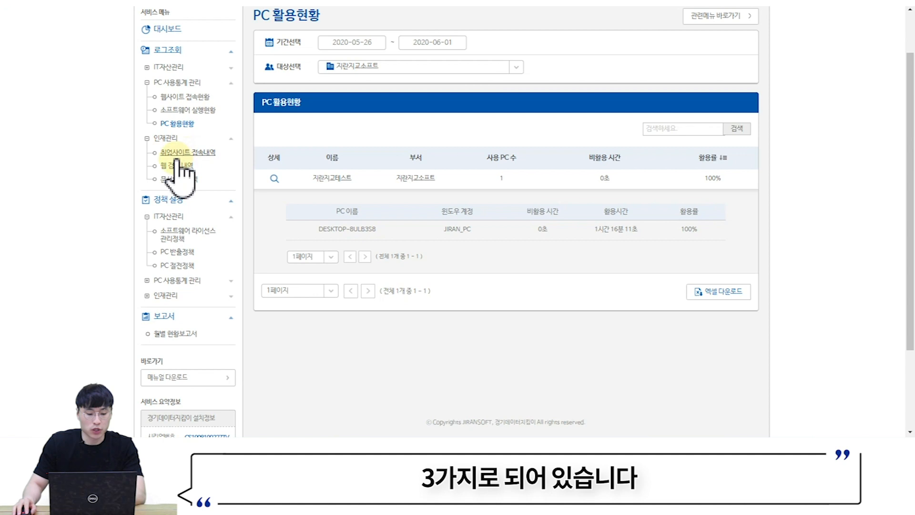
- View the empty 취업사이트 접속내역 page, then the empty 웹 검색 내역 page
click(184, 153)
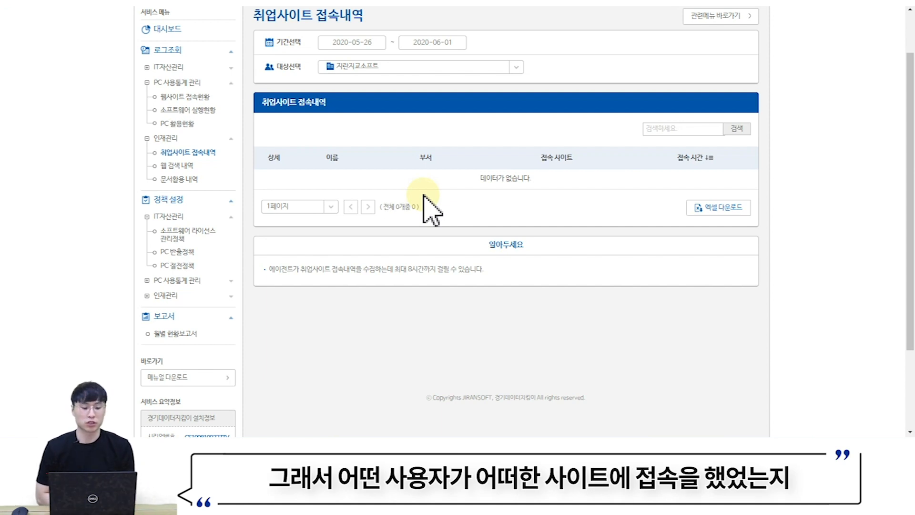
click(175, 167)
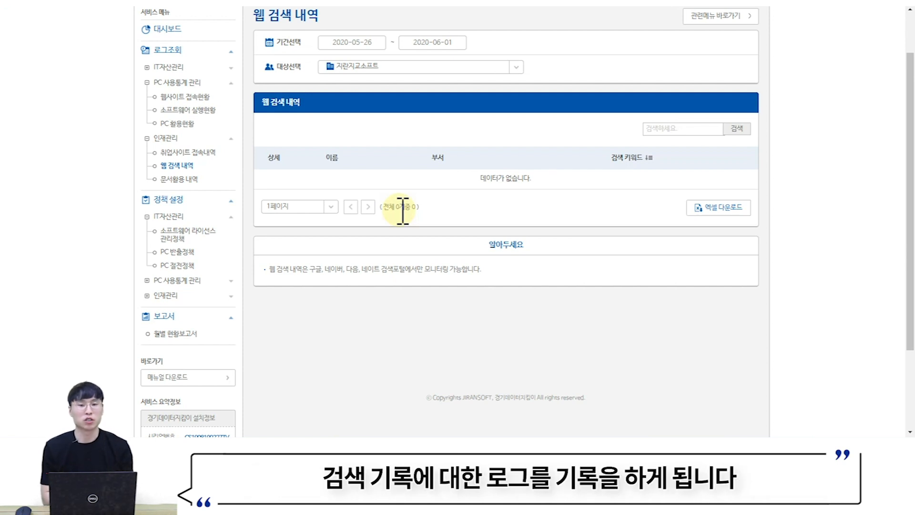
- View 문서활용 내역, then return to 정보유출방지's media blocking policy 개별 설정 list
click(177, 179)
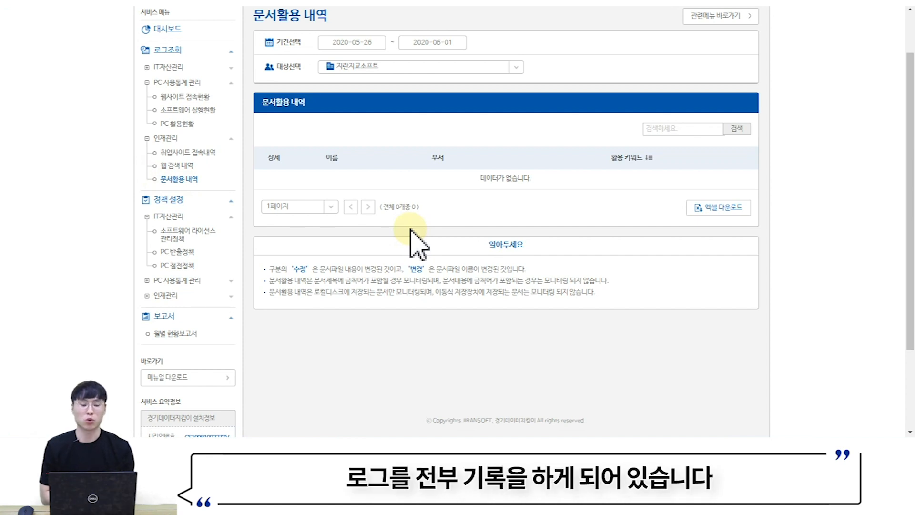
scroll(415, 241, up, 1)
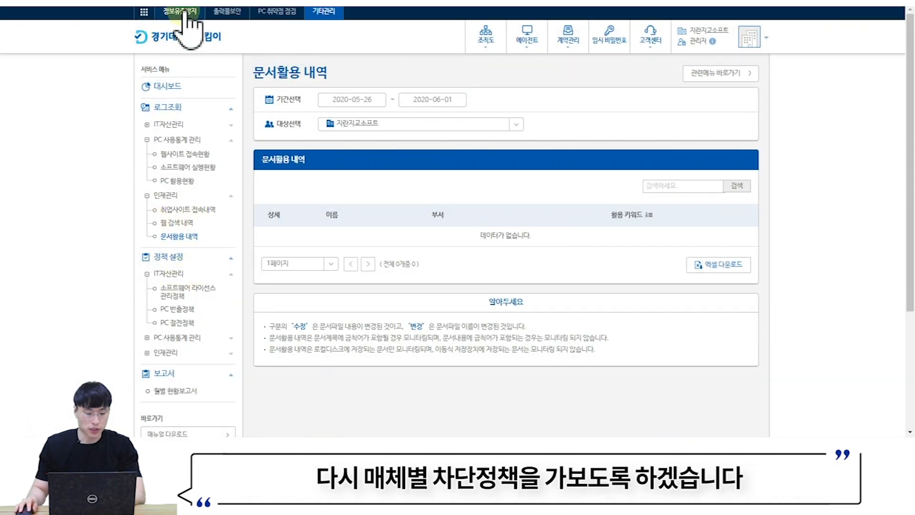
click(186, 12)
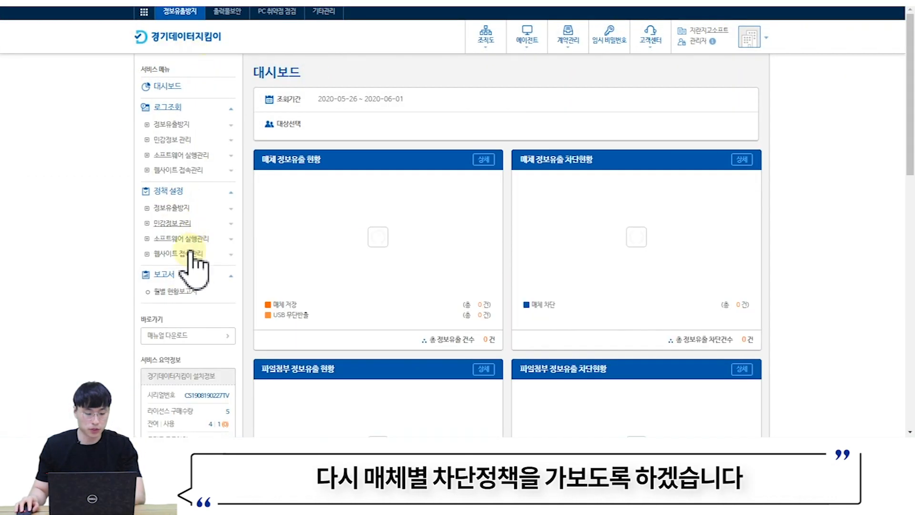
scroll(549, 213, down, 11)
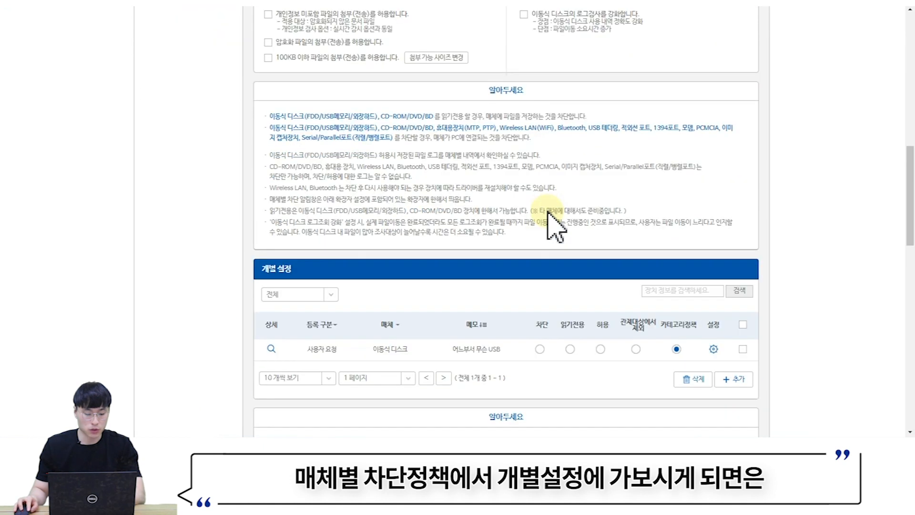
scroll(553, 222, down, 2)
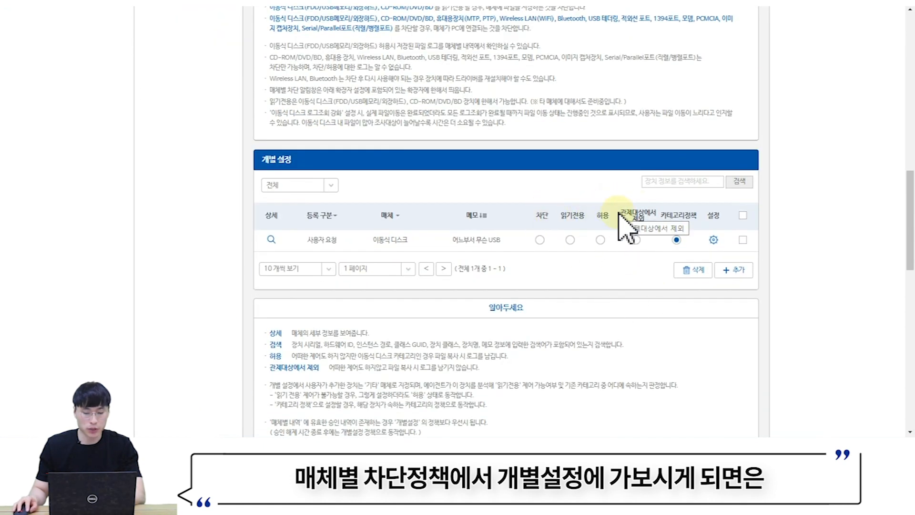
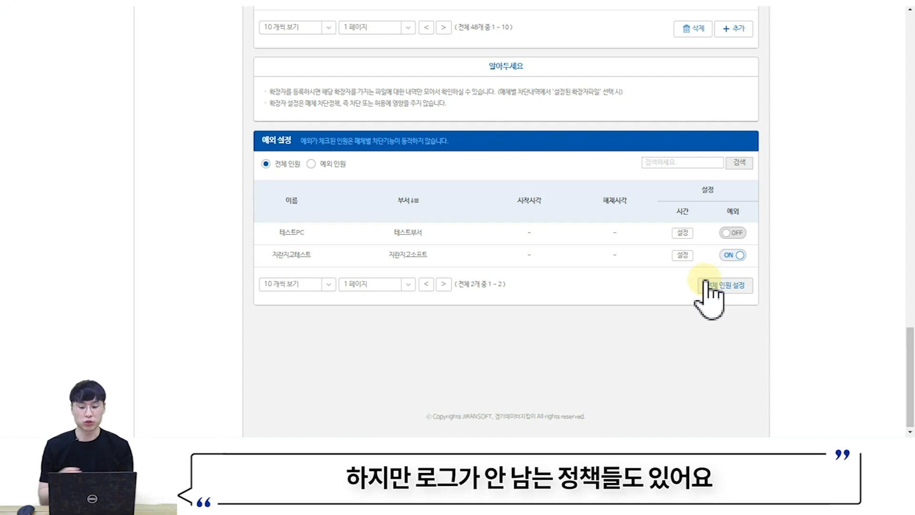
- Scroll through the 확장자 설정 and 예외 설정 sections, checking each user's 예외 ON/OFF status
scroll(470, 288, up, 2)
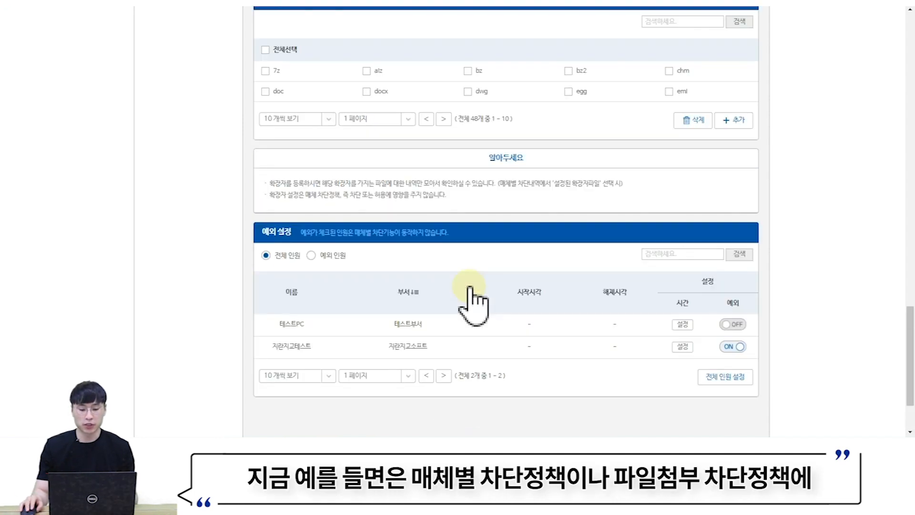
scroll(242, 225, up, 20)
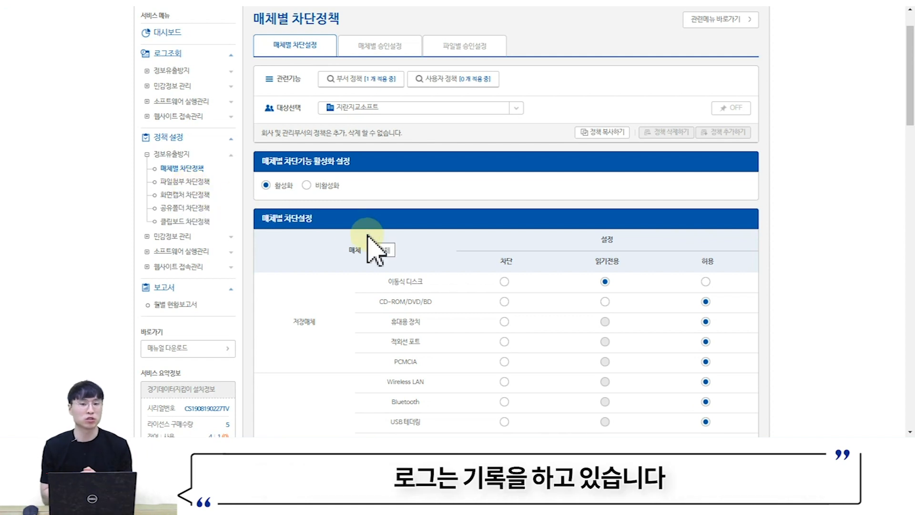
scroll(410, 239, down, 15)
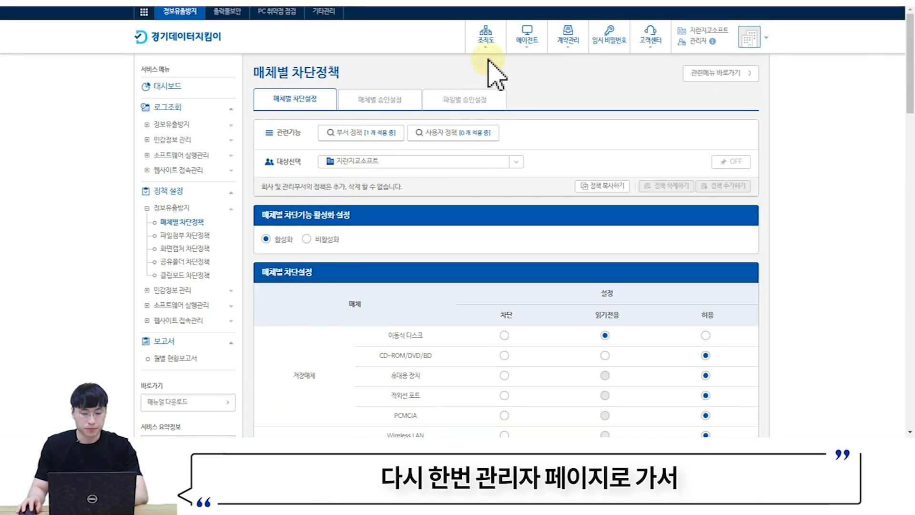
- Go to 에이전트 > 암호화 옵션 설정 to view the agent encryption options
click(529, 43)
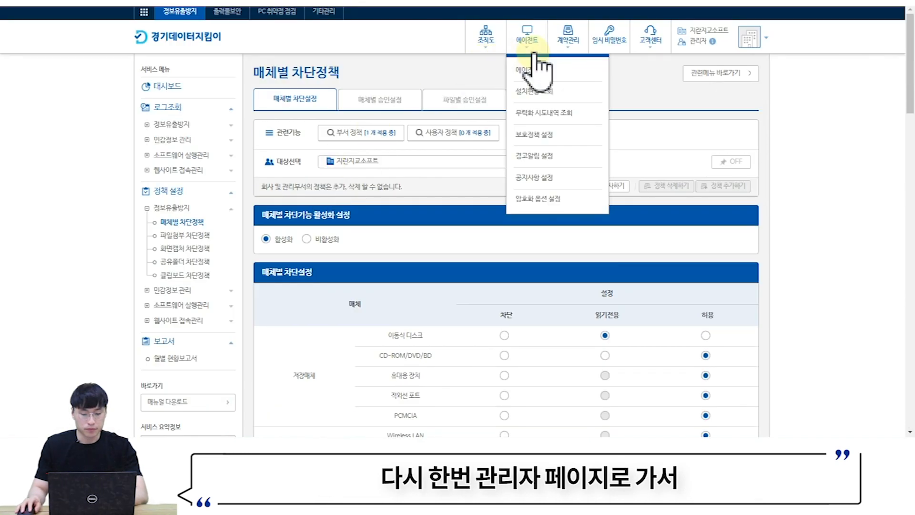
click(537, 200)
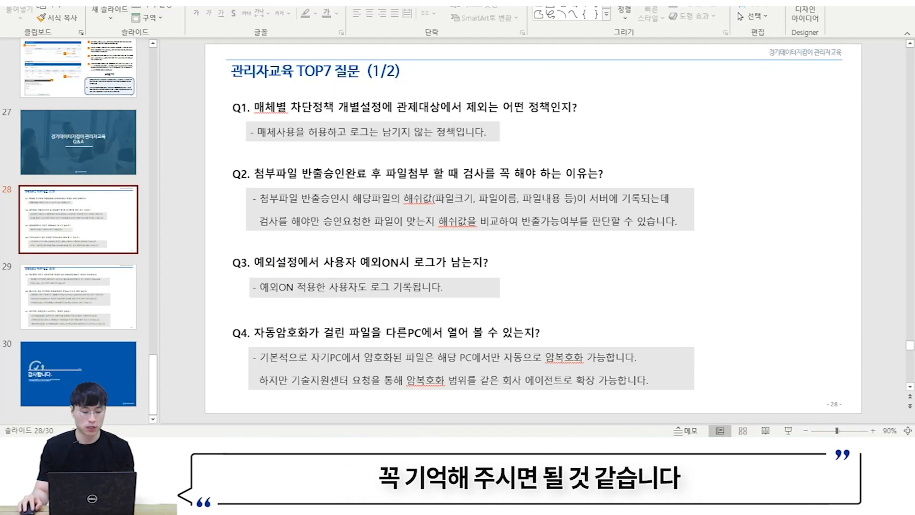
- Display slide 28, 관리자교육 TOP7 질문, with the answers to Q1–Q4
click(141, 309)
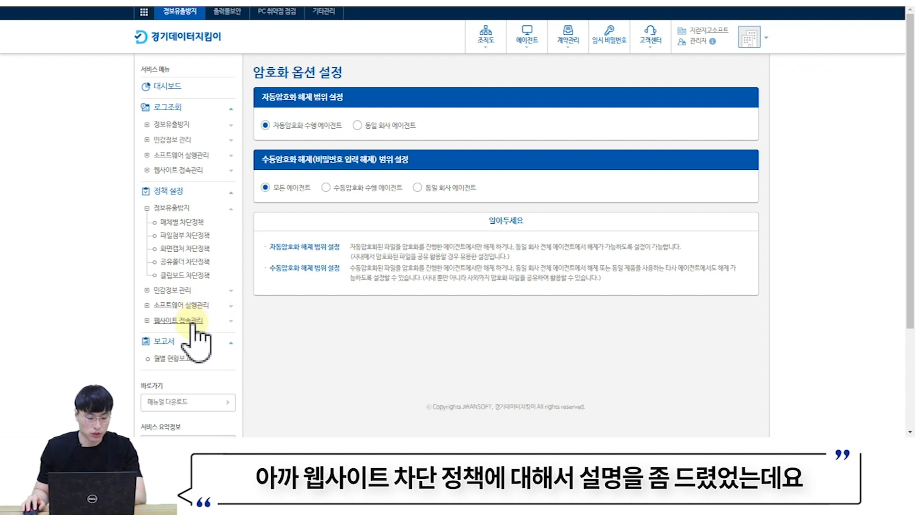
- Open 웹사이트 접속 차단정책 and review its category blocks and the one allowed site in 개별 설정
click(191, 321)
click(194, 335)
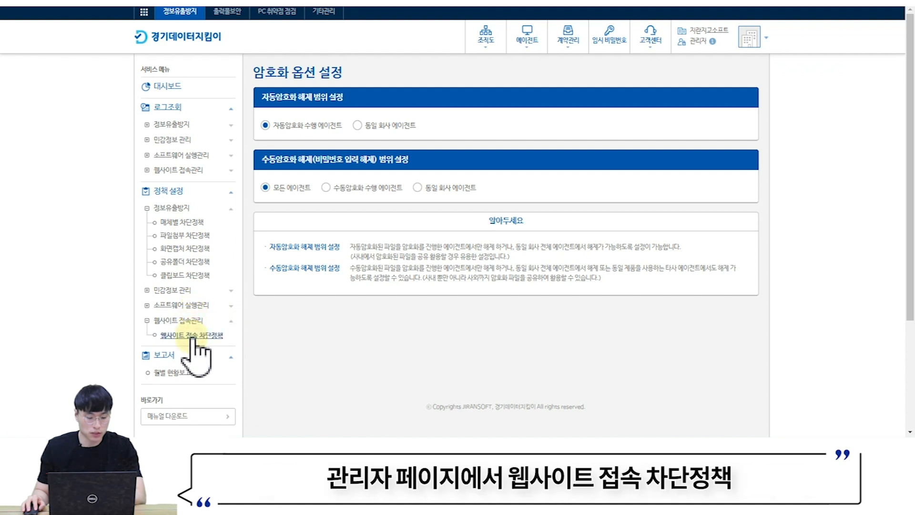
scroll(477, 296, down, 10)
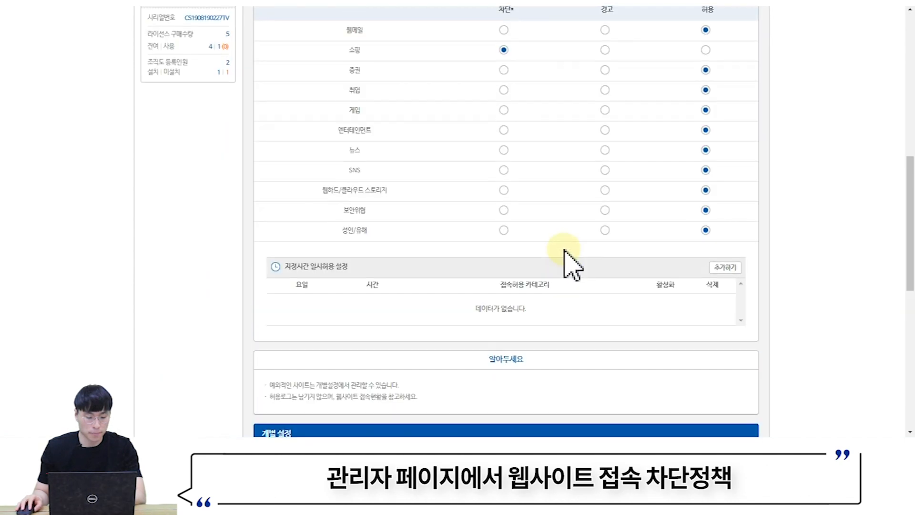
scroll(568, 240, down, 4)
scroll(553, 255, up, 3)
drag(403, 253, 480, 254)
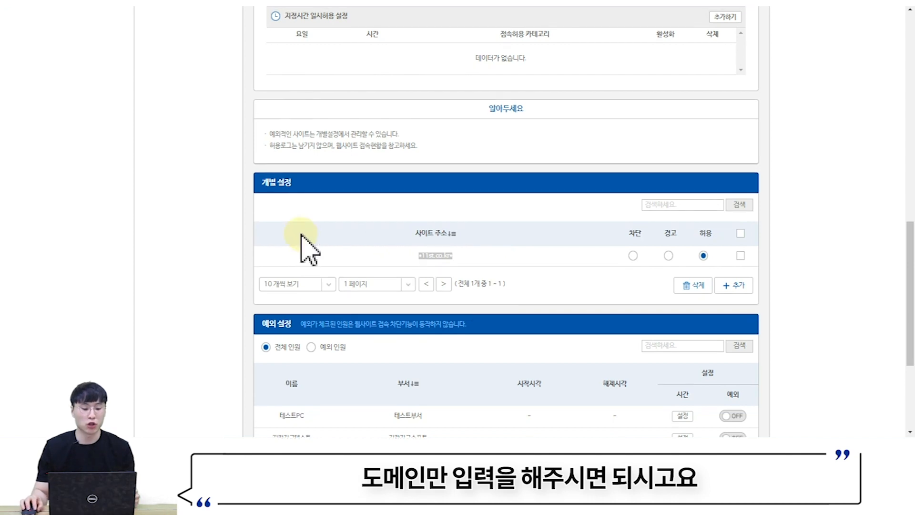
scroll(240, 232, up, 10)
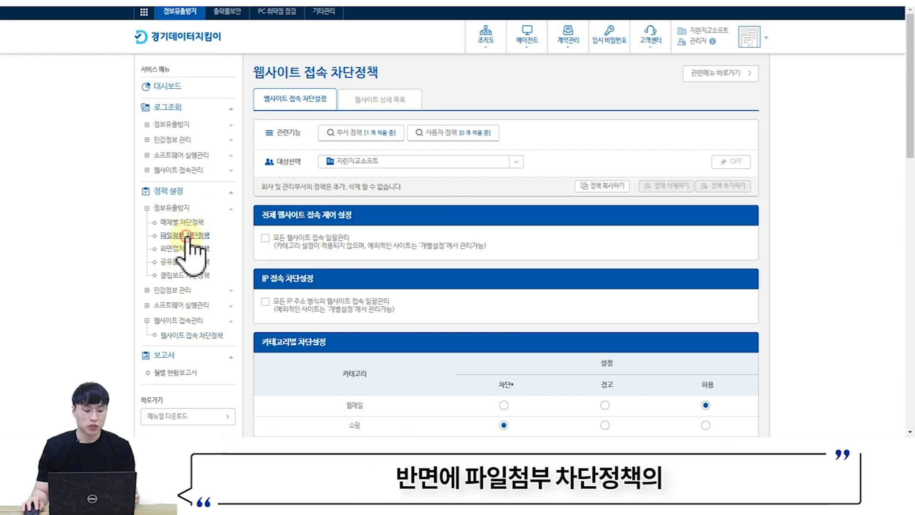
- Open 파일첨부 차단정책 and review its 파일첨부 허용 URL 설정 and 허용 키워드 설정 sections
click(185, 235)
scroll(346, 93, down, 10)
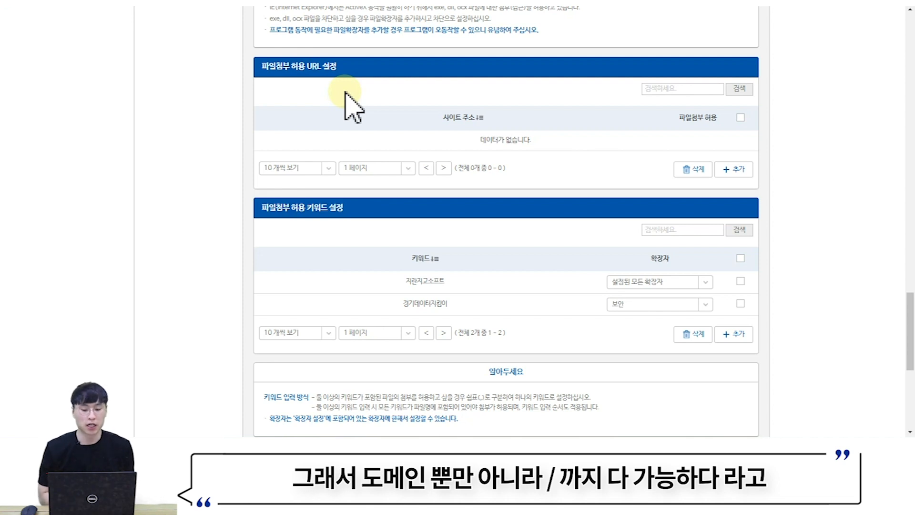
click(457, 449)
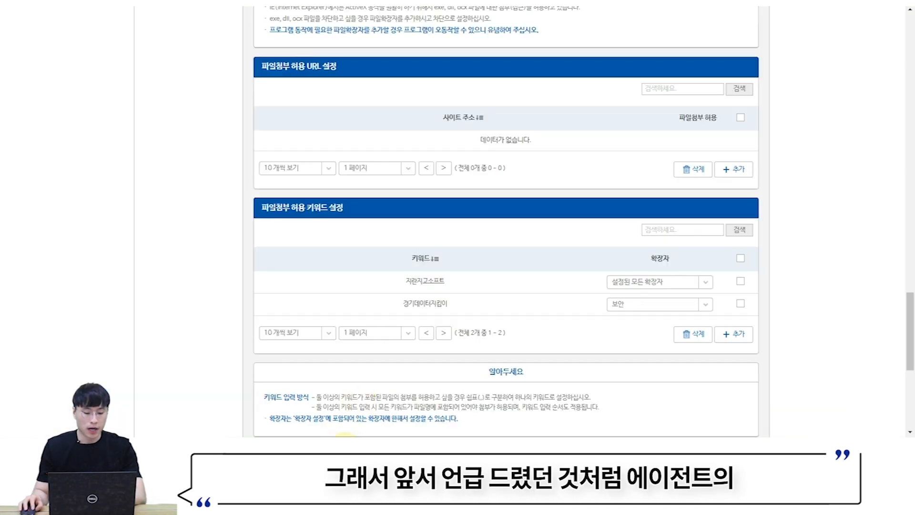
scroll(446, 256, up, 20)
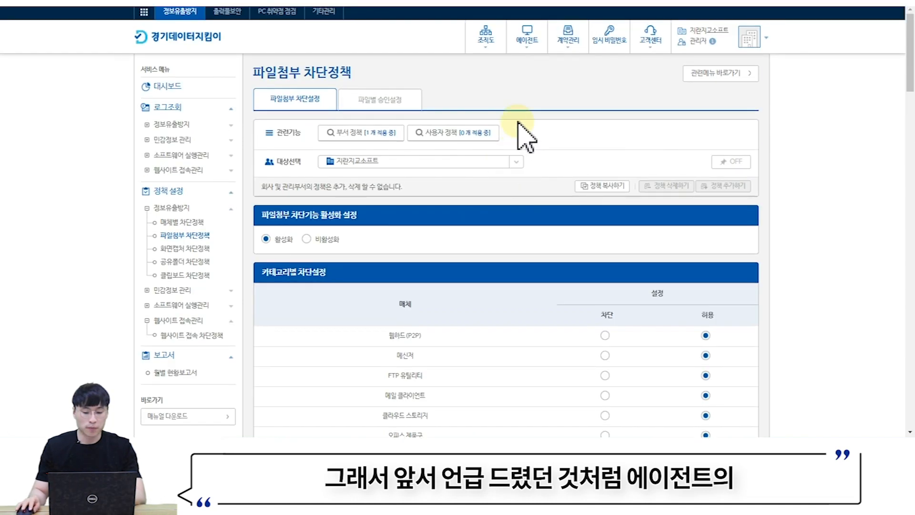
- Filter the agent 설치현황 list to 인증불가(1주 이상) and select all listed agents
mouse_move(529, 44)
click(532, 91)
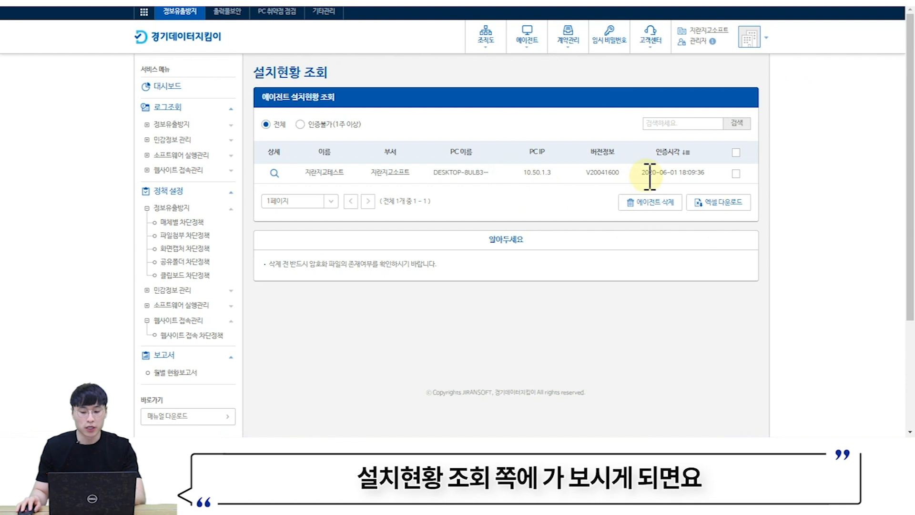
drag(643, 174, 726, 176)
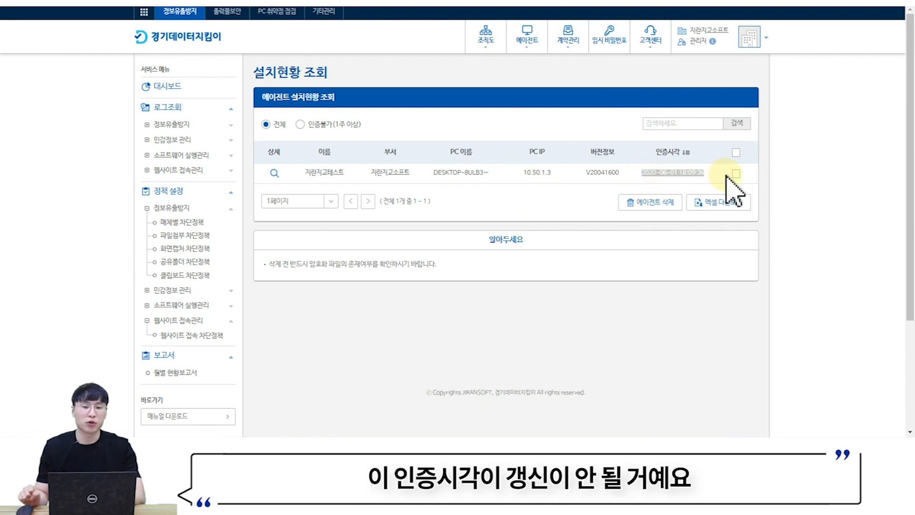
click(300, 125)
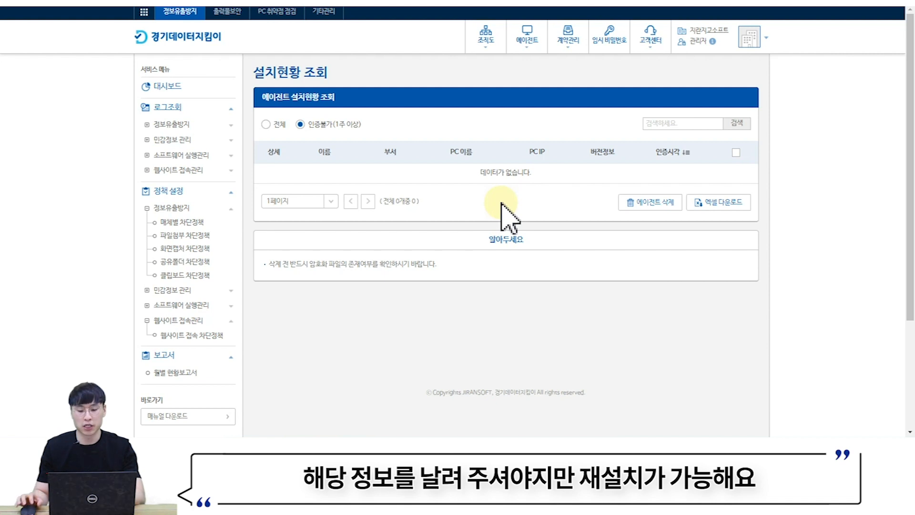
click(738, 154)
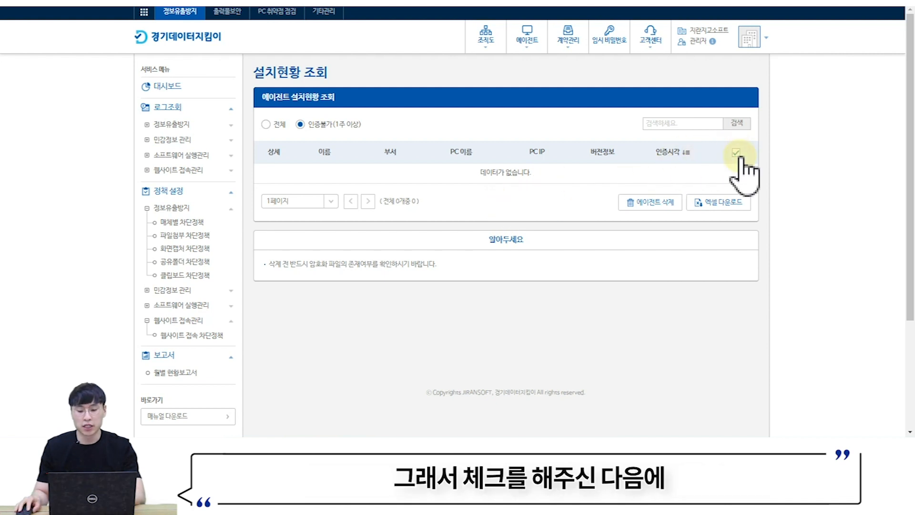